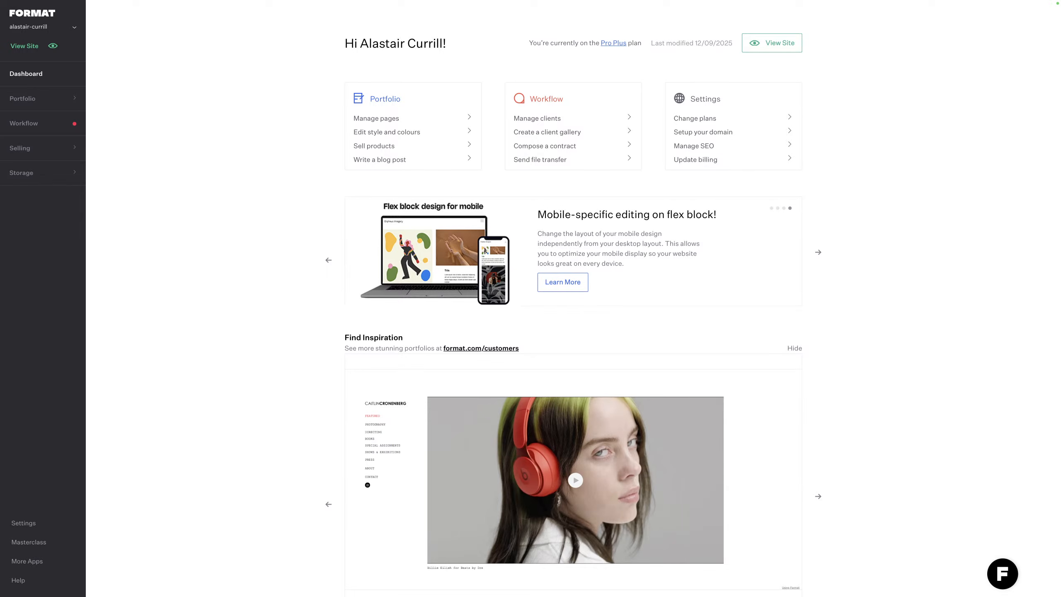
Step: Open the plan selection page from the current plan's details and compare the Basic, Pro and Pro Plus plans
mouse_move(396, 594)
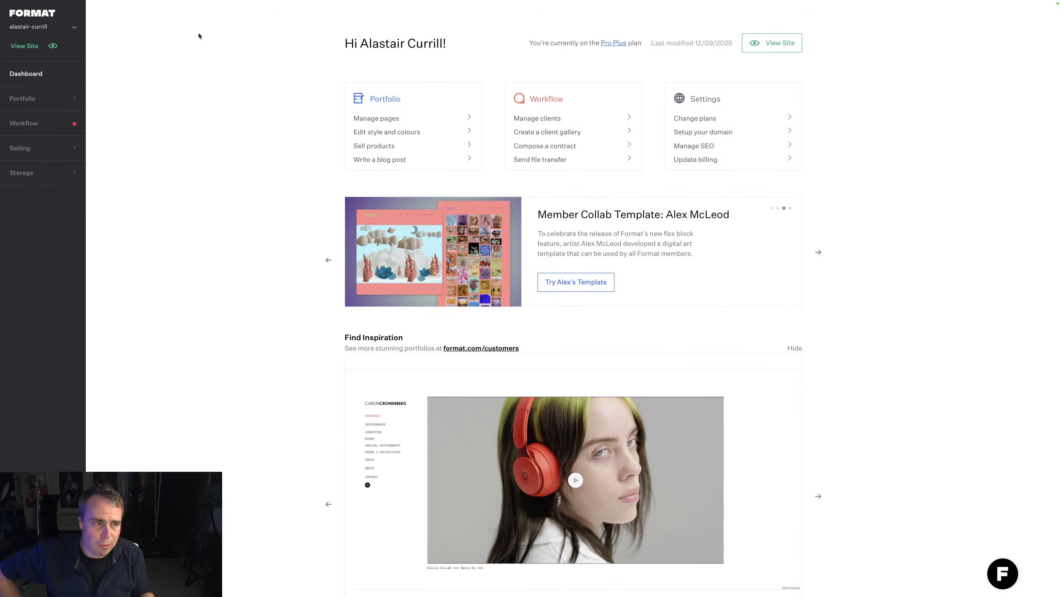
mouse_move(615, 43)
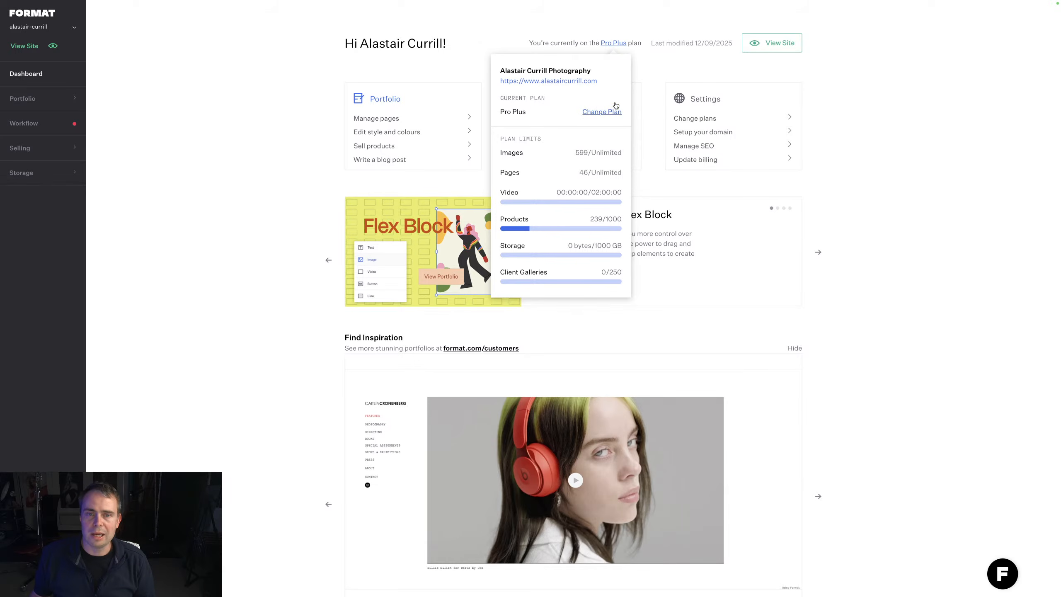
left_click(603, 112)
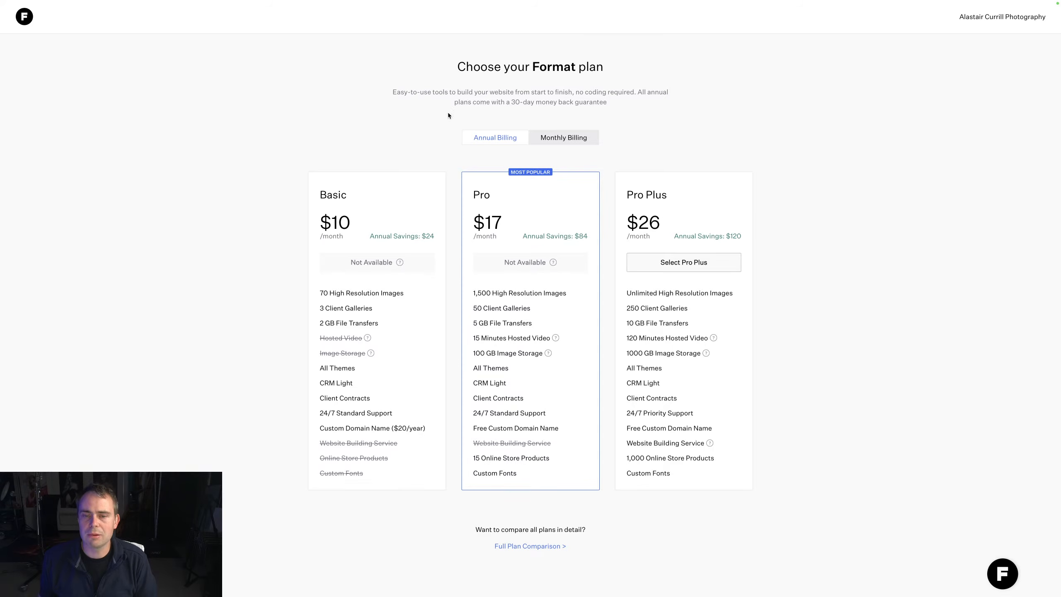
mouse_move(188, 1)
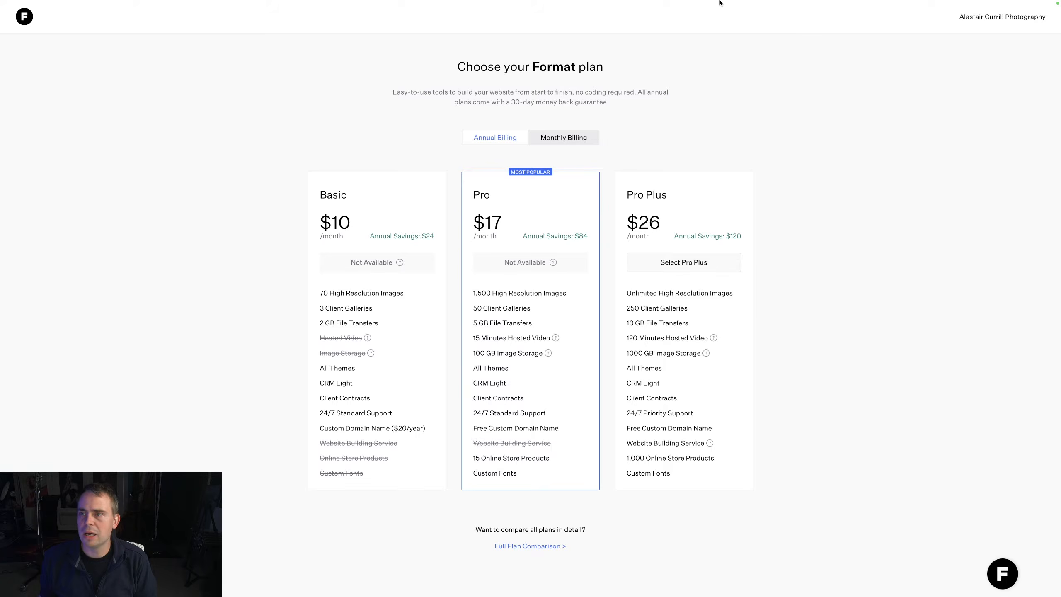
mouse_move(755, 2)
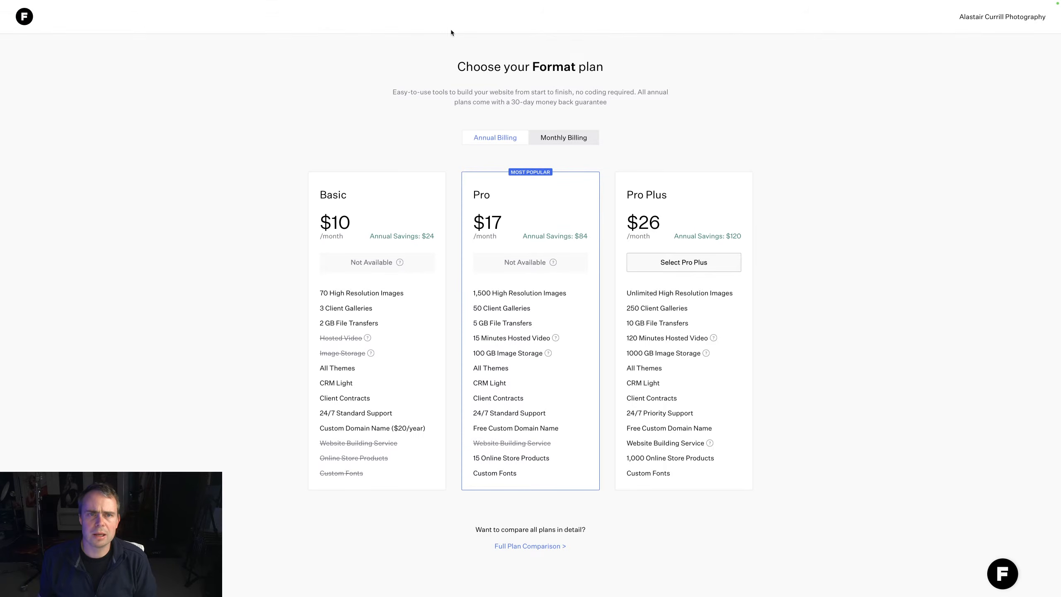
Step: Return to the dashboard and review the usage limits of the current Pro Plus plan
key("ctrl+super+f")
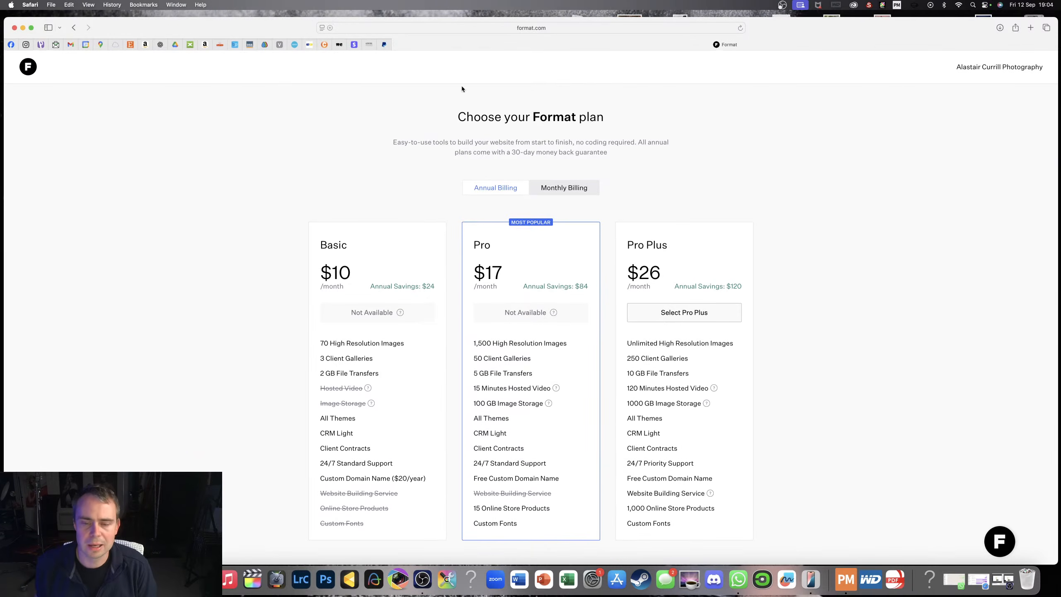
left_click(29, 66)
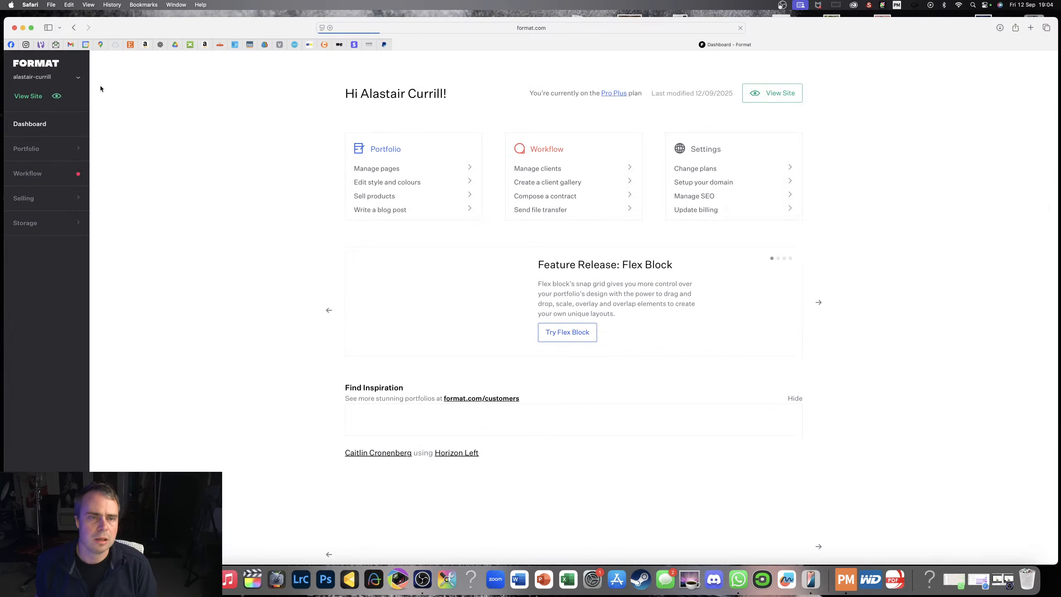
mouse_move(610, 96)
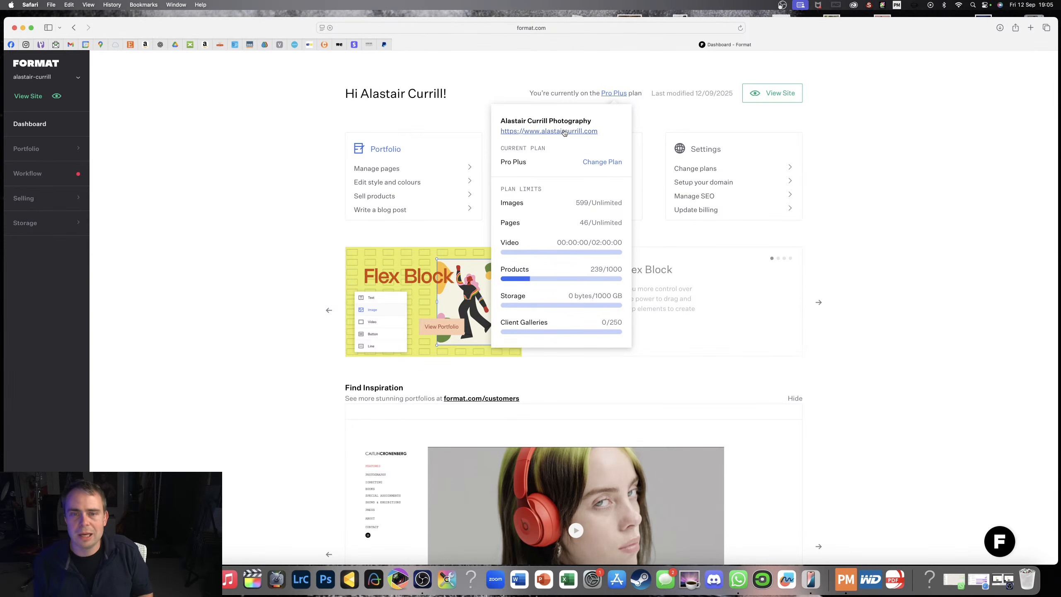
left_click_drag(576, 203, 591, 204)
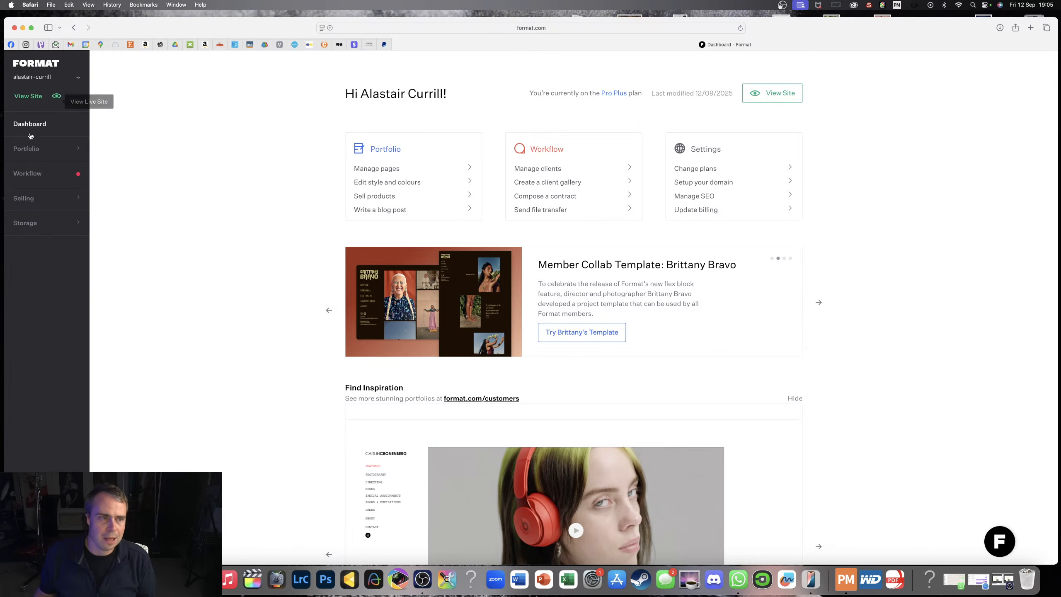
Step: Open the portfolio's pages editor and look through the home page preview
left_click(50, 149)
left_click(35, 170)
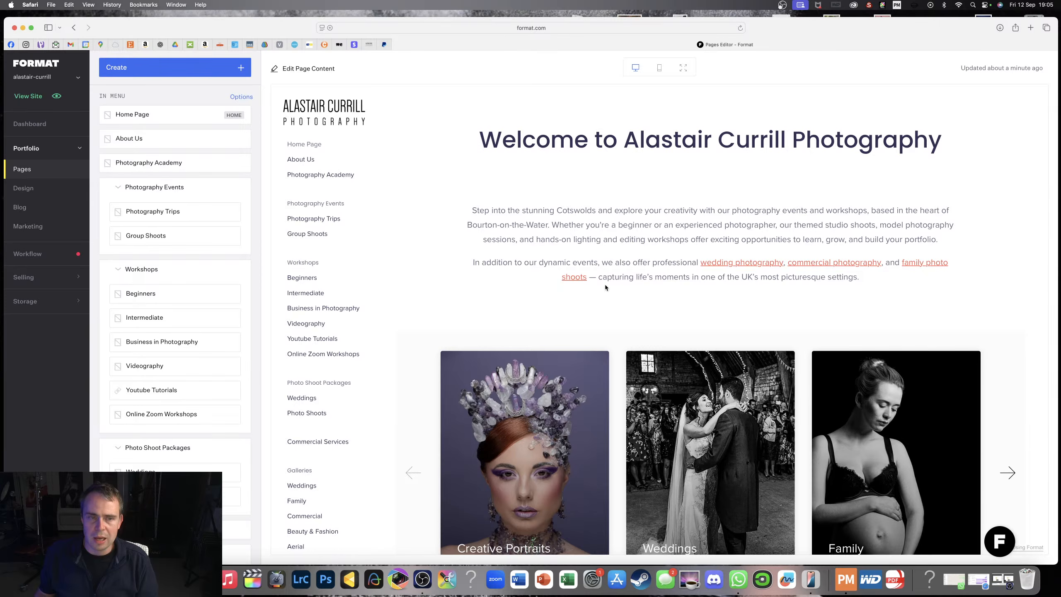
scroll(606, 286, "down", 5)
scroll(605, 288, "down", 10)
scroll(605, 287, "up", 10)
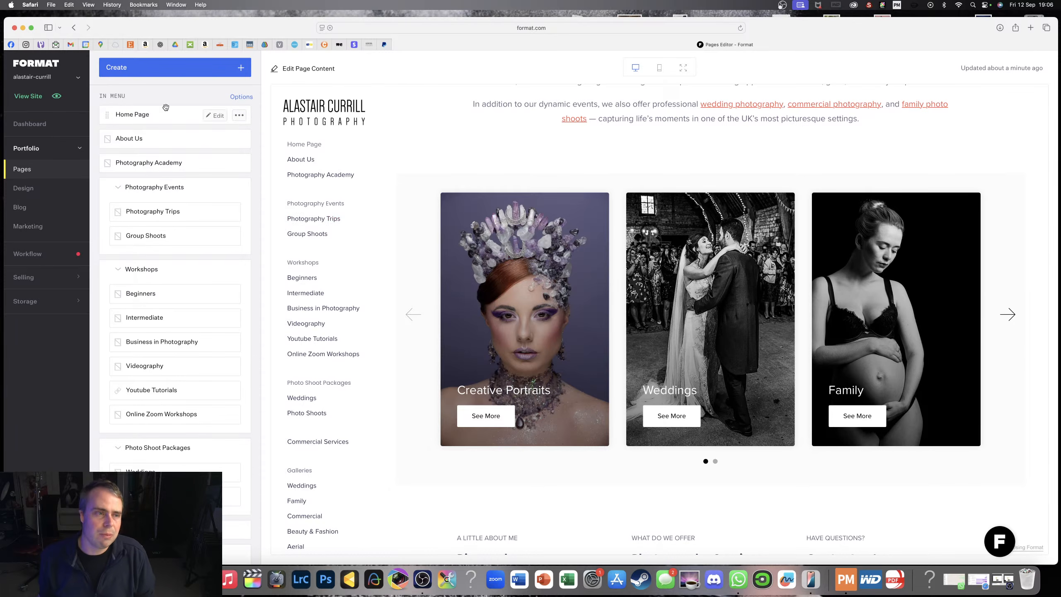
Step: Go back to the dashboard, reopen the portfolio pages and open the home page's content for editing
left_click(29, 123)
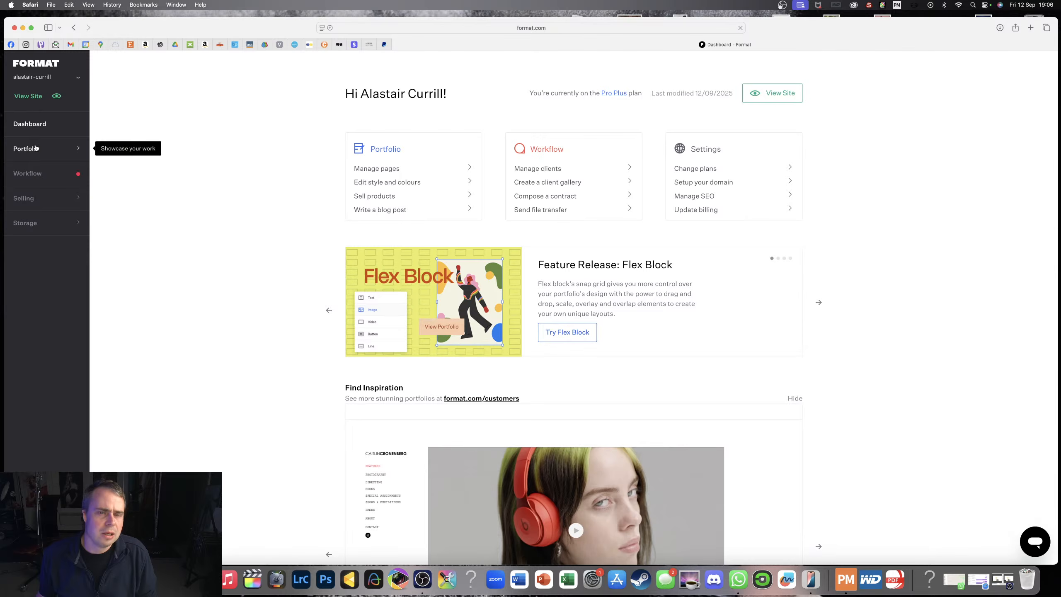
left_click(26, 148)
left_click(26, 169)
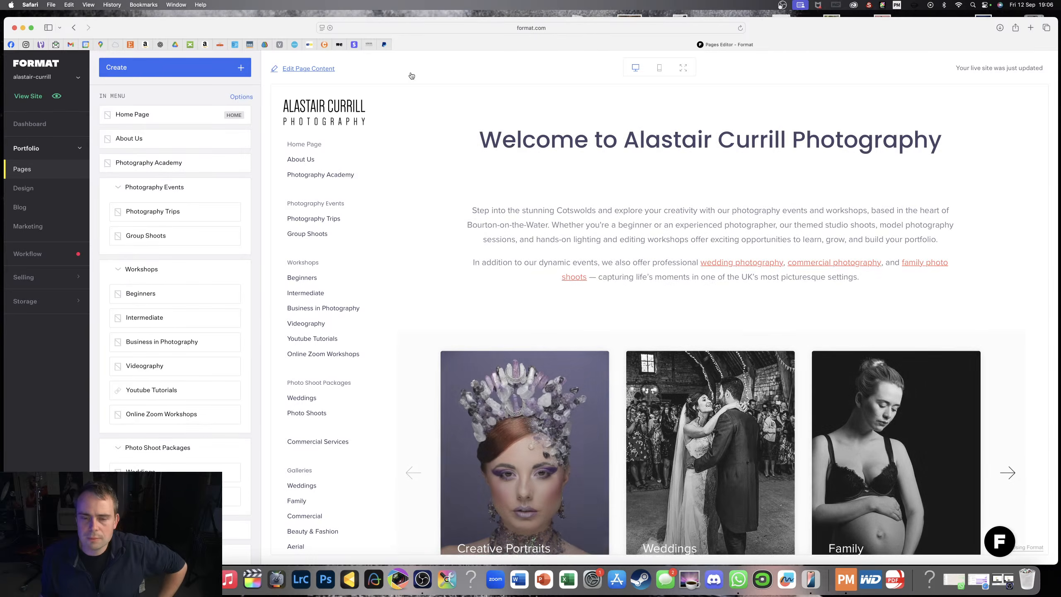
left_click(296, 69)
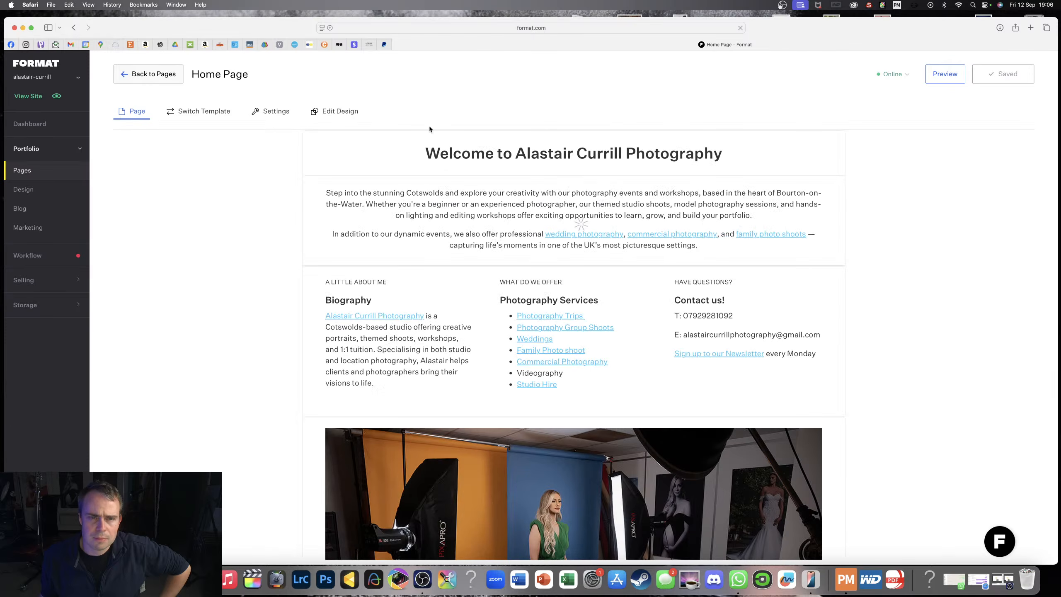
Step: Open the template choices for the home page full screen and look through the custom page templates of all categories
left_click(235, 111)
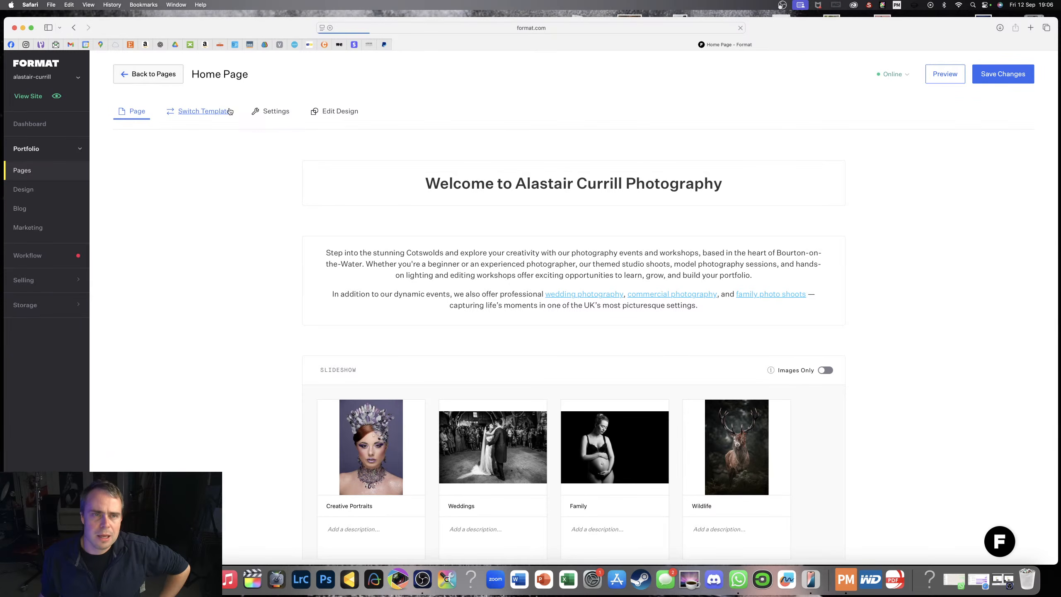
left_click(32, 27)
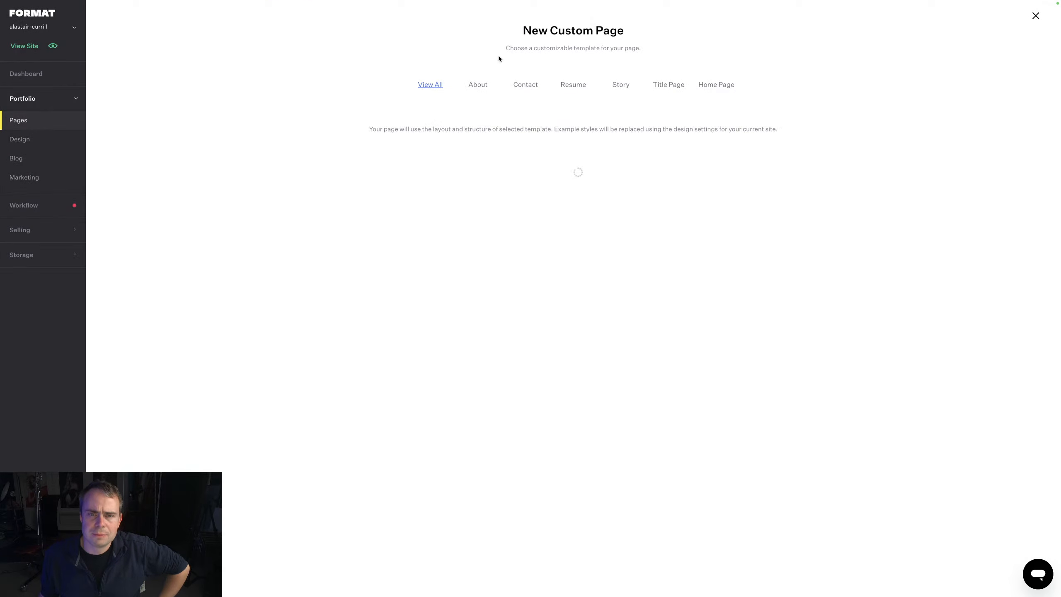
scroll(681, 256, "down", 10)
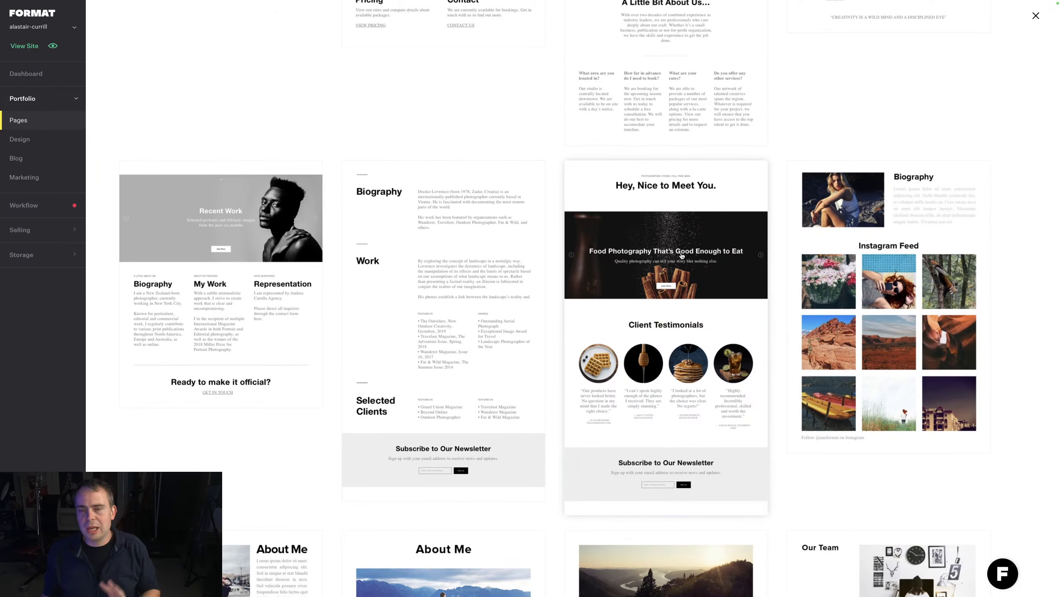
scroll(682, 256, "up", 10)
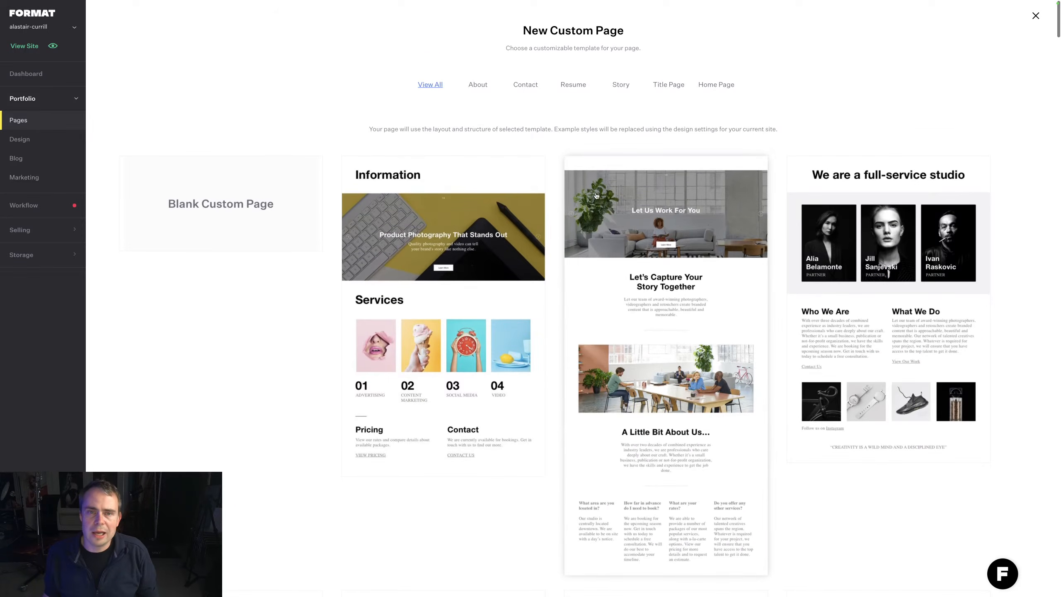
scroll(602, 202, "down", 5)
scroll(610, 209, "up", 1)
scroll(619, 218, "down", 10)
scroll(618, 218, "up", 1)
scroll(617, 214, "down", 10)
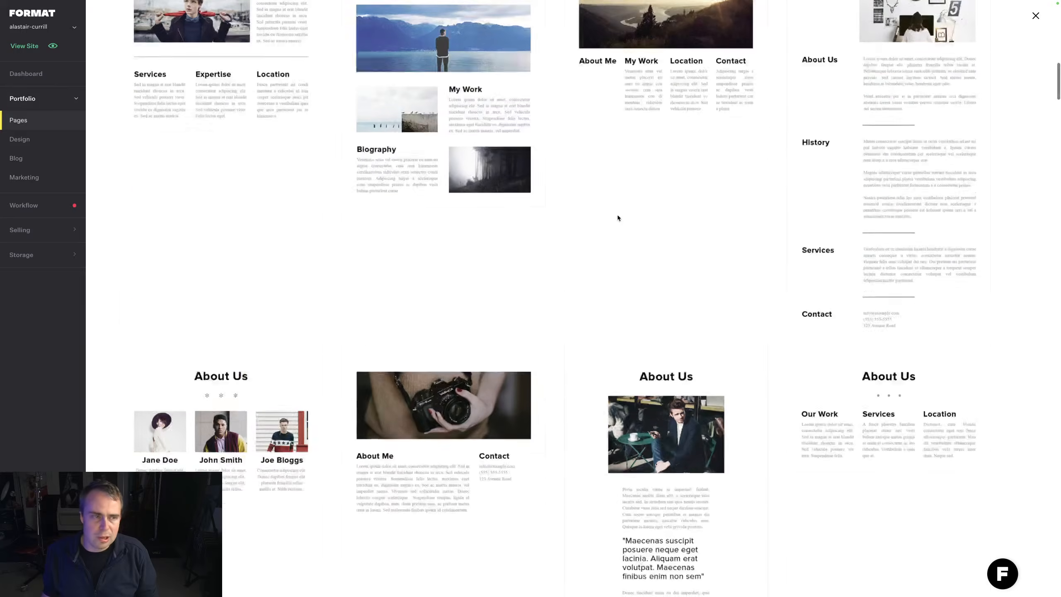
scroll(500, 193, "up", 20)
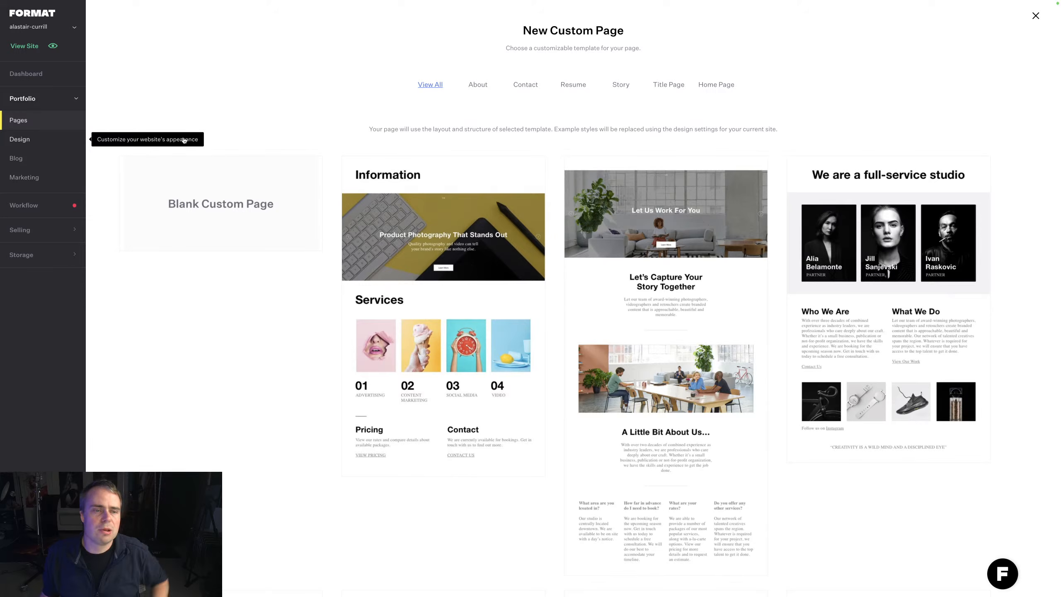
Step: Open the website theme settings in the design editor and bring up the selection of replacement themes
left_click(184, 140)
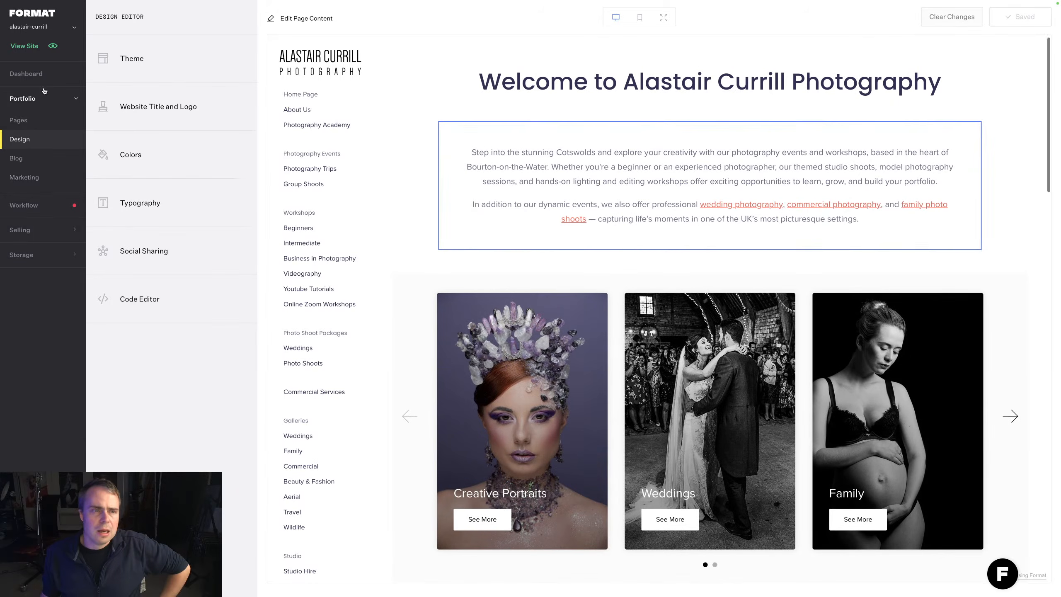
left_click(149, 54)
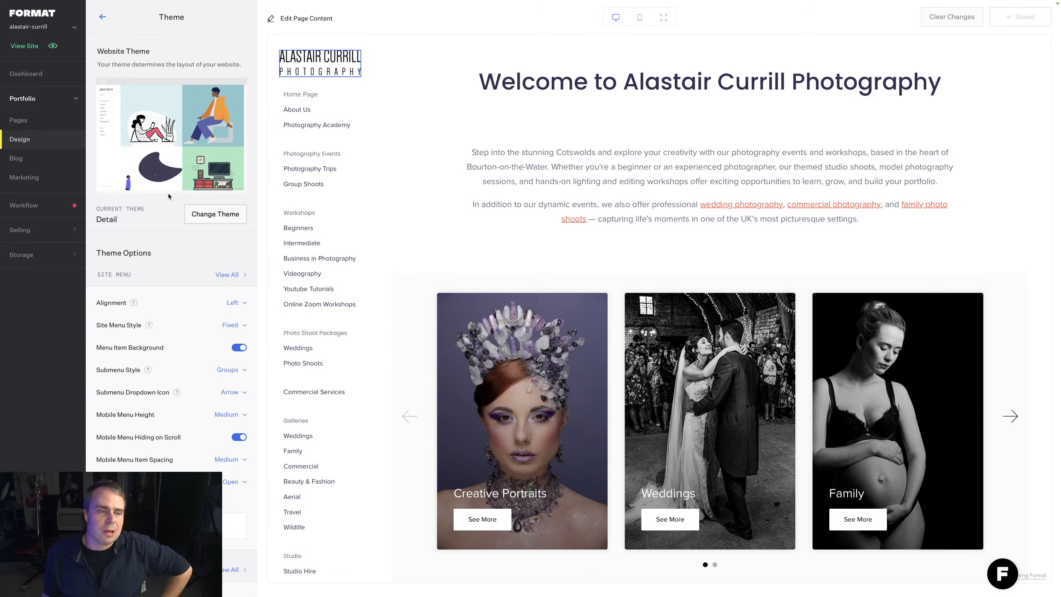
left_click(215, 215)
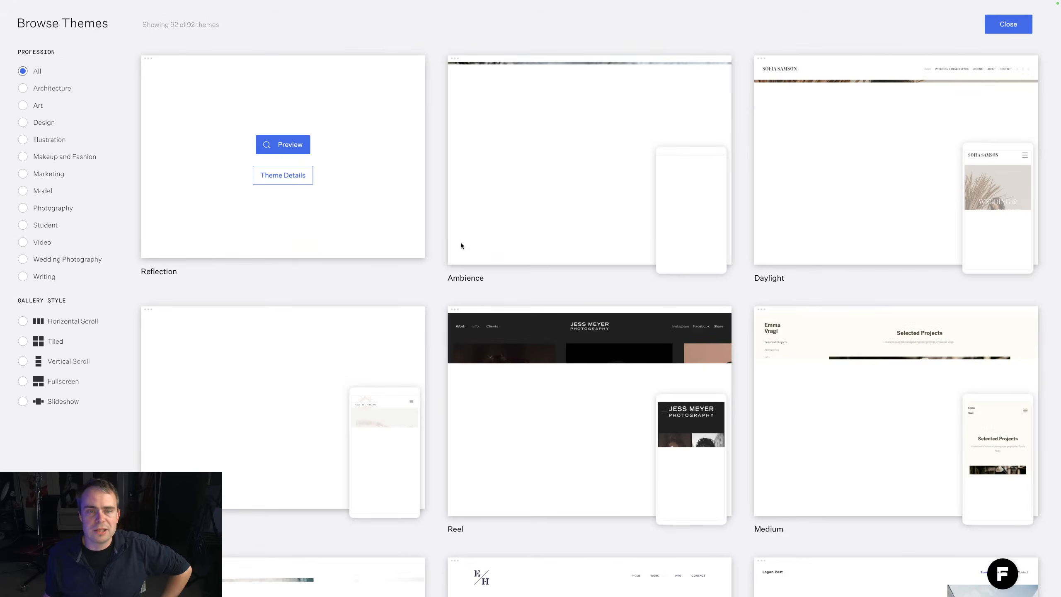
Step: Look through the website themes for all professions and compare their desktop and mobile layouts
mouse_move(462, 246)
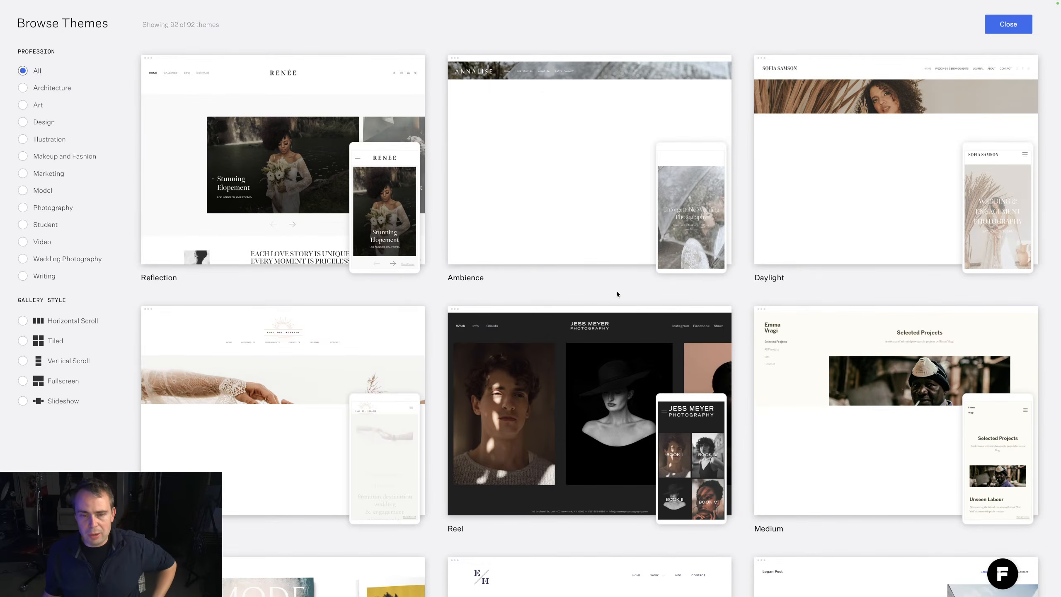
scroll(615, 289, "down", 2)
scroll(634, 309, "down", 4)
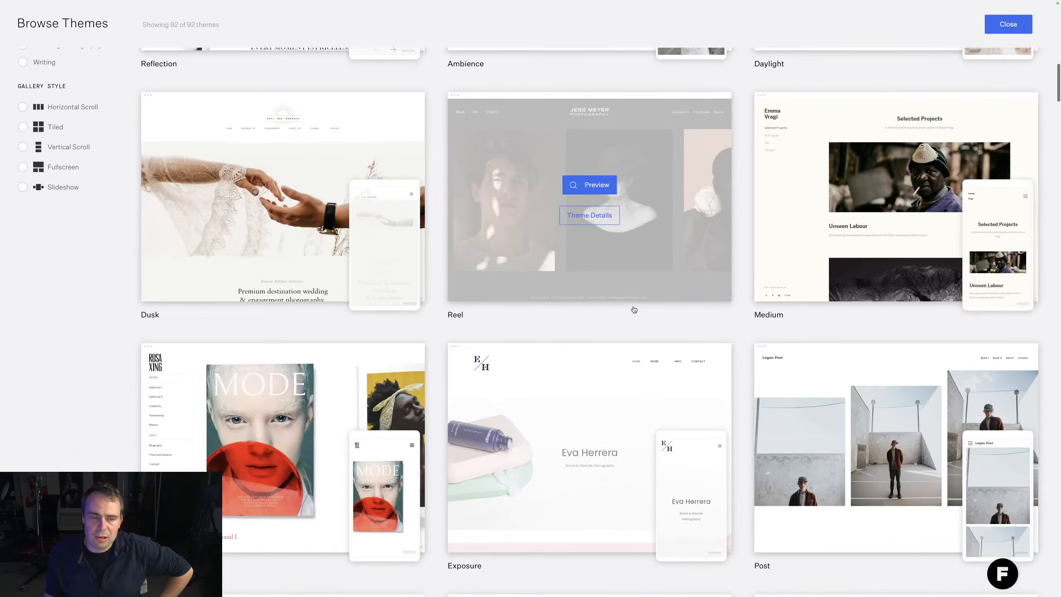
scroll(634, 309, "down", 10)
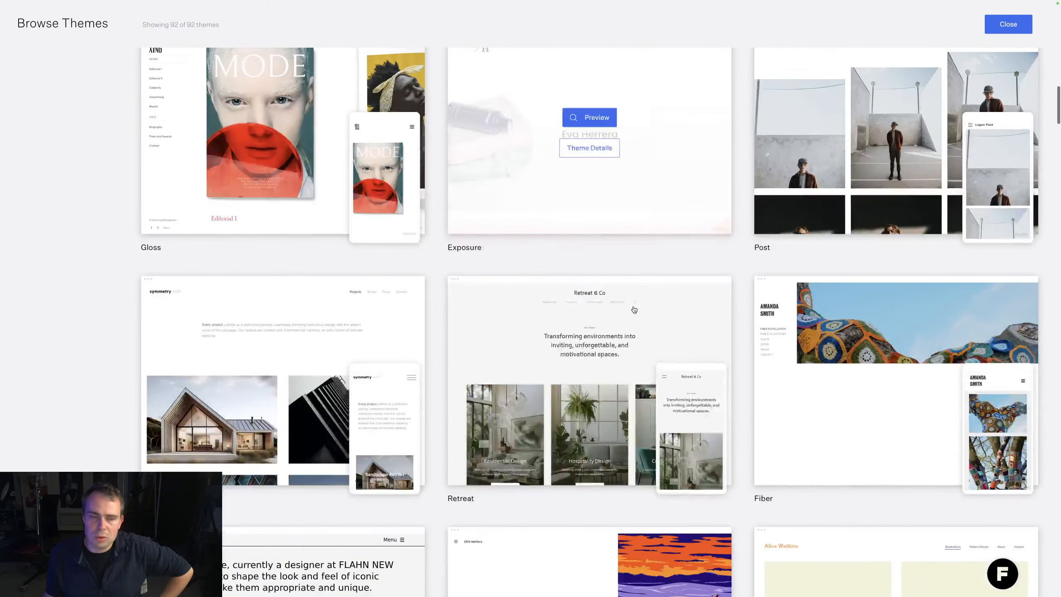
scroll(634, 309, "down", 13)
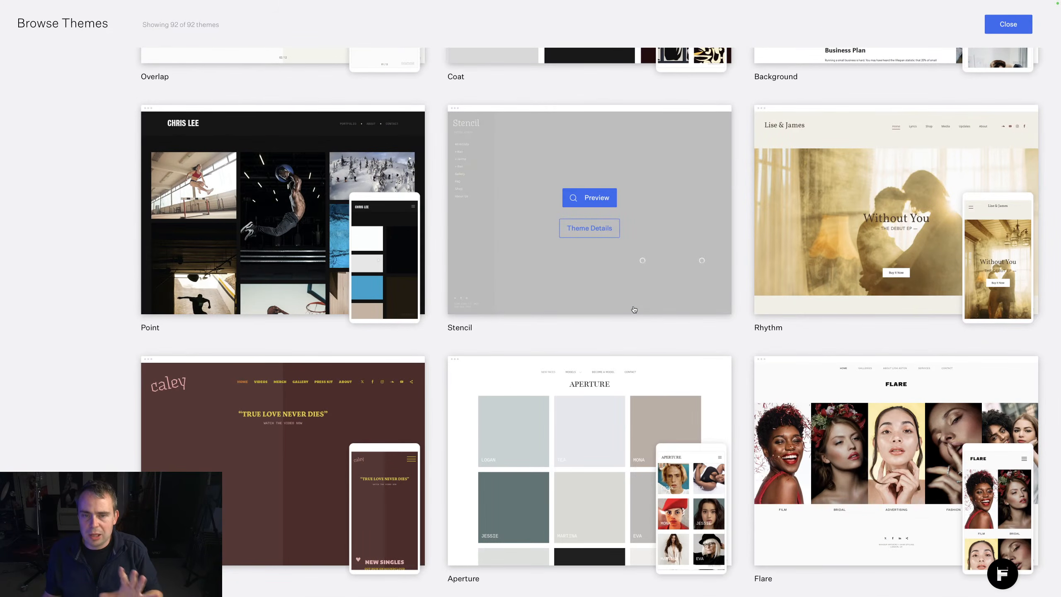
scroll(634, 309, "up", 13)
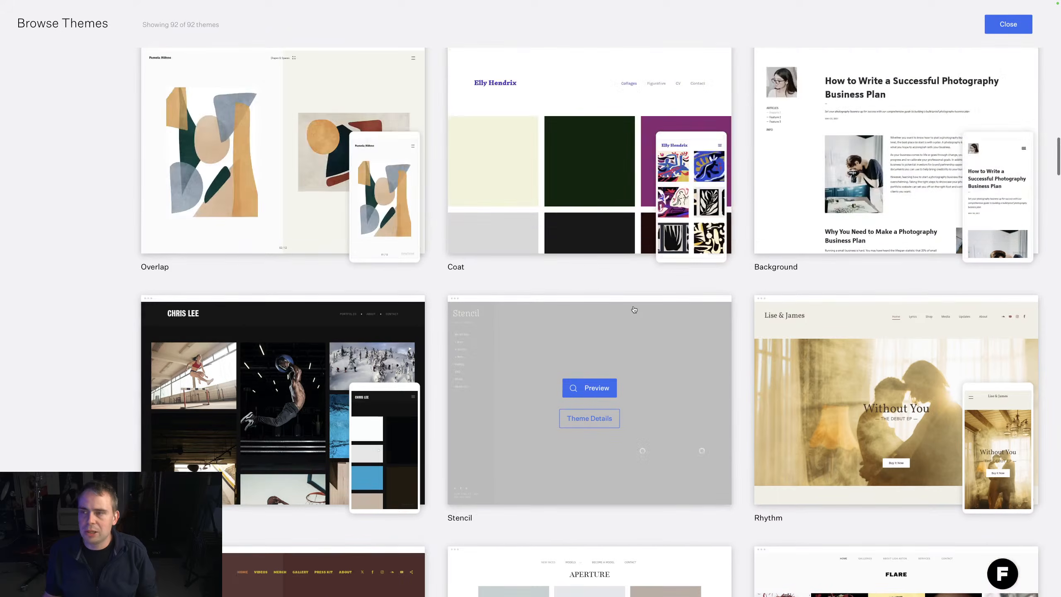
scroll(634, 310, "up", 15)
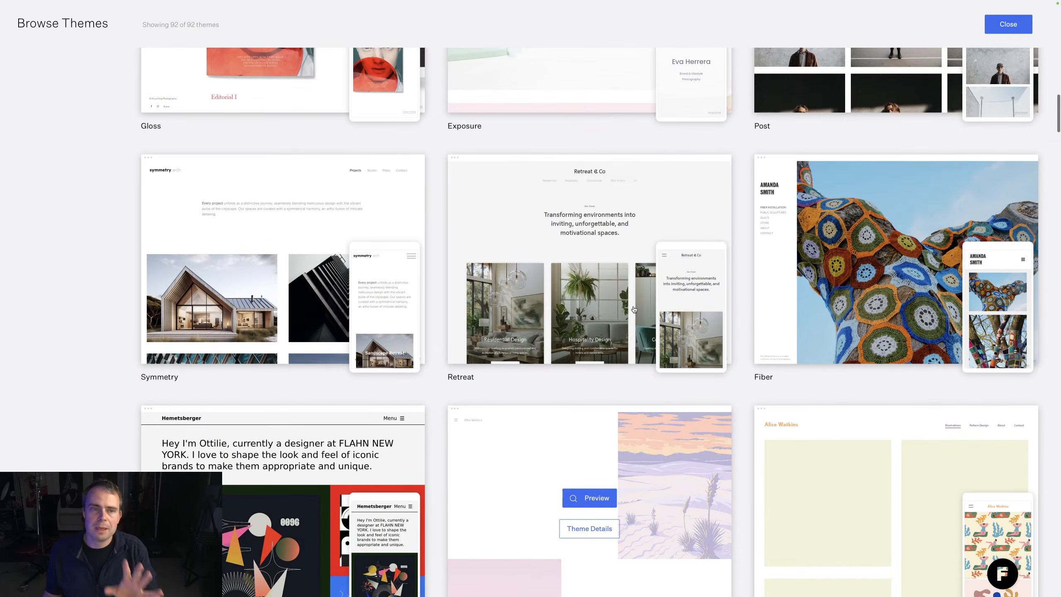
scroll(633, 310, "up", 1)
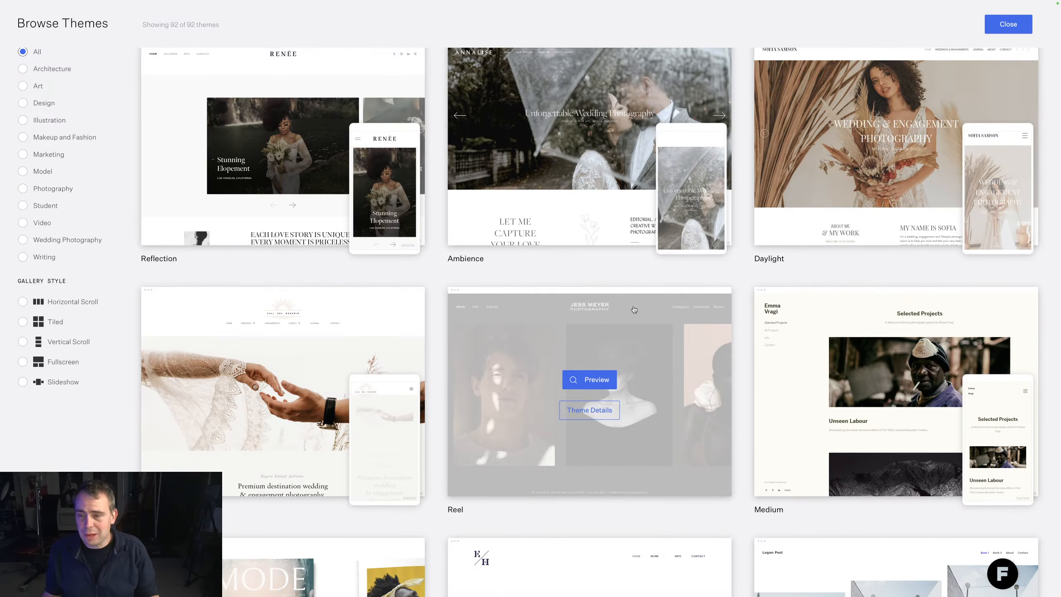
scroll(634, 310, "down", 5)
scroll(633, 309, "down", 8)
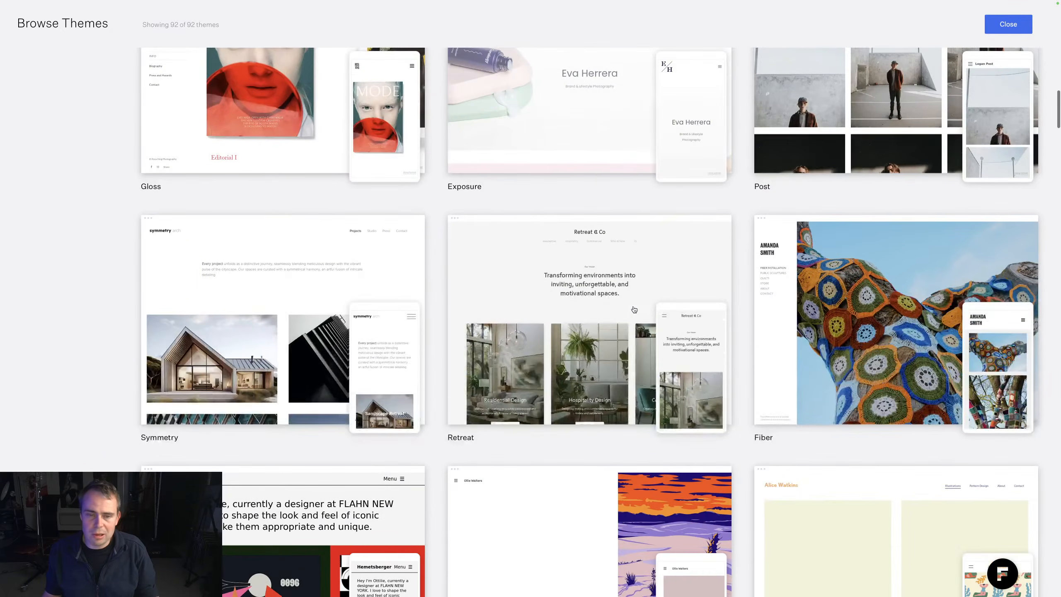
scroll(634, 309, "down", 17)
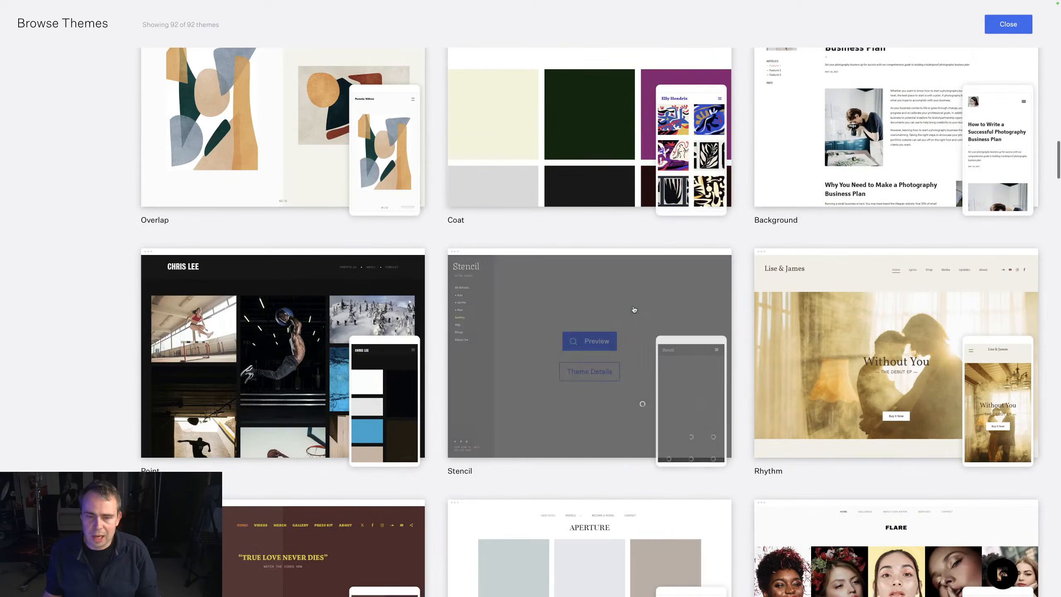
scroll(634, 309, "down", 8)
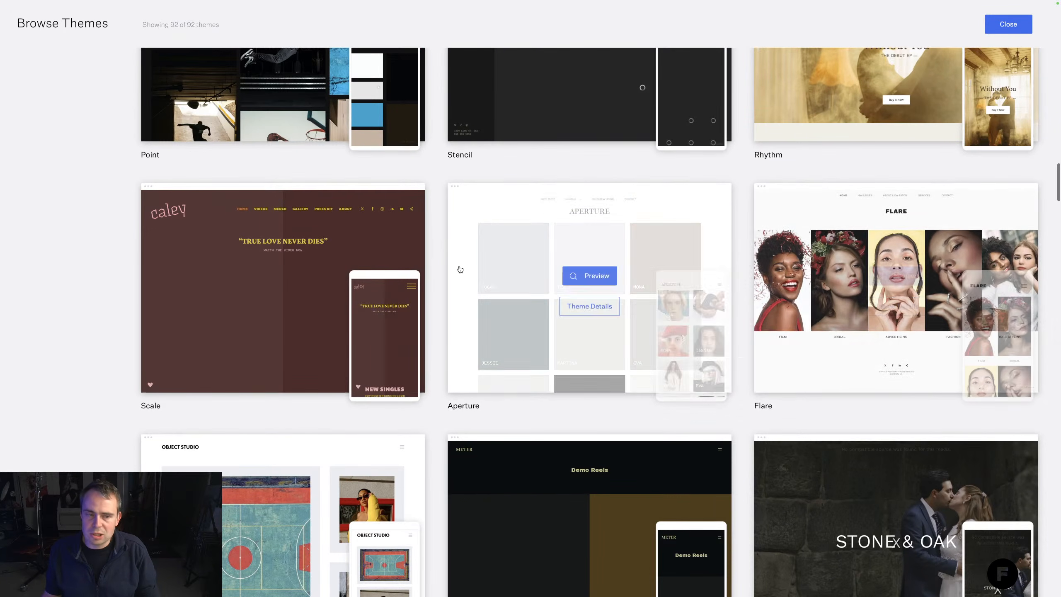
scroll(472, 253, "down", 4)
scroll(472, 254, "down", 20)
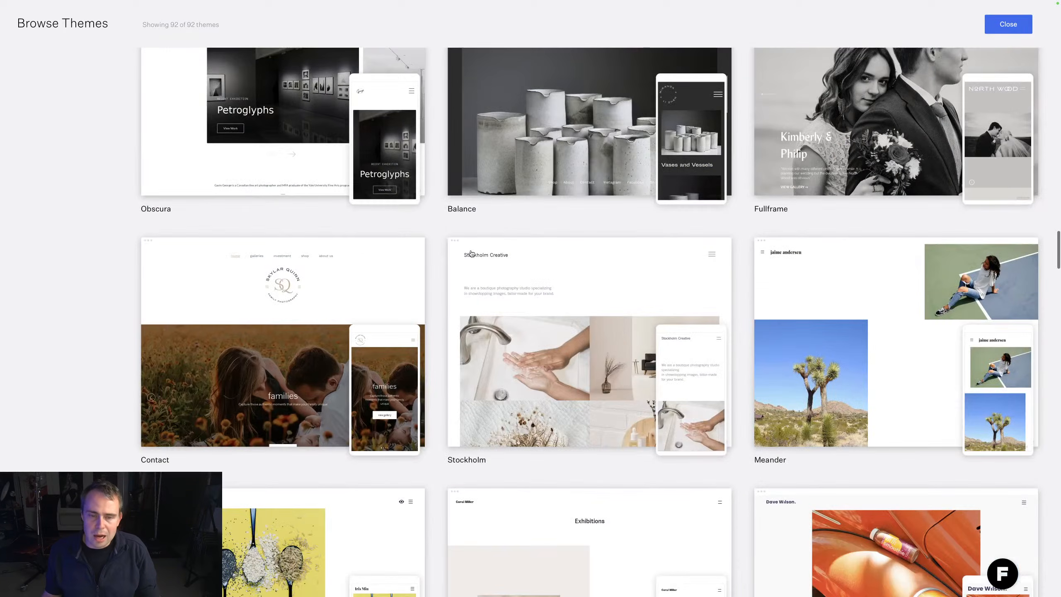
scroll(472, 253, "down", 20)
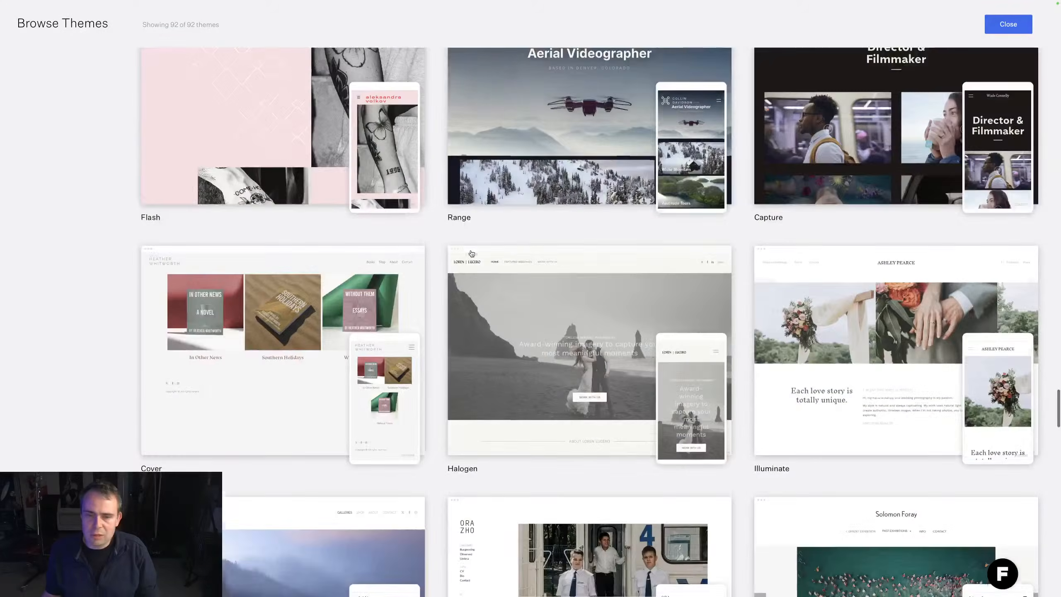
Step: Look through the remaining website themes down to the end of the list, then return to the first ones
scroll(471, 253, "down", 20)
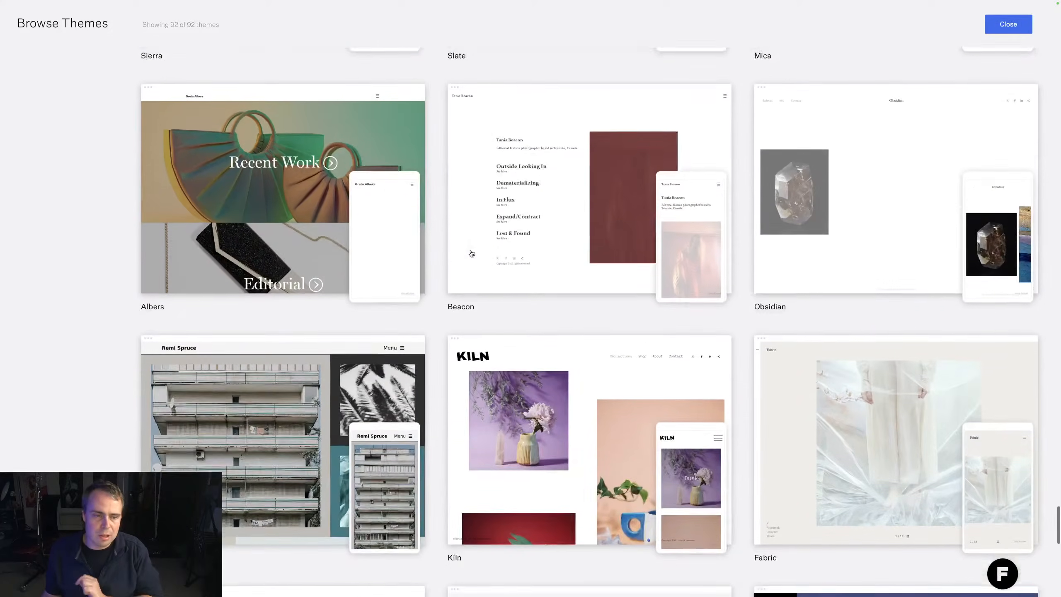
scroll(472, 253, "down", 3)
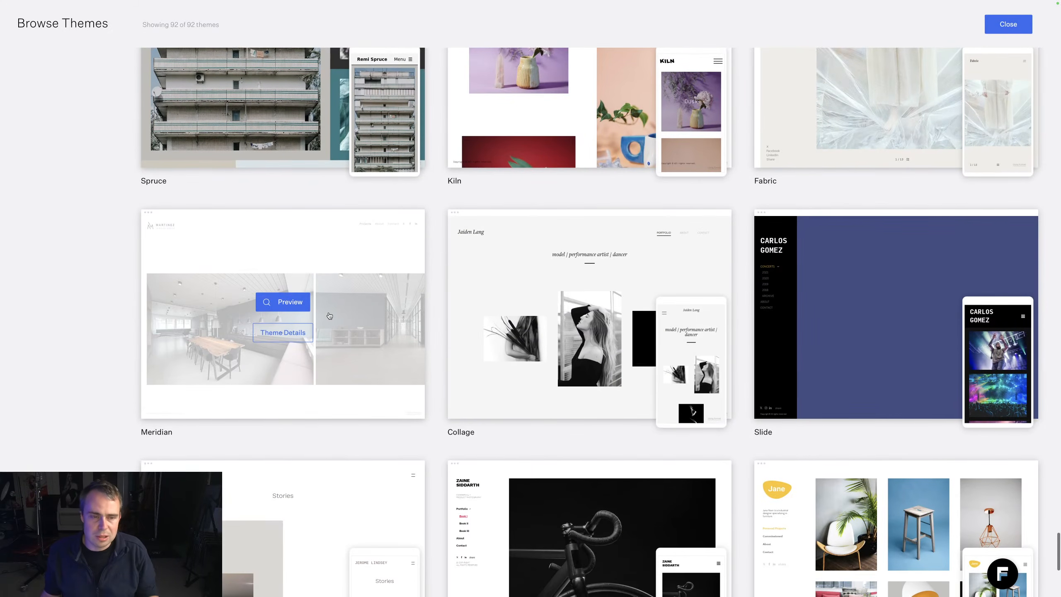
scroll(440, 287, "down", 6)
scroll(439, 288, "down", 3)
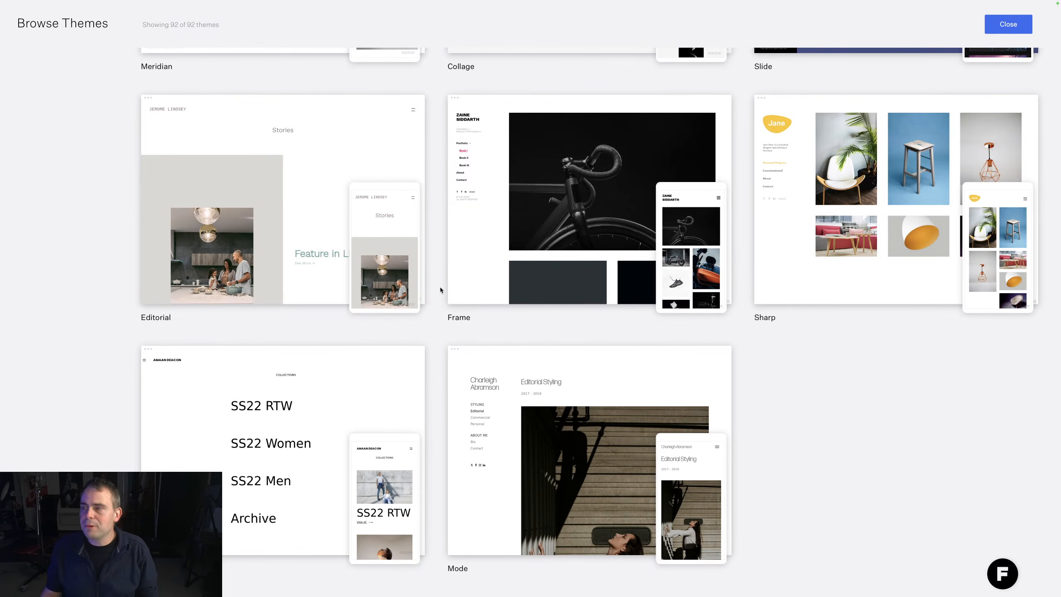
scroll(440, 287, "up", 5)
scroll(440, 287, "down", 15)
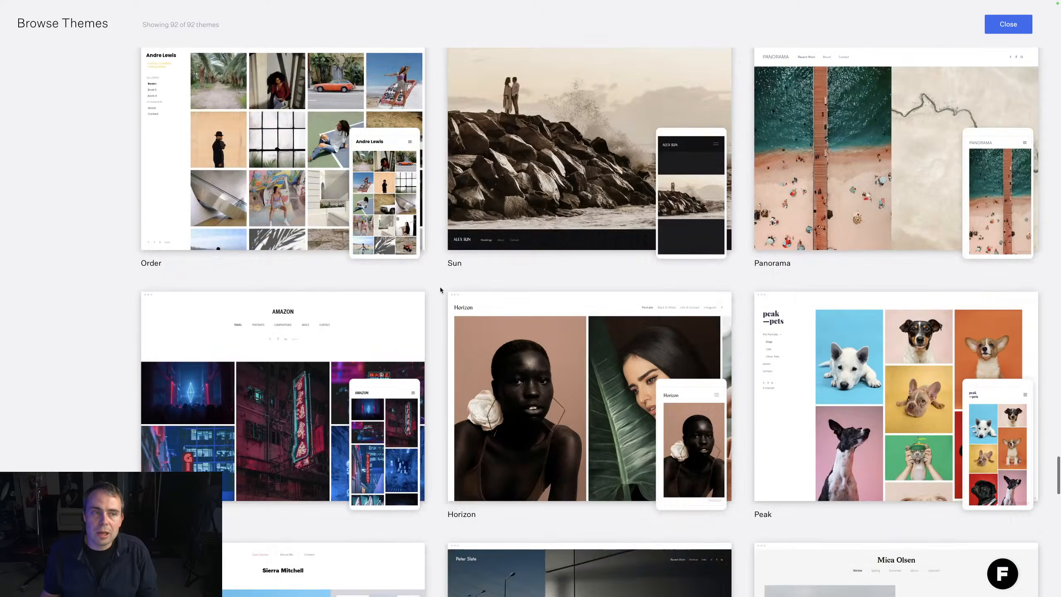
scroll(439, 287, "up", 15)
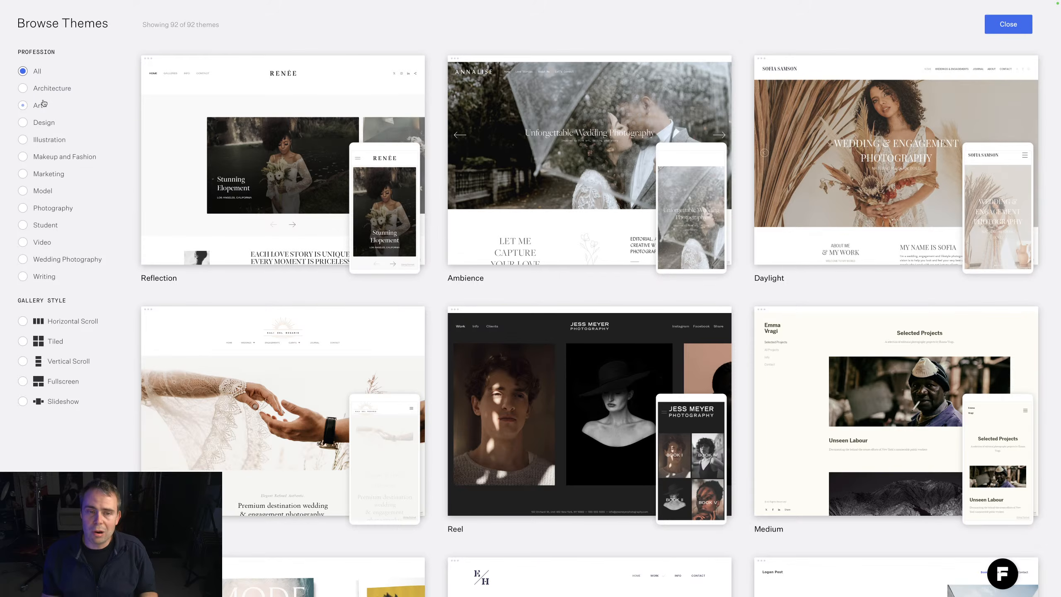
Step: Compare the layouts of the first website themes, such as Daylight, Ambience, Reel and Gloss, and those further down the list
mouse_move(813, 119)
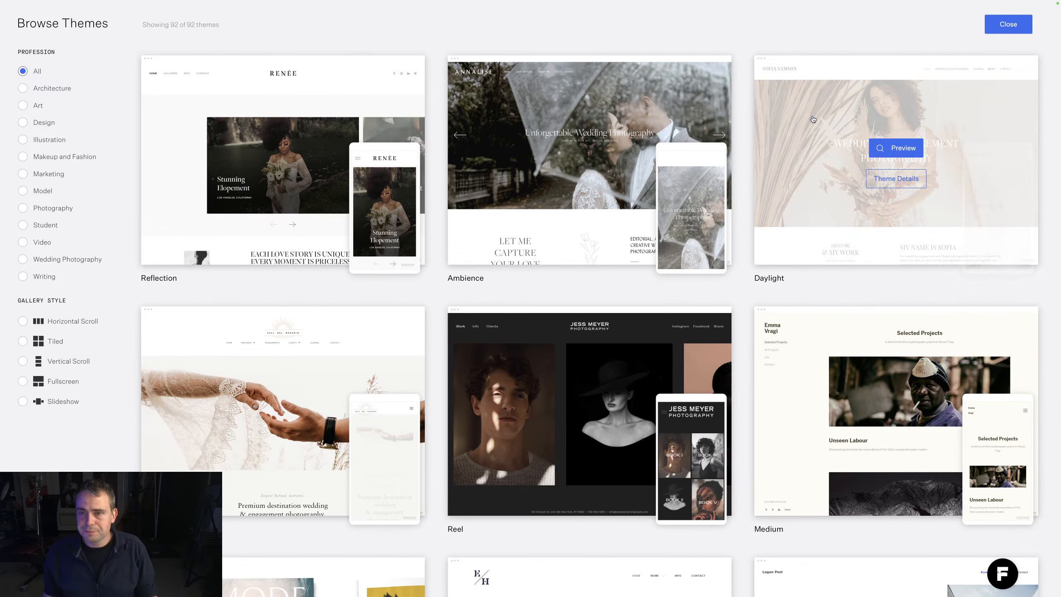
mouse_move(649, 113)
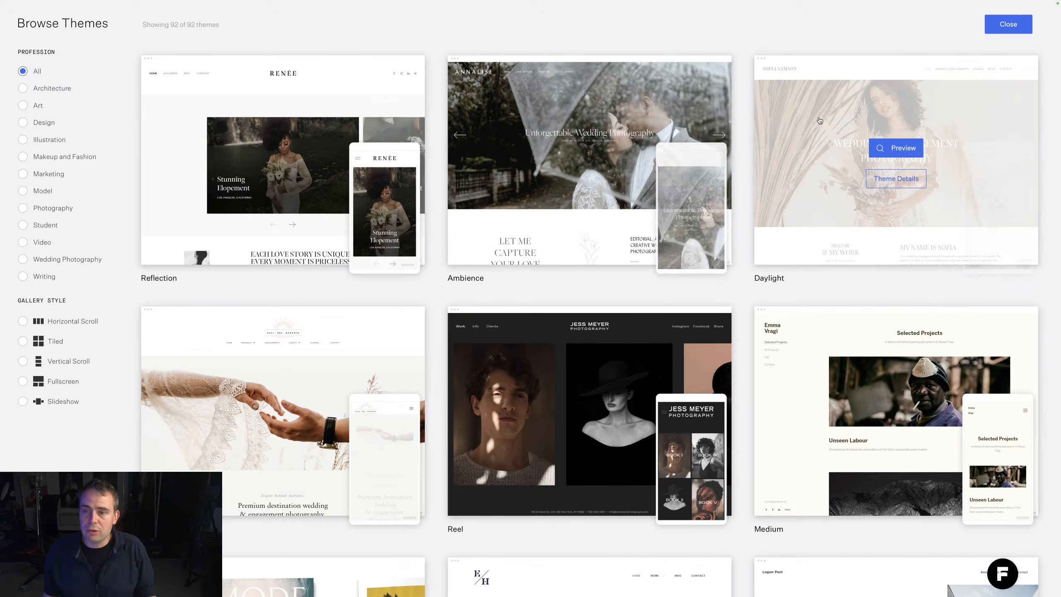
mouse_move(515, 321)
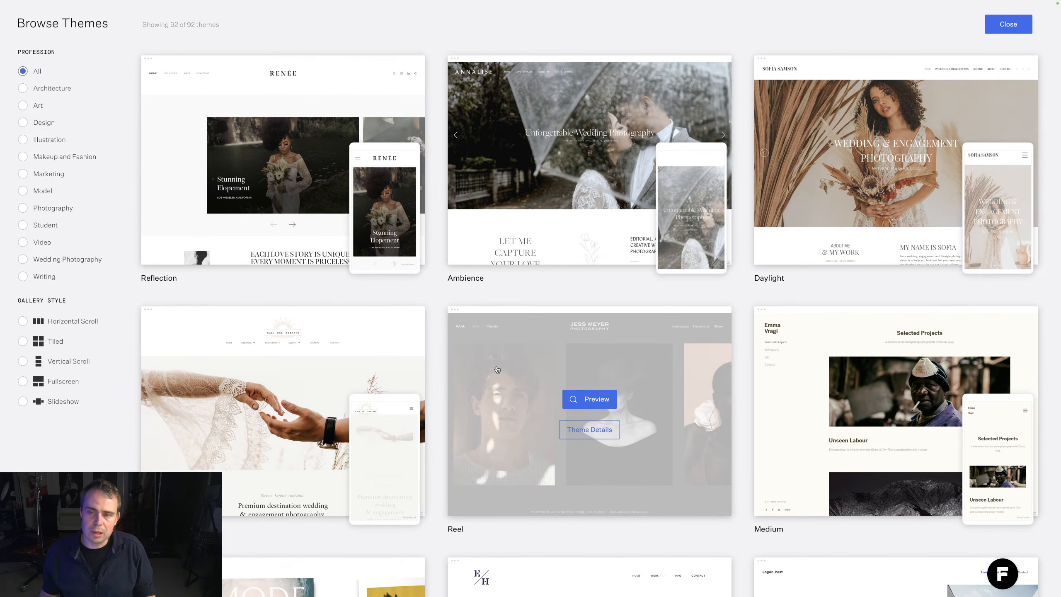
mouse_move(898, 92)
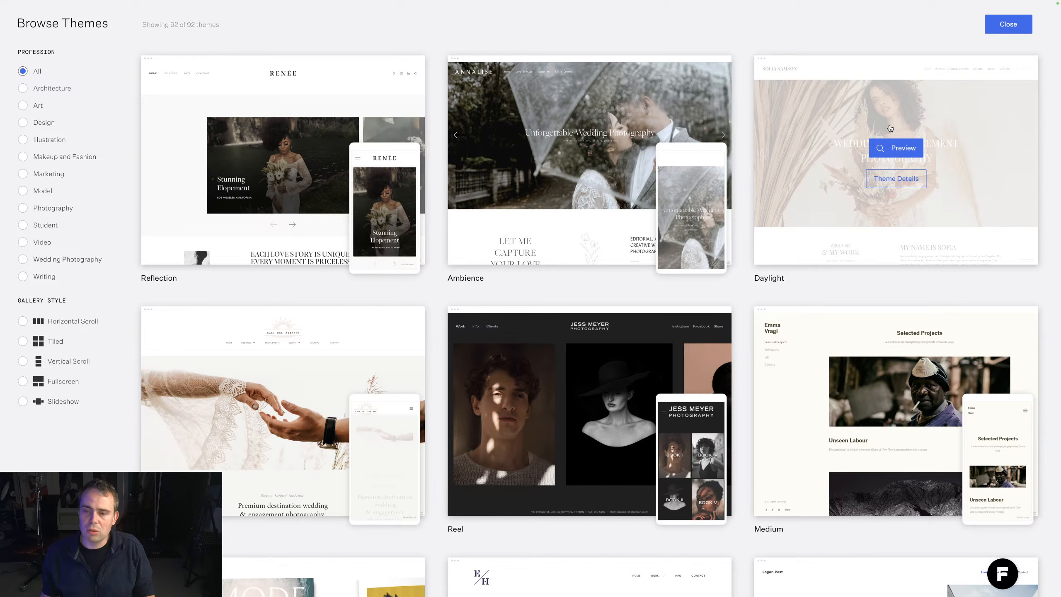
scroll(618, 191, "down", 9)
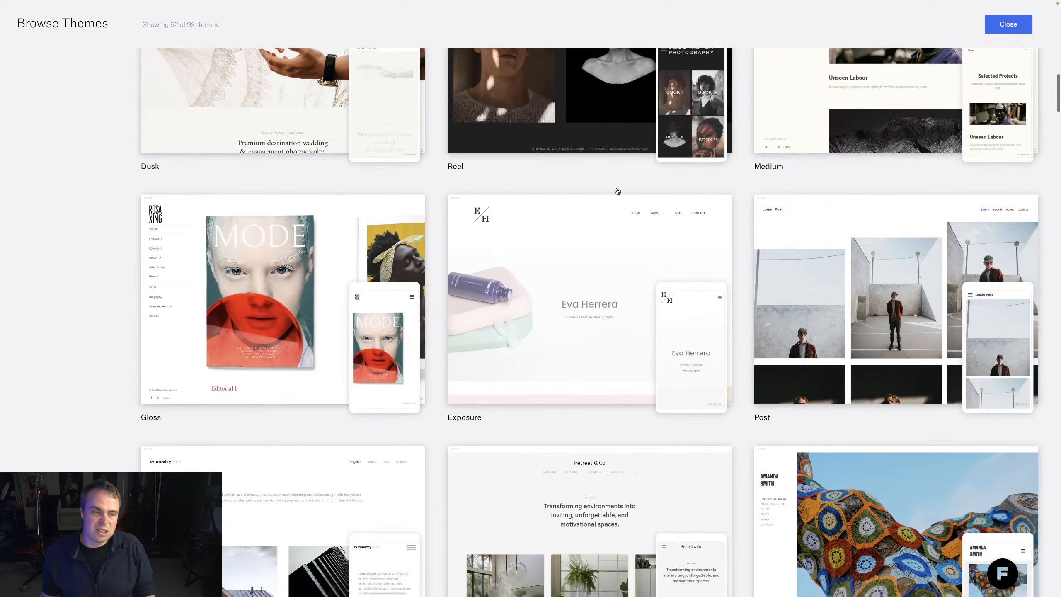
mouse_move(192, 243)
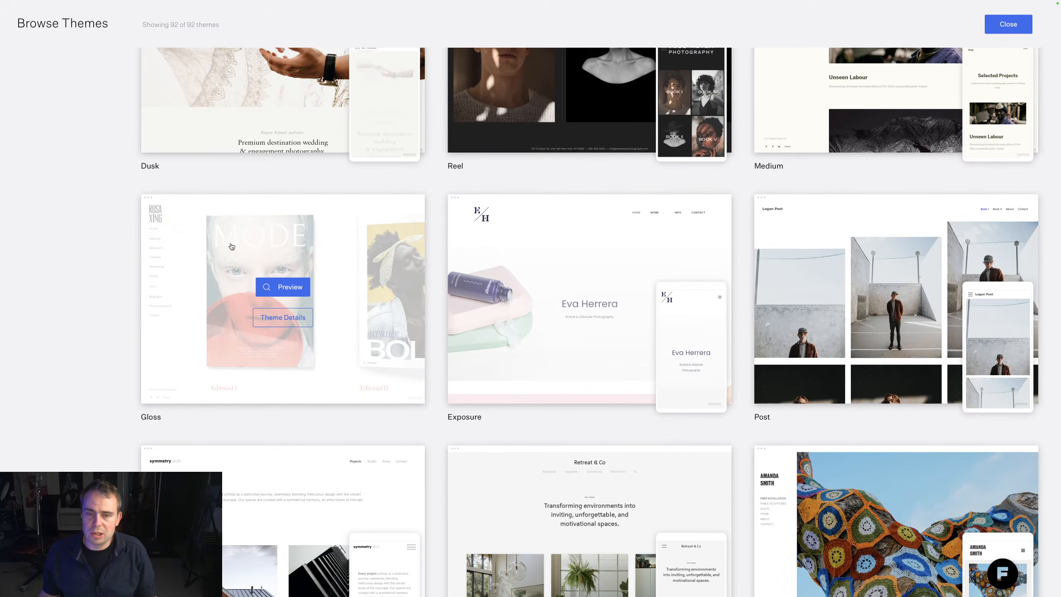
scroll(270, 248, "down", 1)
scroll(240, 252, "down", 15)
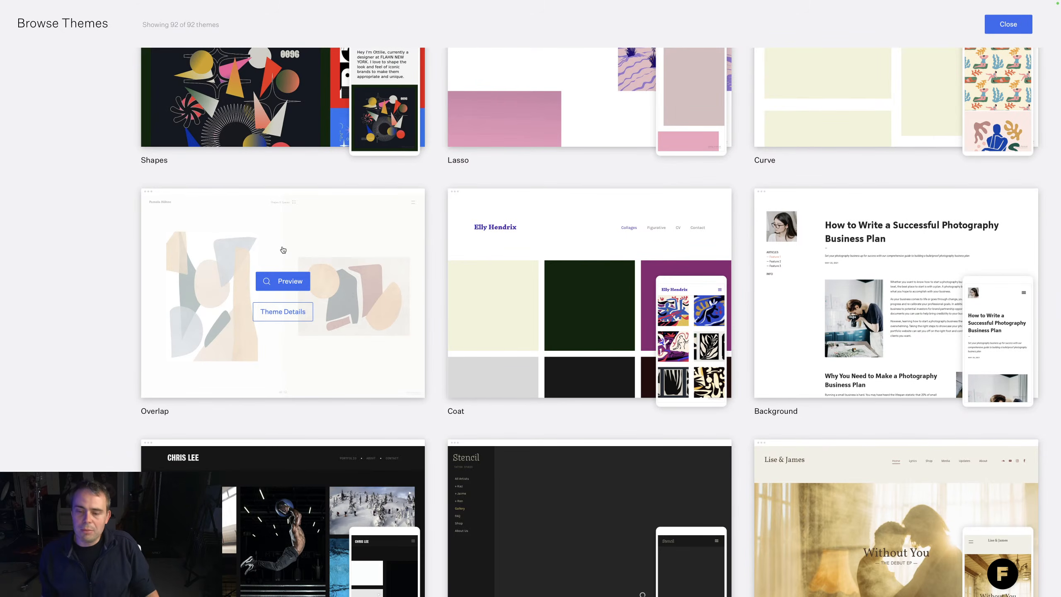
scroll(283, 250, "down", 3)
scroll(283, 249, "down", 6)
scroll(283, 249, "up", 20)
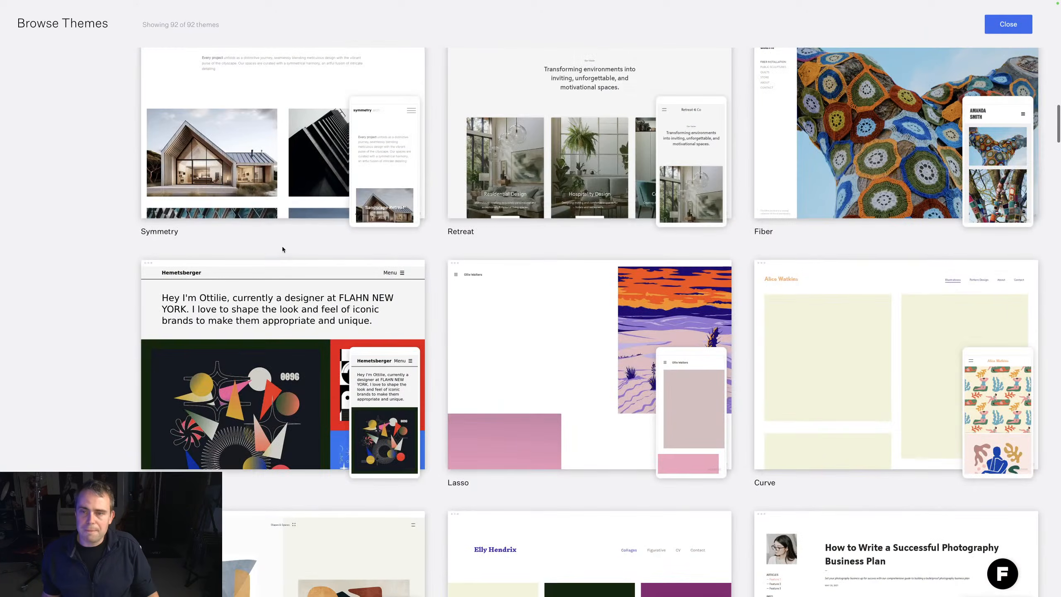
scroll(283, 250, "up", 10)
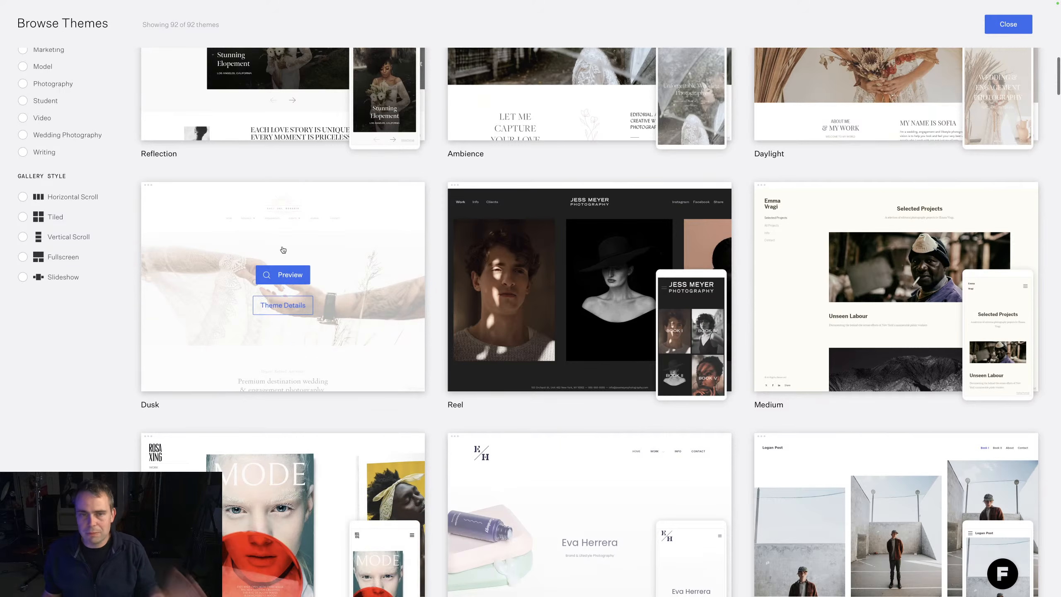
scroll(350, 195, "down", 1)
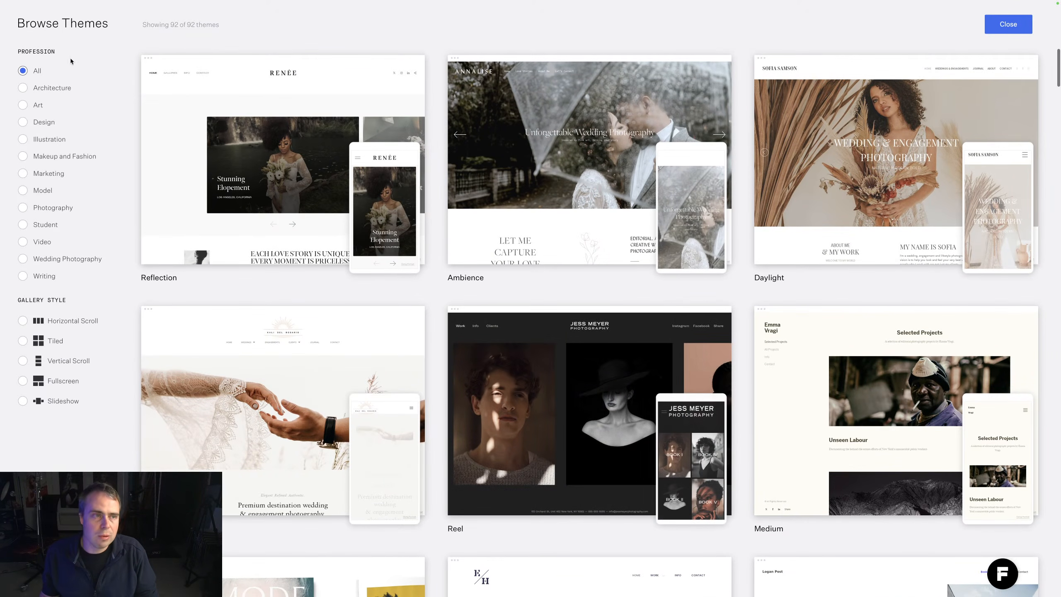
Step: Leave the theme selection and create a new site that starts with the Hue theme
left_click(1000, 24)
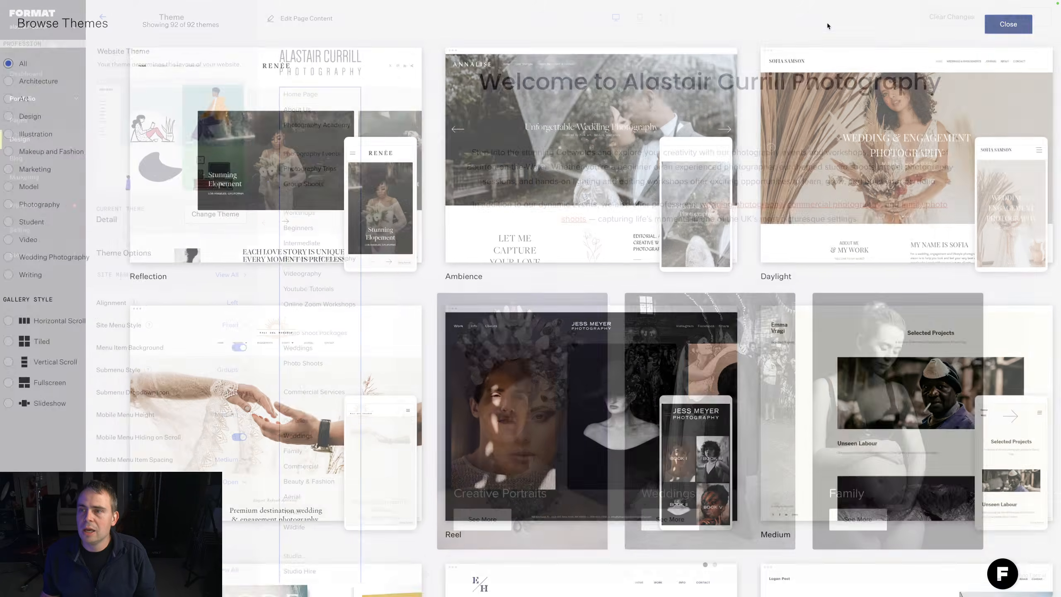
left_click(37, 28)
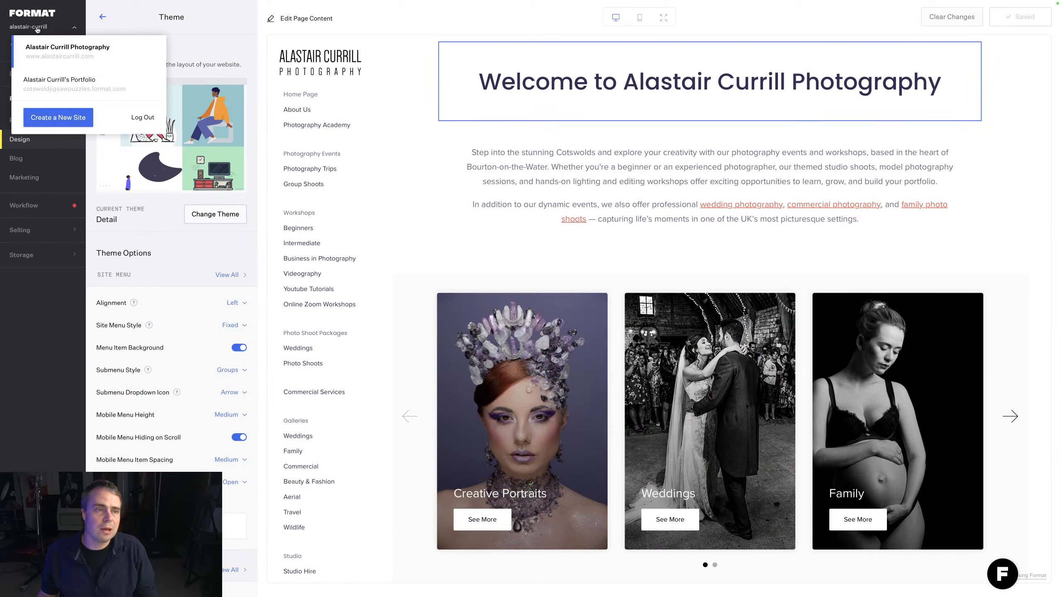
left_click(53, 116)
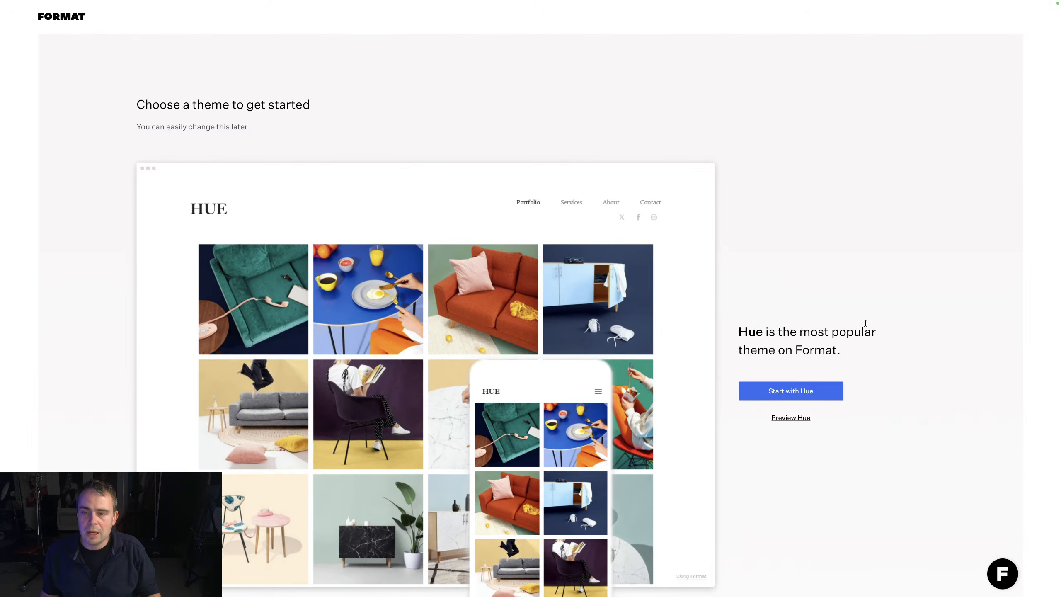
scroll(699, 276, "down", 2)
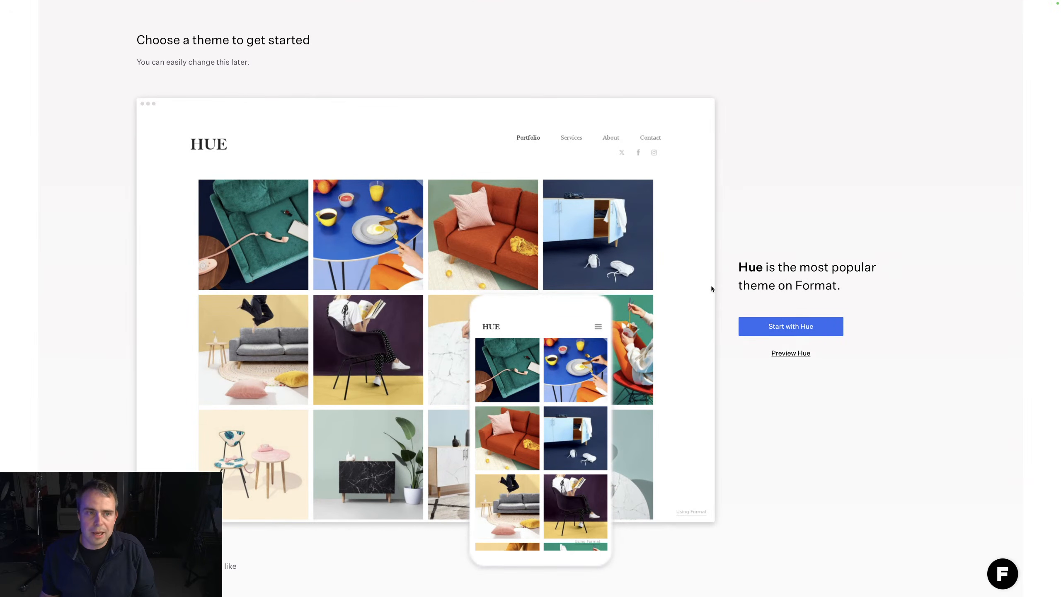
left_click(834, 322)
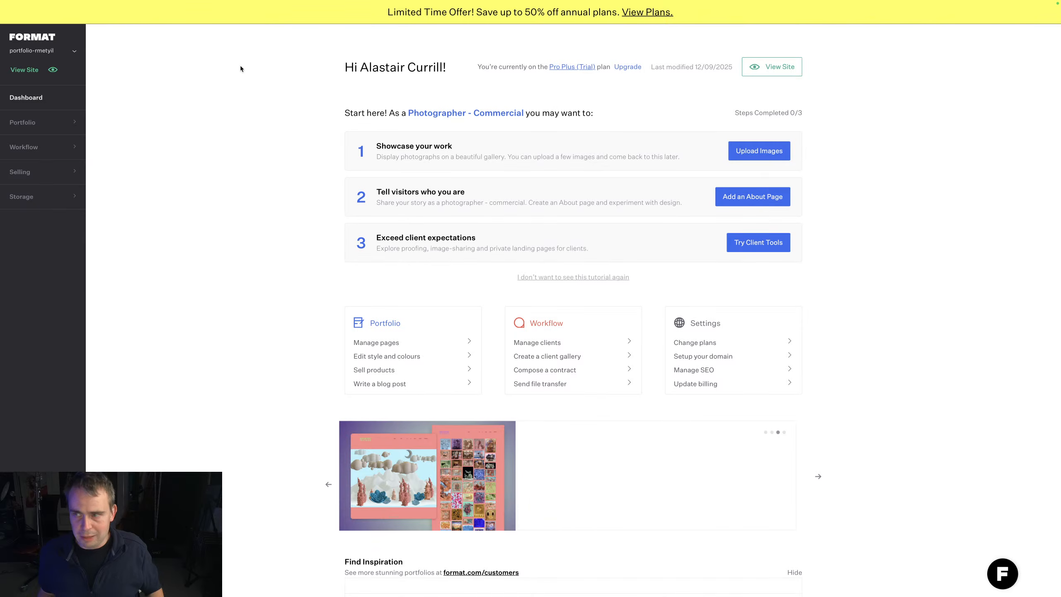
Step: Open the new site's portfolio pages and start with the Hue theme's example pages
left_click(50, 127)
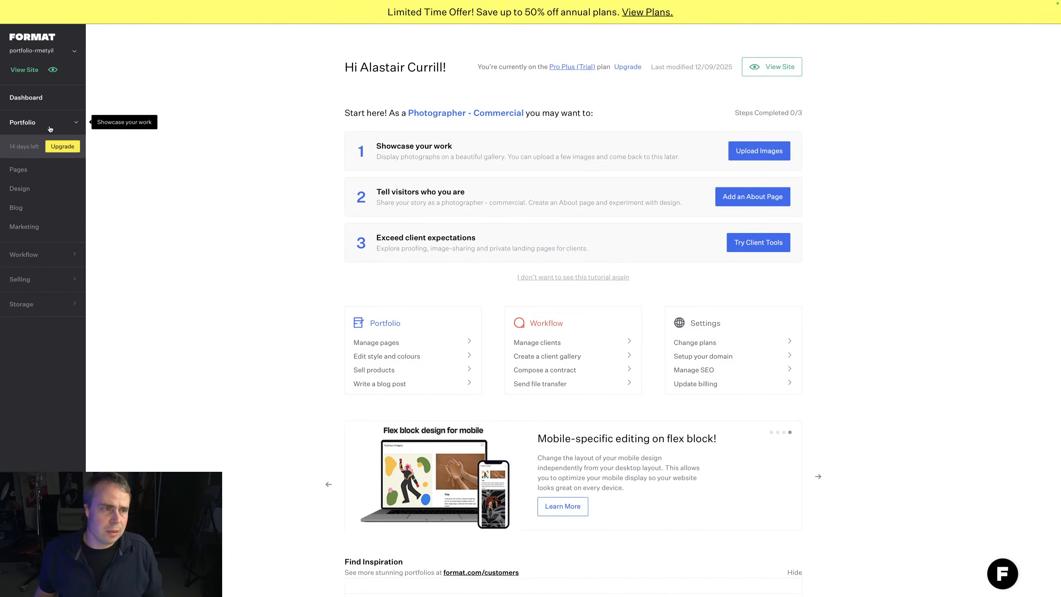
left_click(49, 170)
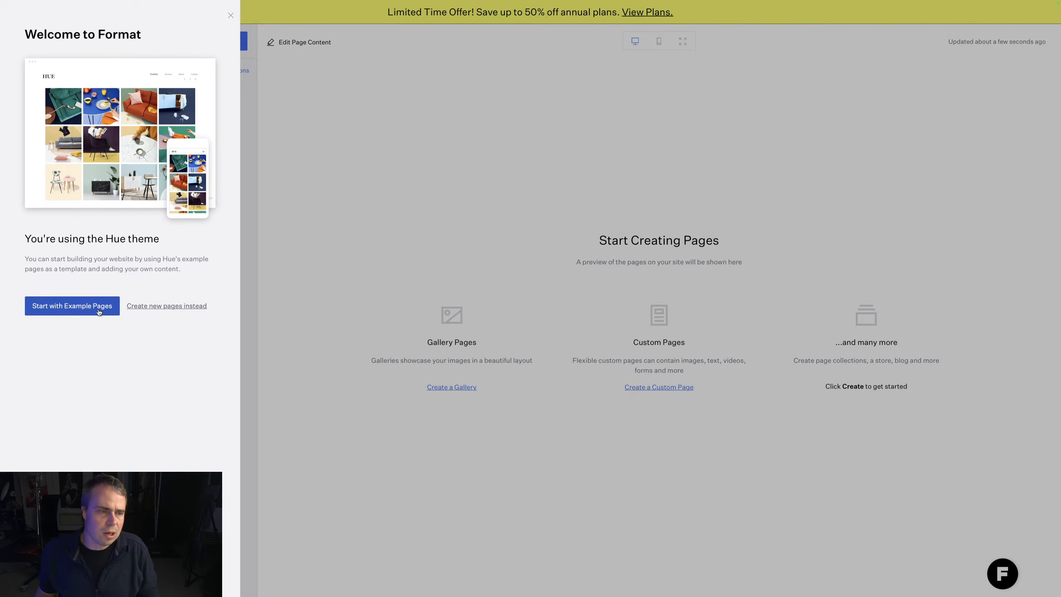
left_click(95, 310)
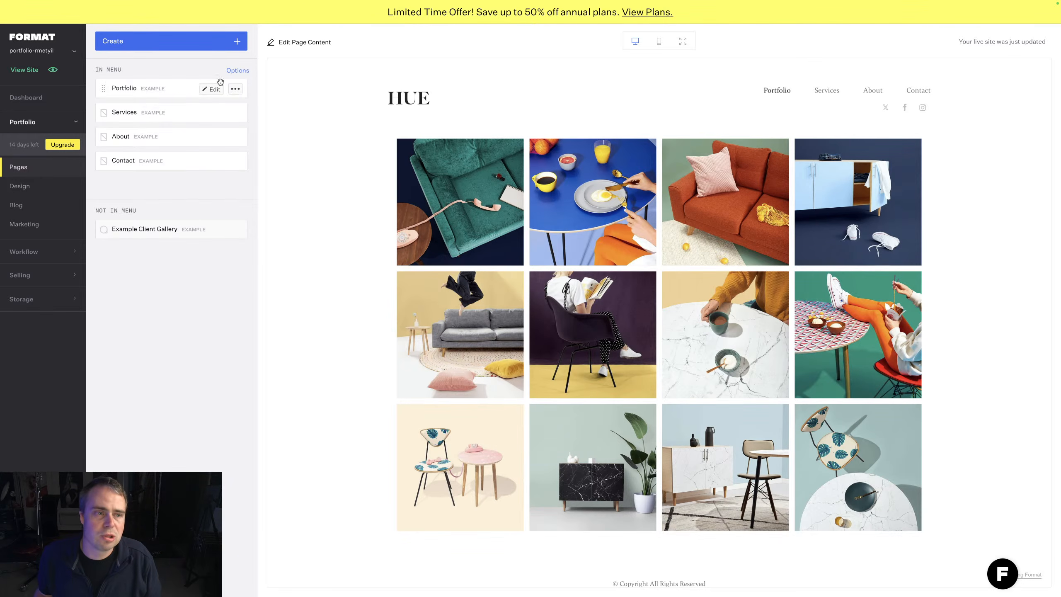
Step: Look over the example portfolio gallery and view its first image, the green sofa, enlarged before returning to the gallery
scroll(468, 177, "down", 1)
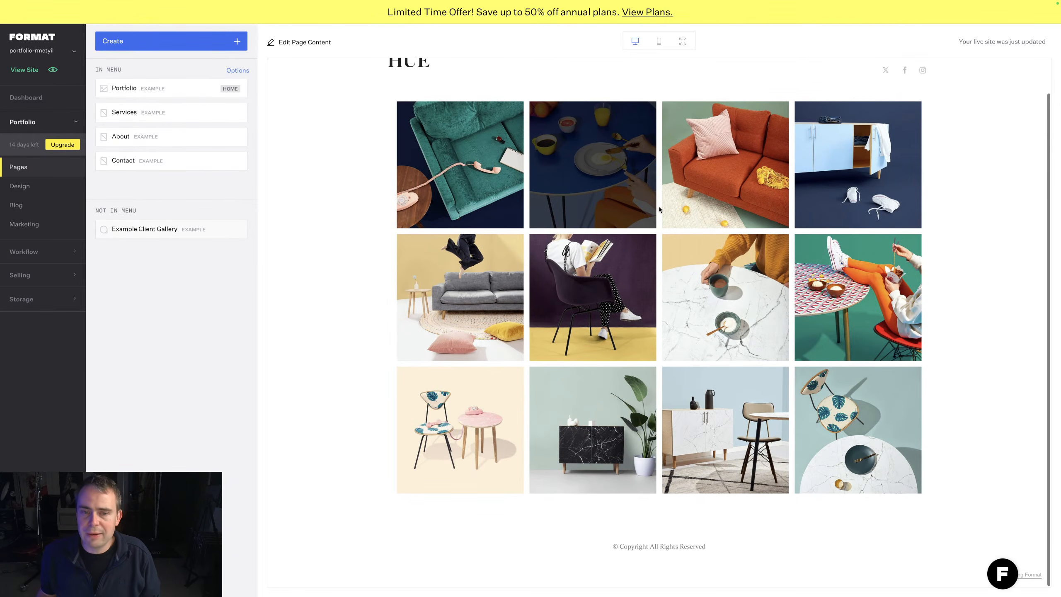
scroll(464, 152, "up", 1)
left_click(464, 152)
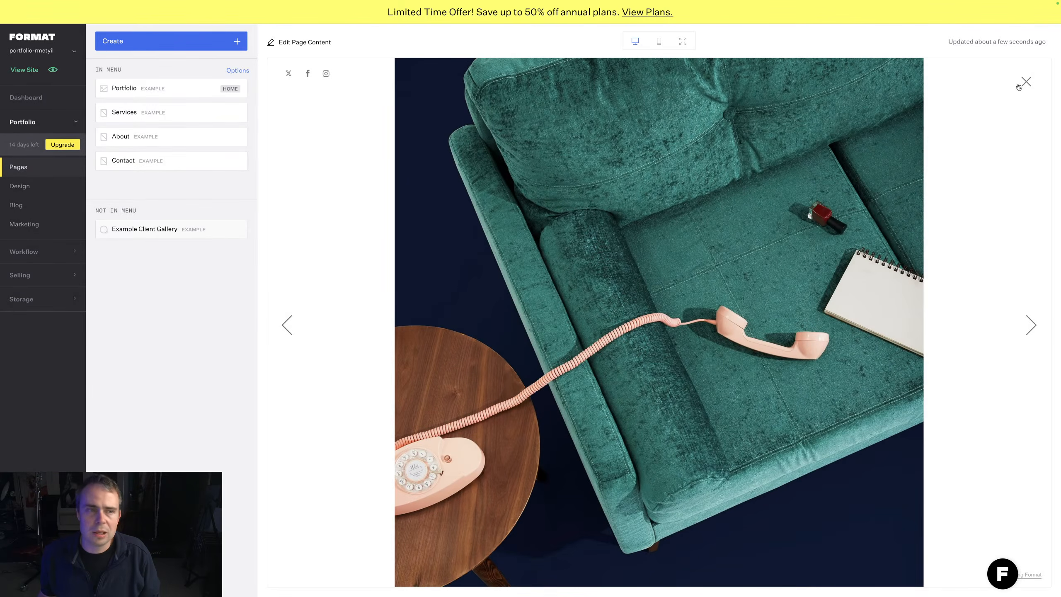
left_click(1019, 87)
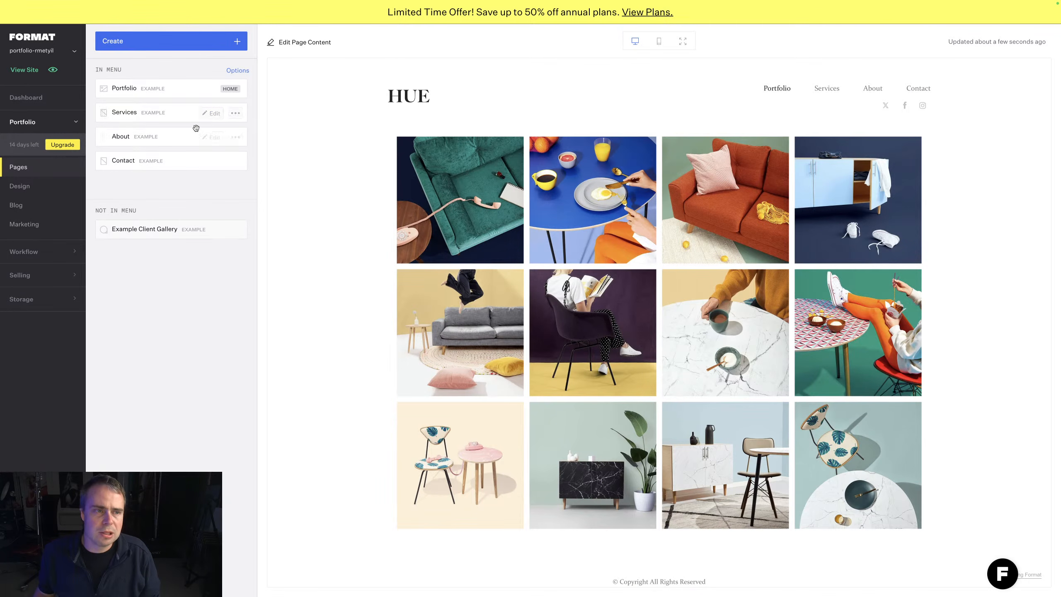
Step: Open the example Portfolio page for editing, try to delete its first image, and keep the example content
left_click(422, 85)
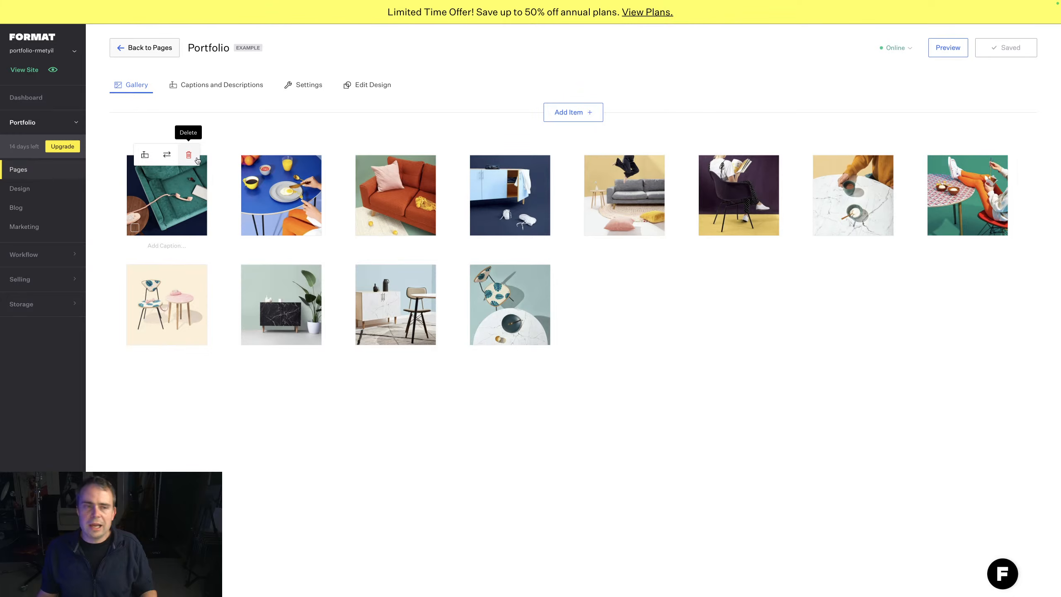
left_click(197, 160)
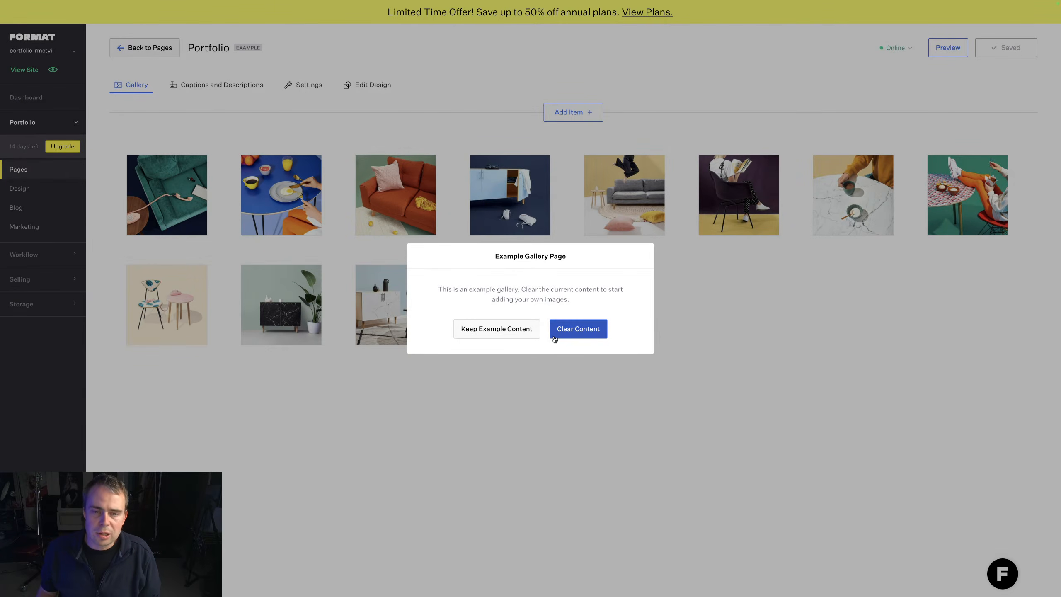
left_click(509, 336)
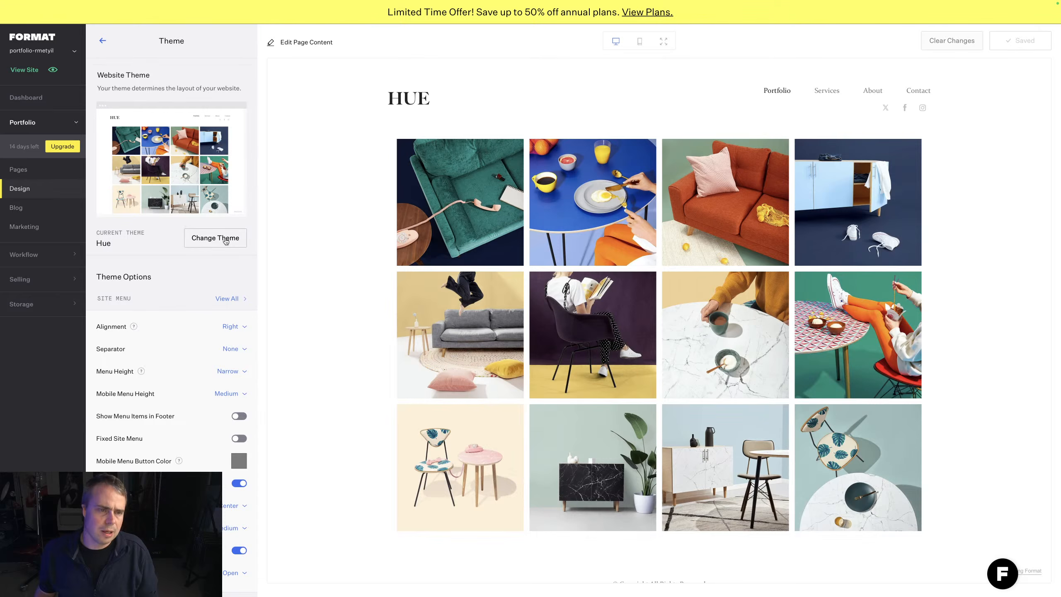
Step: Open the theme selection from the design settings and look through the range of available website themes
left_click(225, 239)
scroll(641, 352, "down", 1)
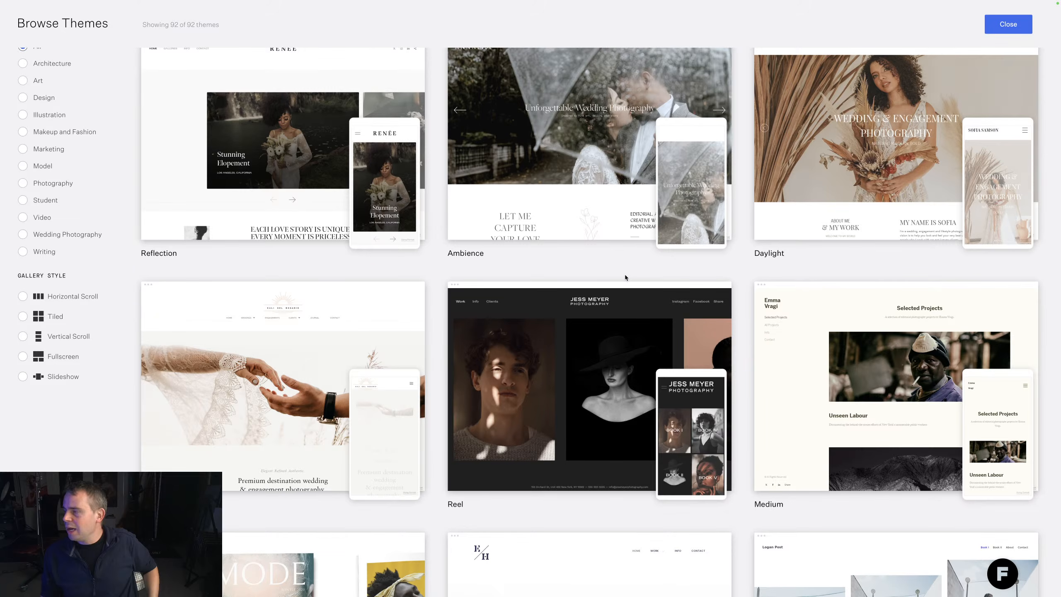
mouse_move(643, 299)
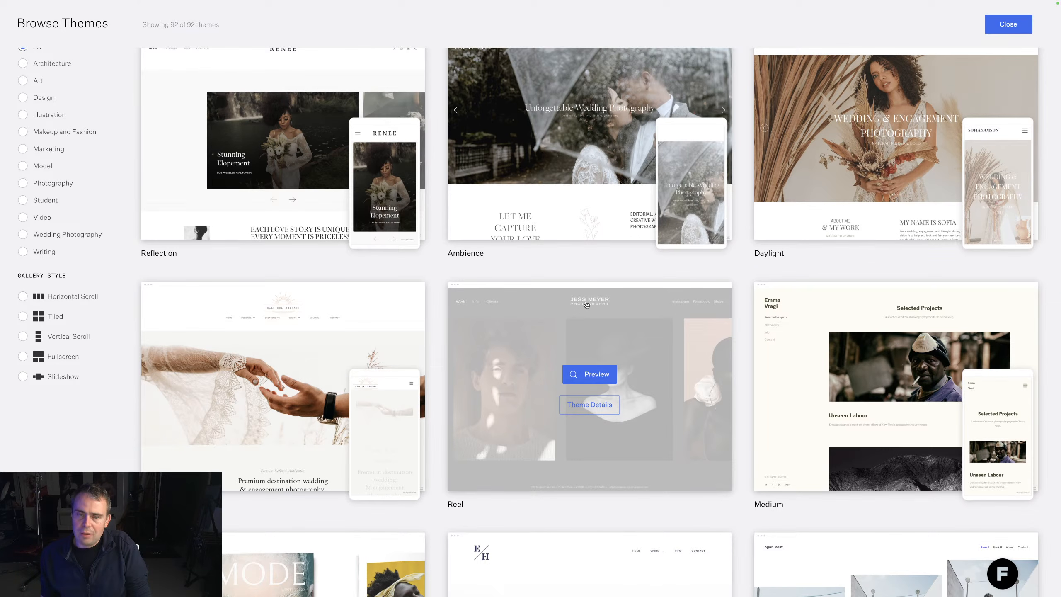
mouse_move(770, 312)
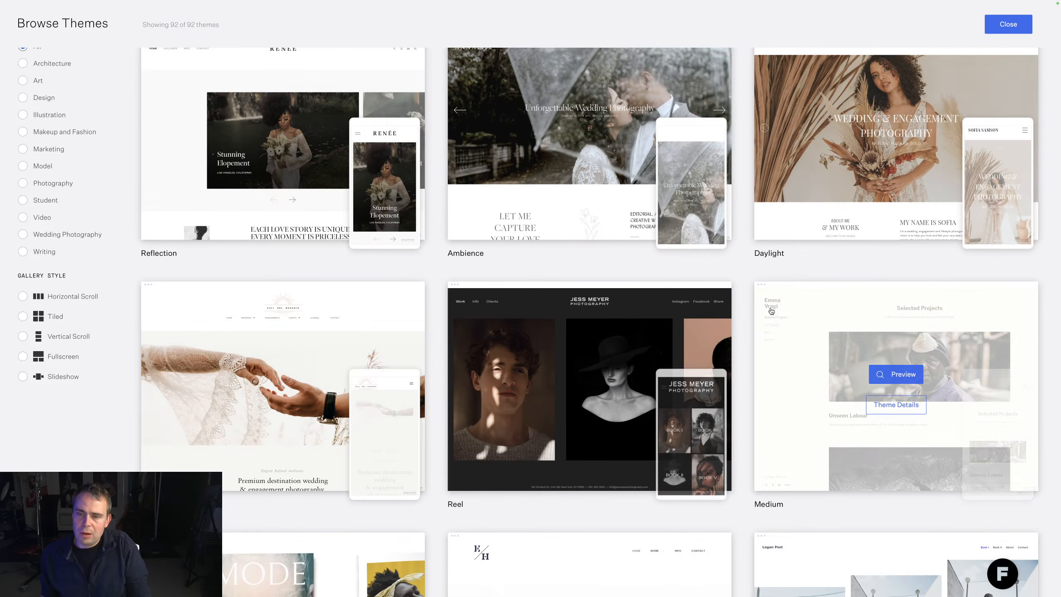
scroll(824, 340, "down", 10)
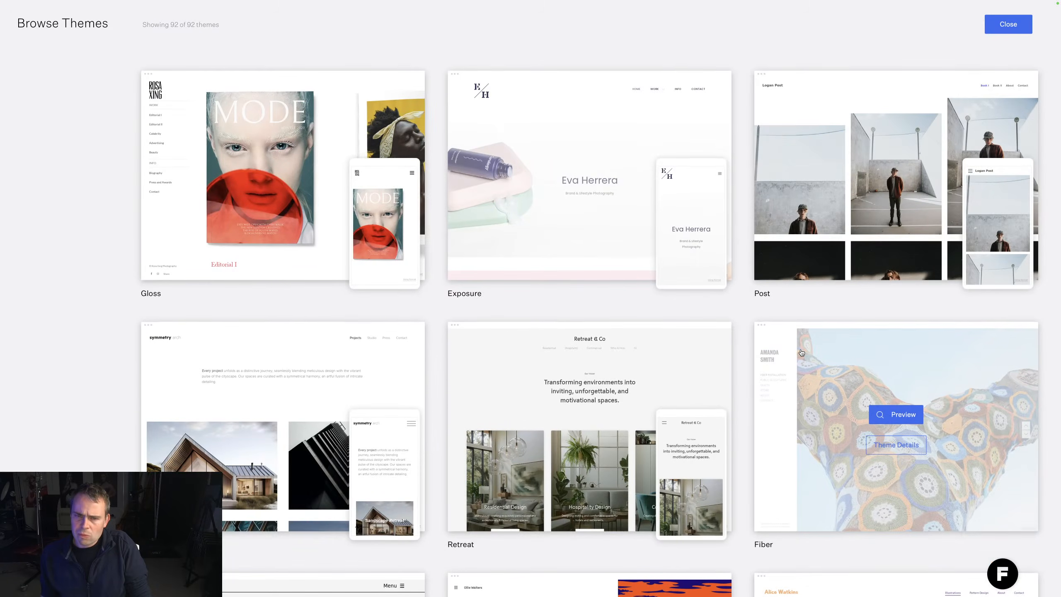
scroll(801, 352, "down", 3)
scroll(801, 352, "down", 1)
mouse_move(537, 313)
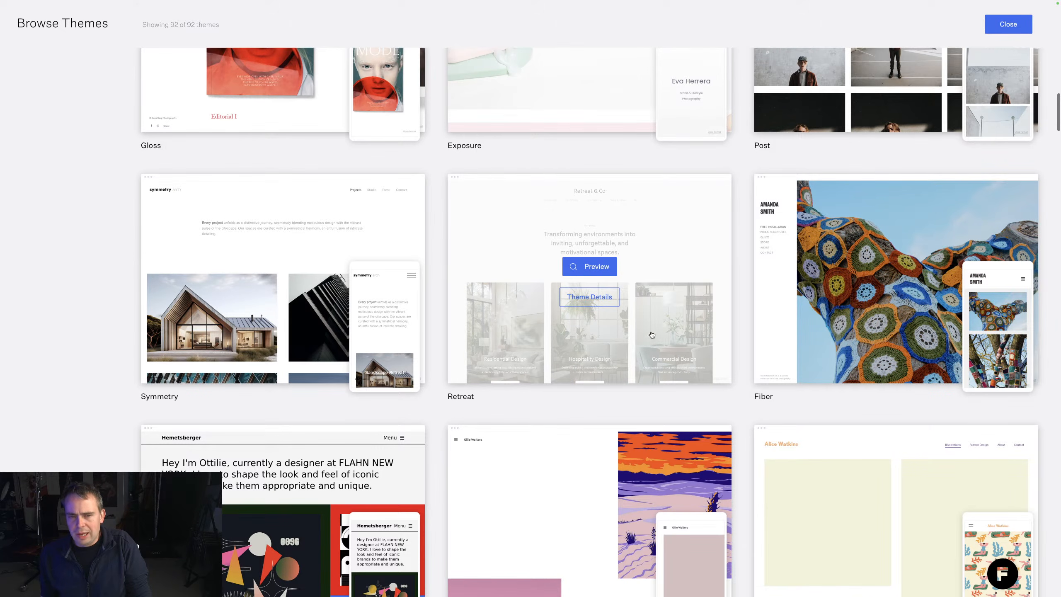
scroll(570, 319, "down", 2)
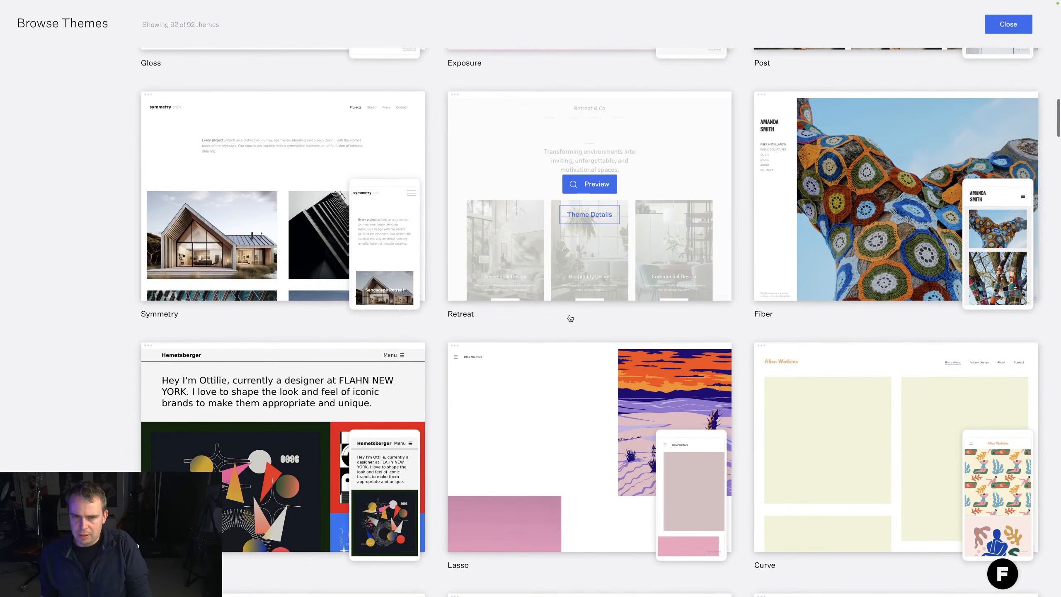
scroll(585, 288, "up", 2)
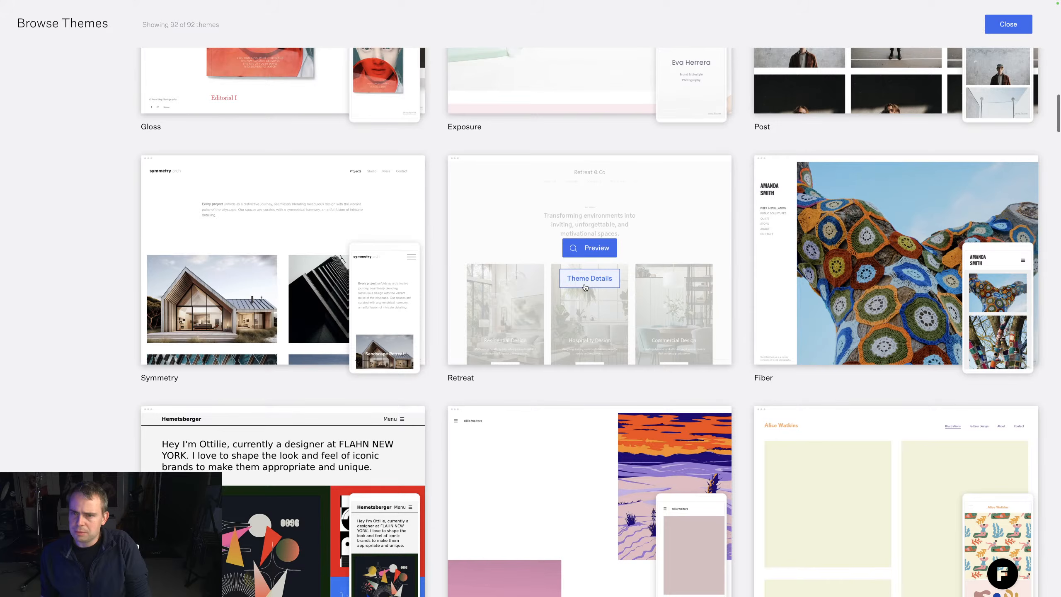
mouse_move(868, 262)
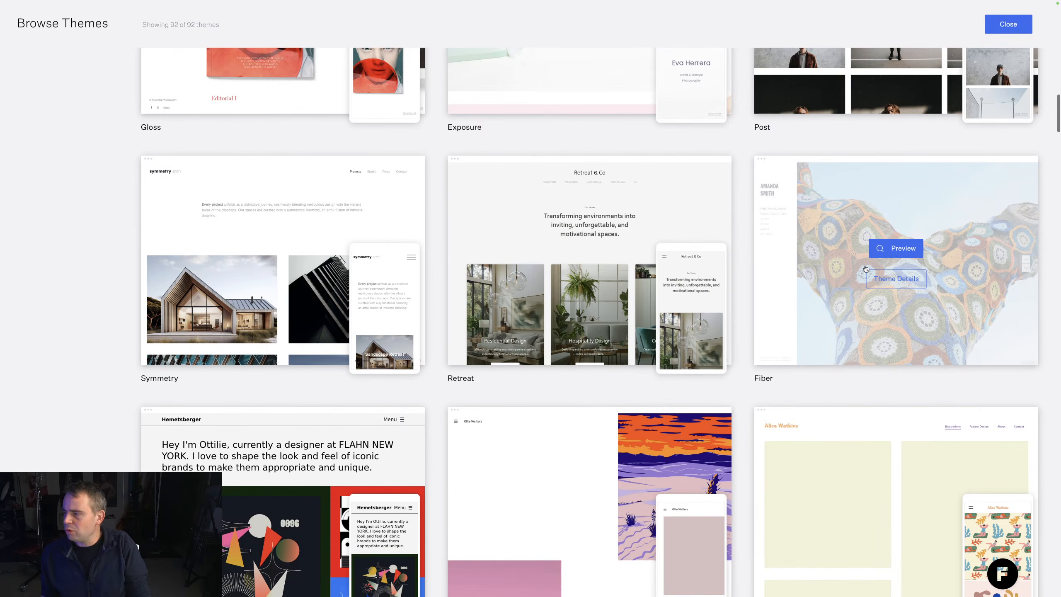
scroll(866, 268, "down", 10)
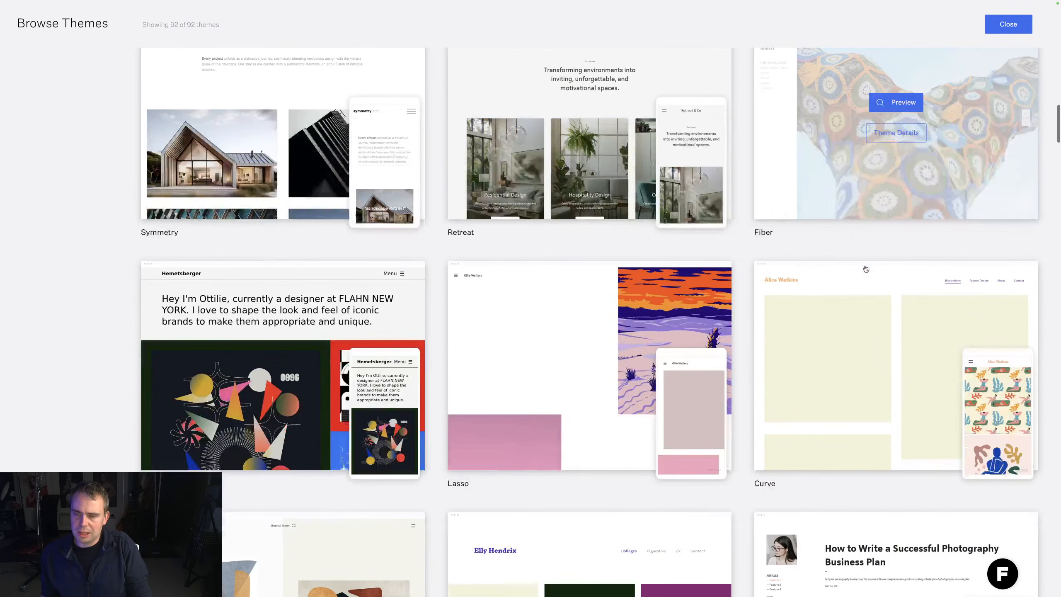
scroll(864, 268, "down", 3)
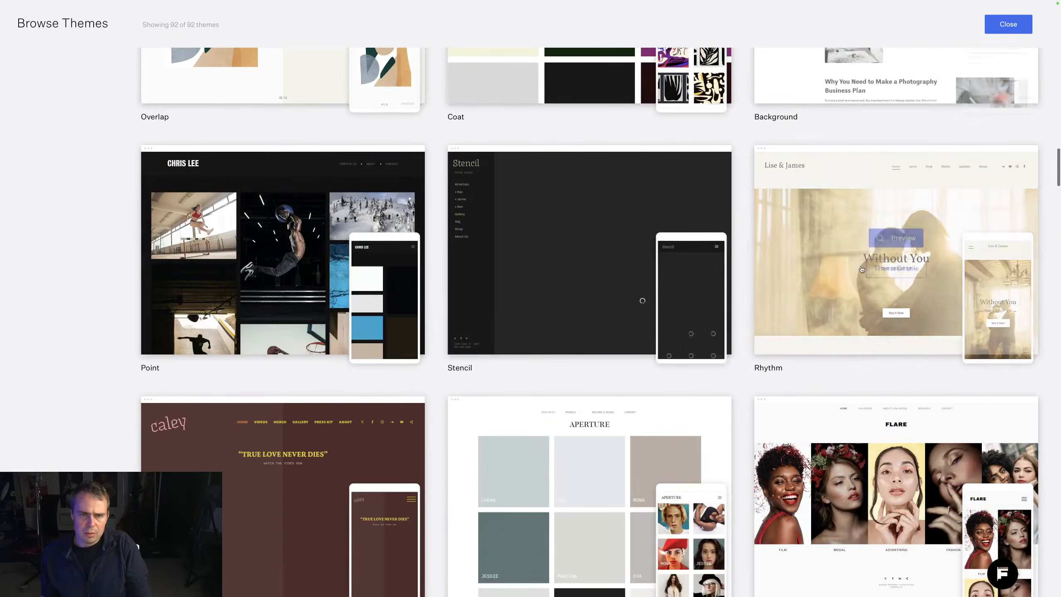
mouse_move(341, 256)
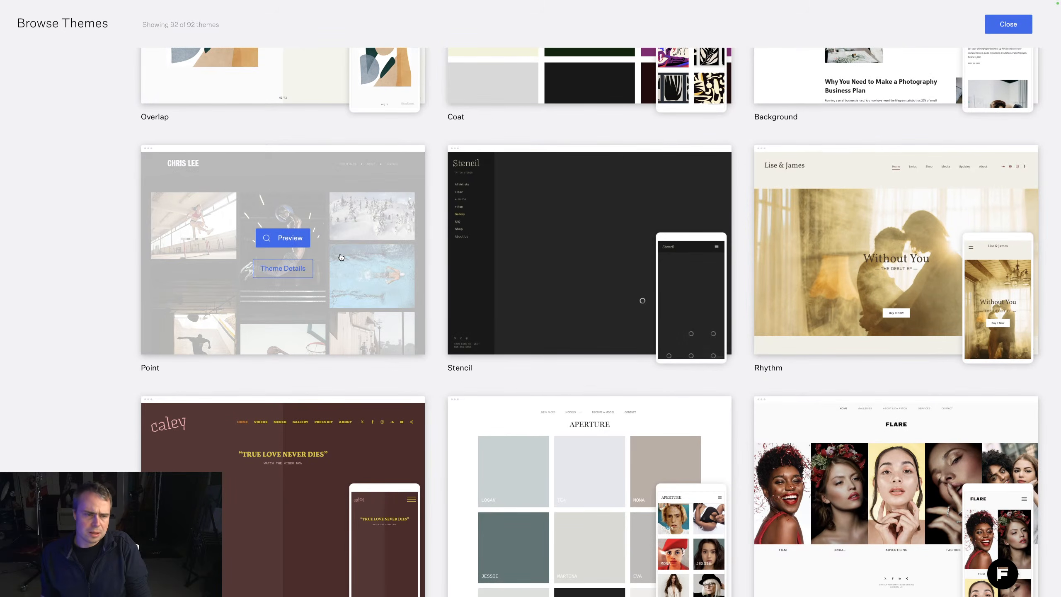
scroll(341, 257, "down", 7)
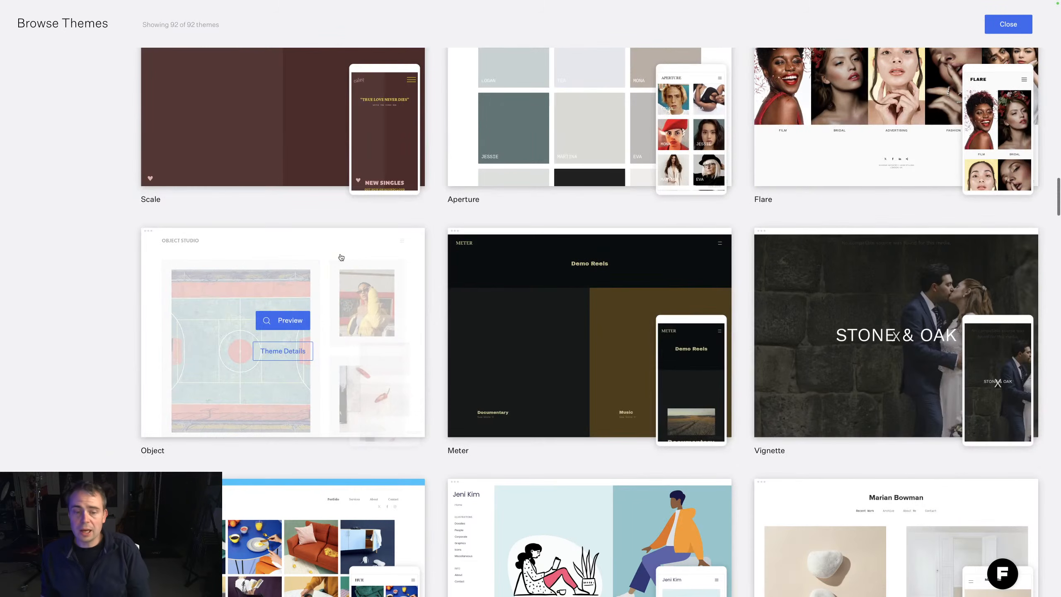
mouse_move(929, 342)
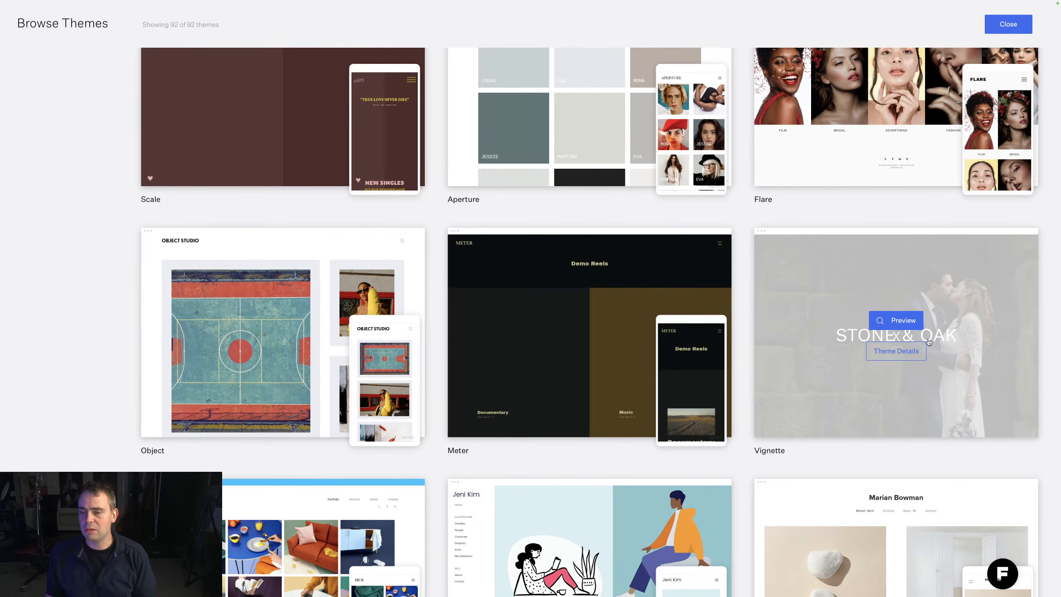
scroll(936, 341, "down", 10)
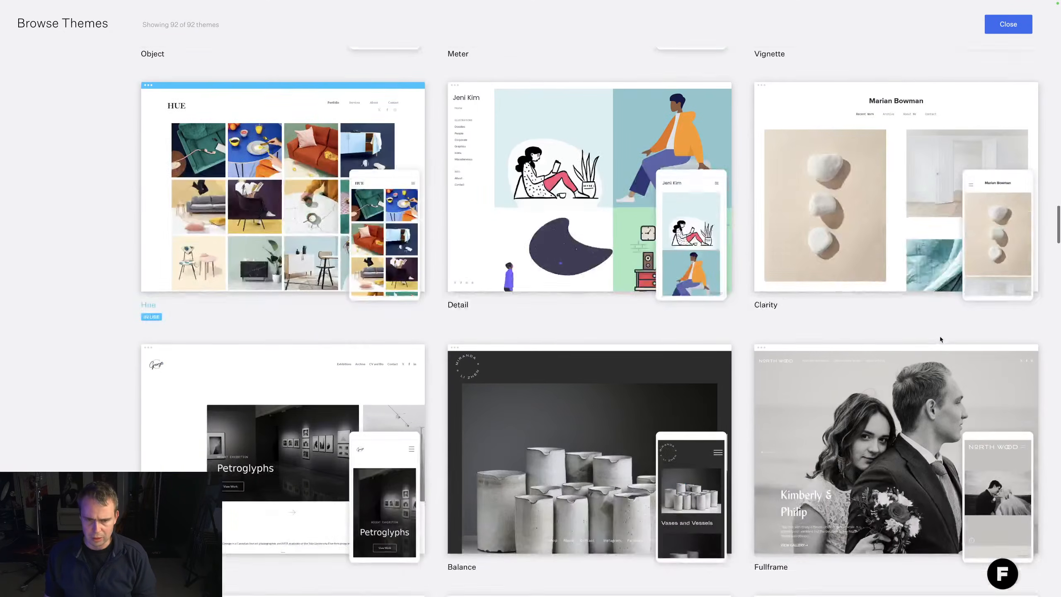
scroll(941, 340, "down", 3)
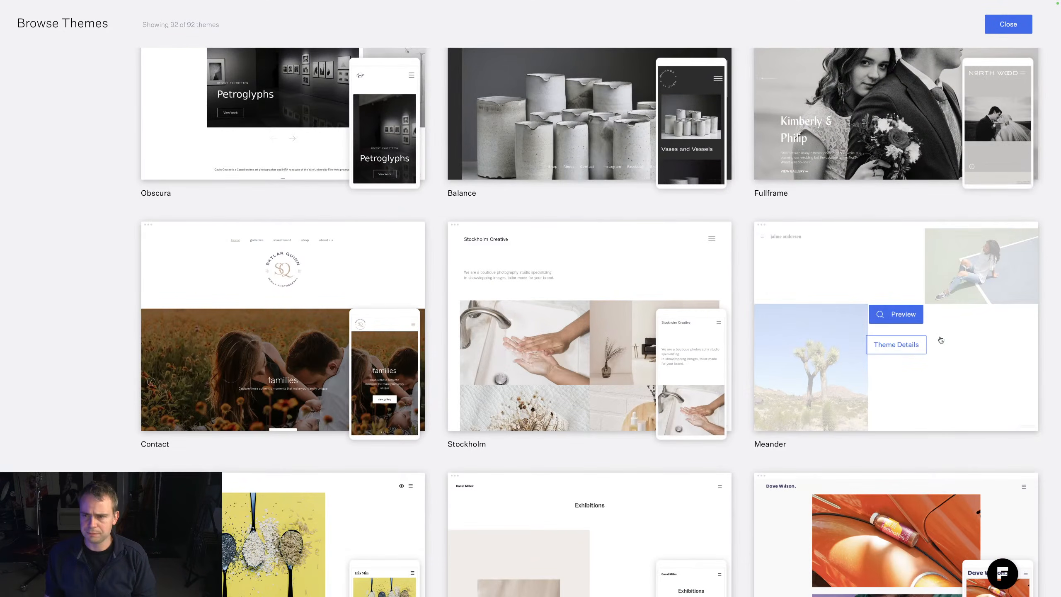
scroll(940, 339, "down", 4)
scroll(940, 340, "down", 8)
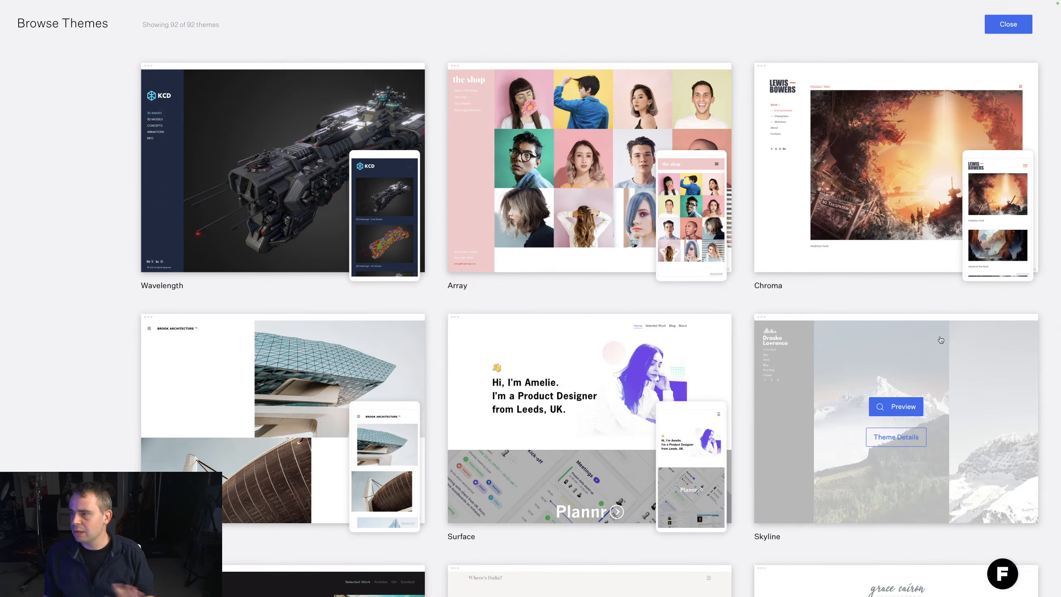
scroll(941, 340, "down", 9)
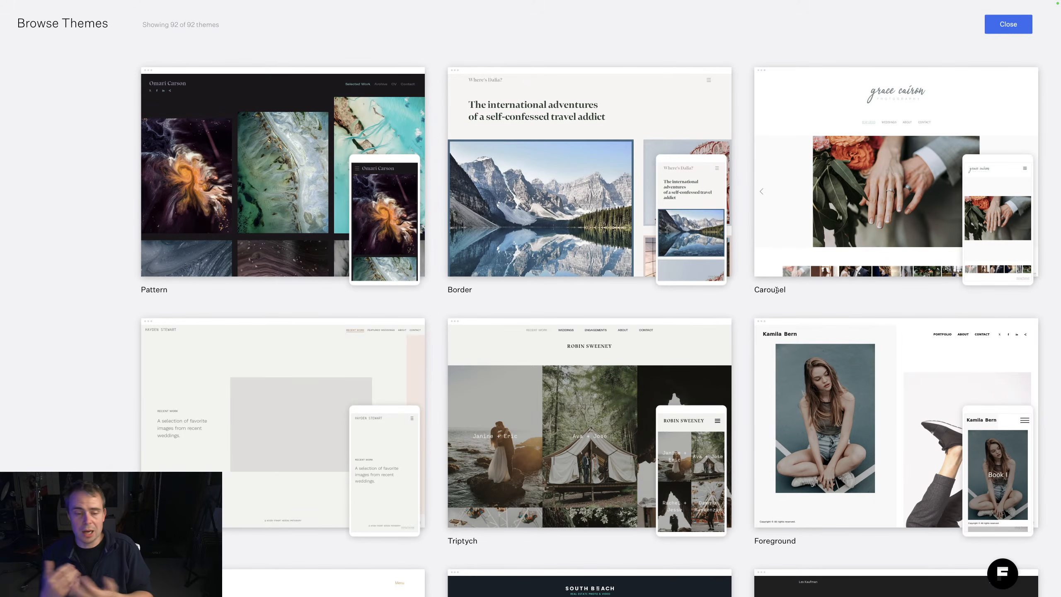
scroll(778, 288, "down", 2)
scroll(784, 282, "down", 8)
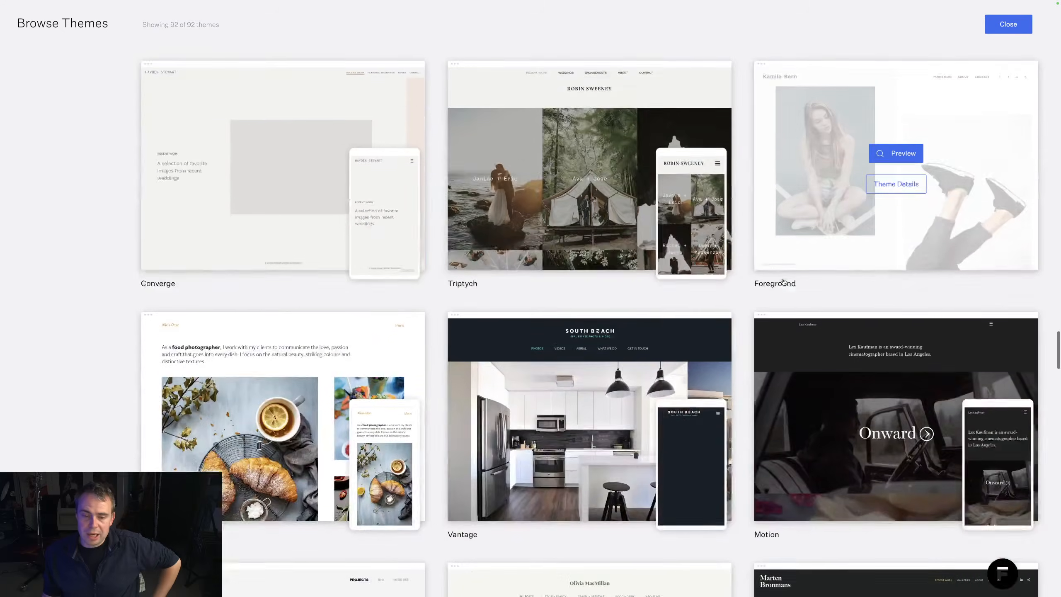
scroll(784, 282, "down", 2)
scroll(783, 283, "down", 1)
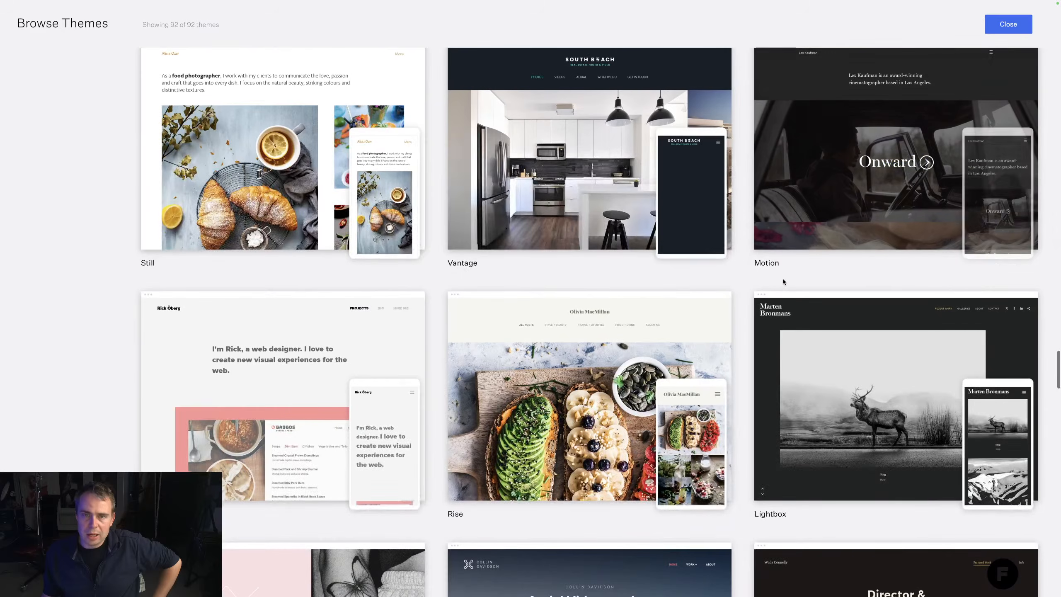
scroll(783, 279, "up", 14)
scroll(782, 279, "down", 16)
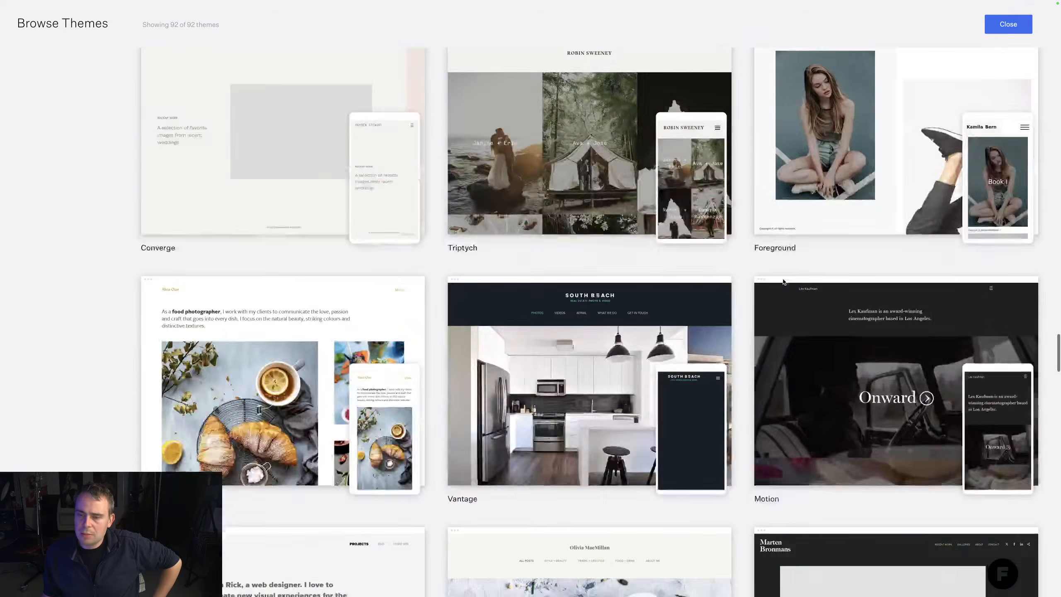
Step: Preview the Lightbox theme, looking through its example gallery images and its Galleries collection page
mouse_move(876, 303)
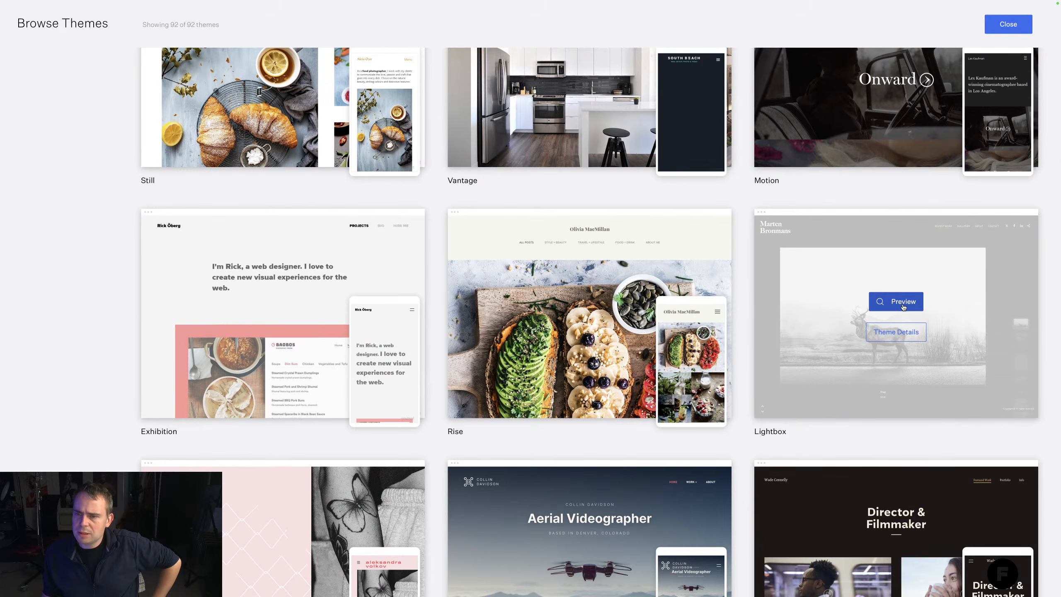
left_click(904, 303)
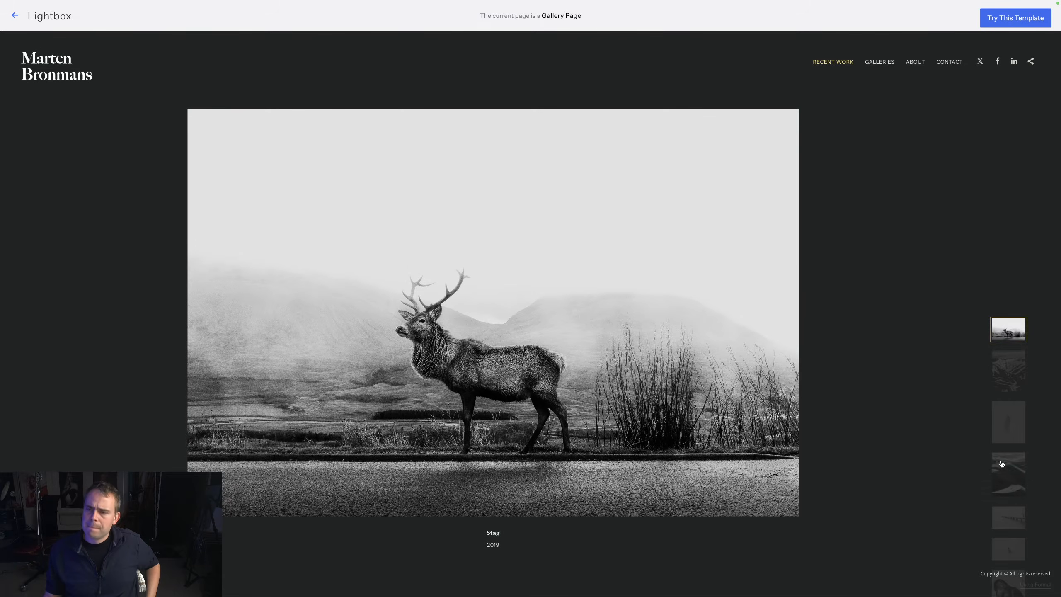
left_click(1010, 385)
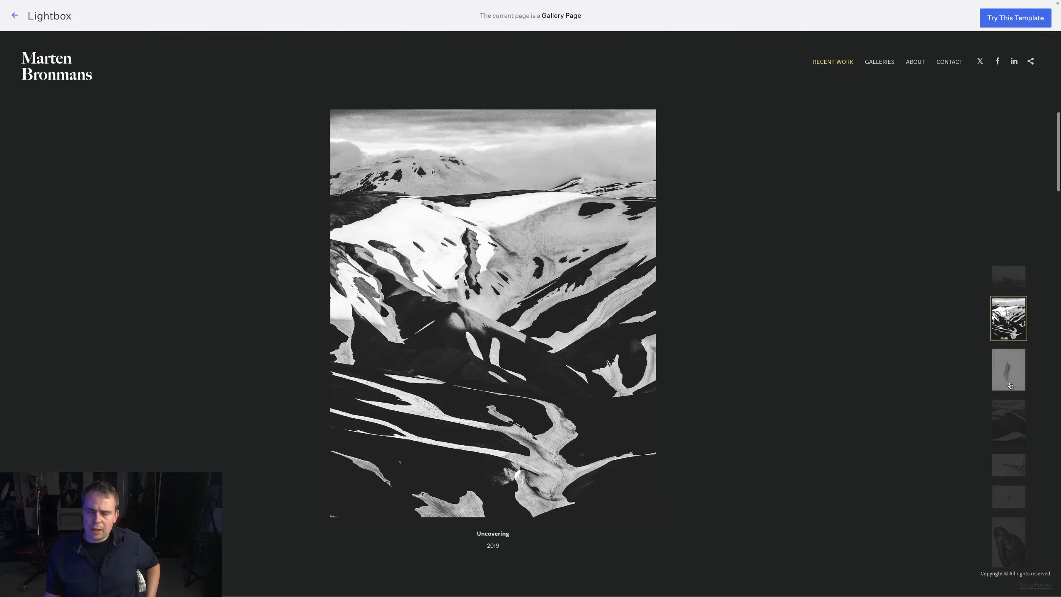
left_click(1010, 385)
left_click(1011, 414)
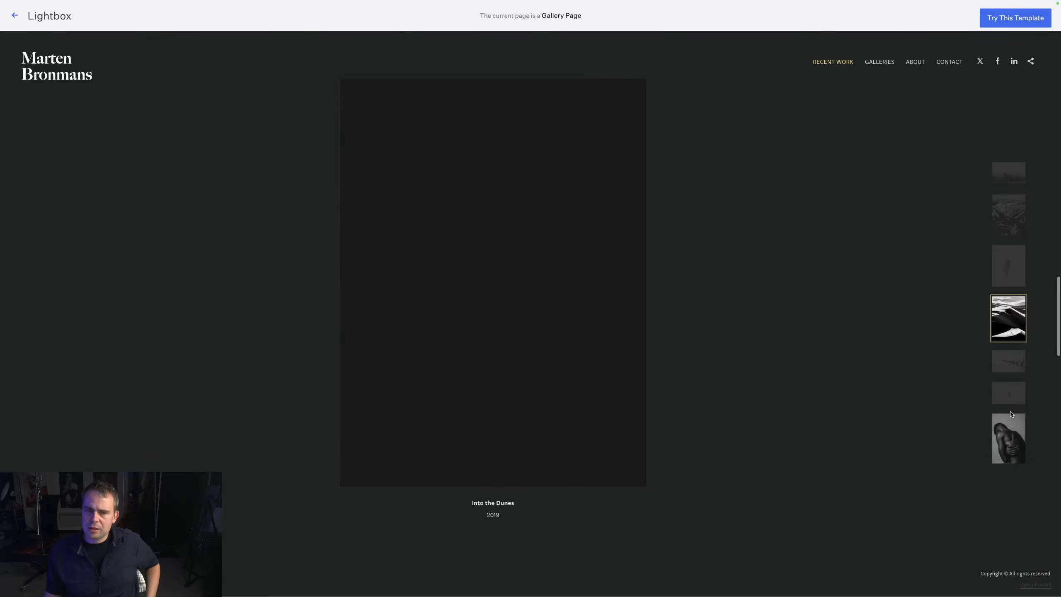
scroll(1011, 414, "down", 20)
scroll(1011, 414, "up", 5)
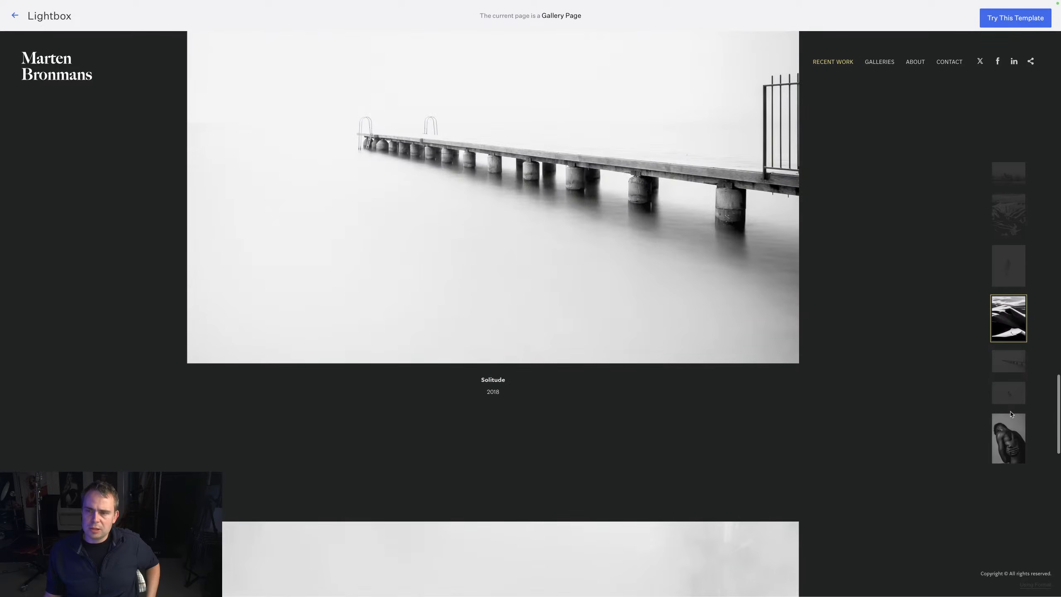
scroll(1011, 414, "up", 15)
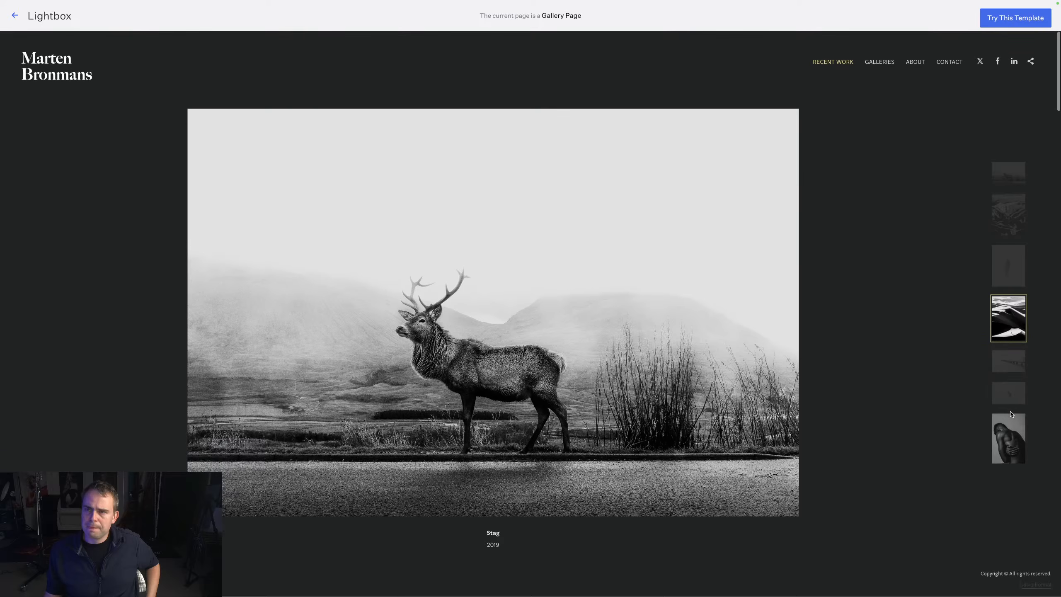
left_click(889, 63)
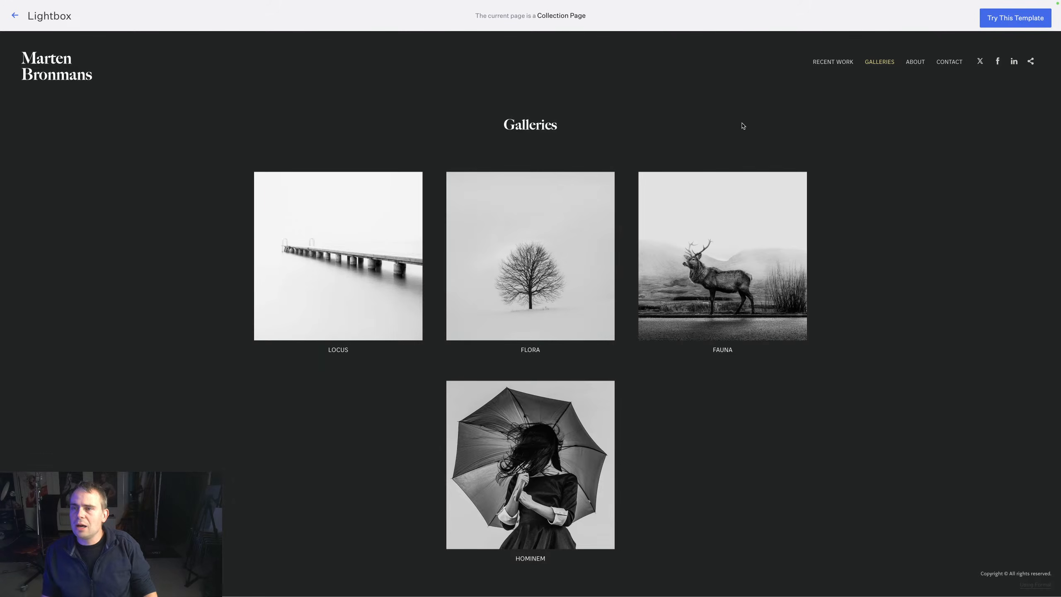
Step: Try the Lightbox template on the site, save the theme change and apply it to the live site
left_click(1016, 23)
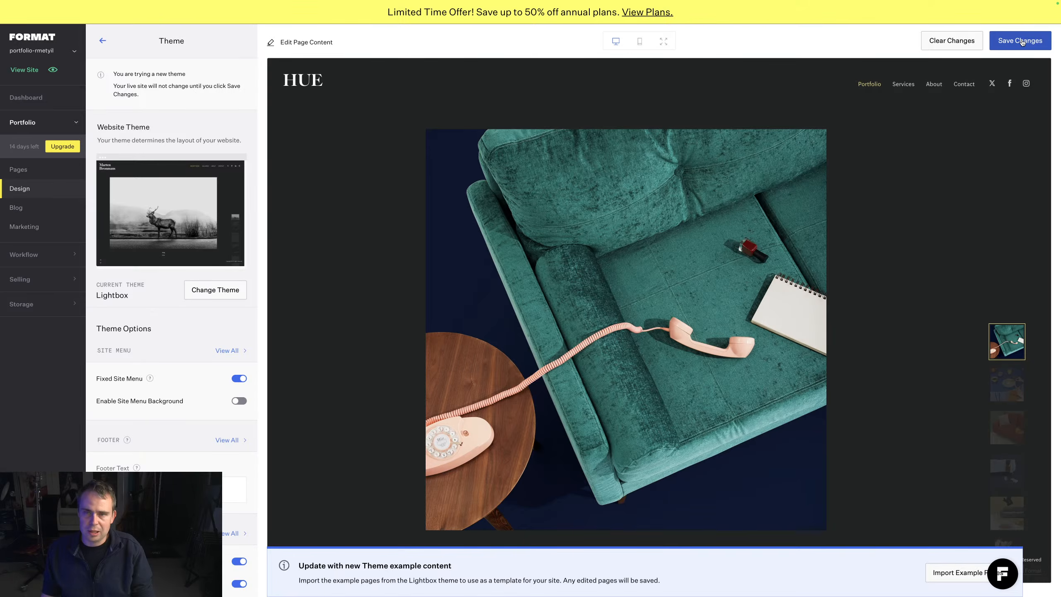
left_click(1022, 42)
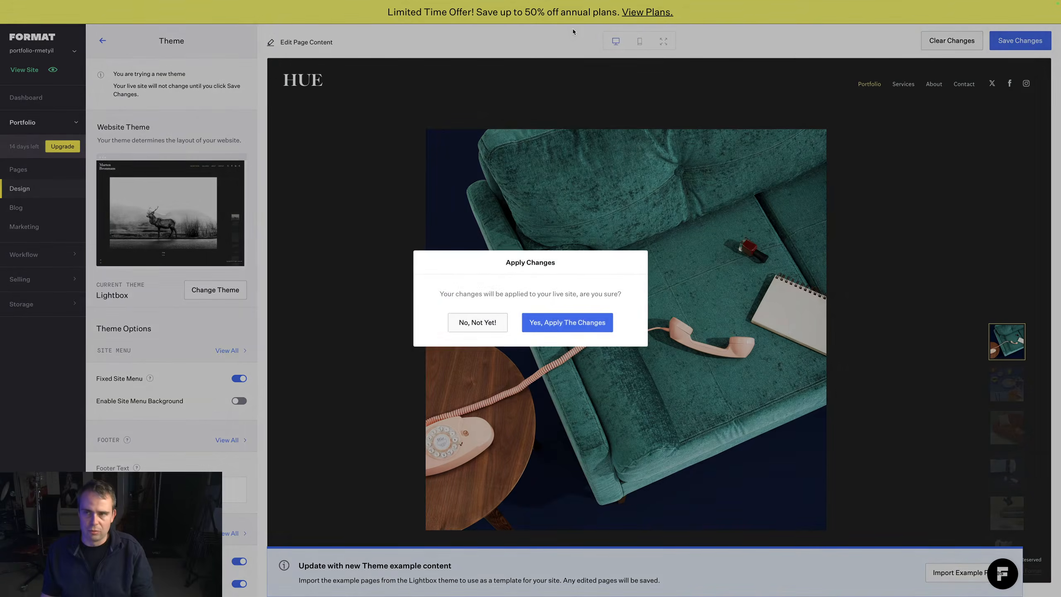
left_click(568, 322)
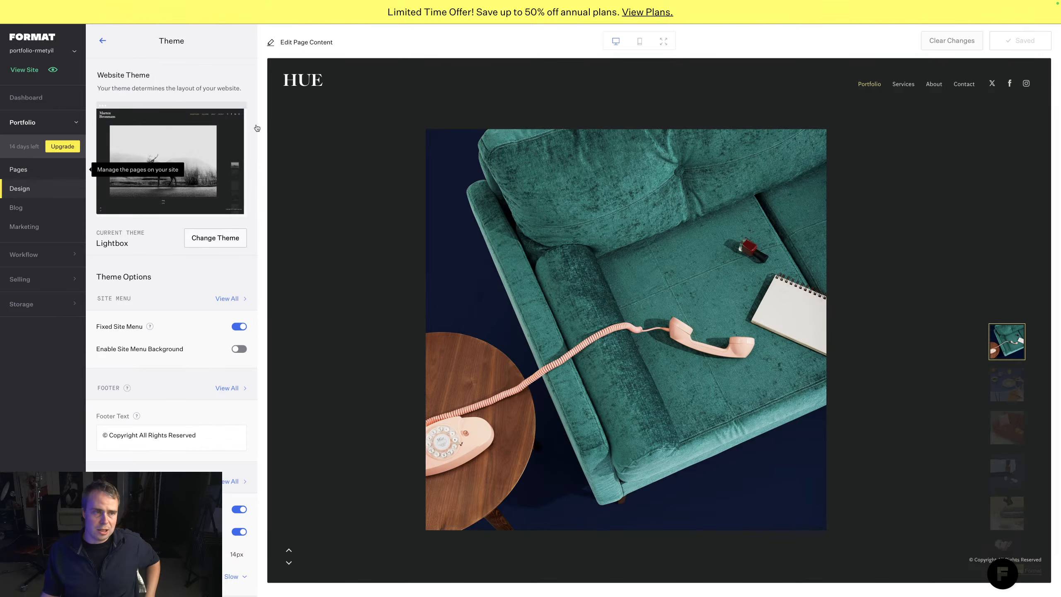
Step: Go to the site's pages and look over the page types that can be created, without adding one
left_click(18, 170)
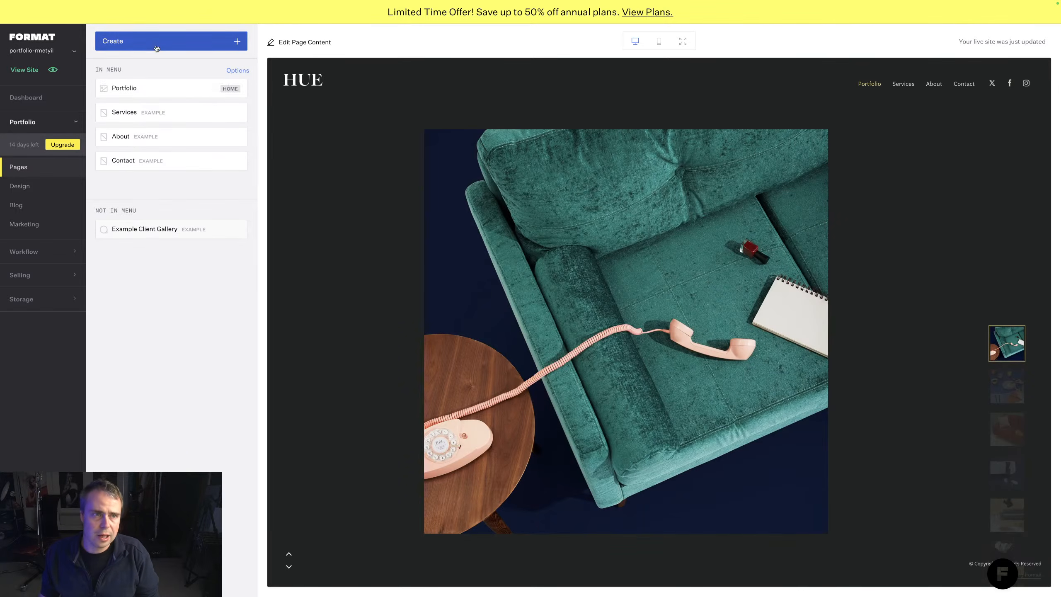
left_click(140, 42)
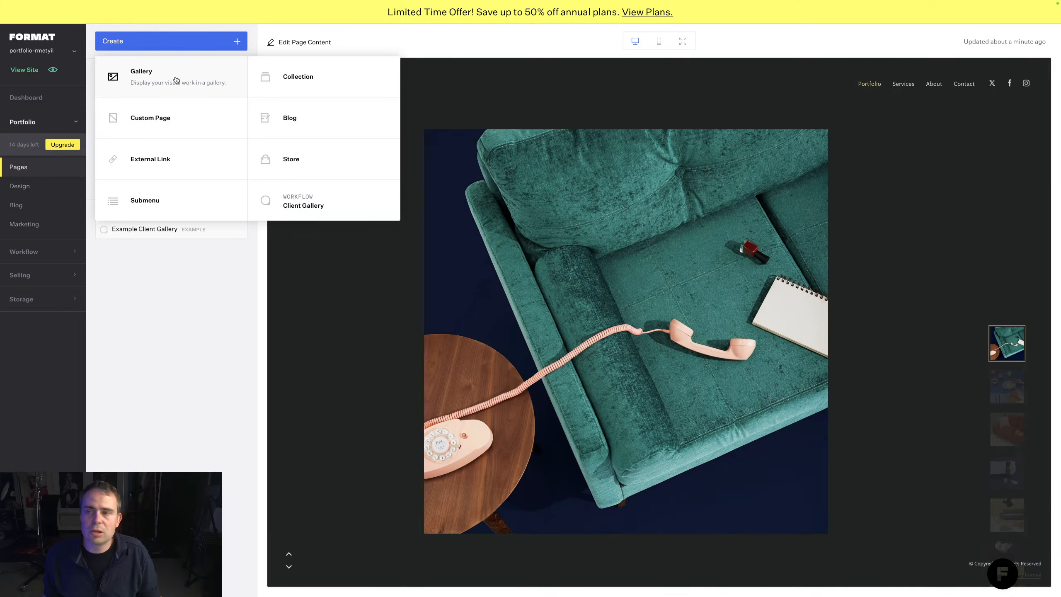
left_click(566, 278)
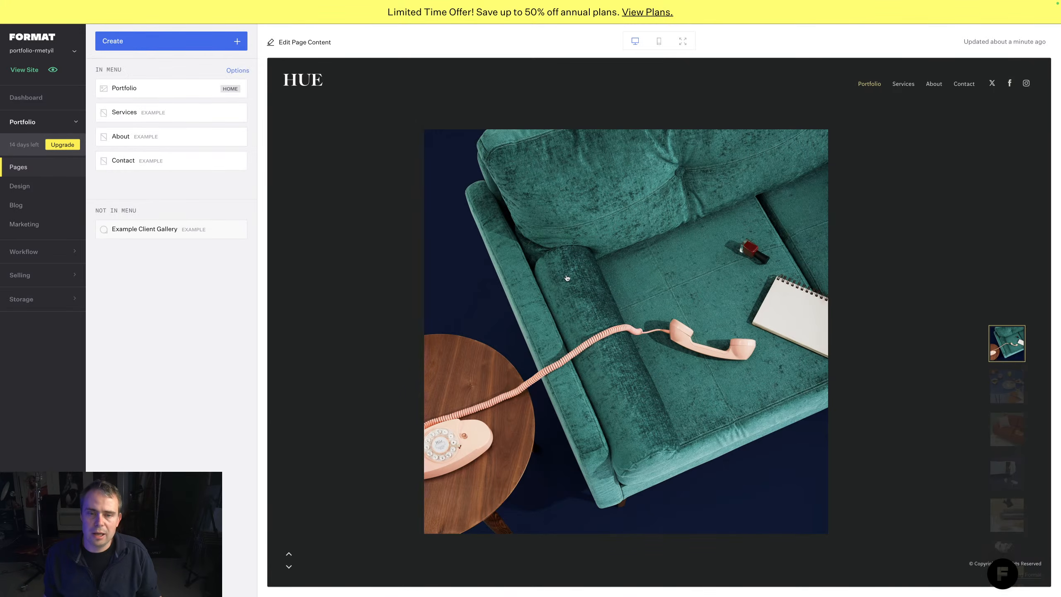
Step: Look through the Portfolio gallery in its new layout and open the Portfolio page's content for editing
scroll(578, 276, "down", 5)
scroll(578, 276, "down", 5)
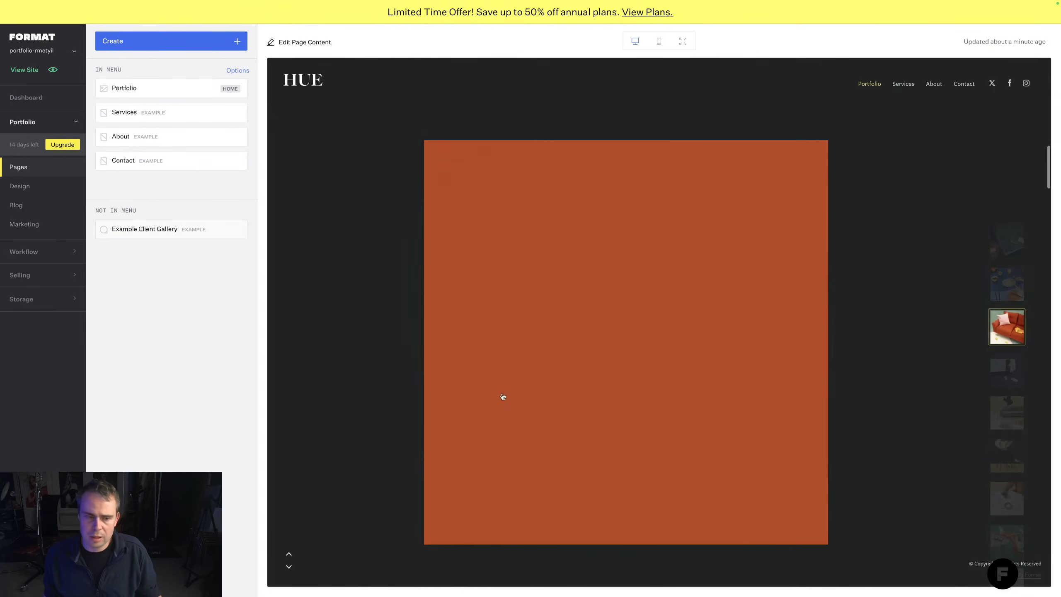
left_click(618, 155)
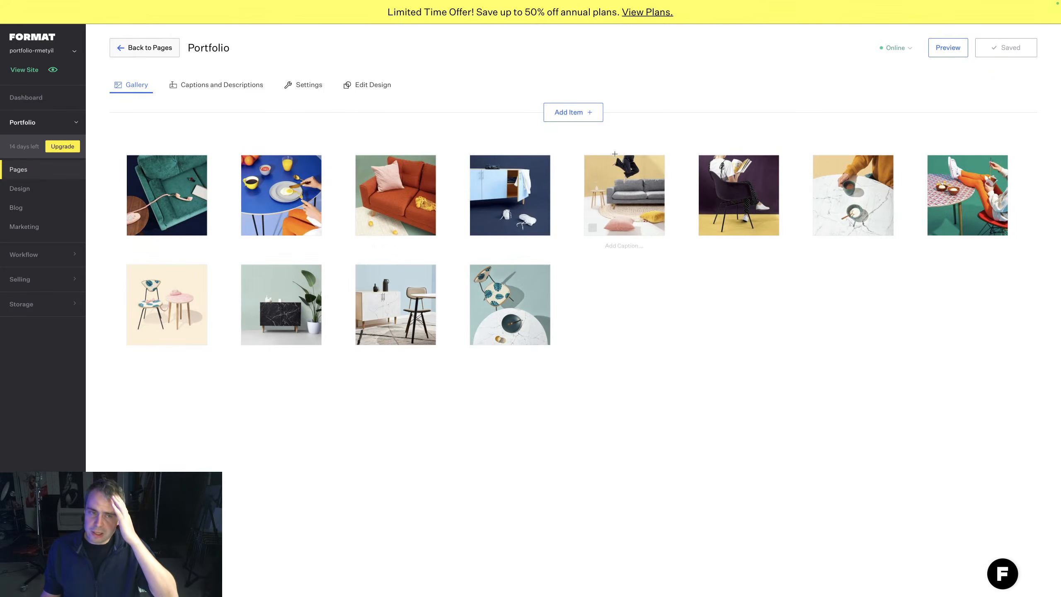
Step: Delete all twelve sample images from the Portfolio gallery
left_click(189, 155)
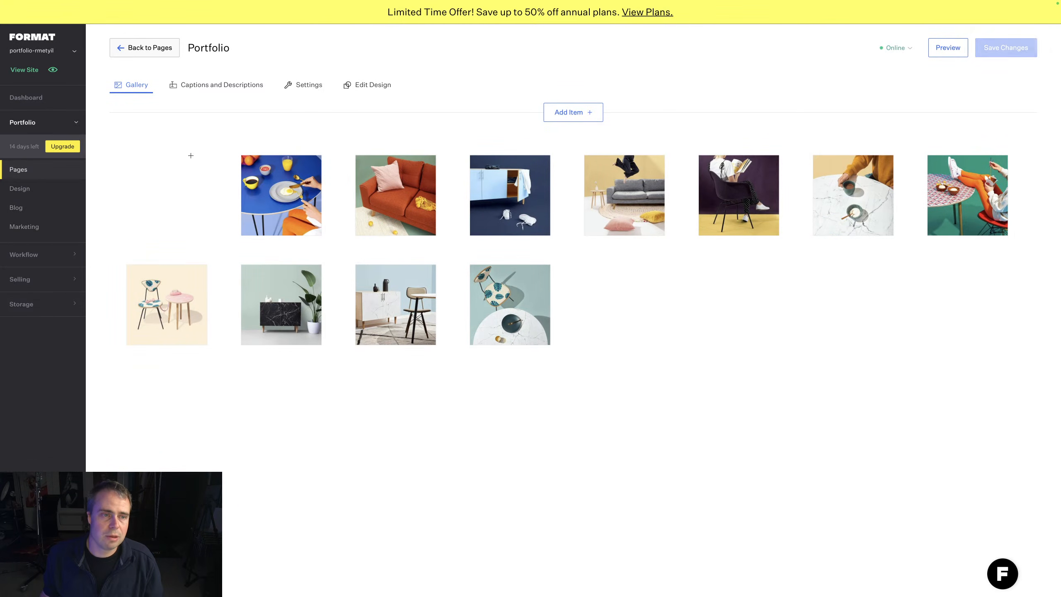
left_click(191, 160)
left_click(192, 160)
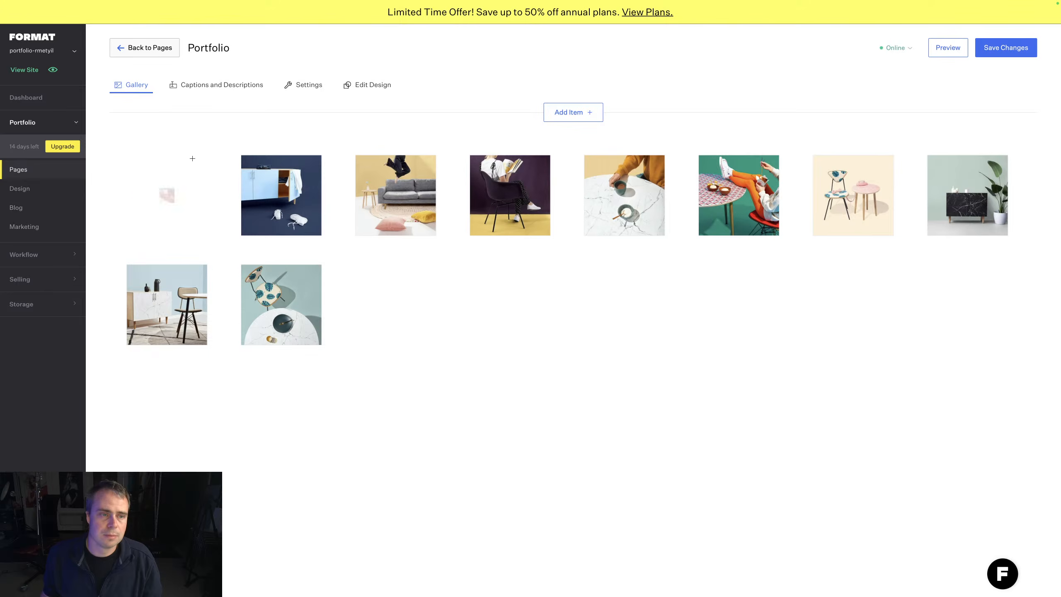
left_click(193, 159)
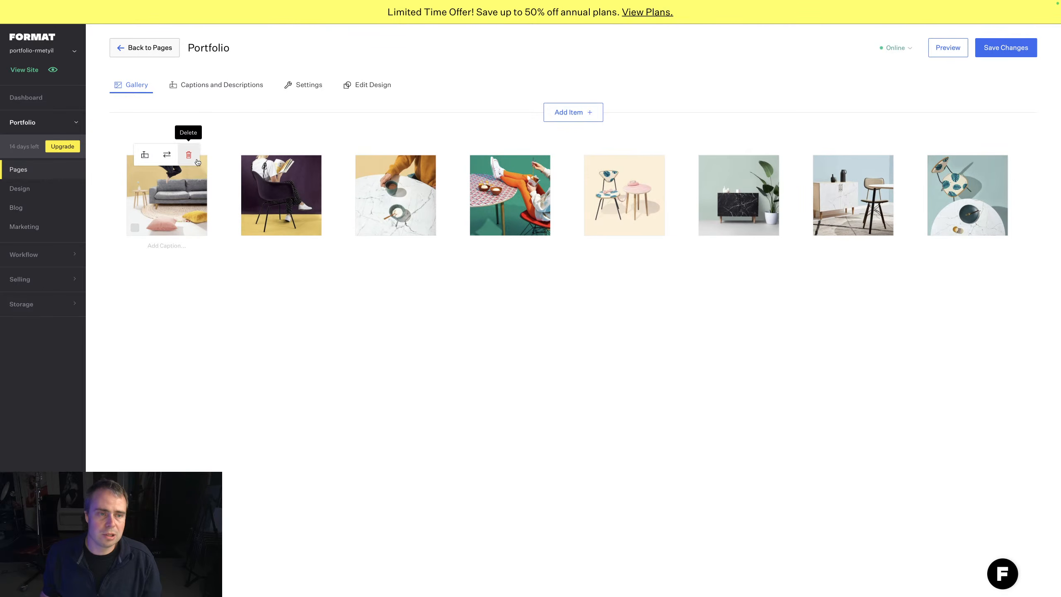
left_click(190, 157)
left_click(191, 162)
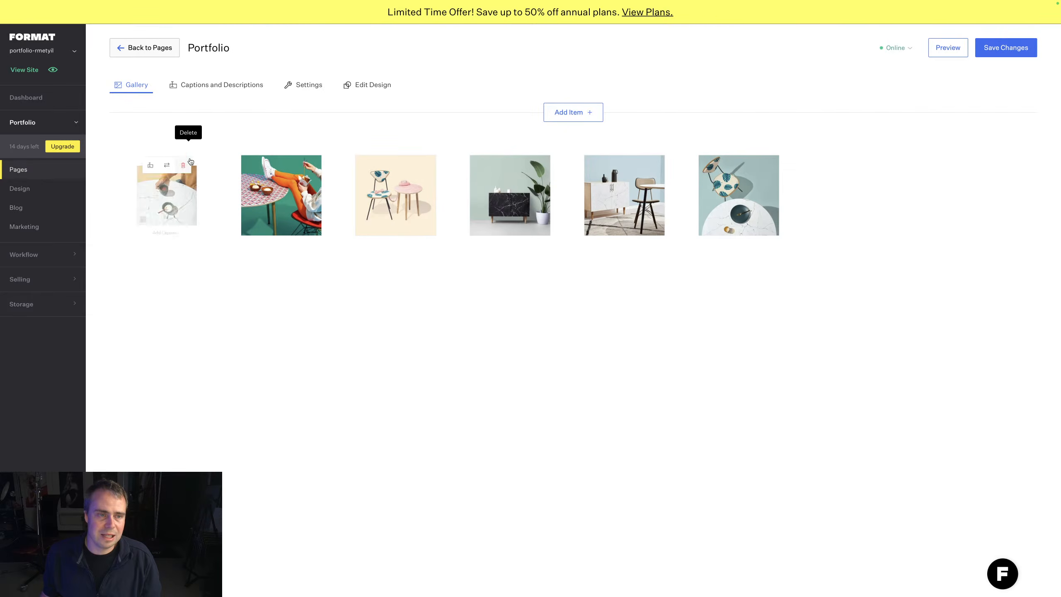
left_click(189, 160)
left_click(191, 156)
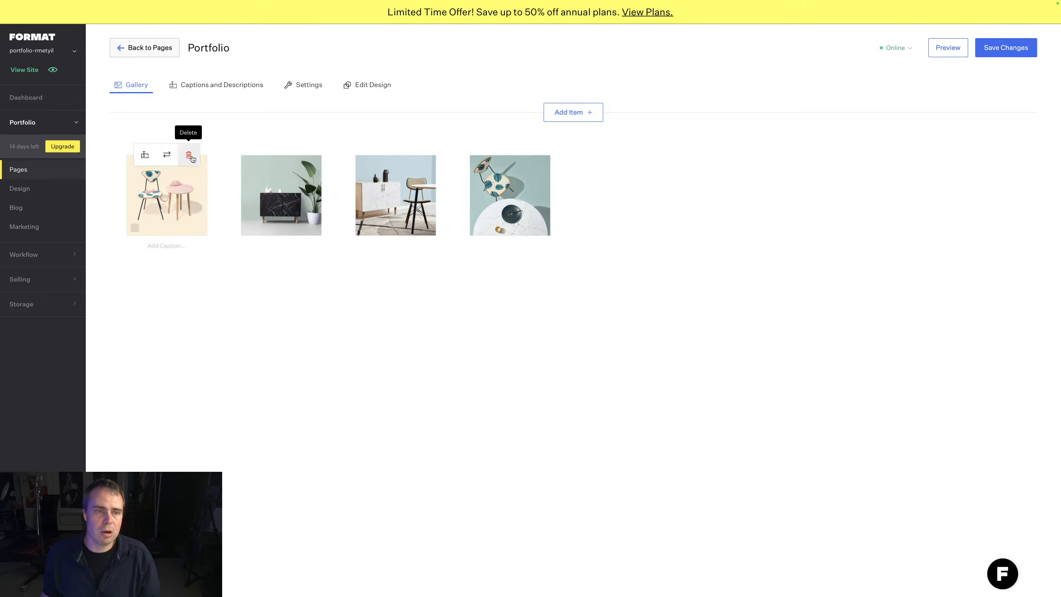
left_click(191, 156)
left_click(189, 155)
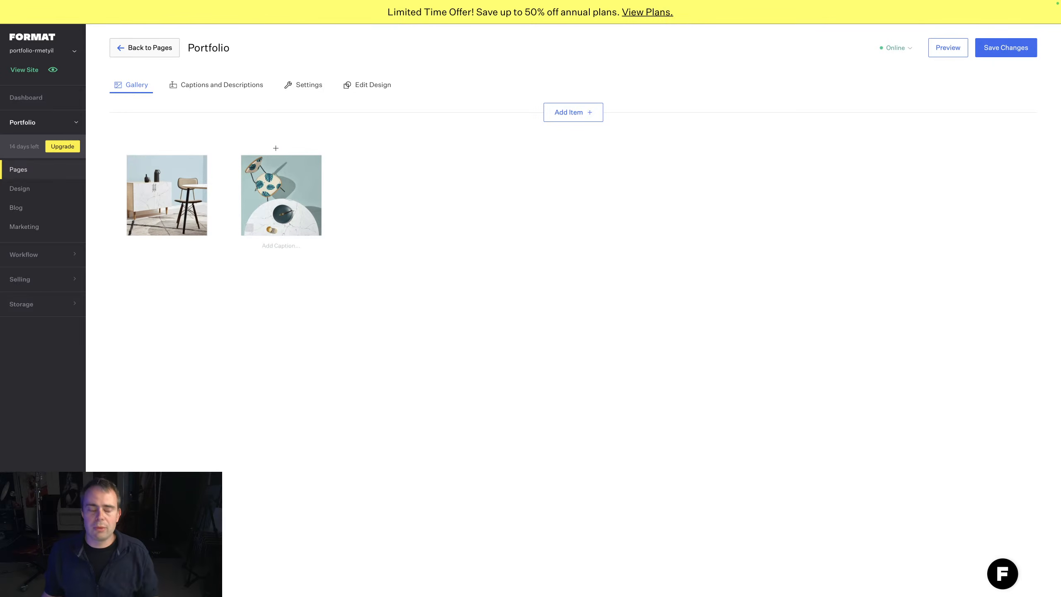
left_click(190, 156)
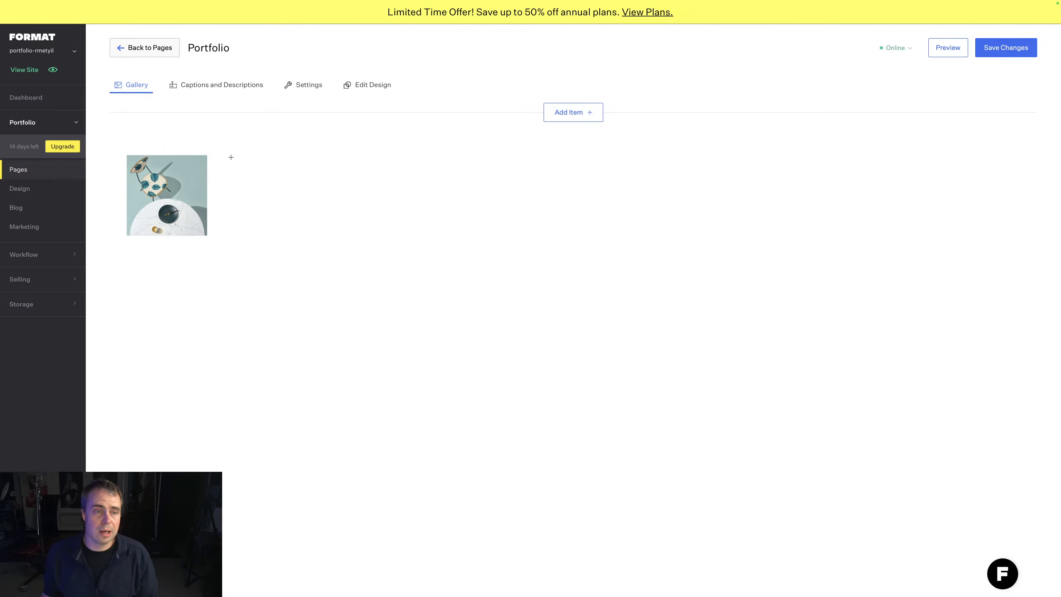
left_click(190, 157)
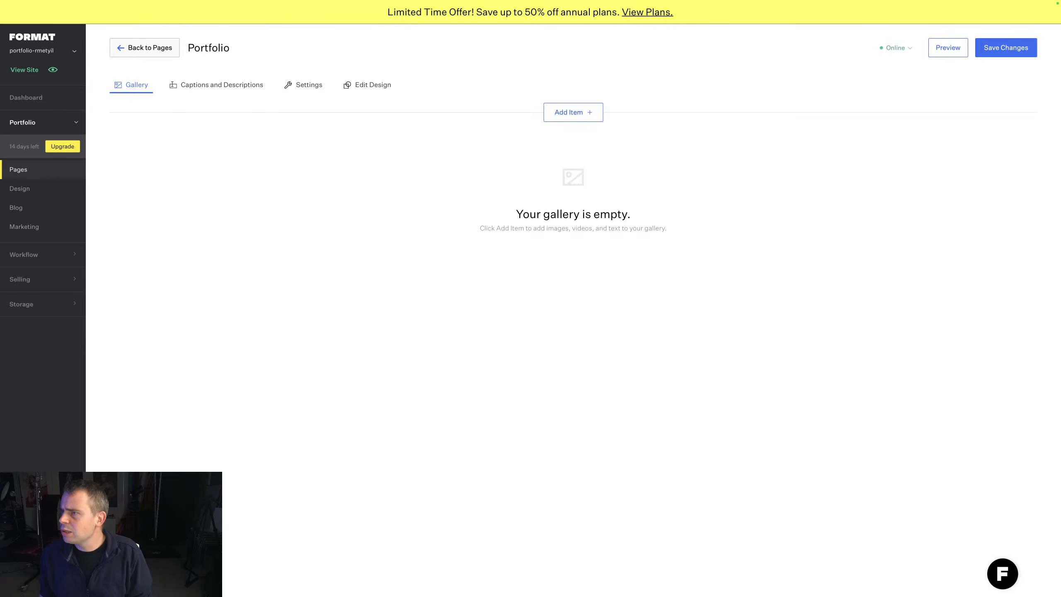
Step: Upload Crystal -1-3.jpg, Crystal -1.jpg and Crystal -1-2.jpg to the Portfolio gallery, skipping the metadata review
left_click_drag(1, 167, 564, 168)
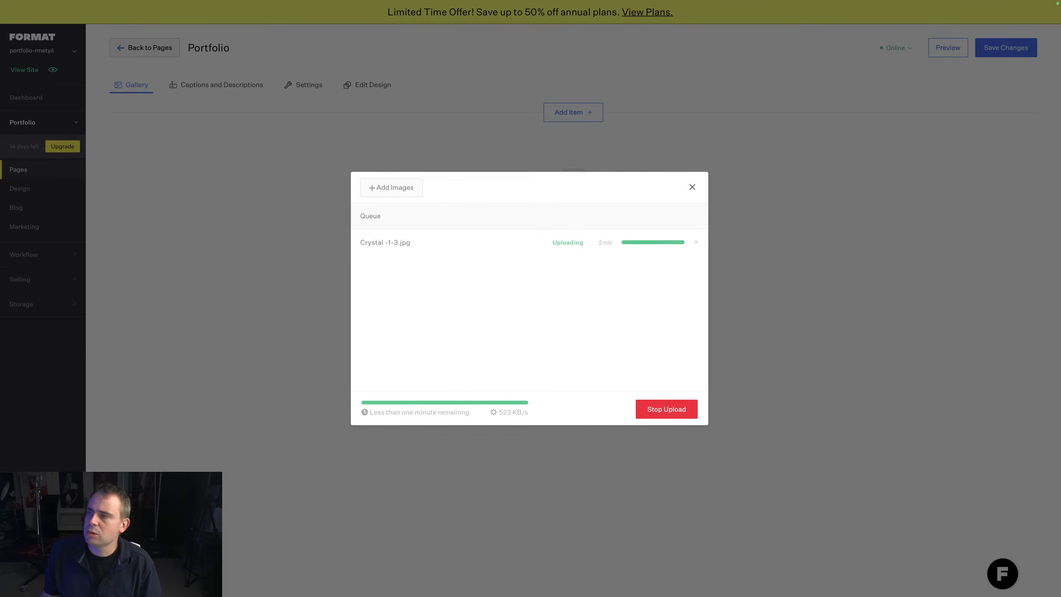
left_click_drag(1060, 239, 599, 282)
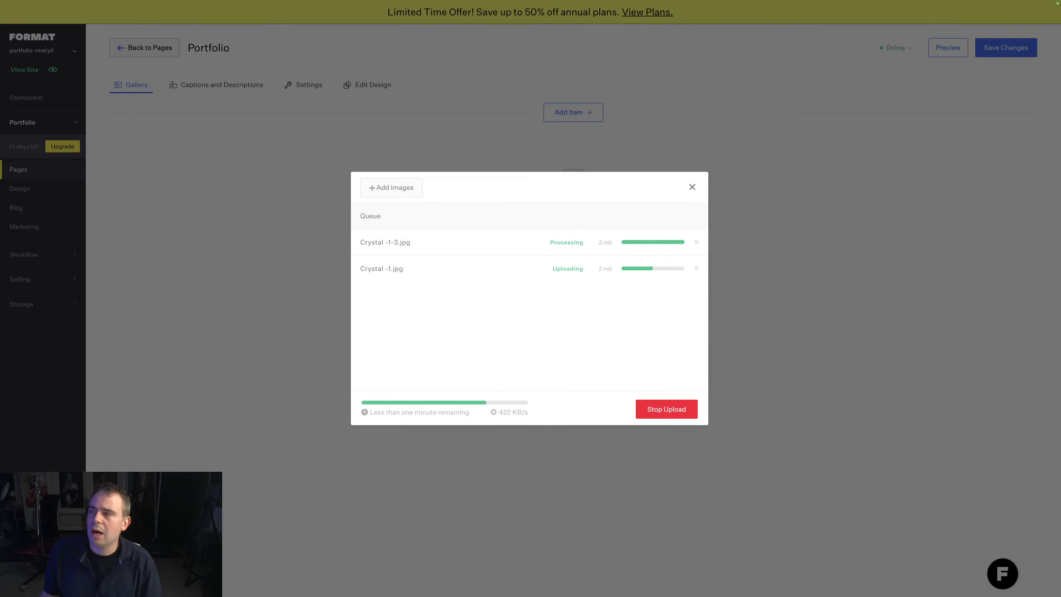
left_click_drag(1060, 234, 585, 267)
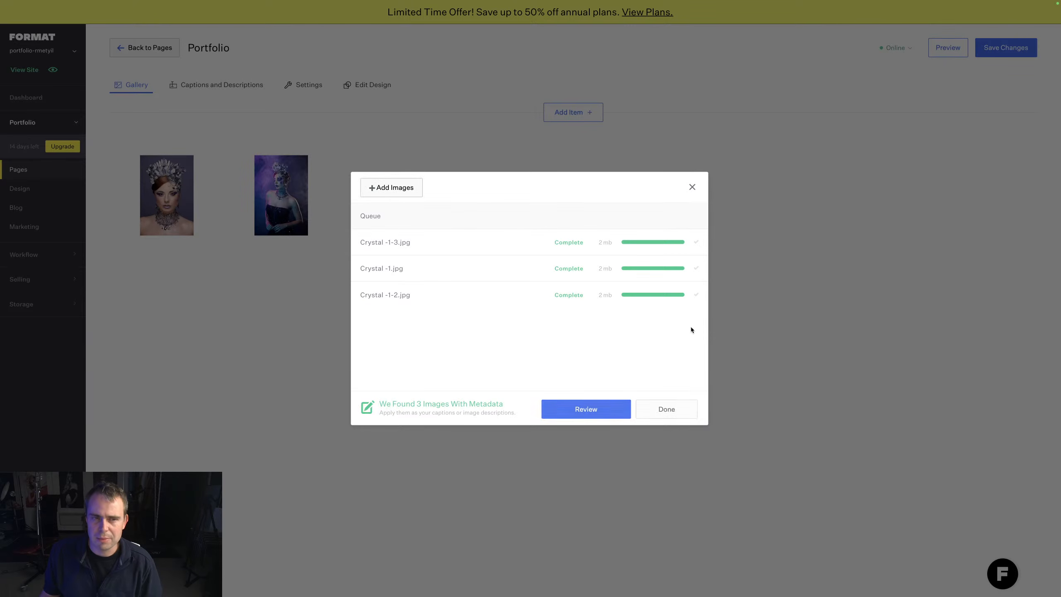
left_click(666, 409)
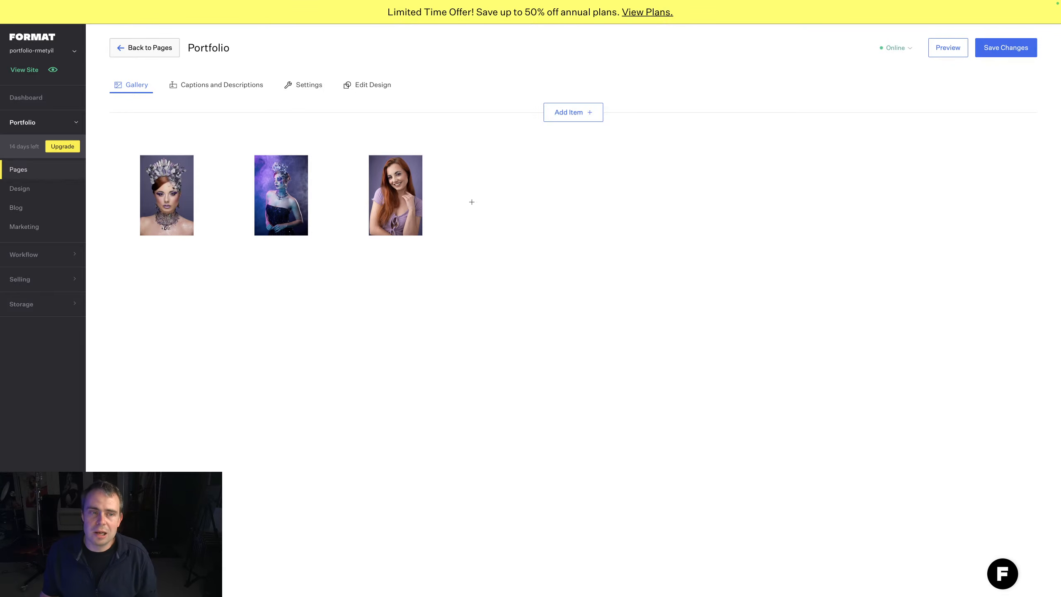
Step: Move the first headdress portrait to second place in the gallery and upload the Comparis photo as a fourth image
mouse_move(149, 193)
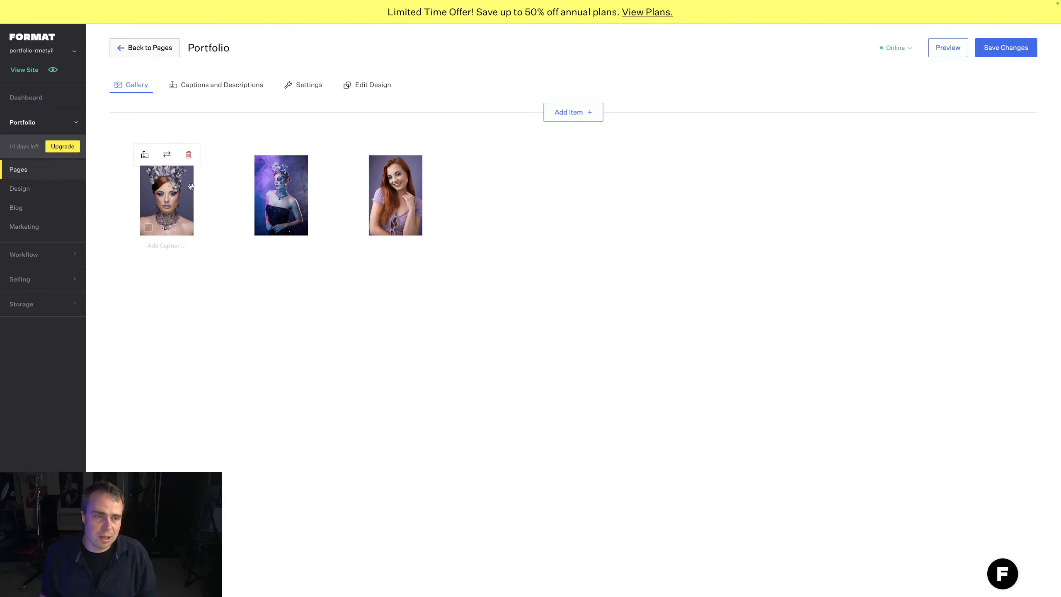
left_click_drag(150, 215, 297, 201)
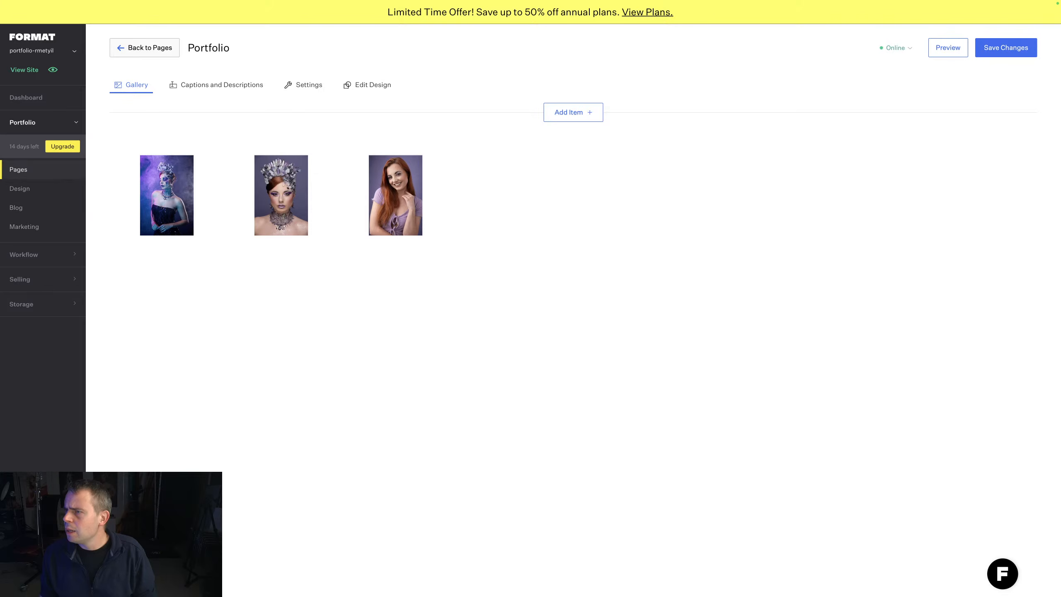
left_click_drag(486, 189, 603, 190)
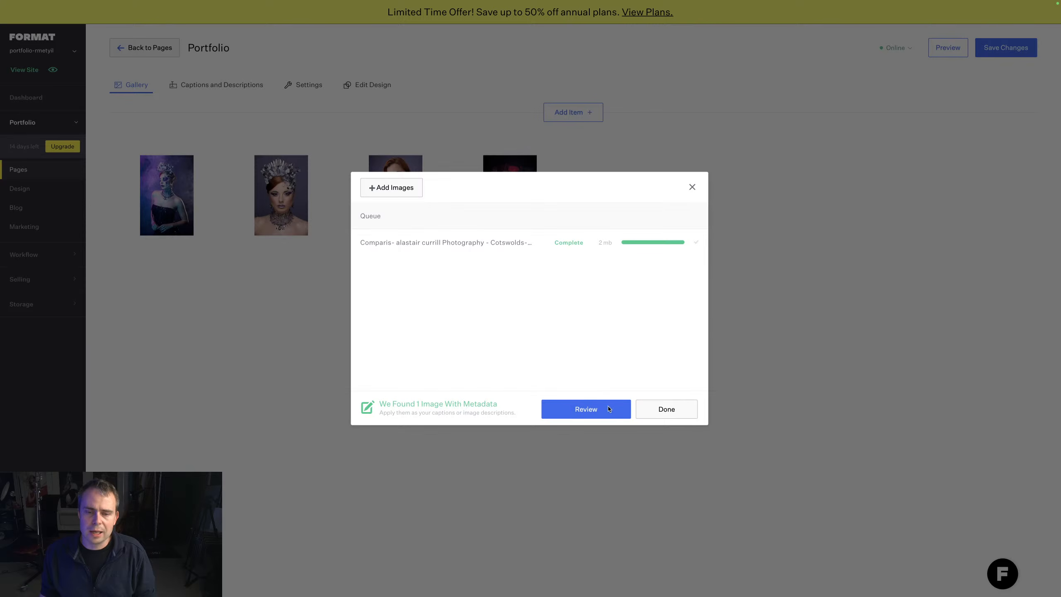
Step: Review the photos' captions and descriptions, dismiss the metadata import, leave the fields blank and save the Portfolio page
left_click(586, 407)
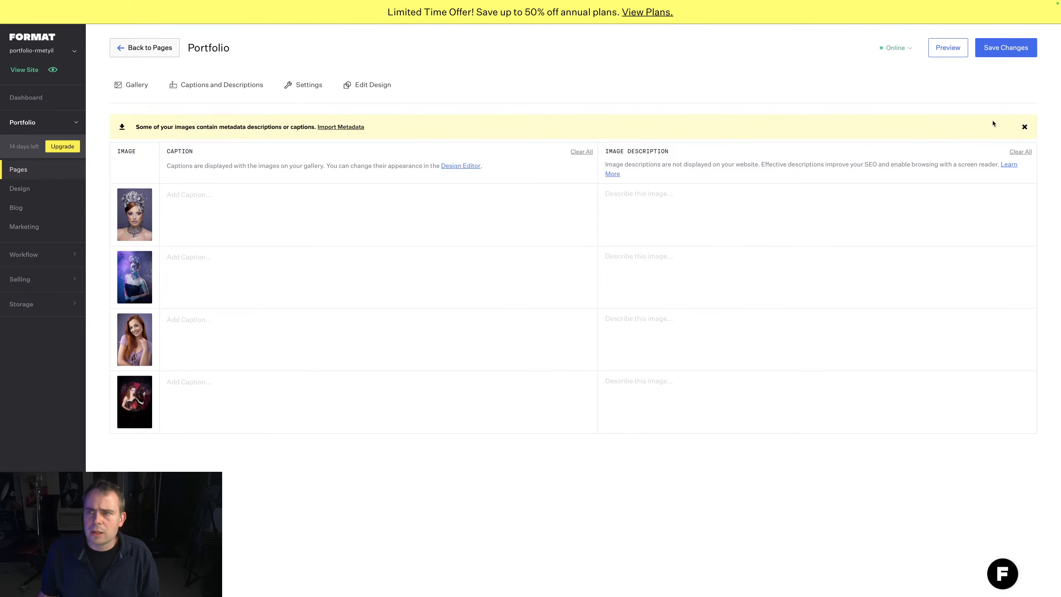
left_click(1024, 127)
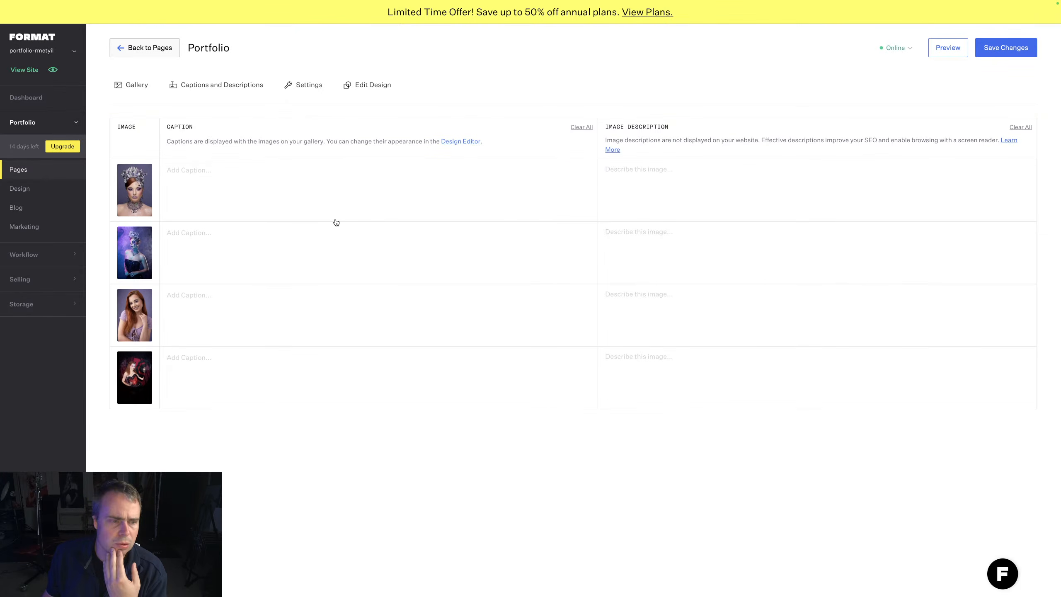
left_click(655, 178)
left_click(234, 178)
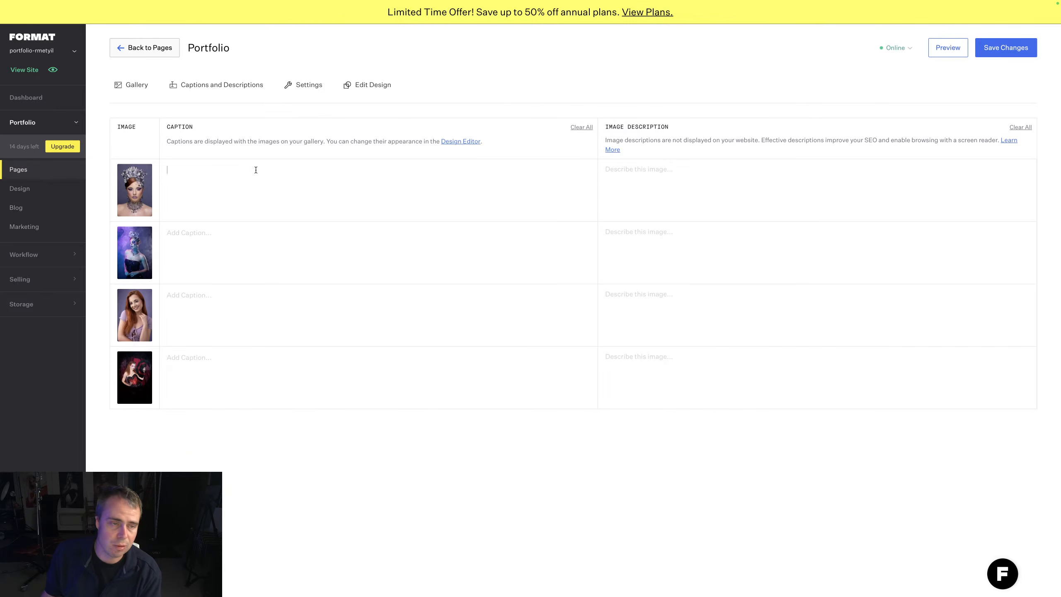
left_click(646, 172)
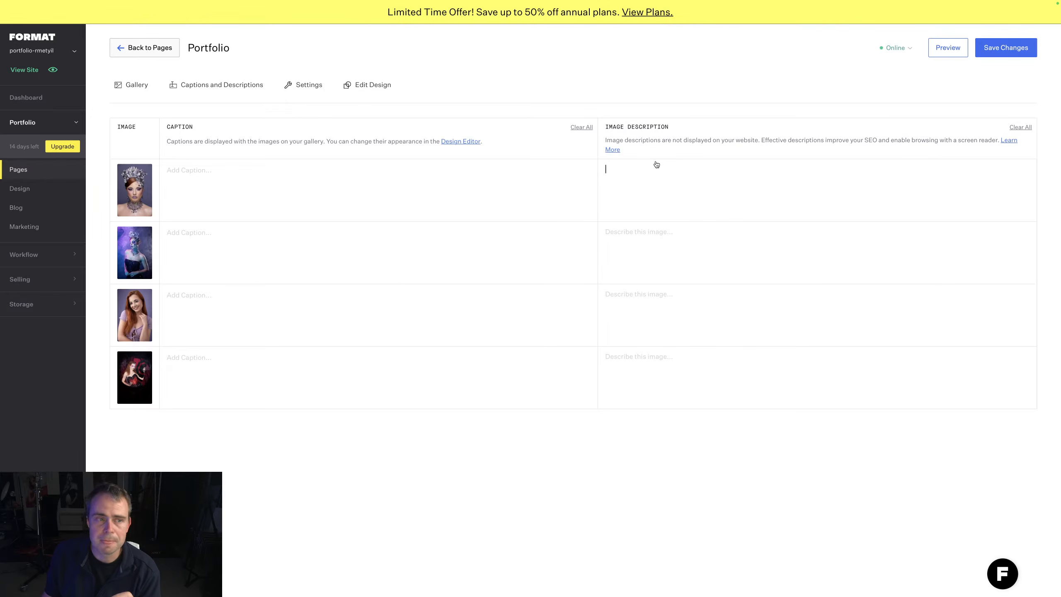
left_click(1015, 46)
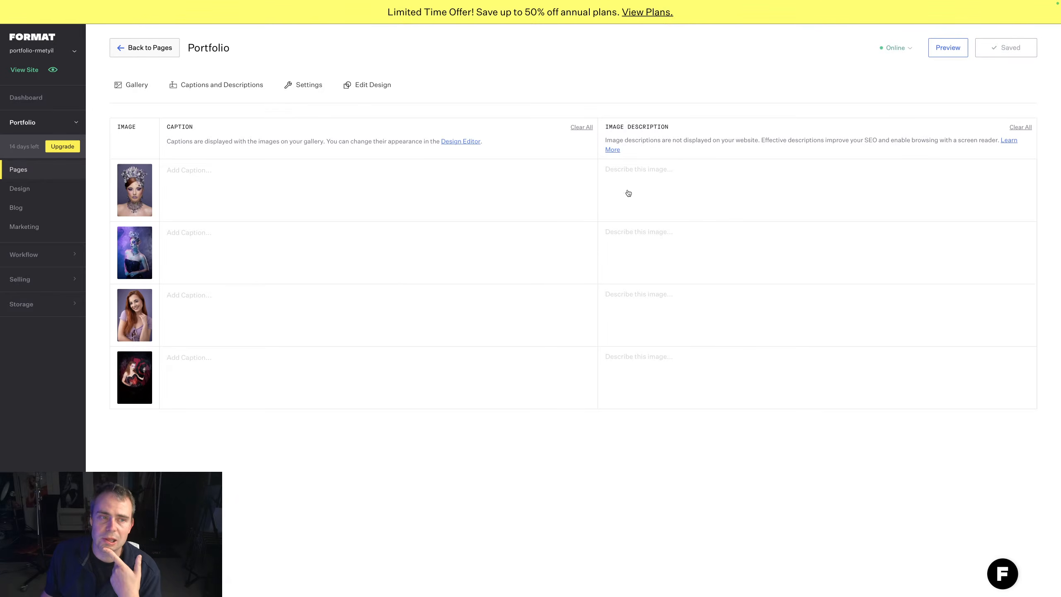
Step: Return to the gallery images, check the first photo's caption field and preview the Portfolio page, trying its Portfolio link
left_click(133, 85)
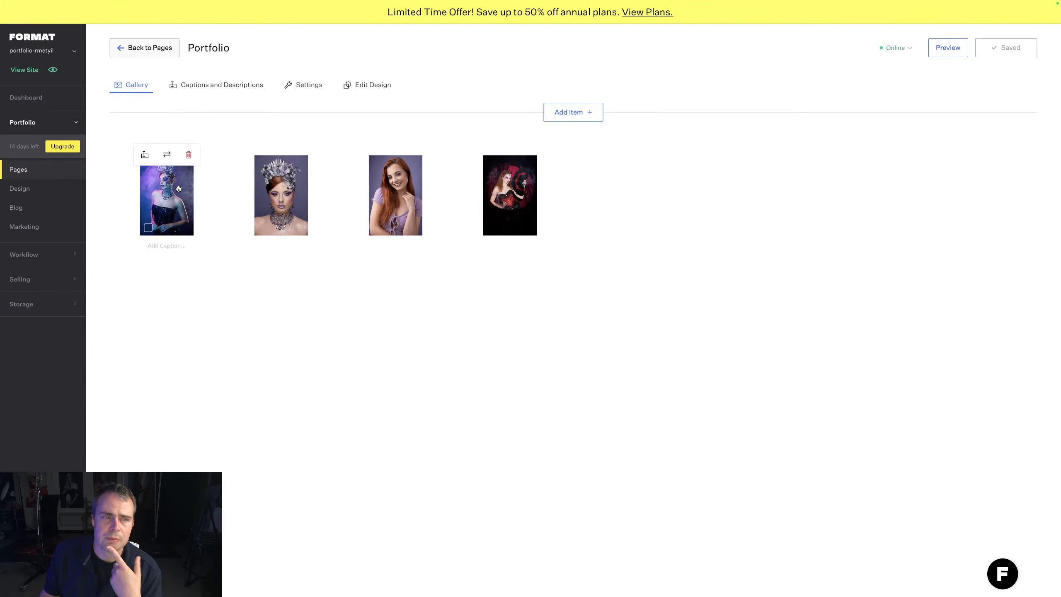
left_click(168, 247)
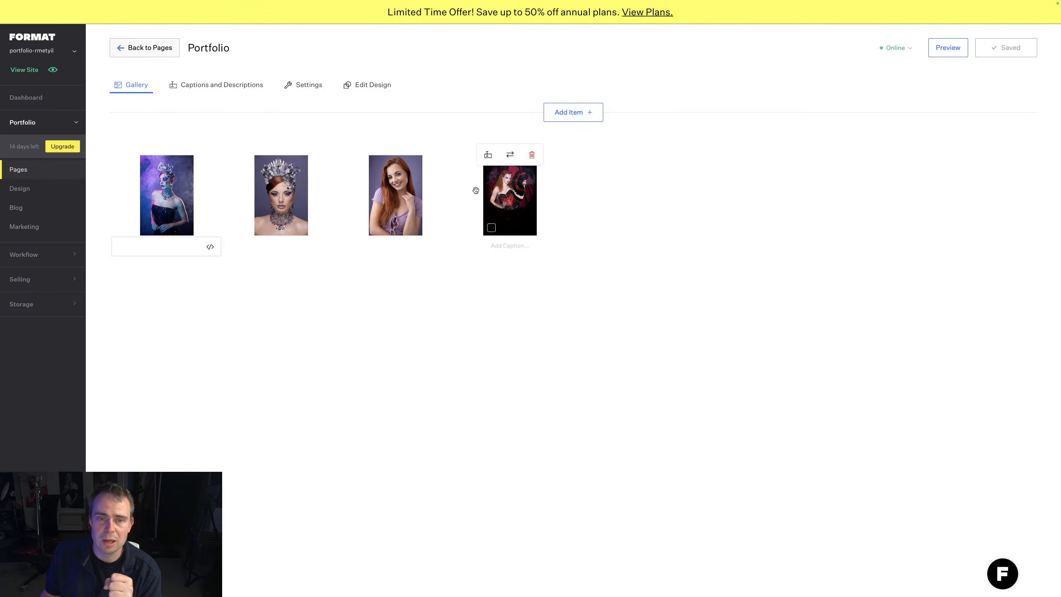
left_click(954, 52)
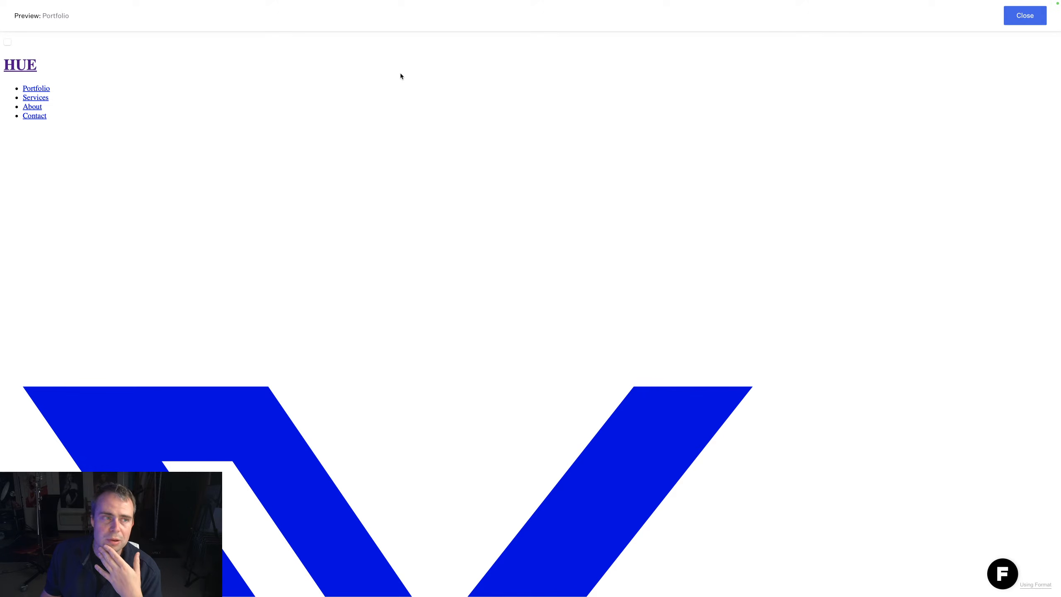
left_click(1027, 16)
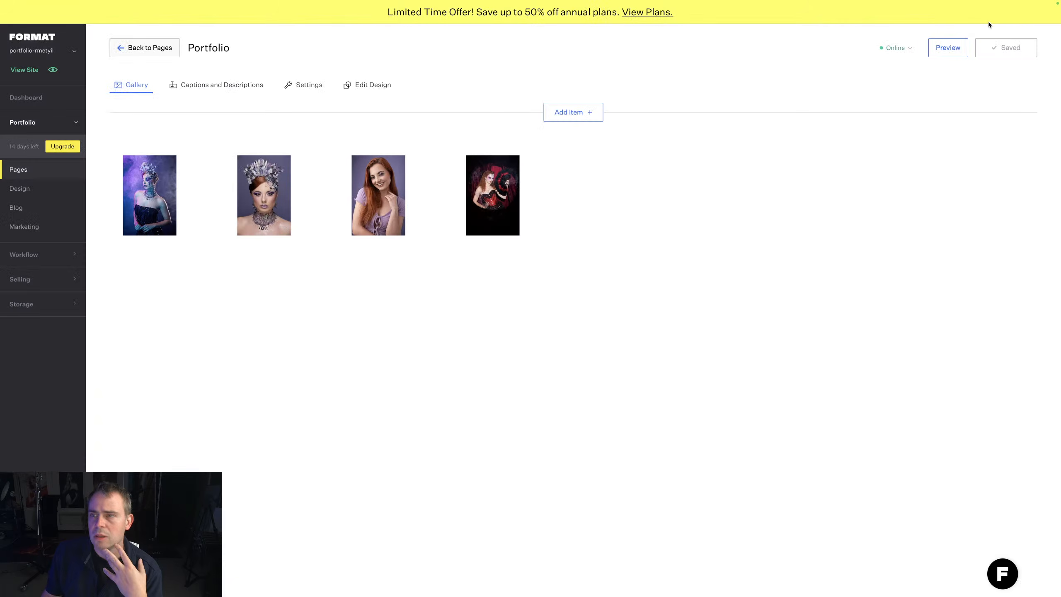
left_click(954, 50)
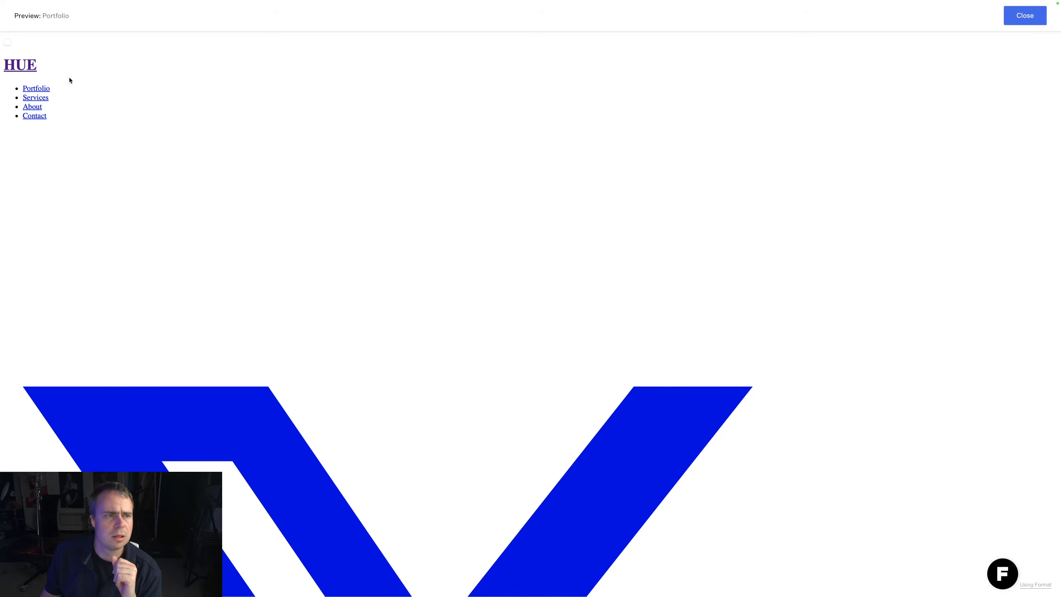
left_click(39, 90)
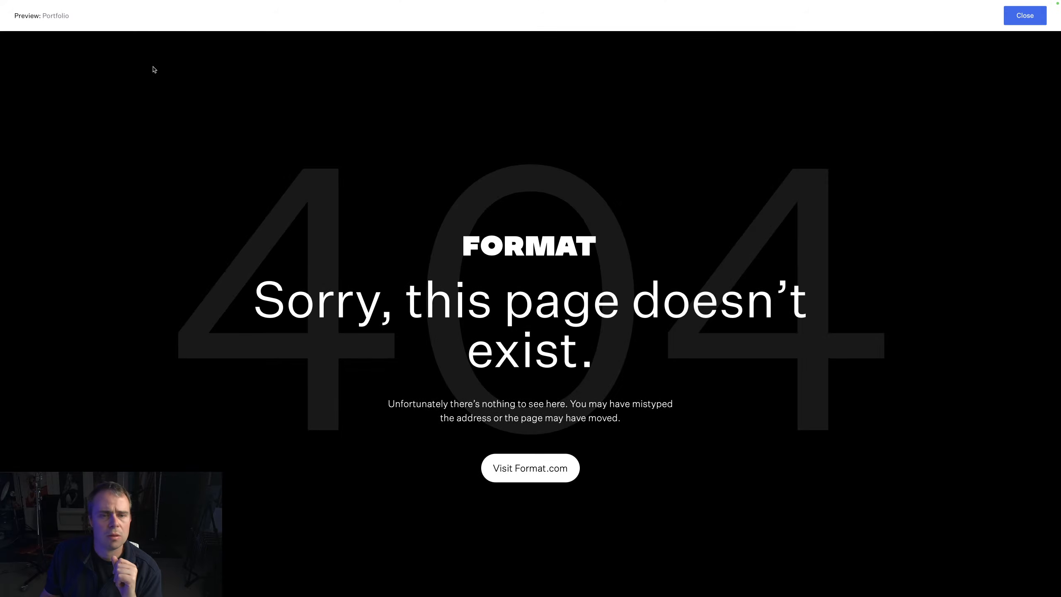
left_click(1025, 15)
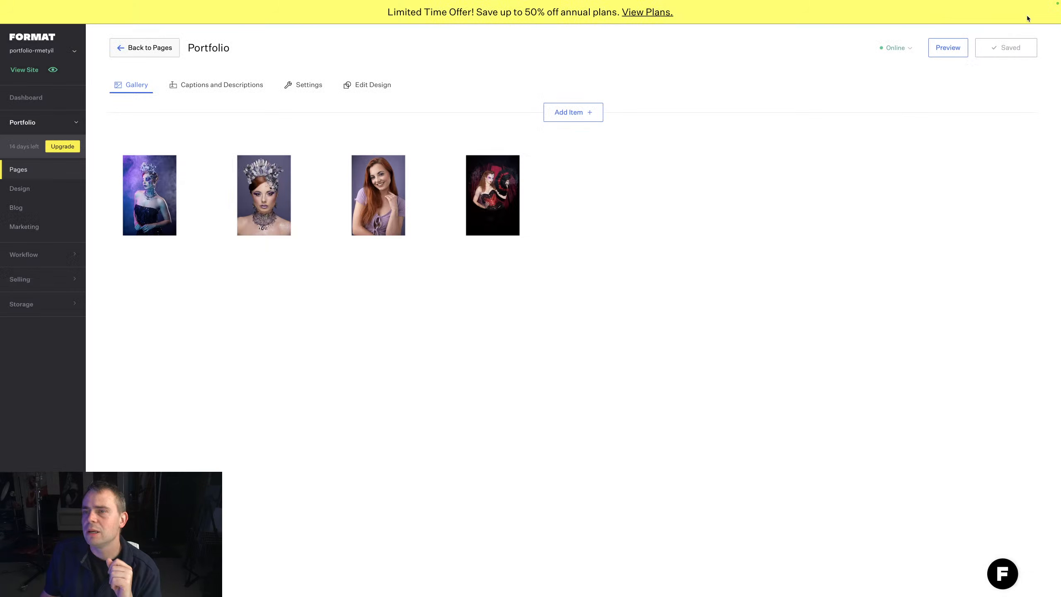
left_click(946, 47)
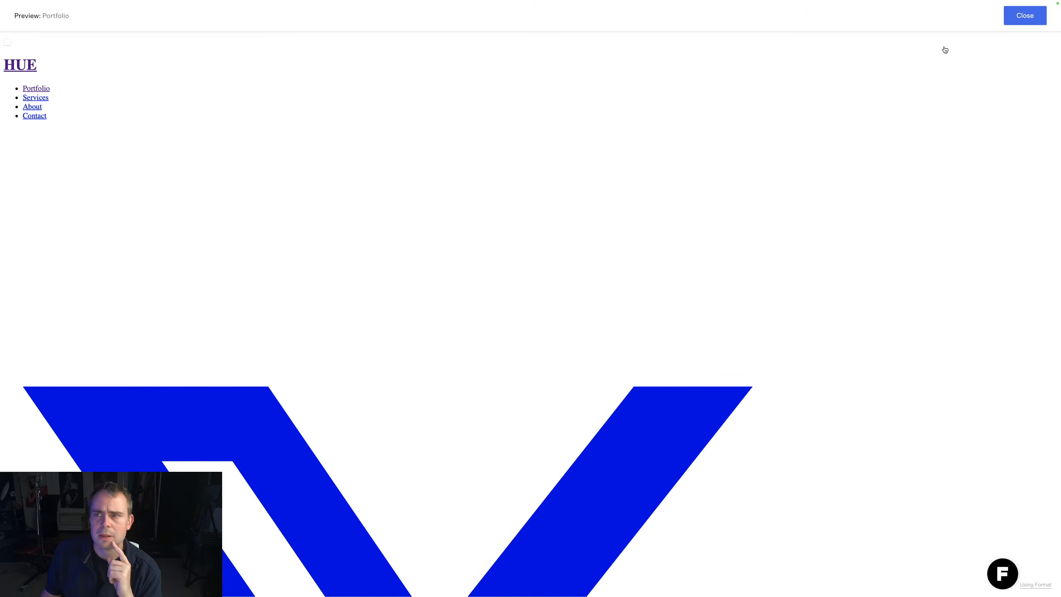
left_click(1015, 16)
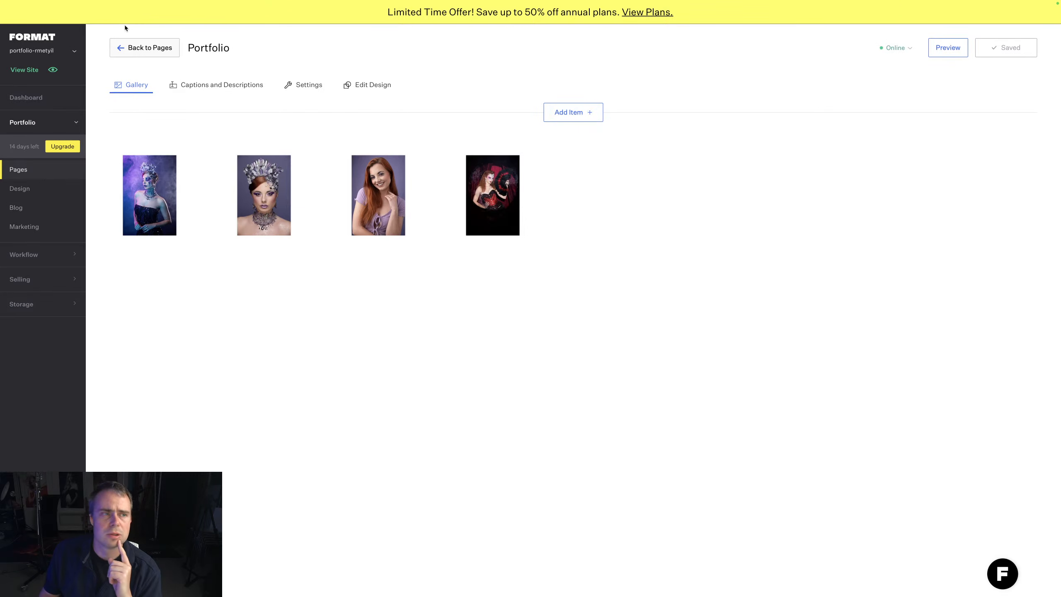
Step: Look over the About page templates offered from the dashboard, and open the site's existing About page for editing instead
left_click(53, 98)
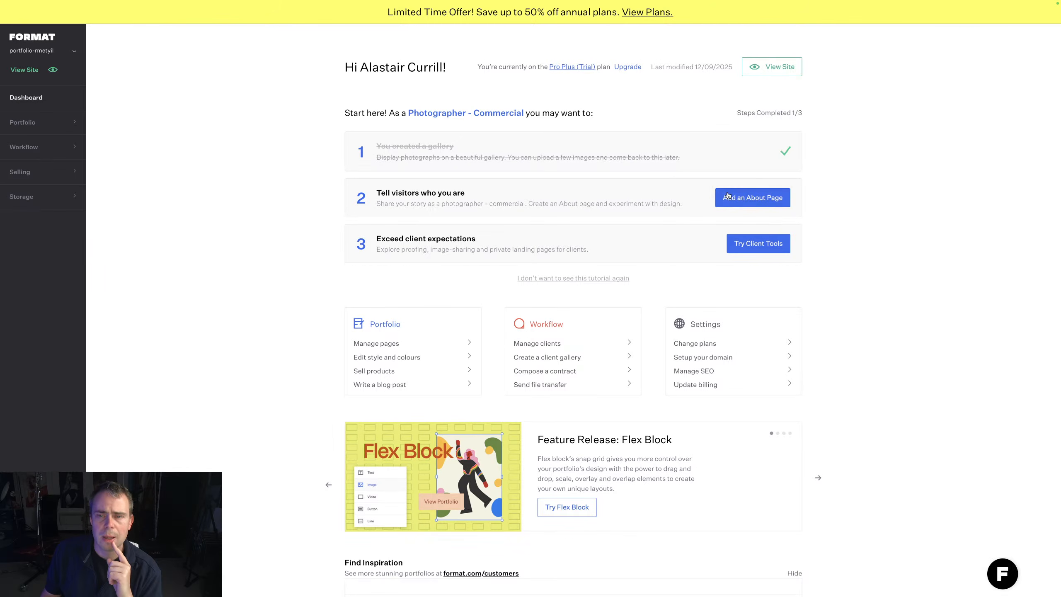
left_click(750, 200)
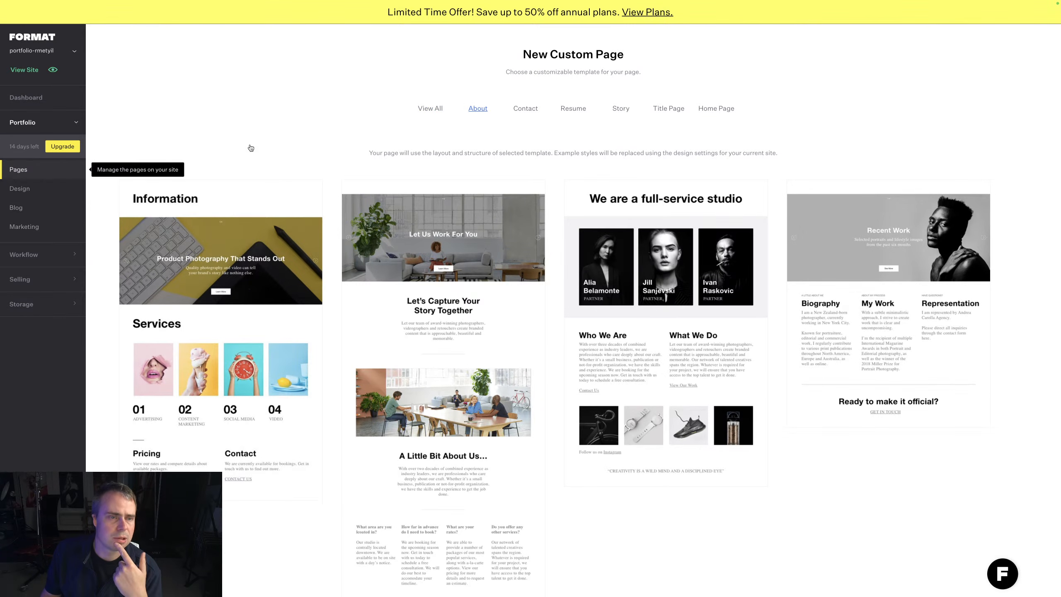
left_click(48, 169)
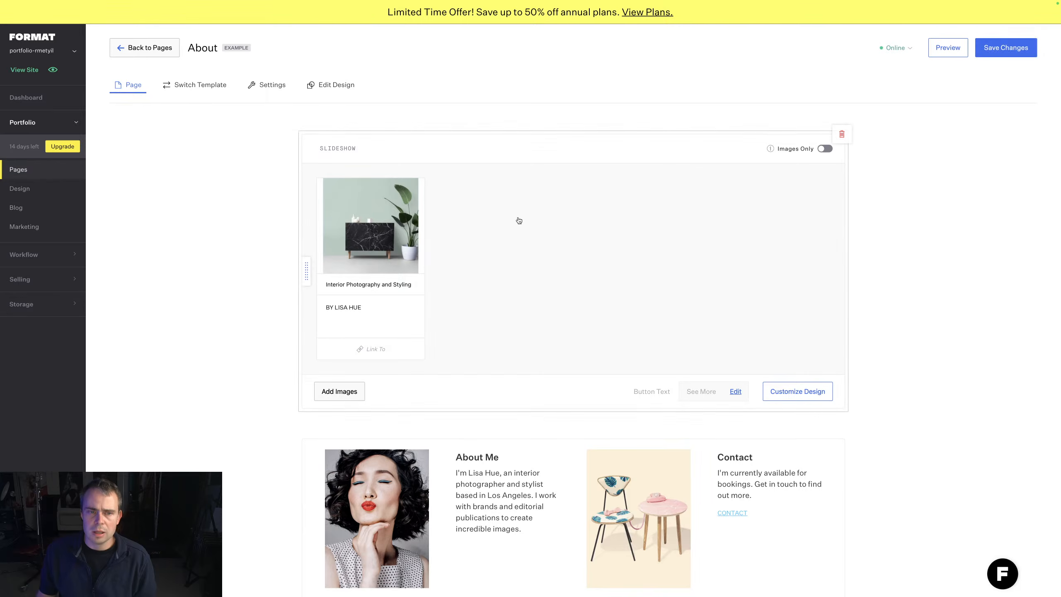
Step: Delete every section of the example About page: the slideshow, the About Me and Contact block, the divider and the credit text
left_click(842, 134)
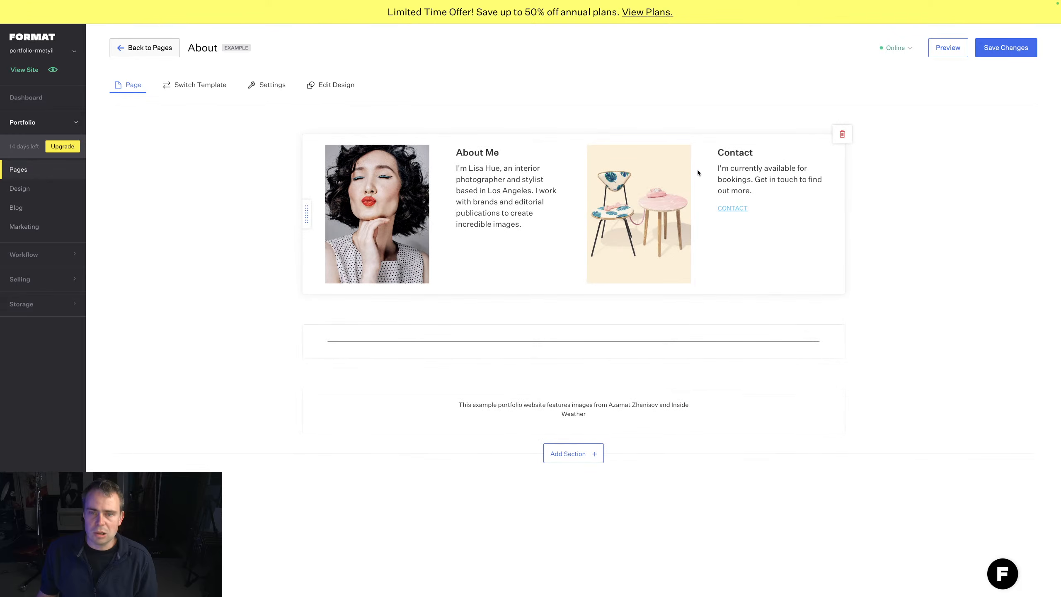
left_click(842, 134)
left_click(842, 133)
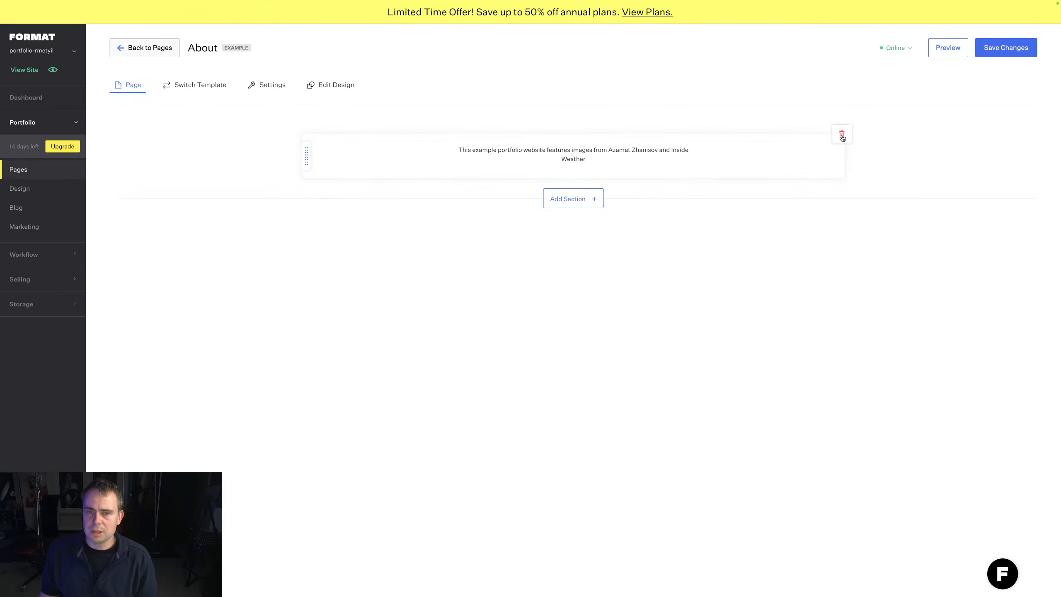
left_click(843, 134)
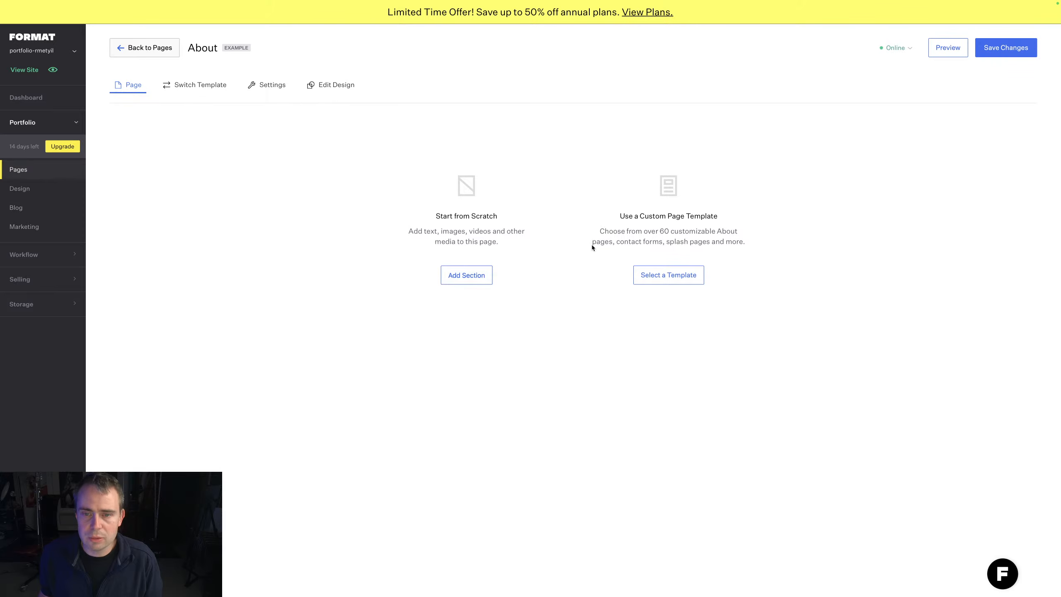
Step: Browse the Flex, Text and Images section layouts and add an image-with-text section with a large photo beside a heading and paragraph
left_click(474, 282)
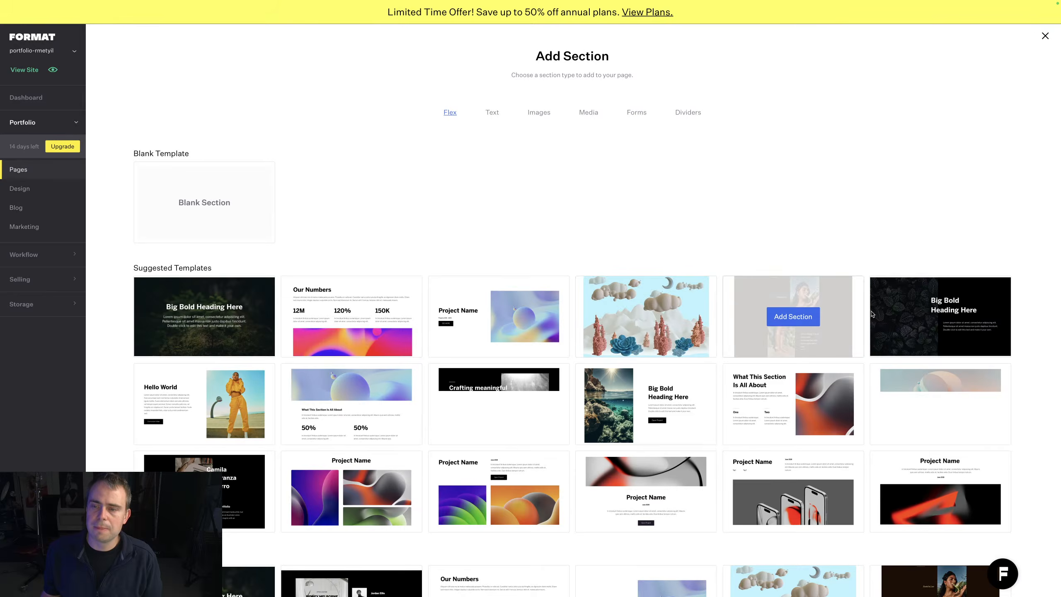
scroll(892, 314, "down", 1)
scroll(892, 314, "down", 1)
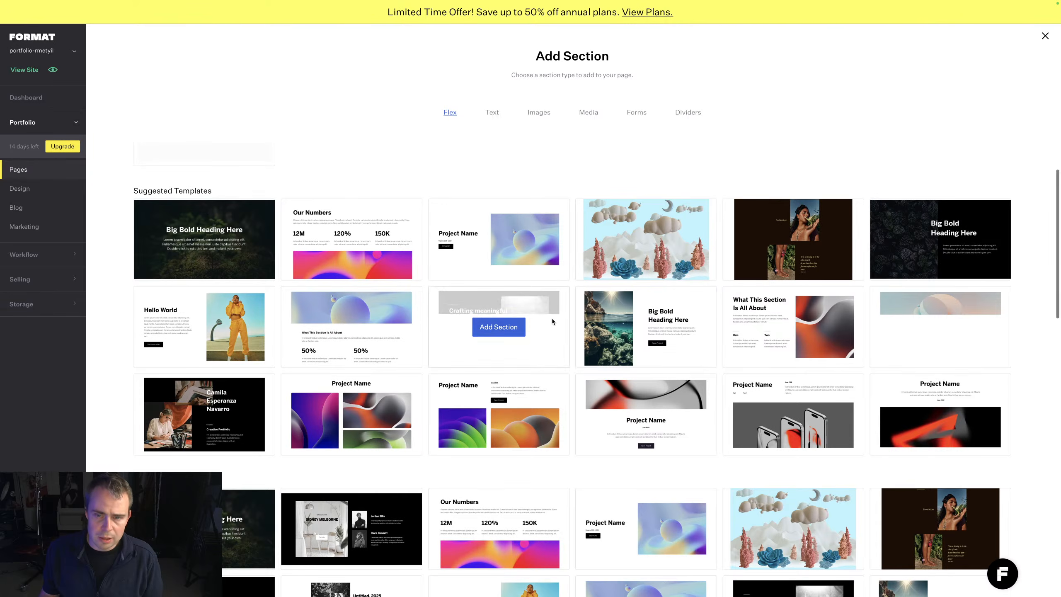
scroll(368, 257, "up", 2)
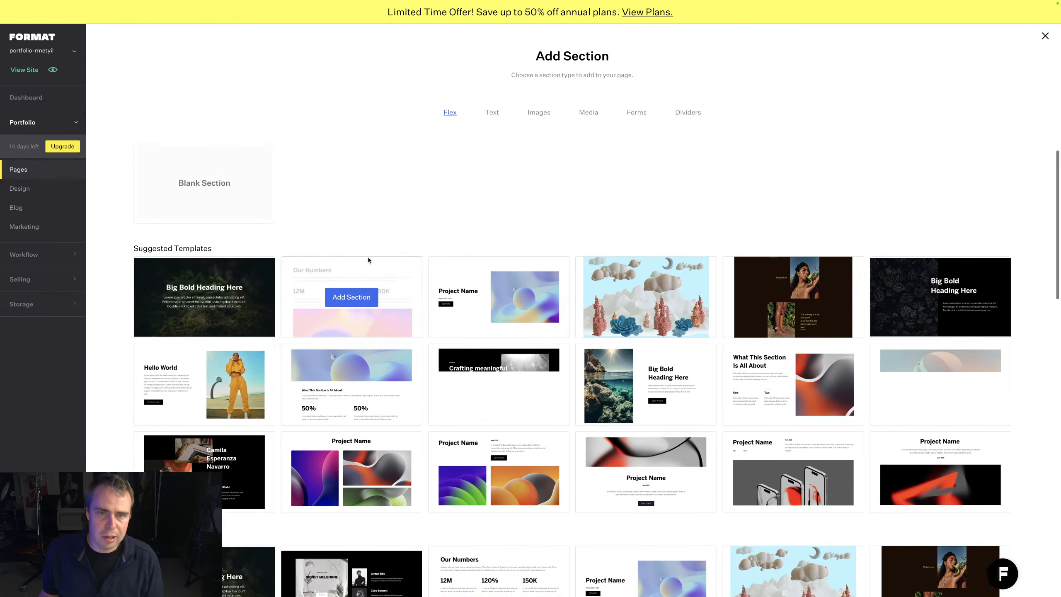
left_click(493, 113)
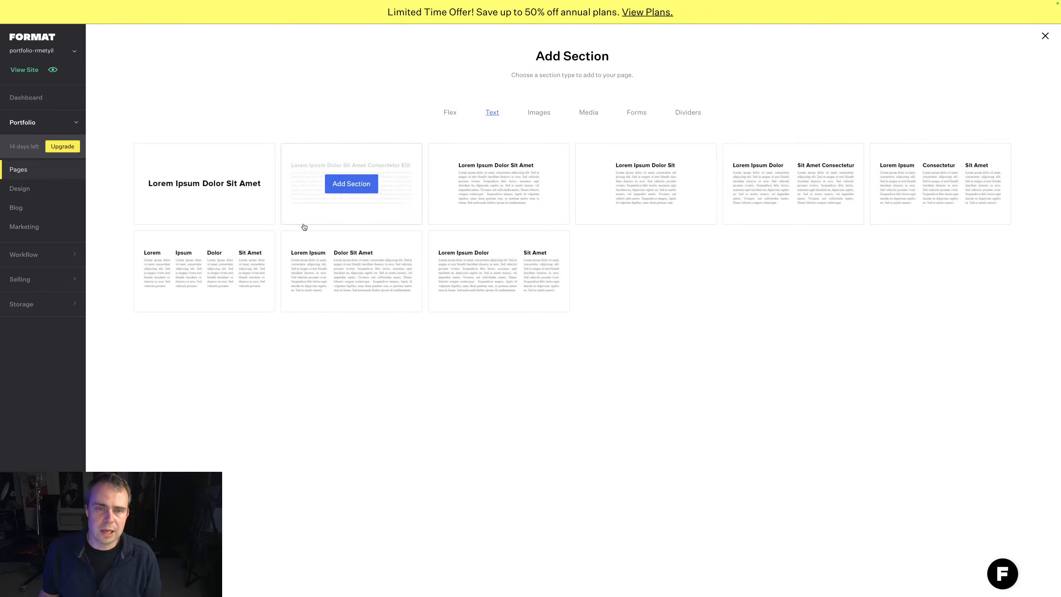
left_click(539, 112)
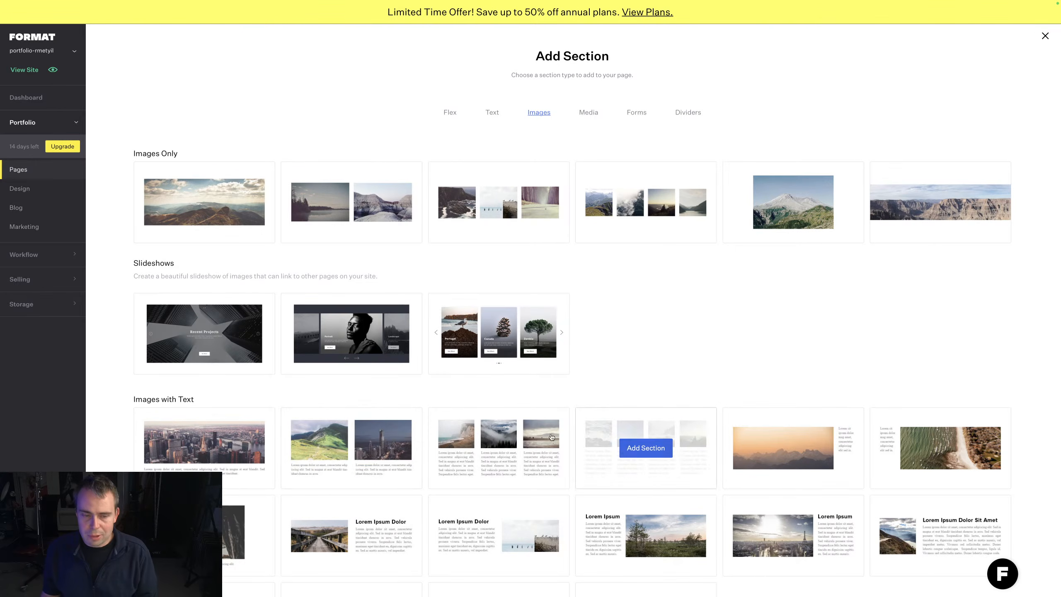
scroll(328, 417, "down", 10)
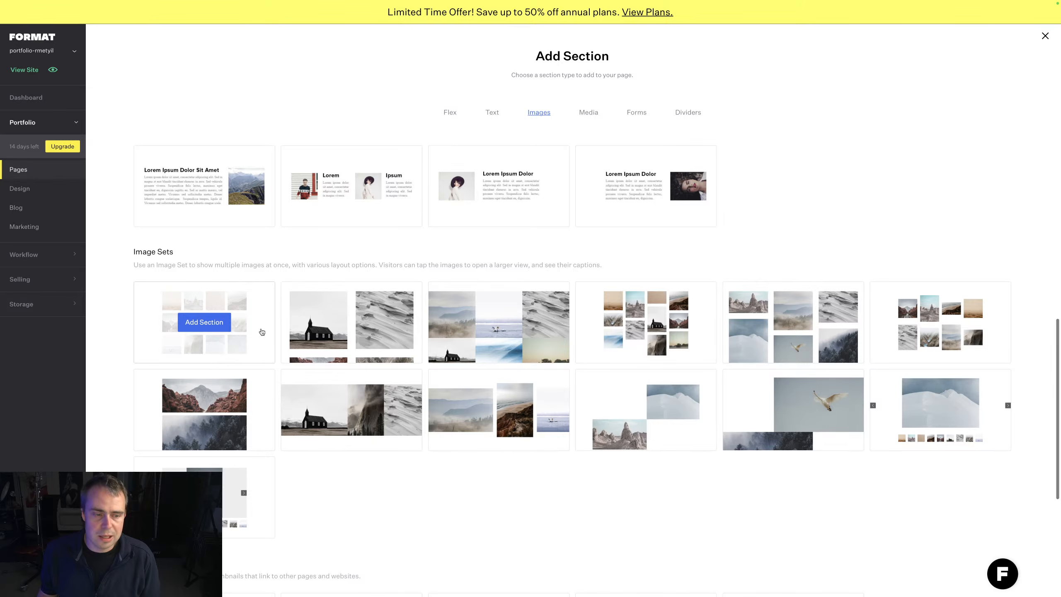
scroll(447, 375, "up", 12)
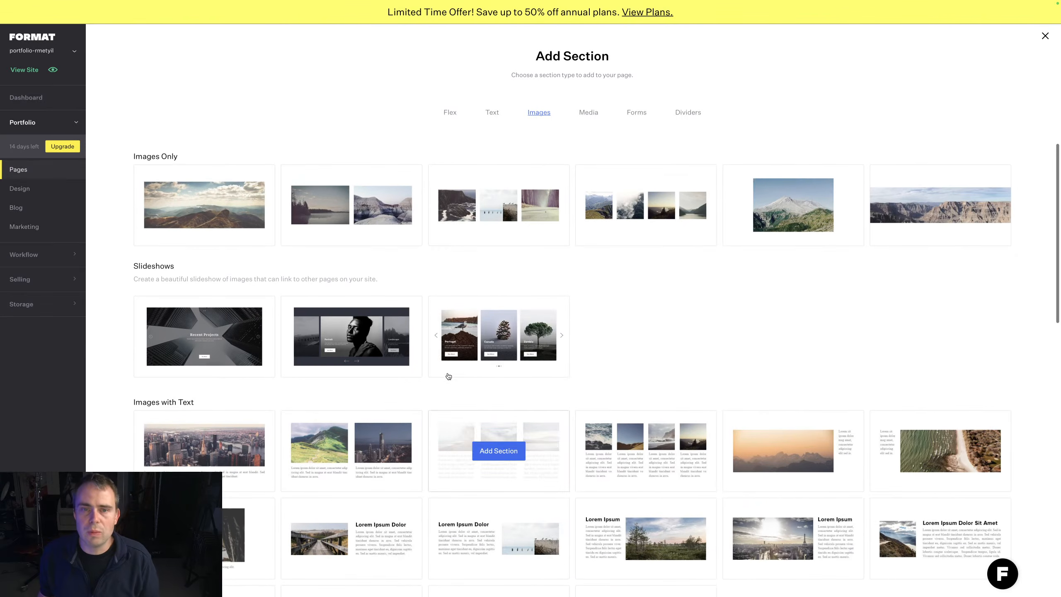
scroll(390, 366, "down", 5)
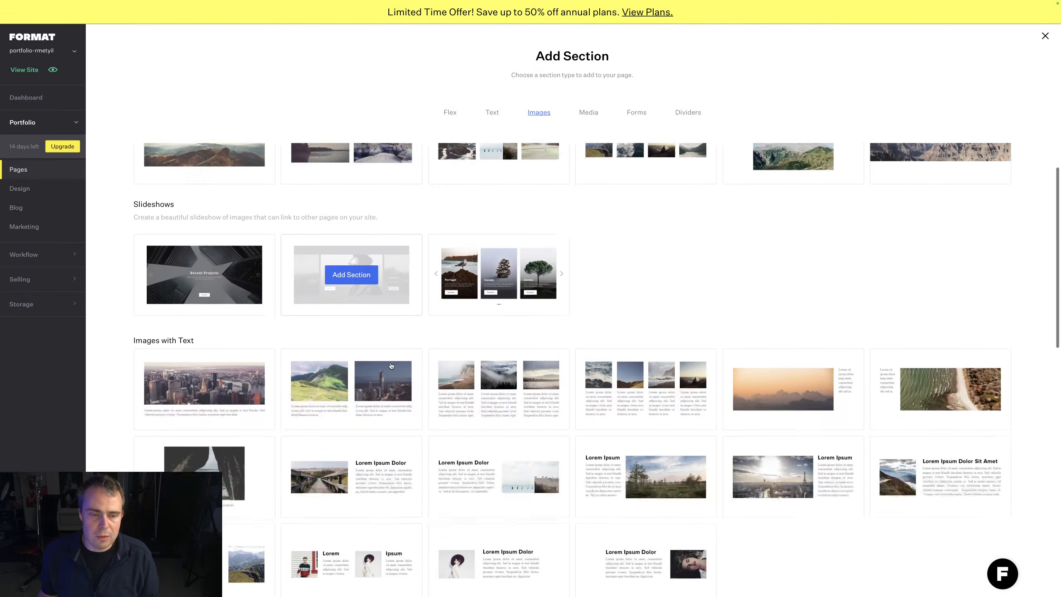
left_click(352, 347)
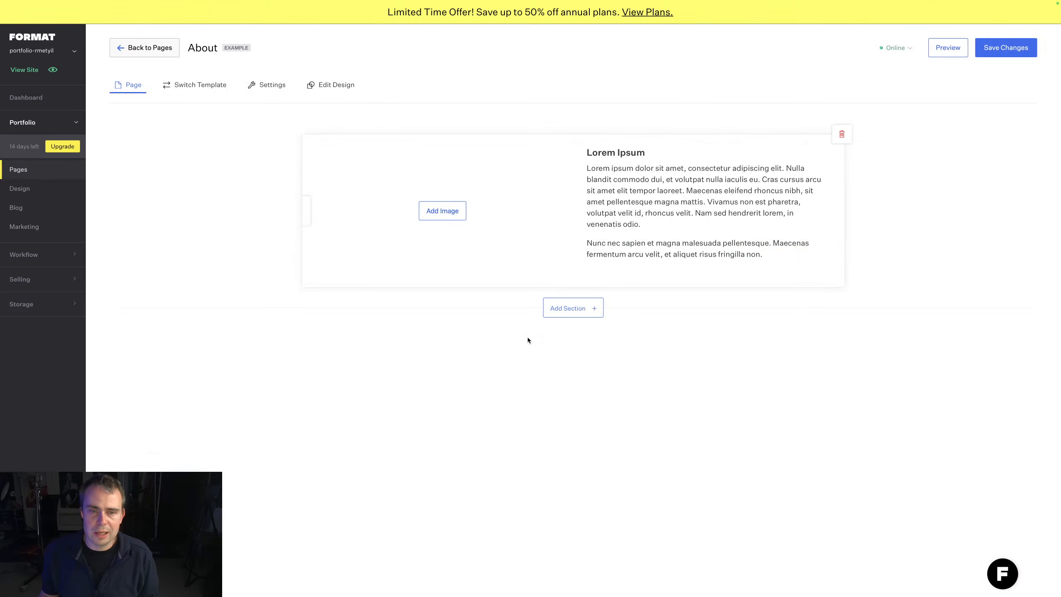
Step: Fill the section's image placeholder with the black-and-white studio photo, try the Original crop, and set the crop to Square
left_click(485, 201)
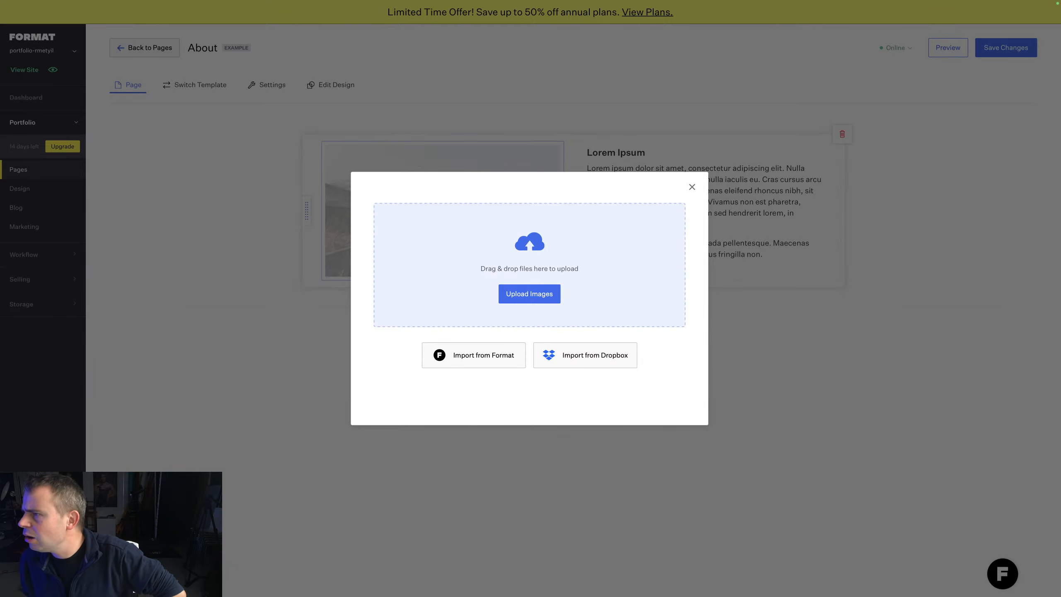
left_click_drag(982, 180, 541, 243)
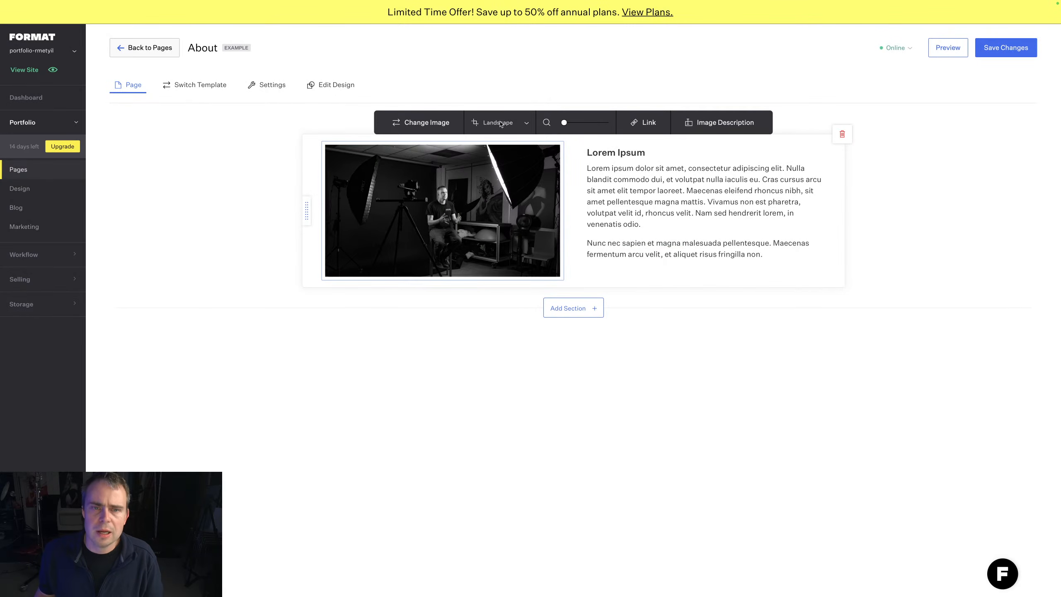
left_click(507, 124)
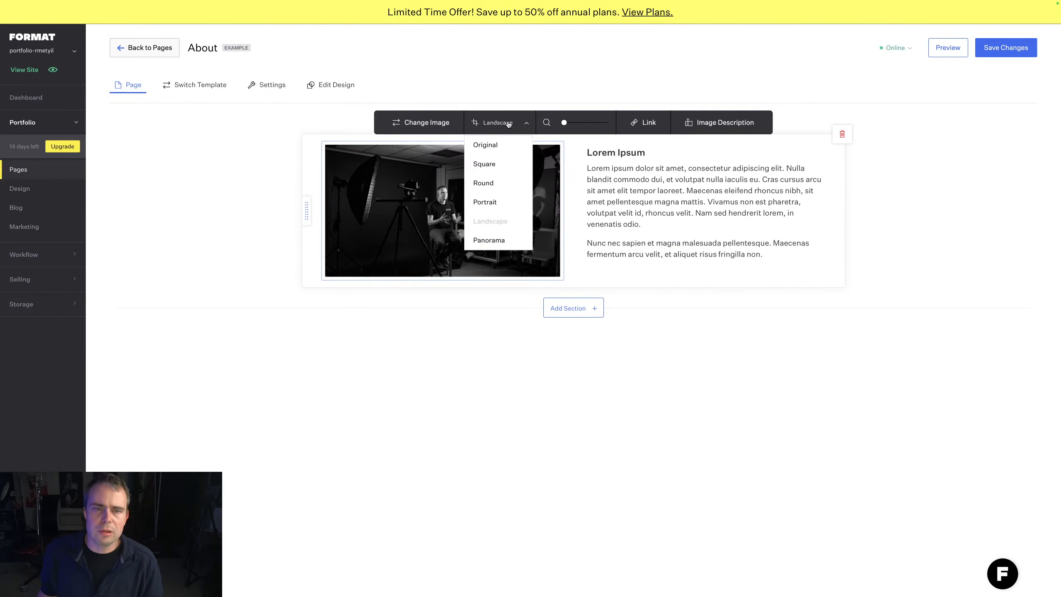
left_click(491, 150)
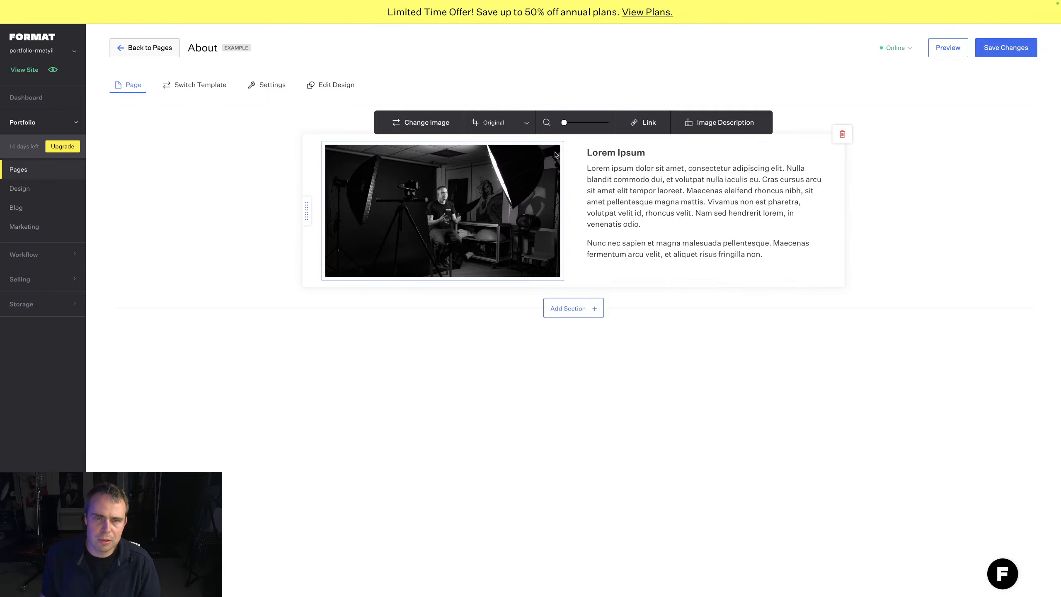
left_click(499, 124)
left_click(499, 162)
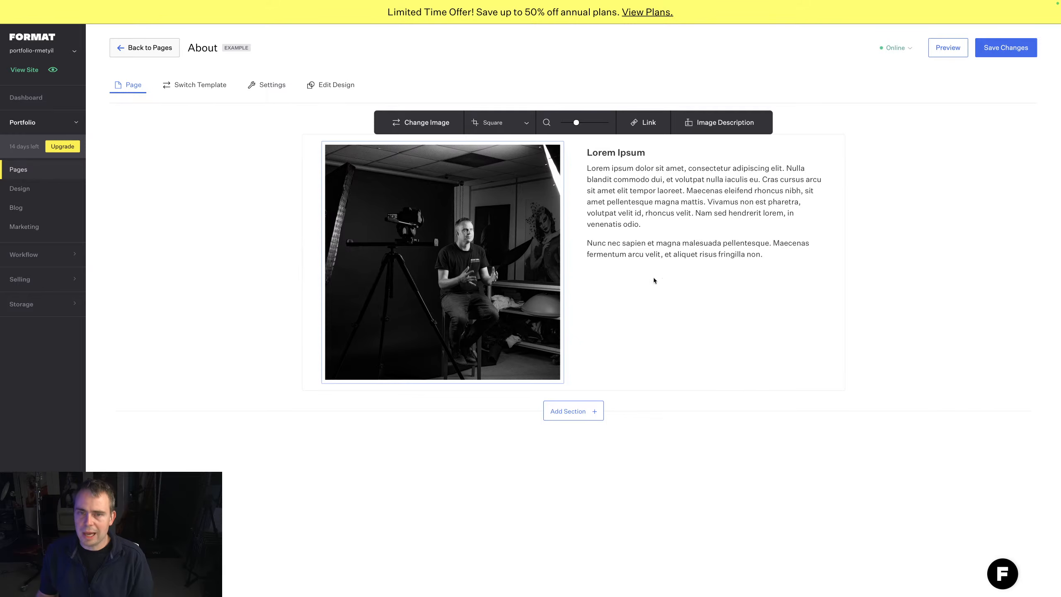
Step: Replace the placeholder heading and paragraphs beside the photo with the photographer's biography and remove the blank line above it
left_click_drag(587, 152, 605, 168)
left_click(771, 254)
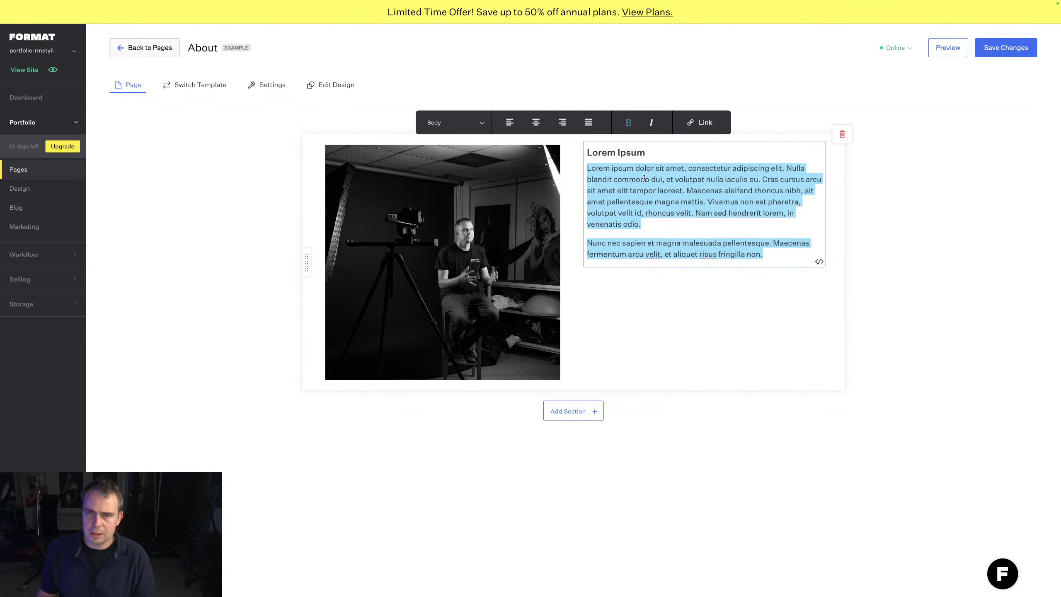
left_click_drag(785, 257, 568, 151)
type("Meet Alastair – The Photographer I'm Alastair Currill – photographer, videographer, and all-around creative based in the postcard-perfect village of Bourton-on-the-Water. My journey kicked off in 2011 with a second-hand Nikon D50 and a Product Design degree from Birmingham City University — who knew a design grad would fall headfirst into the world of lighting and fashion? These days, you'll find me shooting everything from weddings and commercial campaigns to creative portraits and themed group shoots, Also run training sessions for aspiring photographers and, when inspiration strikes, bring my love of film and music into my work too. Whether behind the camera or leading a workshop, I'm passionate about bringing ideas to life — and having a bit of fun along the way.")
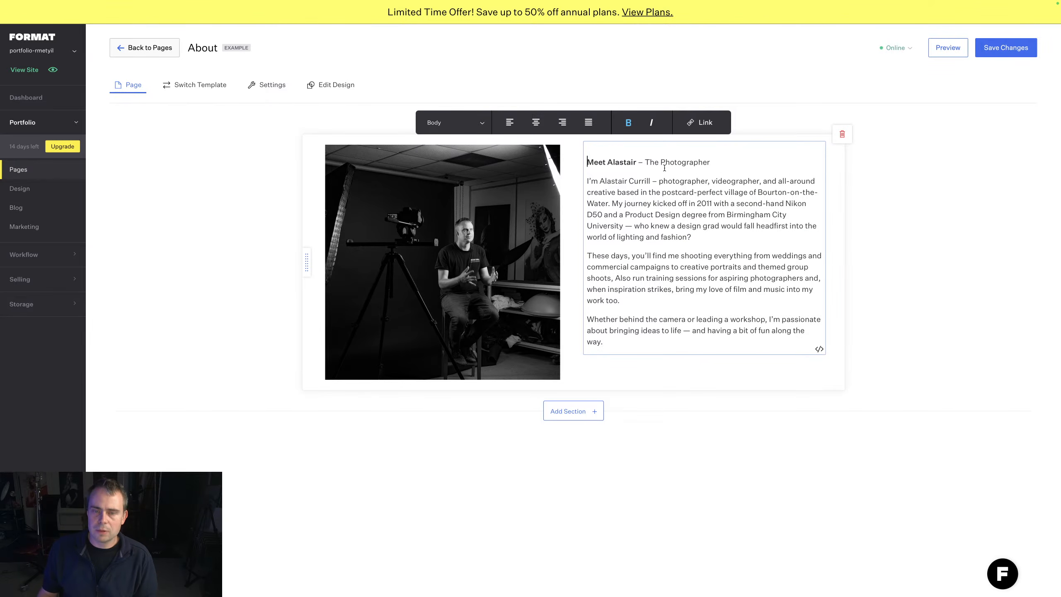
key("BackSpace")
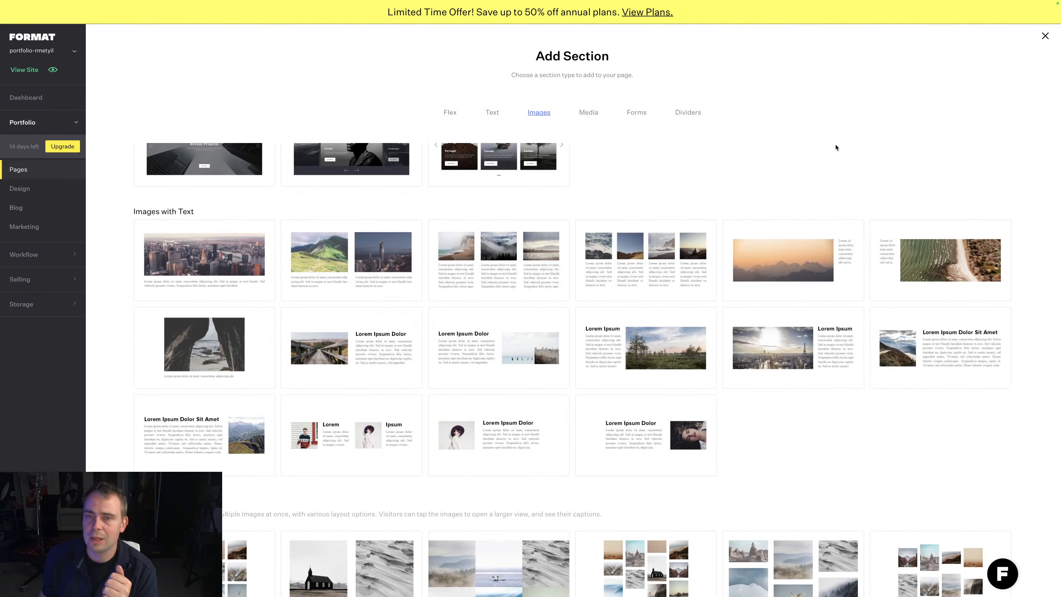
Step: Add a heading-only text section above the biography and set its text to "About us"
mouse_move(505, 160)
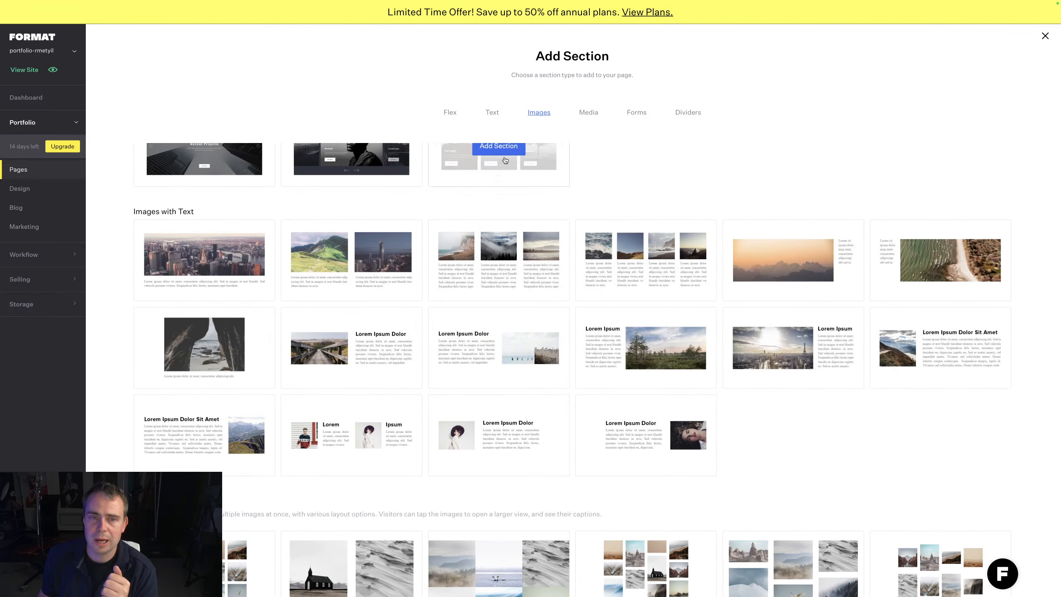
left_click(492, 113)
mouse_move(322, 192)
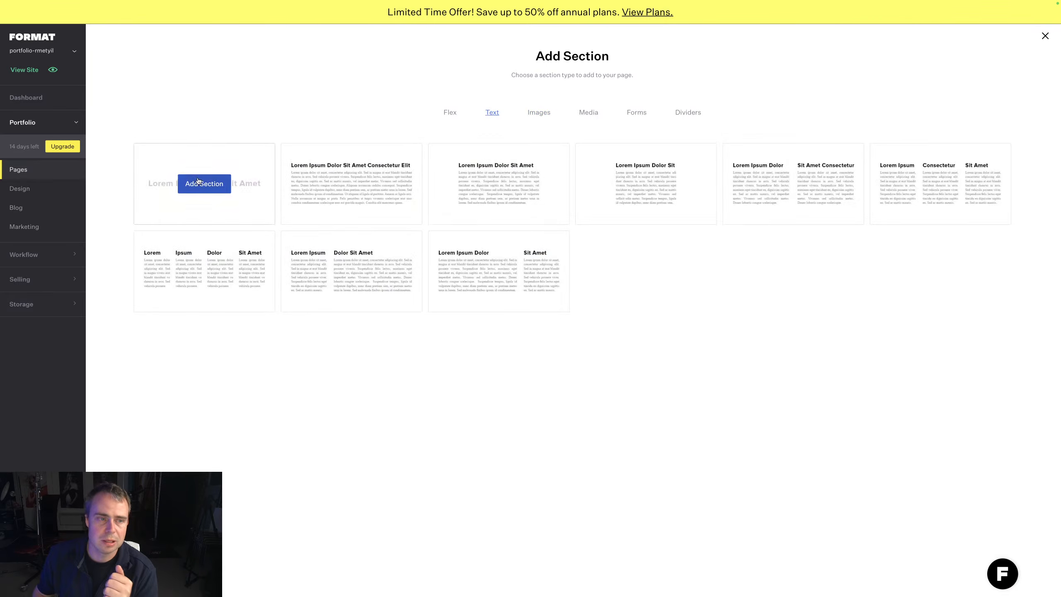
left_click(204, 184)
left_click(547, 159)
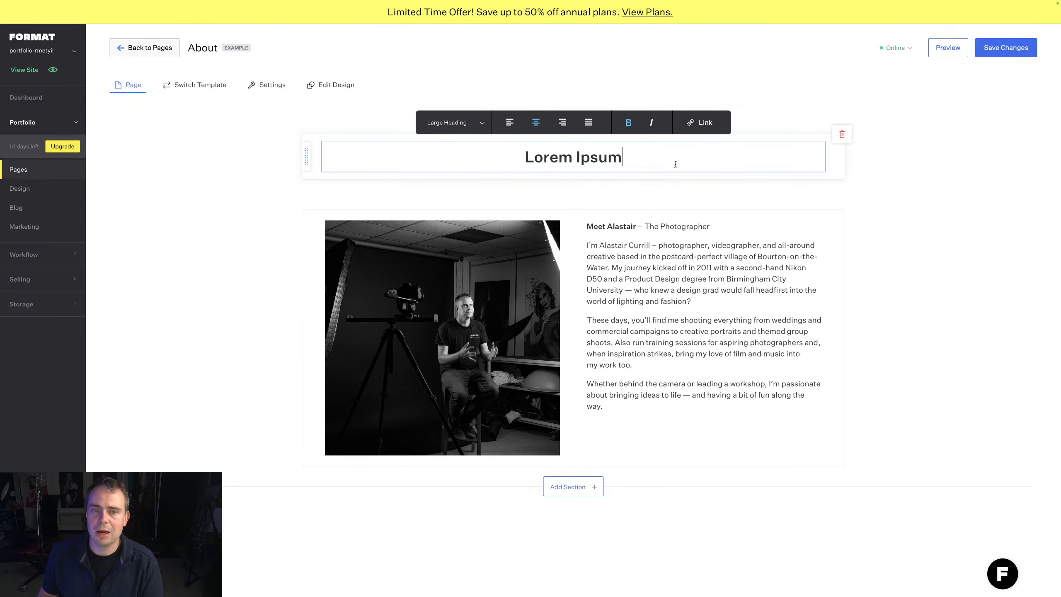
left_click_drag(687, 166, 467, 137)
type("About us")
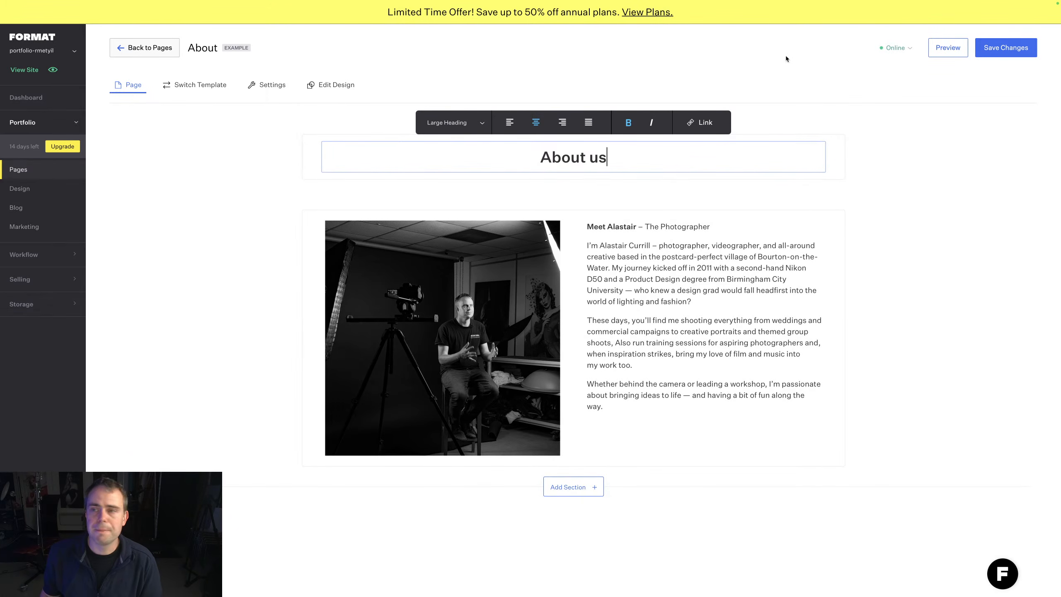
Step: Shorten the About page's large heading to "About"
key("BackSpace")
key("BackSpace")
key("BackSpace")
key("BackSpace")
key("BackSpace")
key("BackSpace")
key("BackSpace")
key("BackSpace")
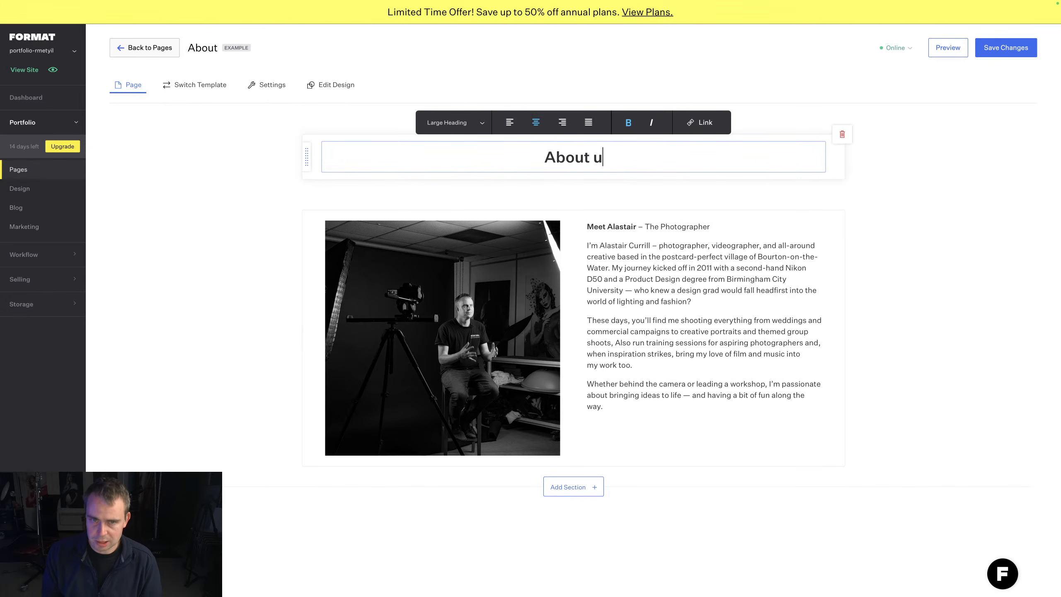
type("About")
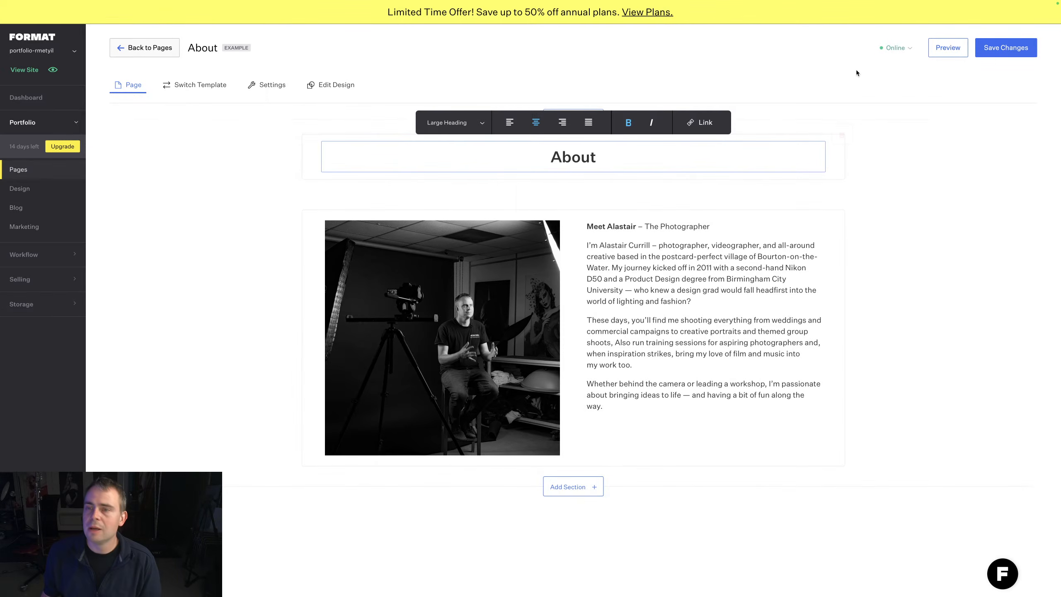
Step: Save the rebuilt About page, preview it and close the preview
left_click(994, 48)
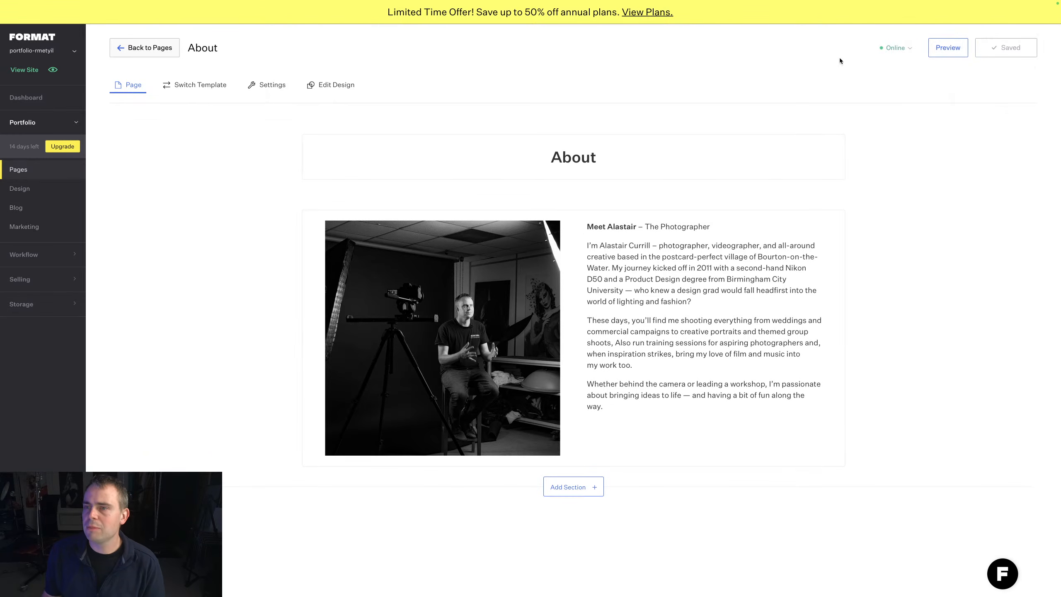
left_click(945, 50)
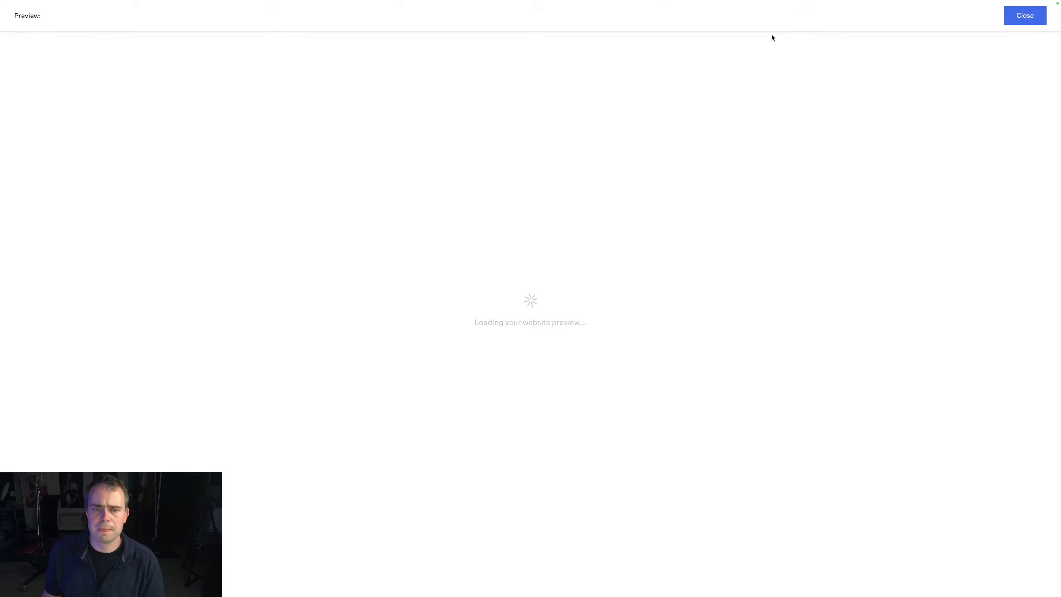
left_click(1005, 9)
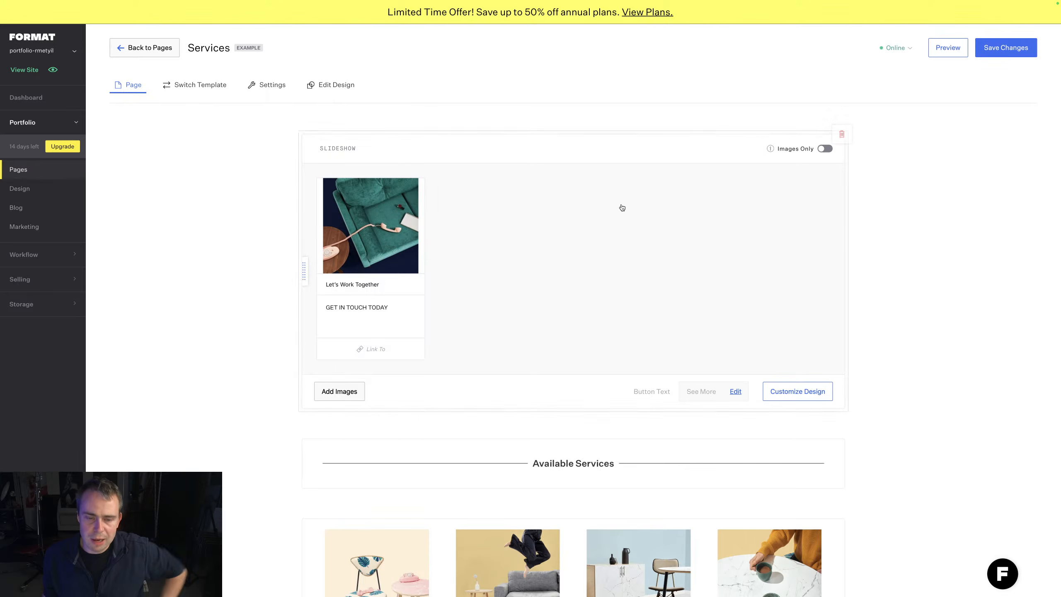
Step: Delete every section of the example Services page: slideshow, Available Services heading, four service images, divider and Let's Collaborate text
scroll(571, 230, "down", 8)
scroll(571, 230, "up", 8)
left_click(841, 135)
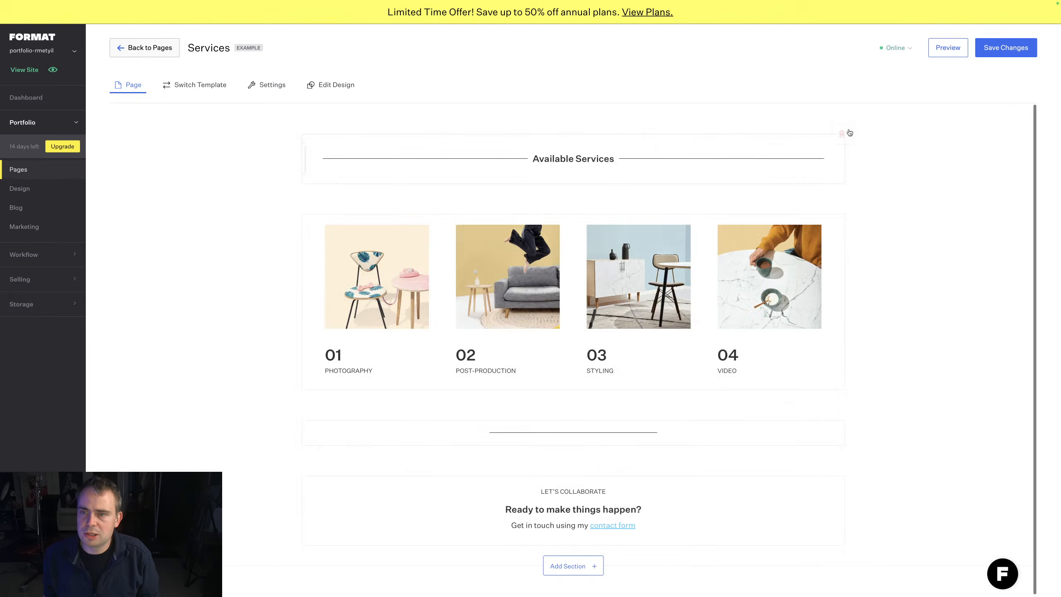
left_click(841, 136)
left_click(842, 135)
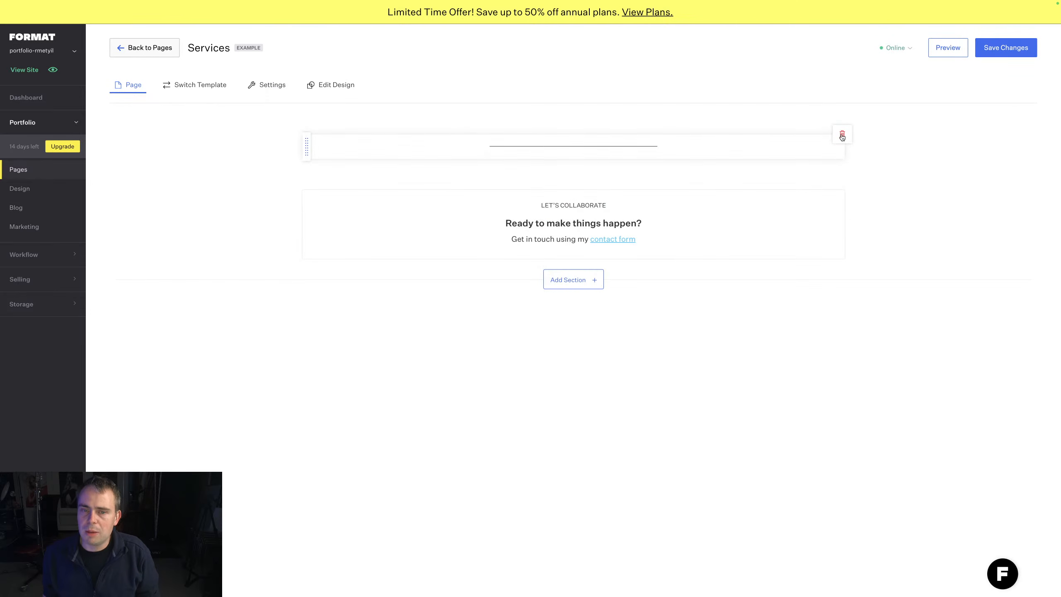
left_click(842, 135)
left_click(842, 136)
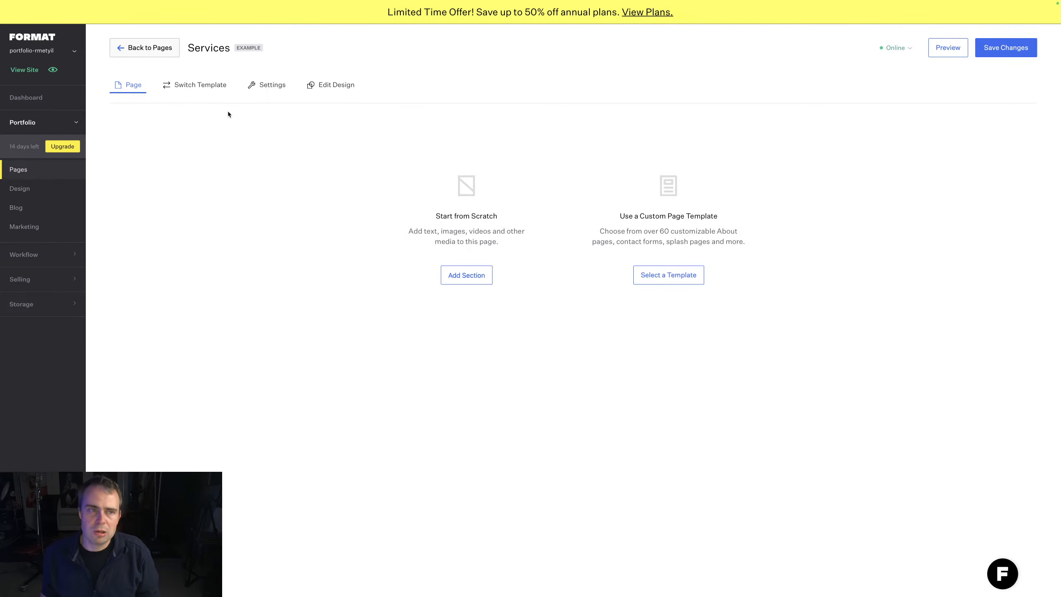
left_click(477, 272)
scroll(501, 217, "down", 4)
left_click(539, 112)
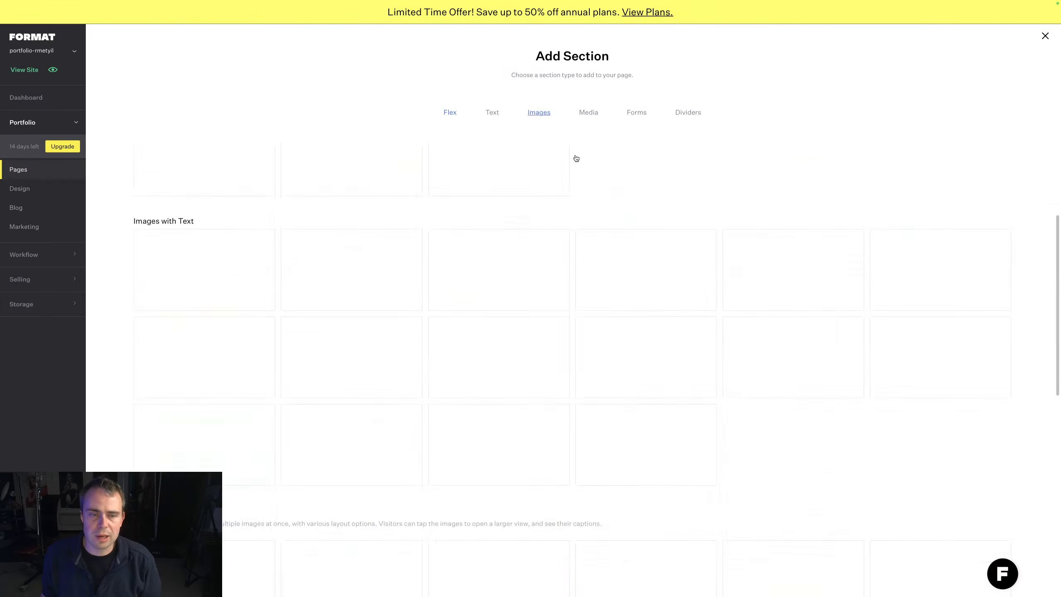
scroll(577, 224, "up", 4)
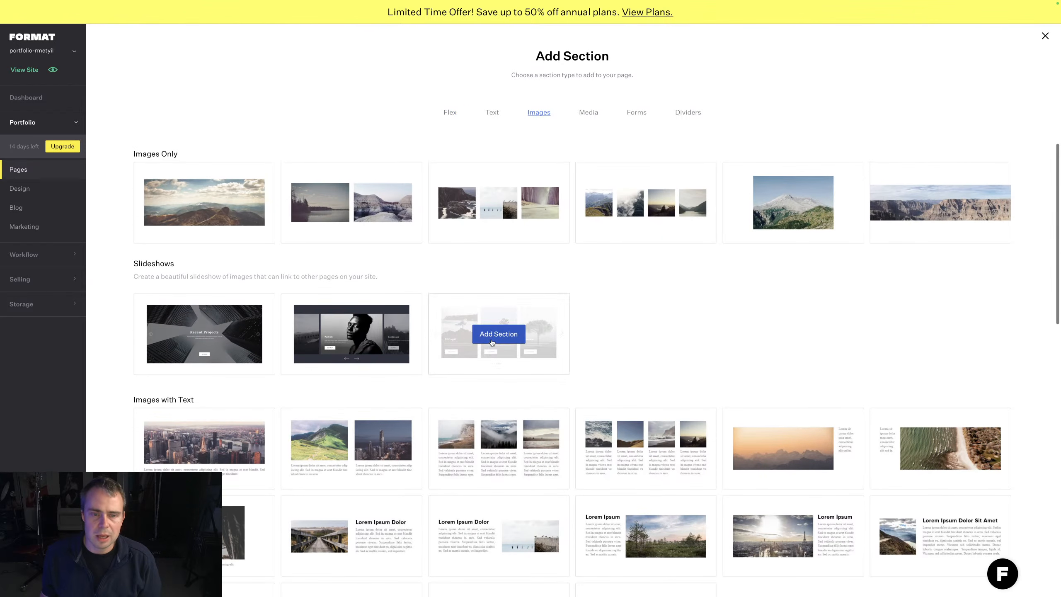
left_click(492, 342)
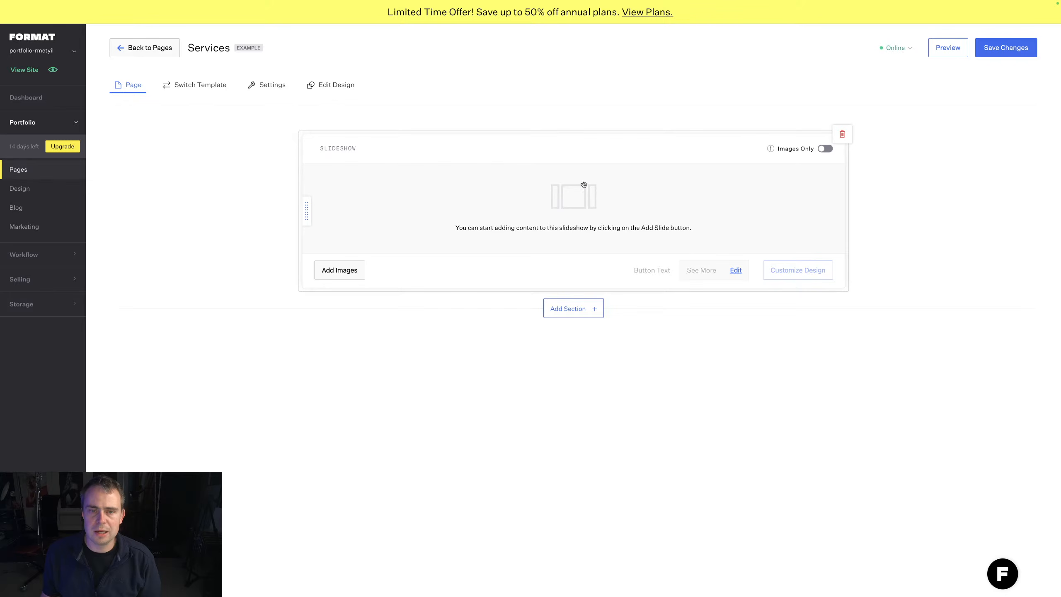
left_click(842, 134)
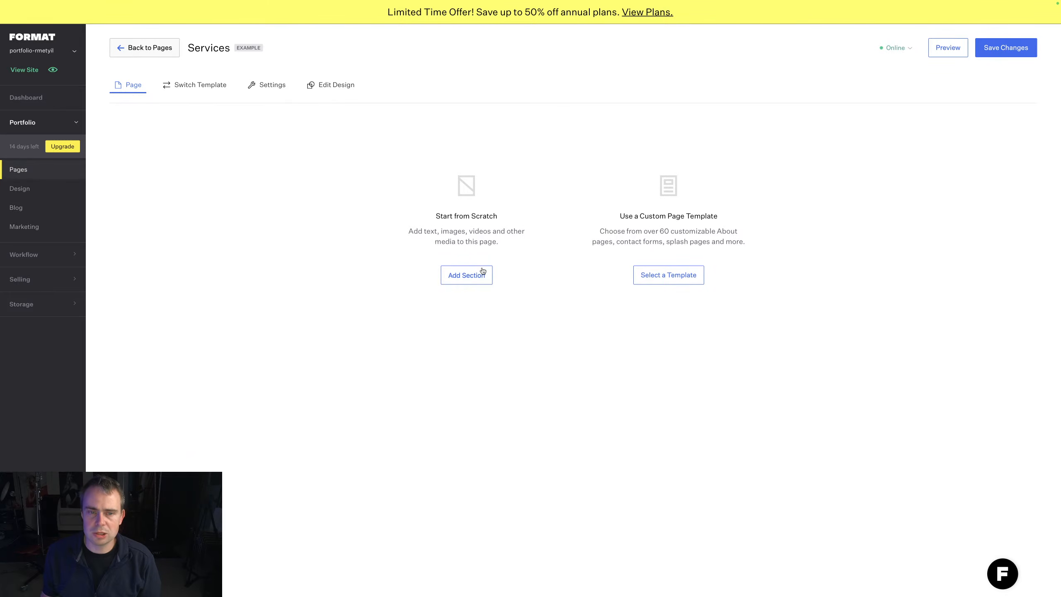
Step: Add a section of three side-by-side images with text below each to the empty Services page
left_click(468, 276)
scroll(574, 250, "down", 4)
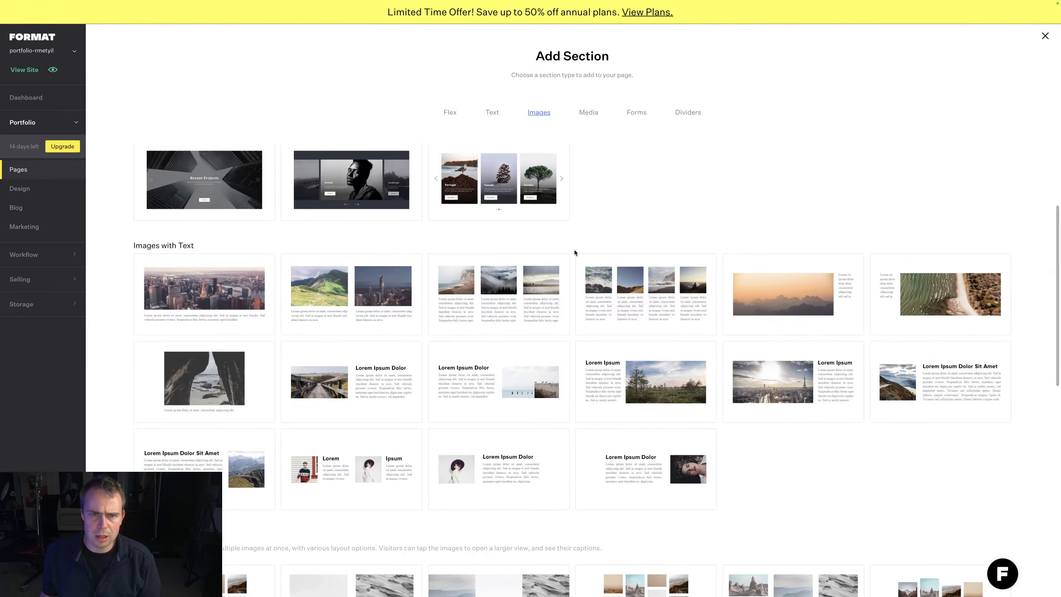
scroll(574, 250, "up", 2)
scroll(526, 255, "up", 2)
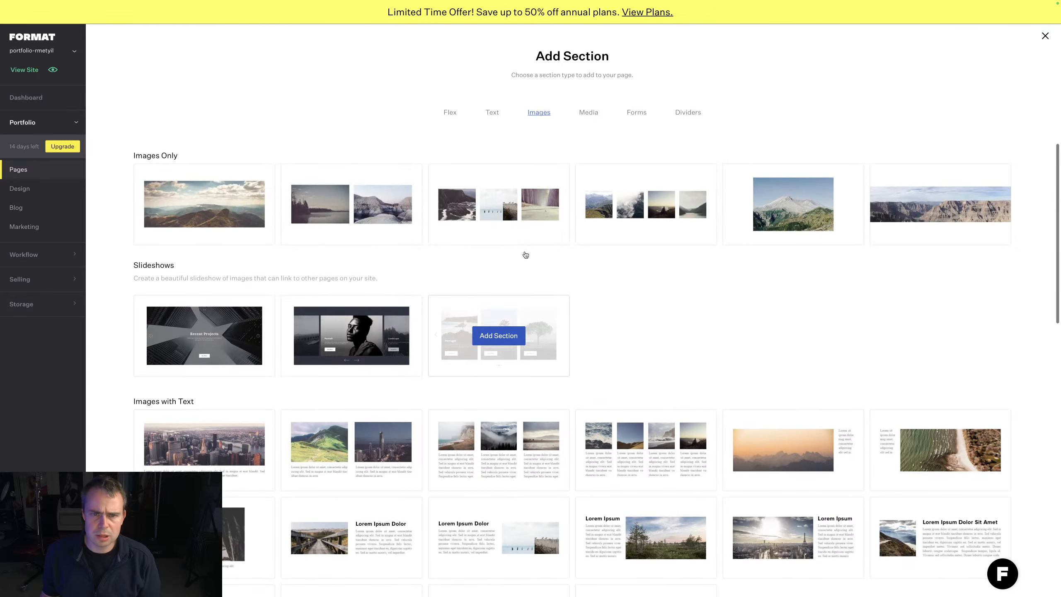
scroll(526, 221, "down", 10)
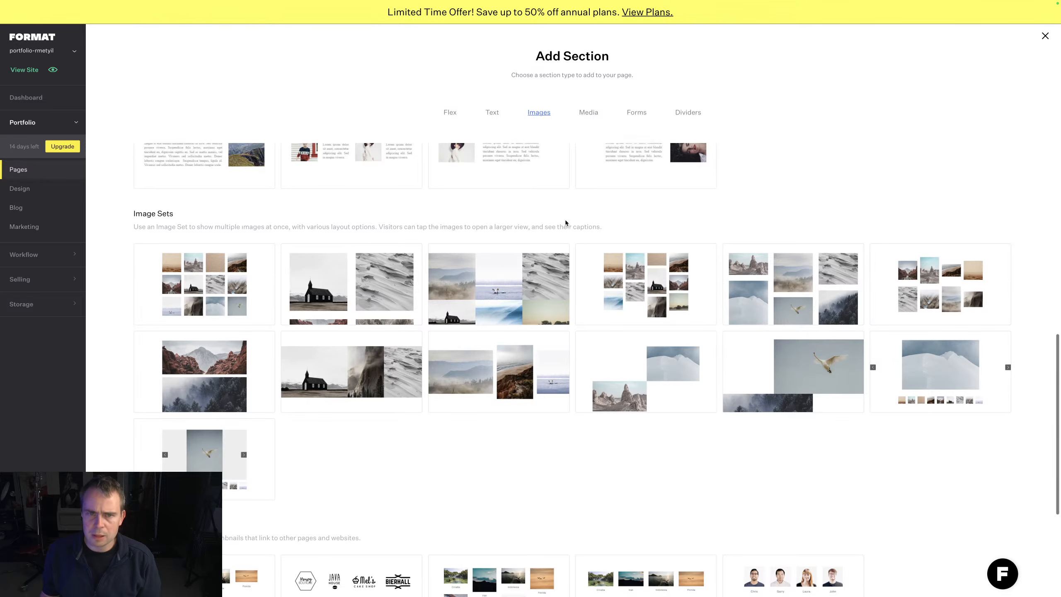
scroll(565, 219, "up", 8)
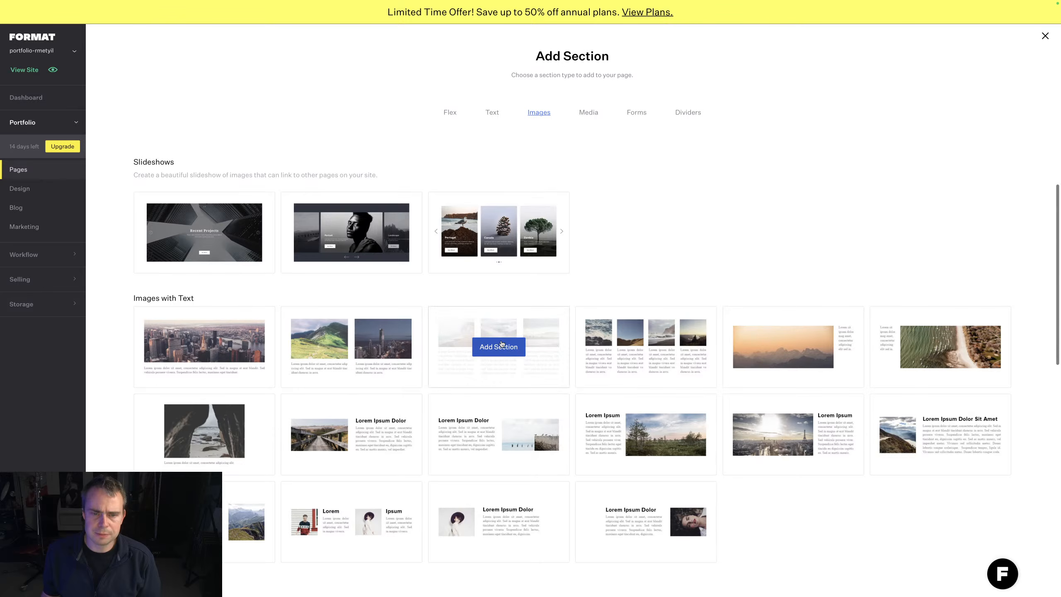
left_click(501, 345)
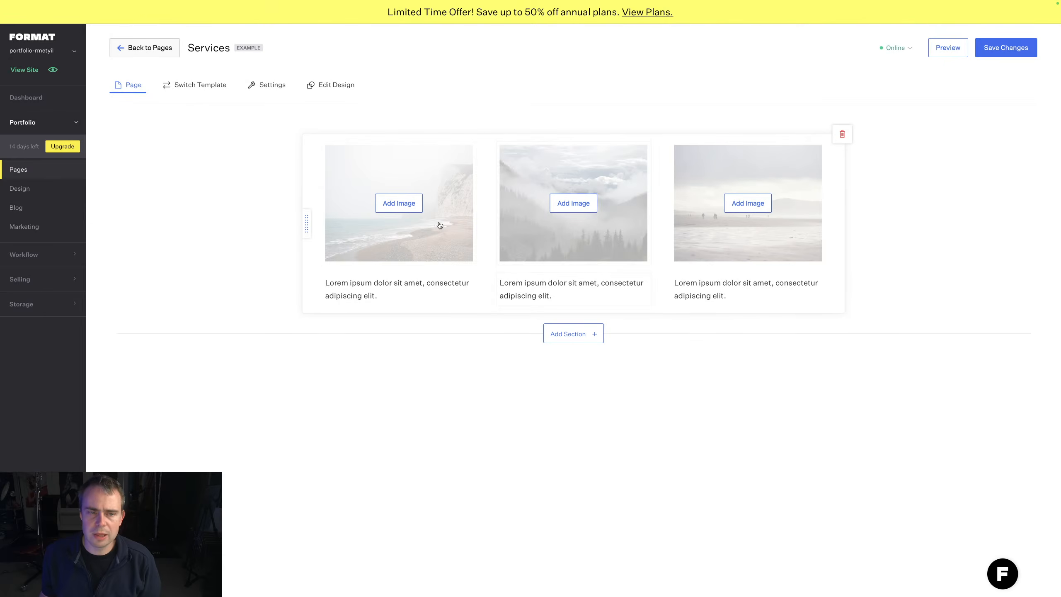
Step: Replace the placeholder text under the first image with "Fashion Photography"
left_click(363, 292)
left_click_drag(383, 290, 311, 274)
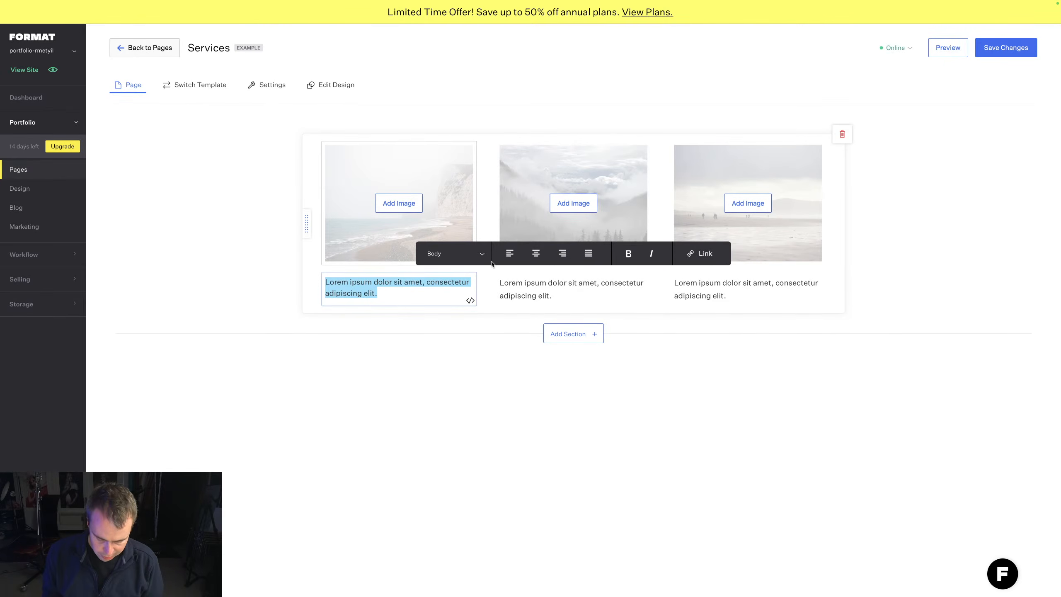
type("Fashion Phoyto")
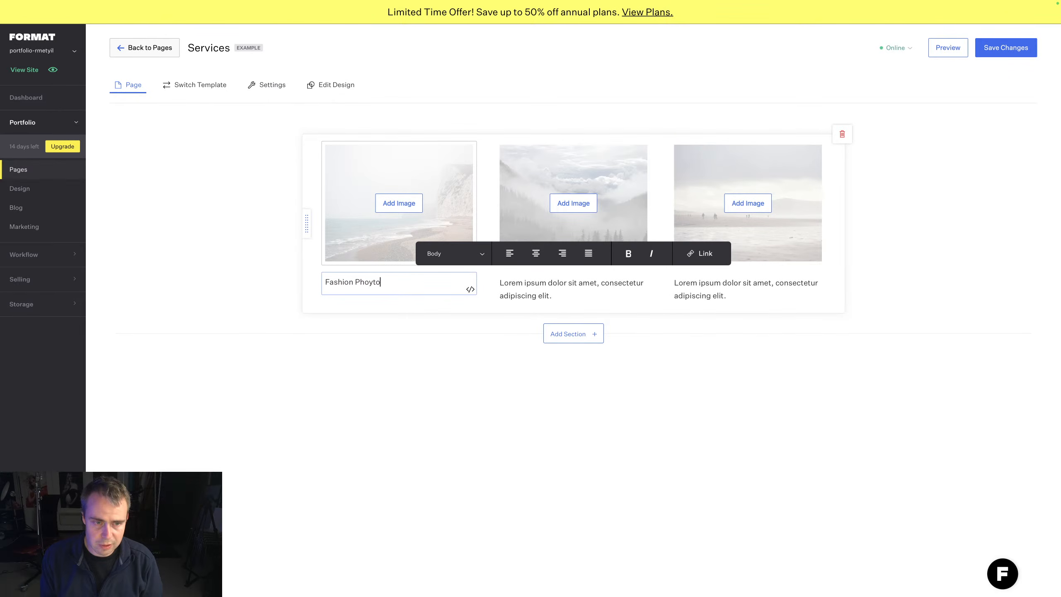
type("graphy")
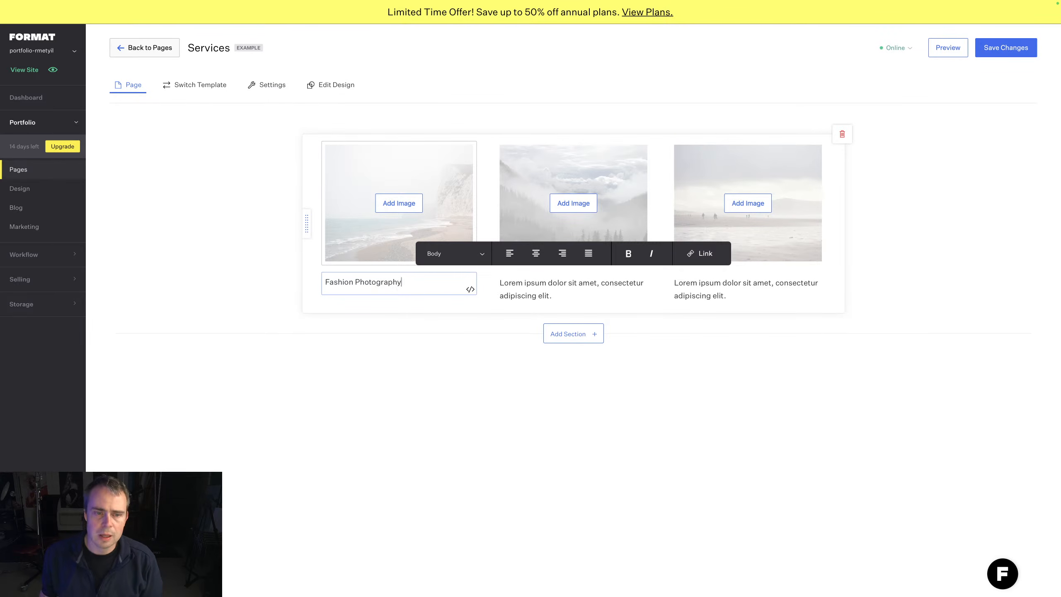
Step: Fill the first image slot with Crystal -1.jpg from the site's Portfolio page and set its crop to Original
left_click(399, 204)
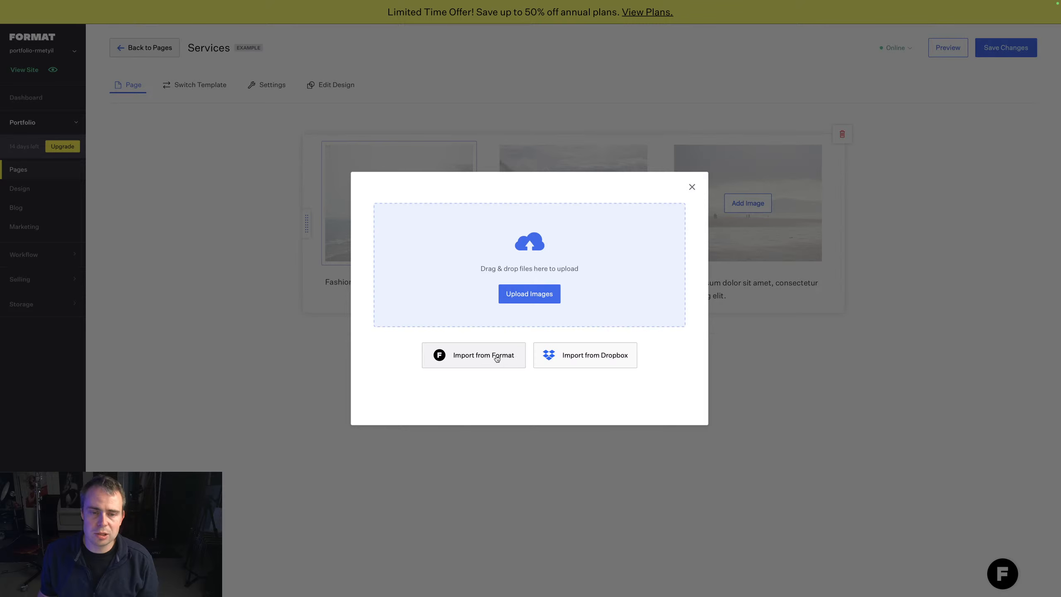
left_click(495, 357)
left_click(395, 247)
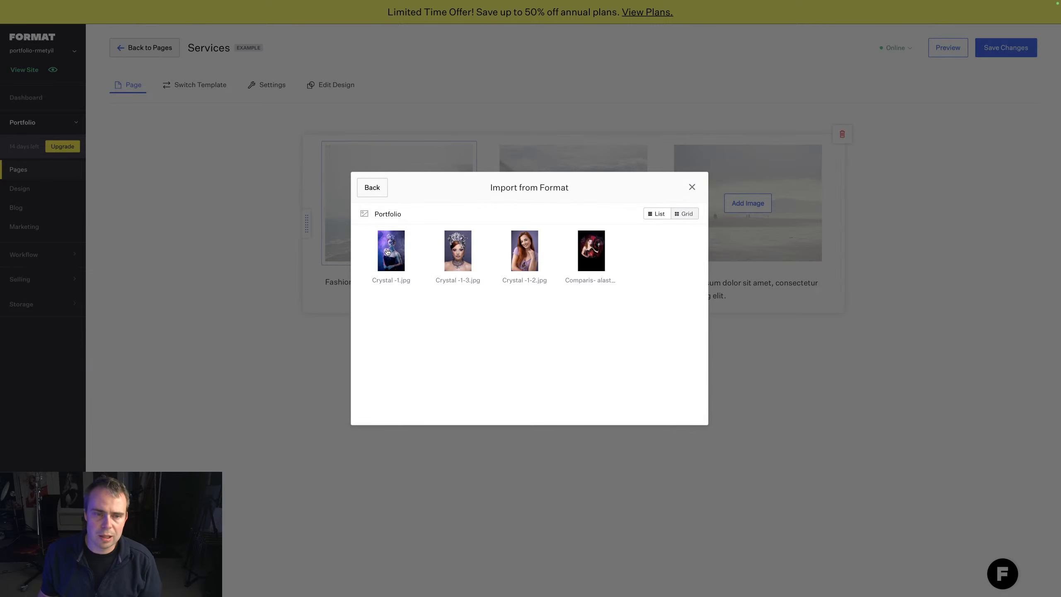
left_click(388, 252)
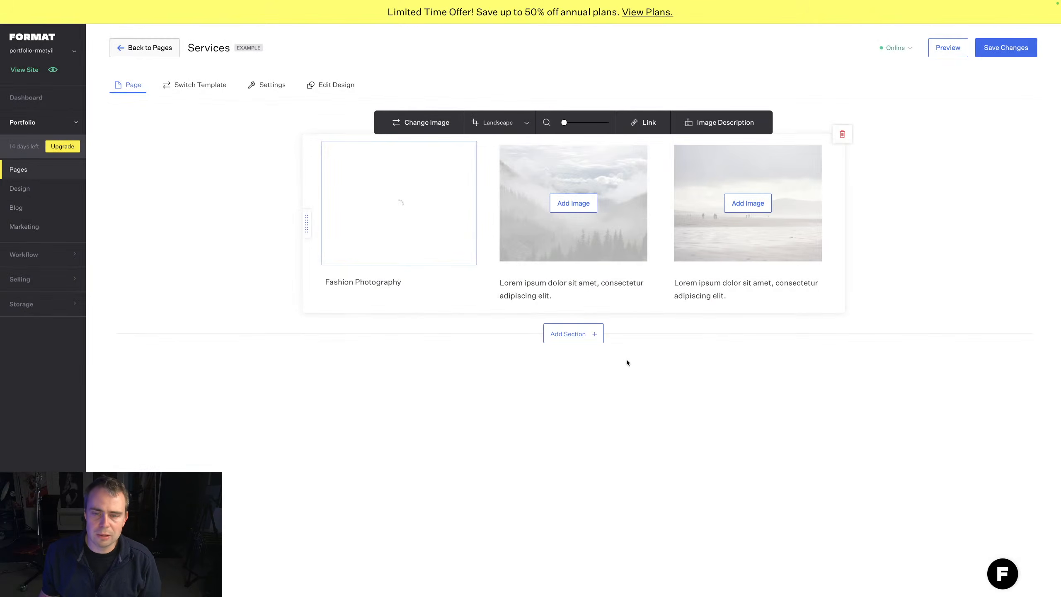
left_click(506, 121)
left_click(491, 148)
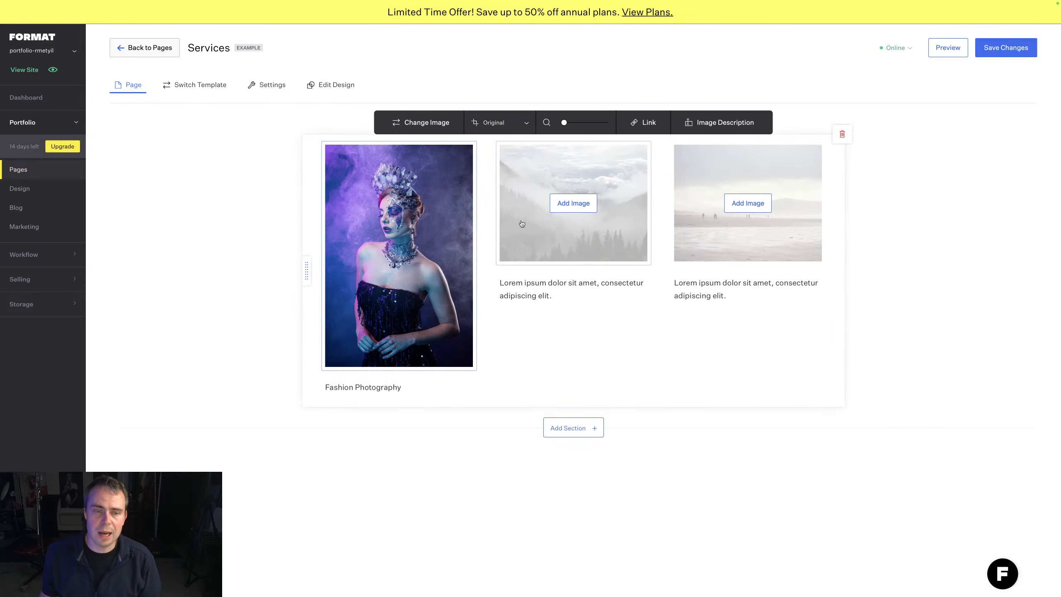
Step: Replace the placeholder text under the second image with "Beauty Photography"
left_click(566, 291)
left_click_drag(562, 293, 474, 282)
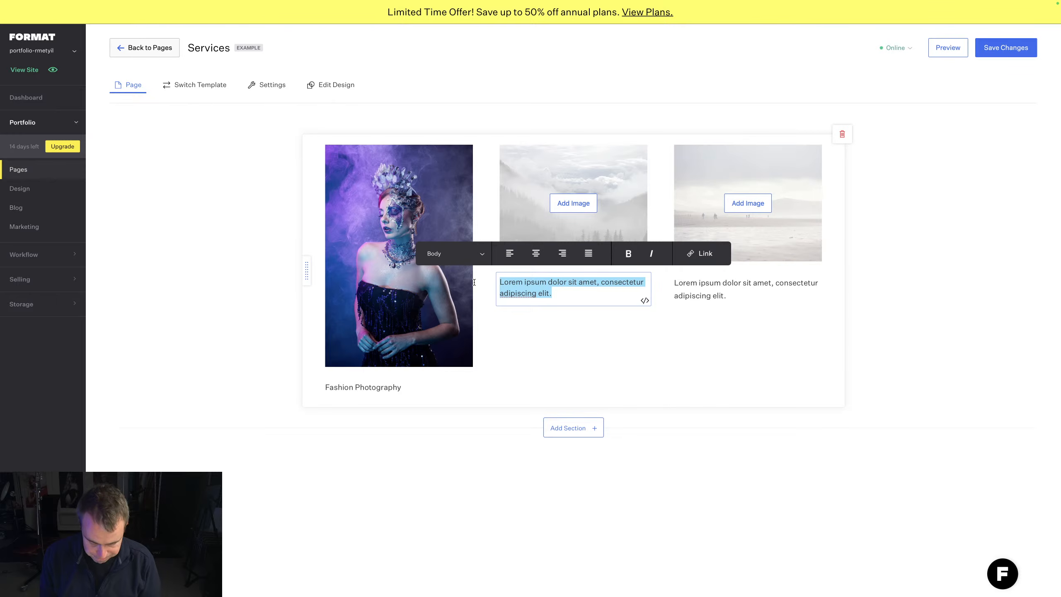
type("Beauty ")
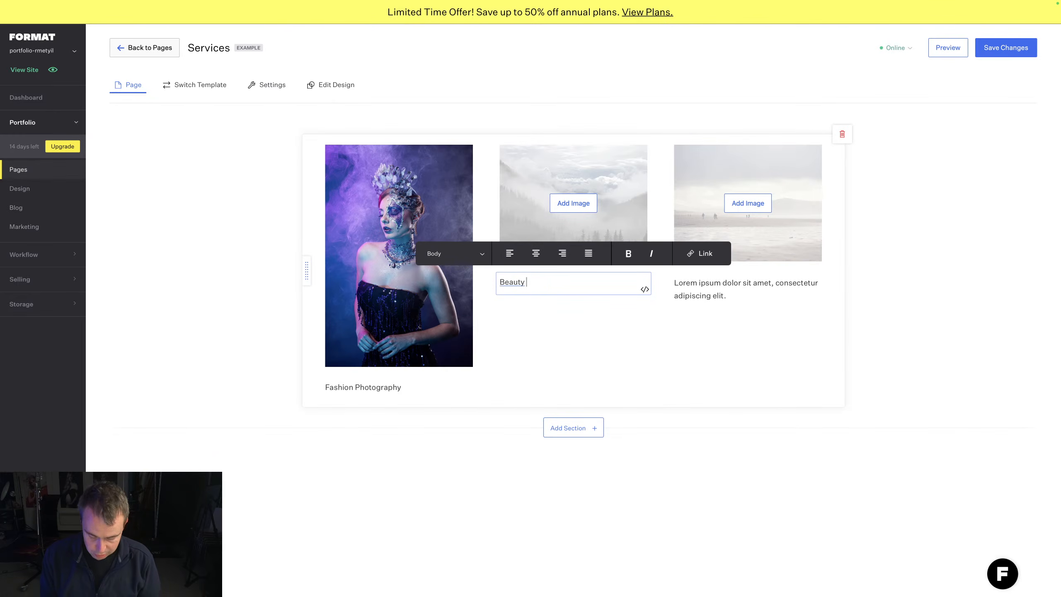
type("Photograp")
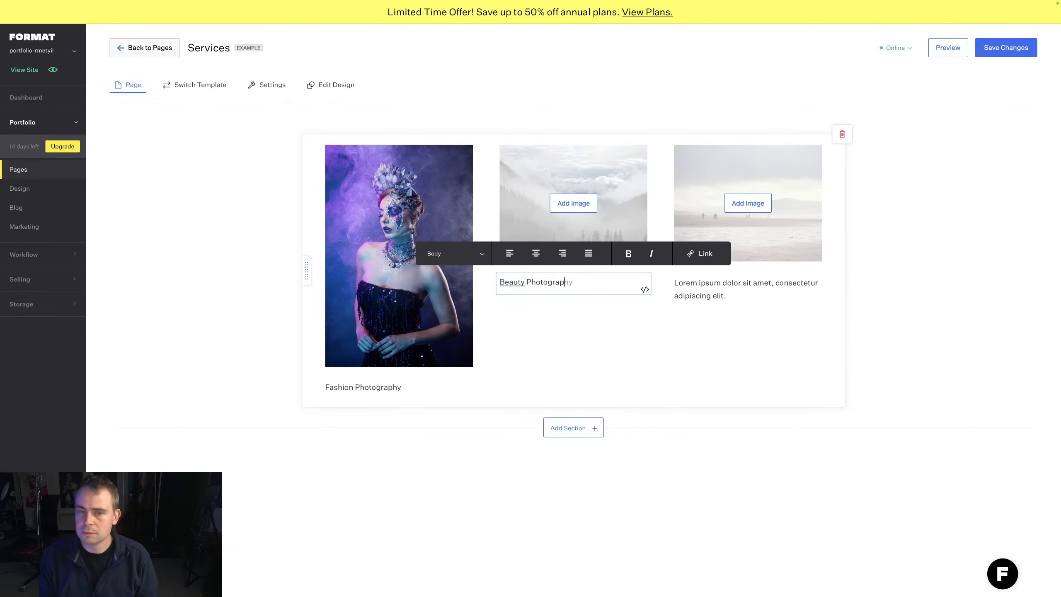
type("hy")
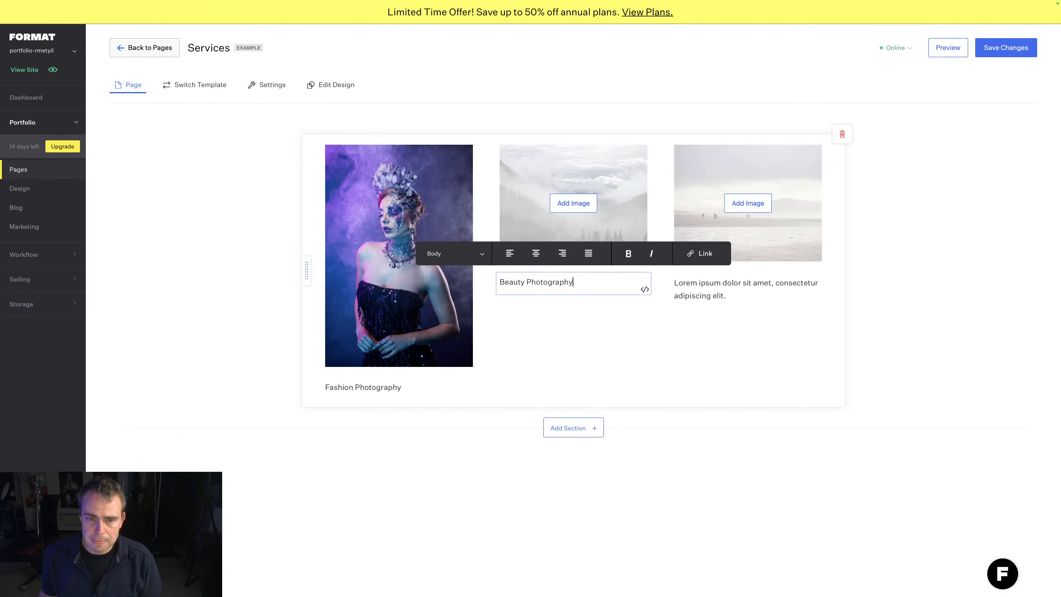
Step: Fill the second image slot with Crystal -1-2.jpg from the site's Portfolio page and set its crop to Original
left_click(578, 203)
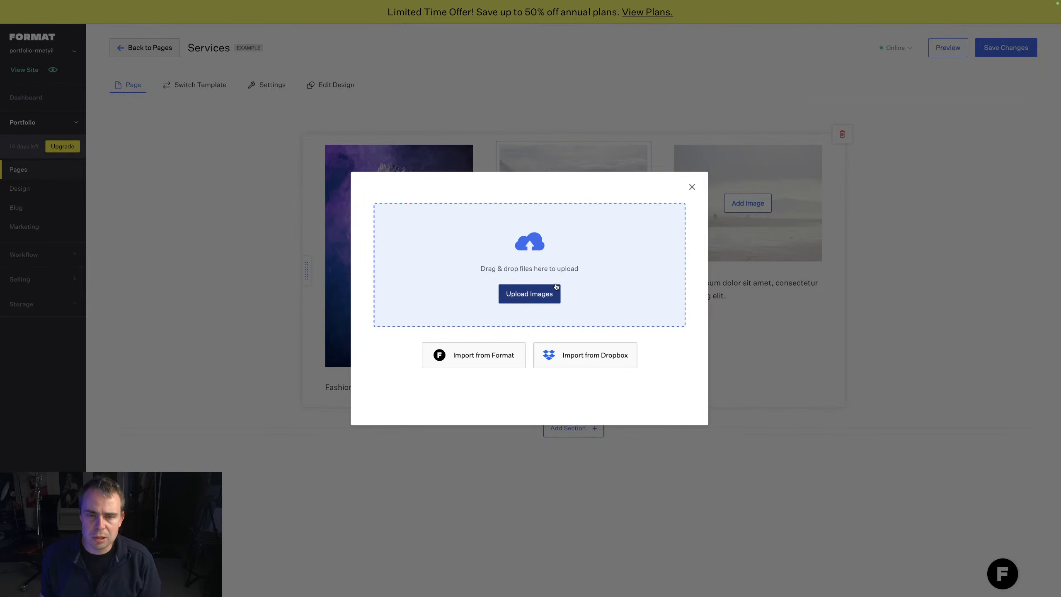
left_click(529, 293)
left_click(620, 397)
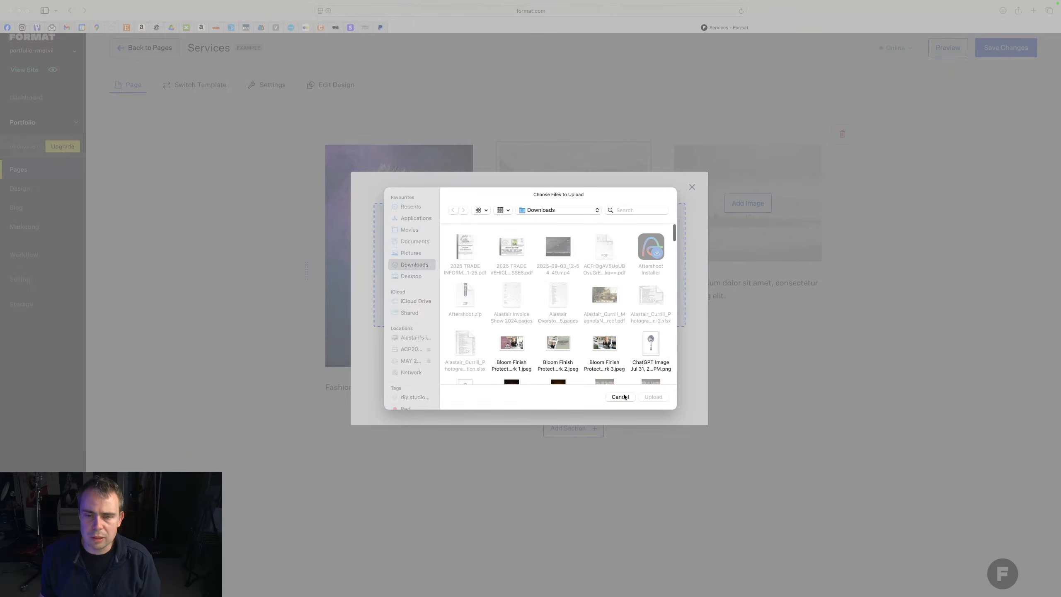
left_click(497, 363)
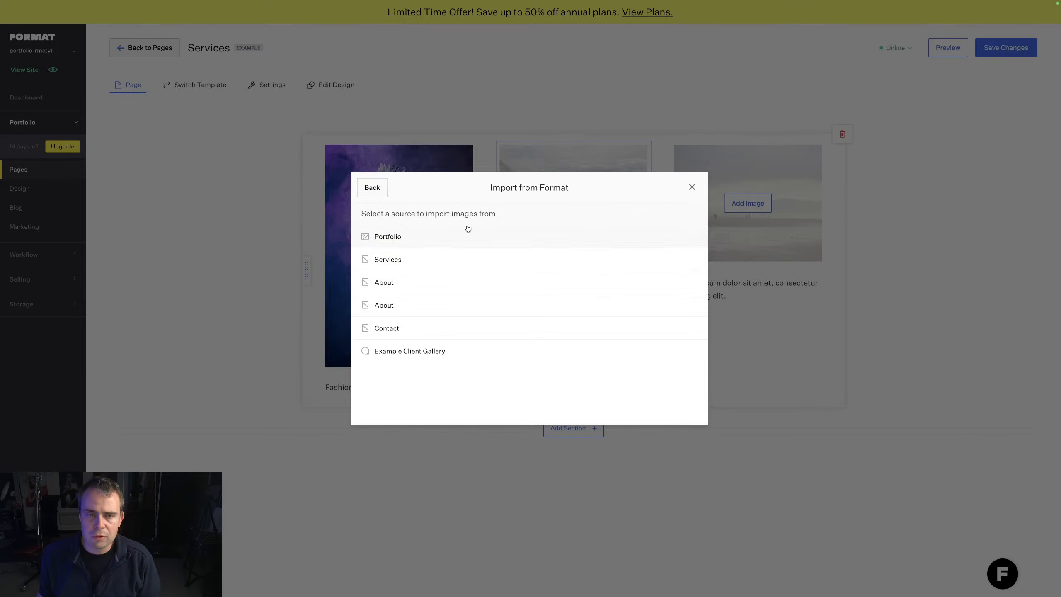
left_click(421, 241)
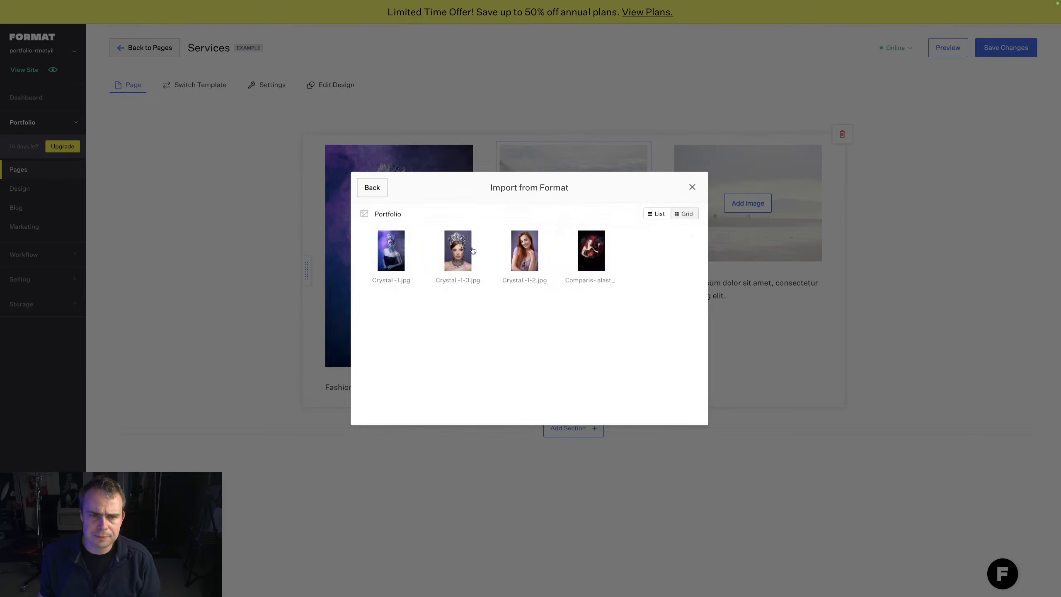
left_click(533, 250)
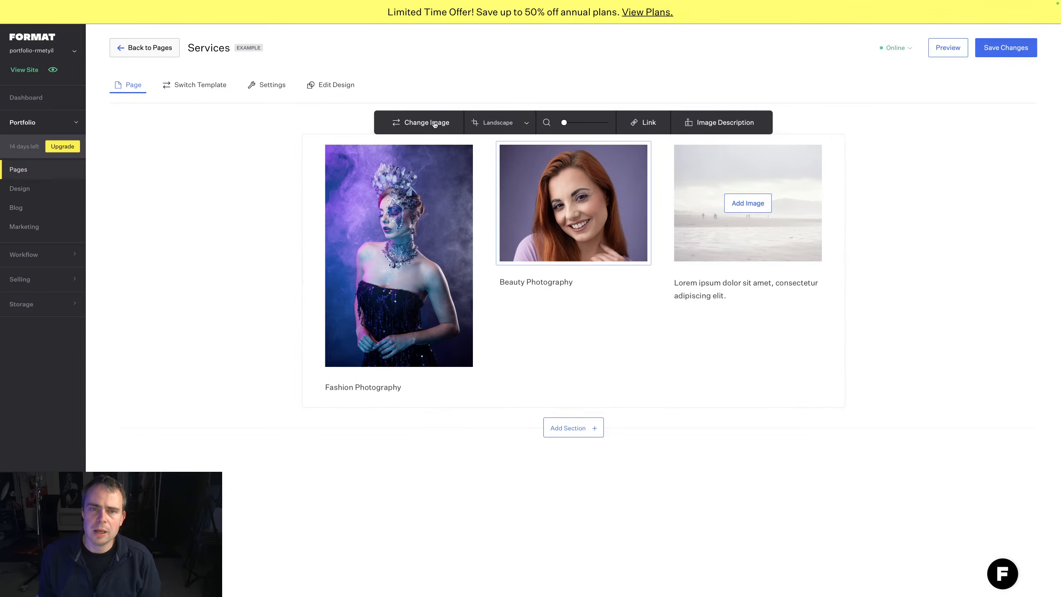
left_click(486, 123)
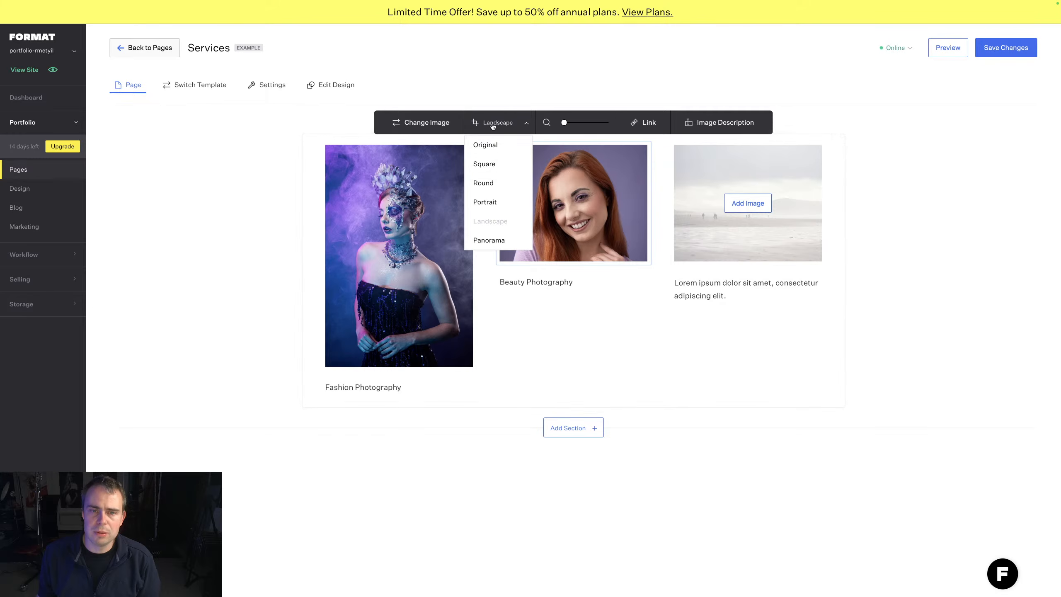
left_click(499, 146)
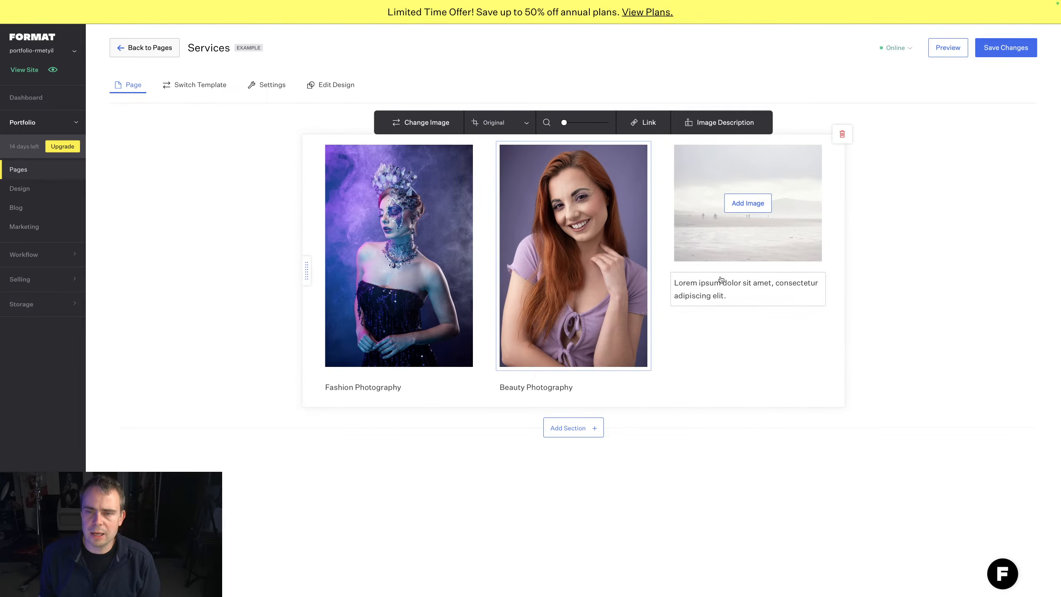
Step: Fill the third image slot with the black-and-white studio photo imported from the site's About page
left_click(756, 204)
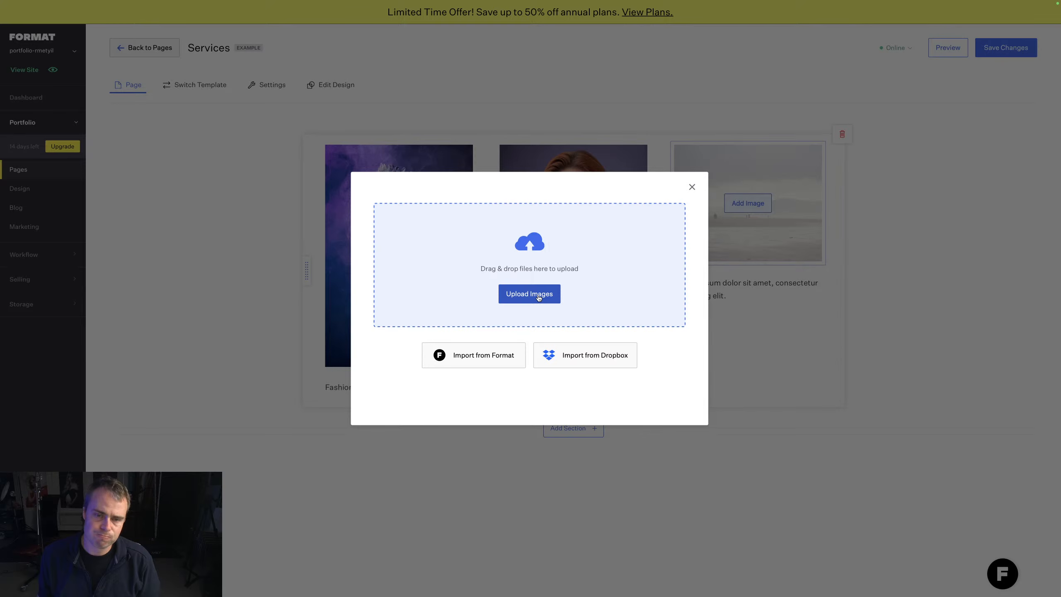
left_click(539, 298)
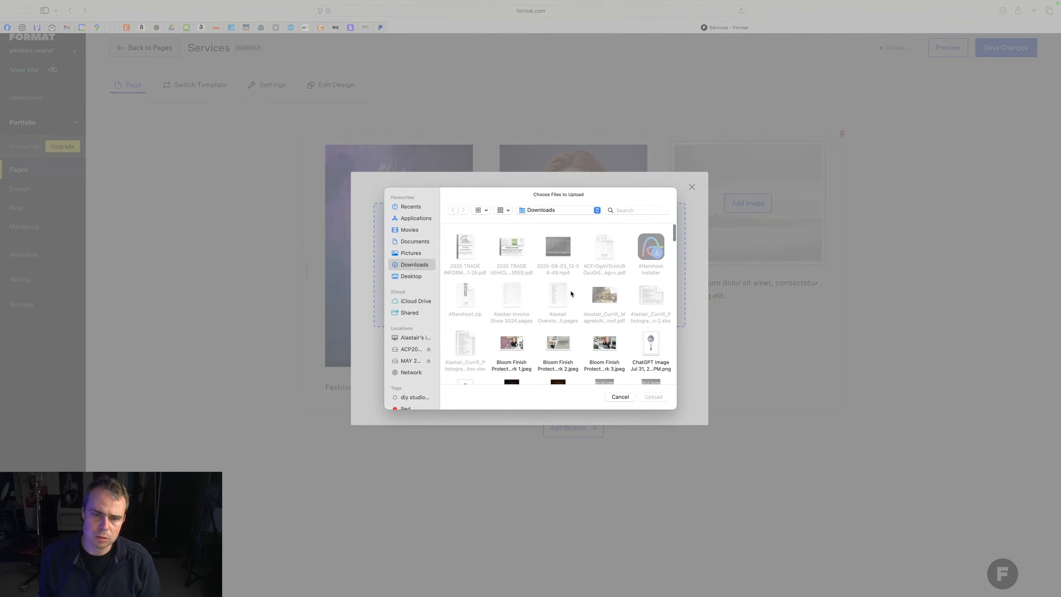
left_click(622, 398)
left_click(472, 354)
left_click(417, 255)
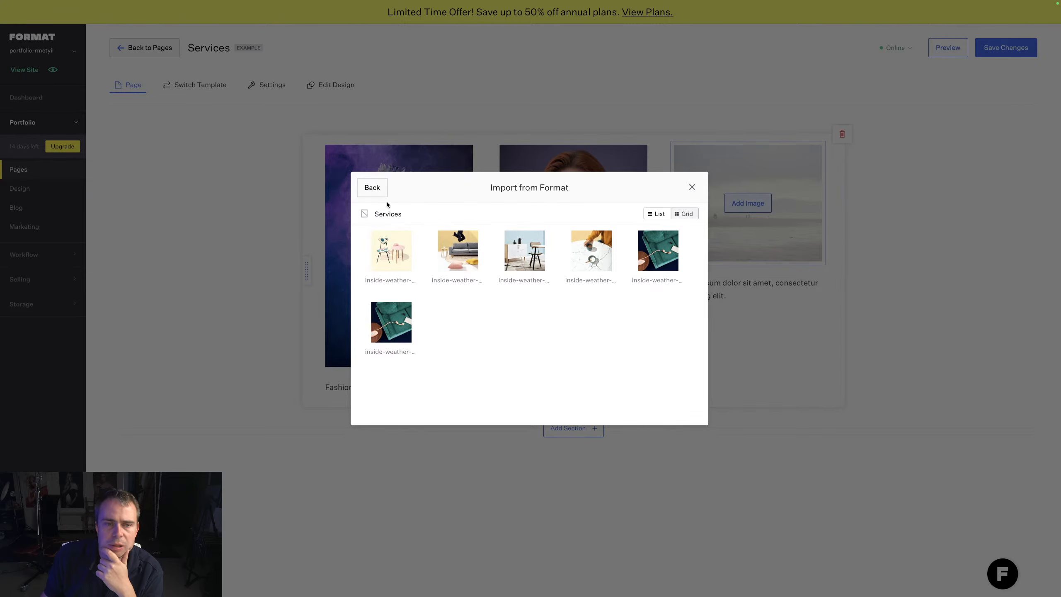
left_click(372, 188)
left_click(458, 279)
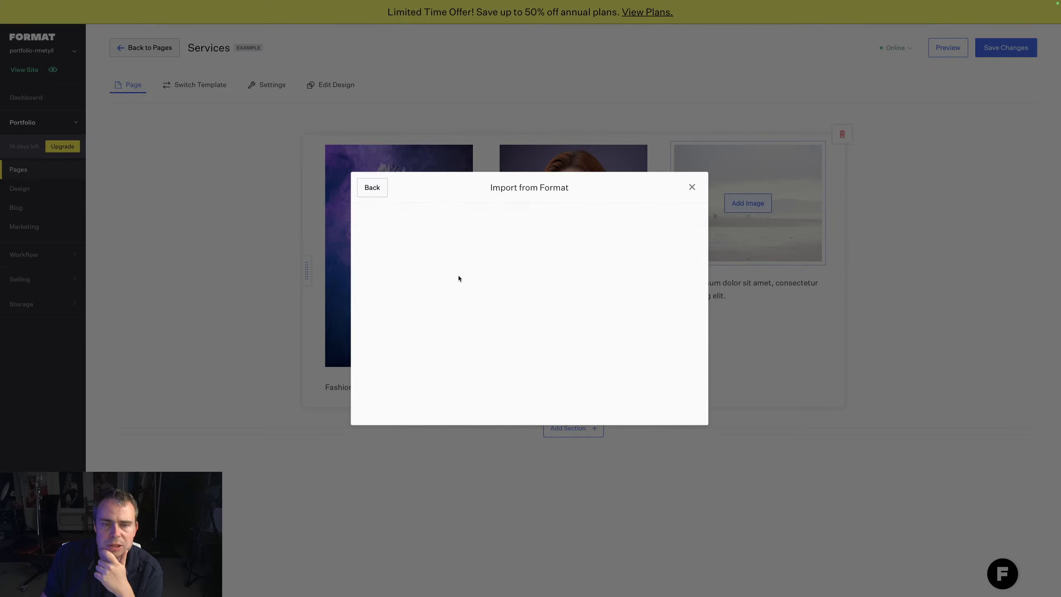
left_click(457, 251)
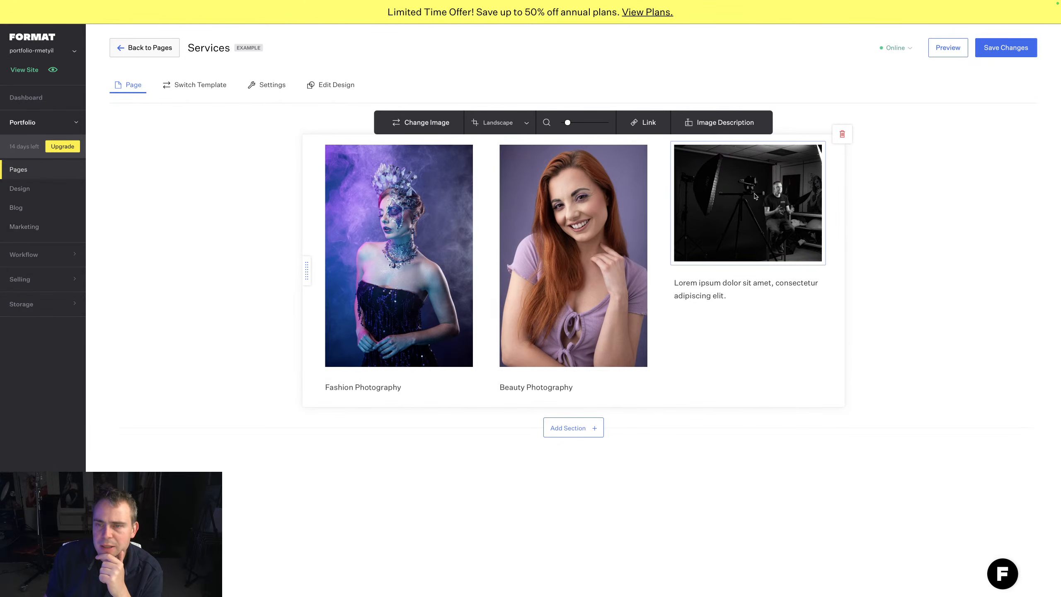
Step: Crop the studio photo to Portrait and reposition it so the camera and seated man are both in frame
left_click(496, 125)
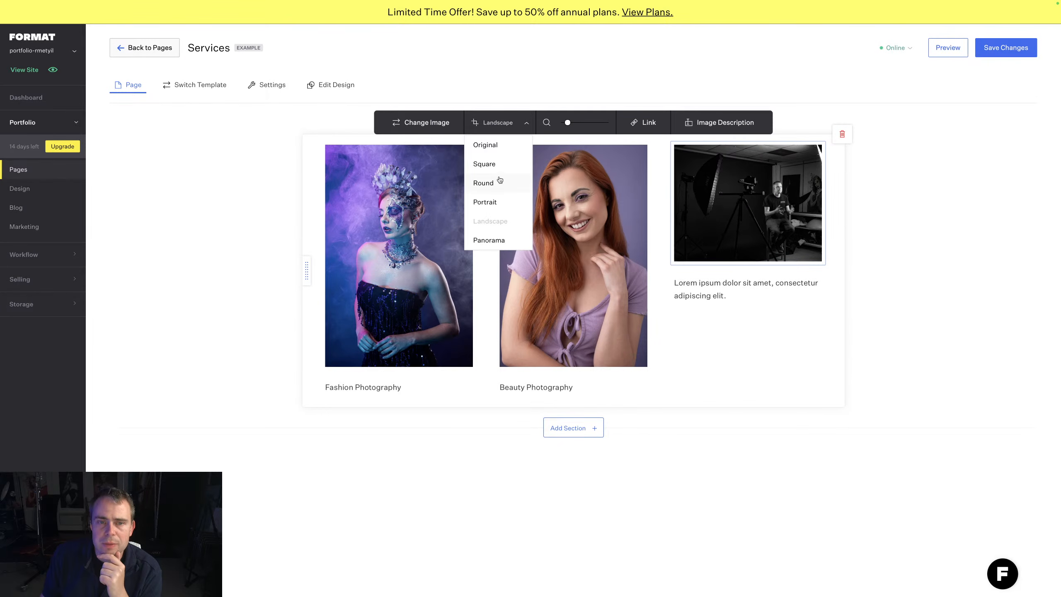
left_click(509, 208)
left_click_drag(772, 221, 687, 228)
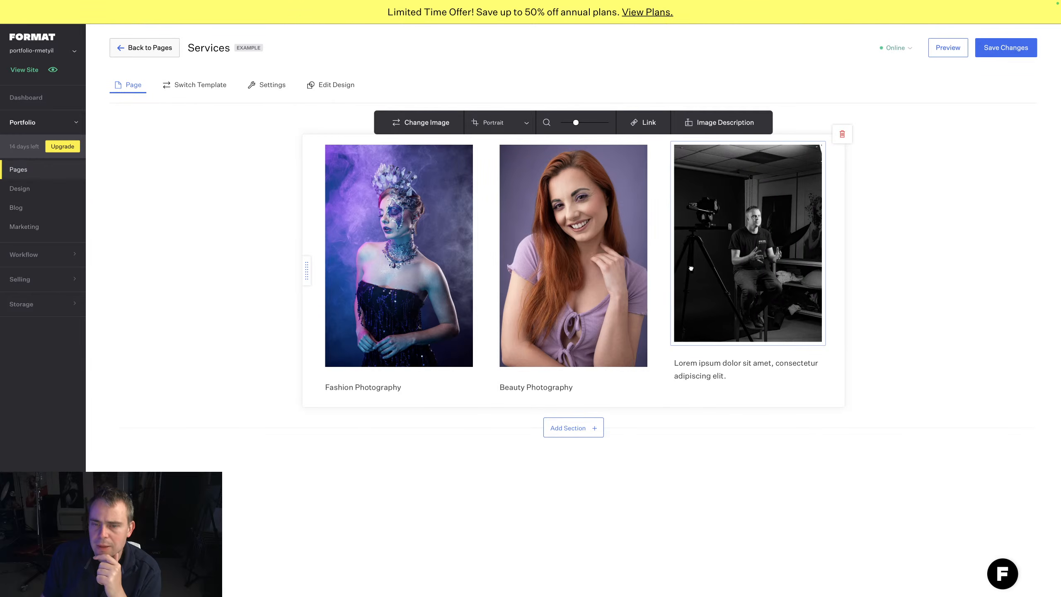
Step: Replace the placeholder text under the third image with "Studio Hire" and save the Services page
left_click(709, 378)
key("ctrl+a")
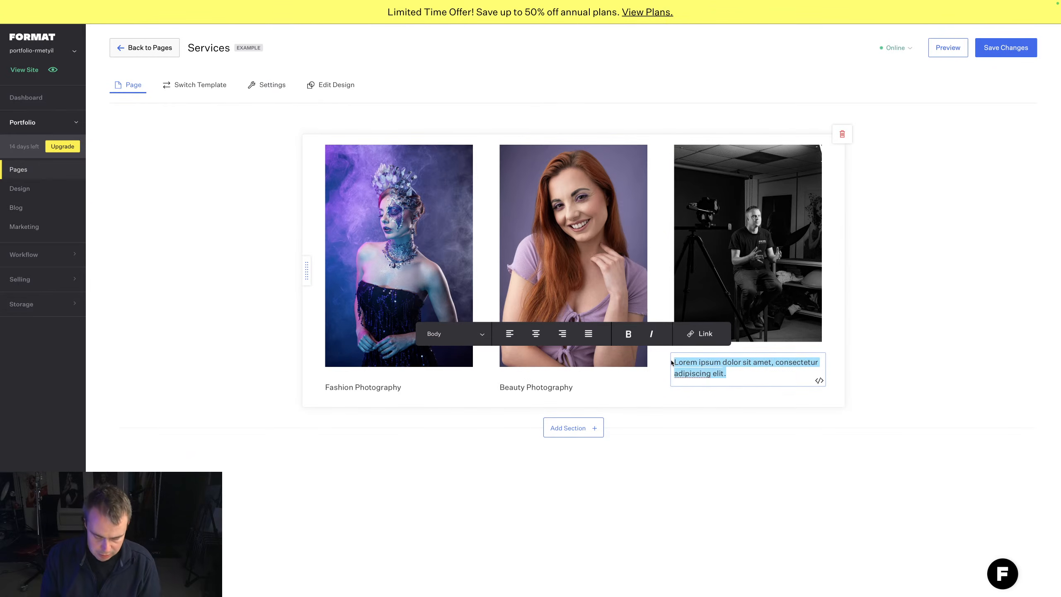
type("Studio Hire")
left_click(1006, 47)
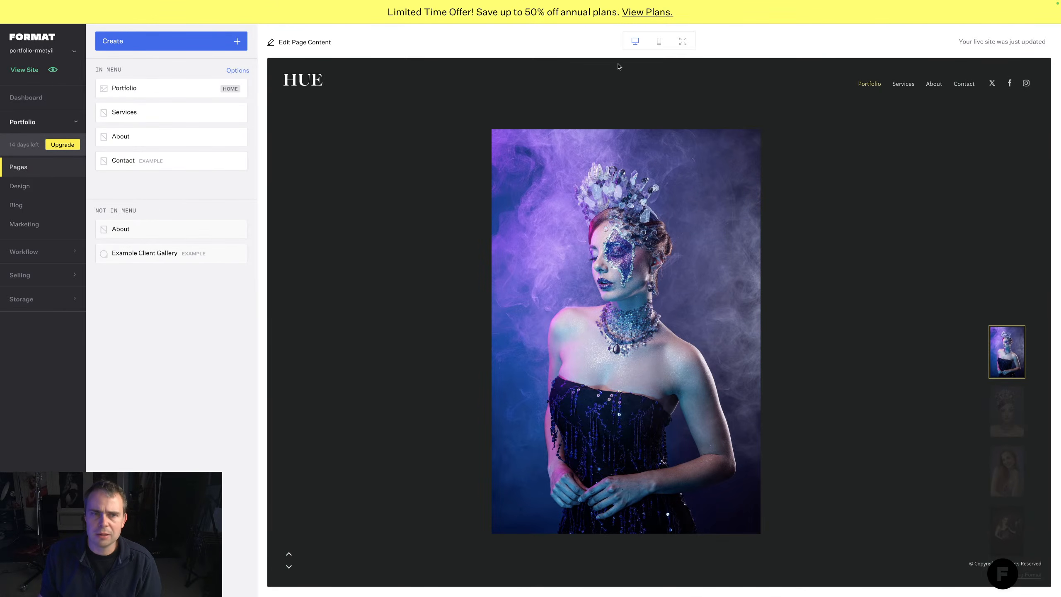
Step: Look through the Portfolio images in the site preview and open the rebuilt Services page there
scroll(620, 67, "down", 15)
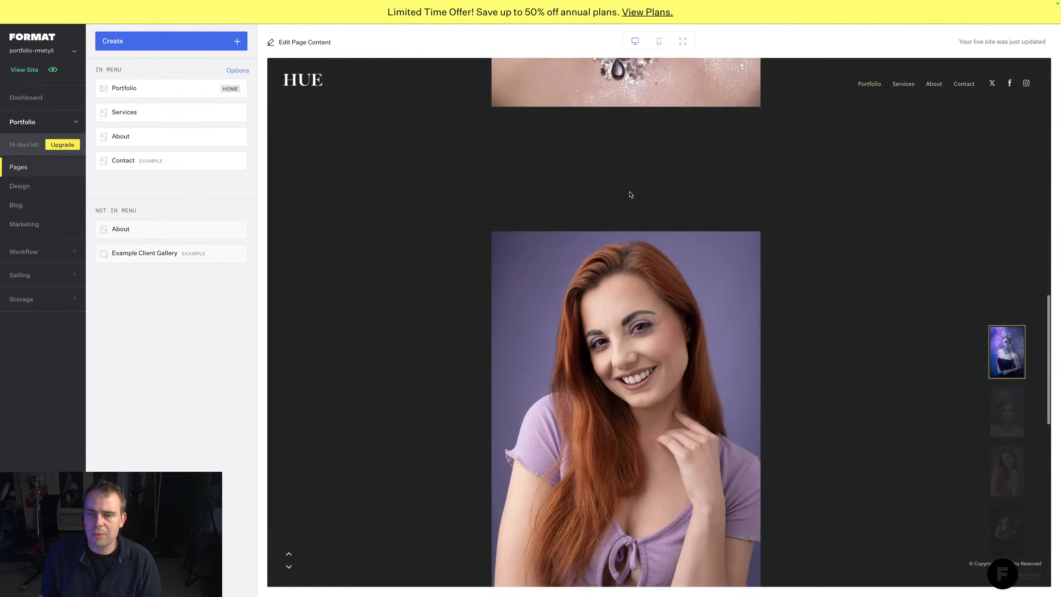
scroll(631, 195, "down", 15)
scroll(631, 195, "up", 4)
scroll(631, 195, "up", 12)
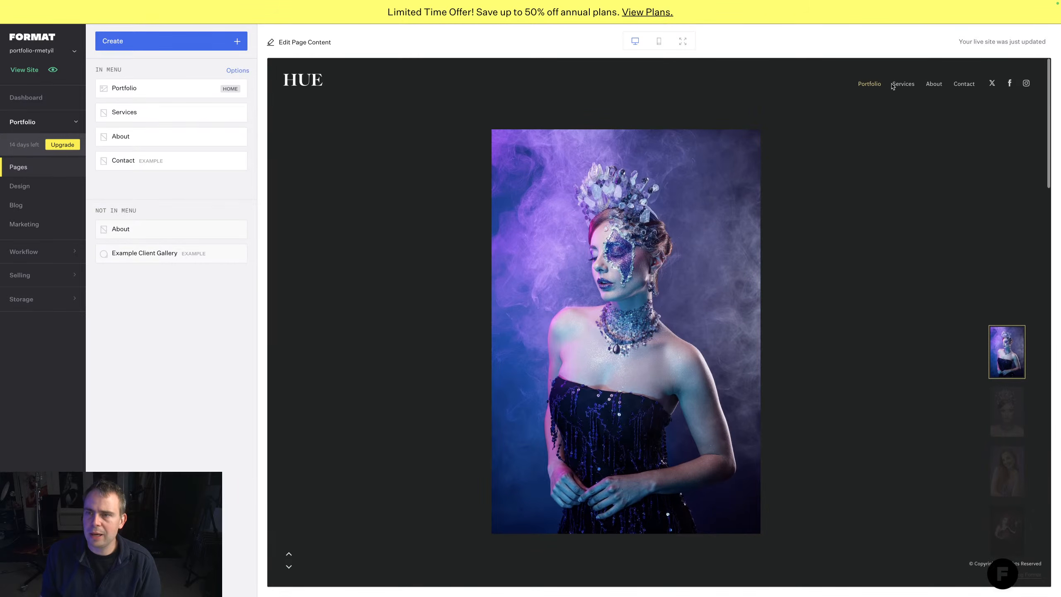
left_click(901, 85)
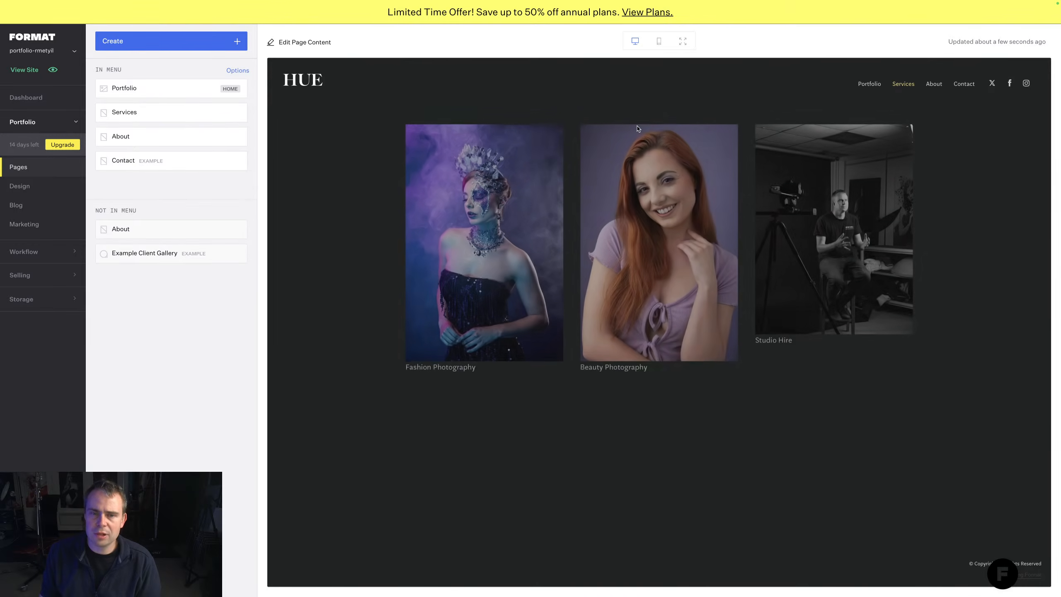
Step: Check the rebuilt Services page in the site preview and open the Contact page there
left_click_drag(445, 363, 389, 361)
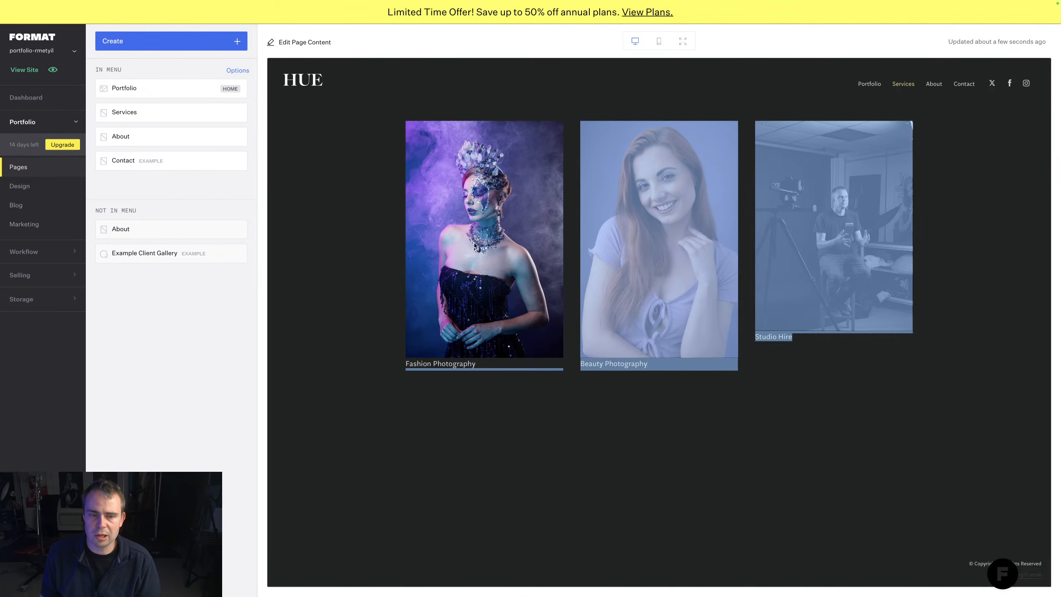
left_click(750, 390)
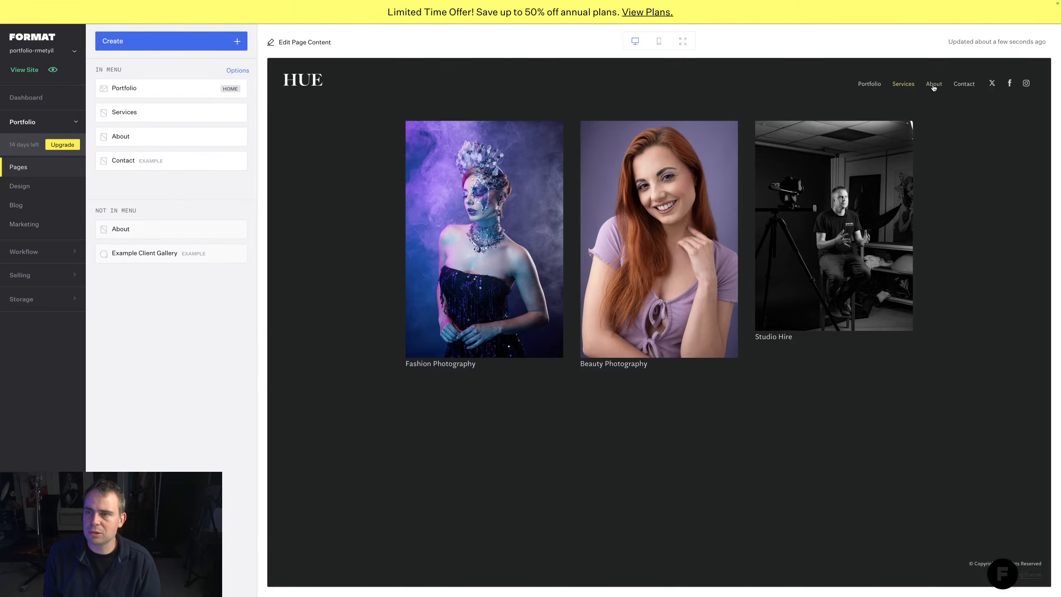
left_click(767, 123)
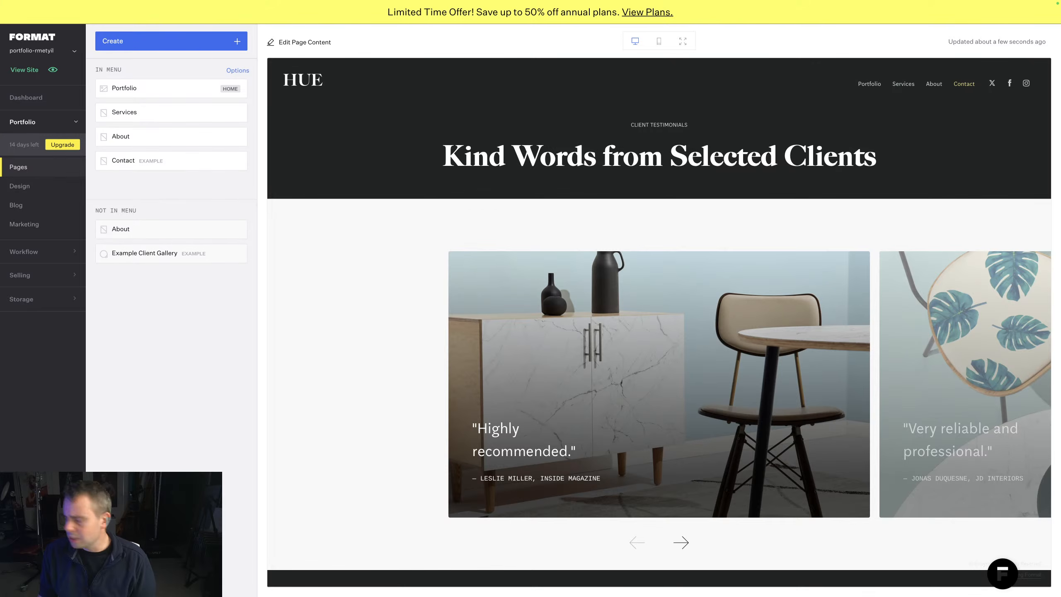
Step: Open the example Contact page for editing and delete all its template sections, including the testimonial slideshow, contact form and mailing list
left_click(220, 160)
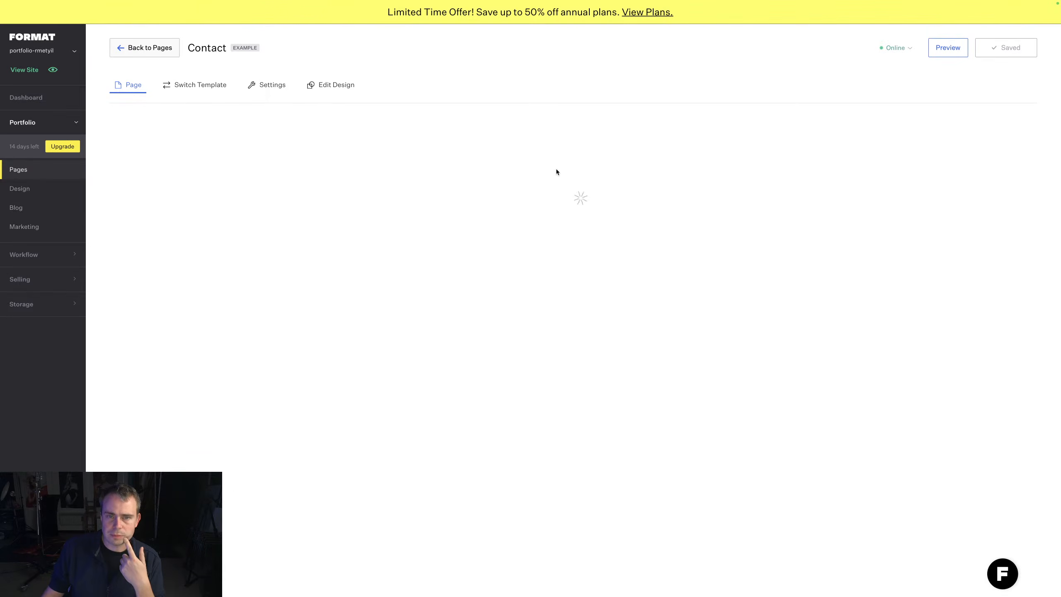
left_click(842, 135)
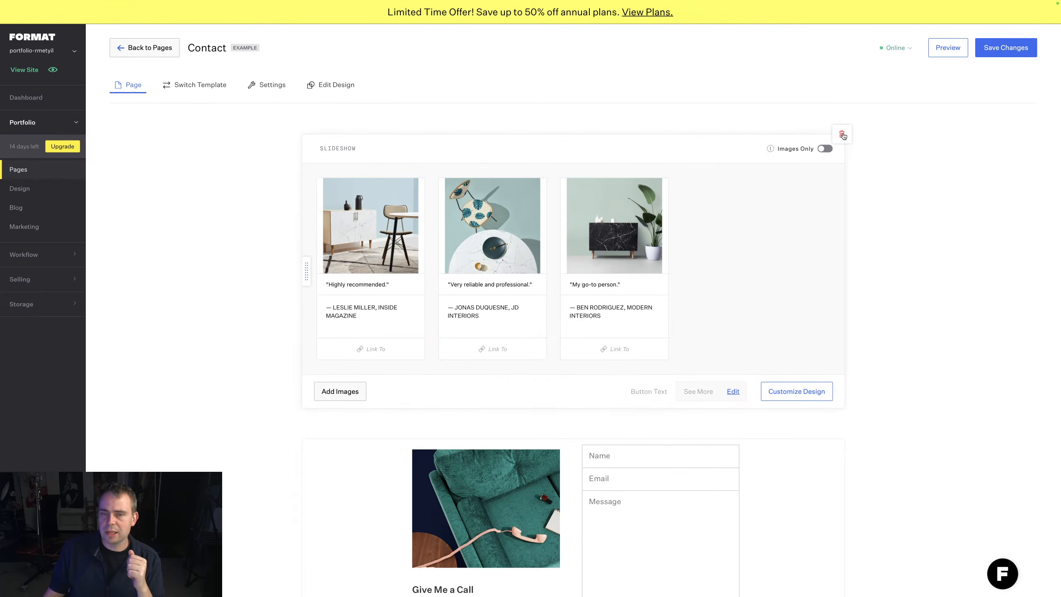
left_click(842, 135)
left_click(840, 134)
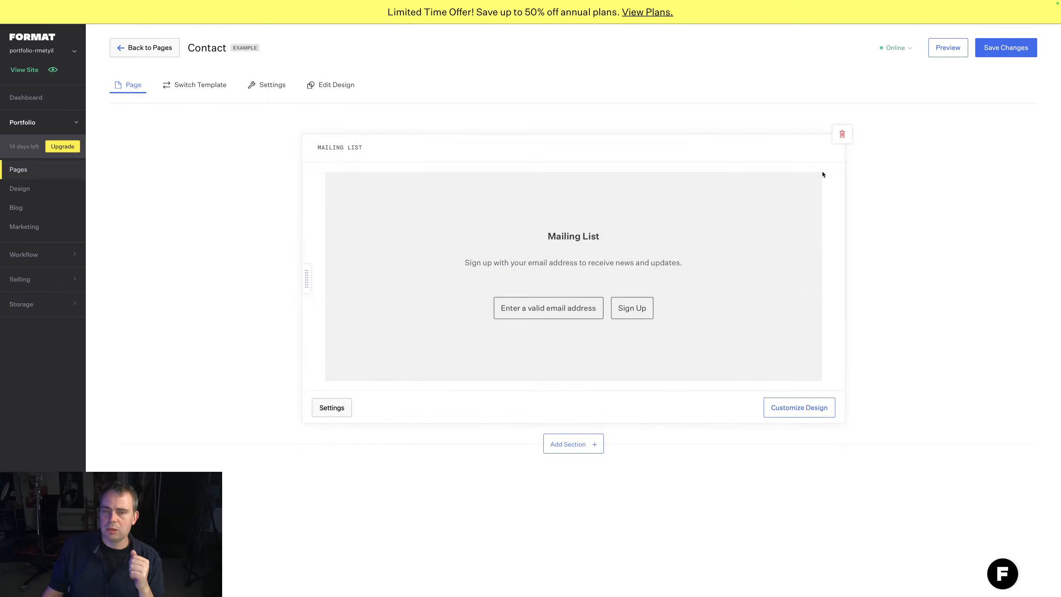
left_click(842, 136)
Step: Add a heading-only text section to the empty Contact page and change its placeholder to "Contact Us"
left_click(467, 274)
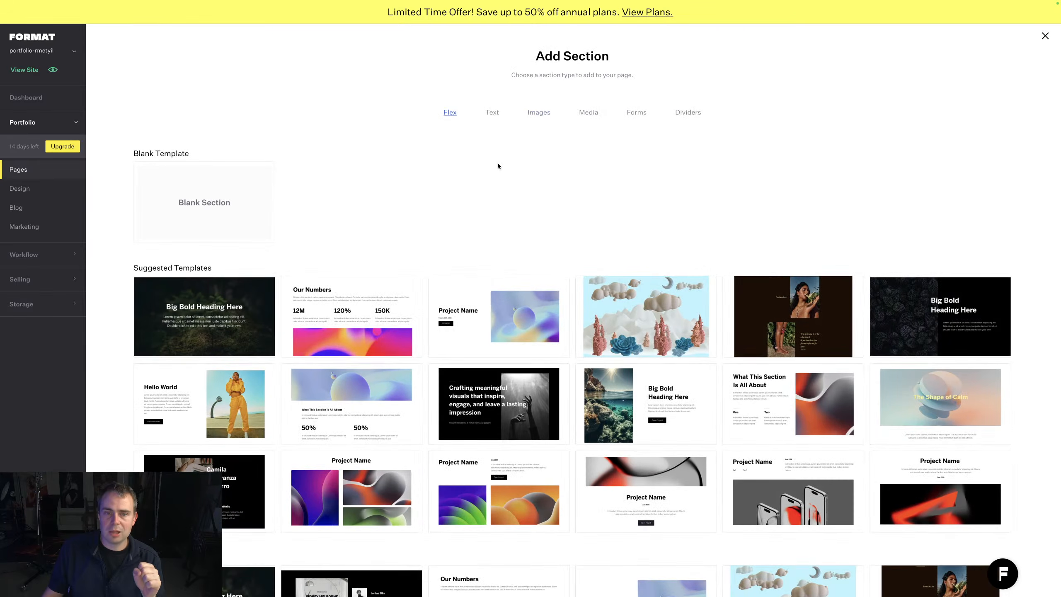
left_click(495, 113)
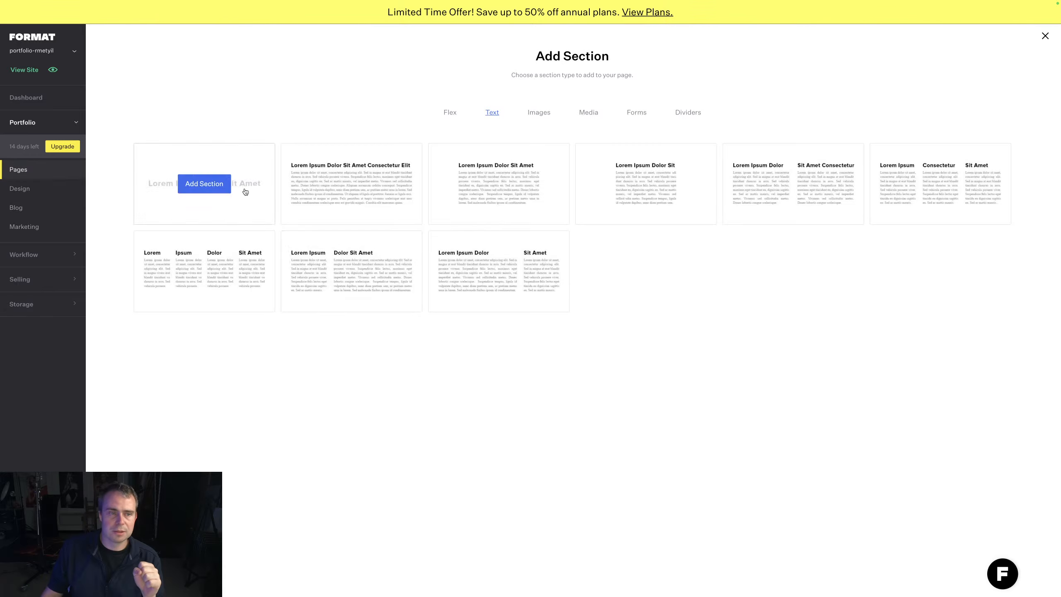
left_click(205, 184)
left_click(554, 158)
left_click_drag(624, 158, 417, 149)
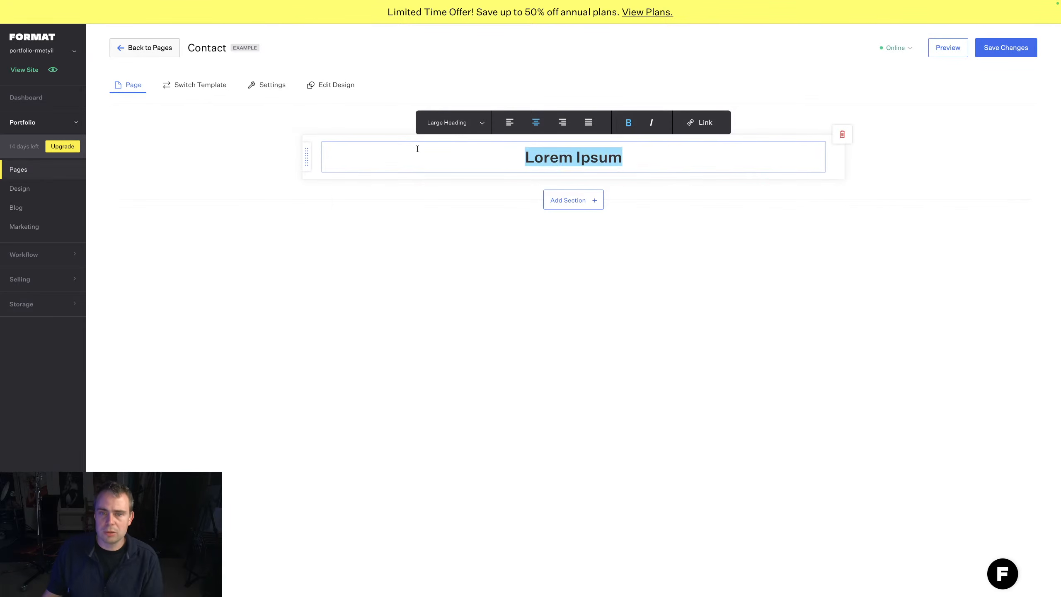
type("Contact P")
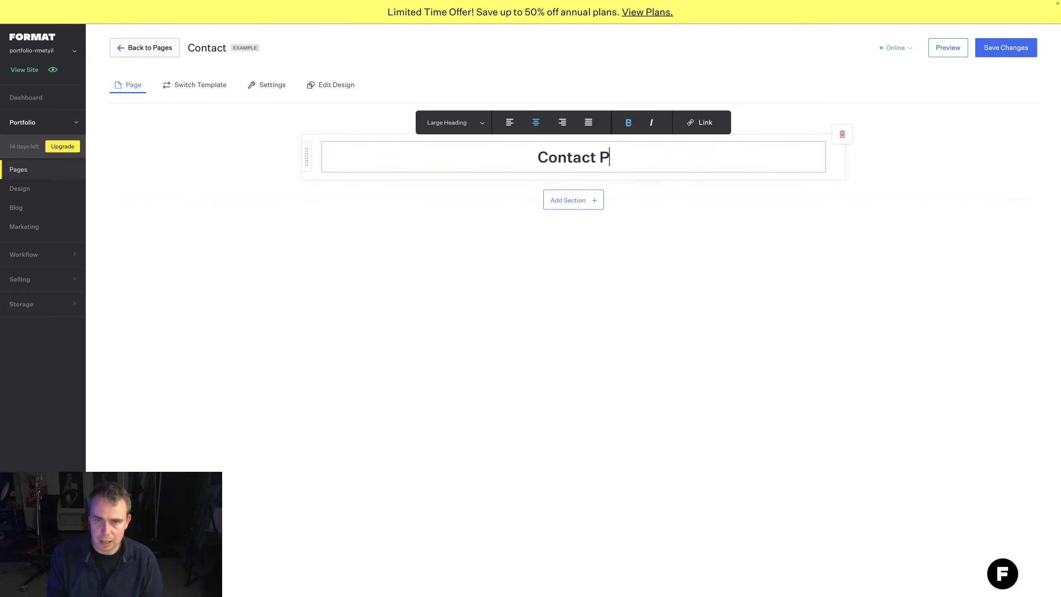
key("BackSpace")
type("Us")
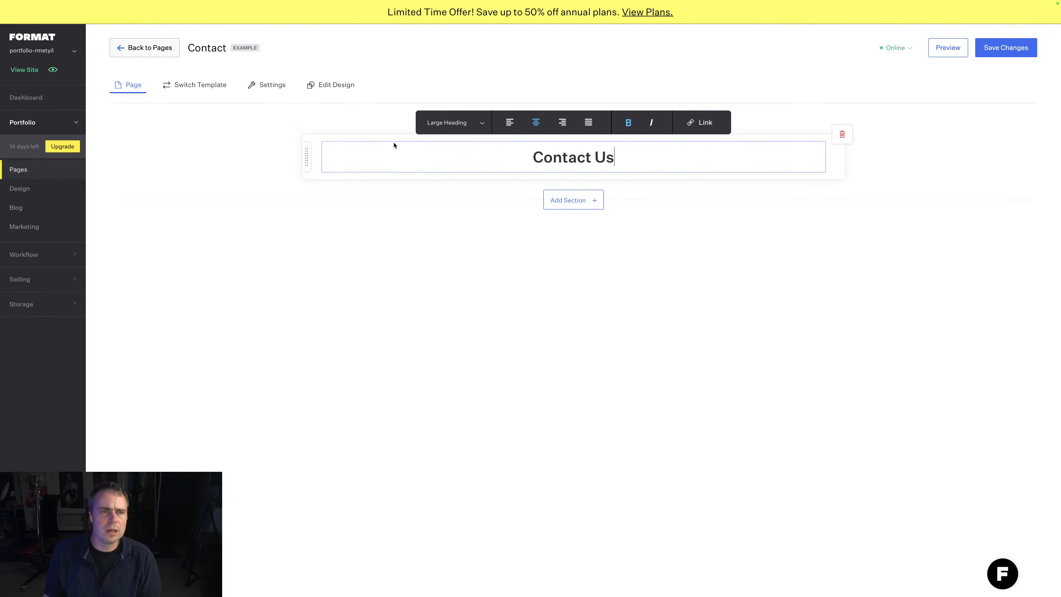
Step: Add a contact form section with a heading and text block beside the form below the "Contact Us" heading
left_click(580, 201)
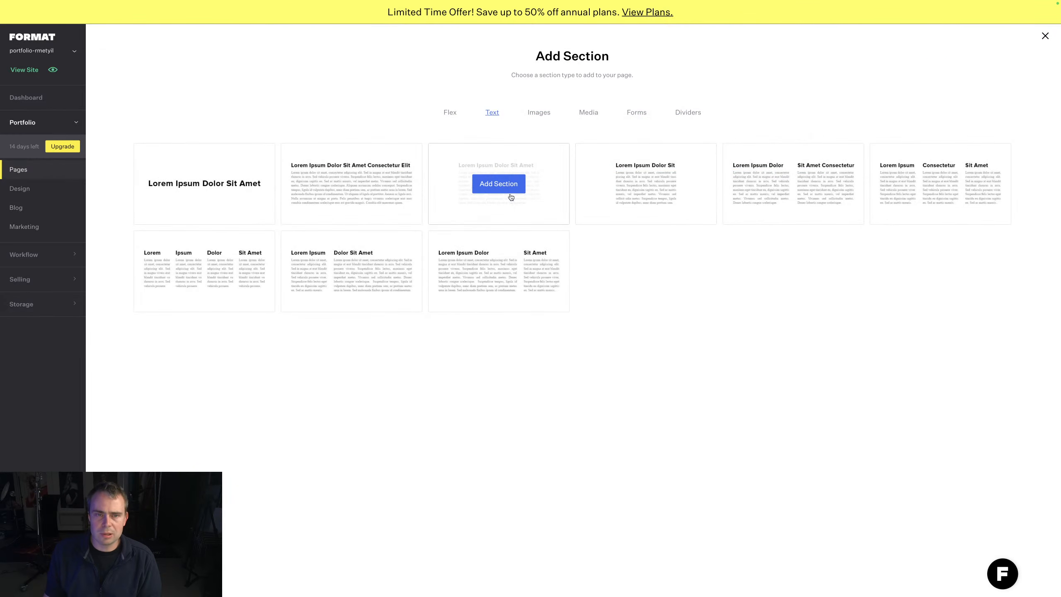
left_click(540, 120)
scroll(485, 335, "down", 10)
scroll(543, 251, "up", 6)
left_click(595, 121)
left_click(635, 112)
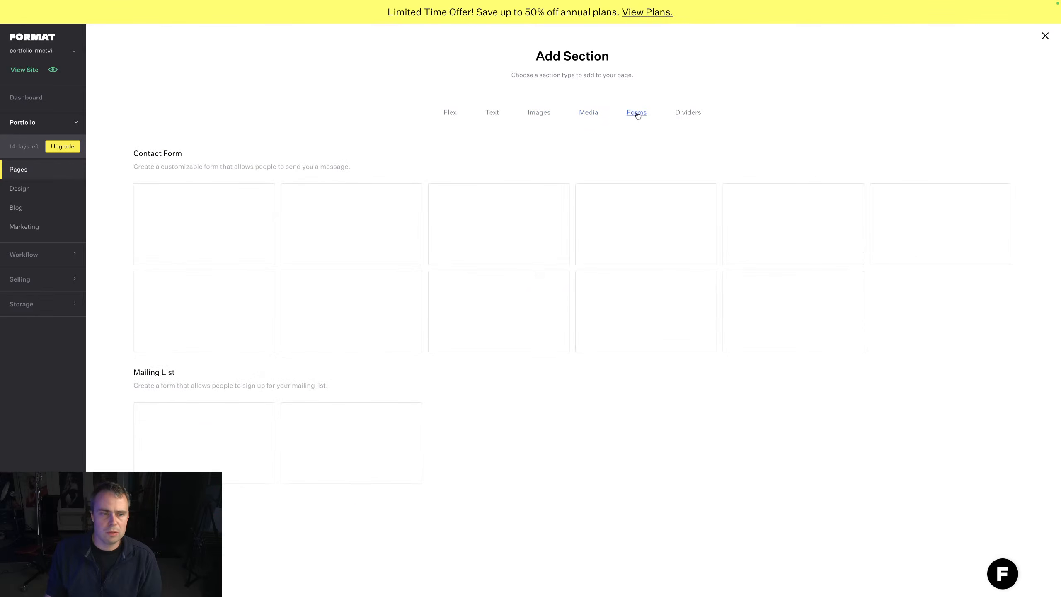
mouse_move(241, 278)
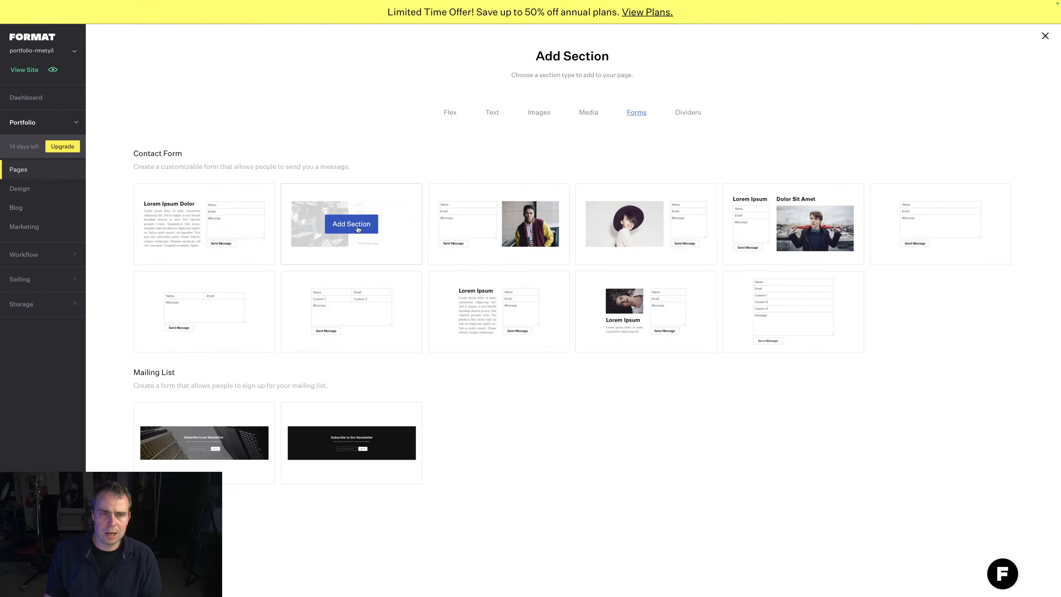
mouse_move(497, 230)
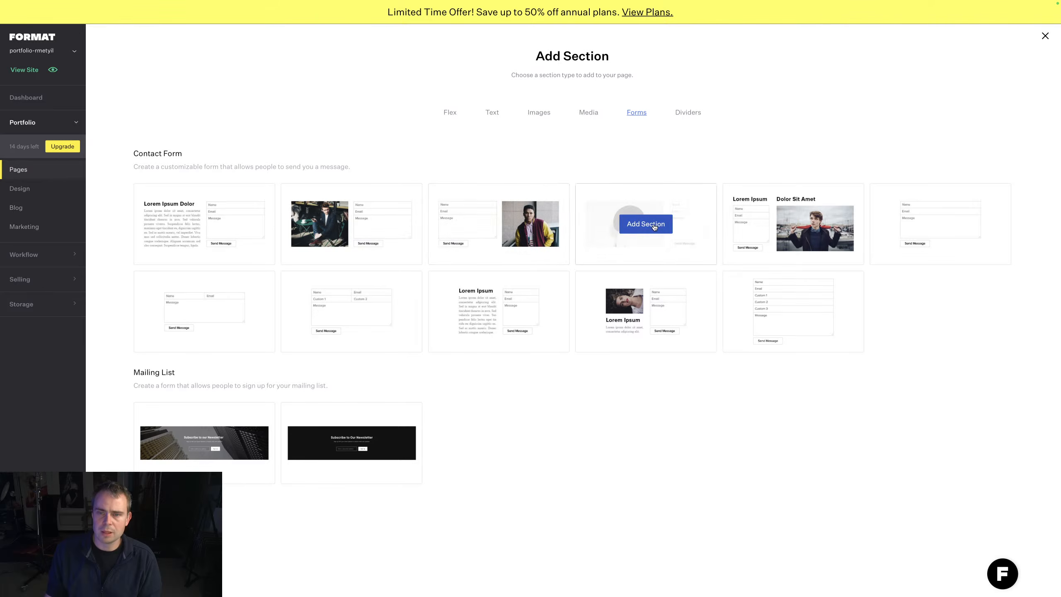
left_click(224, 230)
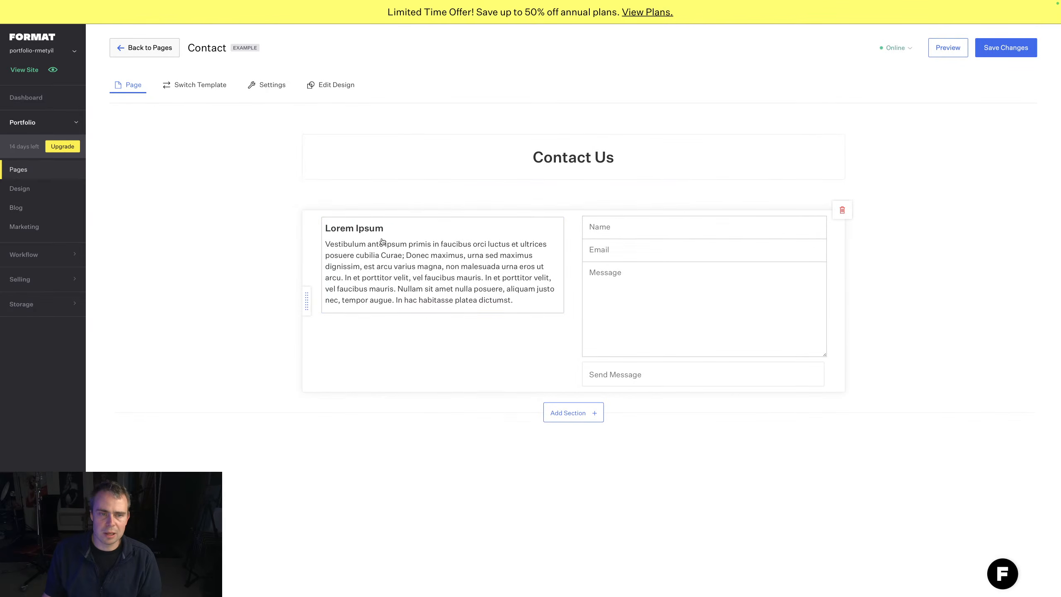
Step: Replace the placeholder heading and text beside the form with the copied thank-you message and contact e-mail
left_click(338, 231)
left_click_drag(326, 228, 521, 315)
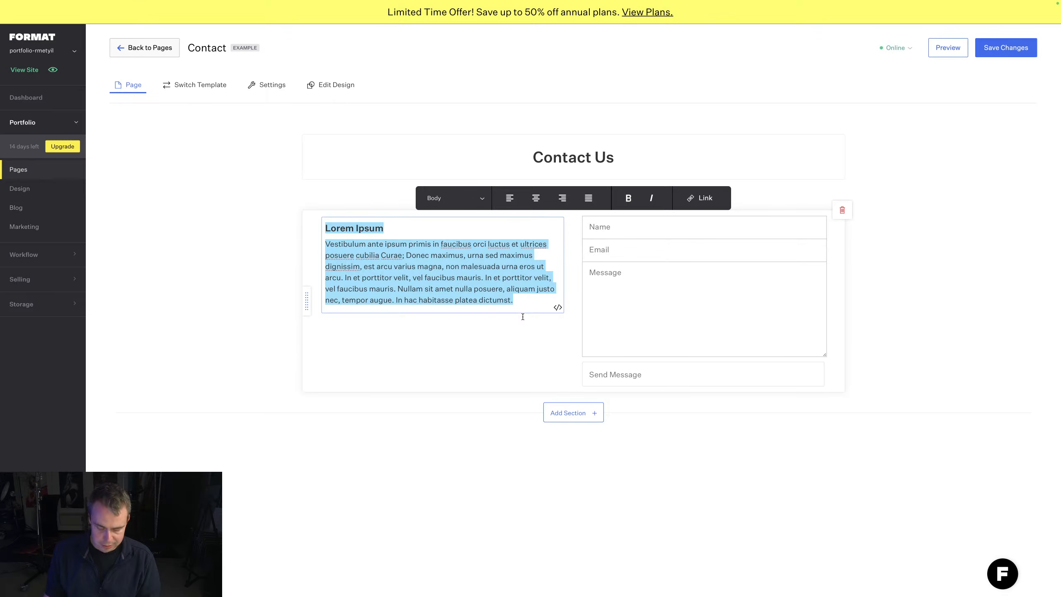
key("ctrl+v")
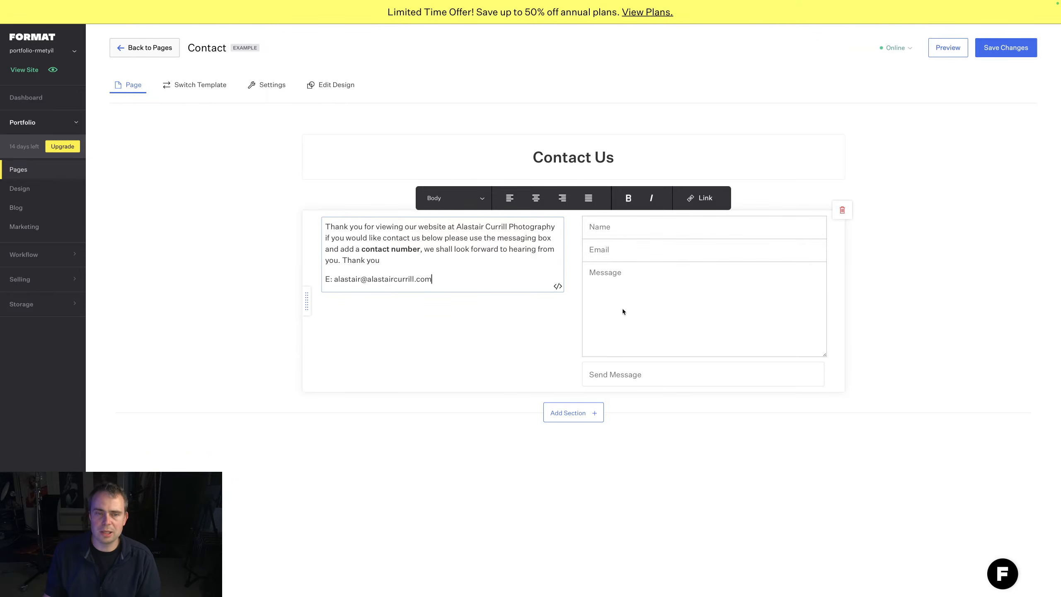
Step: Save the Contact page changes and view the Workflow area's Clients list and Inbox messages
left_click(41, 278)
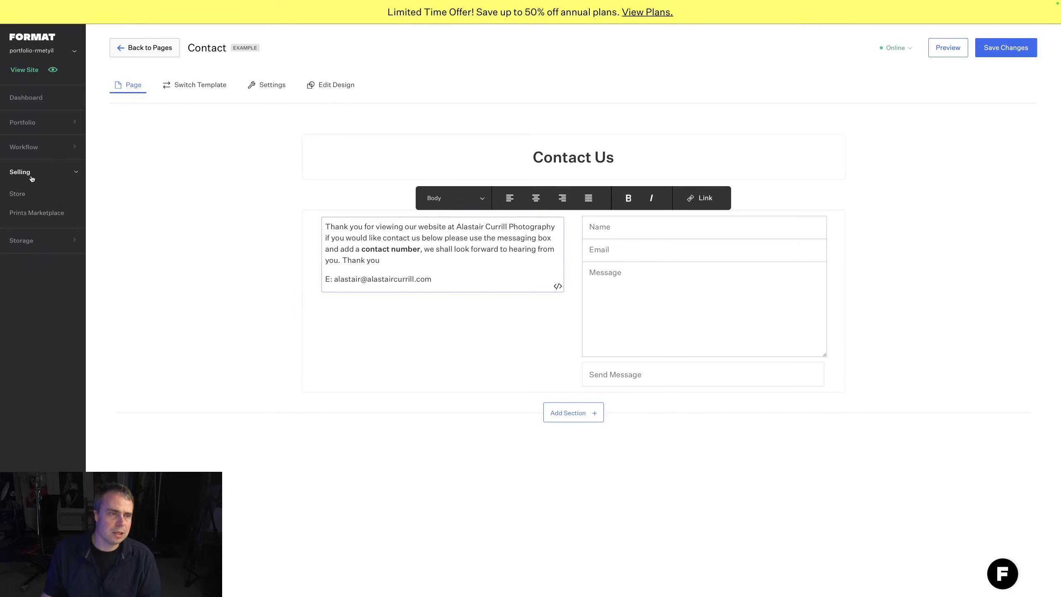
left_click(33, 151)
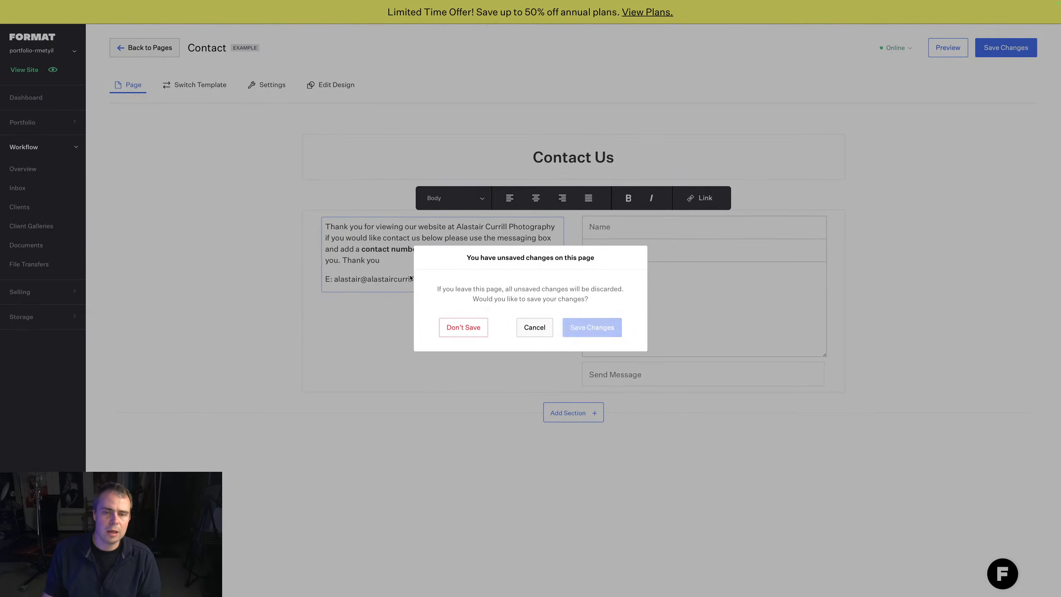
left_click(589, 329)
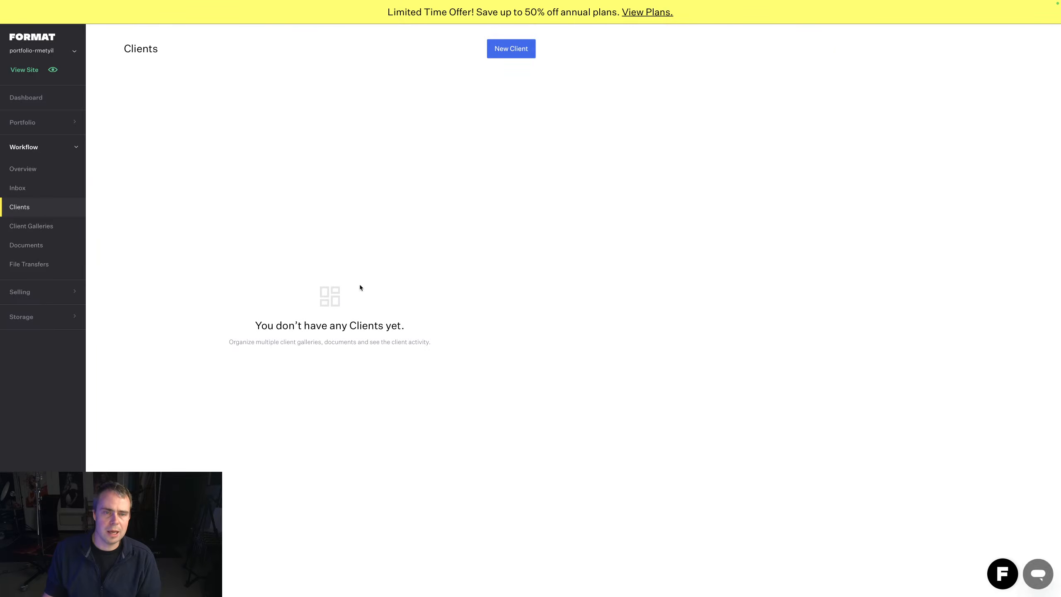
left_click(52, 188)
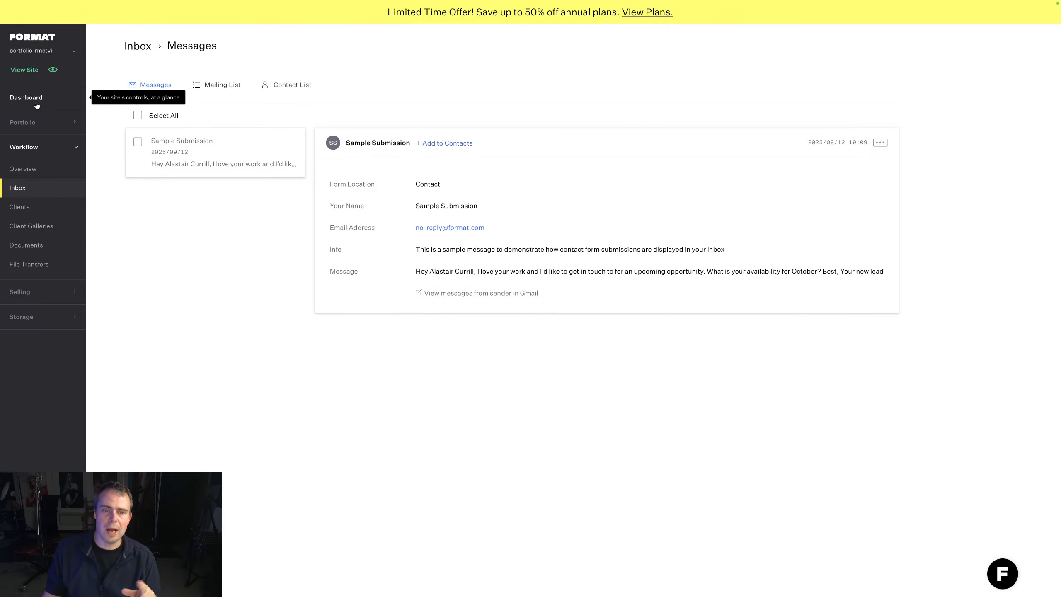
Step: Reopen the Contact page for editing and add a single full-width image section below the form
left_click(35, 121)
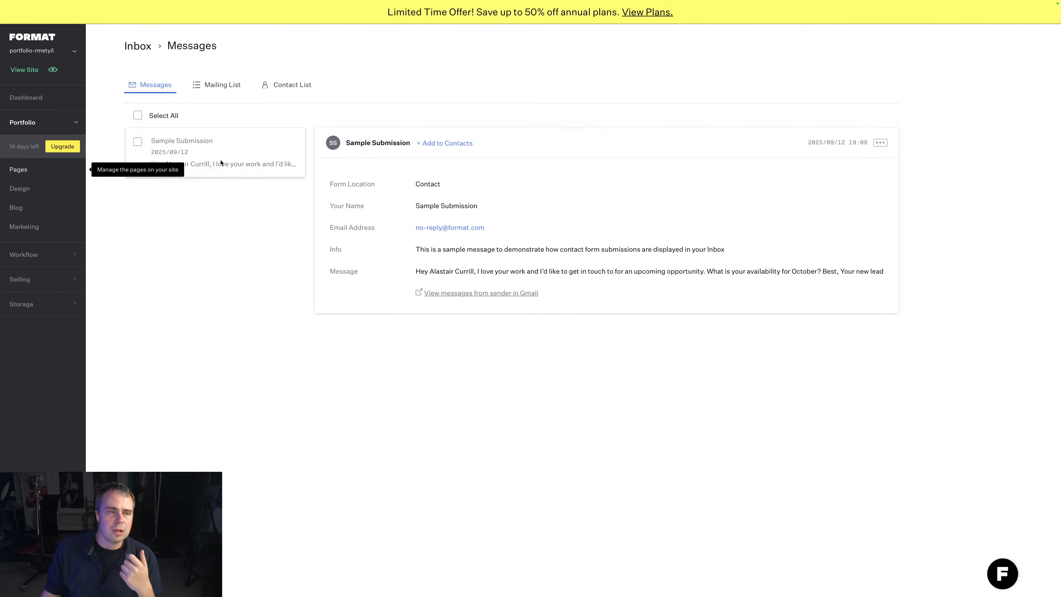
left_click(26, 175)
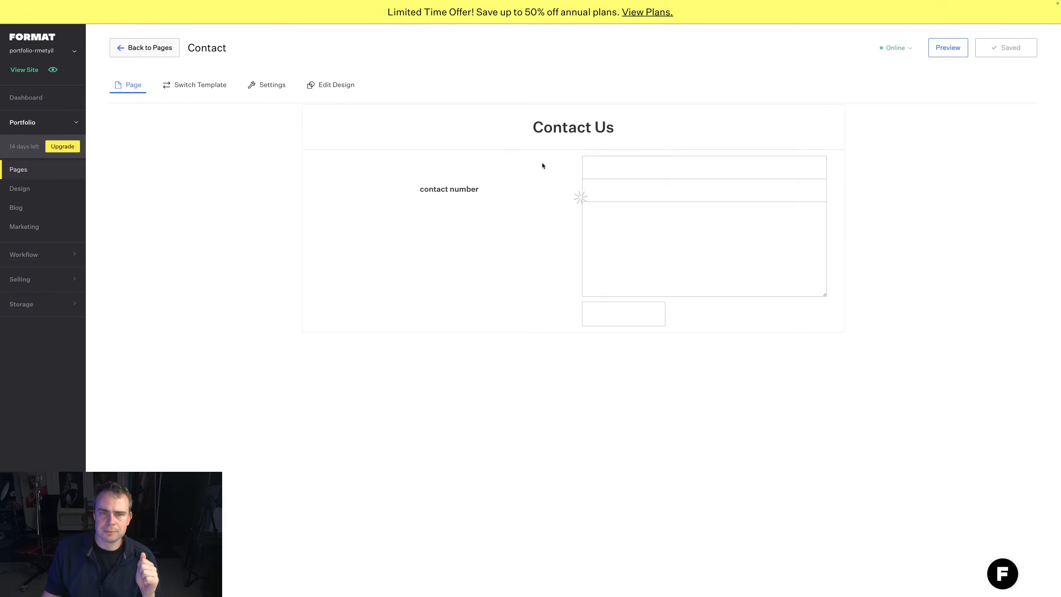
left_click(564, 419)
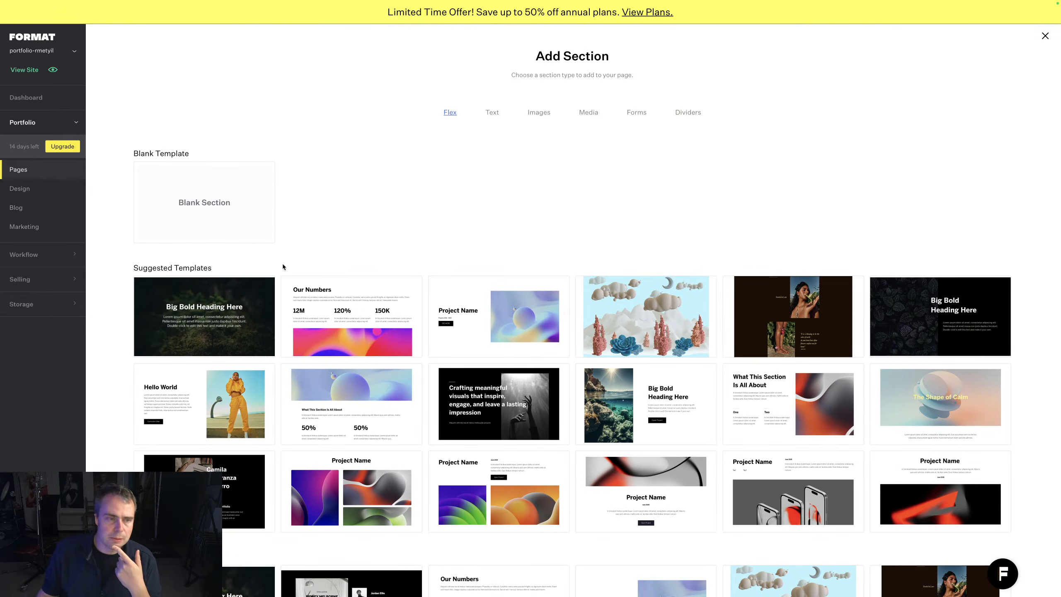
left_click(499, 112)
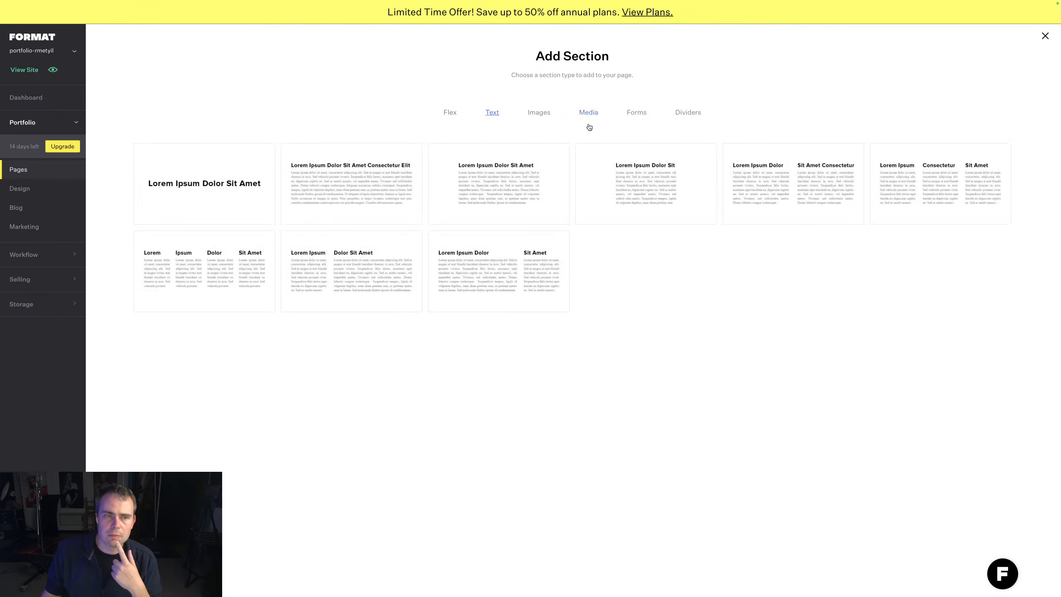
left_click(556, 112)
mouse_move(248, 321)
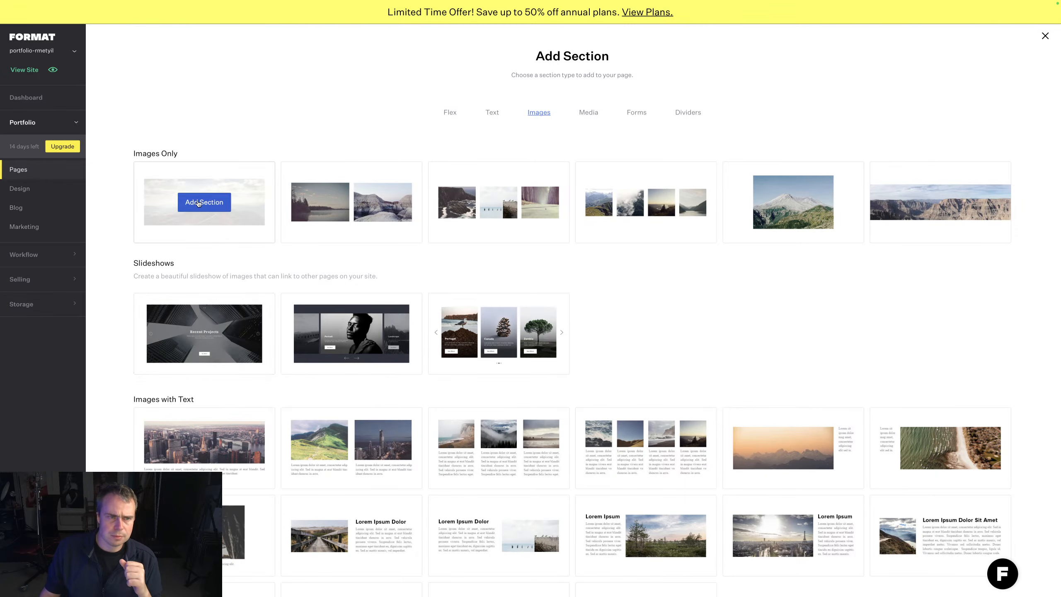
left_click(196, 209)
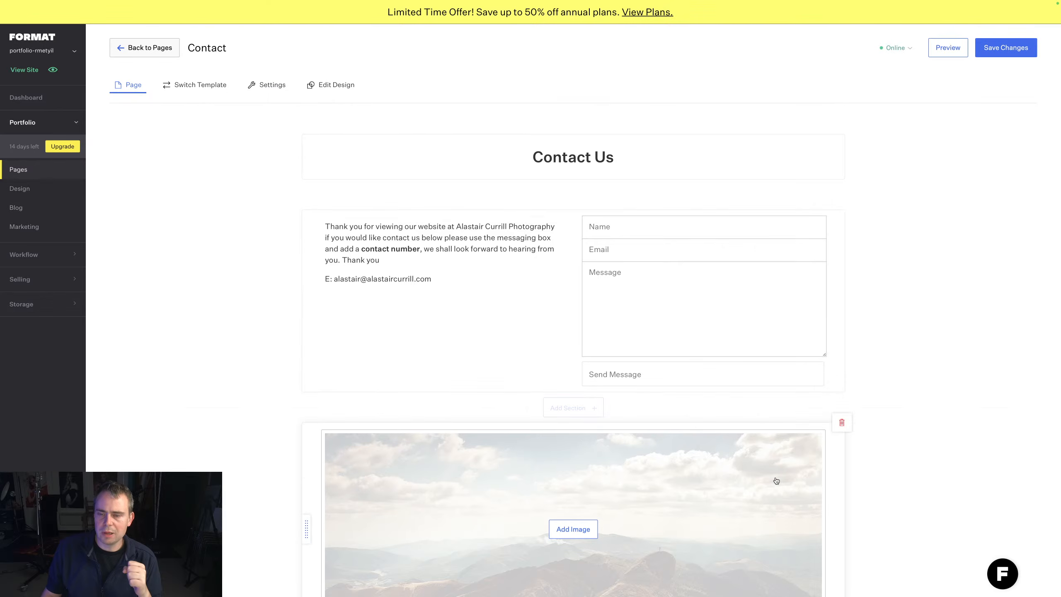
Step: Try to upload Studio Session-334.jpg into the empty image section and stop the upload
scroll(776, 481, "down", 2)
scroll(777, 481, "up", 1)
scroll(776, 481, "down", 1)
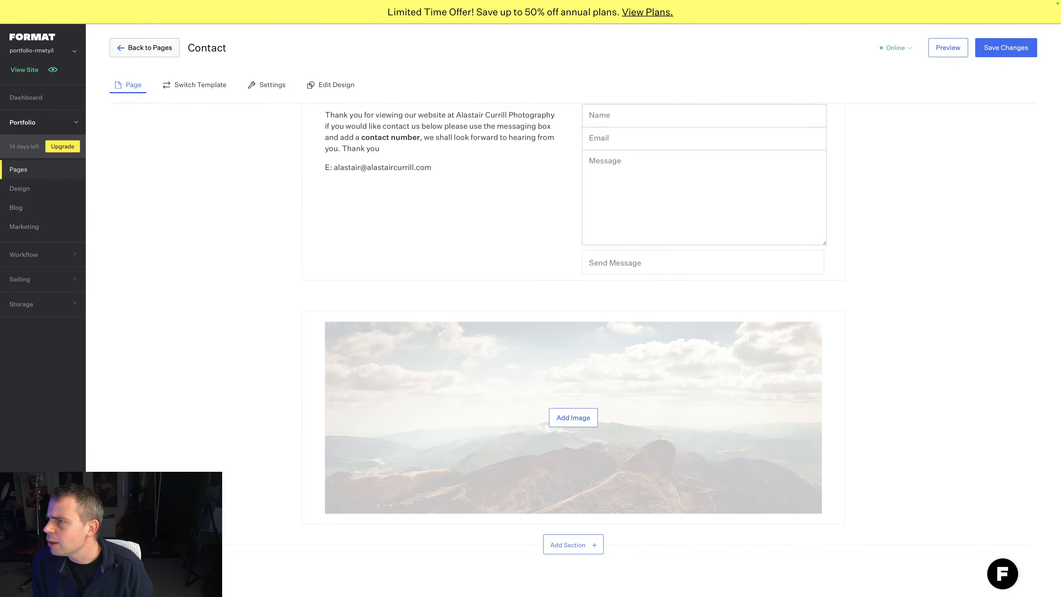
left_click_drag(1060, 197, 691, 389)
left_click(554, 422)
left_click_drag(1060, 167, 669, 257)
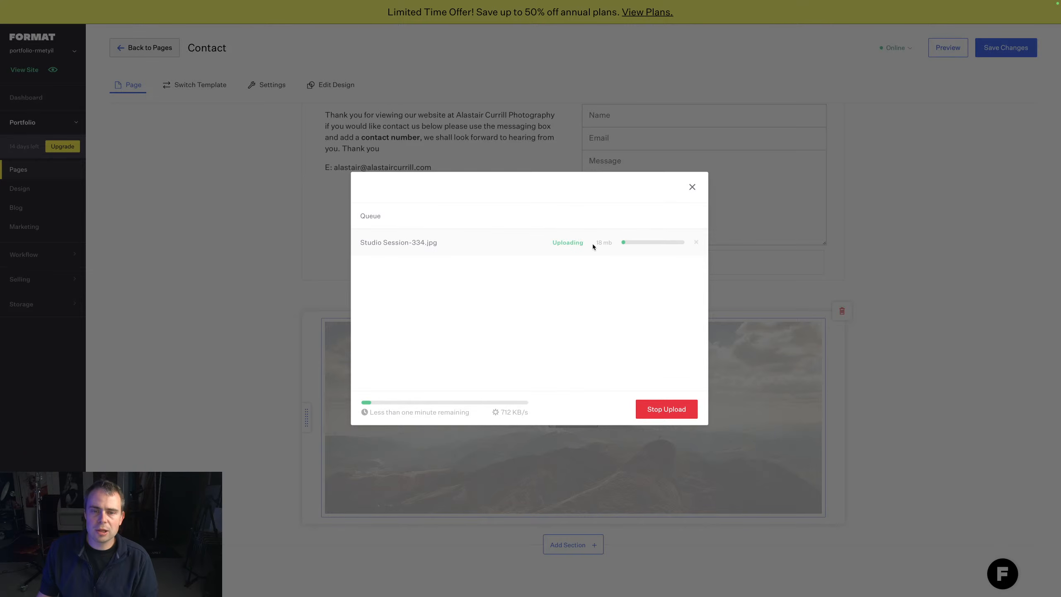
left_click(696, 243)
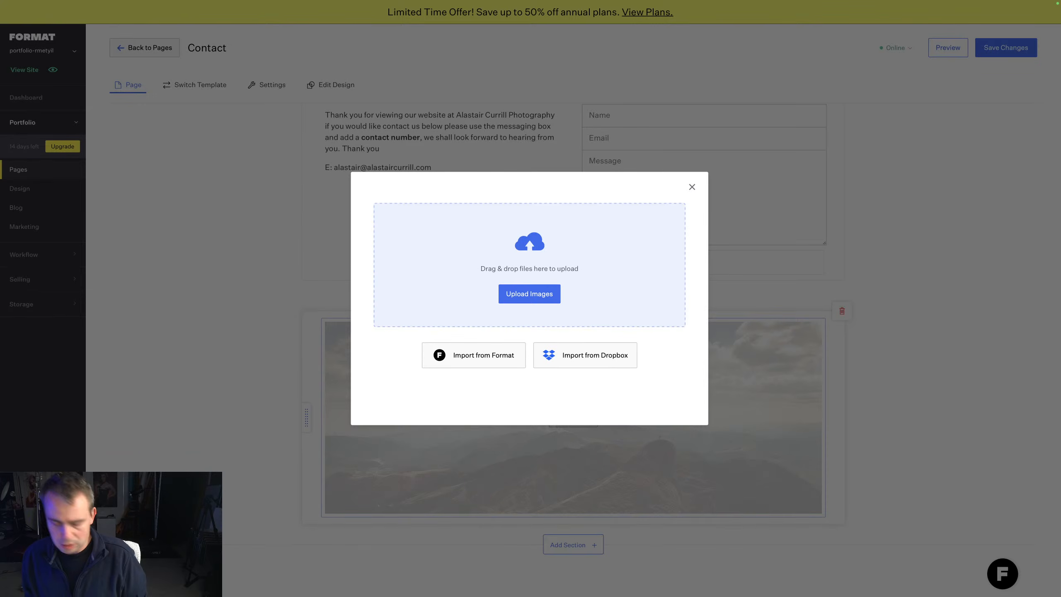
Step: Upload the photo of the seated man in the blue-lit studio from the desktop into the image section
key("ctrl+Up")
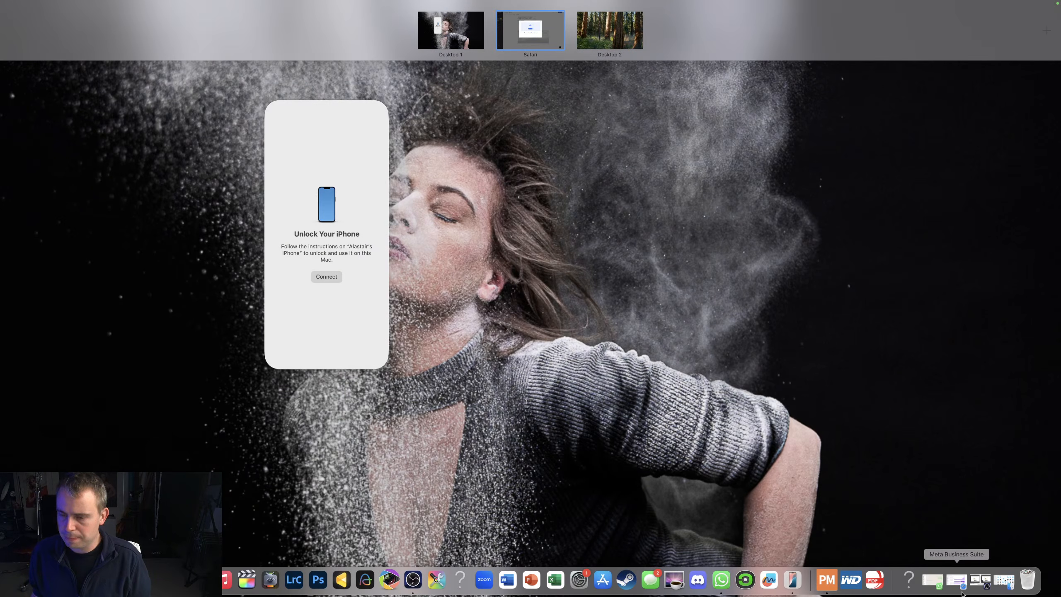
left_click(980, 581)
left_click(1001, 578)
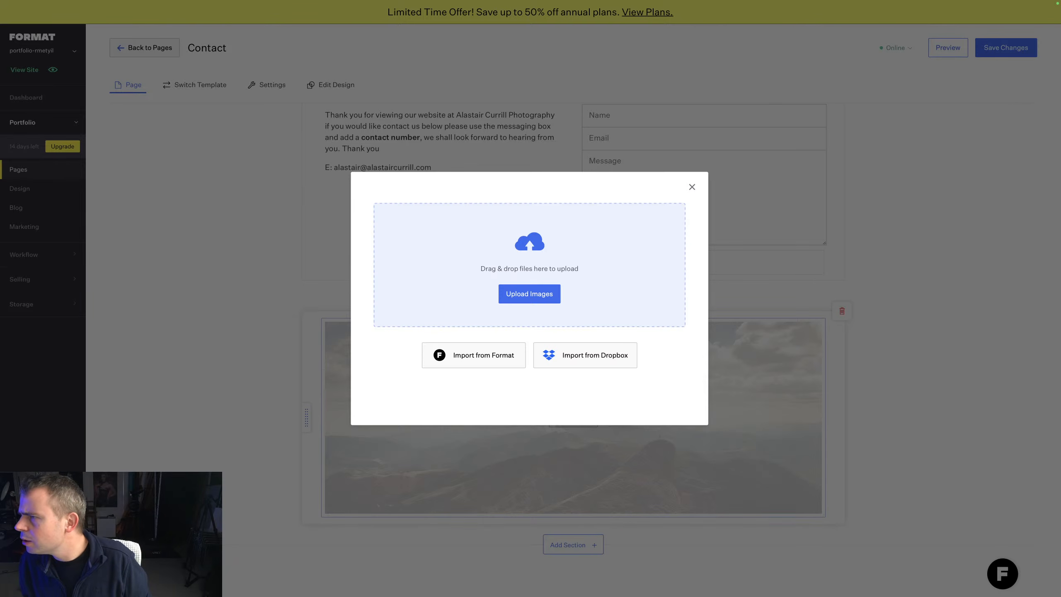
left_click_drag(1060, 250, 528, 246)
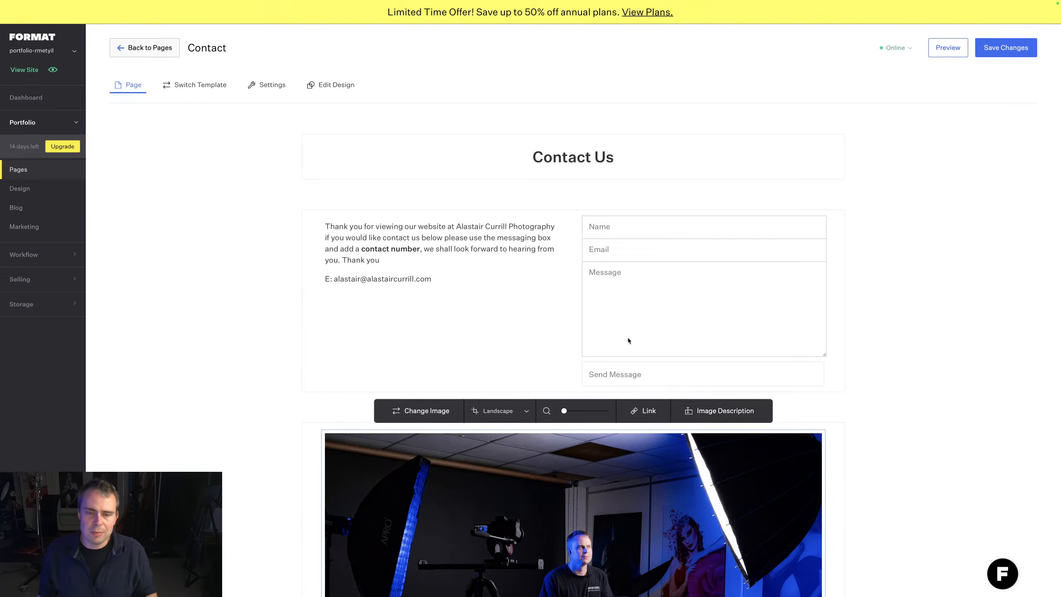
Step: Reposition the Landscape-cropped studio photo vertically so the camera, tripod and seated man are in frame
scroll(570, 470, "down", 3)
scroll(571, 470, "up", 1)
left_click(607, 408)
left_click_drag(543, 422, 549, 322)
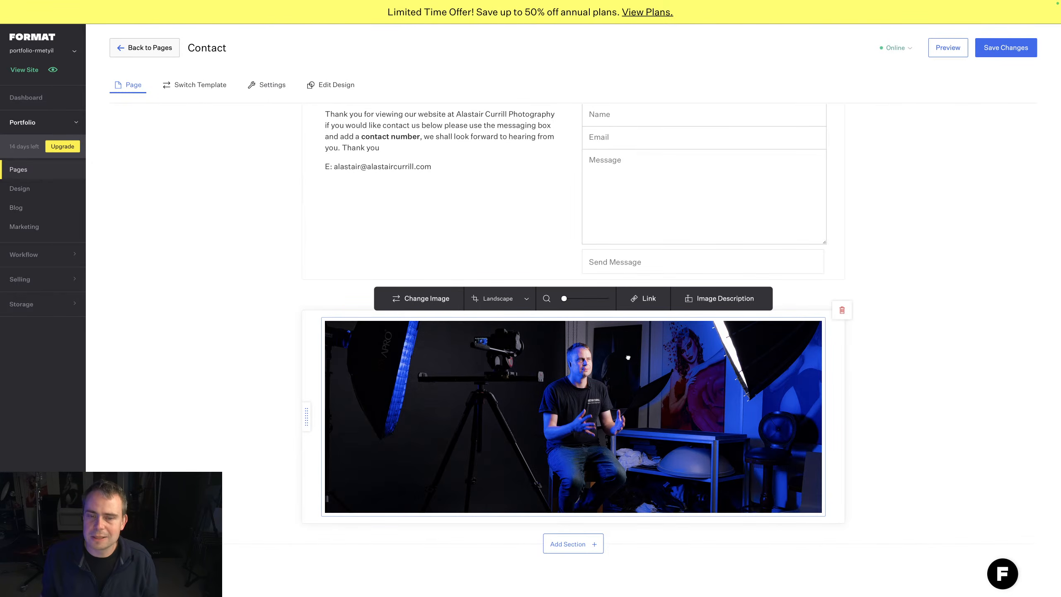
Step: Save the Contact page and add the newsletter sign-up mailing list section with a background image below the studio photo
left_click(998, 47)
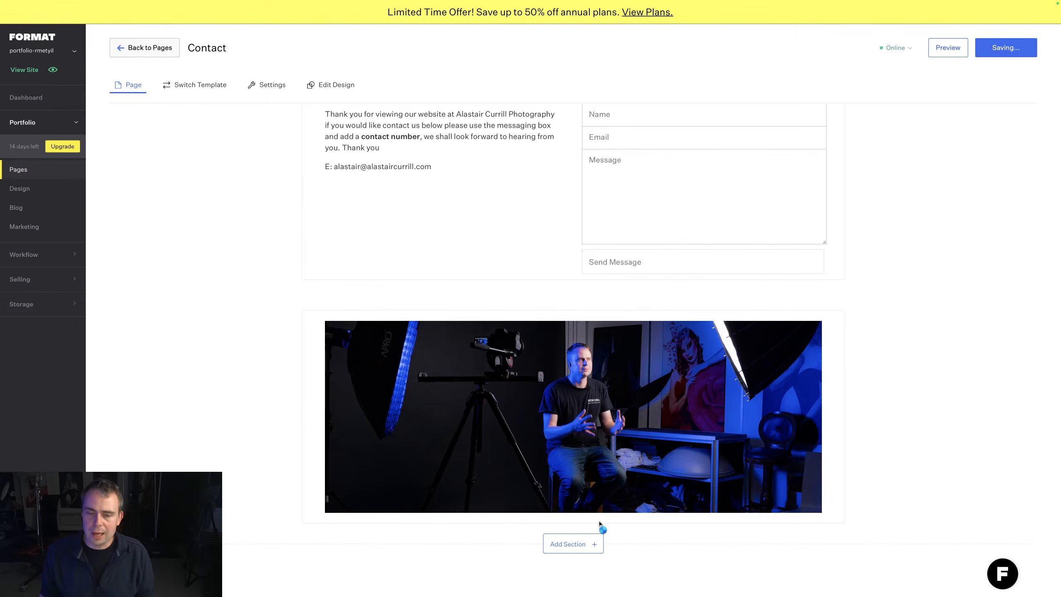
left_click(573, 548)
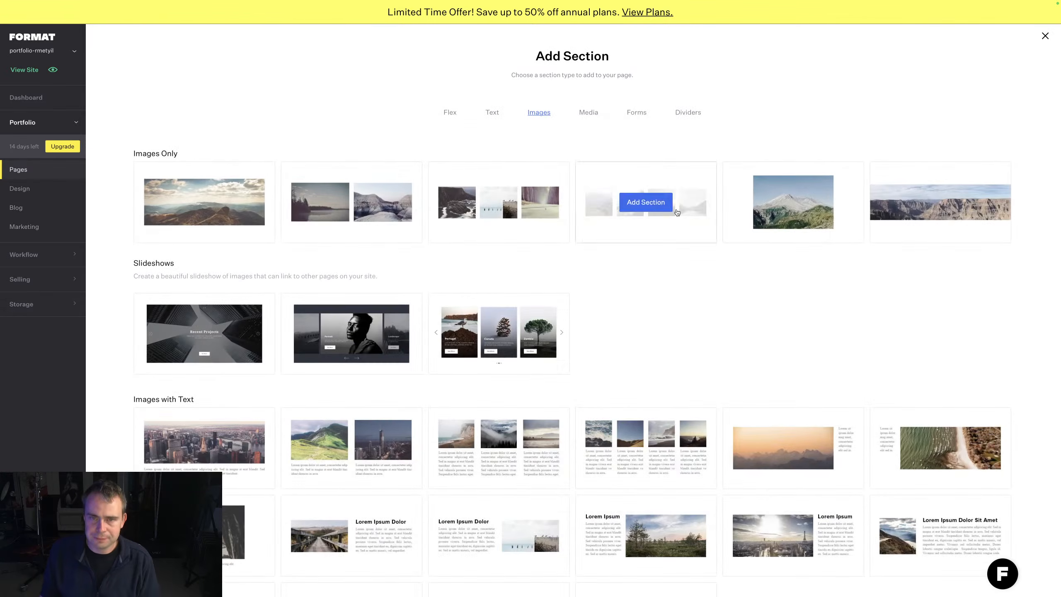
left_click(601, 113)
left_click(639, 112)
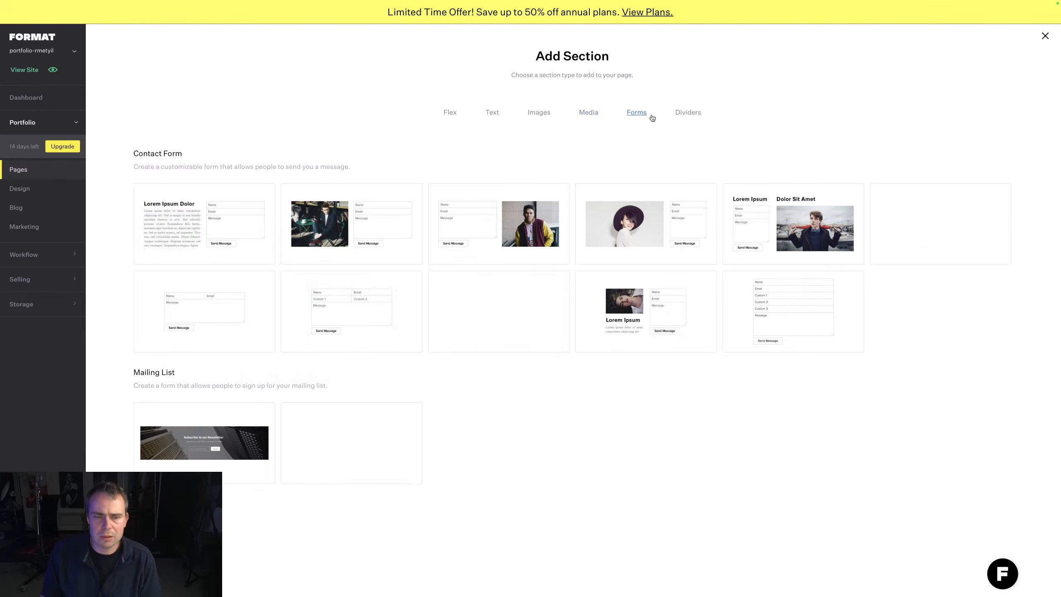
left_click(202, 443)
scroll(474, 380, "down", 7)
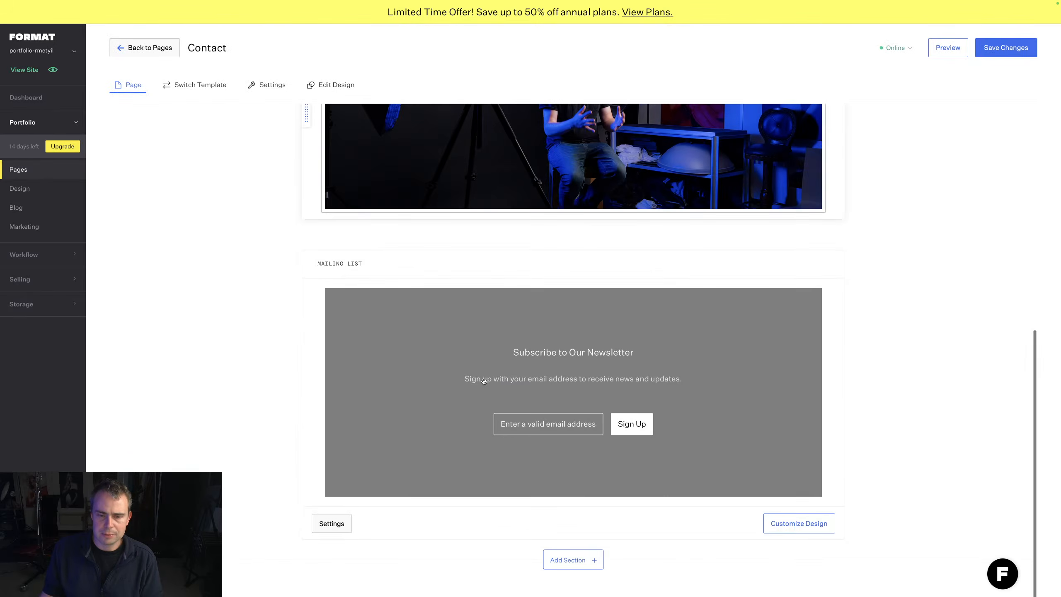
Step: Examine the mailing list section's editable text, its post-submit message settings and the subscriber list
left_click(579, 377)
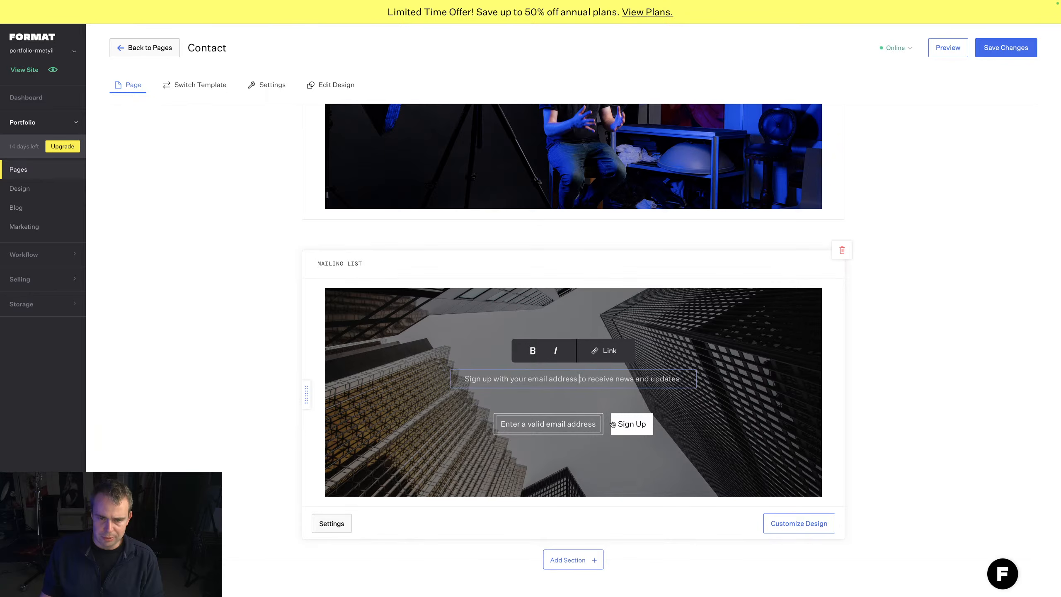
left_click(640, 342)
left_click(576, 352)
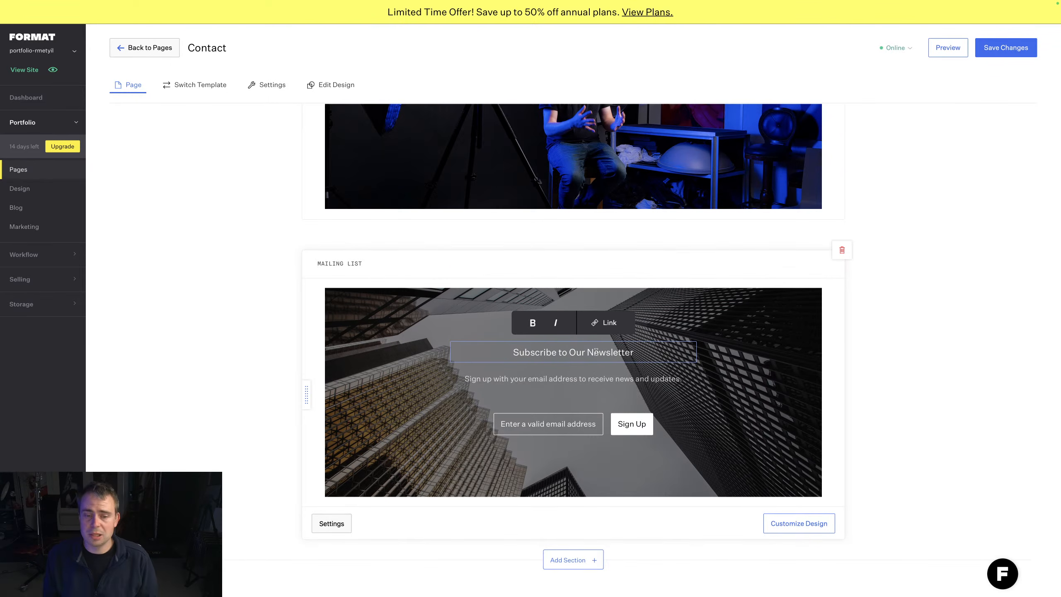
left_click(331, 524)
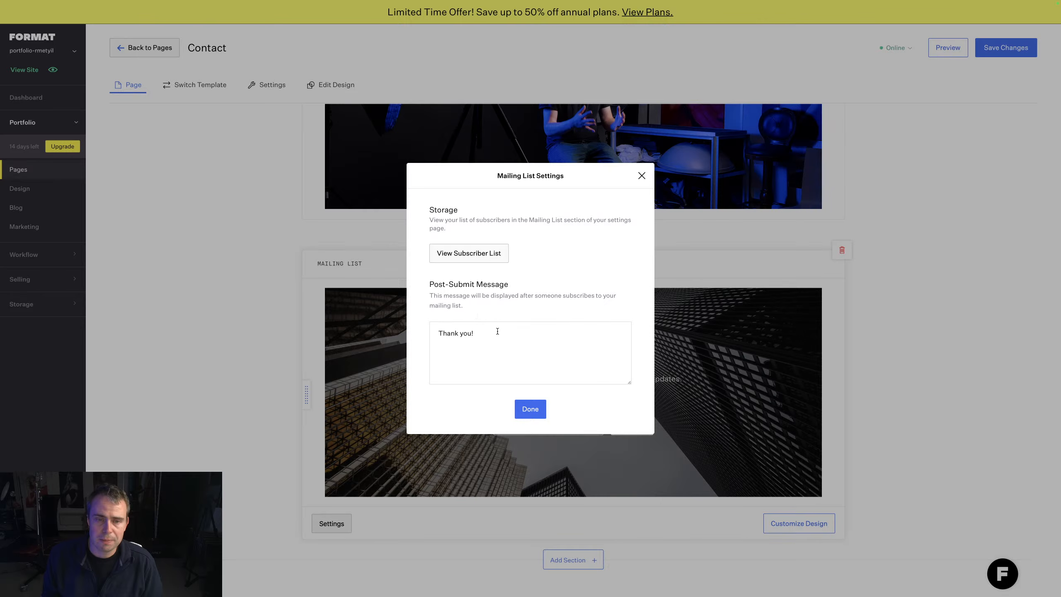
left_click(481, 254)
left_click(592, 328)
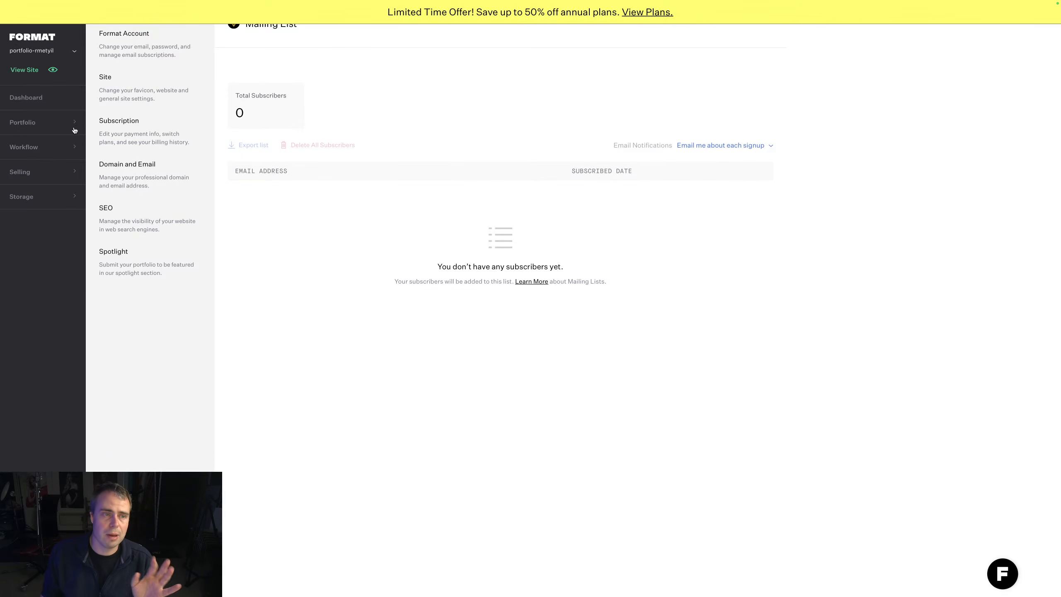
Step: In the site design's Social Sharing settings, set the first icon to YouTube and enter the photography channel's URL
left_click(25, 126)
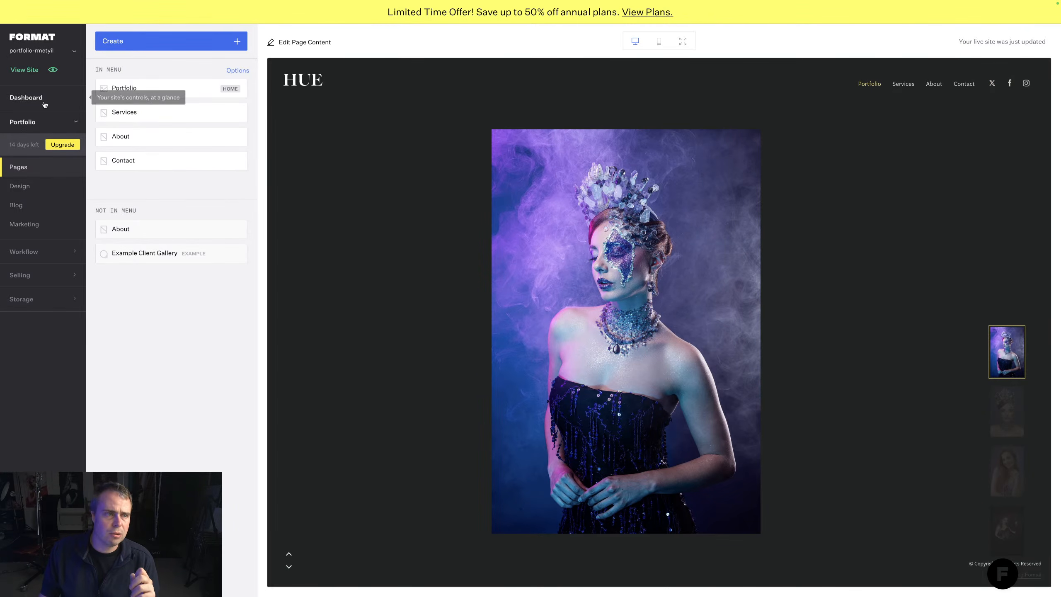
left_click(49, 181)
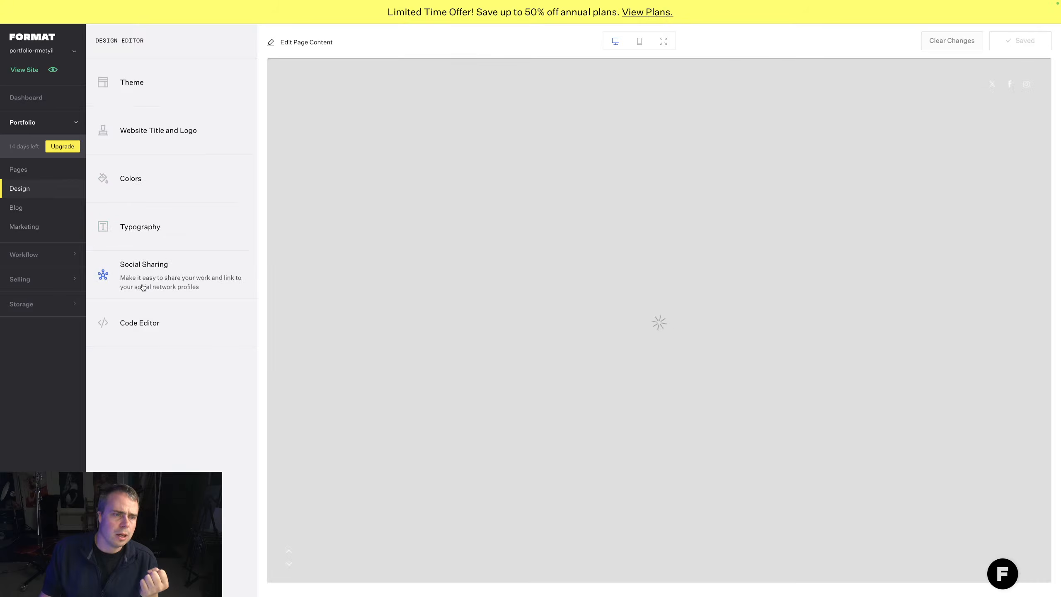
left_click(161, 279)
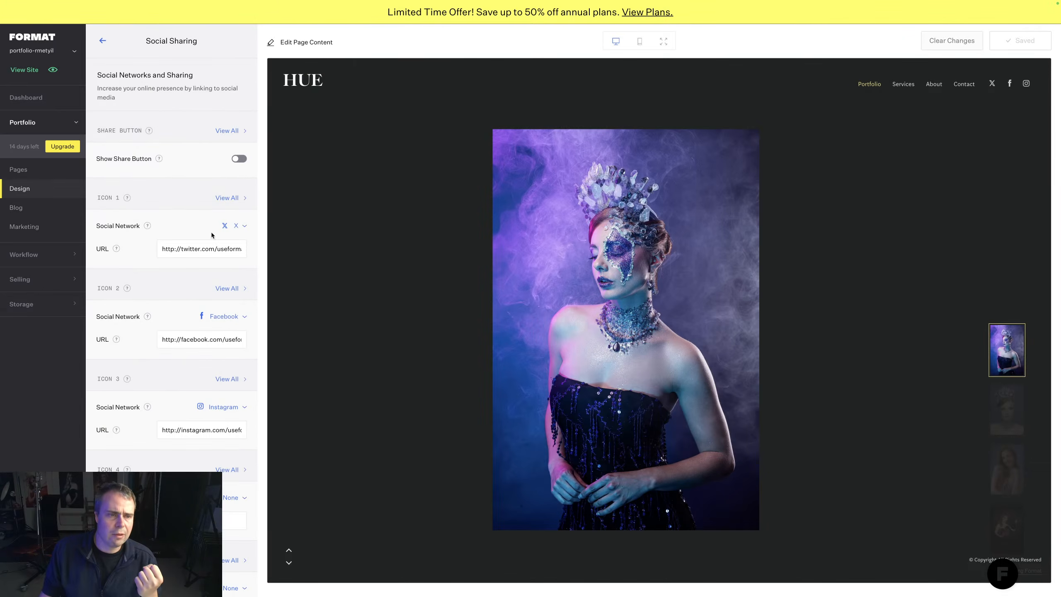
left_click(246, 226)
scroll(189, 349, "down", 5)
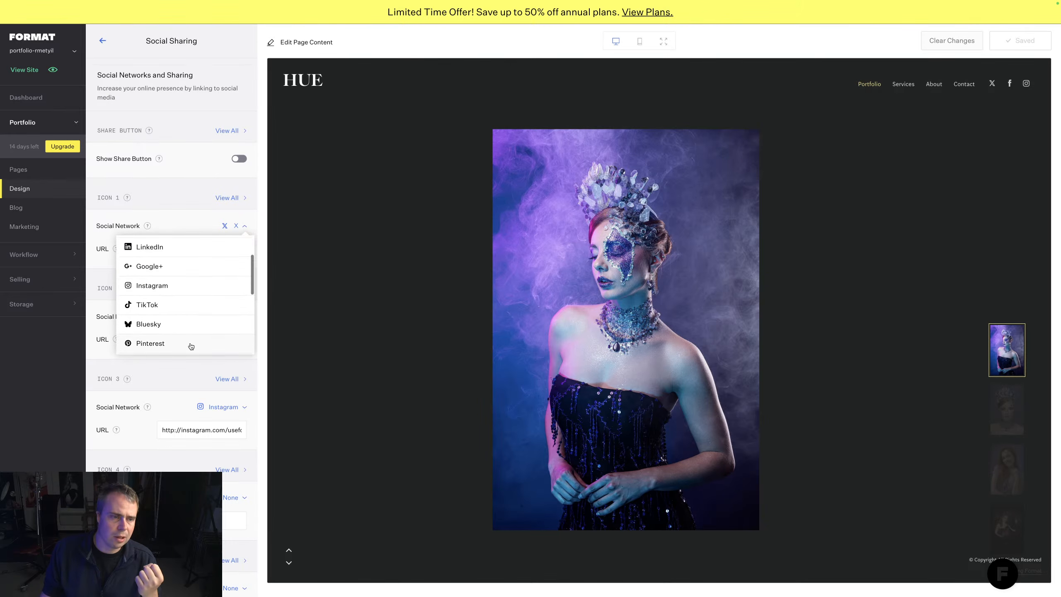
left_click(192, 320)
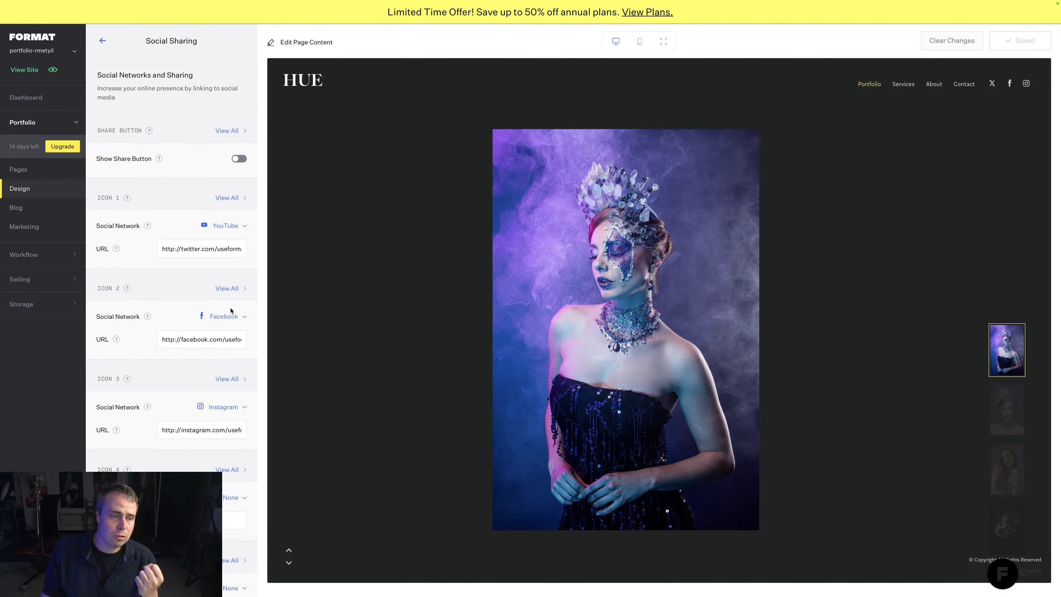
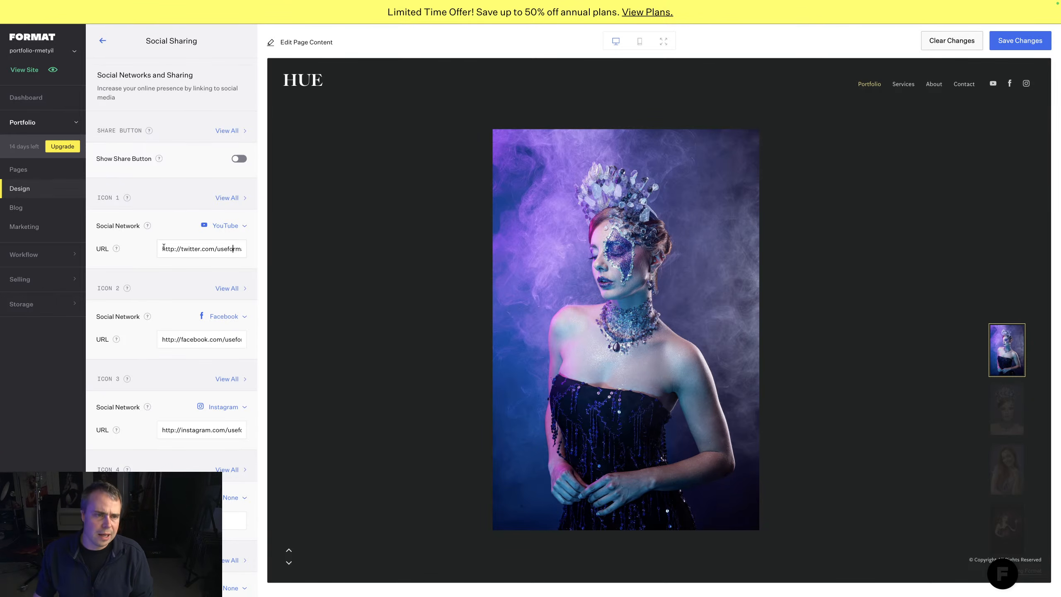
key("ctrl+a")
type("@alastaircurrillphotography")
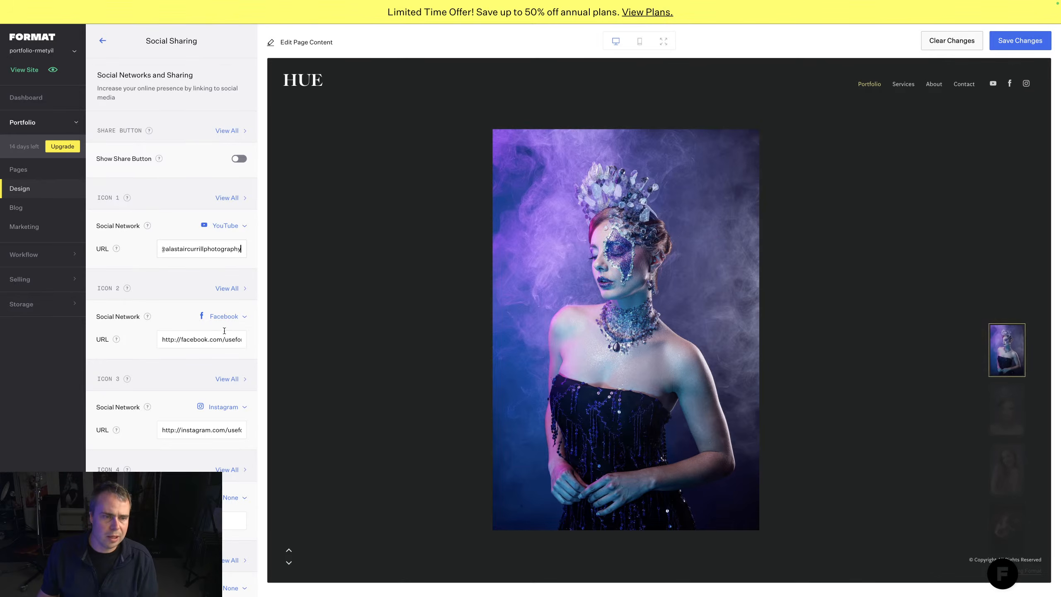
Step: Replace the placeholder handle in the Facebook icon's URL with the photography business's page handle
left_click_drag(229, 339, 291, 339)
type("alastaircurrillpghoto")
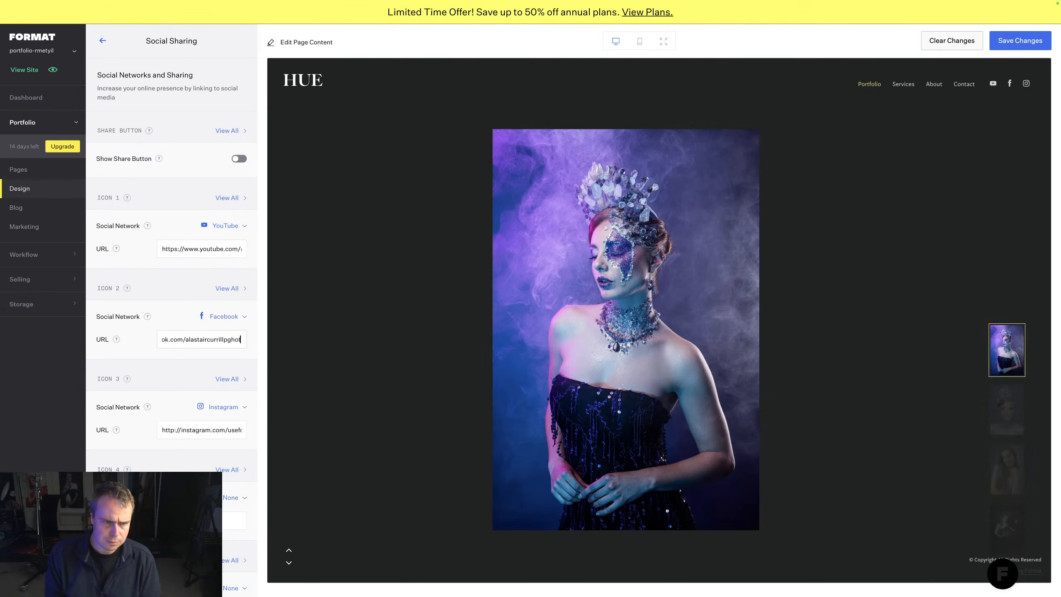
key("BackSpace")
key("BackSpace")
key("BackSpace")
key("BackSpace")
key("BackSpace")
type("hootgr")
key("BackSpace")
key("BackSpace")
key("BackSpace")
key("BackSpace")
type("tography")
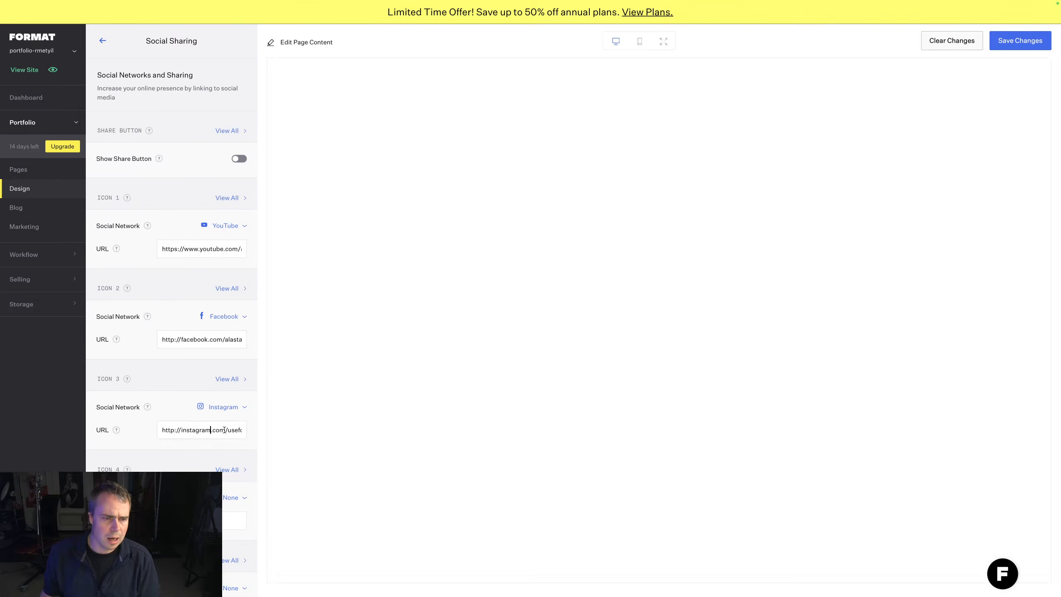
Step: Replace the useformat handle in the Instagram icon's URL with the photographer's account handle
left_click_drag(224, 430, 301, 435)
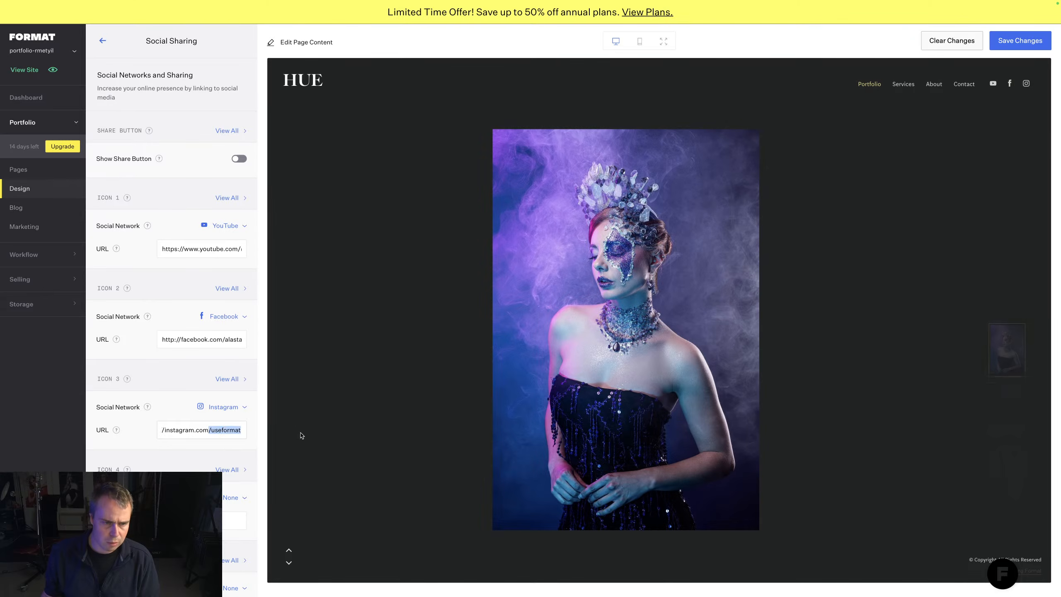
left_click(241, 430)
key("BackSpace")
key("BackSpace")
key("BackSpace")
key("BackSpace")
key("BackSpace")
key("BackSpace")
key("BackSpace")
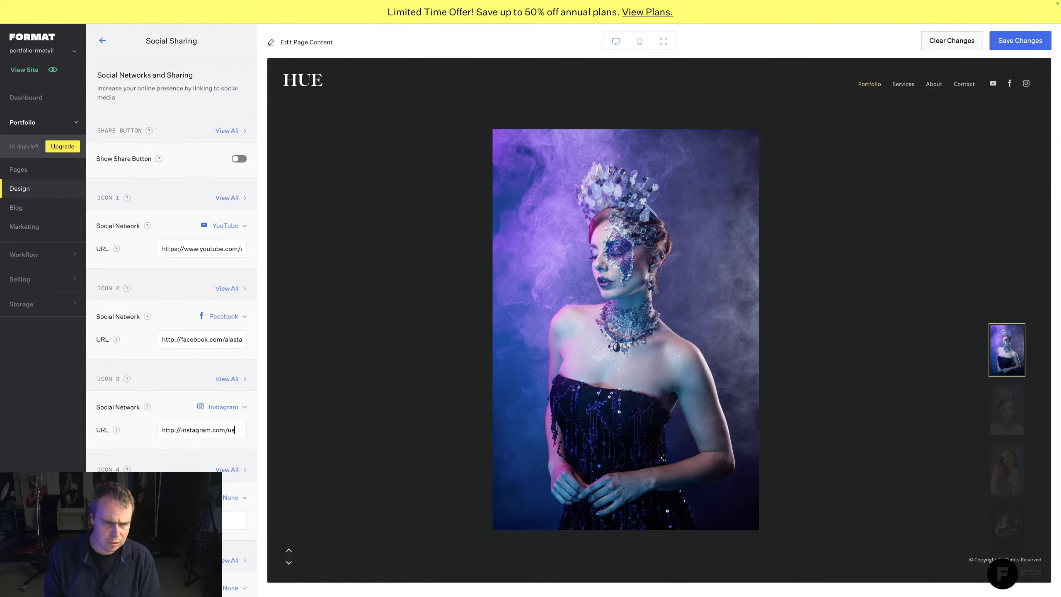
type("alastaircurr")
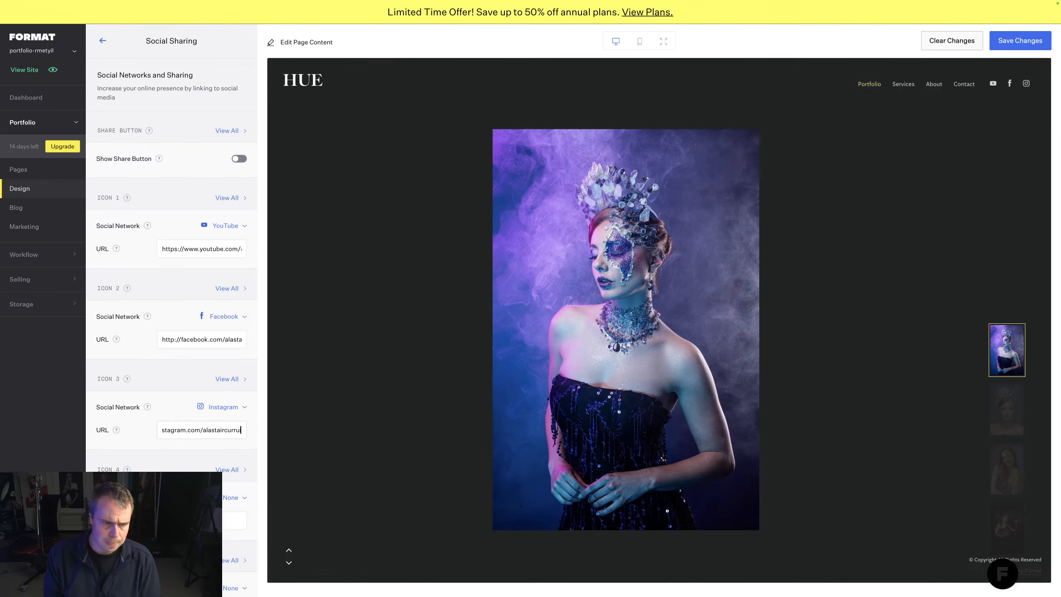
type("illphoto")
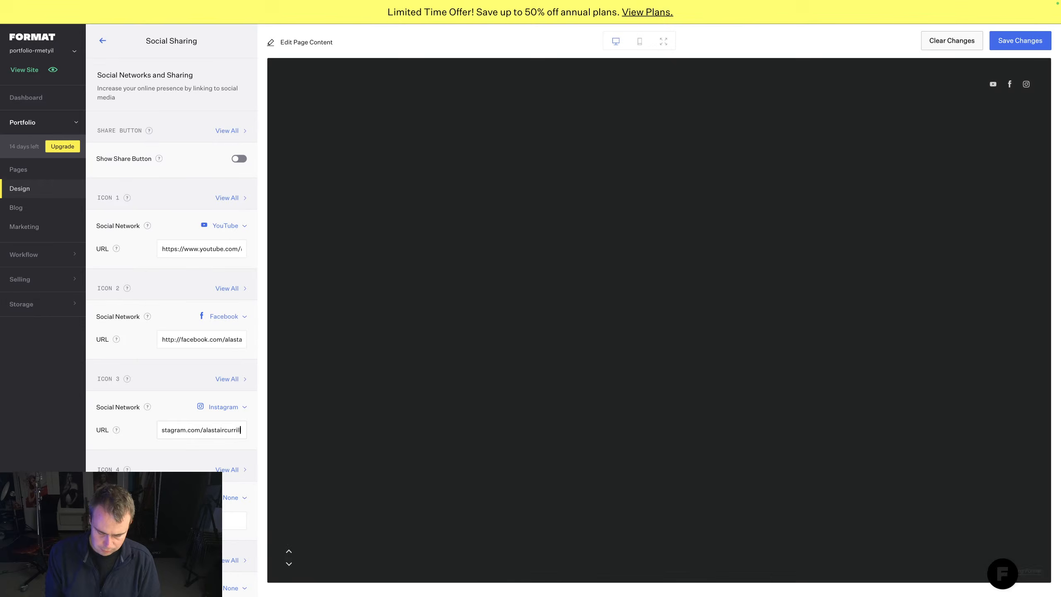
scroll(242, 465, "down", 1)
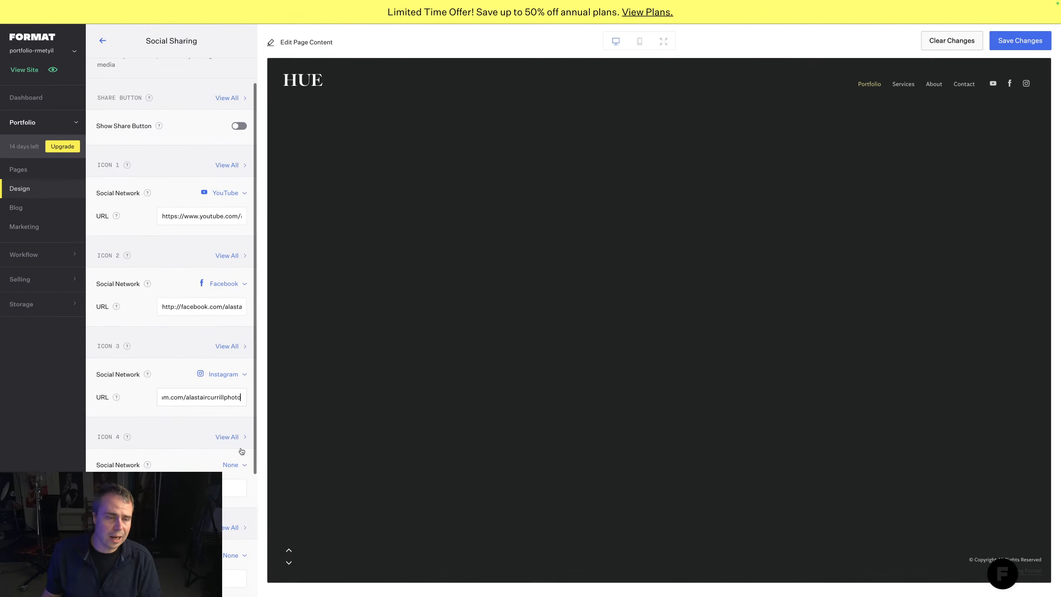
left_click(242, 464)
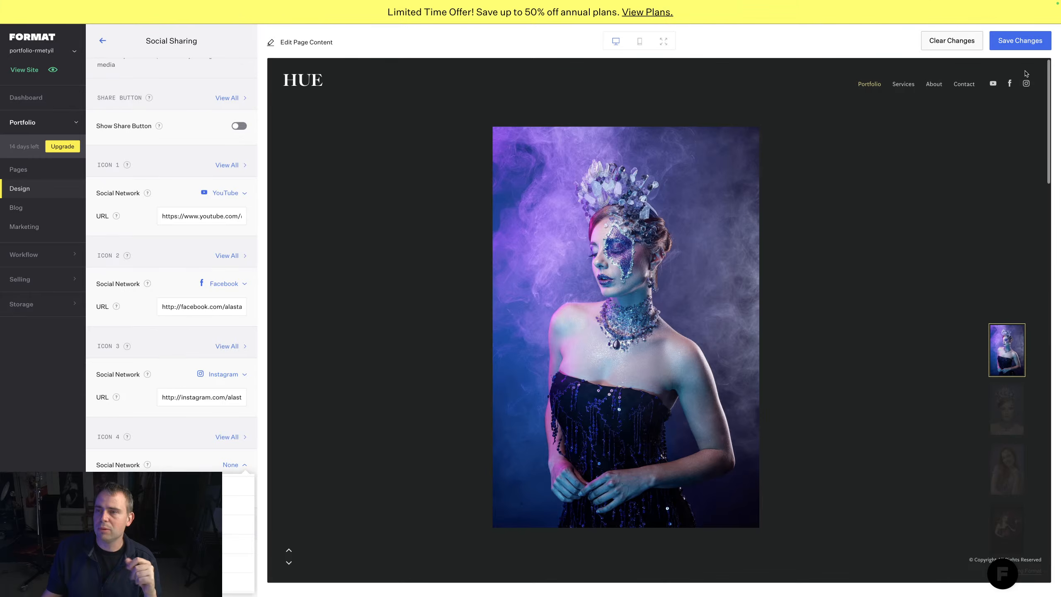
left_click(260, 284)
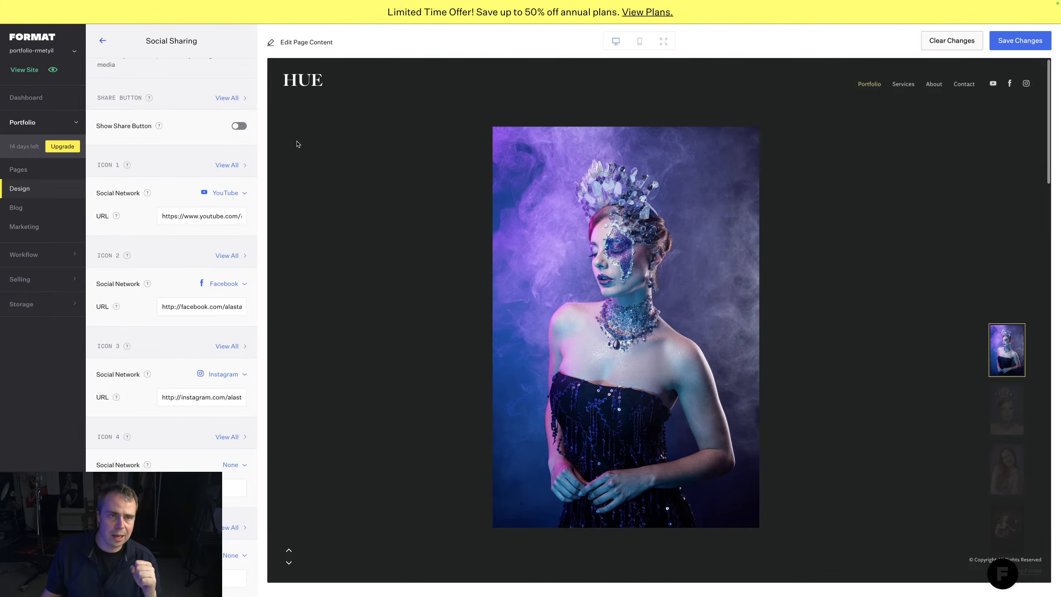
left_click(304, 85)
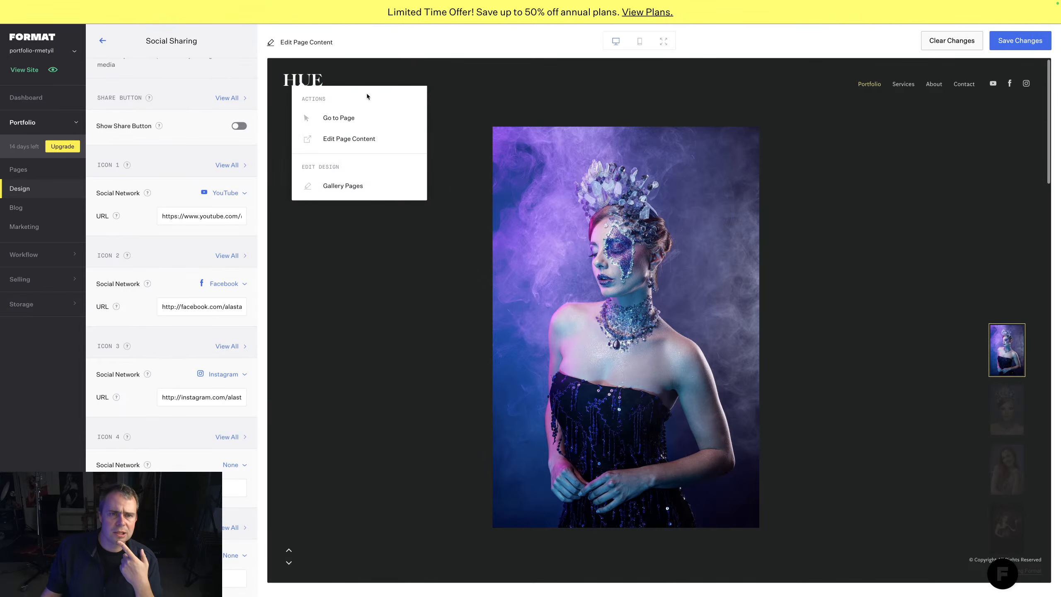
left_click(369, 145)
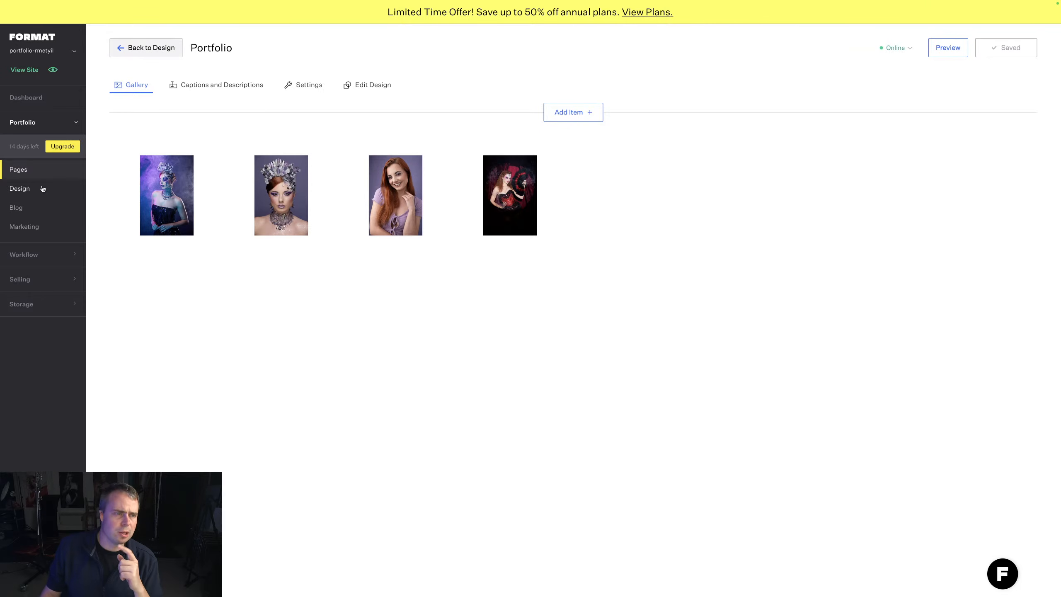
left_click(65, 186)
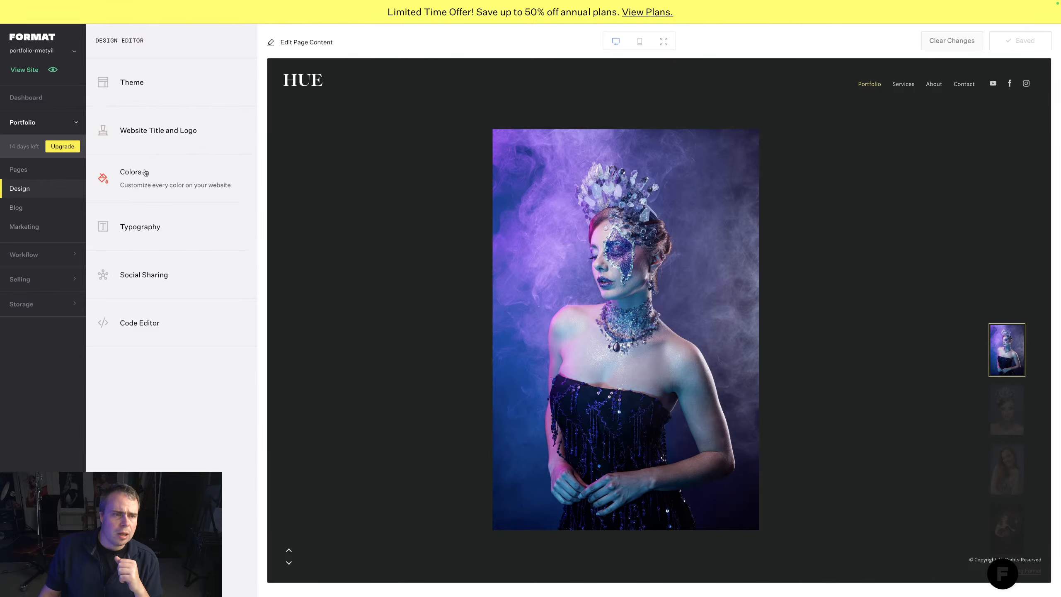
Step: Replace the HUE text logo in the Website Title and Logo settings with the photographer's name followed by "Photography"
left_click(152, 130)
double_click(146, 223)
key("BackSpace")
left_click(197, 157)
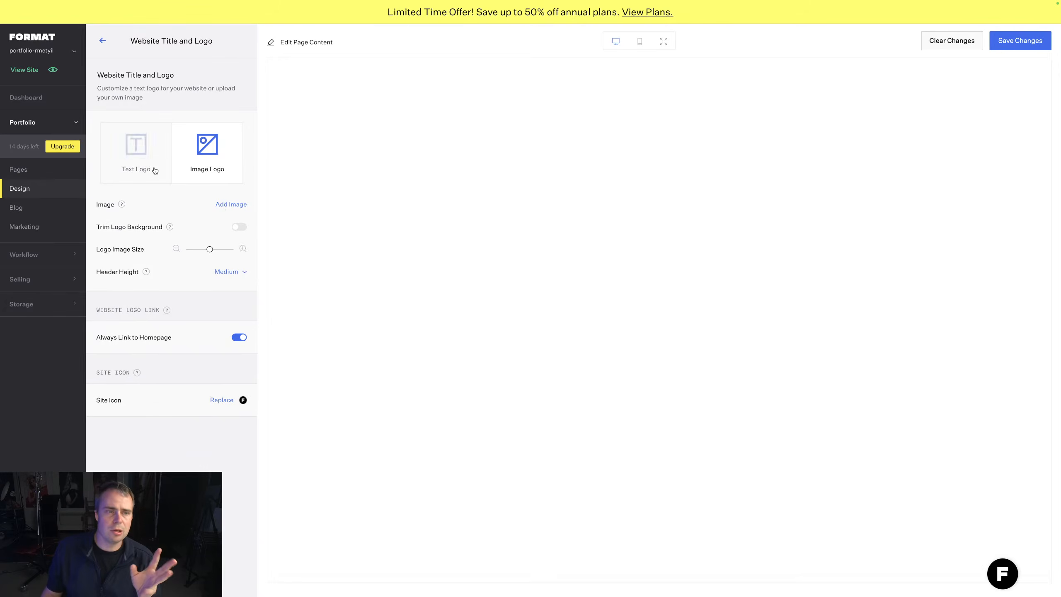
left_click(155, 170)
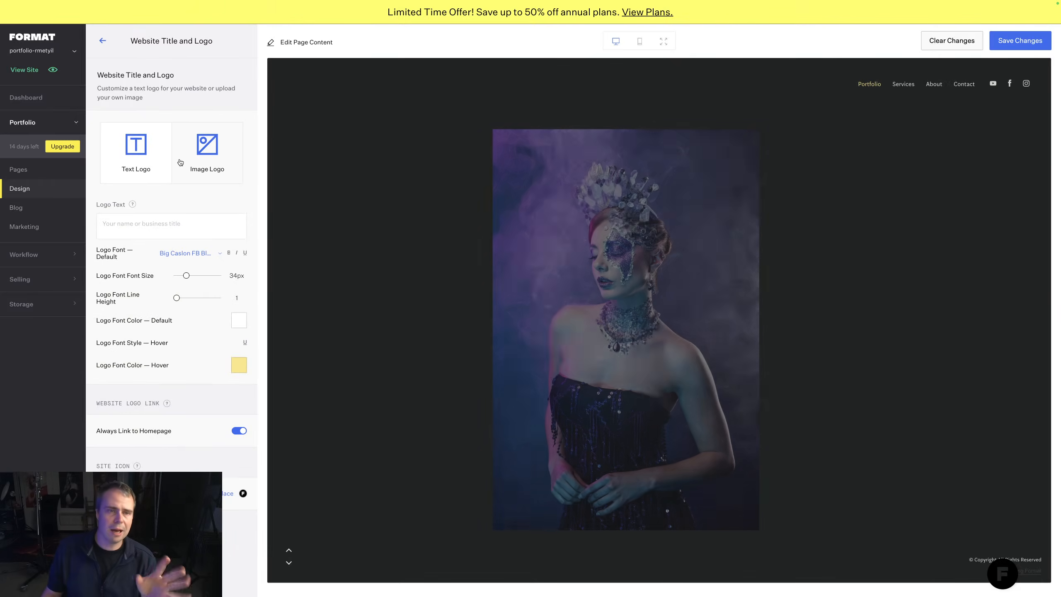
type("Alastair Currill Ph")
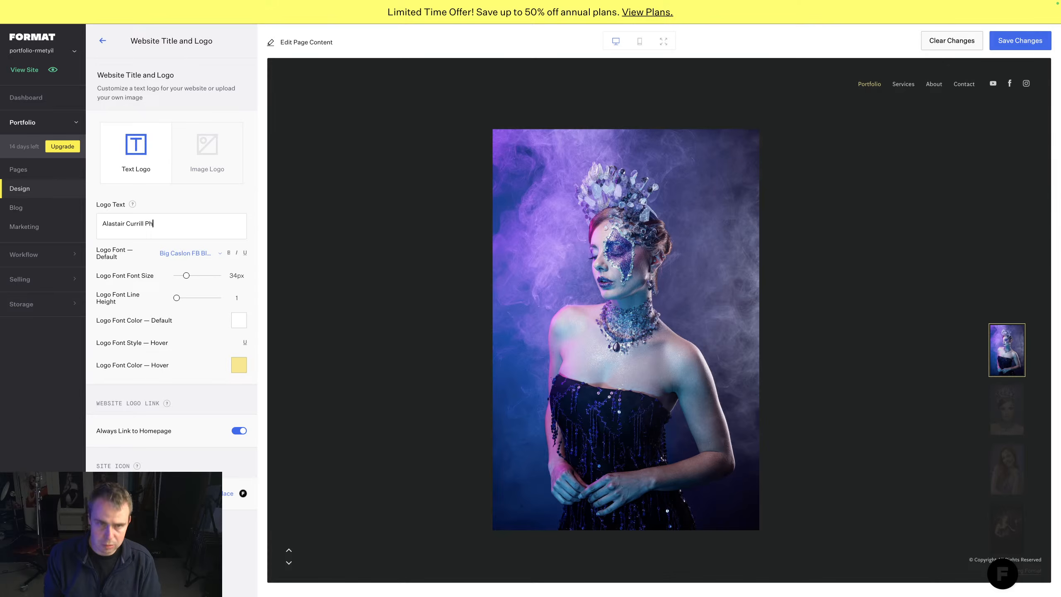
type("otohr")
key("BackSpace")
key("BackSpace")
type("graphy")
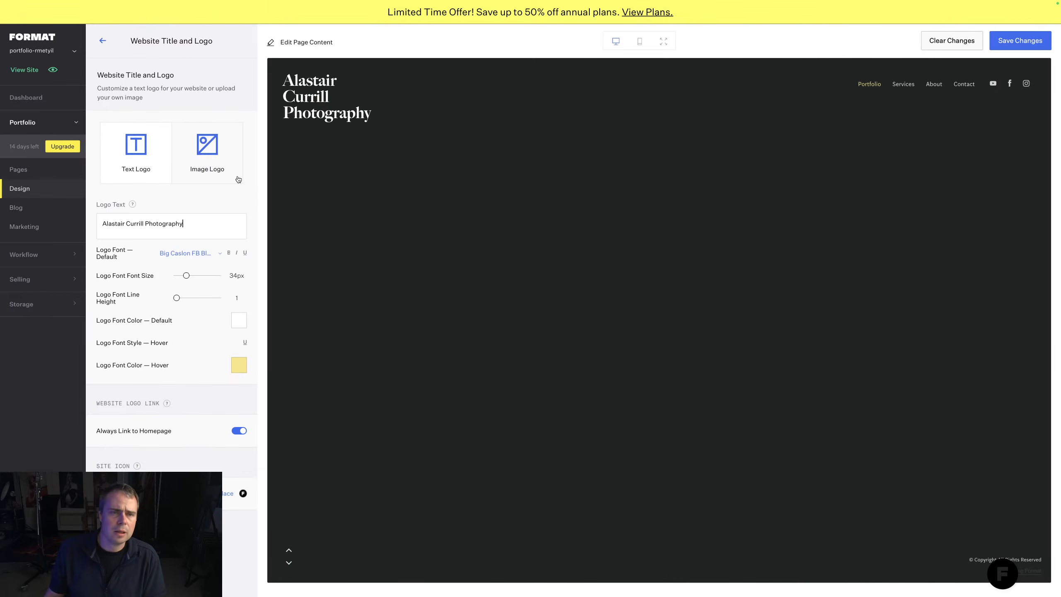
Step: Set the text logo's default font to Forma DJR Display Bold from the font library
left_click(197, 254)
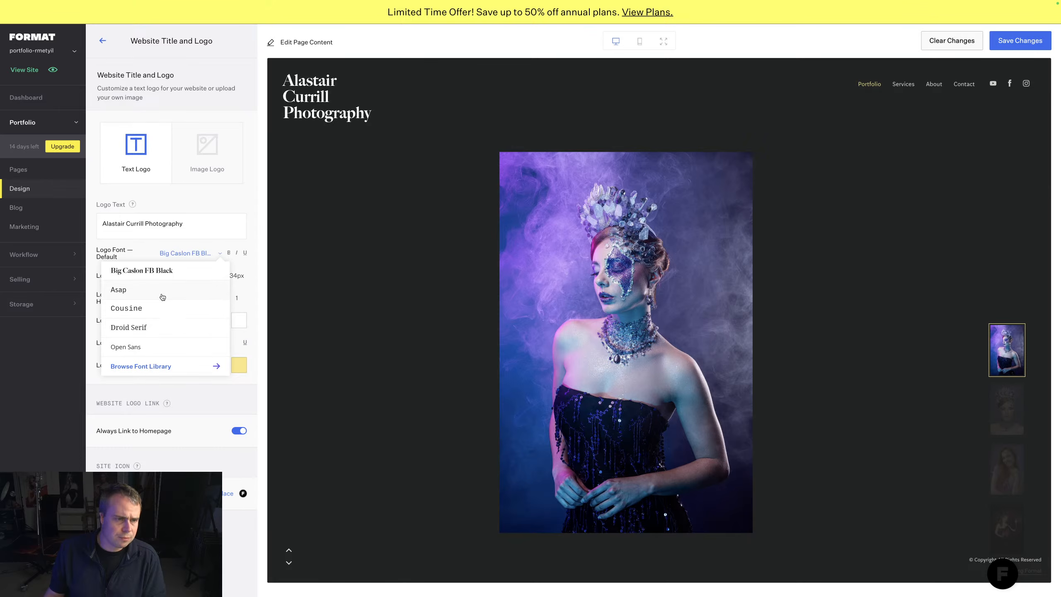
scroll(170, 305, "down", 1)
scroll(182, 336, "down", 1)
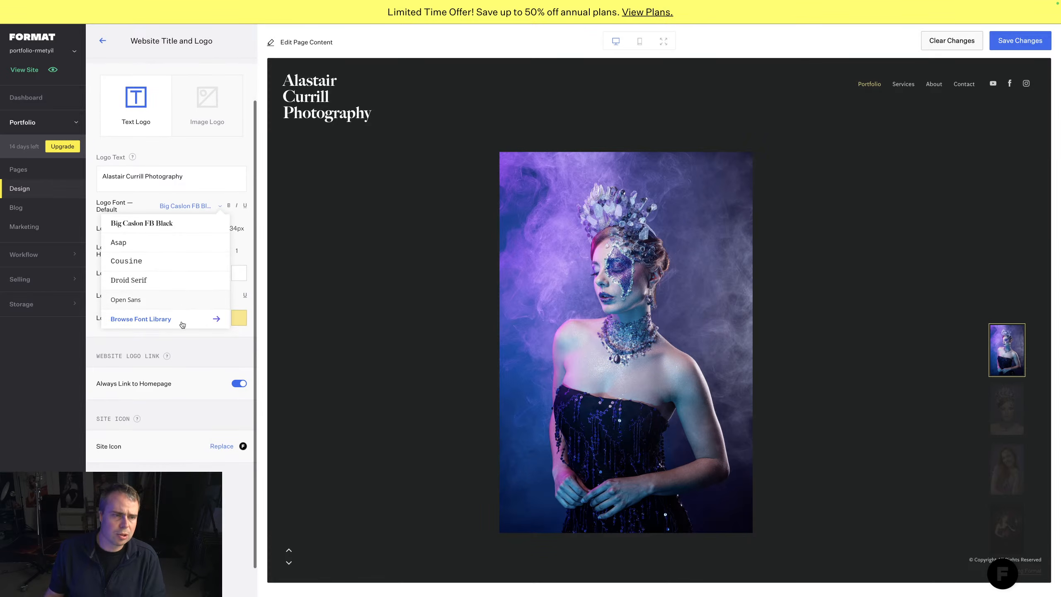
left_click(205, 316)
scroll(171, 244, "down", 10)
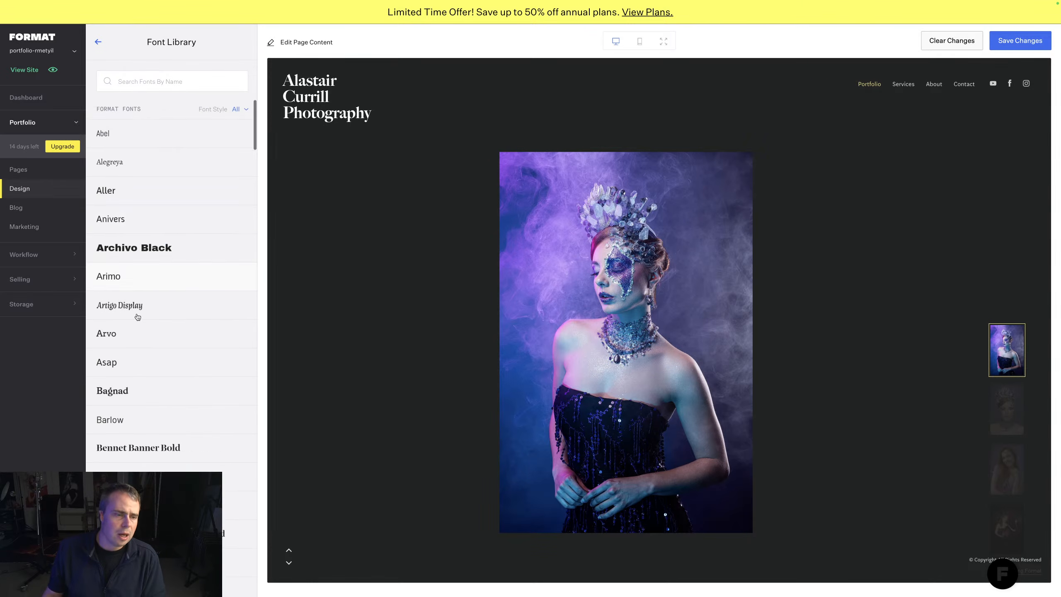
scroll(109, 387, "down", 15)
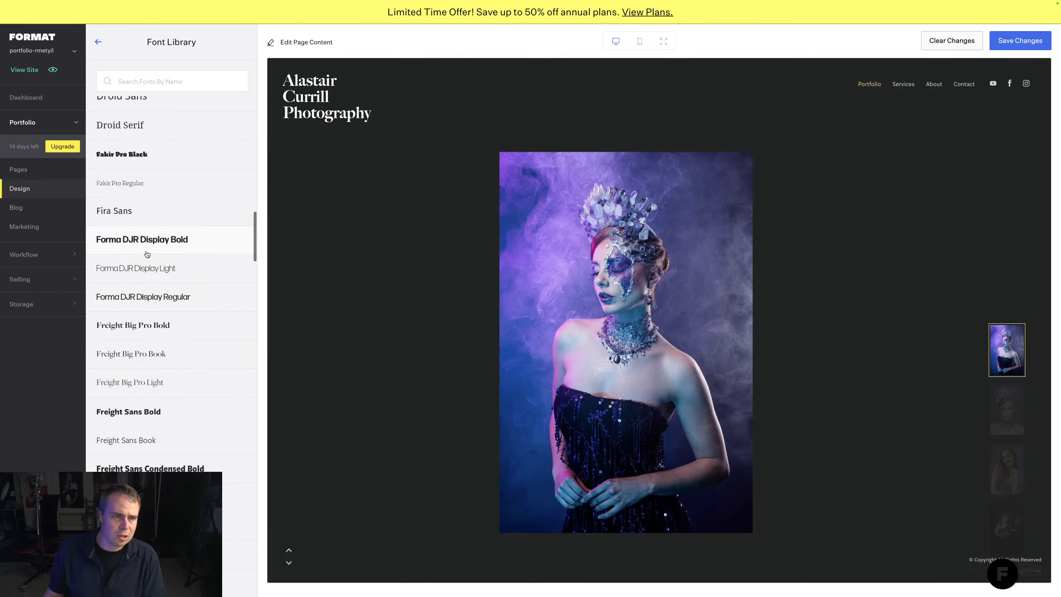
left_click(183, 243)
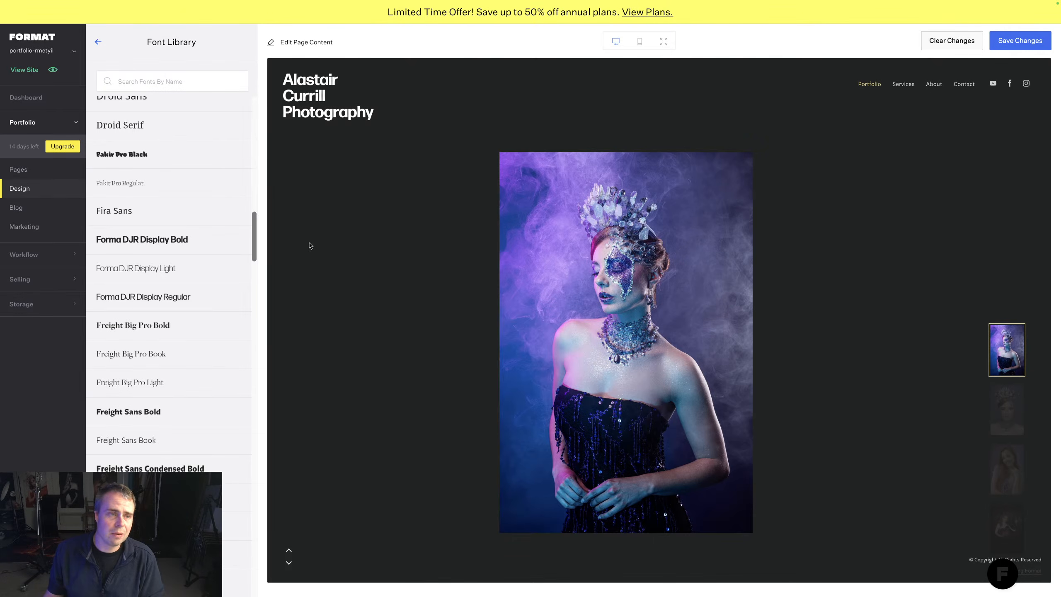
scroll(221, 158, "up", 12)
left_click(98, 41)
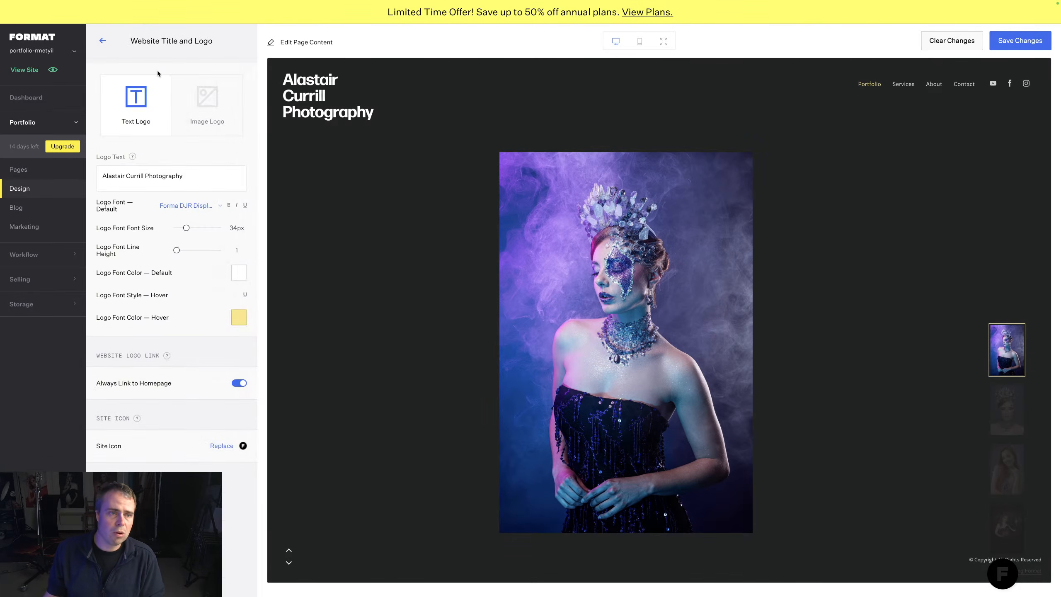
Step: Try an image logo using watermark page 2.png and enlarge the logo image to nearly the maximum size
left_click(214, 111)
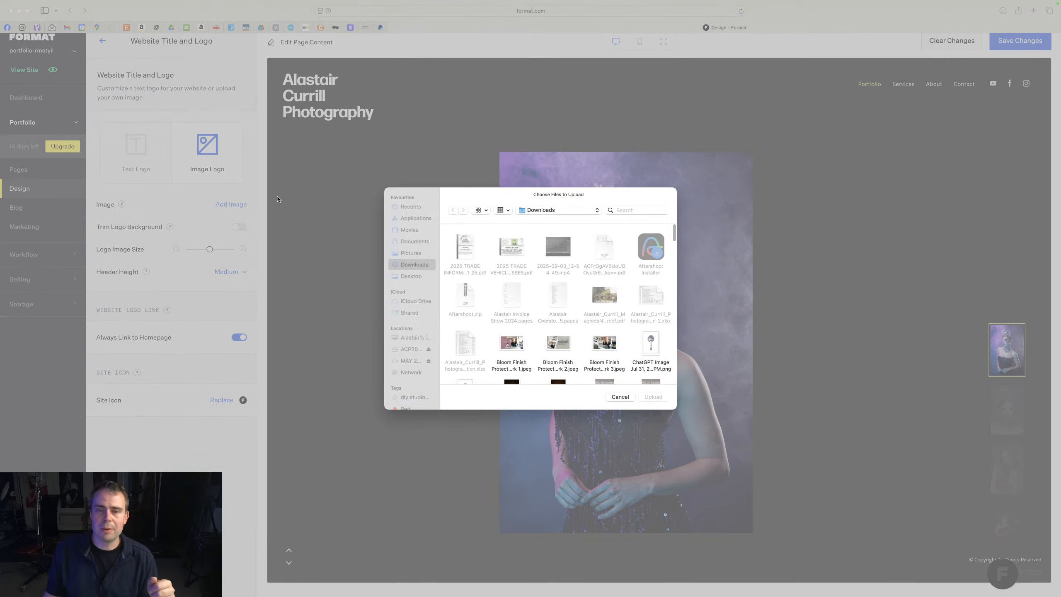
left_click(636, 211)
type("wa")
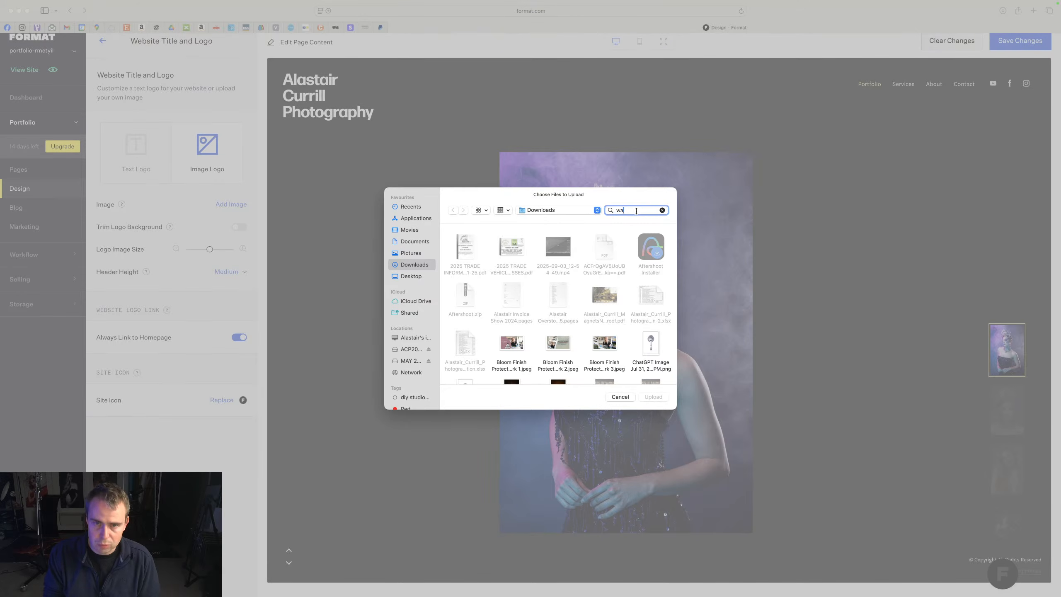
type("termark")
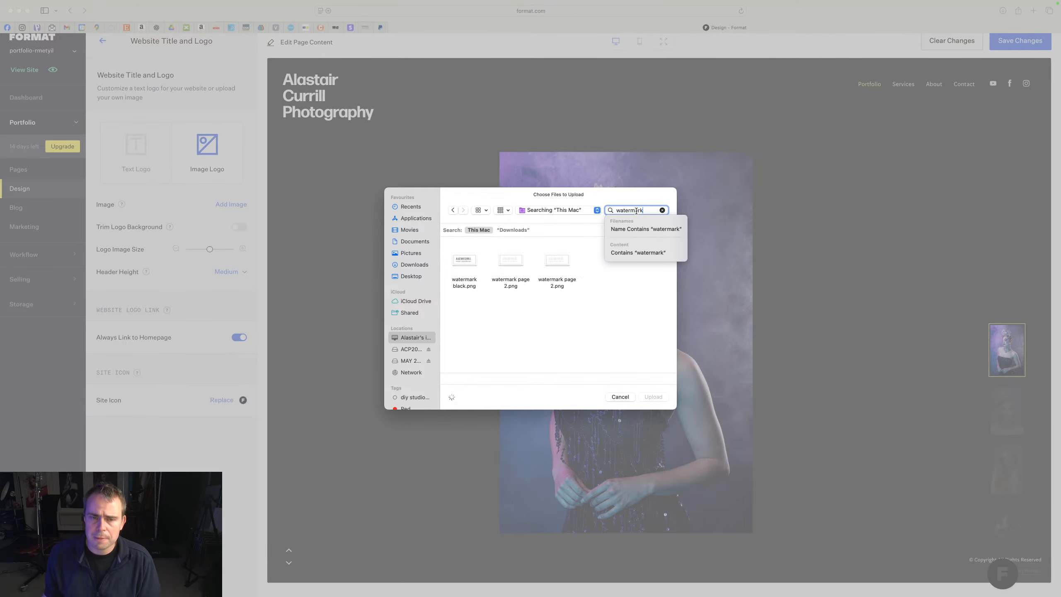
left_click(511, 261)
left_click(652, 397)
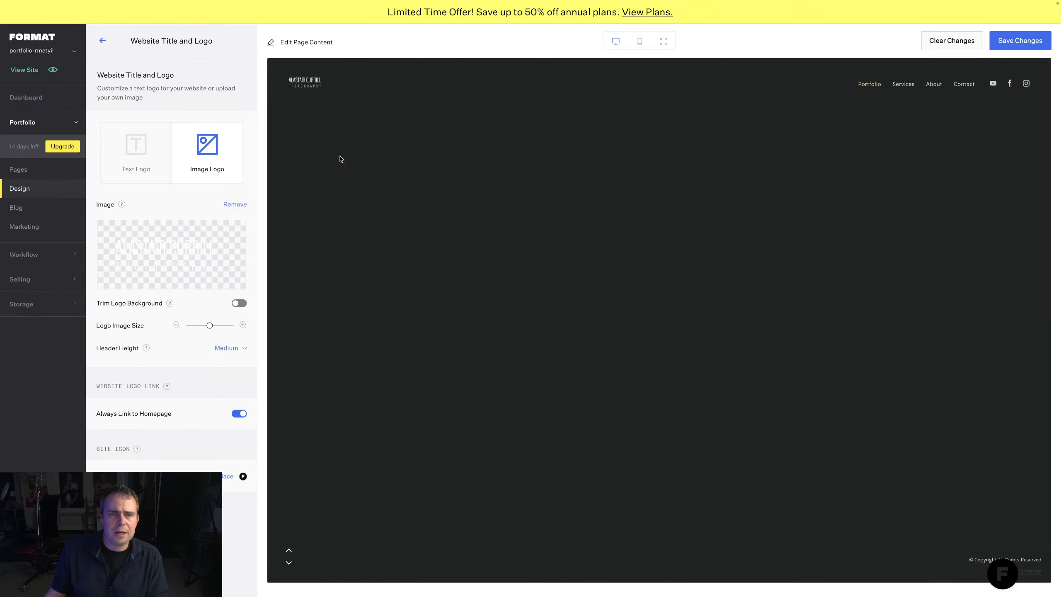
left_click_drag(209, 326, 231, 328)
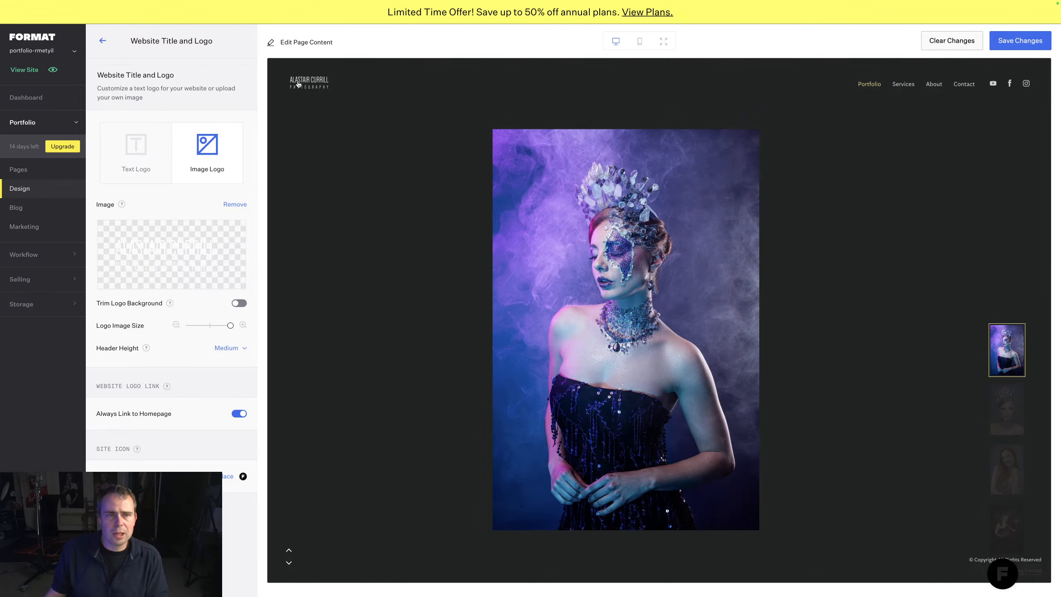
Step: Return to the text logo and set its font size to 41px
left_click(128, 155)
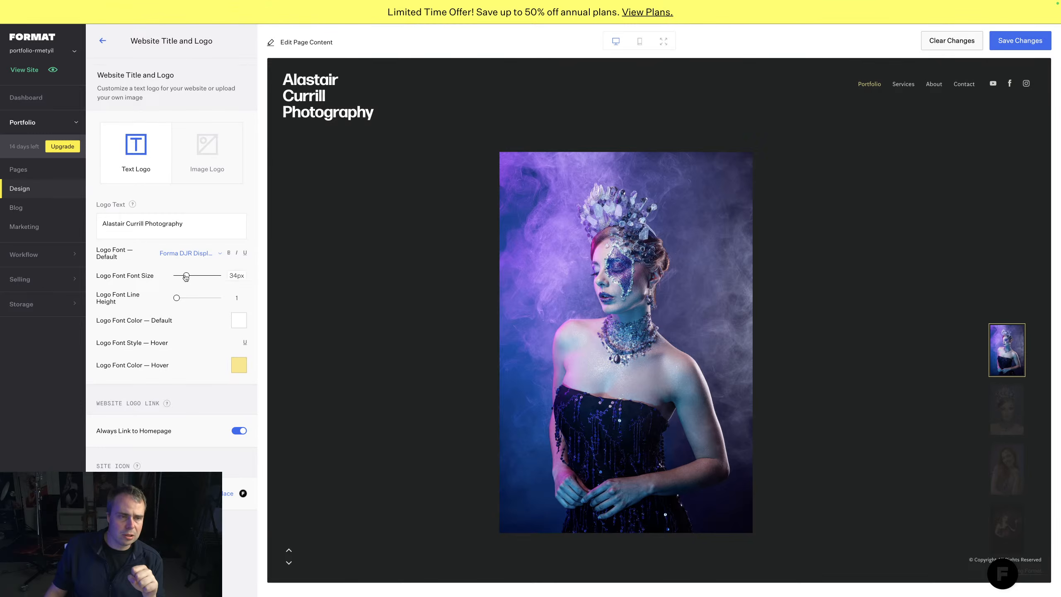
left_click_drag(183, 277, 193, 276)
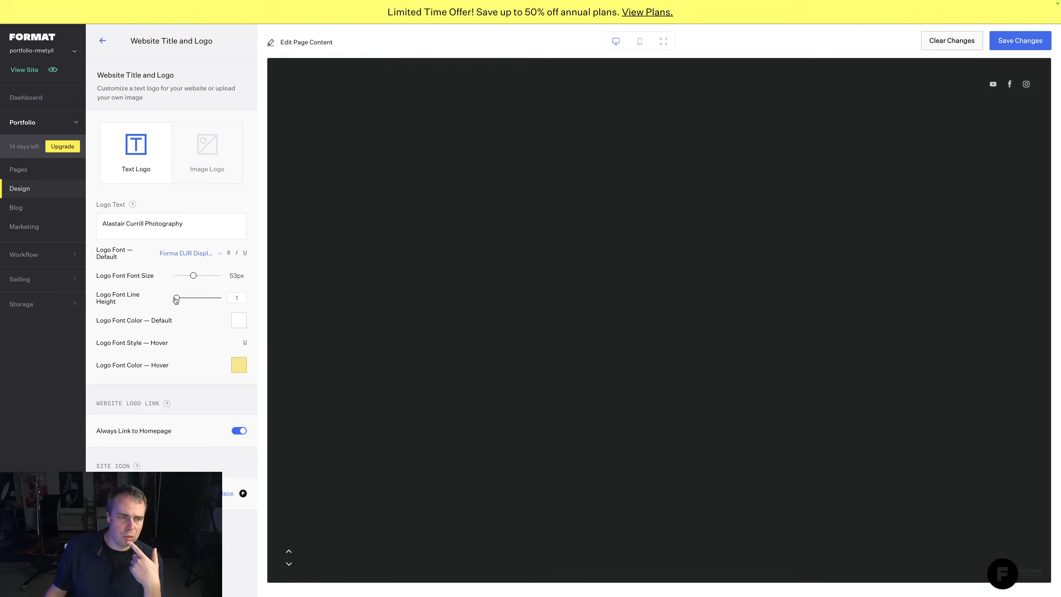
scroll(198, 301, "down", 2)
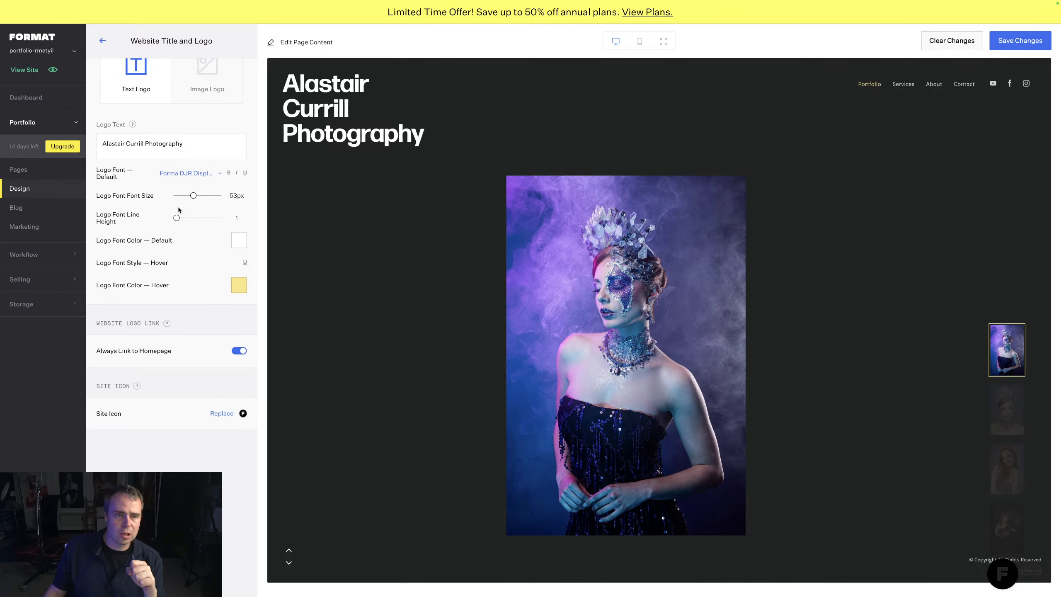
left_click_drag(194, 197, 189, 196)
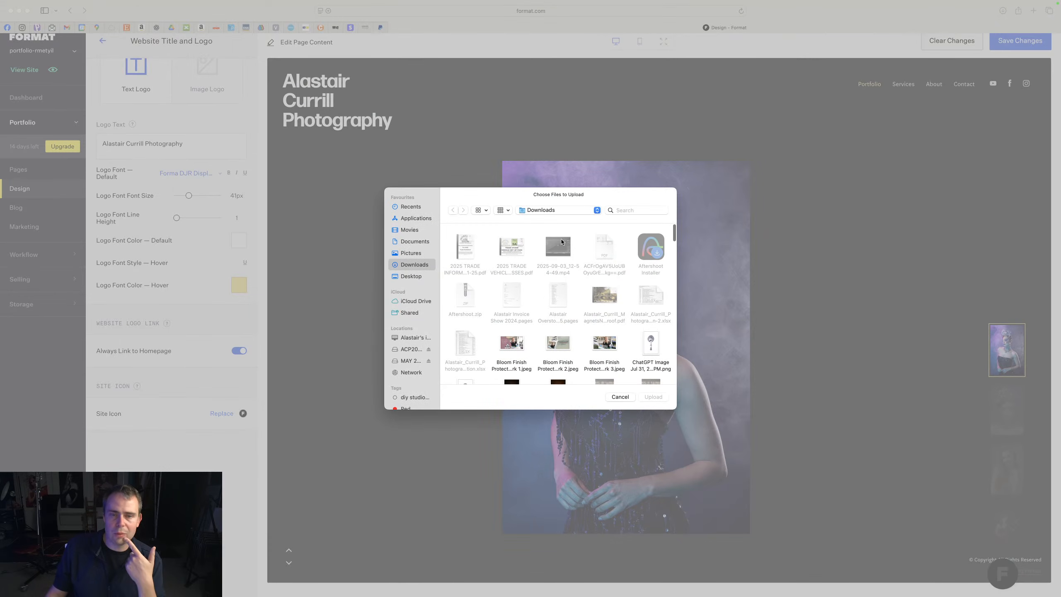
Step: Replace the site icon with the watermark black.png image
left_click(620, 209)
type("watermark")
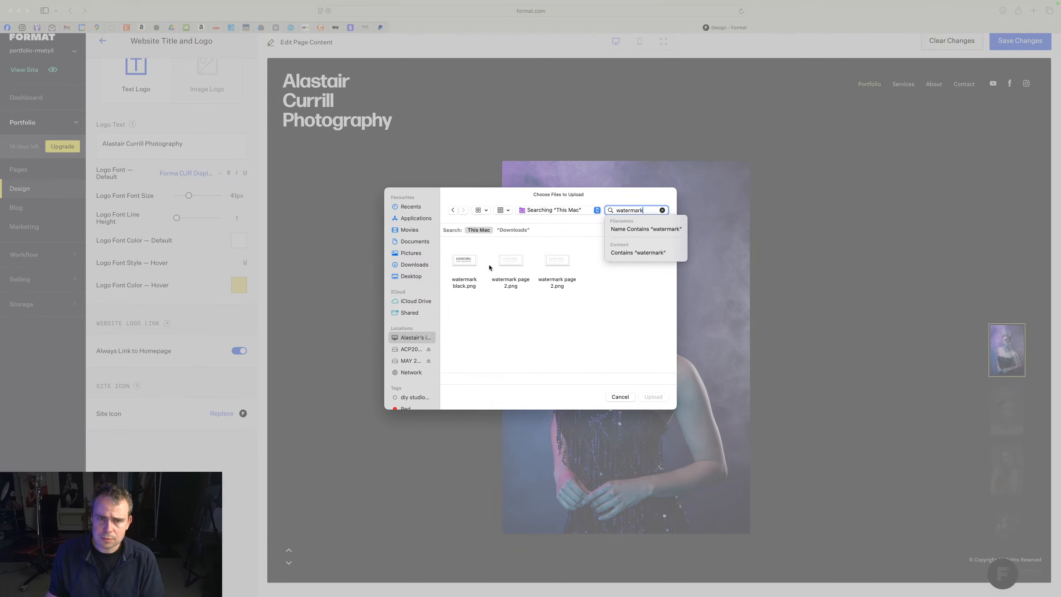
left_click(464, 261)
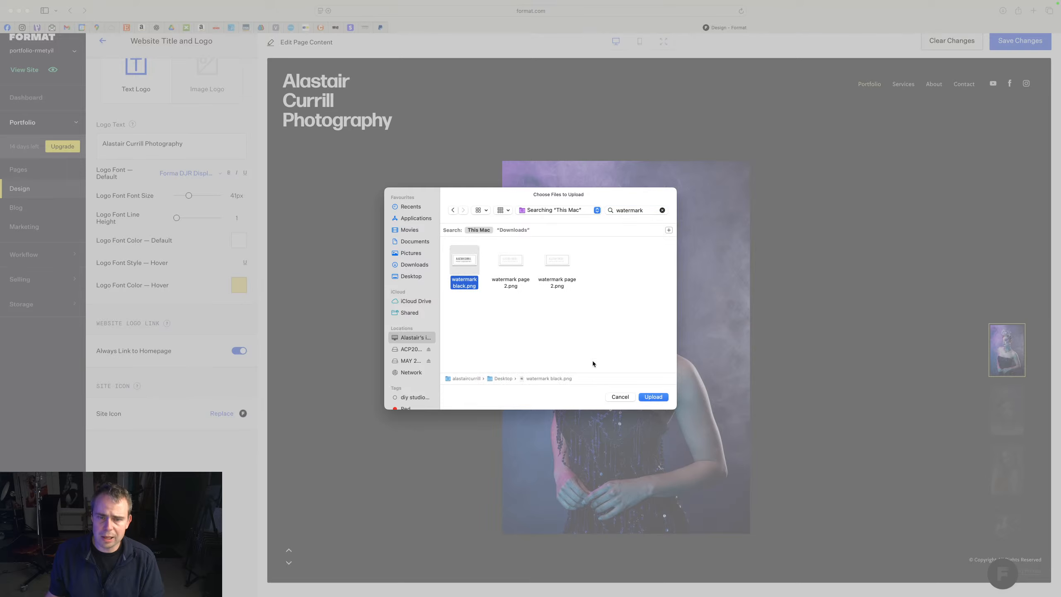
left_click(657, 396)
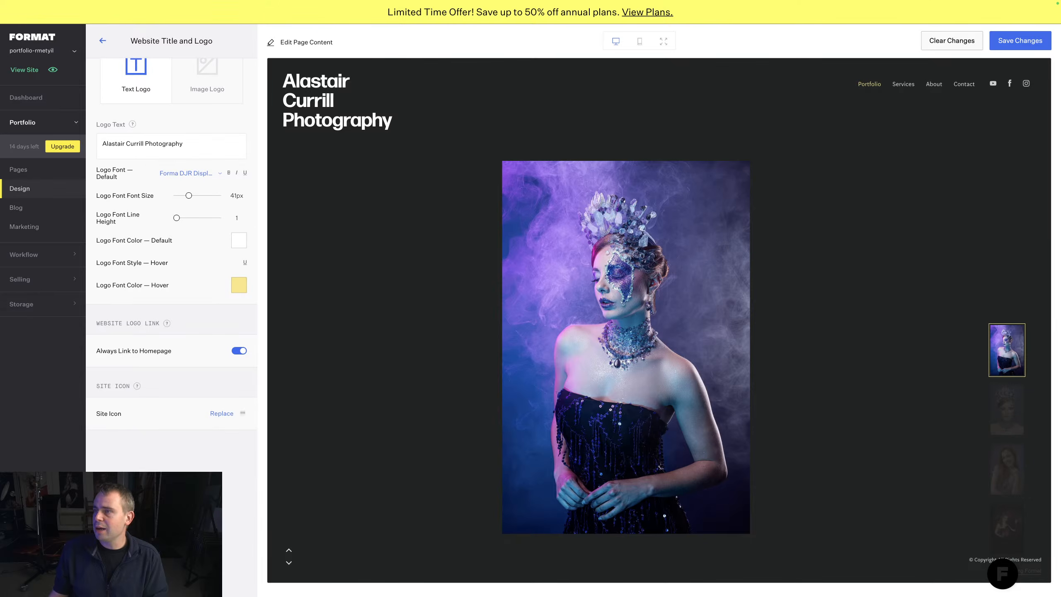
left_click_drag(1060, 3, 240, 1)
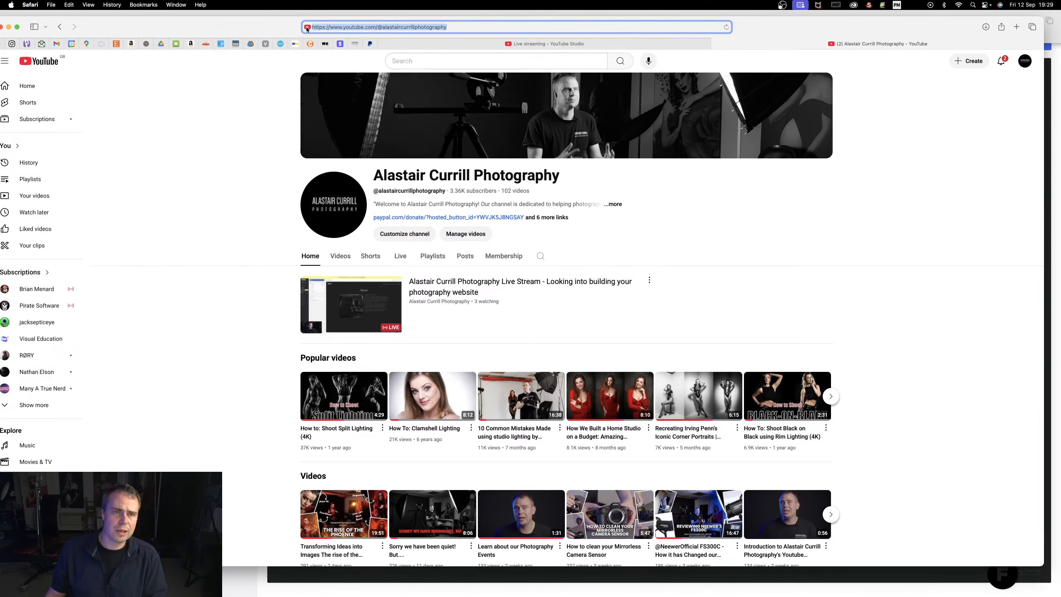
left_click(8, 30)
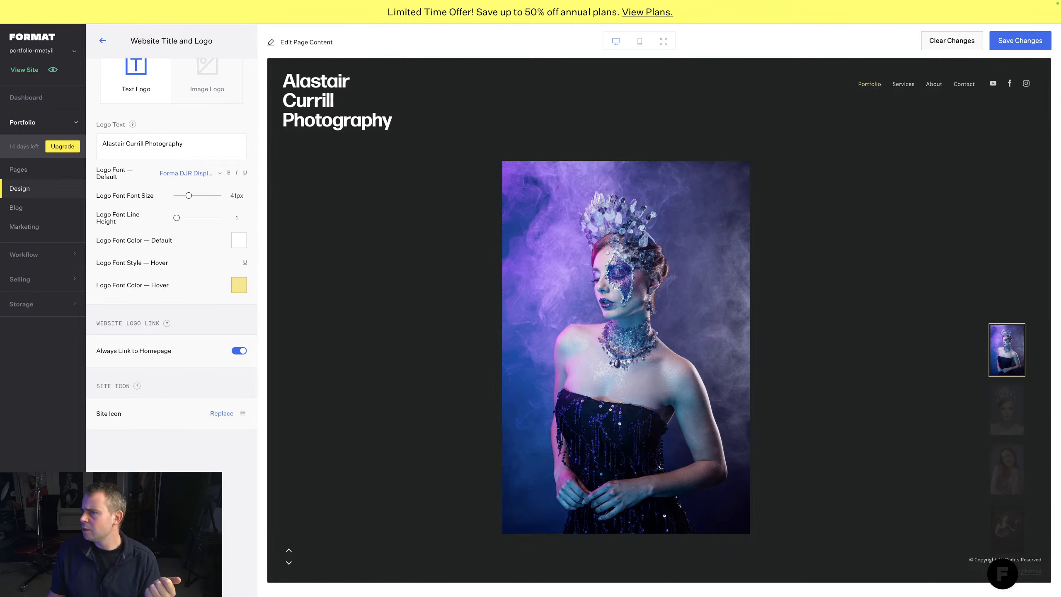
mouse_move(1060, 20)
left_mouse_down()
mouse_move(1011, 20)
mouse_move(1060, 20)
left_mouse_up()
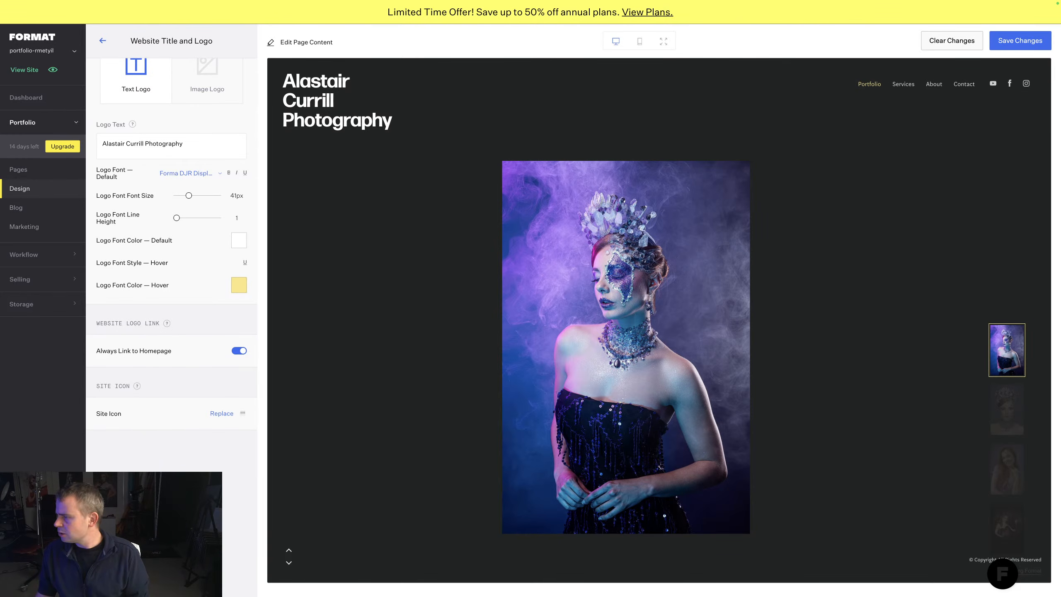
key("ctrl+Up")
left_click(1001, 581)
key("ctrl+Left")
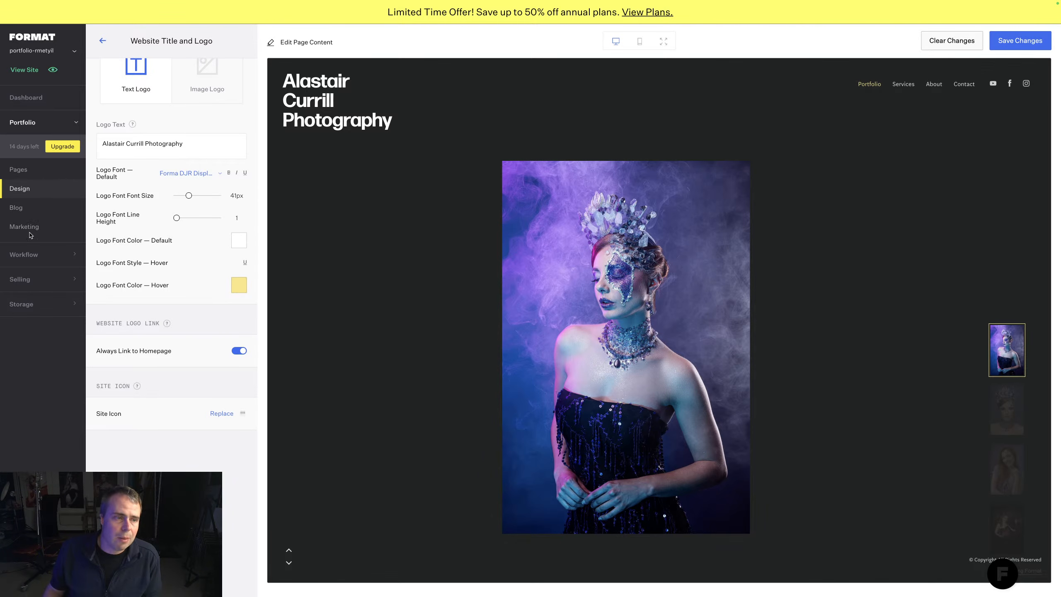
Step: Save the logo and site icon design changes to the site
left_click(1026, 40)
left_click(605, 320)
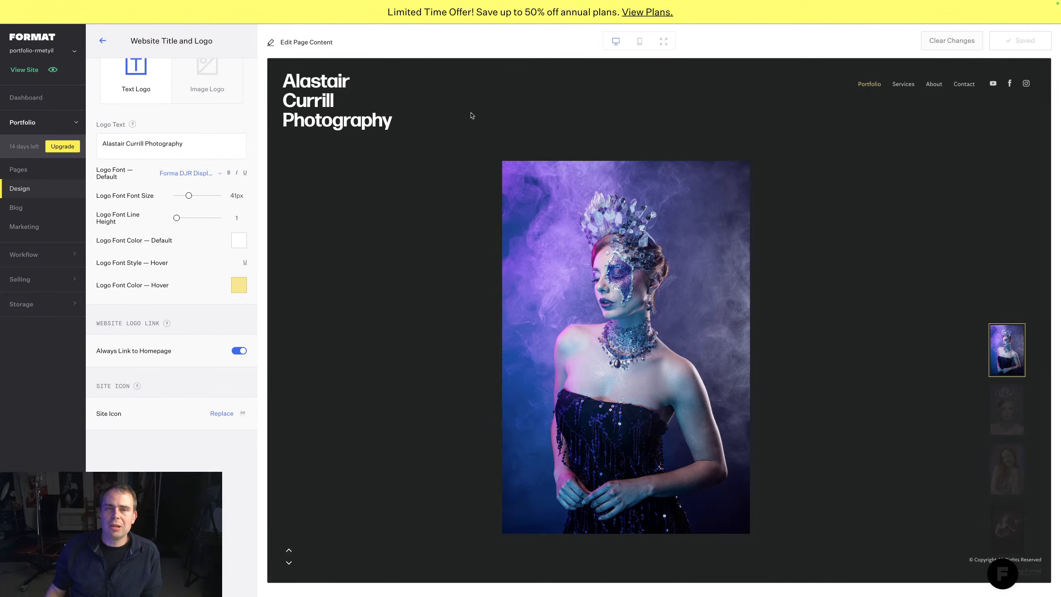
Step: Examine how the Portfolio page's images and the new logo look throughout the site preview
scroll(602, 172, "down", 5)
scroll(602, 171, "down", 10)
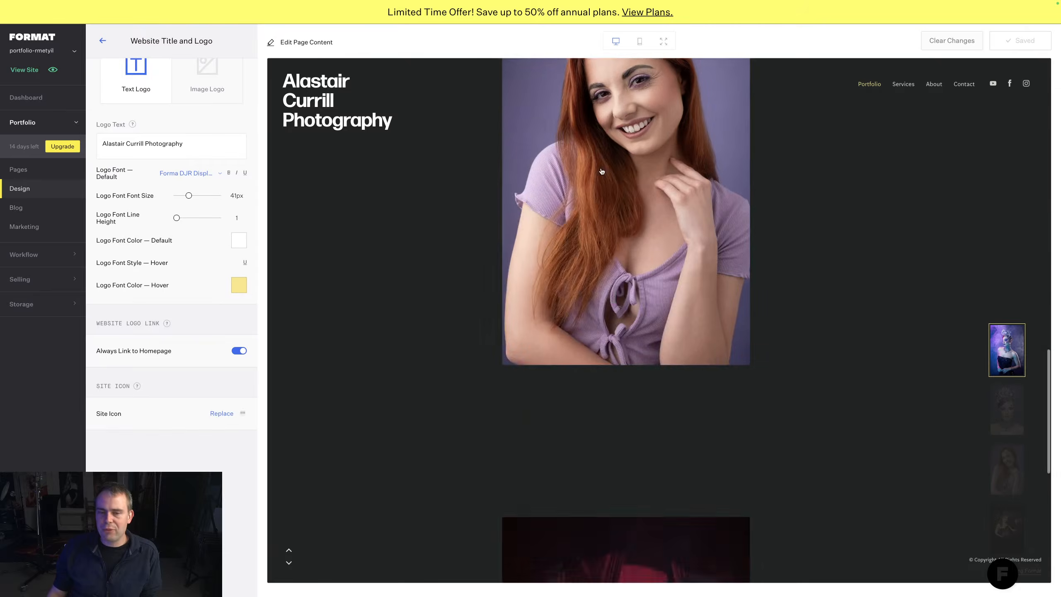
scroll(602, 171, "up", 15)
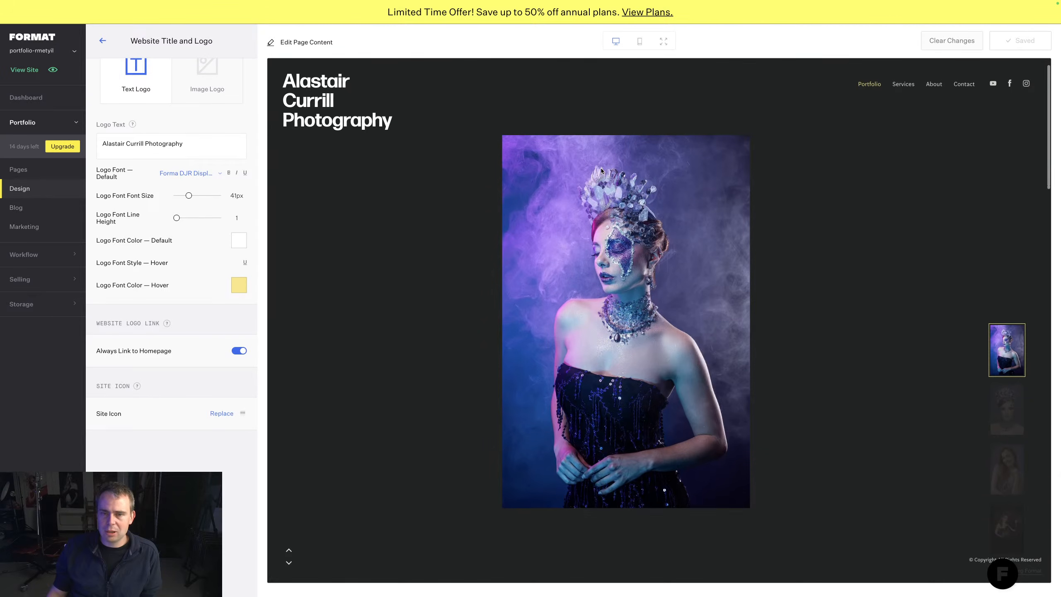
scroll(601, 188, "down", 10)
scroll(601, 202, "down", 1)
scroll(601, 203, "up", 6)
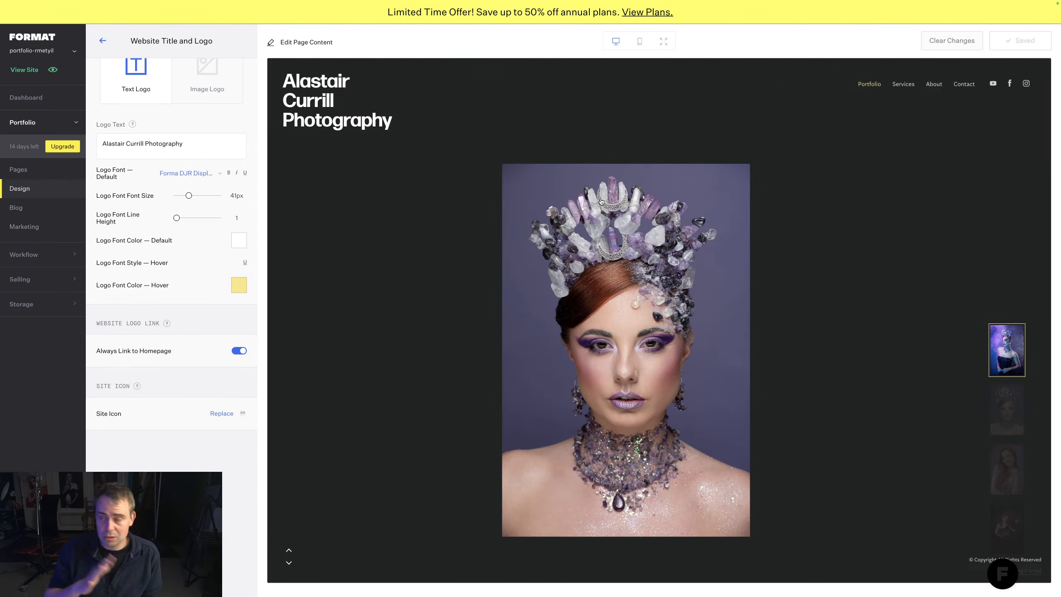
scroll(536, 179, "down", 10)
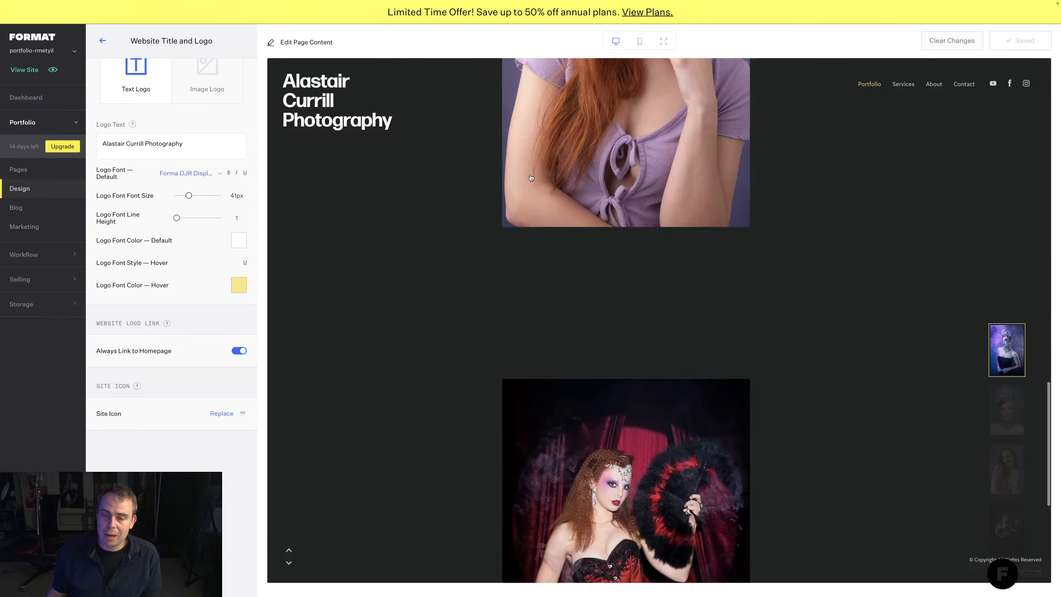
scroll(661, 231, "up", 10)
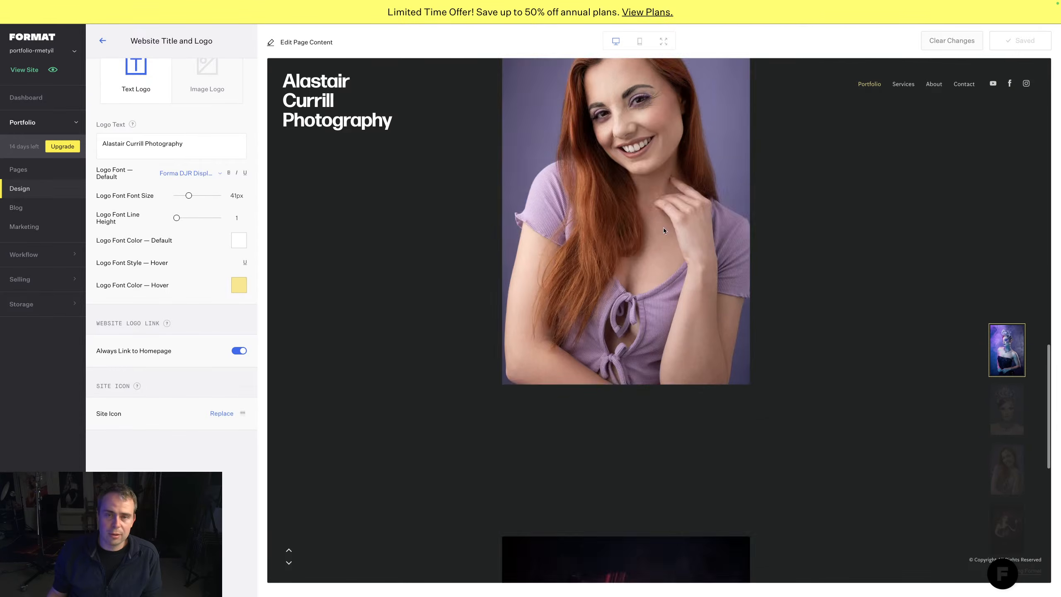
Step: Preview the Services page and open it for content editing
left_click(904, 82)
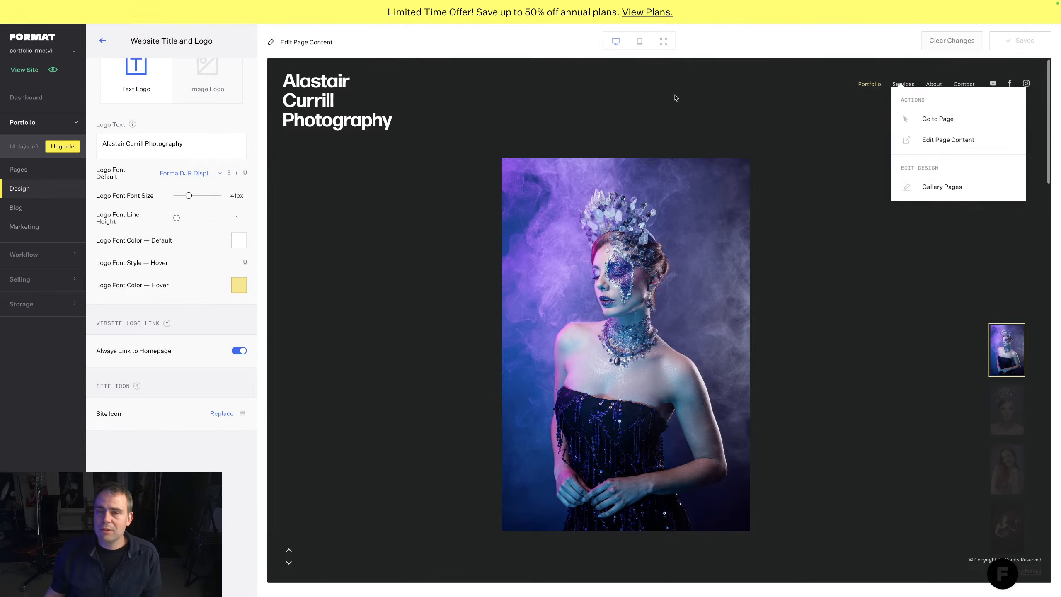
left_click(938, 121)
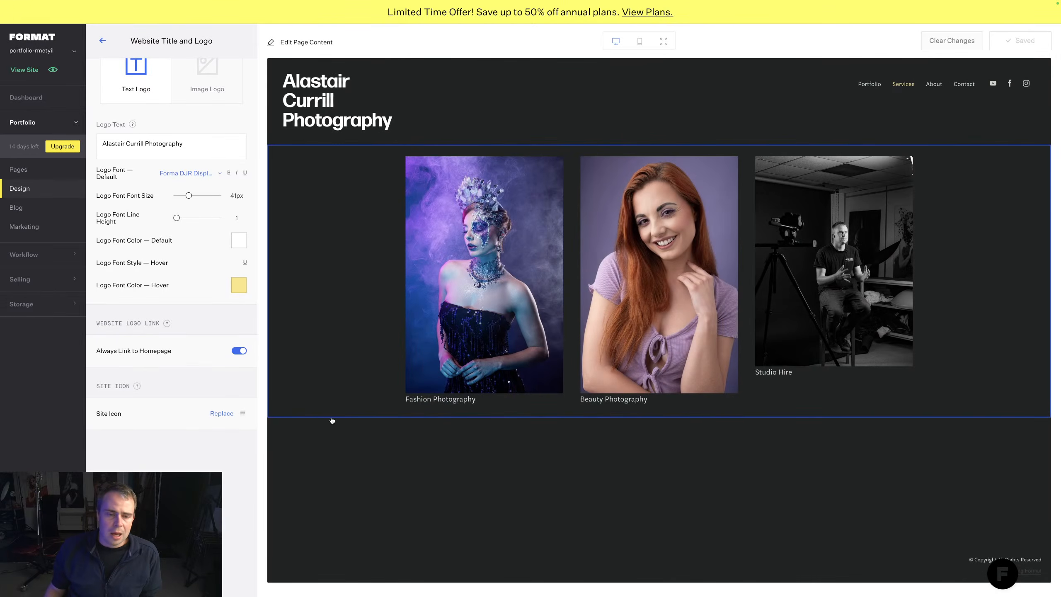
left_click(489, 403)
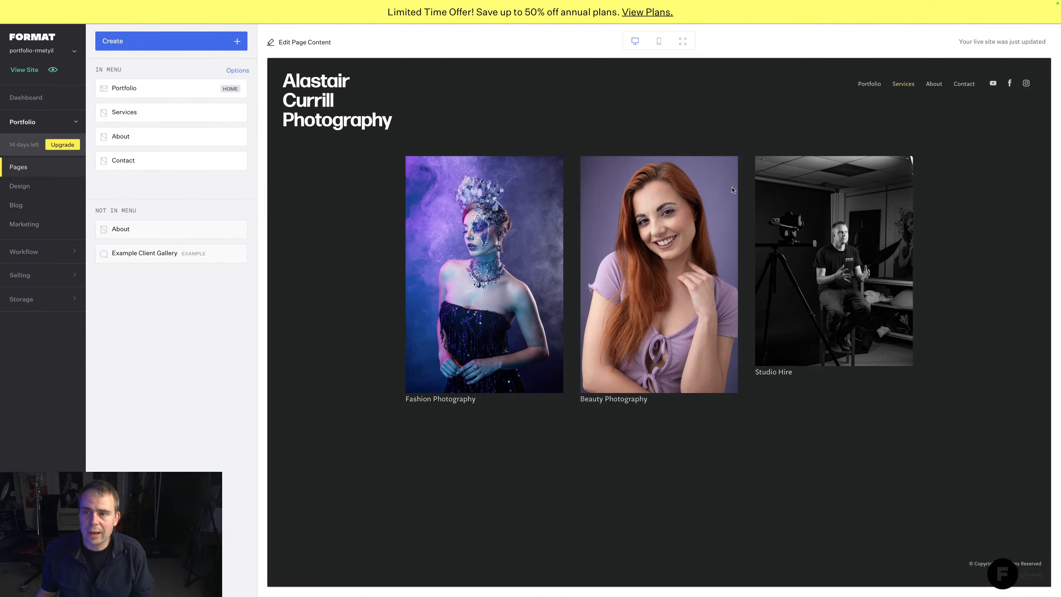
mouse_move(177, 113)
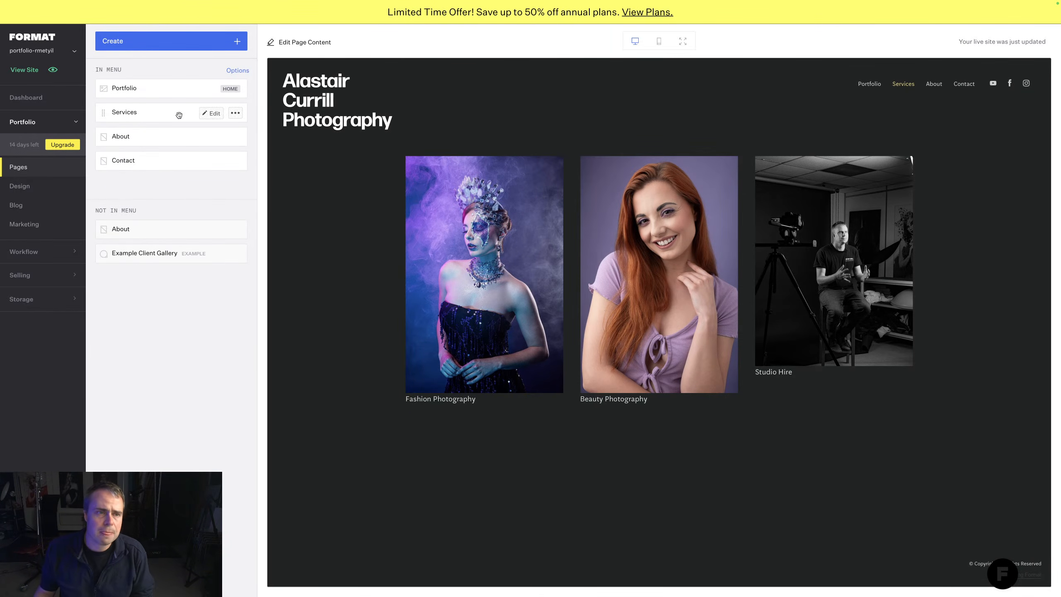
left_click(212, 112)
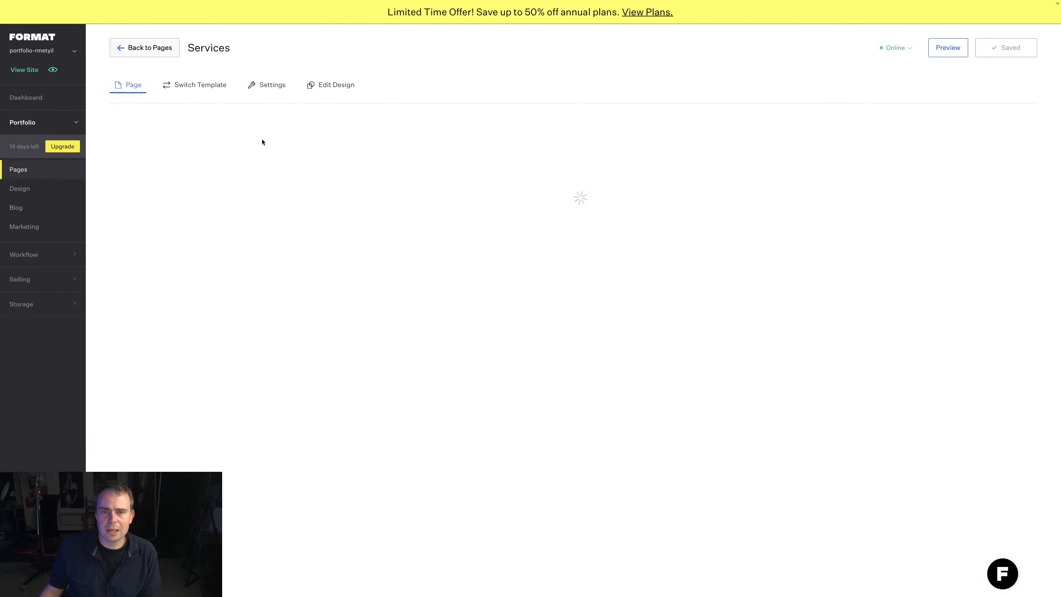
Step: Add a full-width embedded video section below the service images on the Services page
left_click(579, 433)
left_click(588, 121)
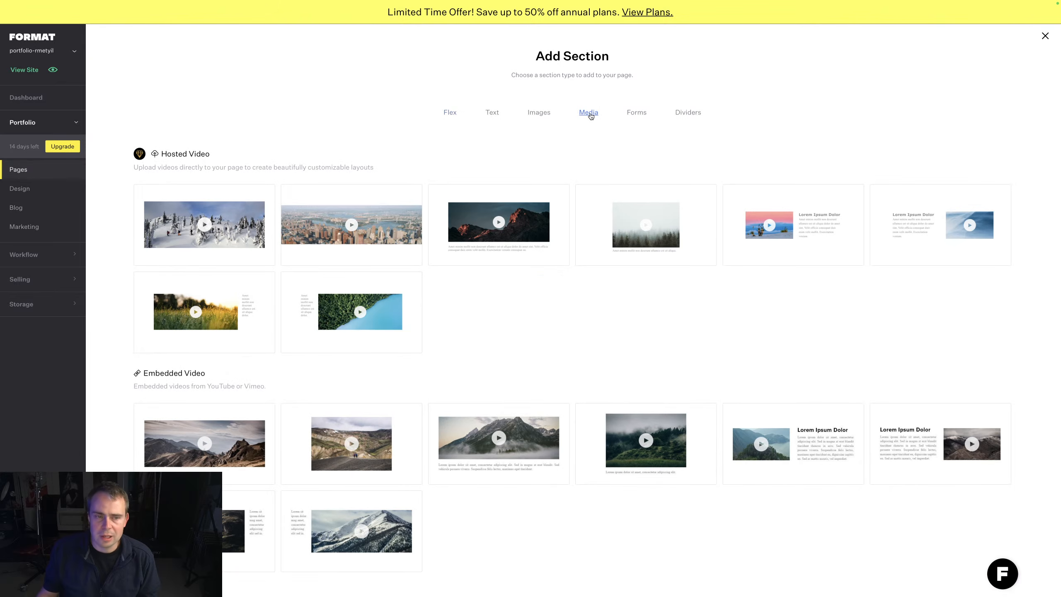
mouse_move(399, 216)
scroll(399, 216, "down", 5)
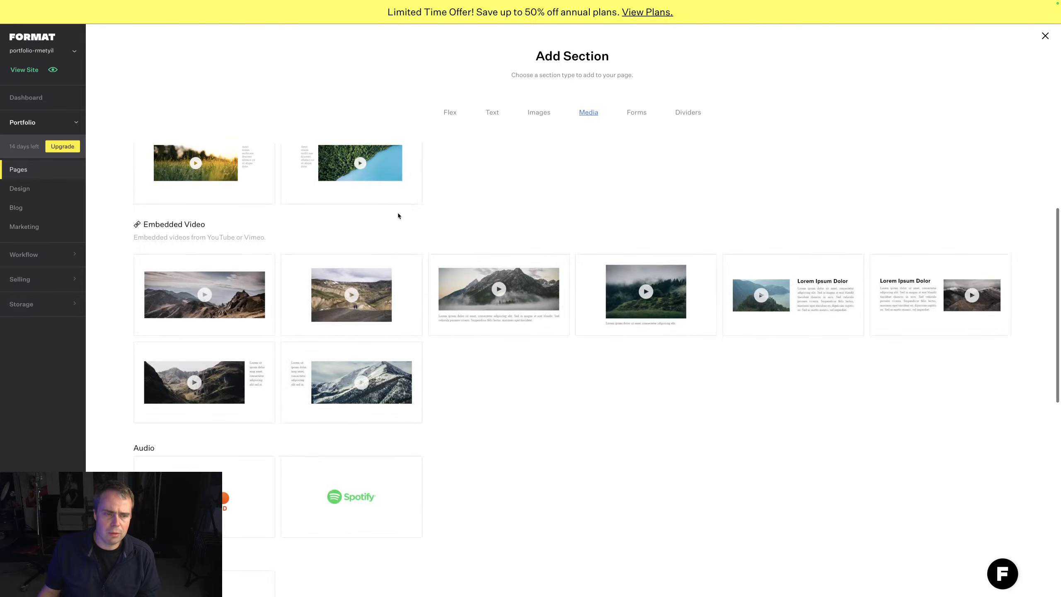
mouse_move(204, 240)
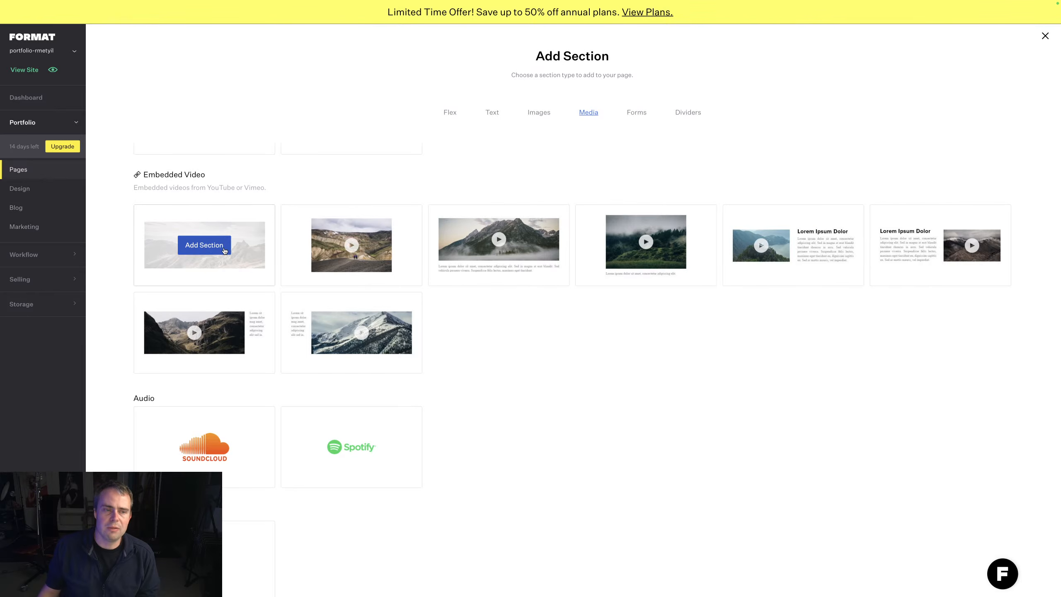
left_click(207, 247)
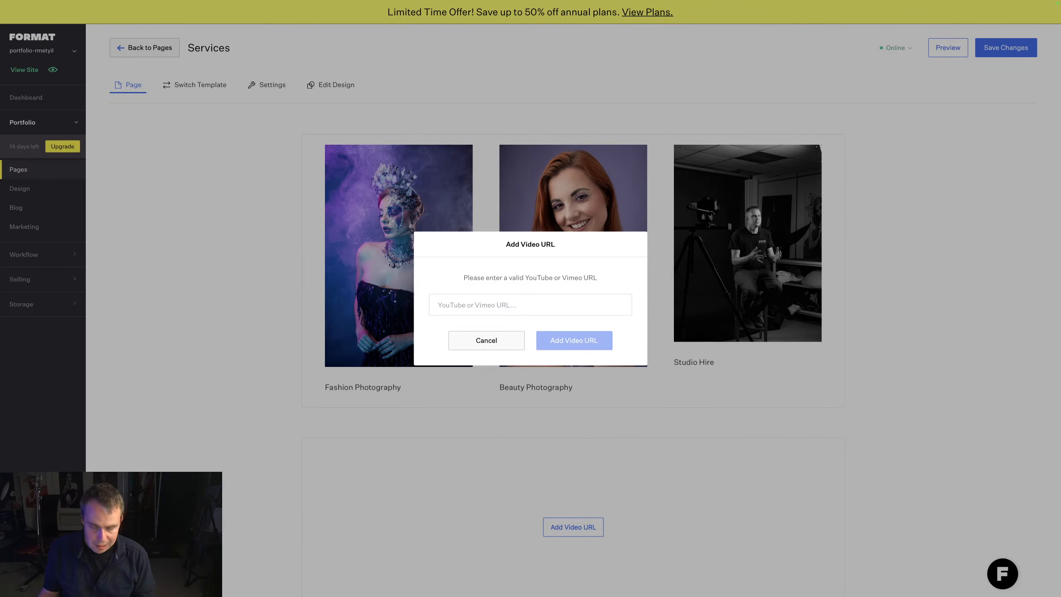
left_click(499, 314)
type("https://www.youtube.com/watch?v=AcIliT90UHY")
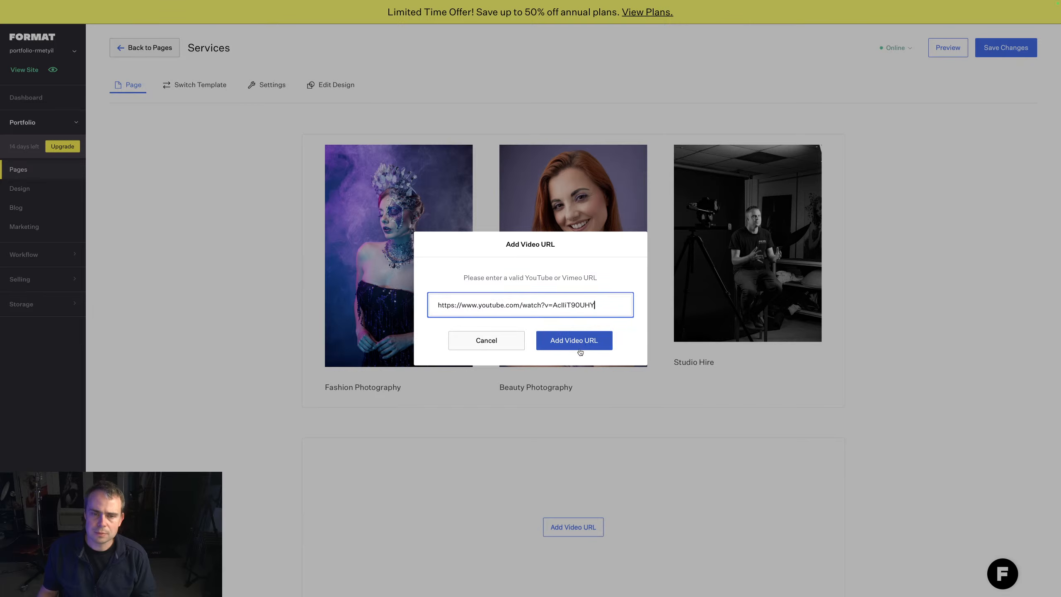
key("Return")
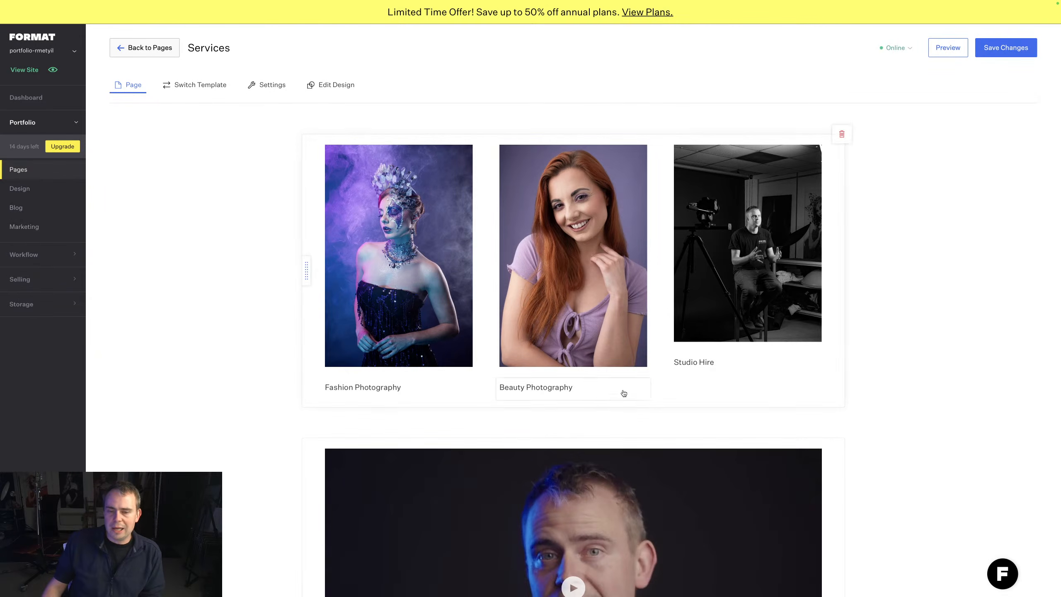
Step: Insert a single-column text section with a heading between the service images and the video
scroll(650, 385, "down", 5)
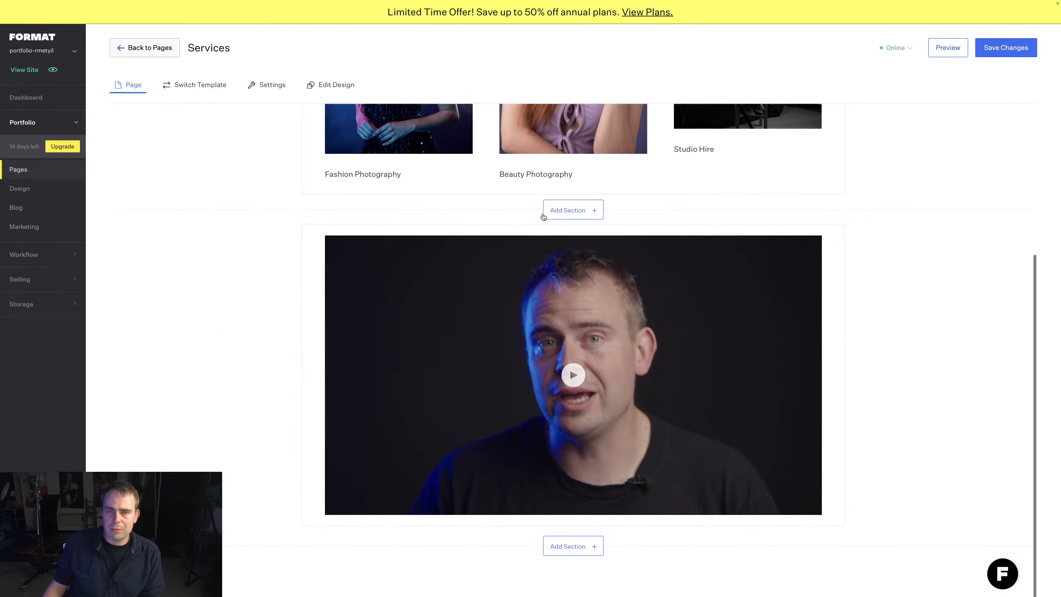
left_click(559, 215)
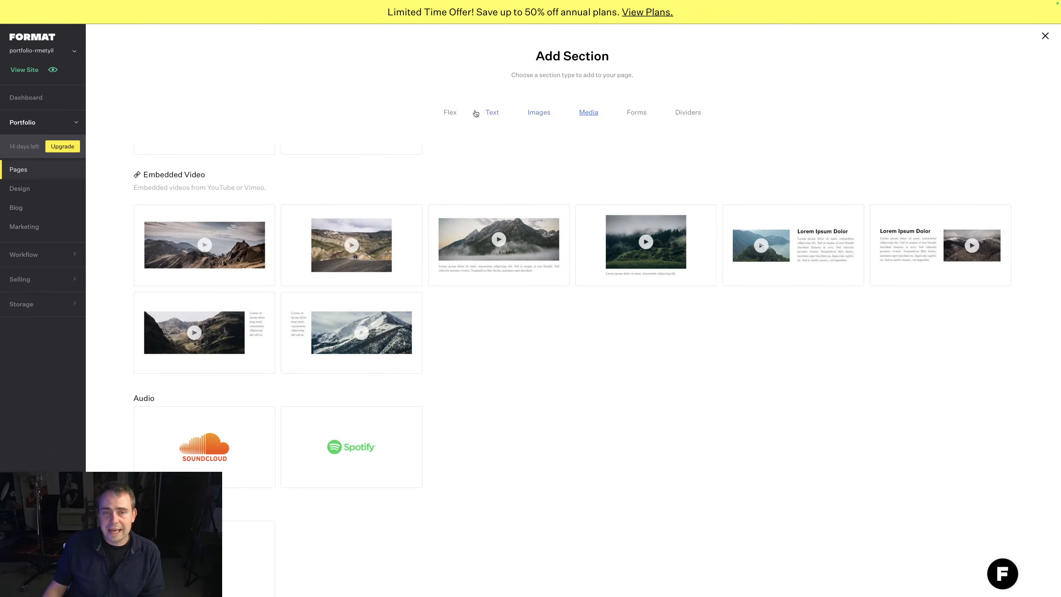
left_click(487, 112)
left_click(588, 112)
mouse_move(507, 448)
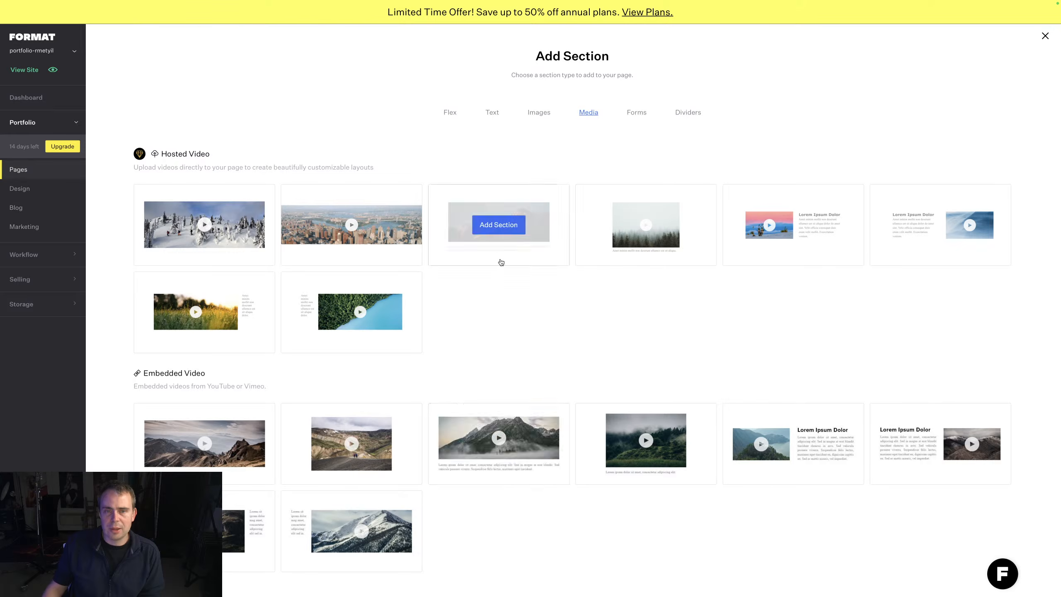
left_click(539, 112)
left_click(492, 112)
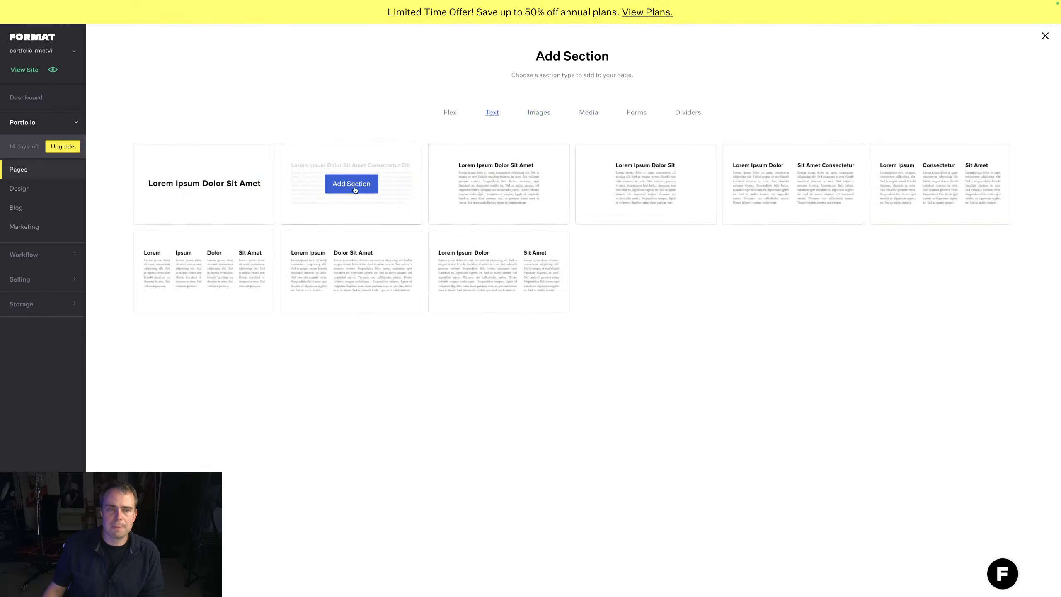
left_click(351, 183)
Step: Replace the section's placeholder text with the heading "Find out more about our Events! check out the video Below!" and save the page
left_click_drag(541, 301, 275, 216)
type("Fi")
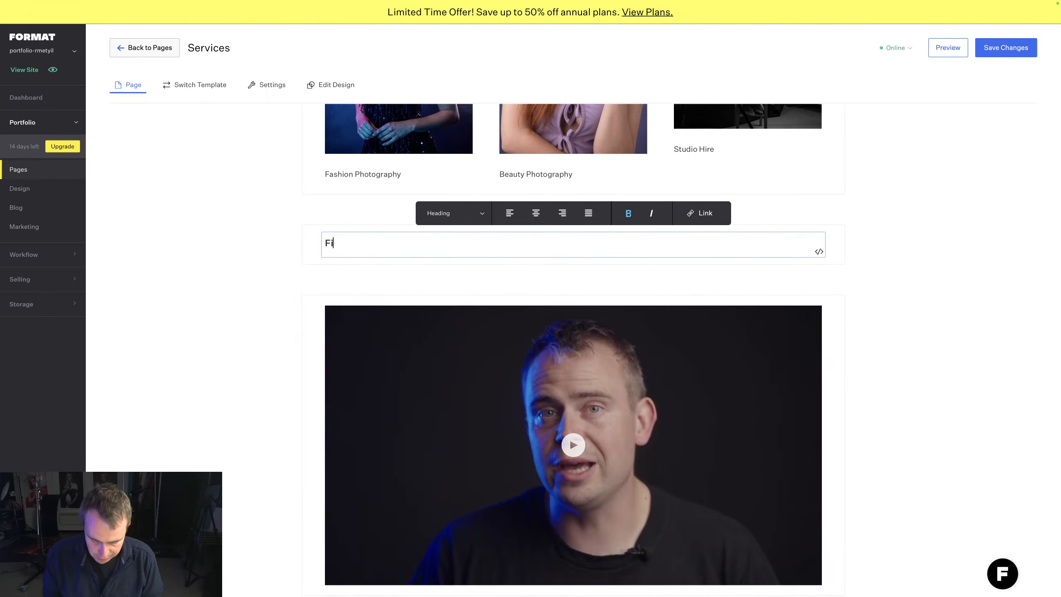
type("nd out more about our Events")
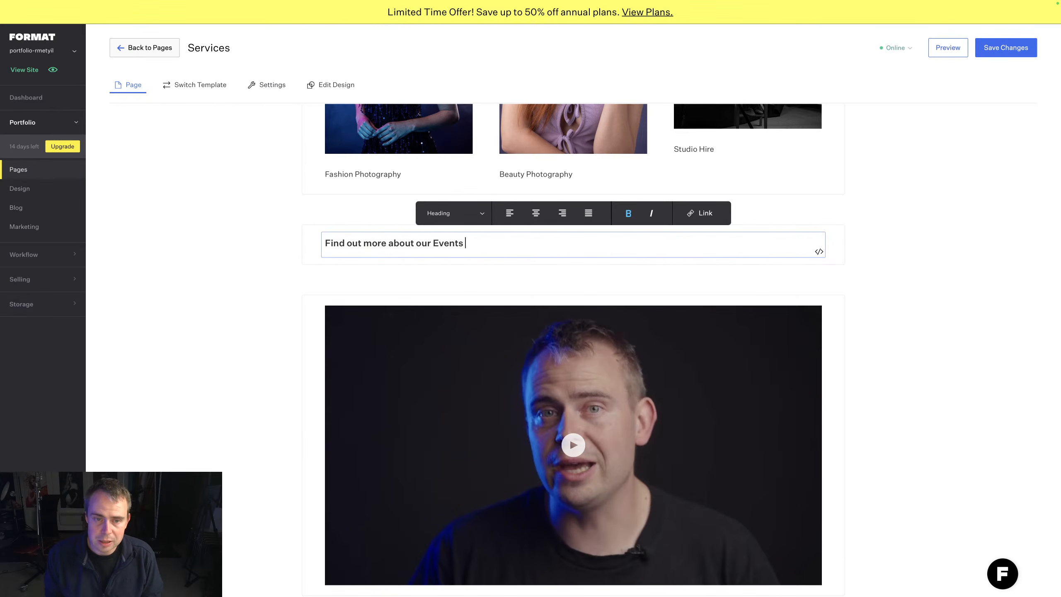
type("! check ")
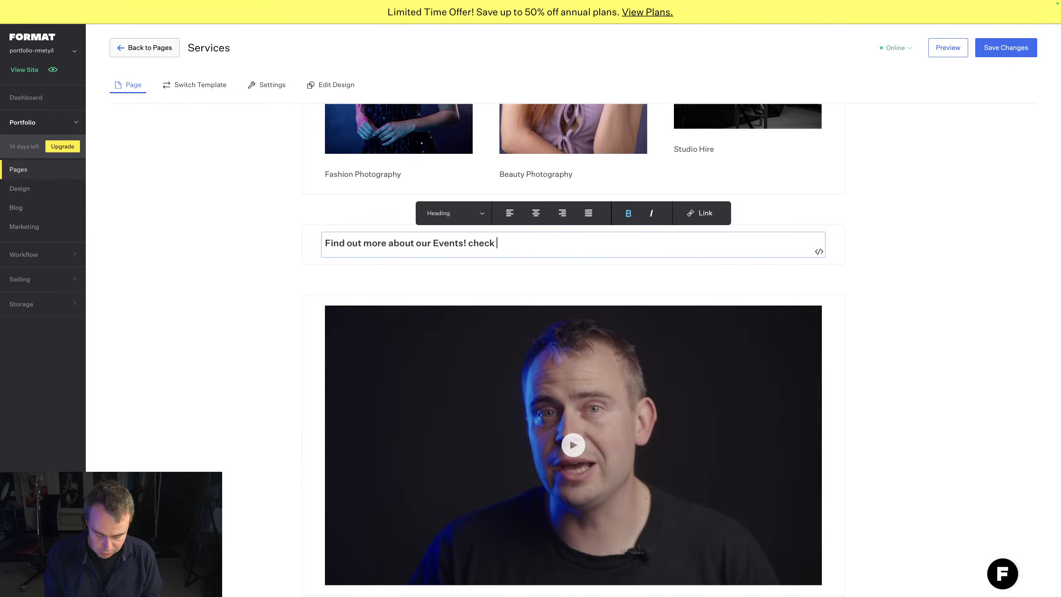
type("out the video Bl")
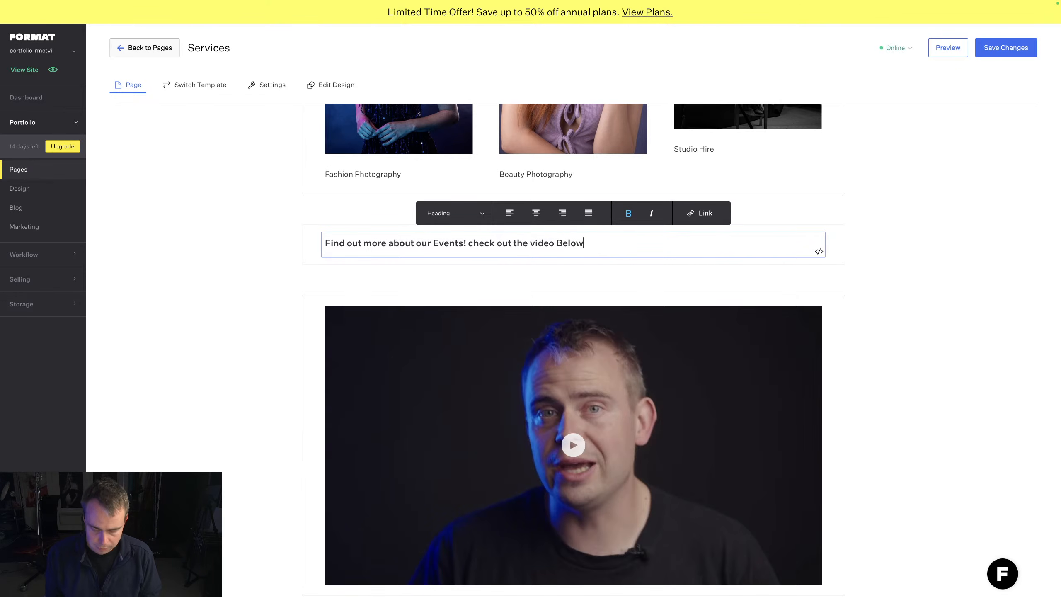
type("elow!")
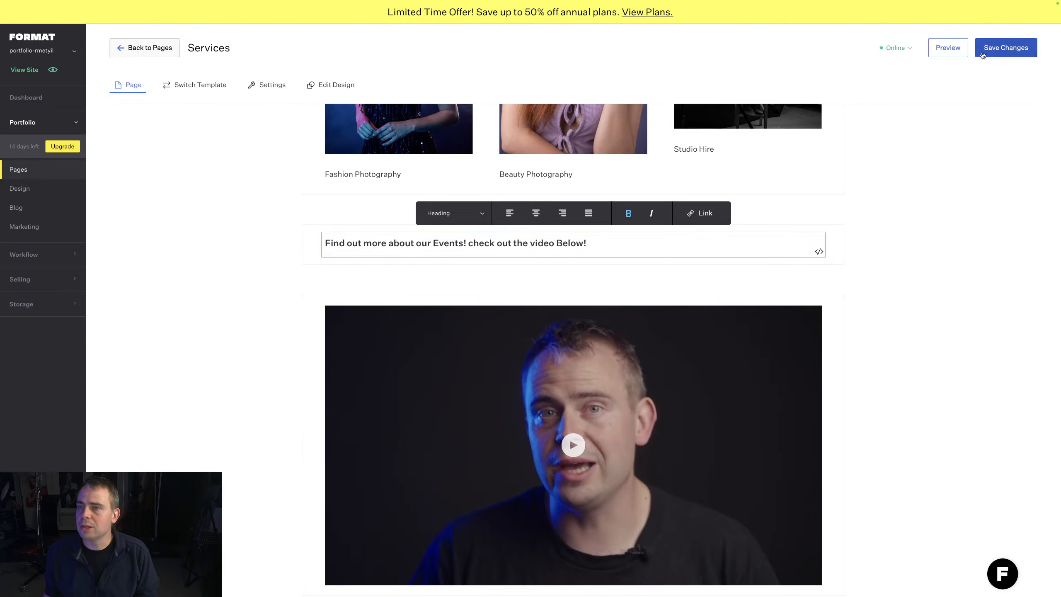
left_click(1014, 53)
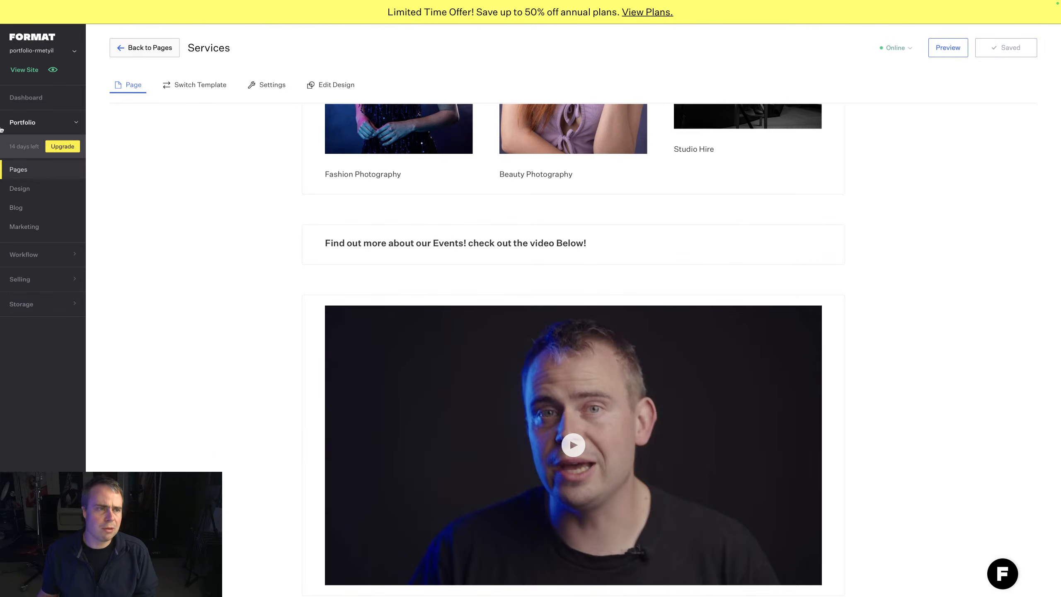
Step: Preview the Services page, playing its embedded video and checking the new heading, and view the About page
left_click(26, 117)
left_click(28, 115)
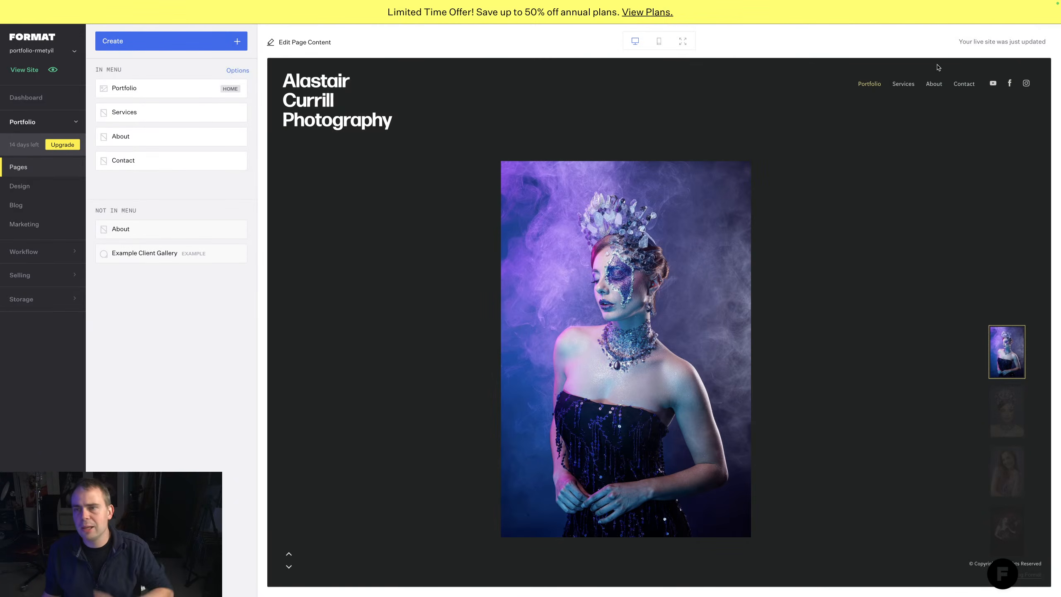
left_click(903, 84)
scroll(596, 354, "down", 4)
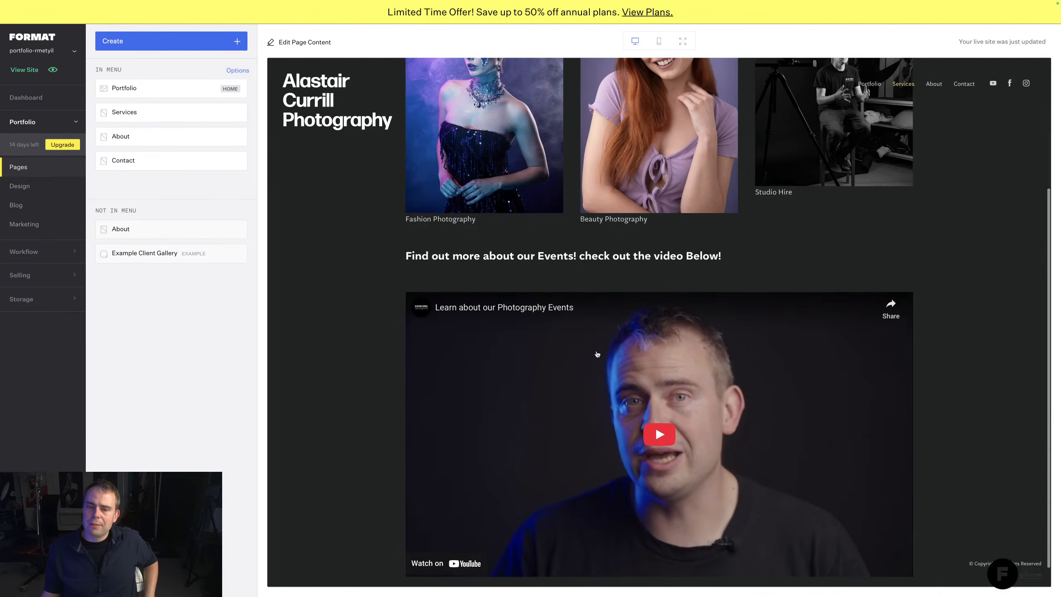
scroll(597, 353, "down", 1)
left_click(747, 368)
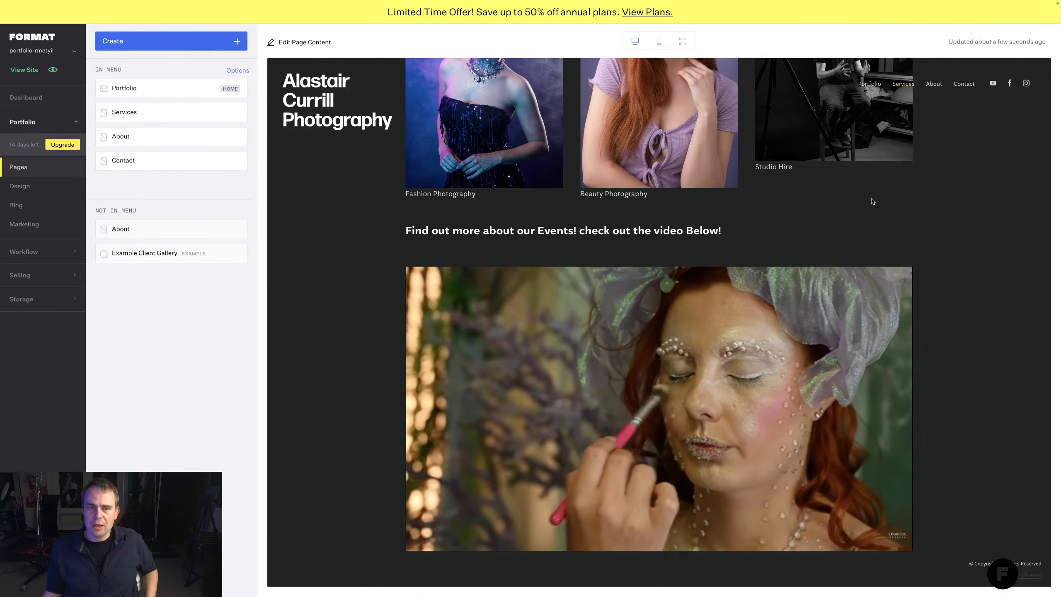
scroll(600, 397, "up", 5)
scroll(600, 397, "up", 1)
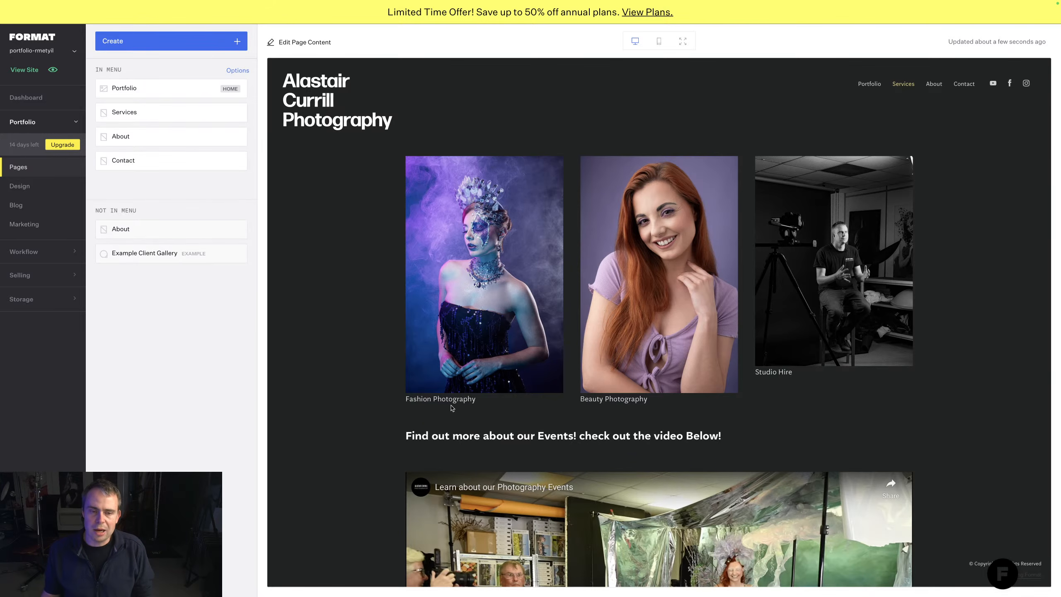
scroll(606, 388, "down", 5)
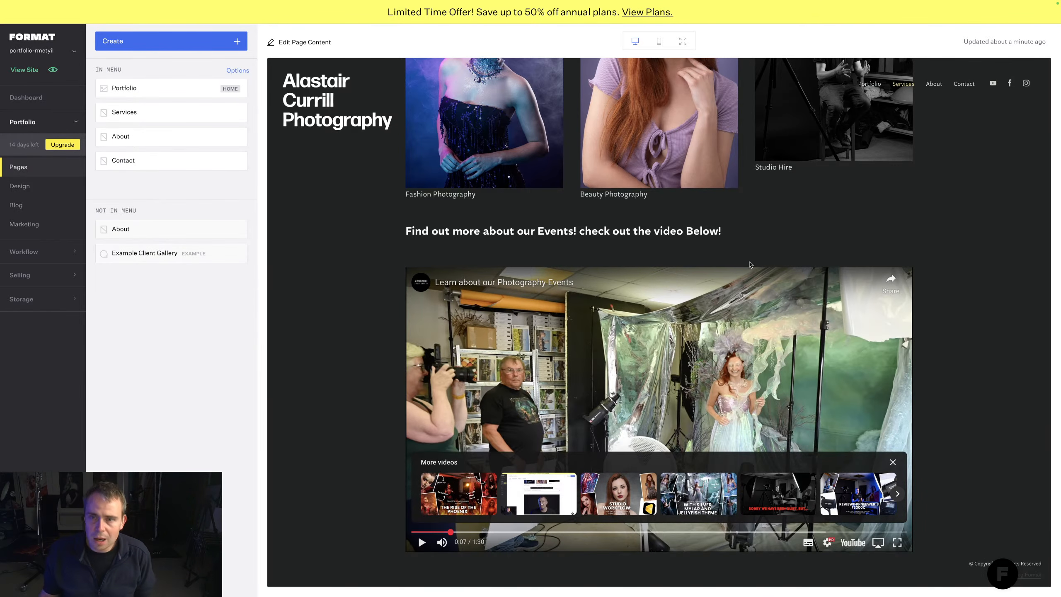
left_click(916, 83)
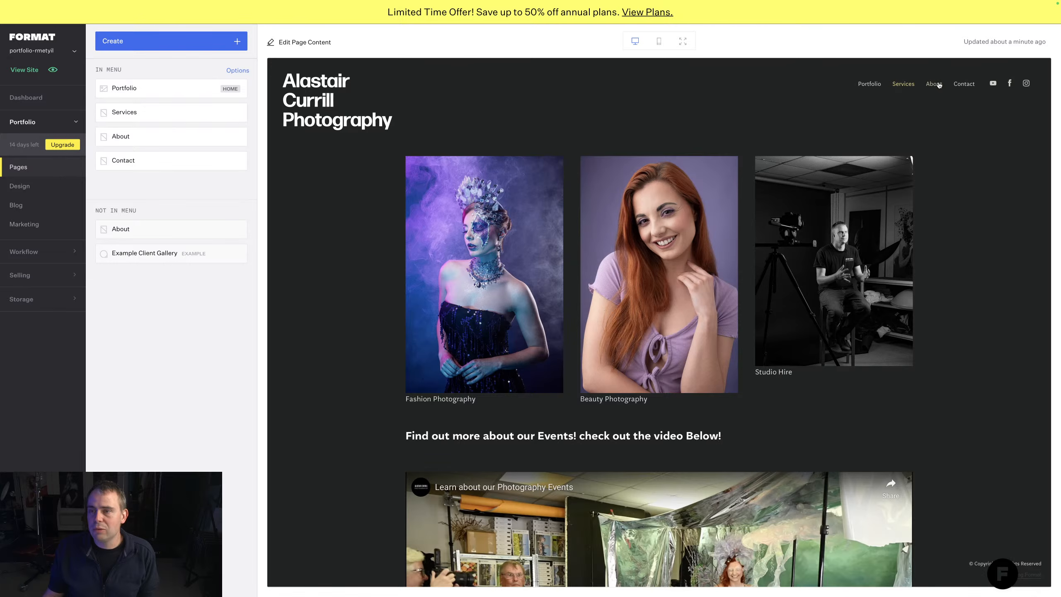
left_click(934, 84)
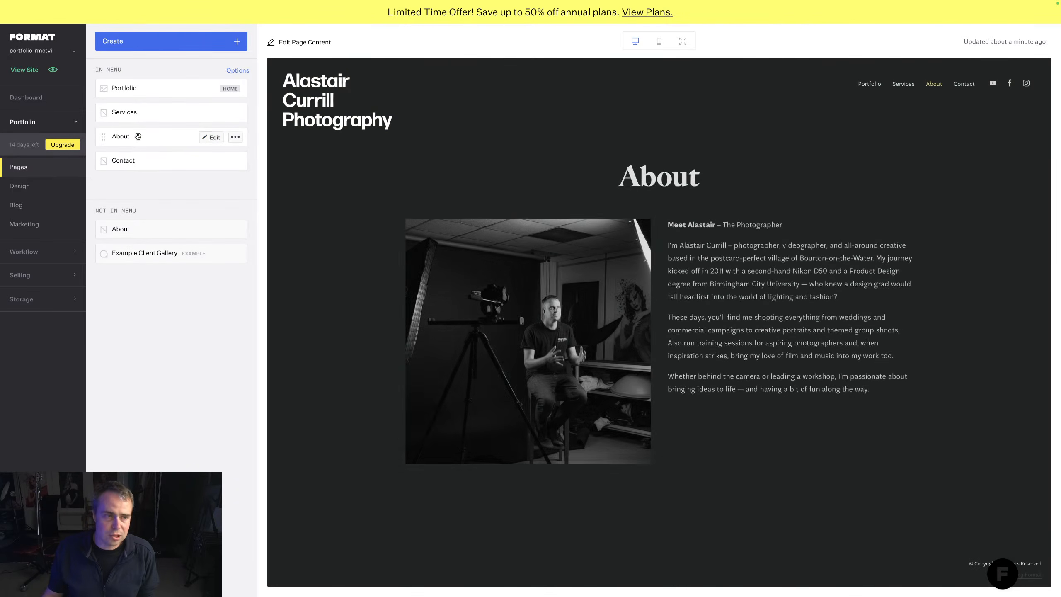
Step: Enable the site's blog with the name "Our Journey"
left_click(606, 118)
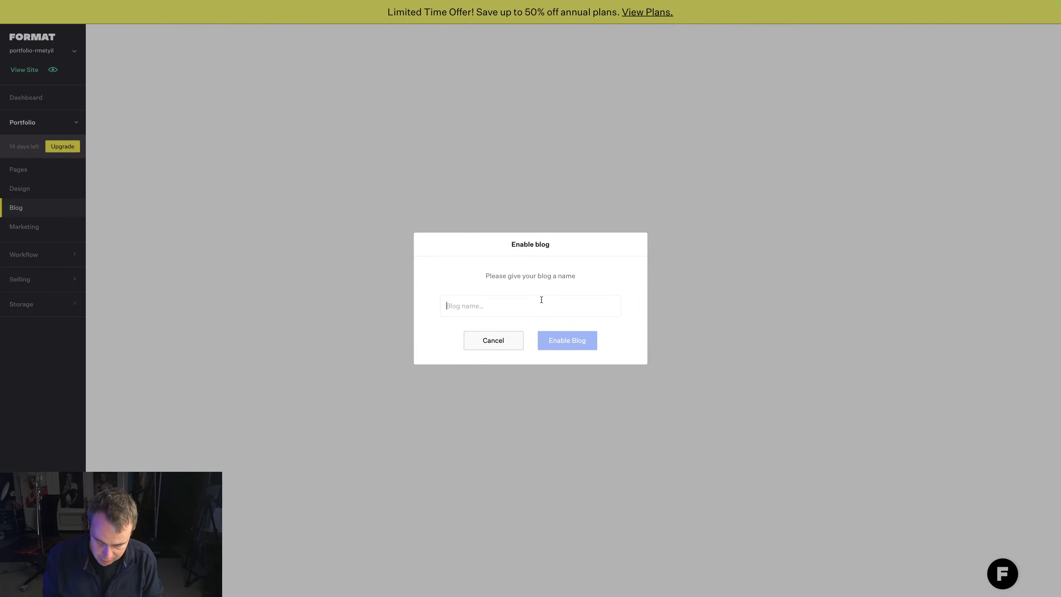
type("Our Journey")
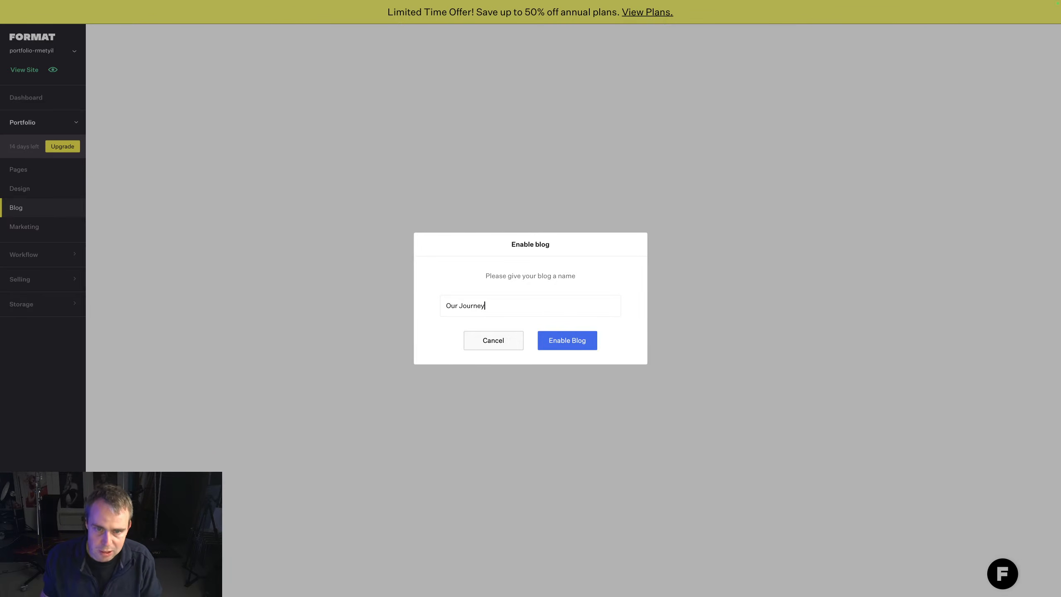
left_click(569, 339)
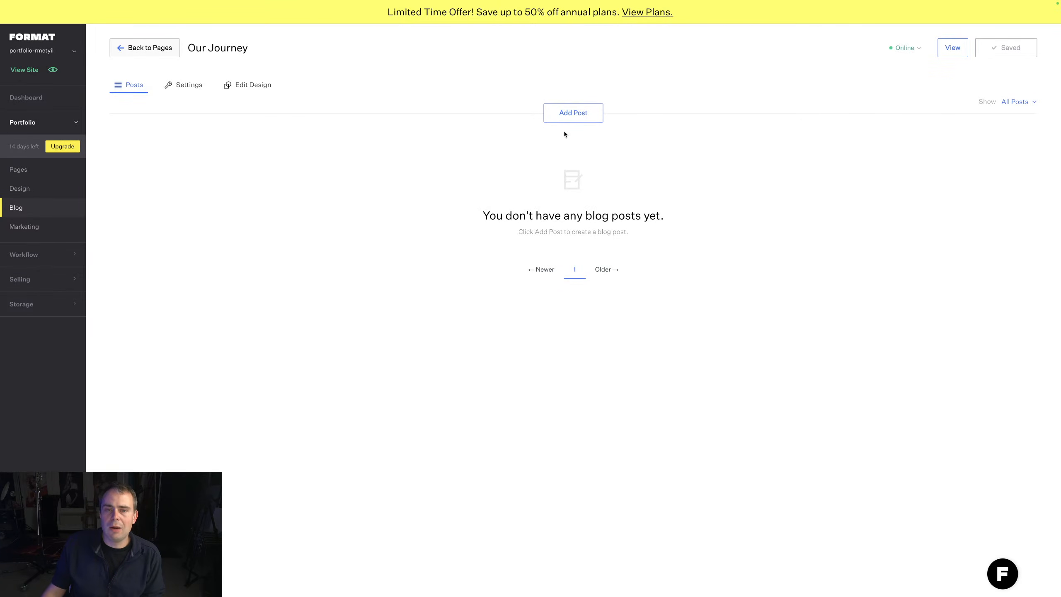
Step: Add a blog post named "Launching a website"
left_click(584, 113)
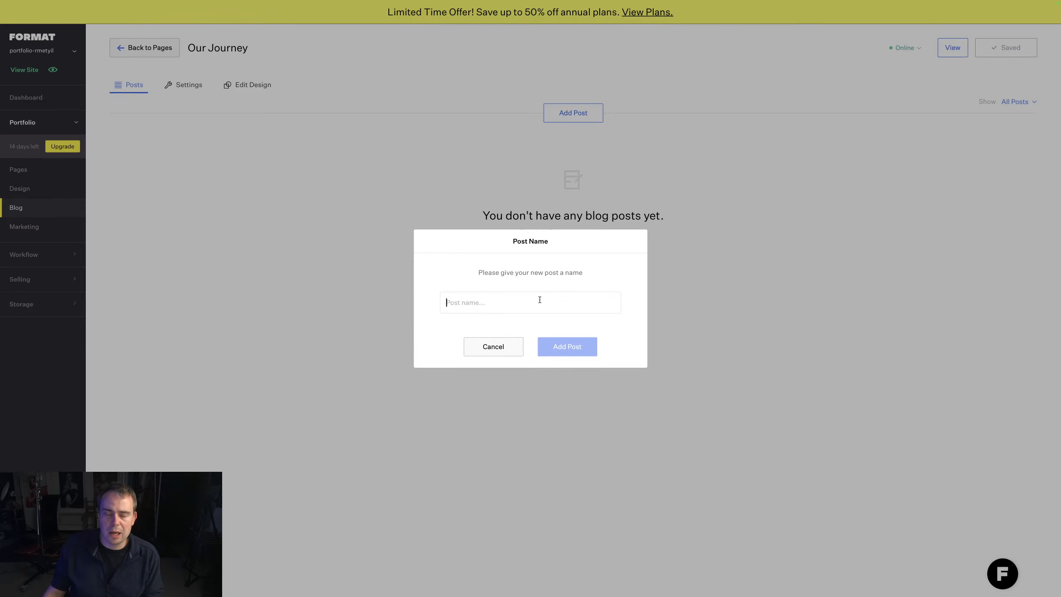
type("Launching a website")
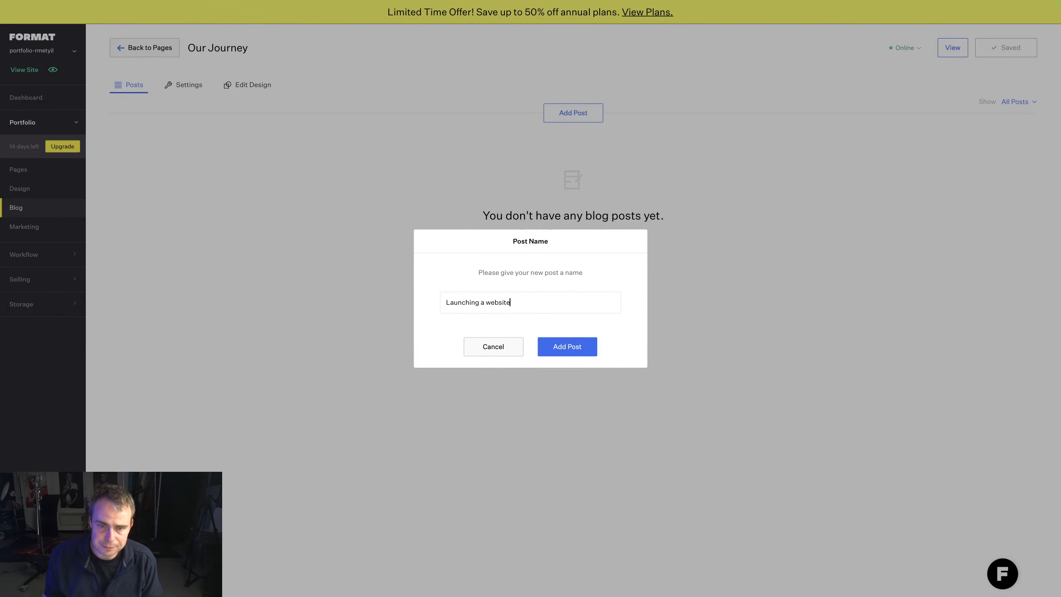
left_click(542, 340)
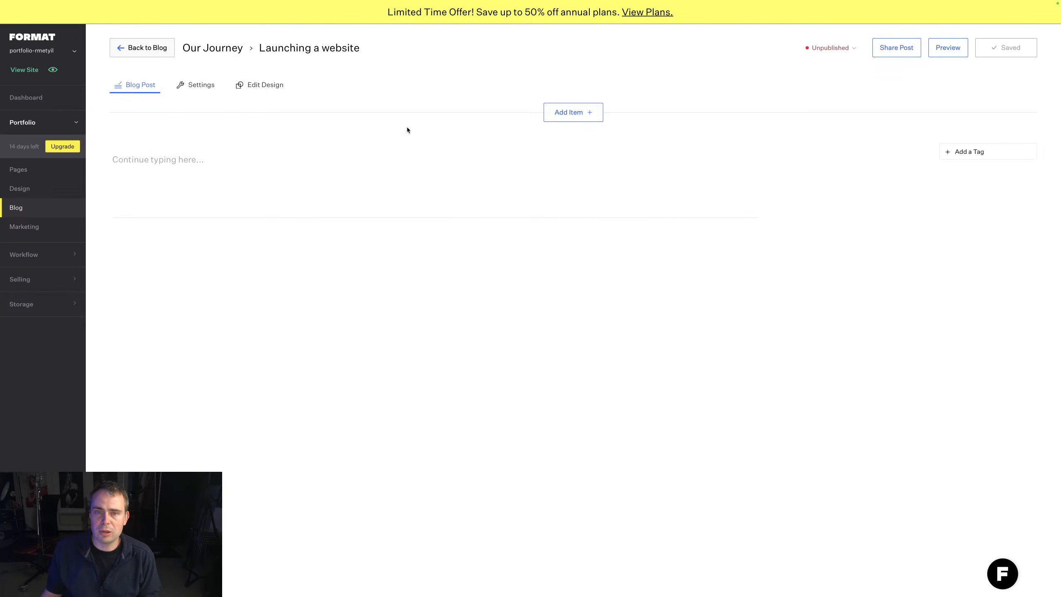
Step: Look over the item types that can be added to the blog post and place the cursor in its body text
left_click(578, 116)
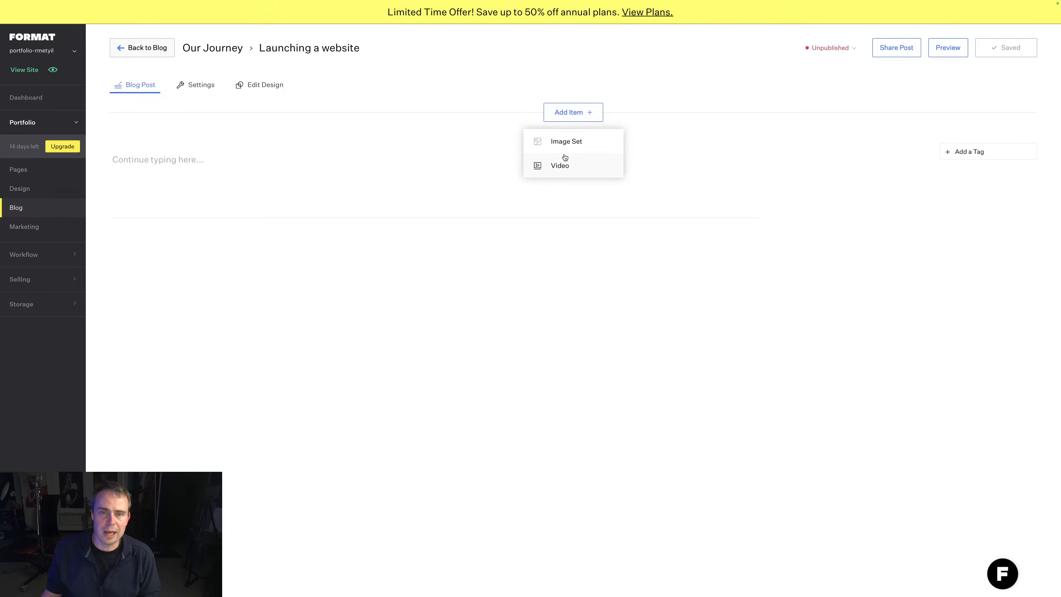
left_click(179, 158)
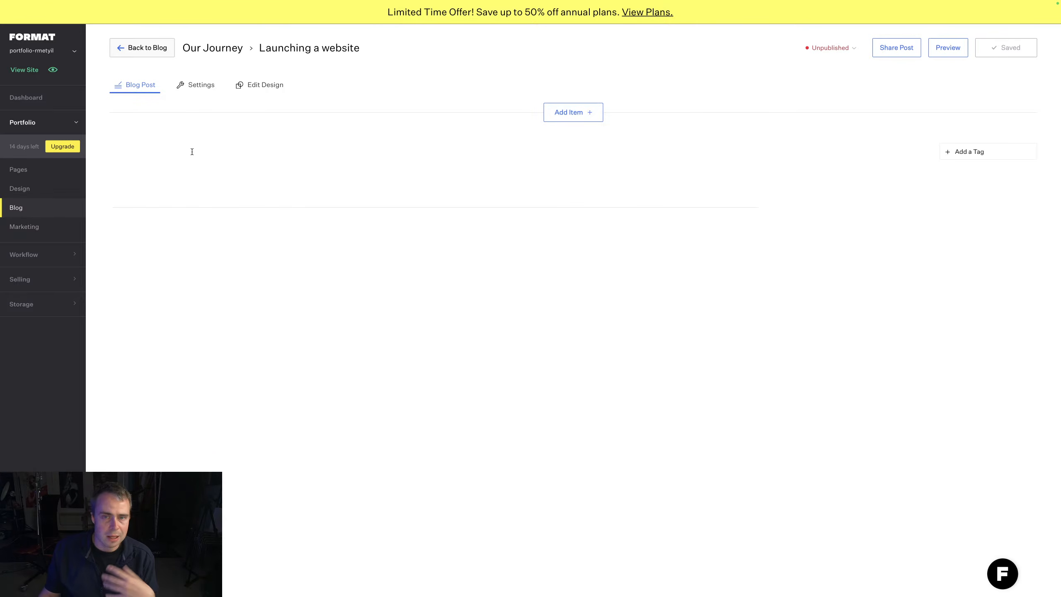
left_click(565, 112)
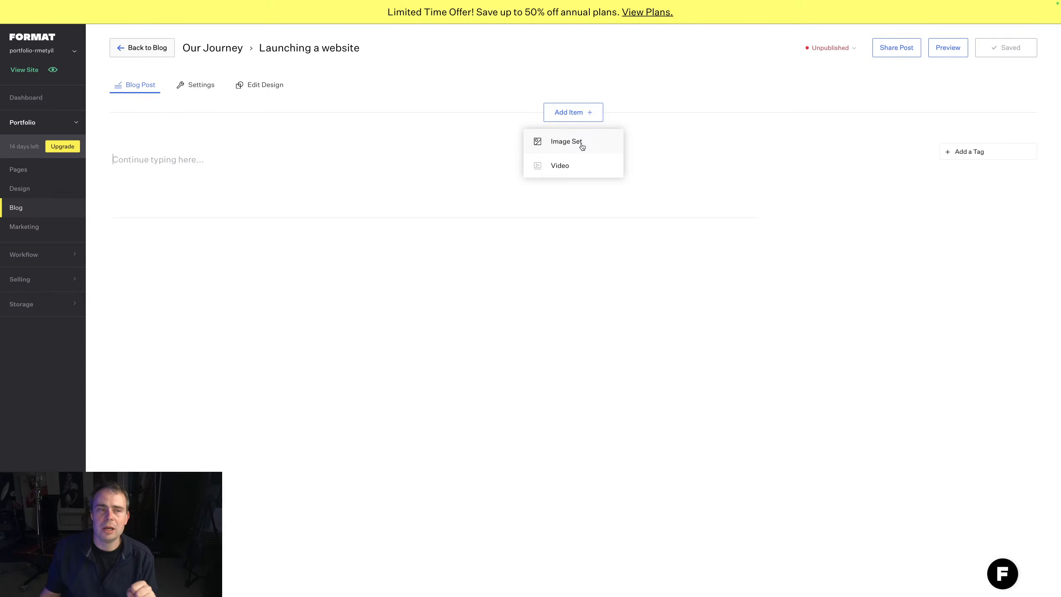
left_click(222, 154)
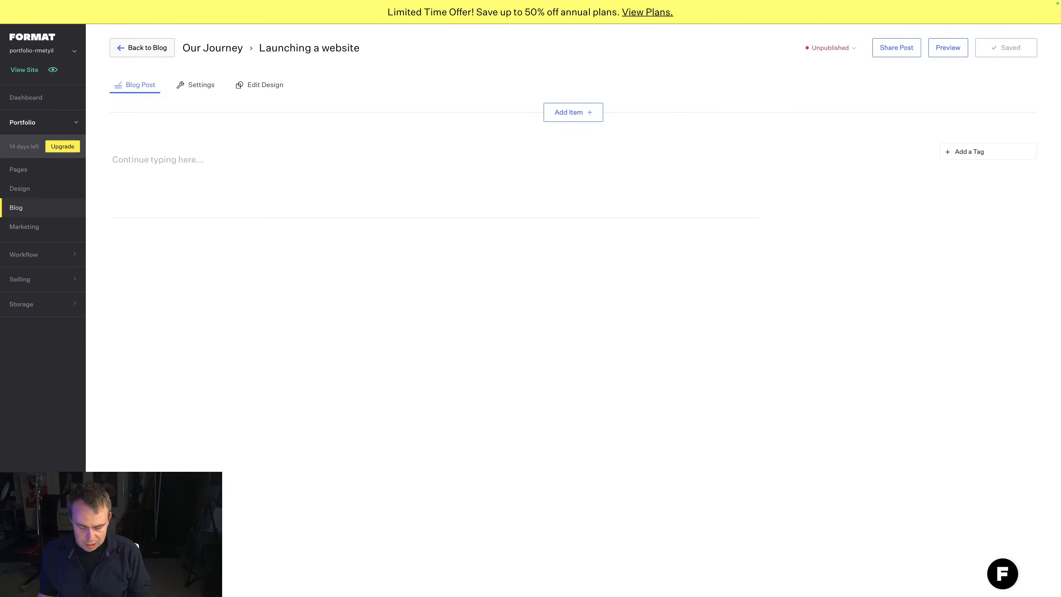
Step: Write the post's body text announcing the new photography website, starting with "We’re Here – Welcome to Our New Photography Website", and end with a blank line
left_click(140, 160)
type("We’re Here – Welcome to Our New Photography Website We’re excited to share that our brand-new photography website is officially live! After months of planning, creating, and refining, we finally have a home online where you can explore everything we do – from our creative photoshoots and workshops to our products and client galleries. This new space is designed to showcase our photography in the best way possible, while also making it easier for you to stay")
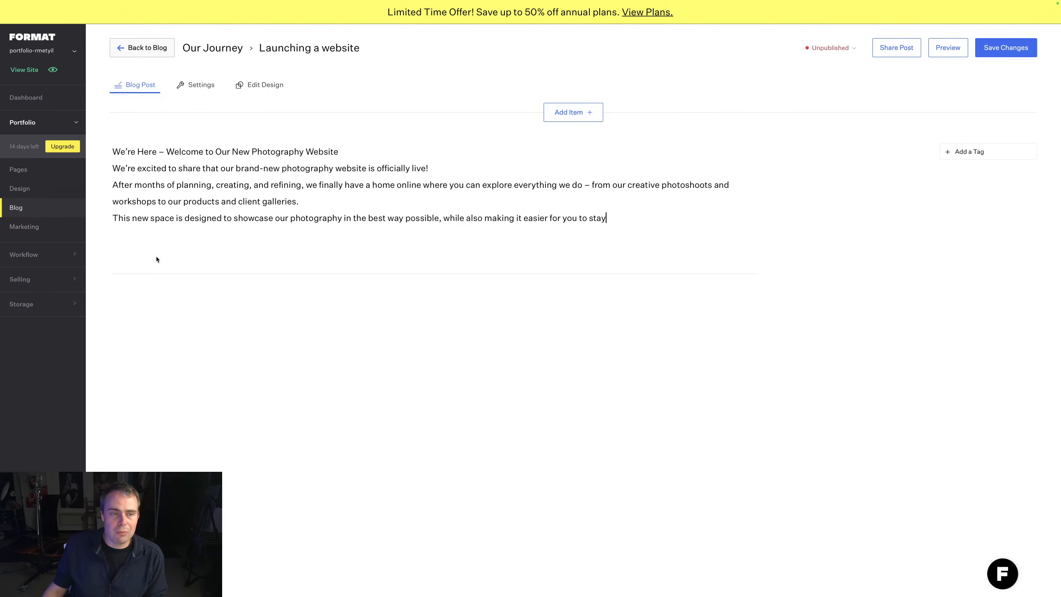
left_click(606, 218)
key("Return")
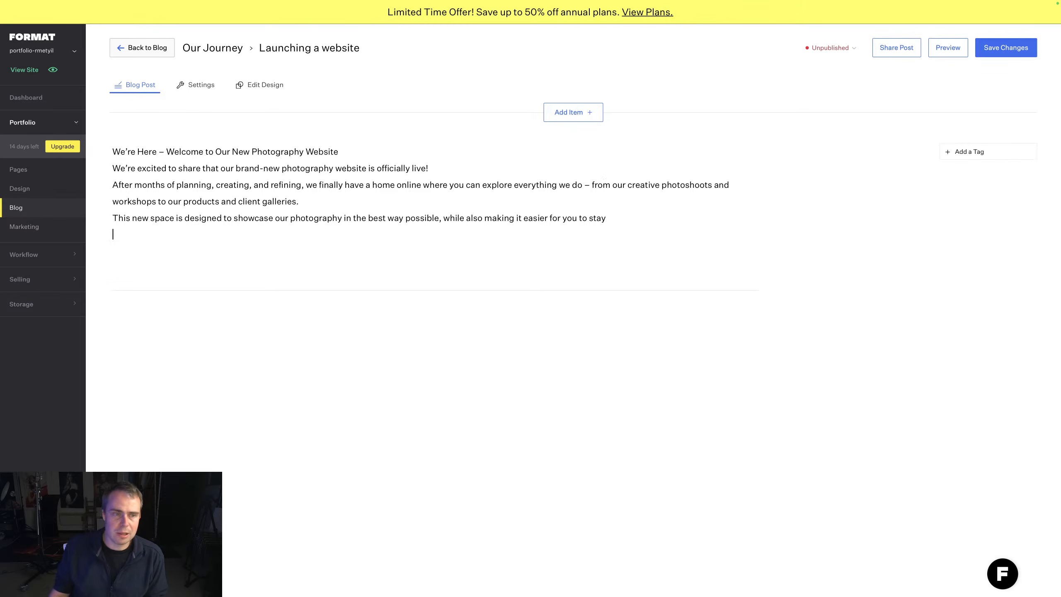
Step: Add an image set below the post text and import Crystal -1.jpg into it from the site's Portfolio page
left_click(573, 112)
left_click(562, 141)
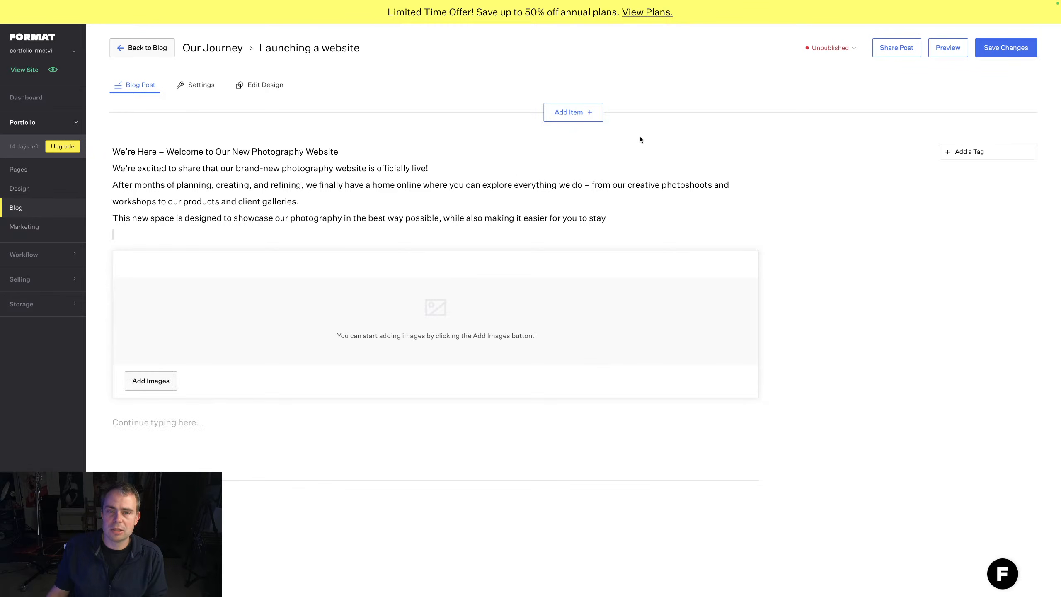
left_click(165, 380)
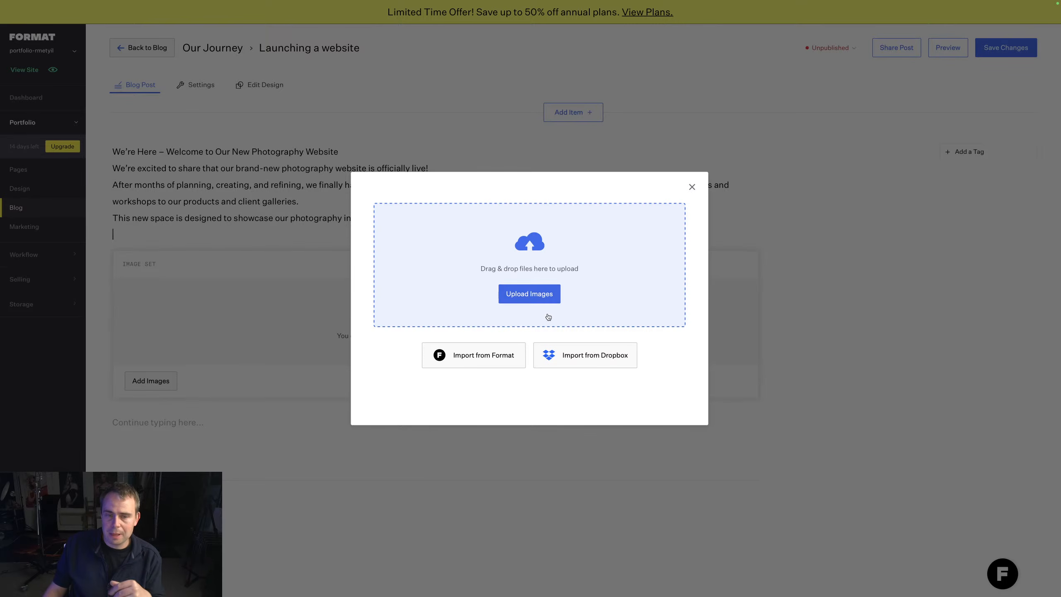
left_click(487, 355)
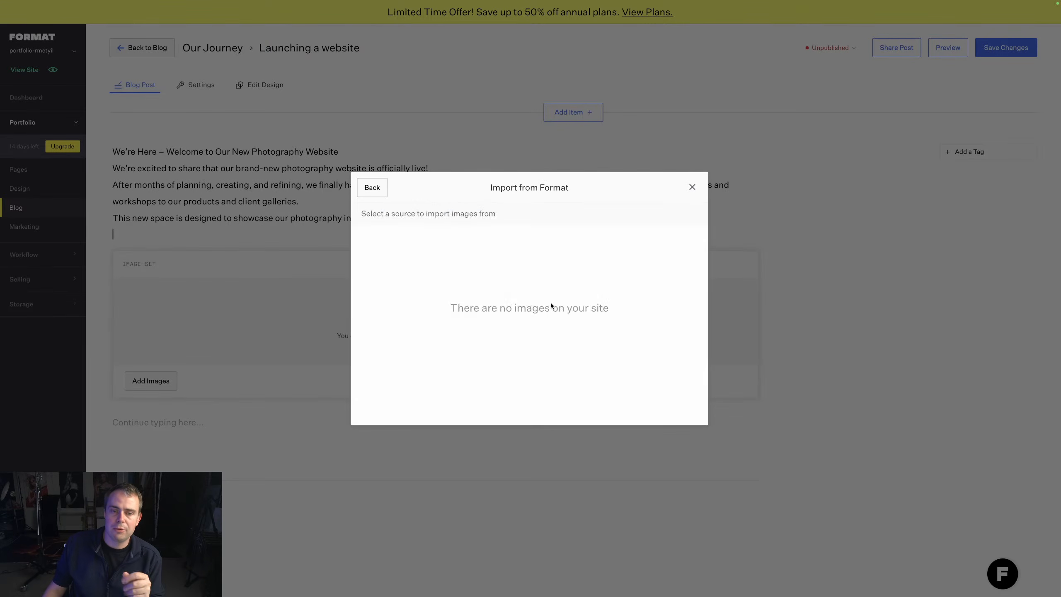
left_click(400, 246)
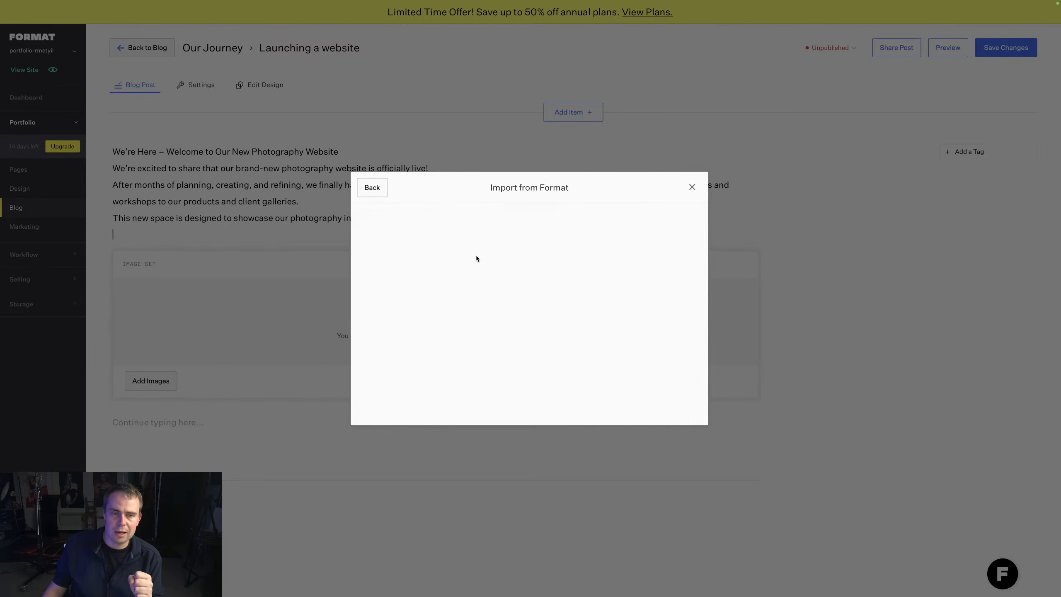
left_click(389, 253)
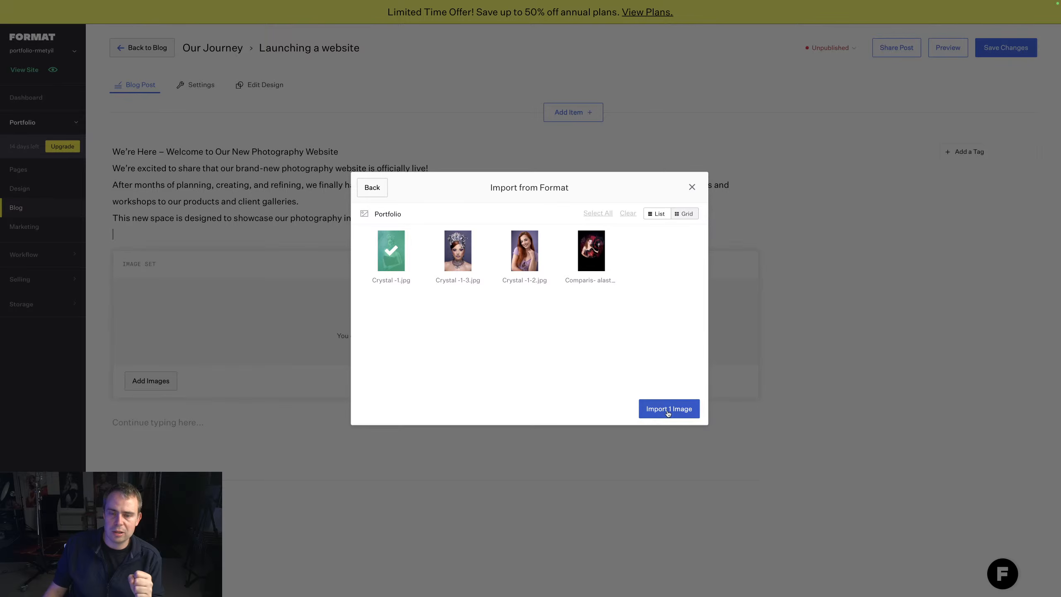
left_click(668, 412)
Step: Import the black-and-white studio photo from the site's About page into the image set and save the post
left_click(165, 387)
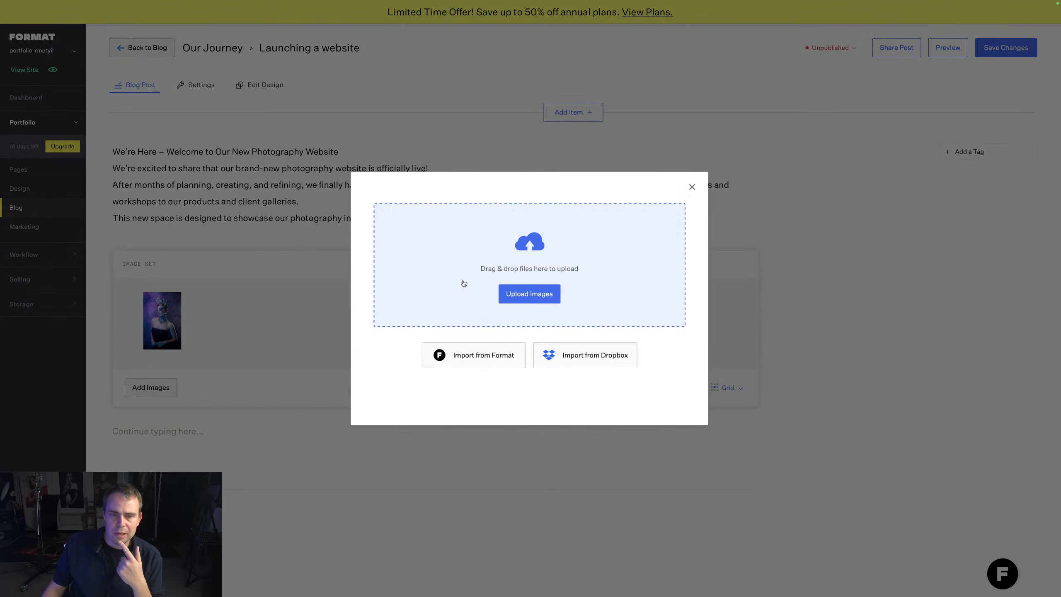
left_click(532, 292)
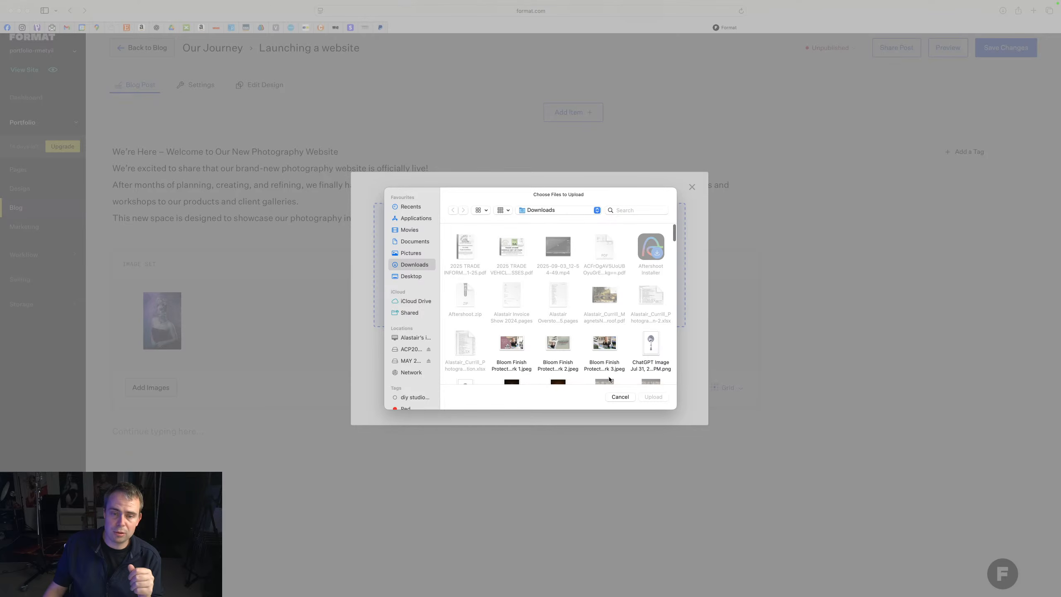
left_click(620, 396)
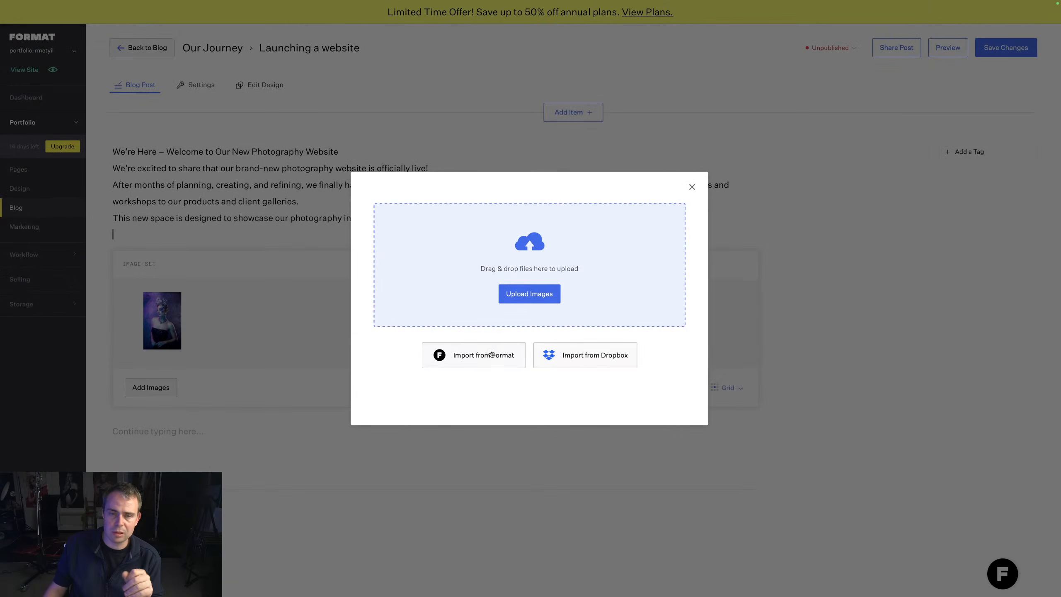
left_click(489, 361)
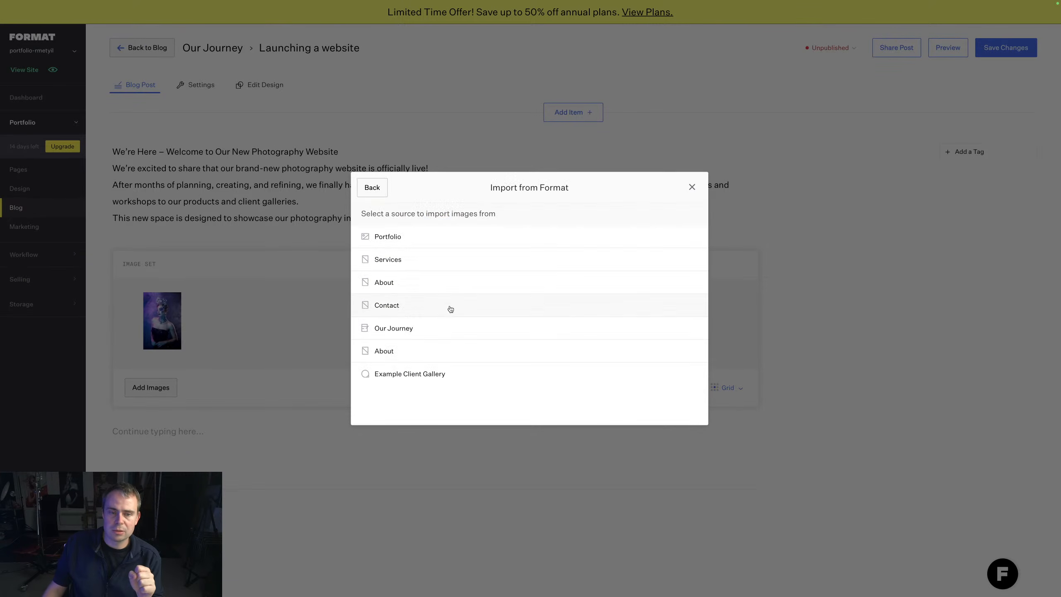
left_click(382, 282)
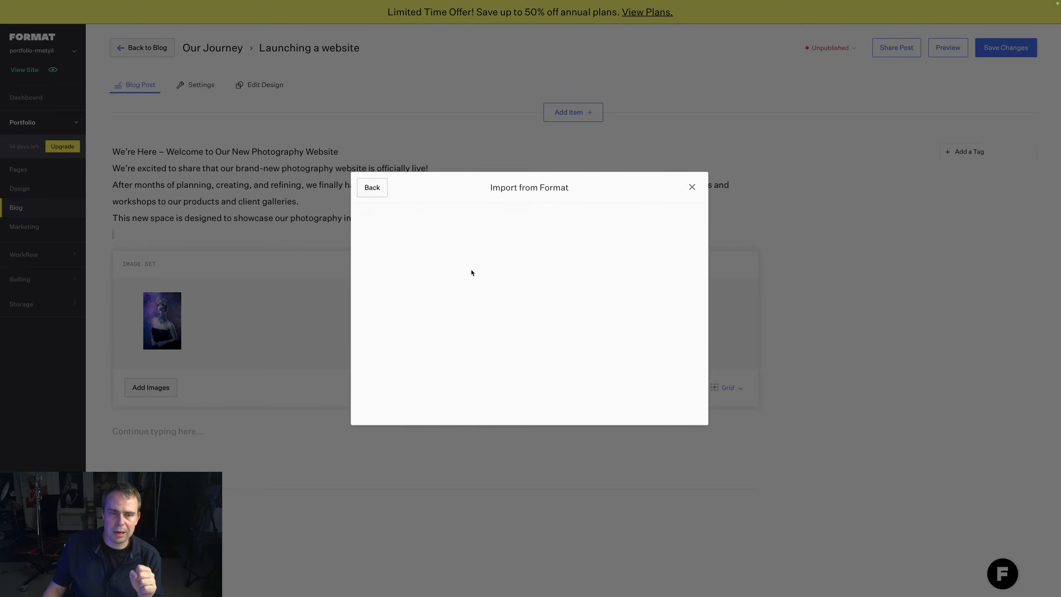
left_click(390, 251)
left_click(669, 412)
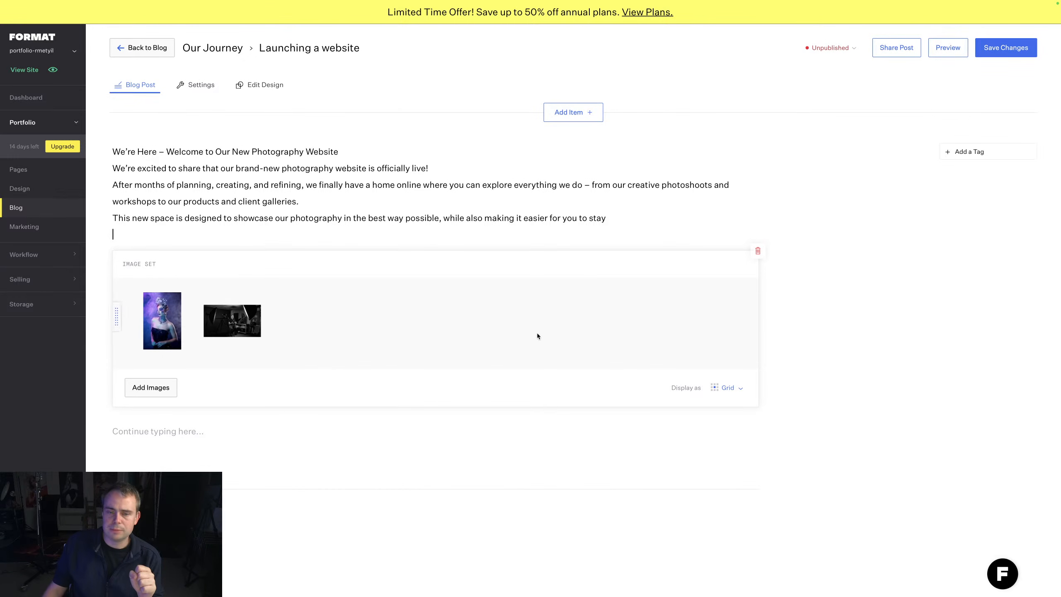
left_click(1001, 48)
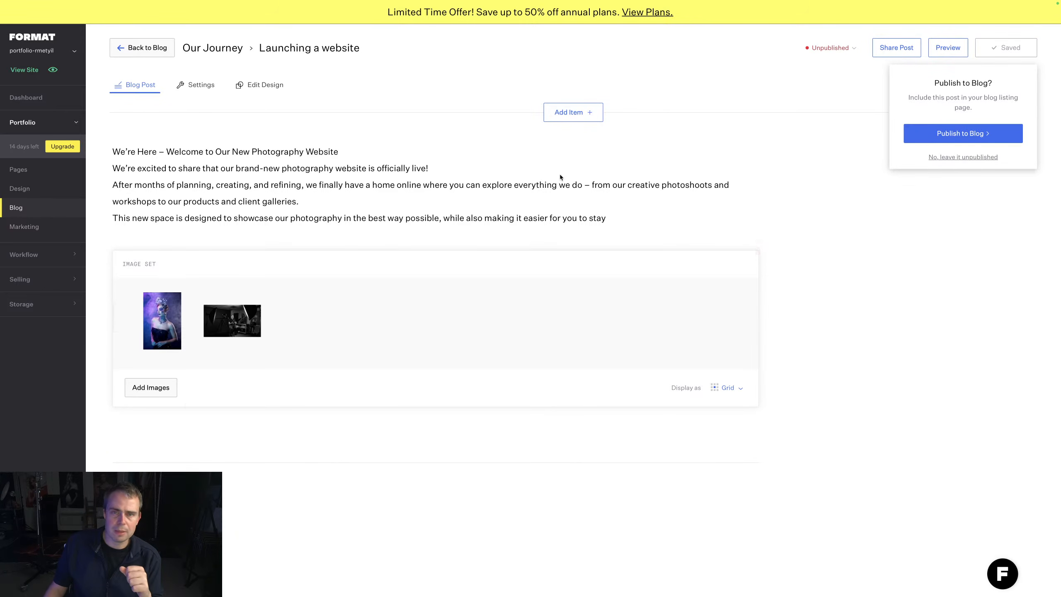
Step: Embed the YouTube video "10 Common Mistakes Made using studio lighting" below the image set by its URL, and publish the post to the blog
left_click(571, 119)
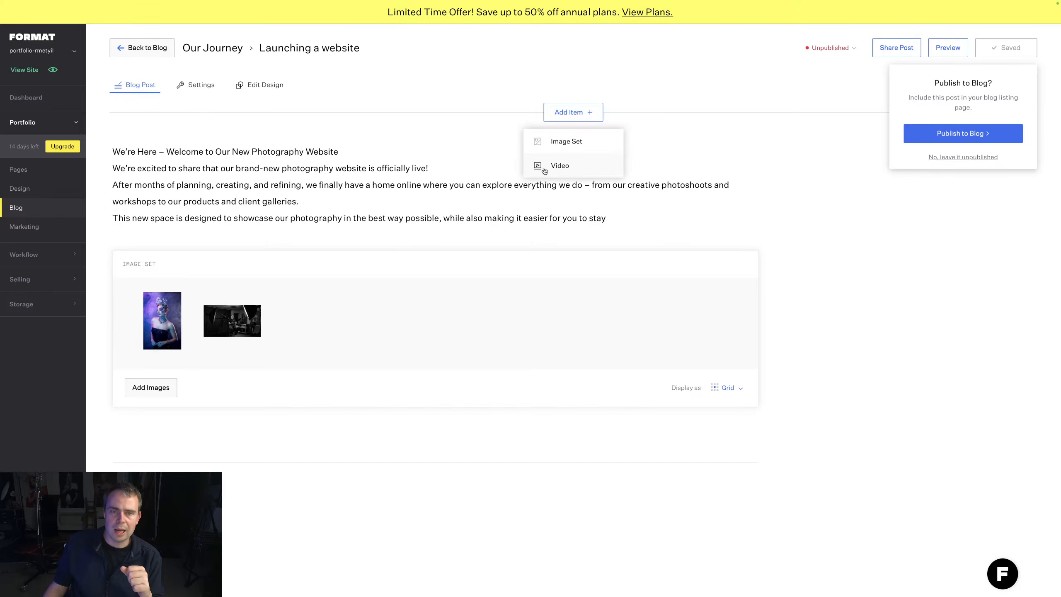
left_click(598, 167)
left_click(512, 307)
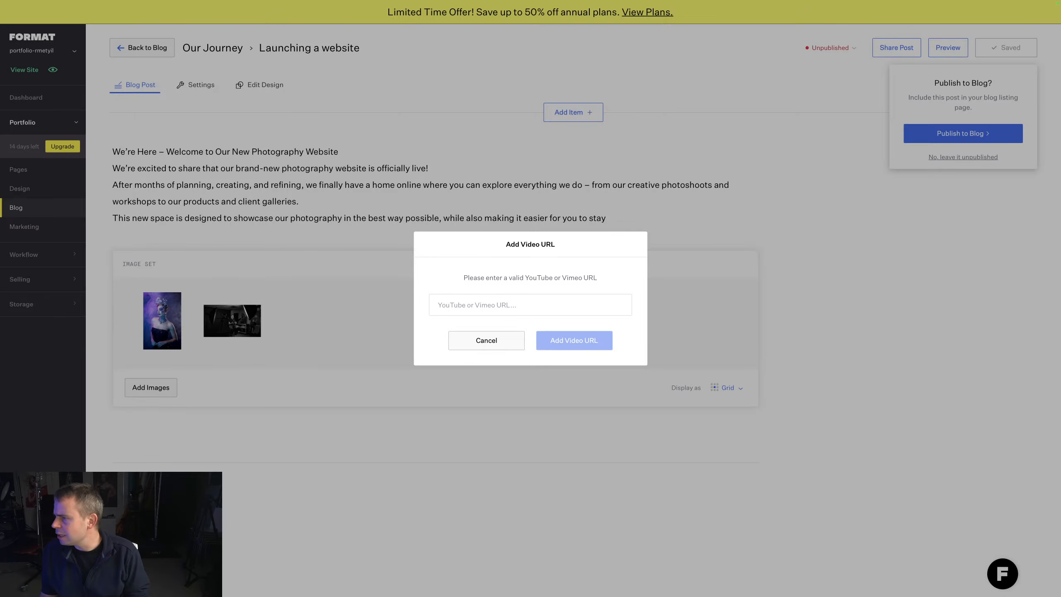
left_click(515, 303)
key("ctrl+v")
left_click(602, 341)
scroll(446, 413, "down", 5)
scroll(446, 413, "up", 10)
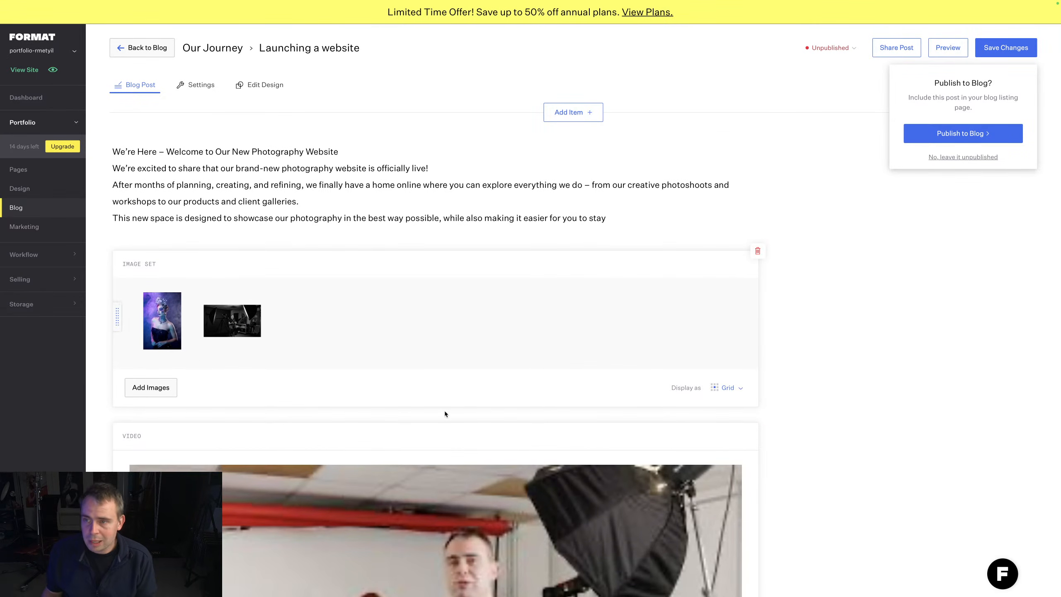
left_click(965, 133)
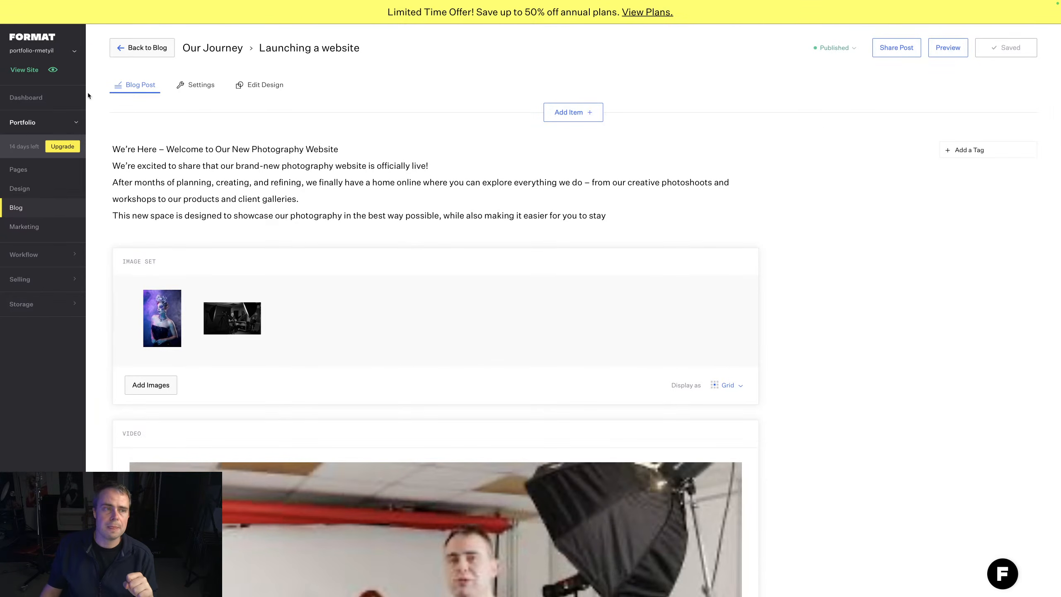
Step: Move the Our Journey page into the site's menu, between Services and About
left_click(30, 128)
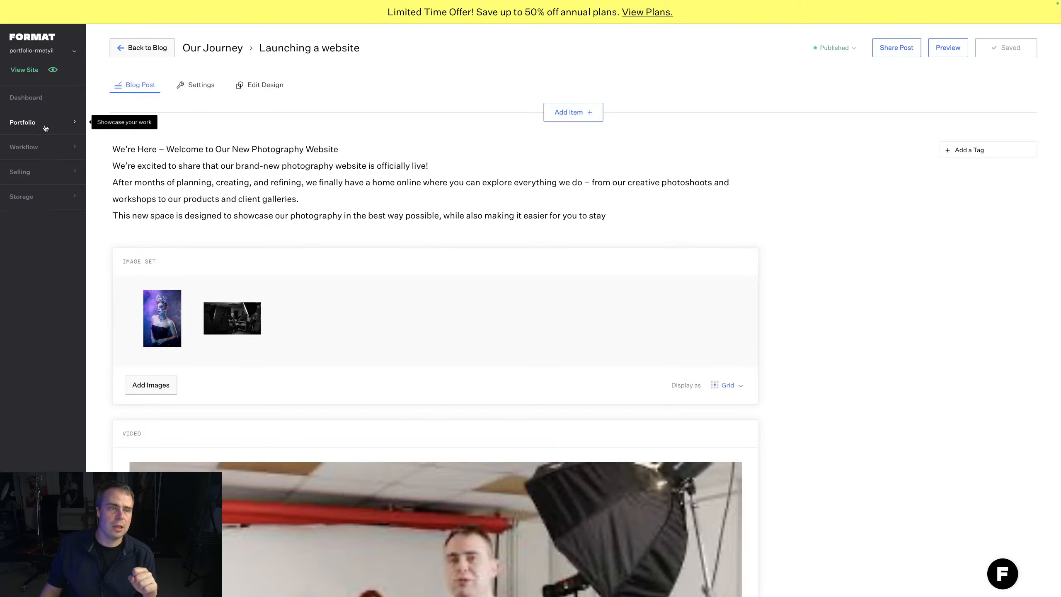
left_click(35, 125)
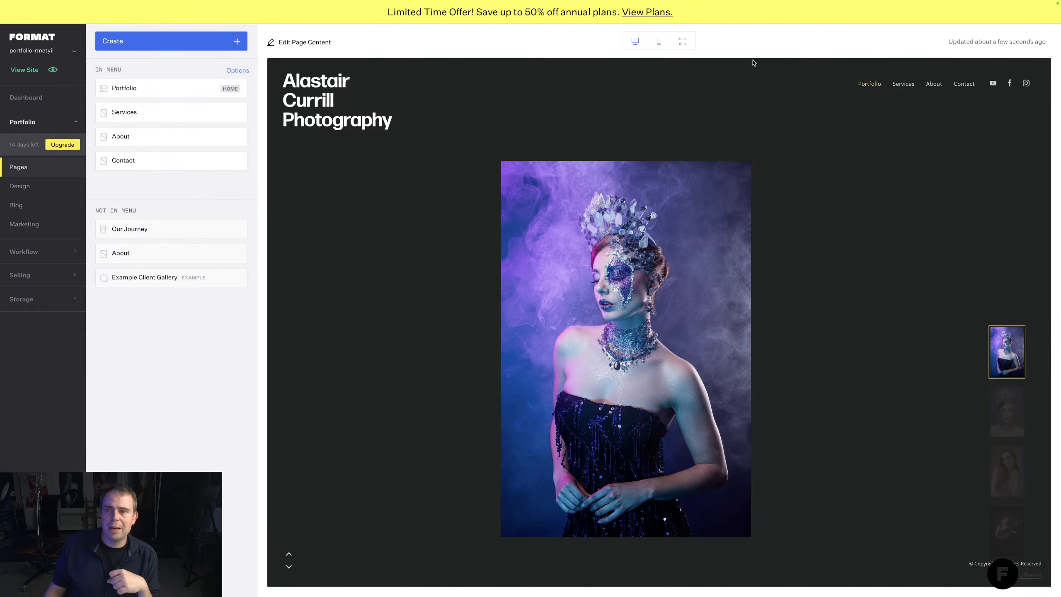
left_click_drag(169, 230, 171, 137)
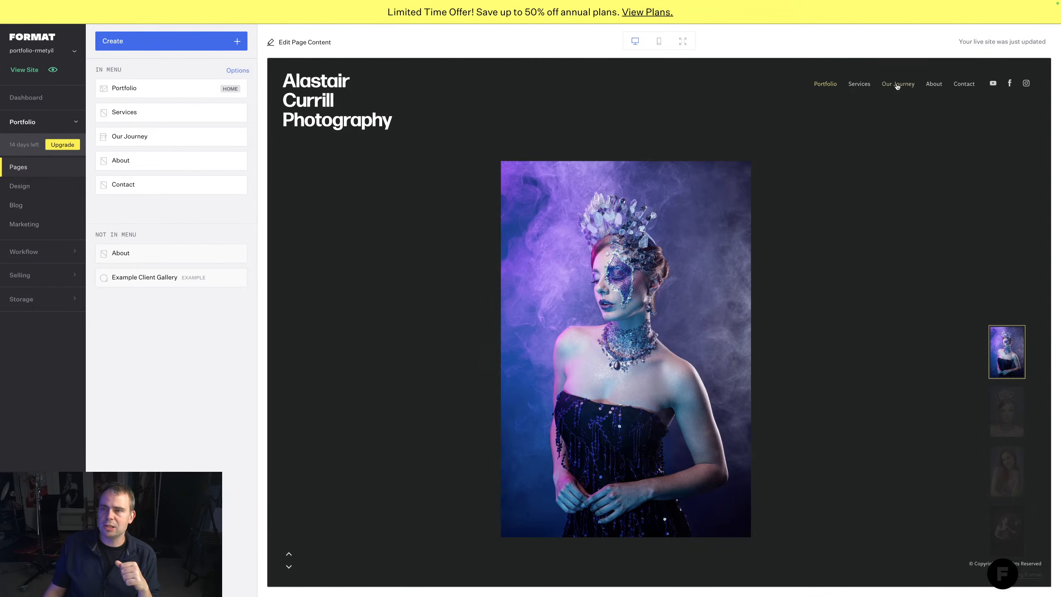
Step: Open the "Launching a website" post from Our Journey in the site preview and check its text, images and video
left_click(898, 84)
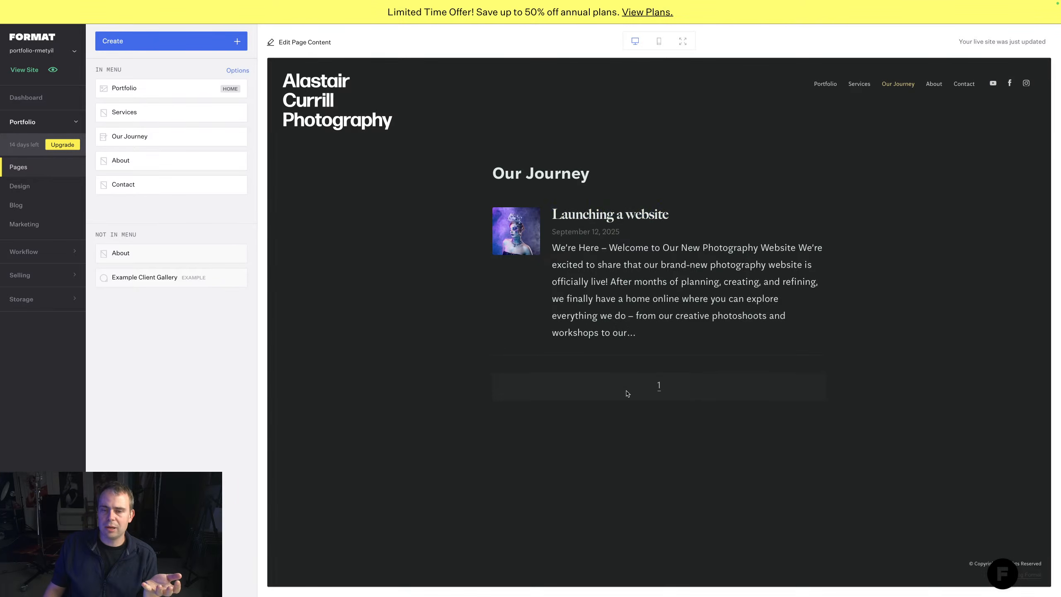
left_click(665, 267)
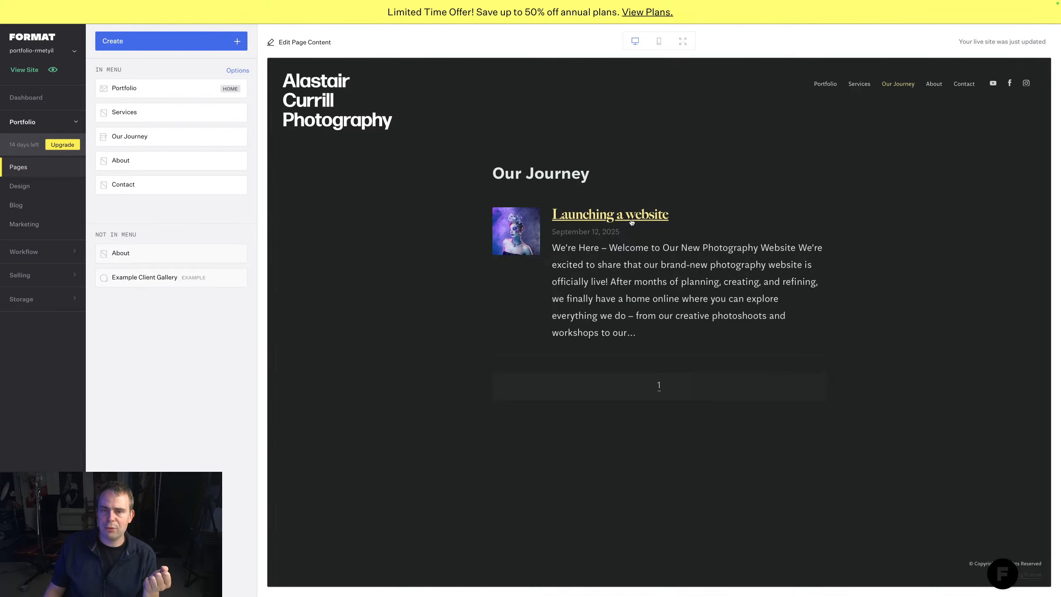
scroll(682, 306, "down", 5)
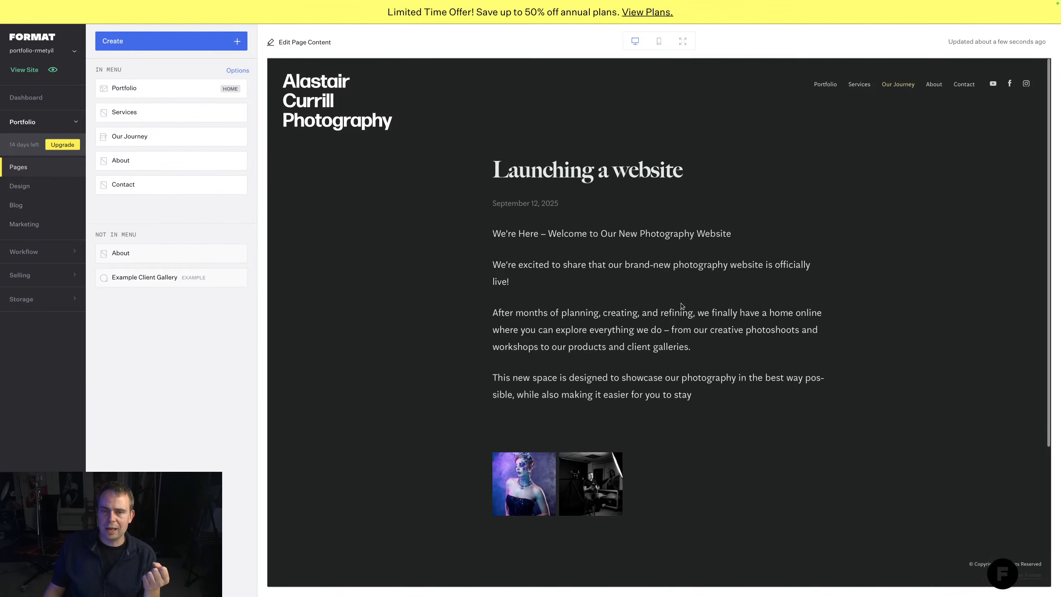
scroll(631, 270, "down", 4)
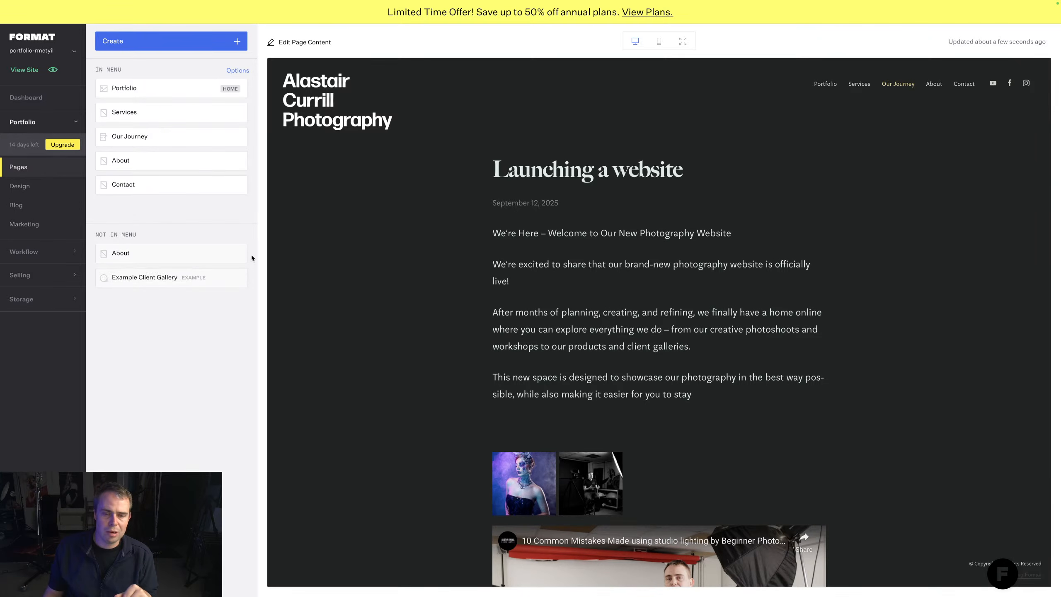
scroll(437, 278, "down", 2)
scroll(437, 277, "down", 2)
scroll(436, 277, "up", 4)
scroll(422, 271, "down", 1)
scroll(422, 271, "down", 4)
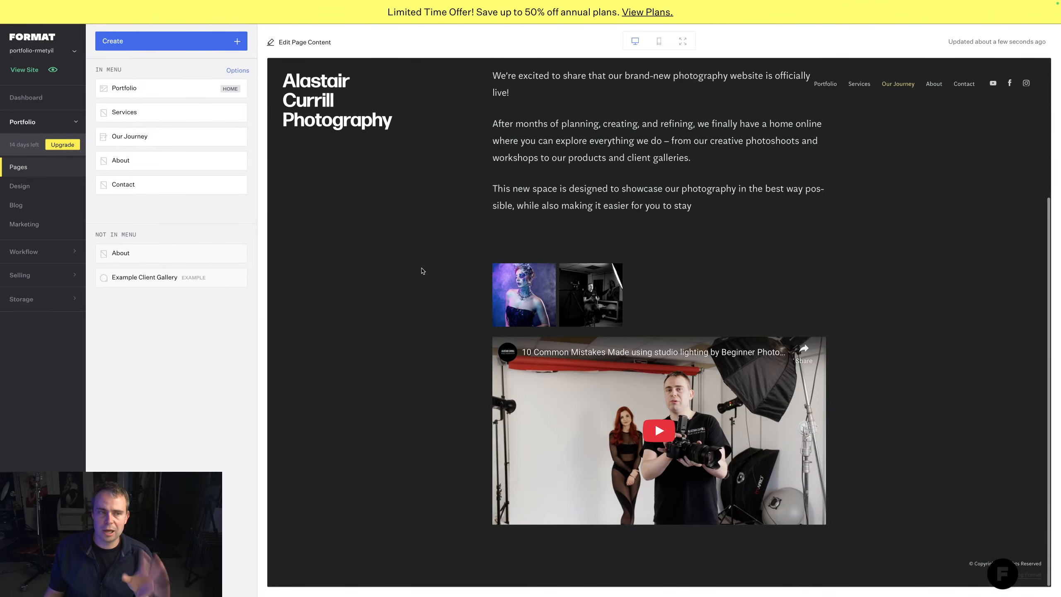
Step: Enable the site's store under the name Courses
left_click(30, 283)
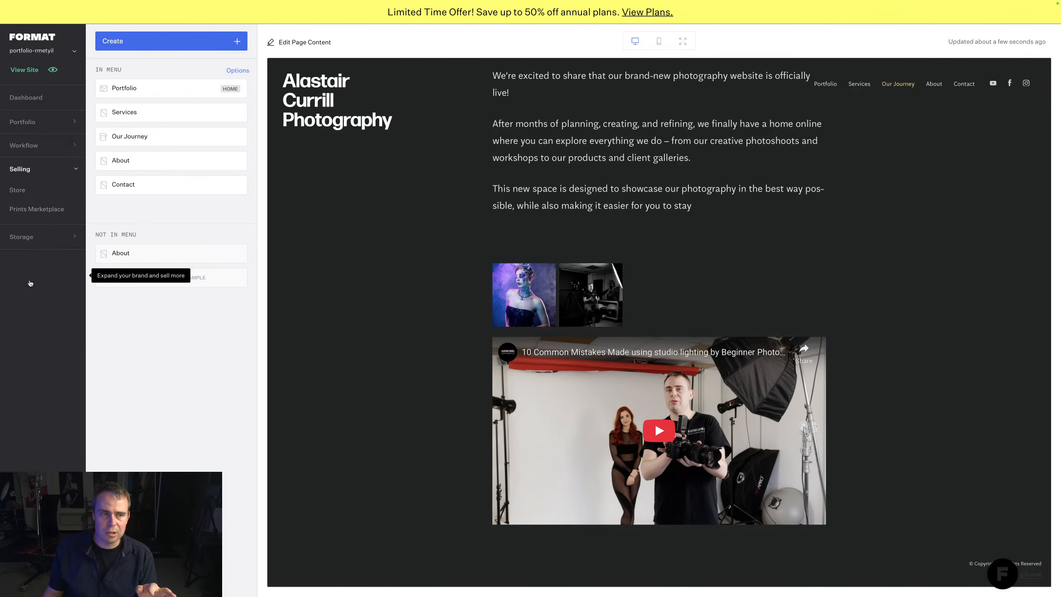
left_click(19, 194)
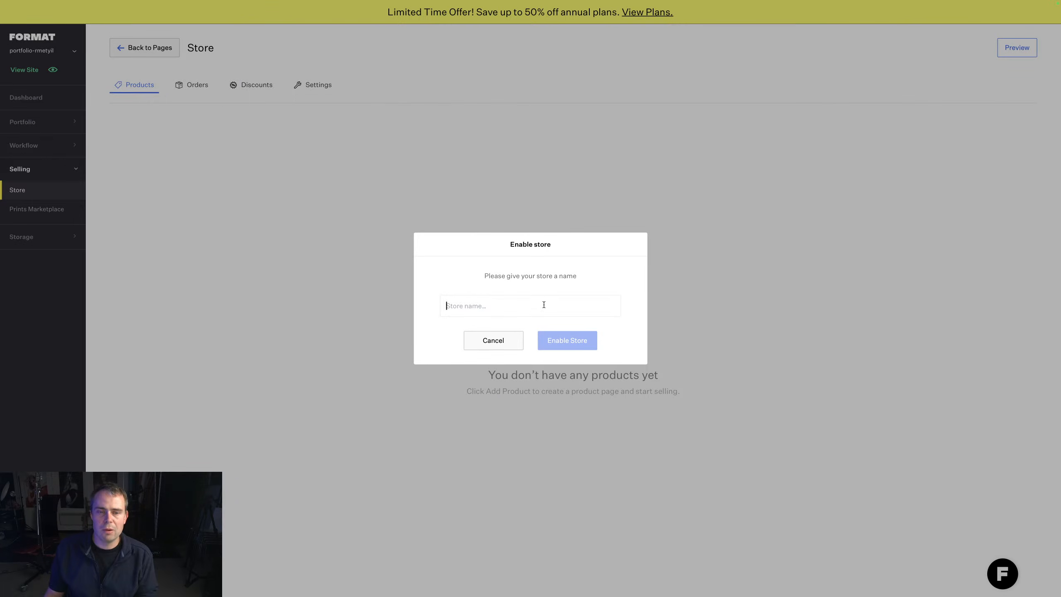
type("Courses")
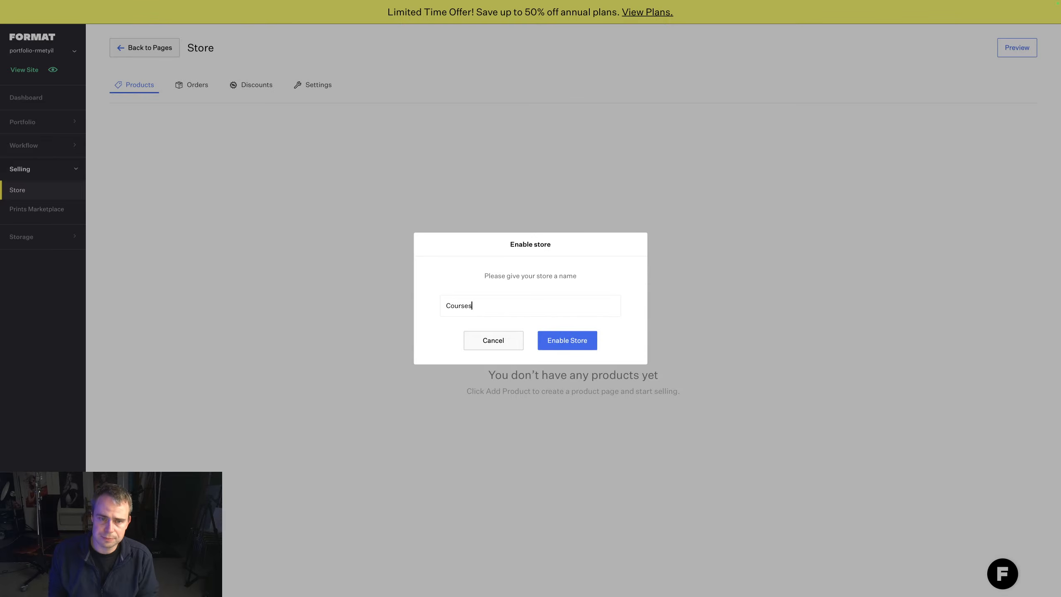
left_click(572, 343)
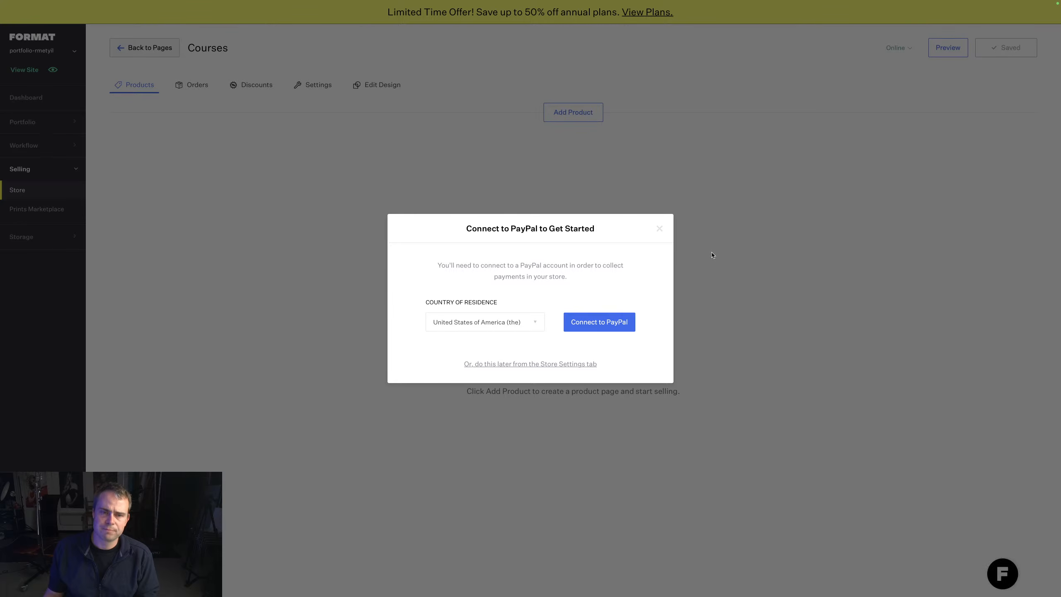
Step: Postpone connecting the Courses store to PayPal
left_click(534, 319)
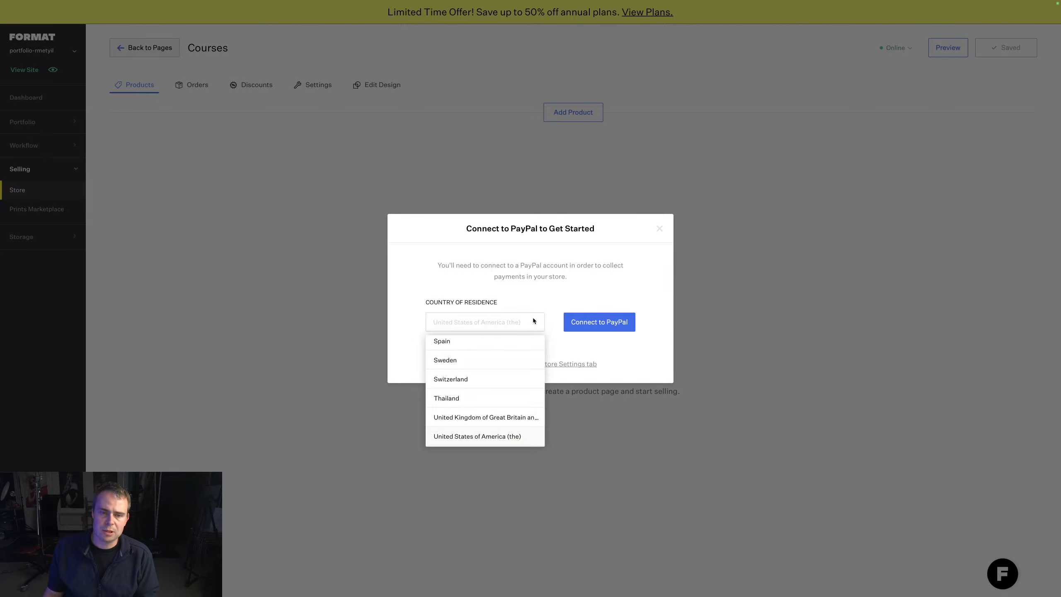
left_click(607, 341)
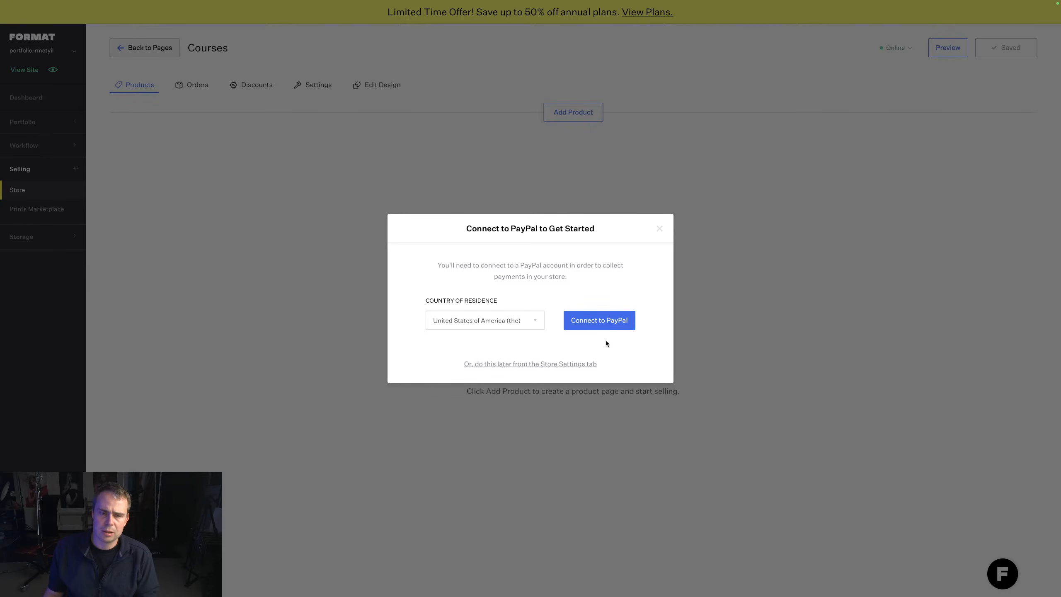
left_click(557, 363)
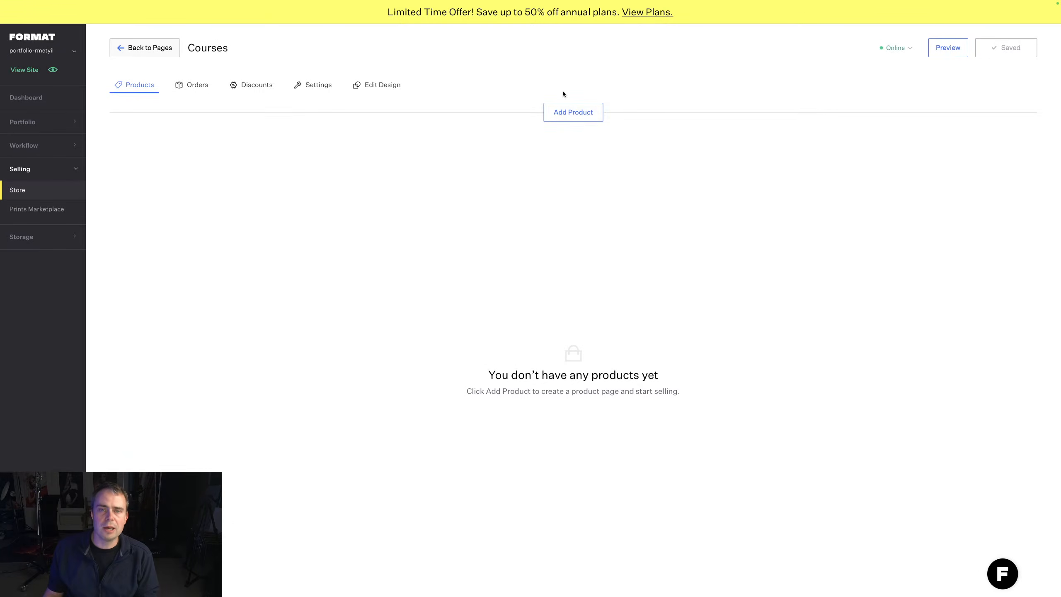
Step: Add a product named "Website building tutorial training" to the Courses store and set its availability to Available in Store
left_click(569, 111)
left_click(479, 302)
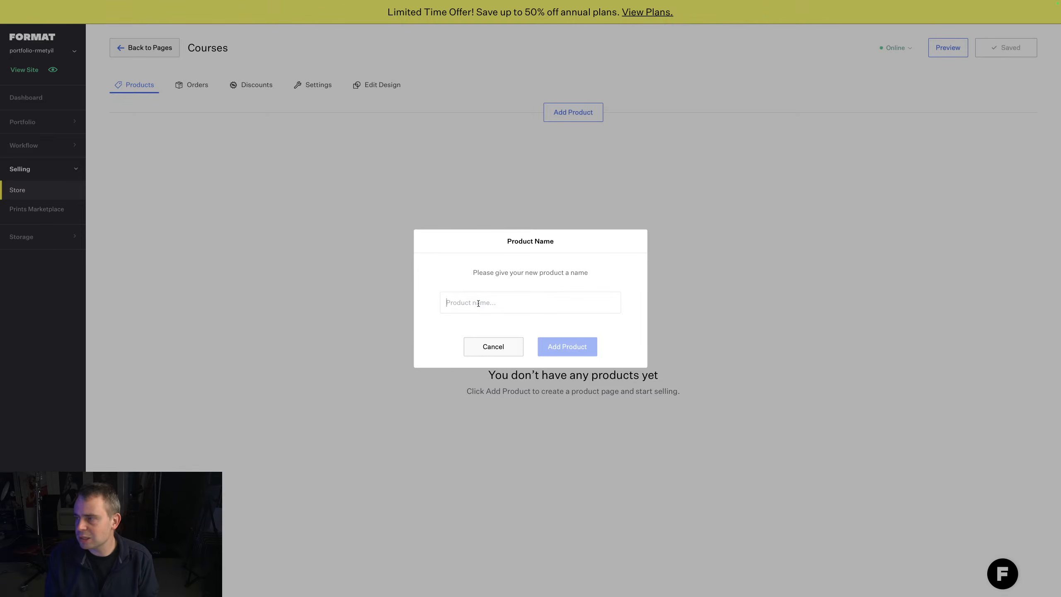
type("Web")
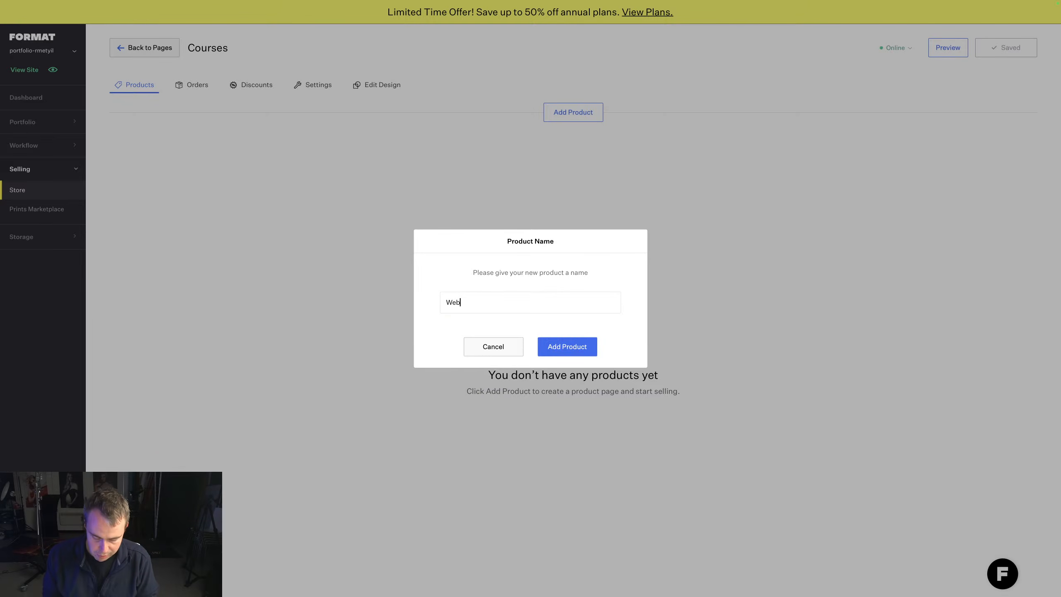
type("site building t")
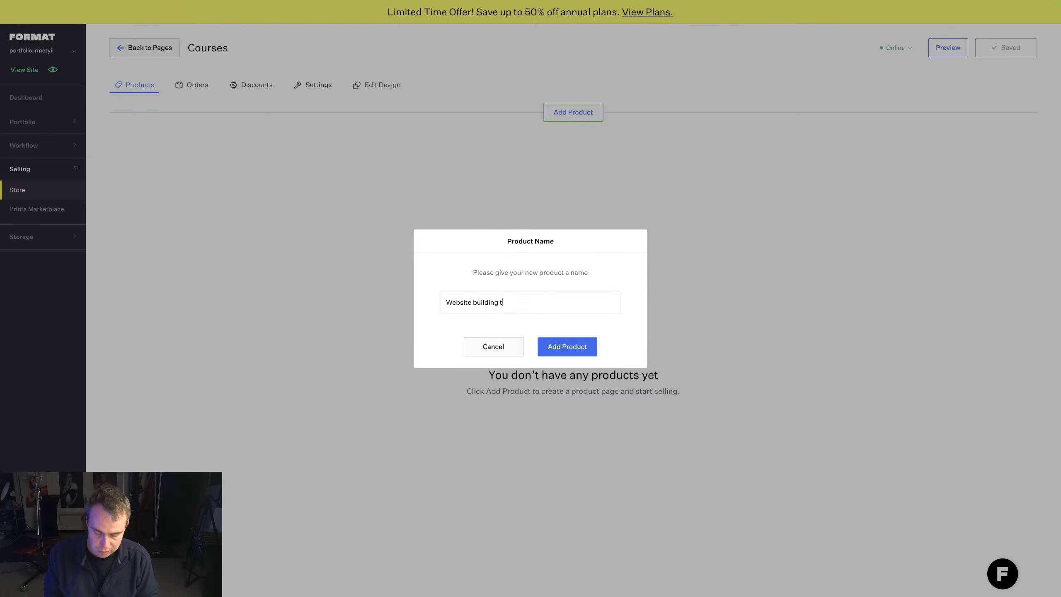
type("utorial training")
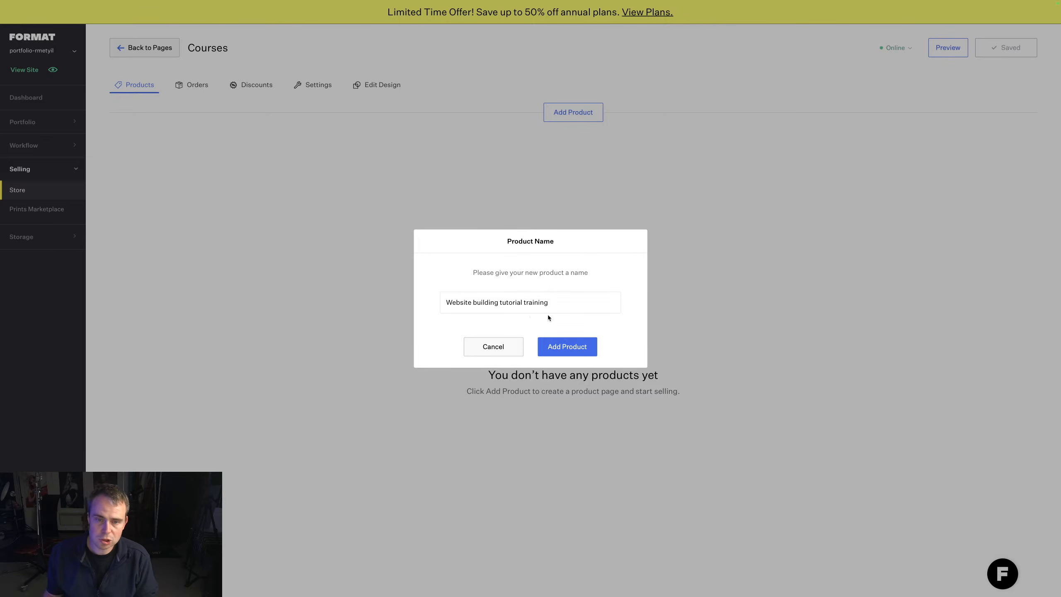
left_click(563, 342)
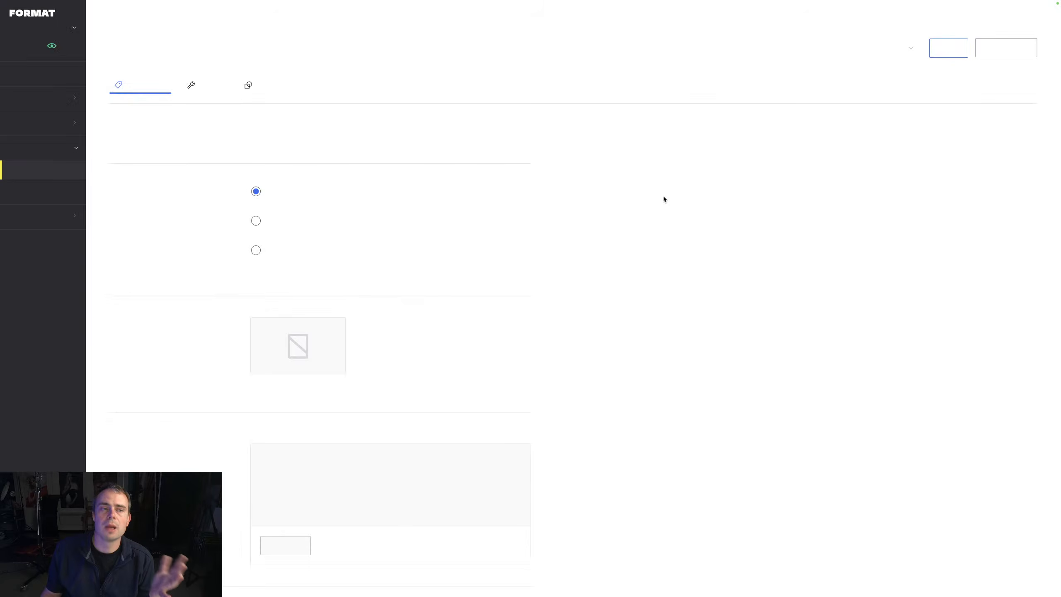
left_click(348, 133)
left_click(307, 199)
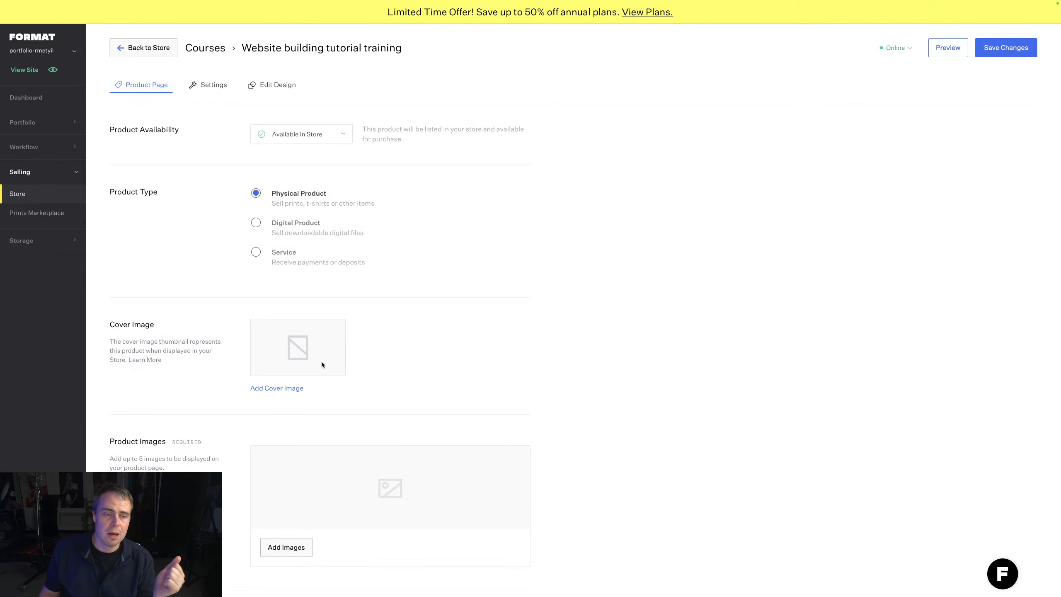
Step: Set the product's cover image to Crystal -1-3.jpg, imported from the site's Portfolio page
left_click(282, 389)
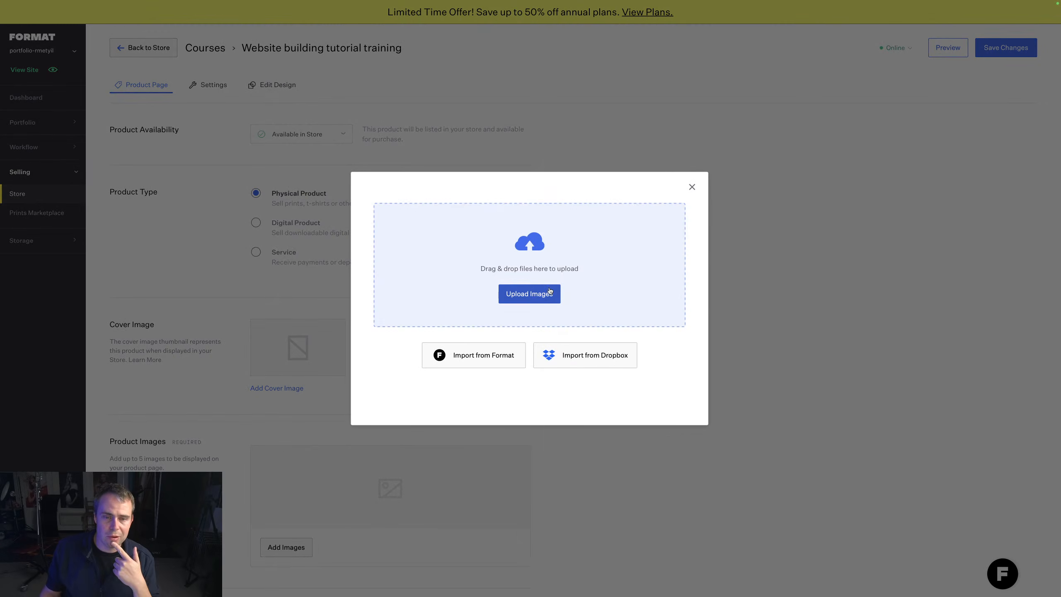
left_click(616, 264)
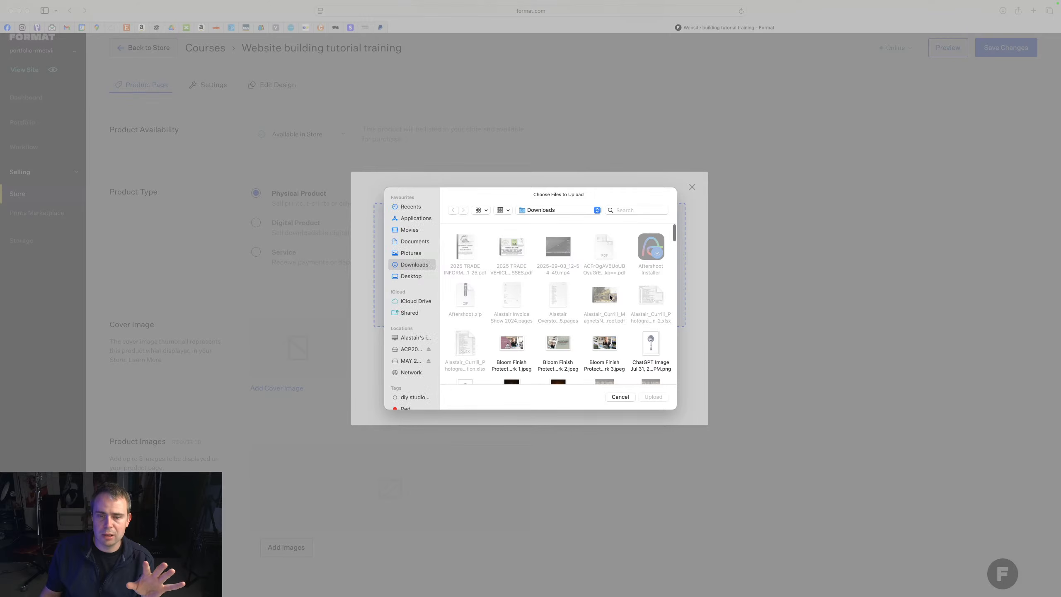
left_click(622, 398)
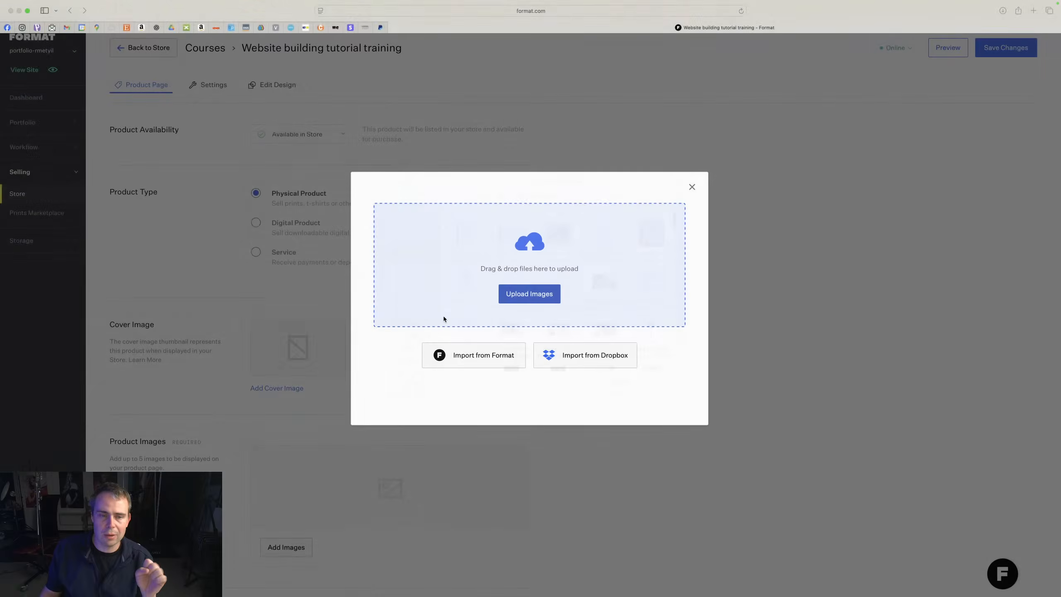
left_click(471, 359)
left_click(477, 234)
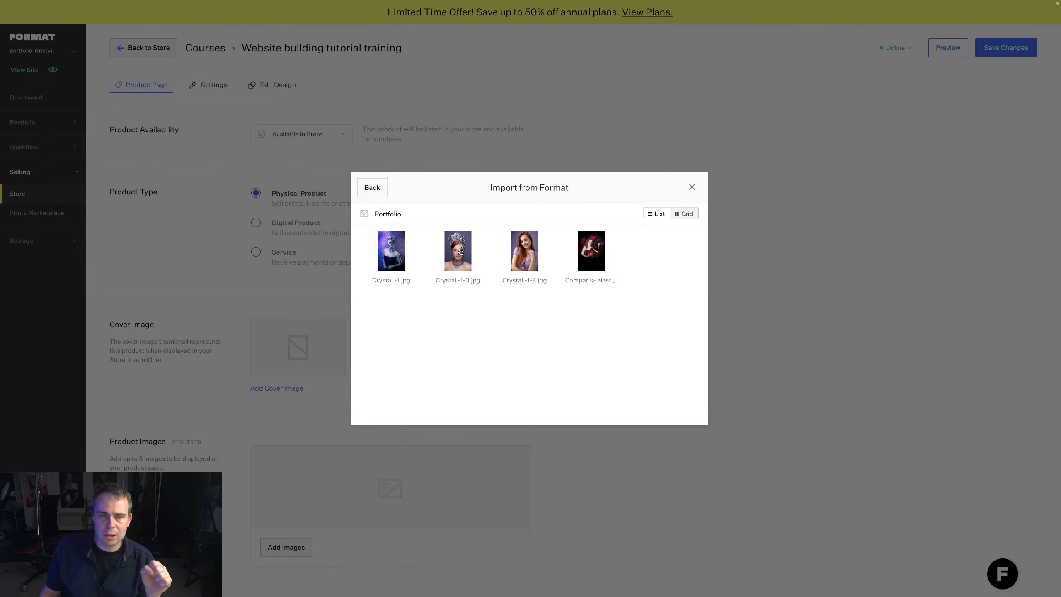
left_click(460, 252)
left_click(650, 453)
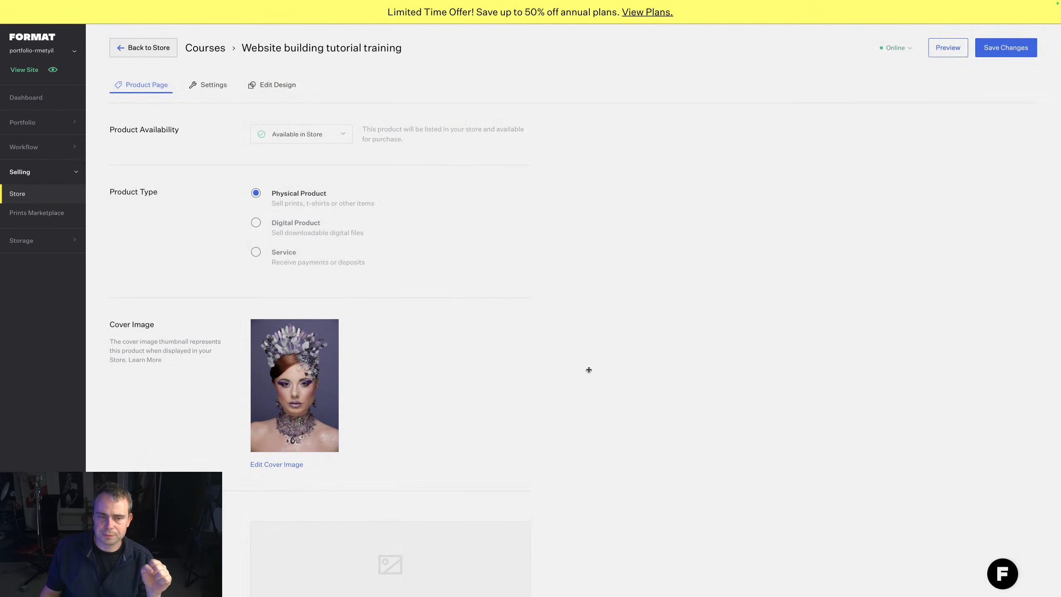
Step: Add Crystal -1.jpg from the site's Services page as a product image
scroll(364, 351, "down", 3)
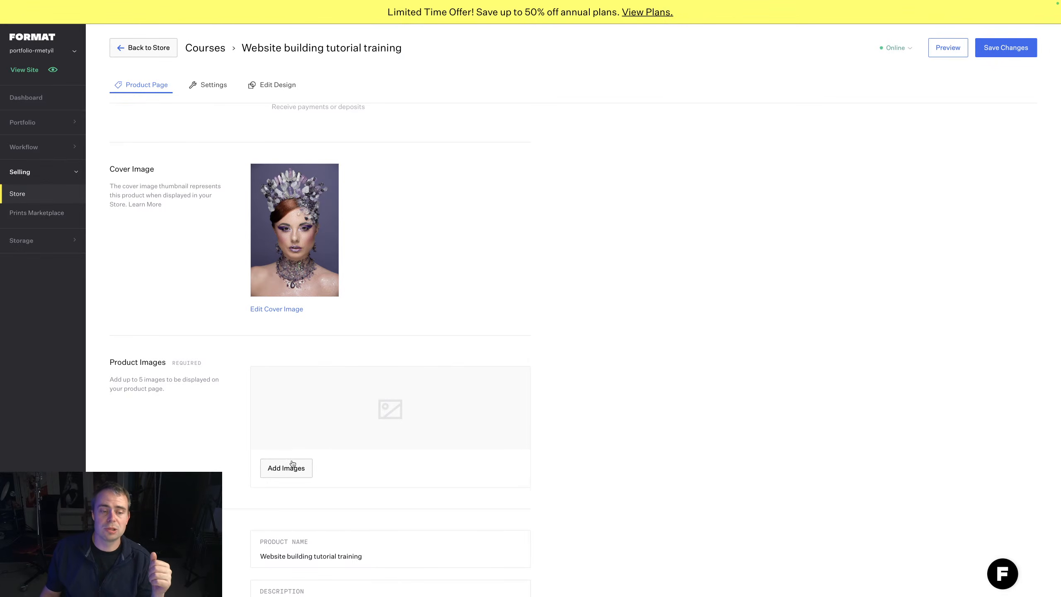
left_click(295, 475)
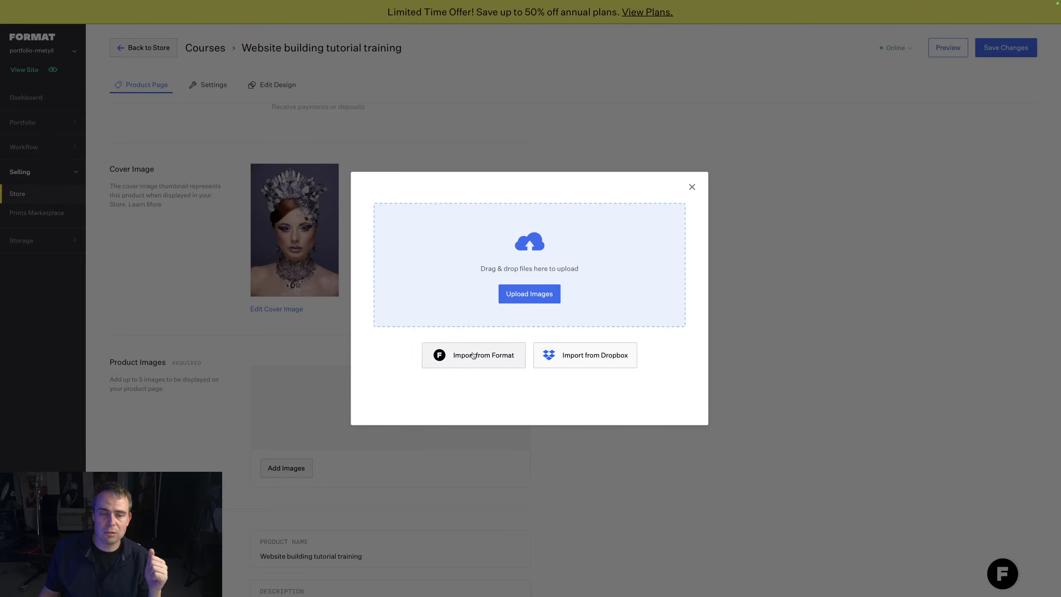
left_click(472, 354)
left_click(406, 257)
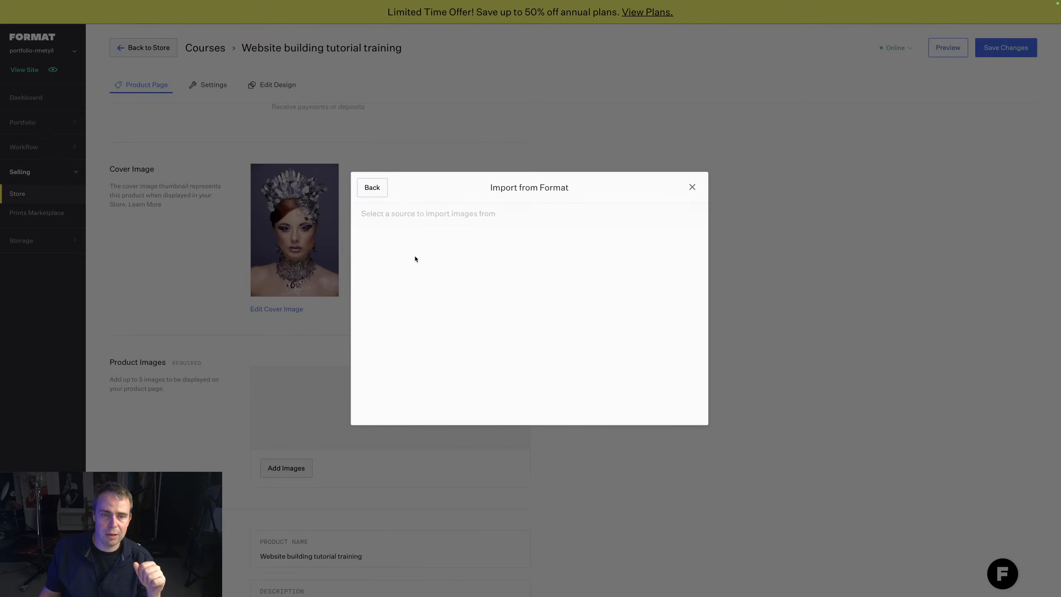
left_click(391, 251)
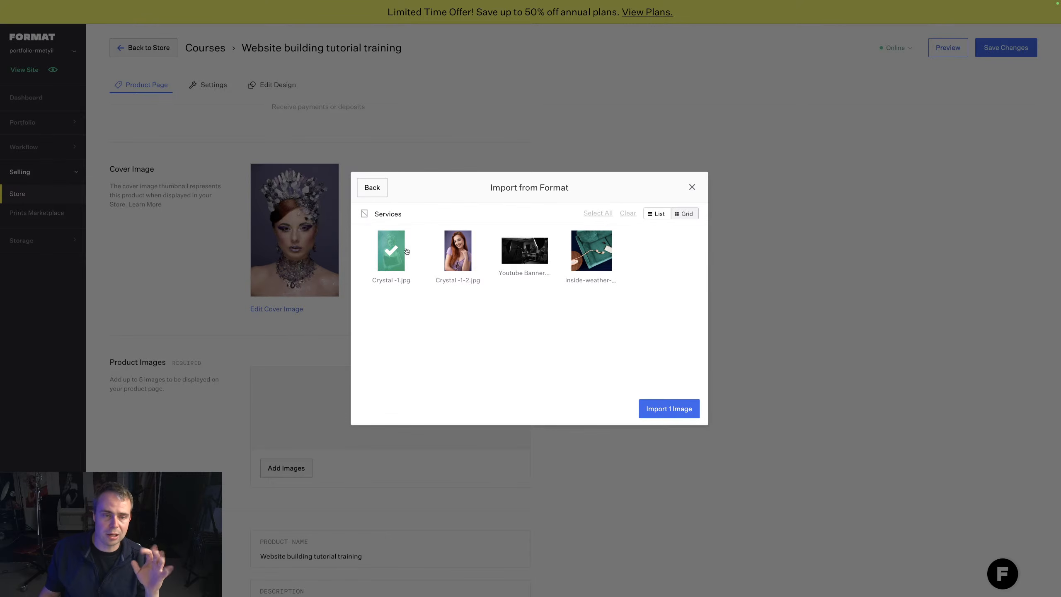
left_click(644, 403)
Step: Paste the prepared product description beginning "Learn how to build a professional photography website from the ground up"
scroll(383, 372, "down", 5)
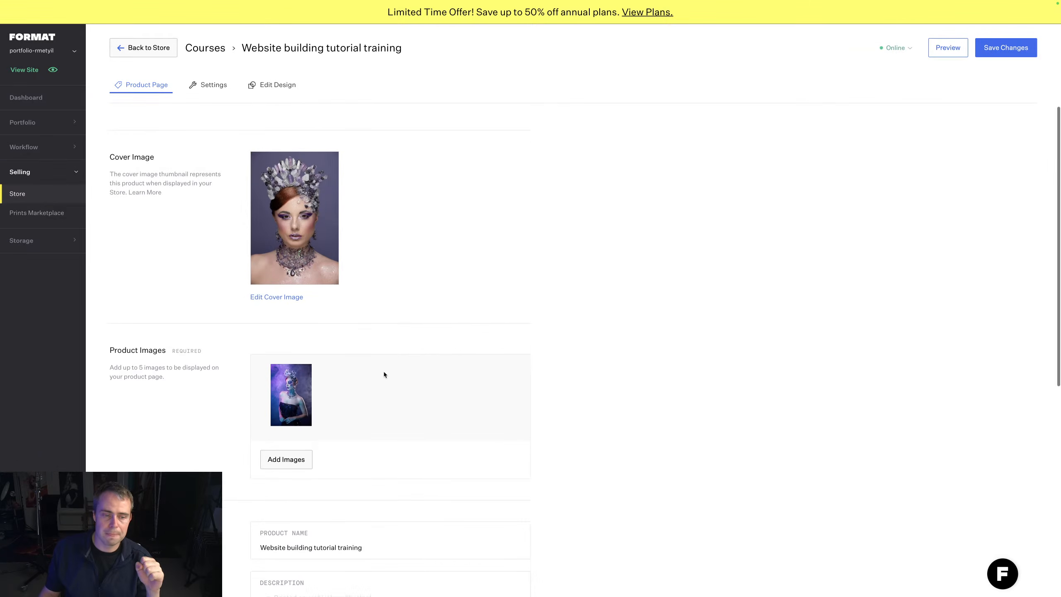
left_click(309, 441)
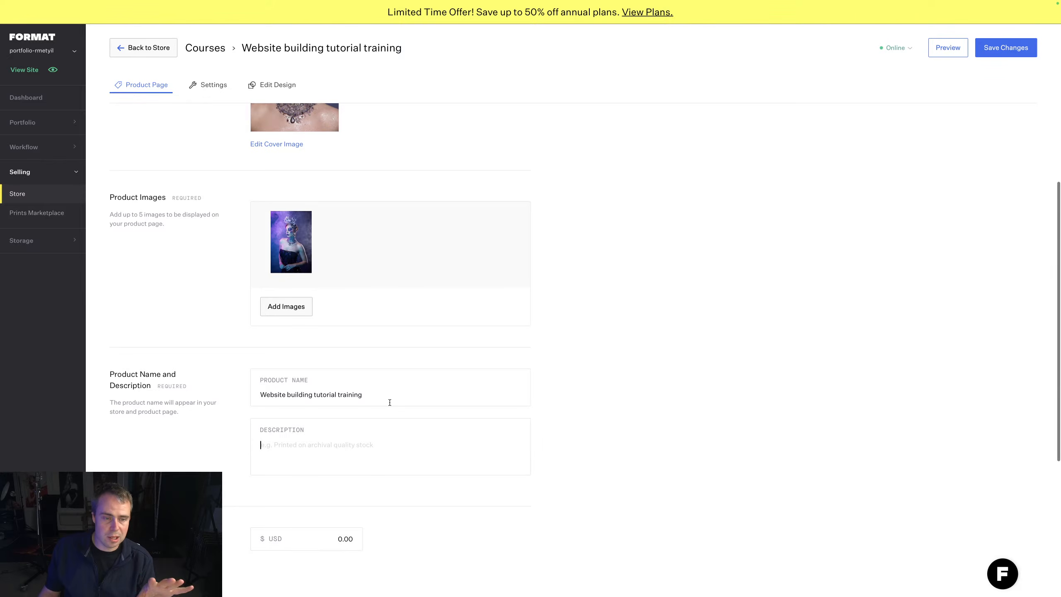
left_click_drag(391, 397, 245, 382)
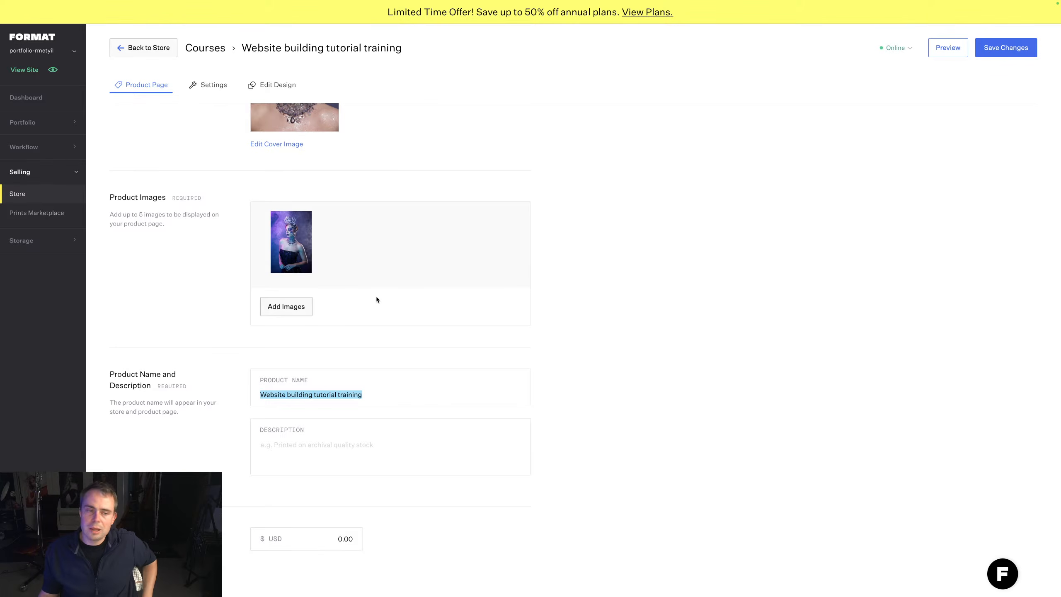
left_click(312, 442)
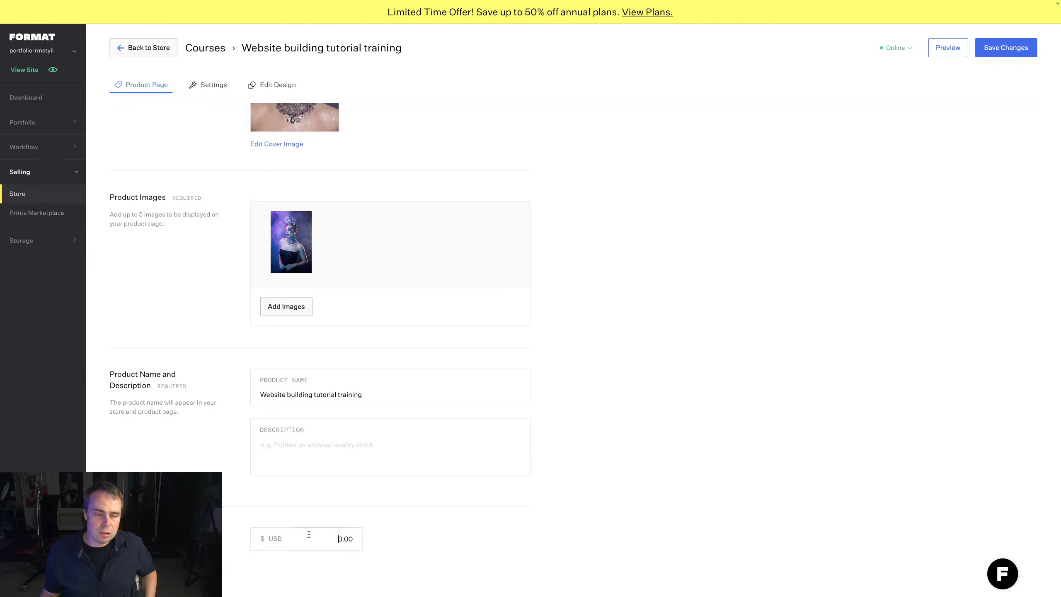
scroll(309, 534, "down", 4)
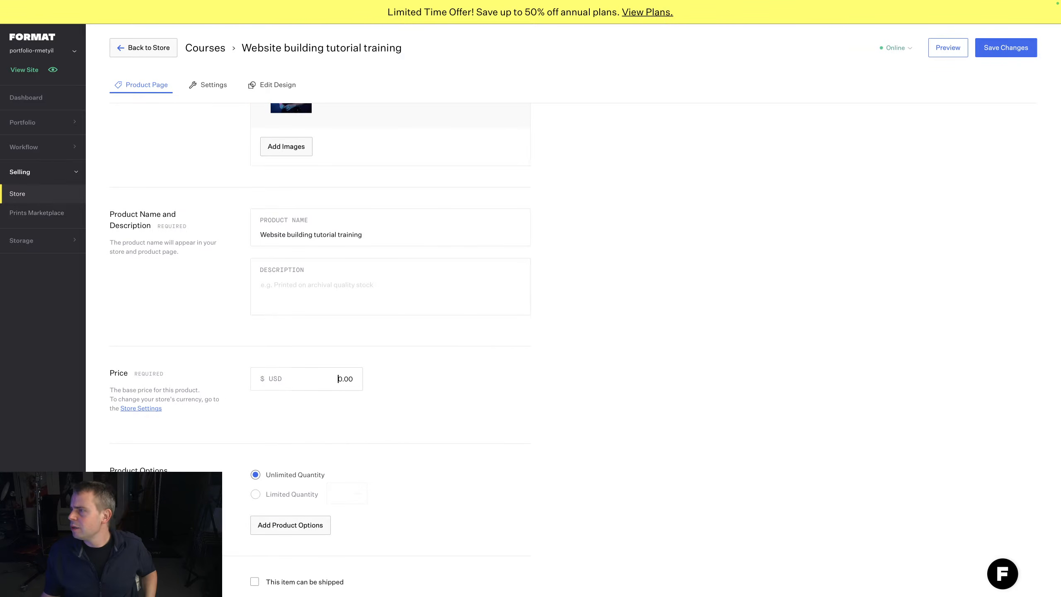
key("BackSpace")
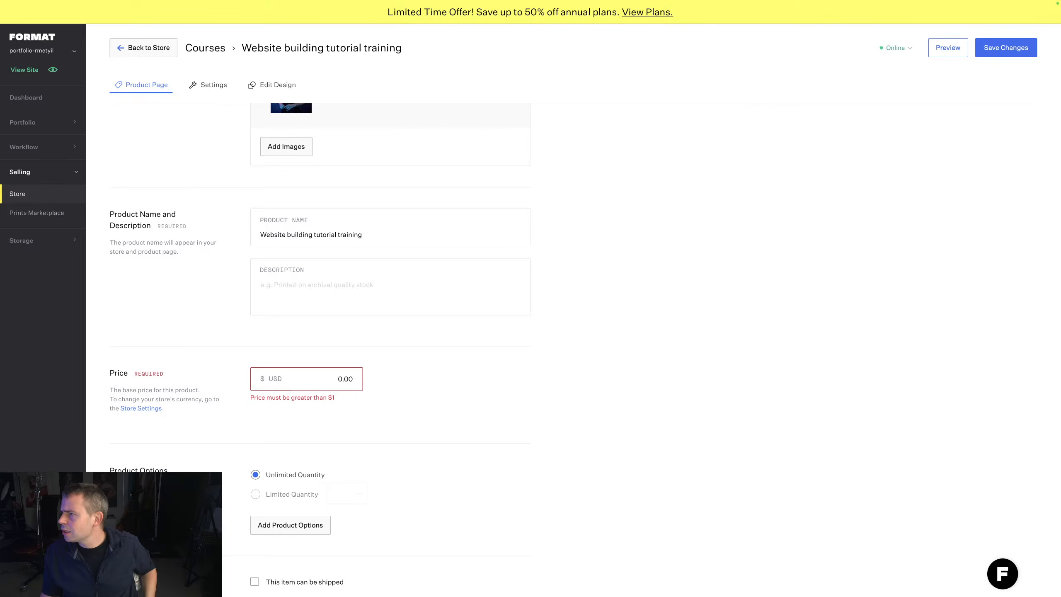
left_click(338, 285)
key("ctrl+v")
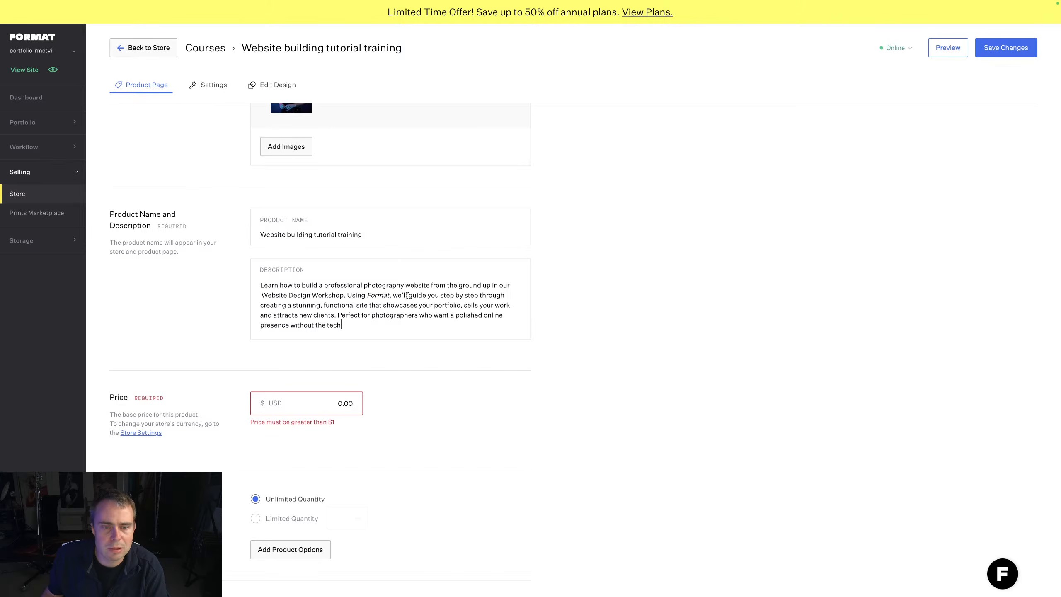
Step: Set the product's price to 100.00 USD and limit its quantity to 5
left_click_drag(313, 407, 404, 406)
type("100.00")
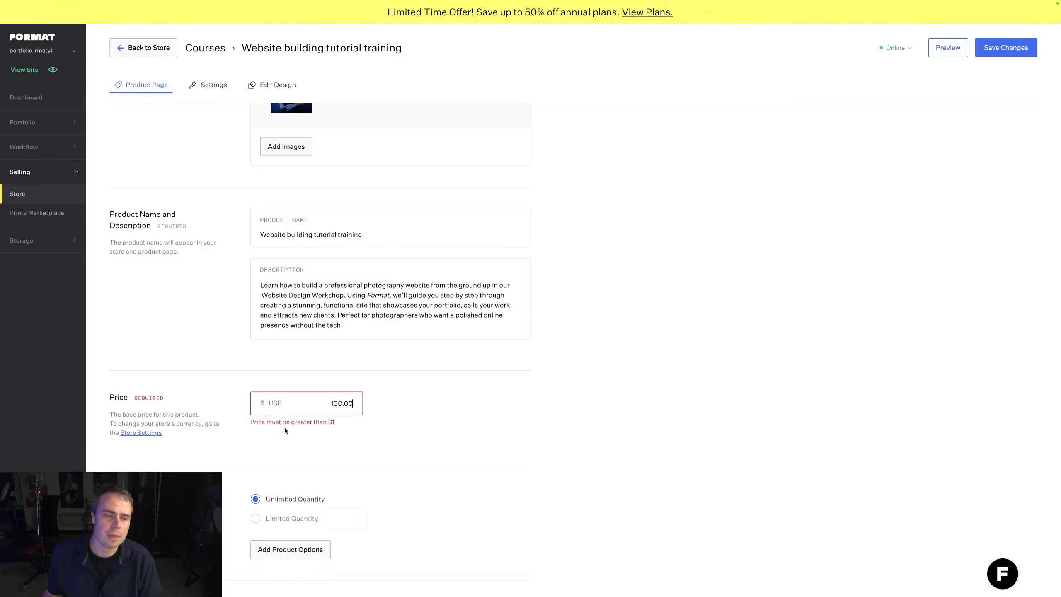
scroll(285, 395, "up", 2)
scroll(307, 382, "down", 5)
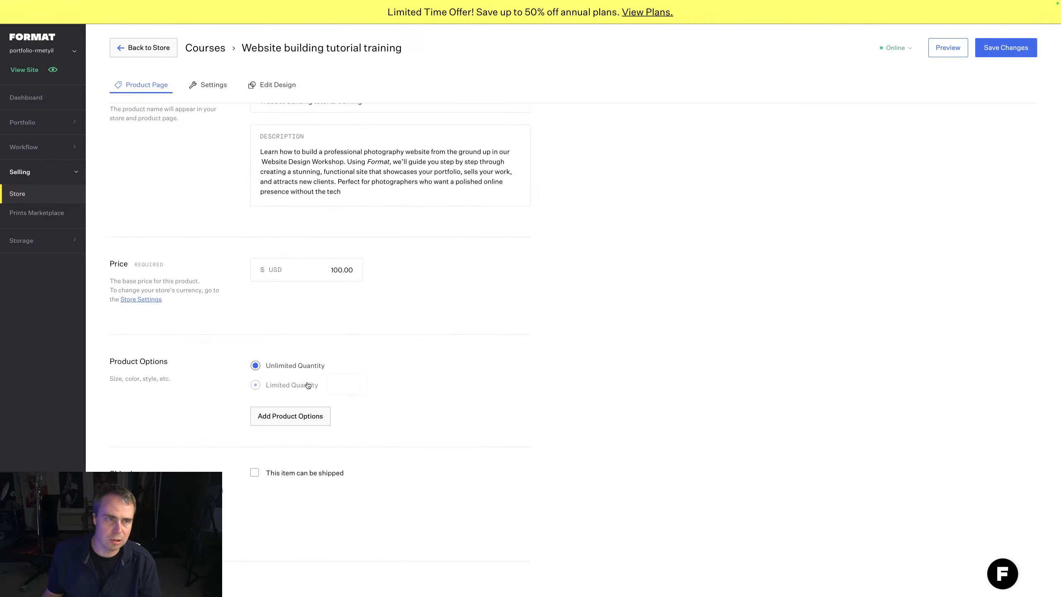
scroll(307, 385, "up", 4)
scroll(373, 355, "down", 5)
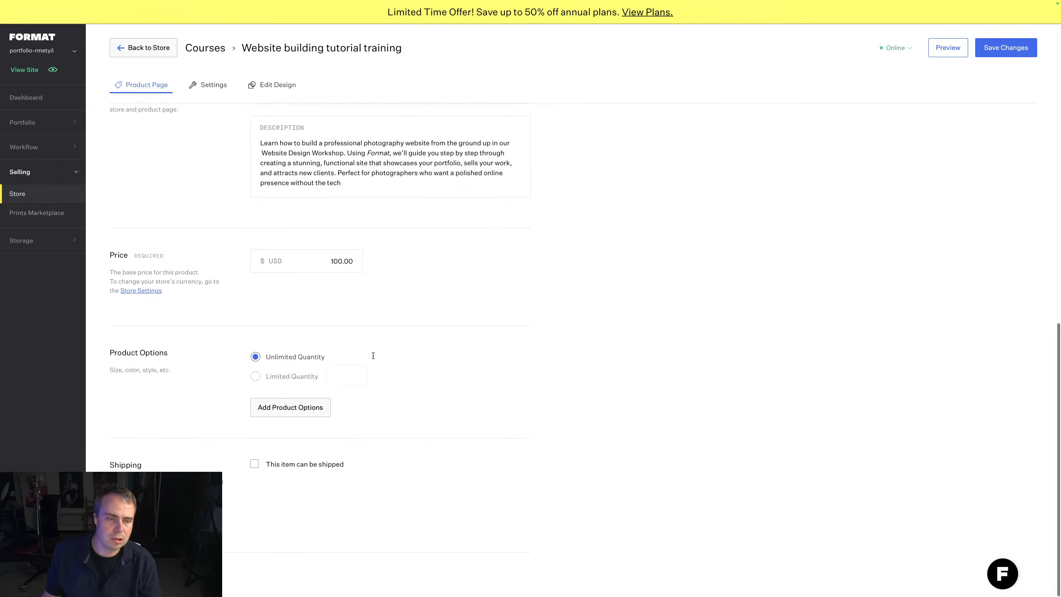
left_click(256, 377)
left_click(255, 360)
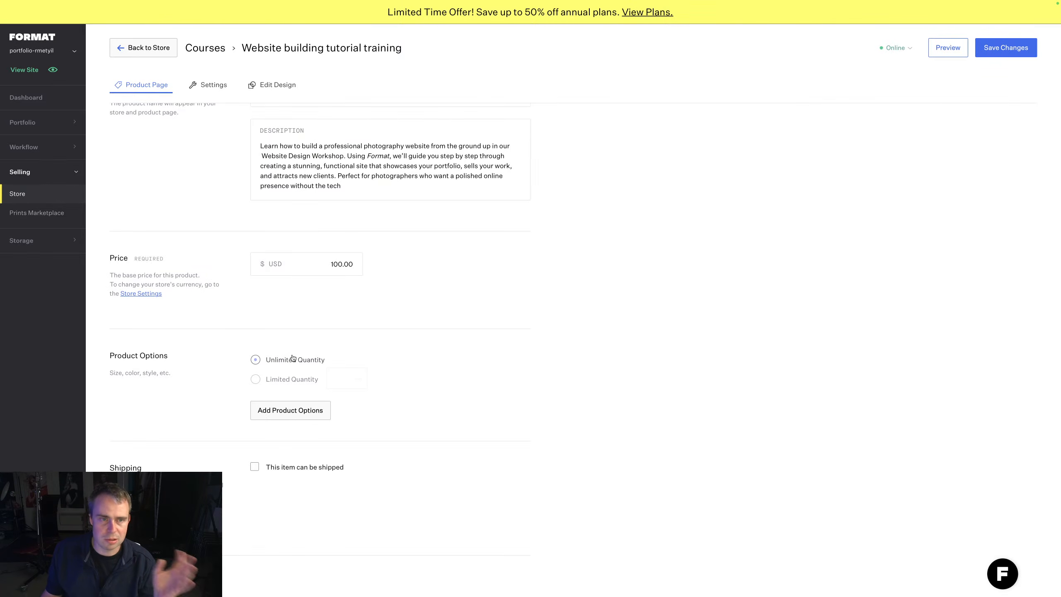
left_click(255, 379)
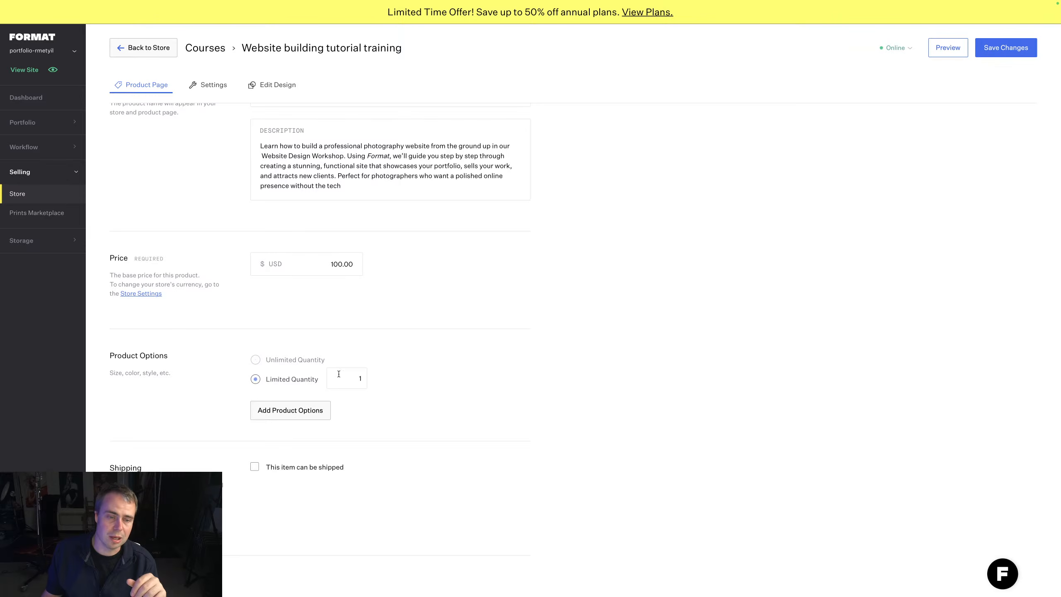
type("5")
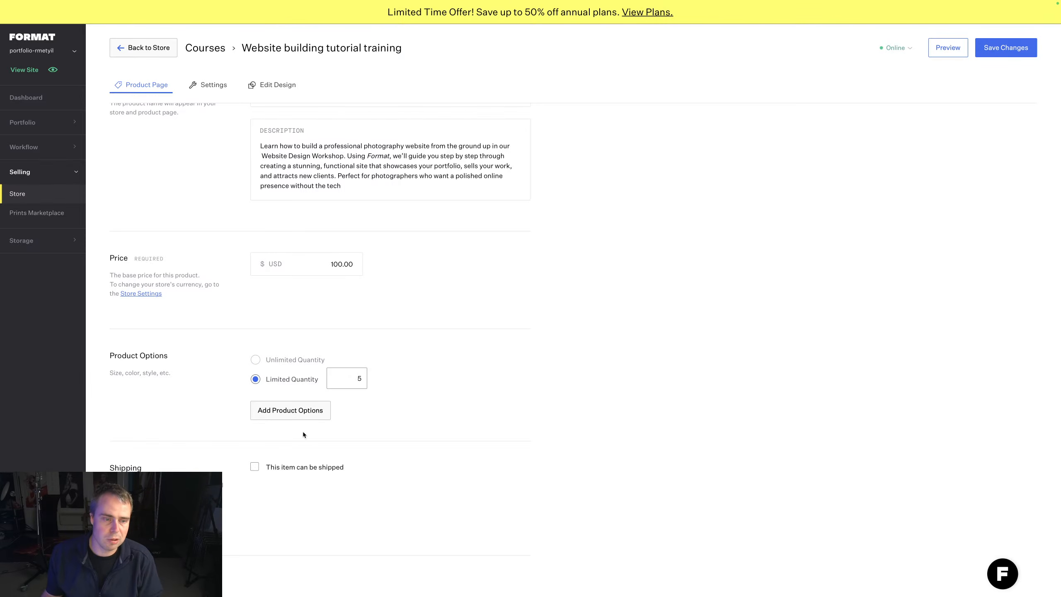
Step: Add product options with the dropdown label "Time Slots" and name the first option "10-1pm"
left_click(328, 408)
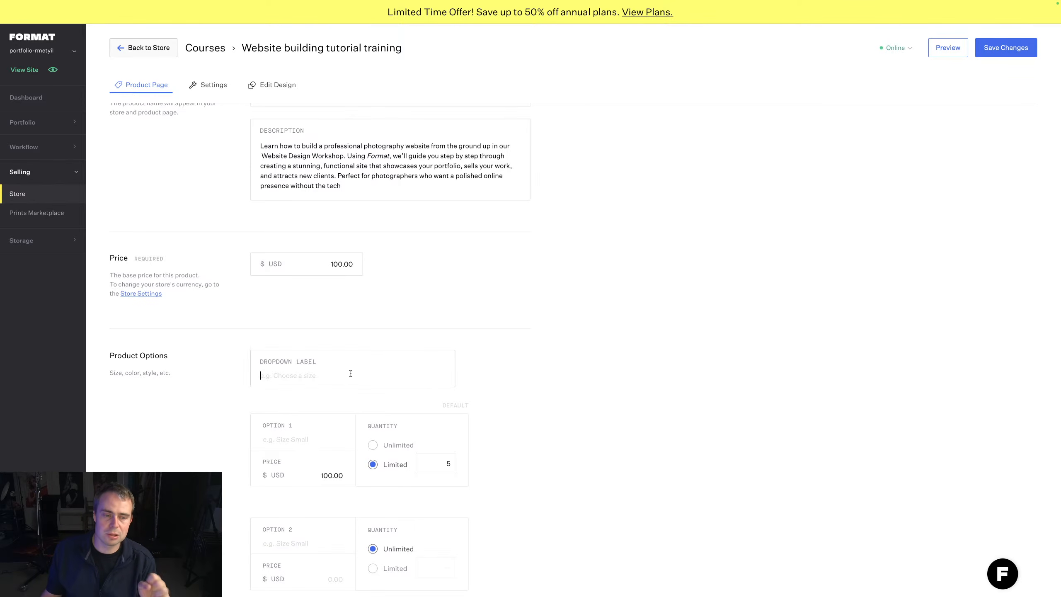
scroll(349, 374, "down", 4)
left_click(318, 197)
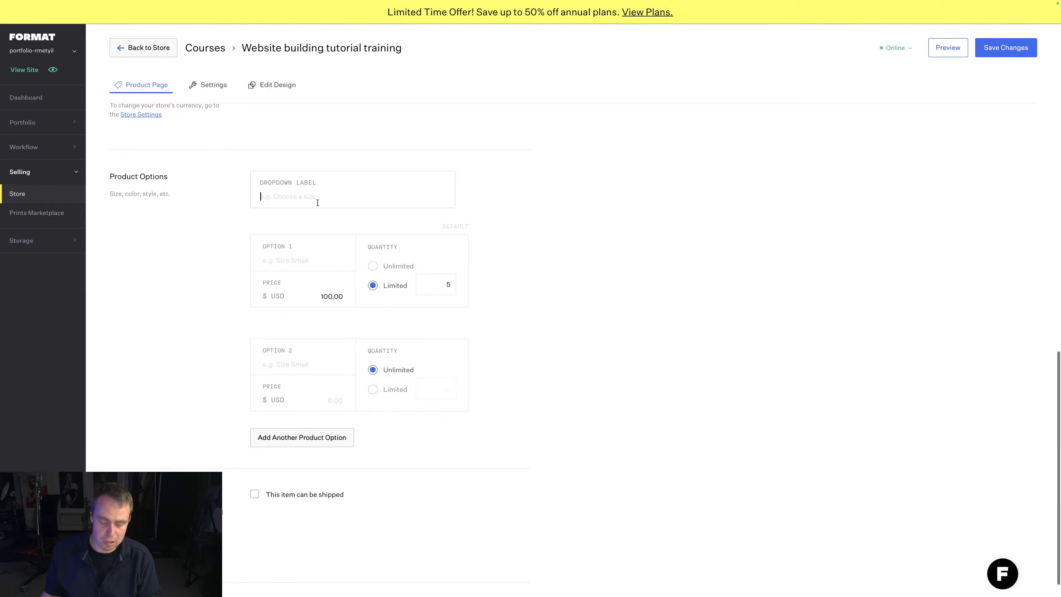
type("Time Slots")
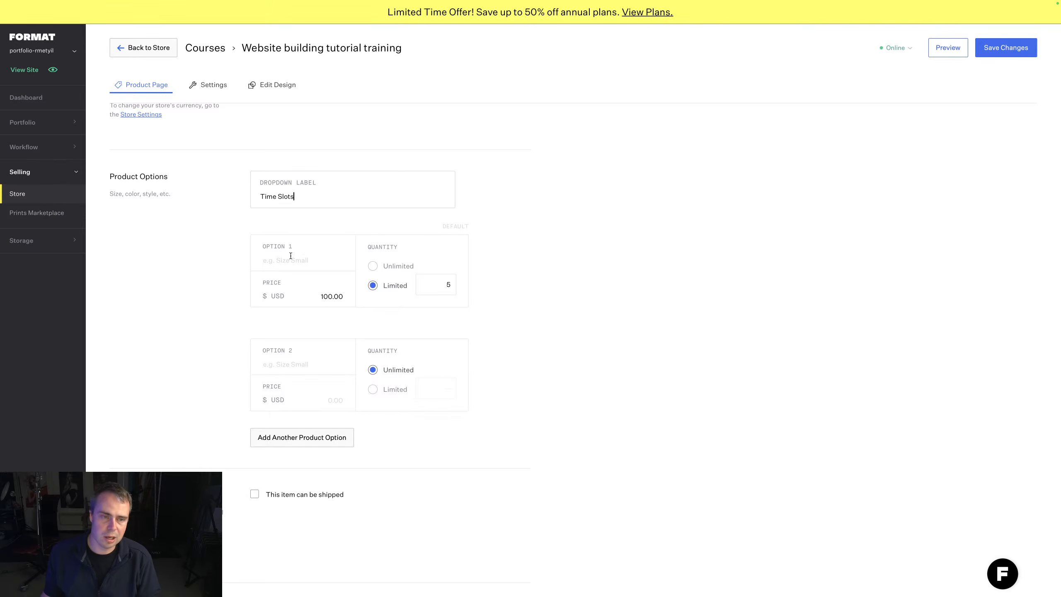
left_click(291, 256)
type("10-1pm")
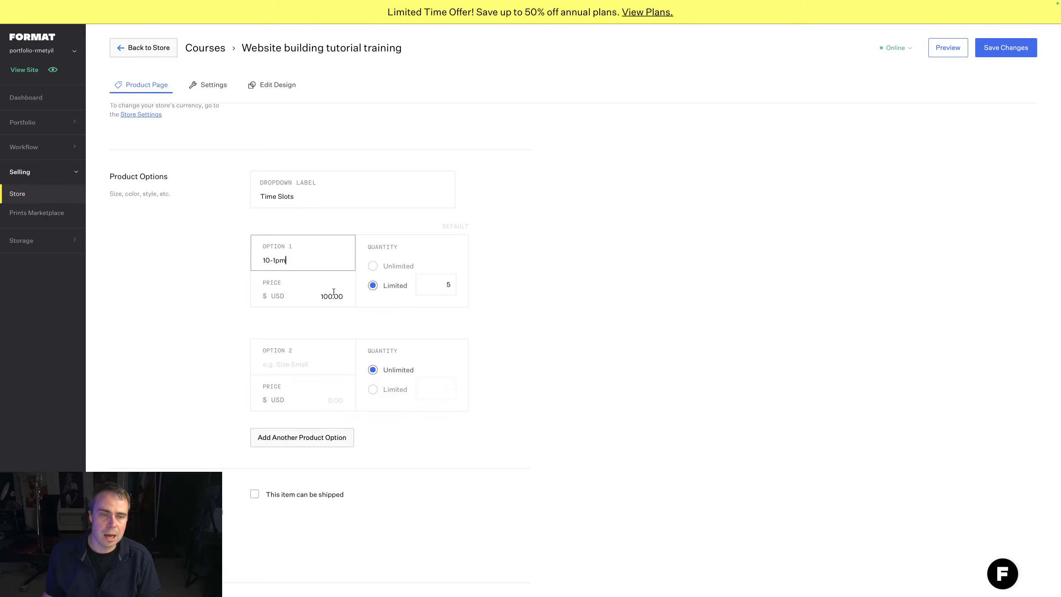
Step: Name the second option "2-5pm", with a limited quantity of 5 and a price of 100 USD
left_click(296, 372)
type("2-5pm")
left_click(412, 392)
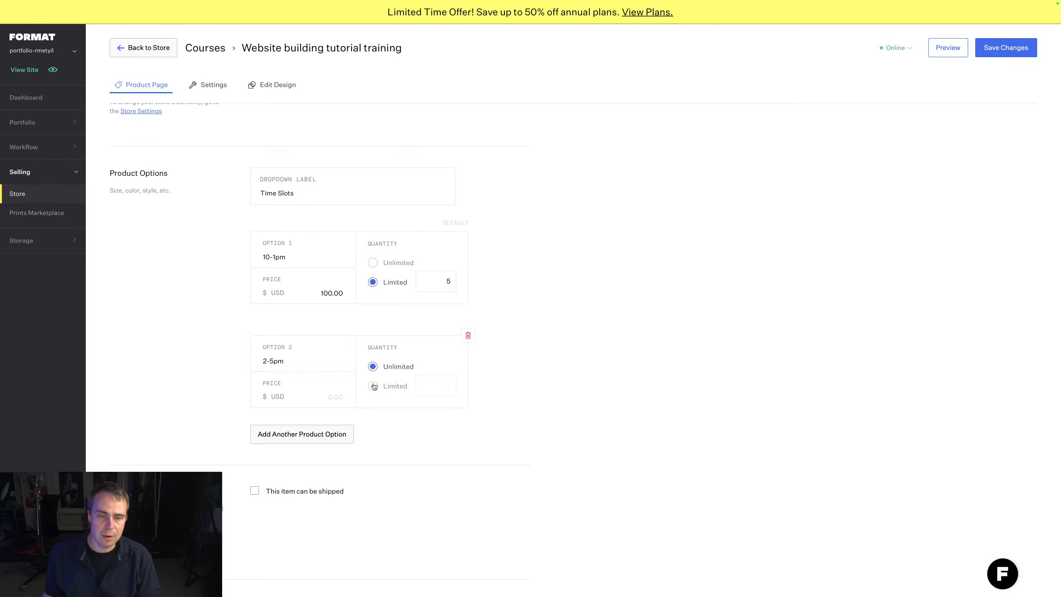
left_click(320, 397)
type("100")
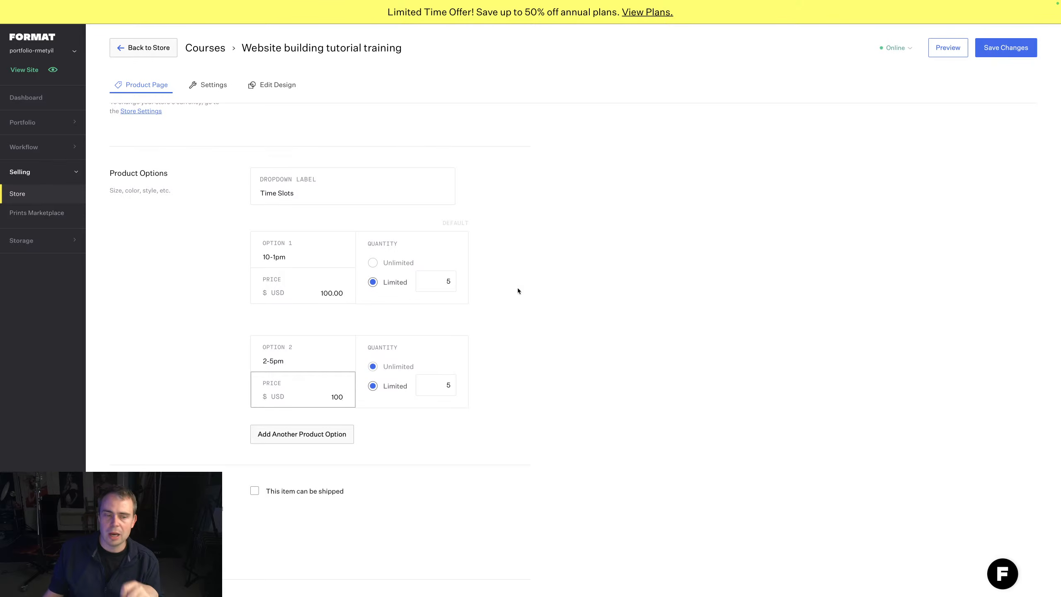
Step: Mark the product as an item that can be shipped
scroll(459, 317, "down", 2)
left_click(253, 466)
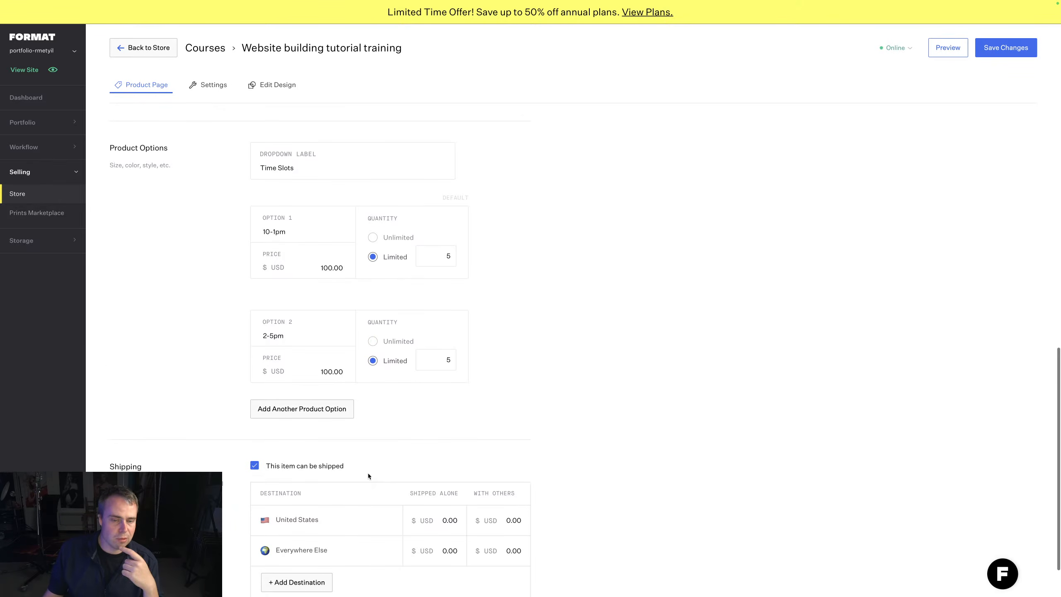
Step: Try to save the training product's changes and leave for the site's pages
scroll(373, 476, "down", 2)
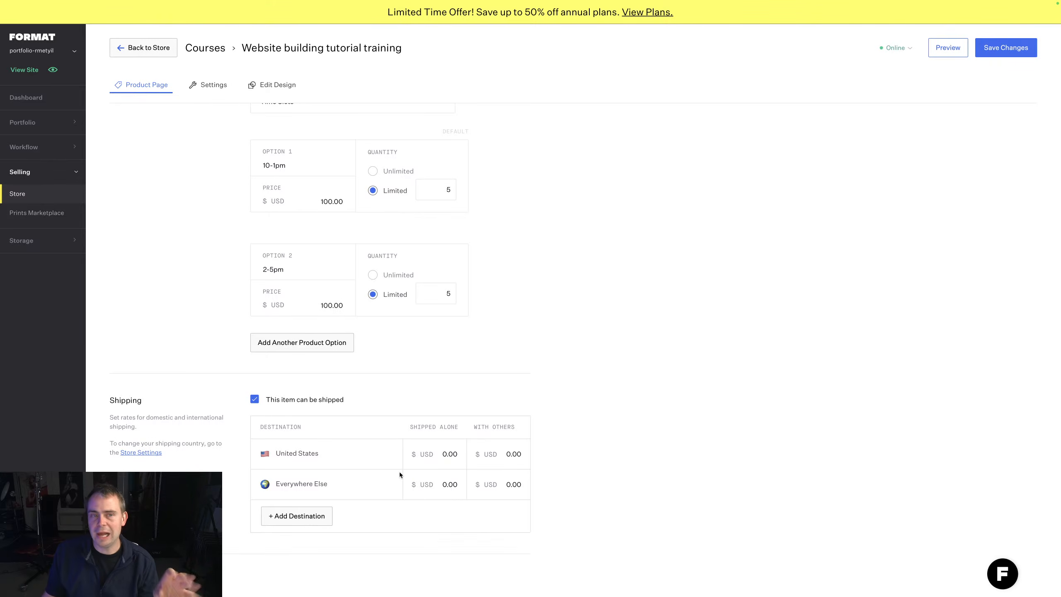
left_click(1006, 47)
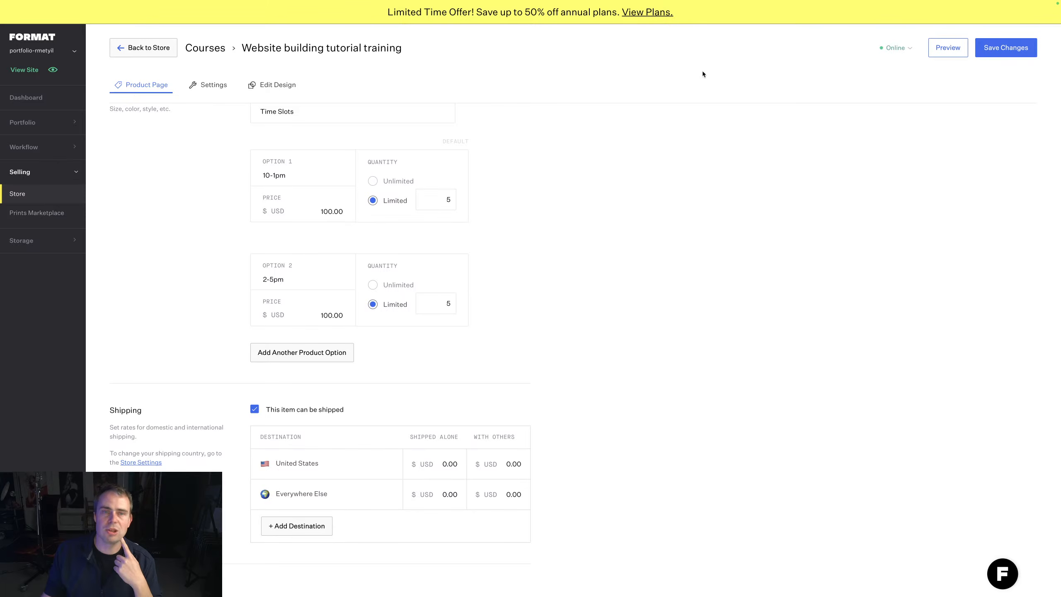
left_click(22, 122)
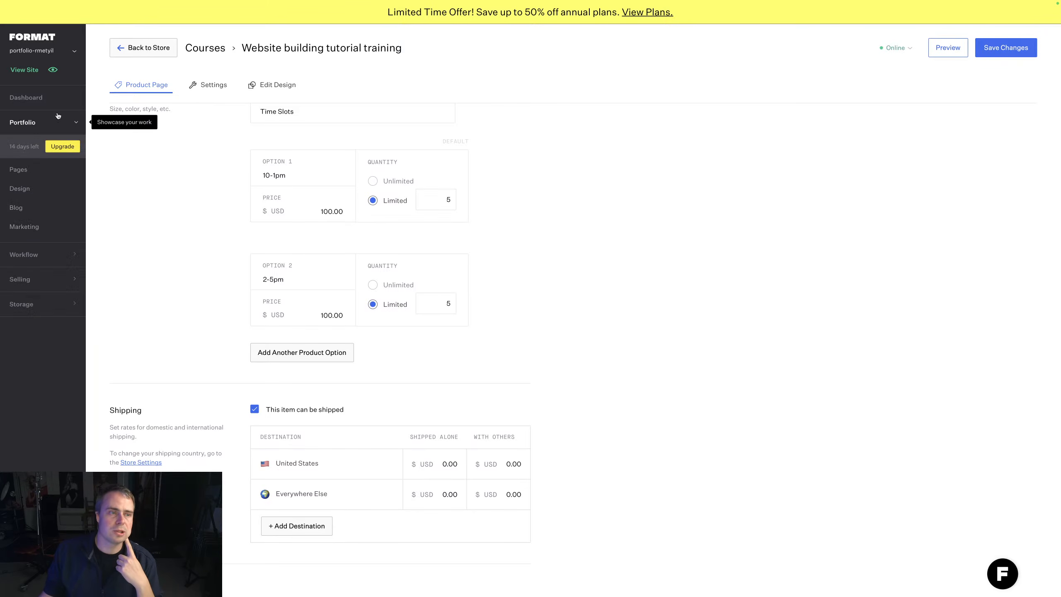
left_click(18, 169)
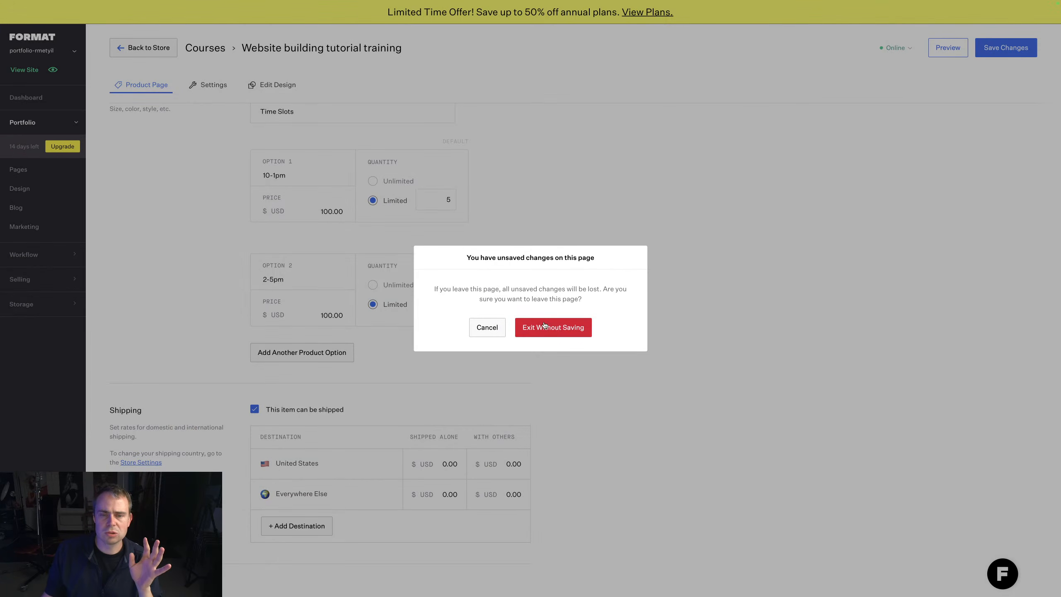
left_click(487, 328)
left_click(980, 49)
Step: Set the training product's availability to Coming Soon and save the changes
scroll(525, 199, "up", 20)
scroll(525, 199, "up", 1)
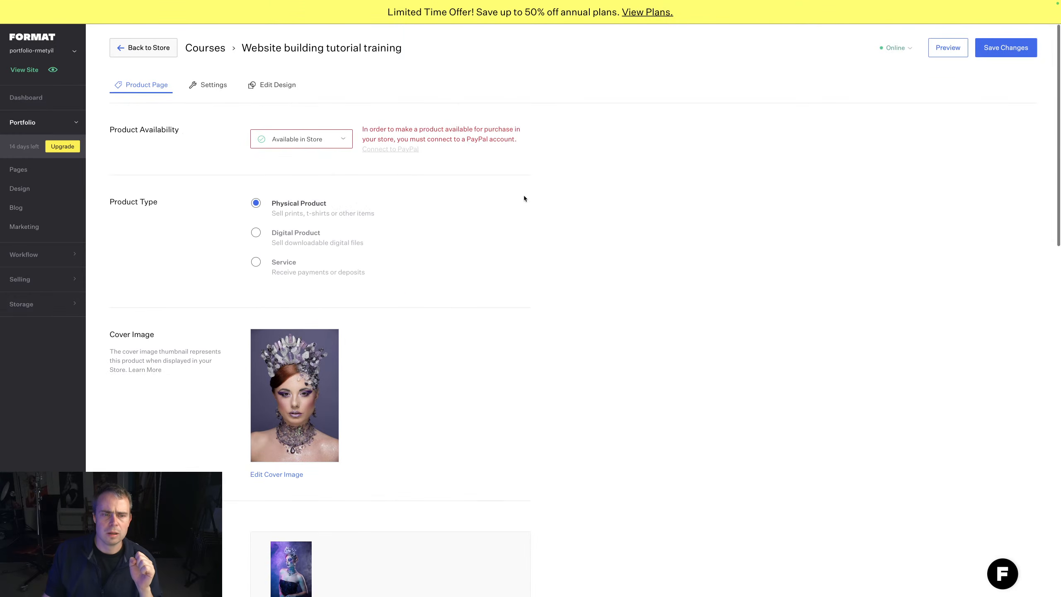
left_click(319, 139)
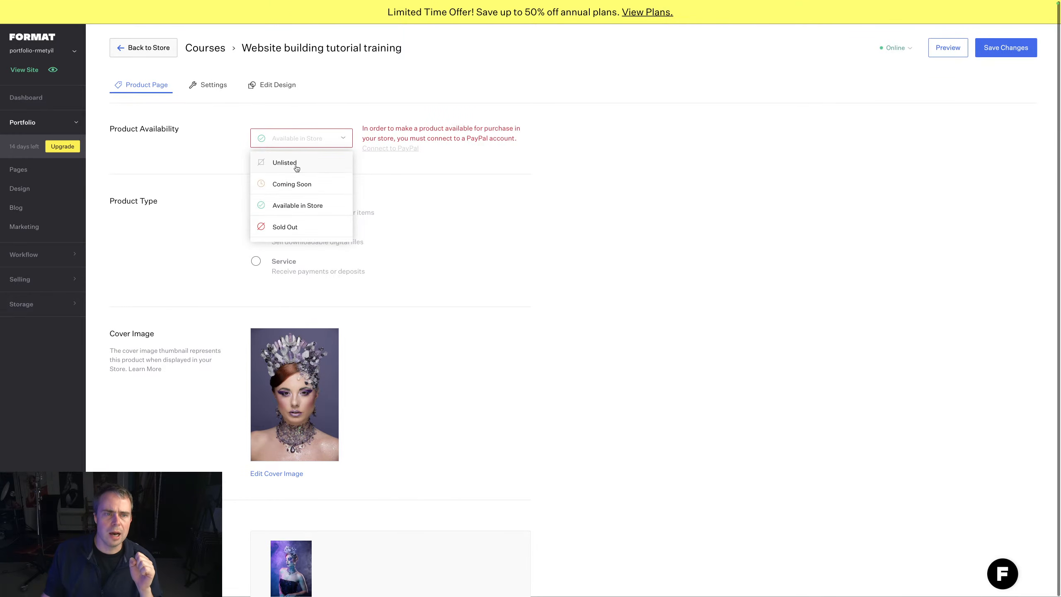
left_click(293, 184)
left_click(1011, 47)
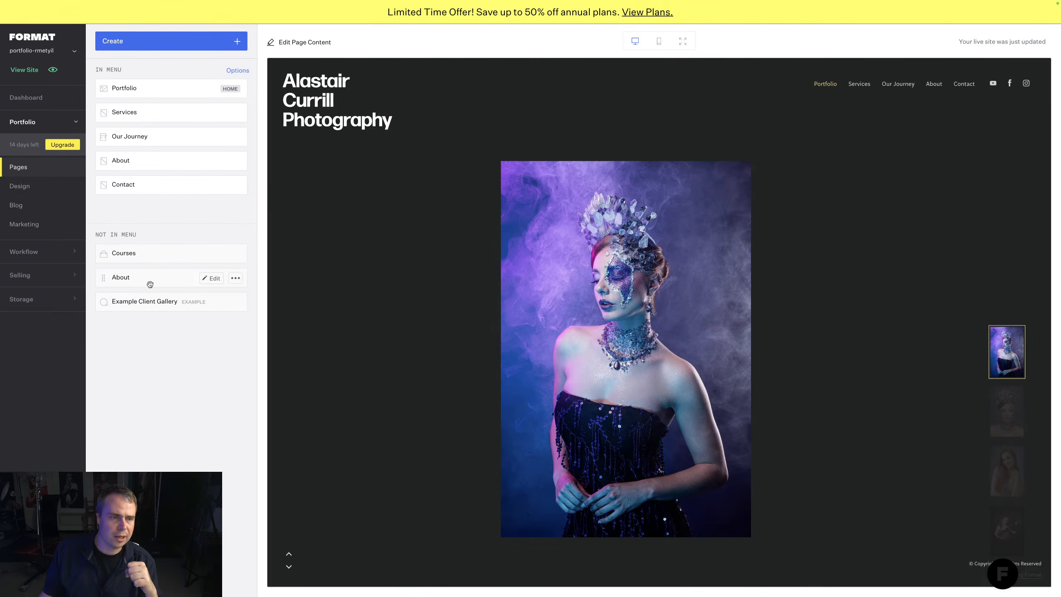
Step: Move the Courses page into the site menu between About and Contact
left_click_drag(159, 257, 182, 210)
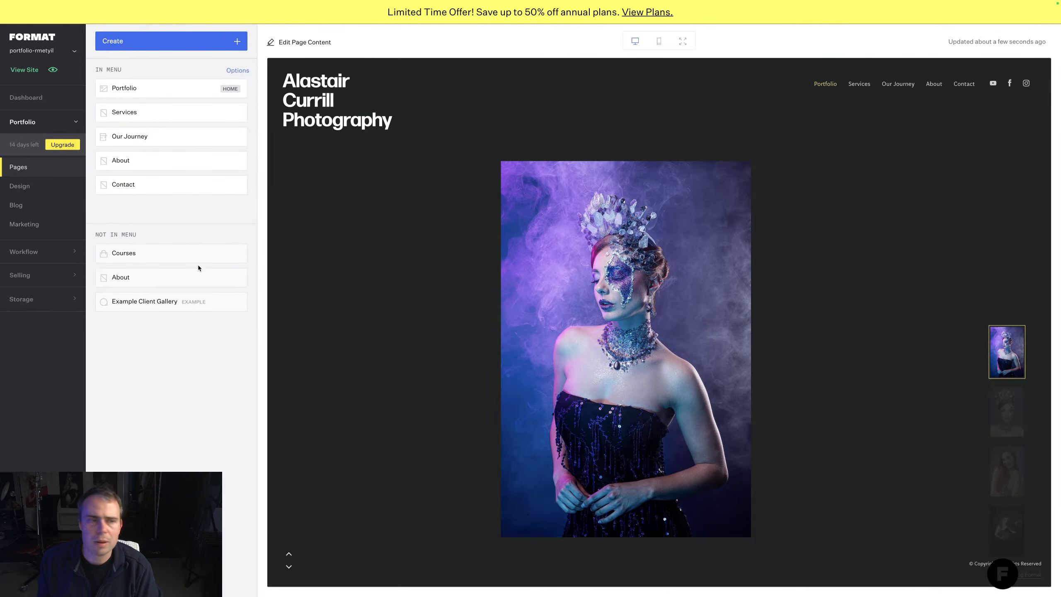
left_click_drag(111, 261, 106, 175)
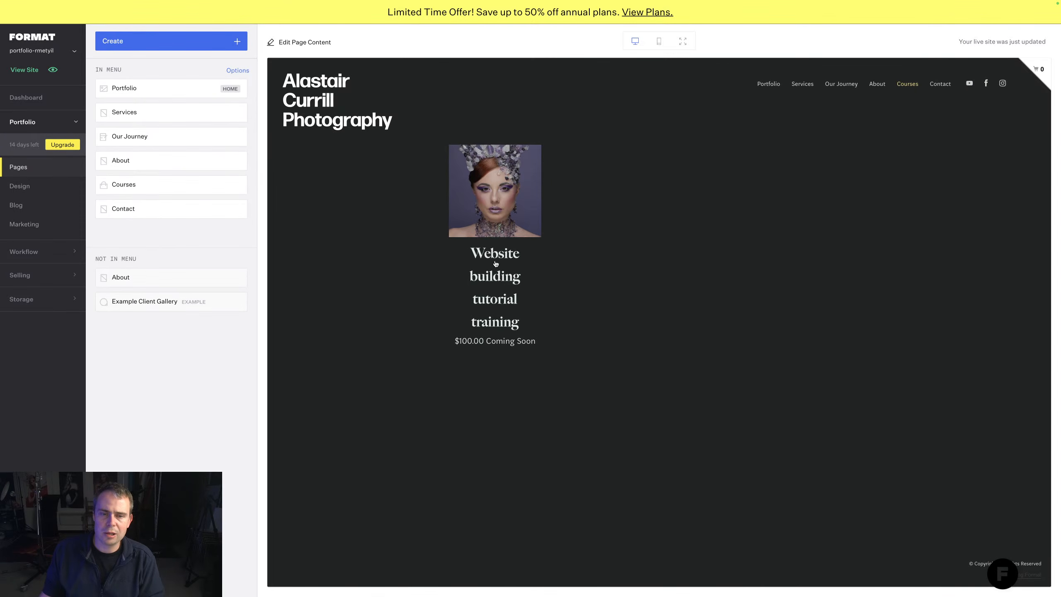
Step: Preview the website building training product's page, checking its time slot choices and the shopping cart
left_click(500, 283)
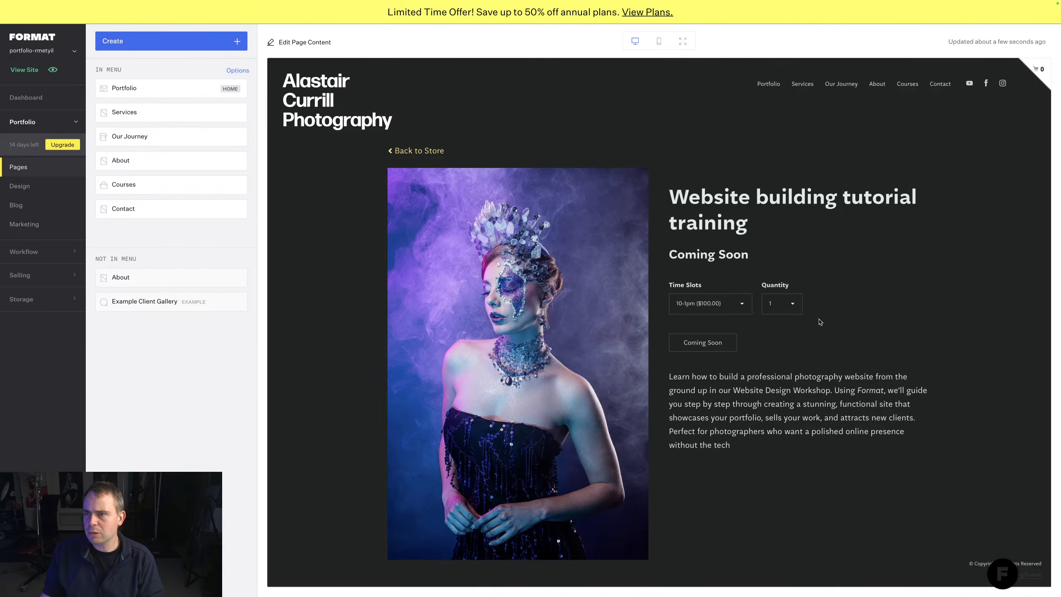
left_click(739, 305)
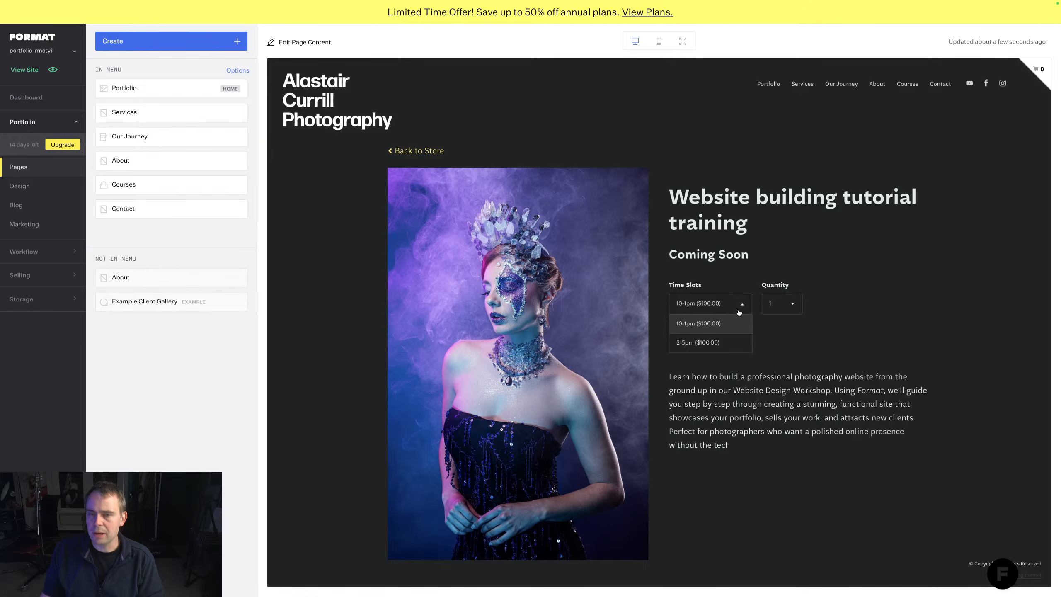
left_click(783, 333)
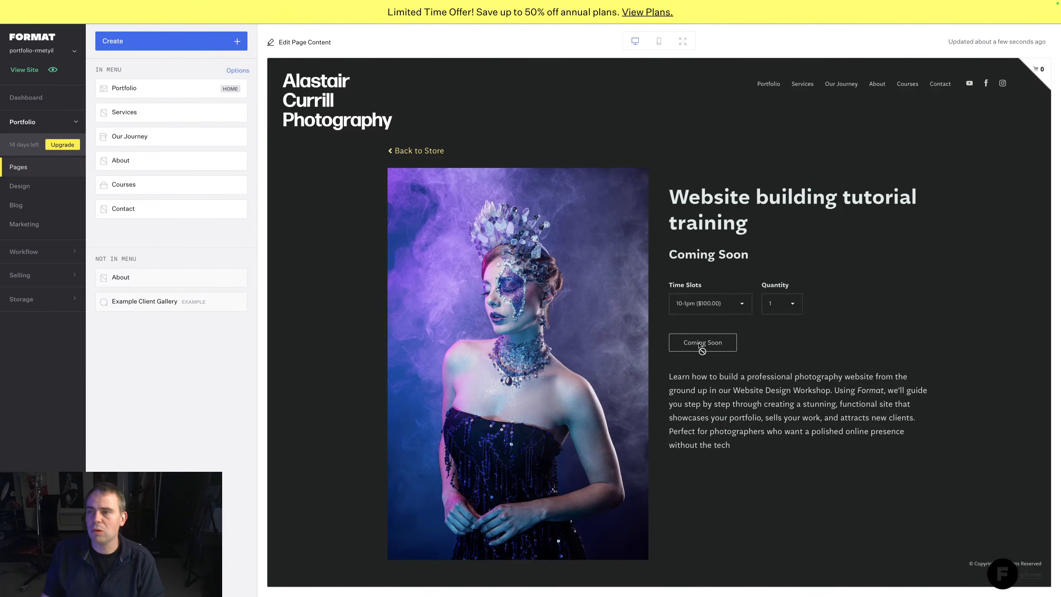
left_click(1039, 71)
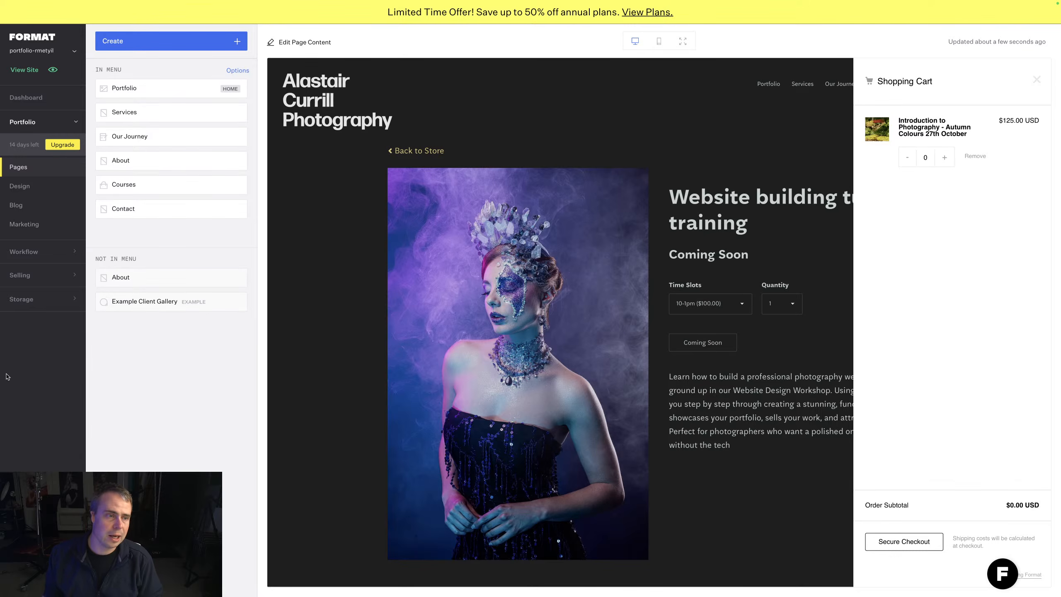
Step: Open the training product in the store and review its description, price, time slot options and quantities
left_click(19, 275)
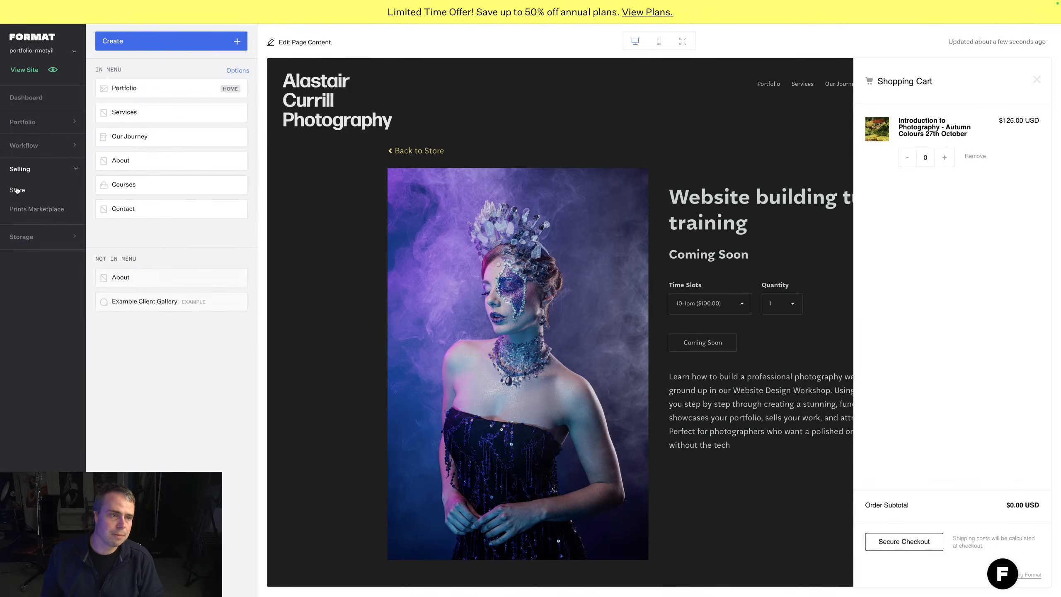
left_click(139, 184)
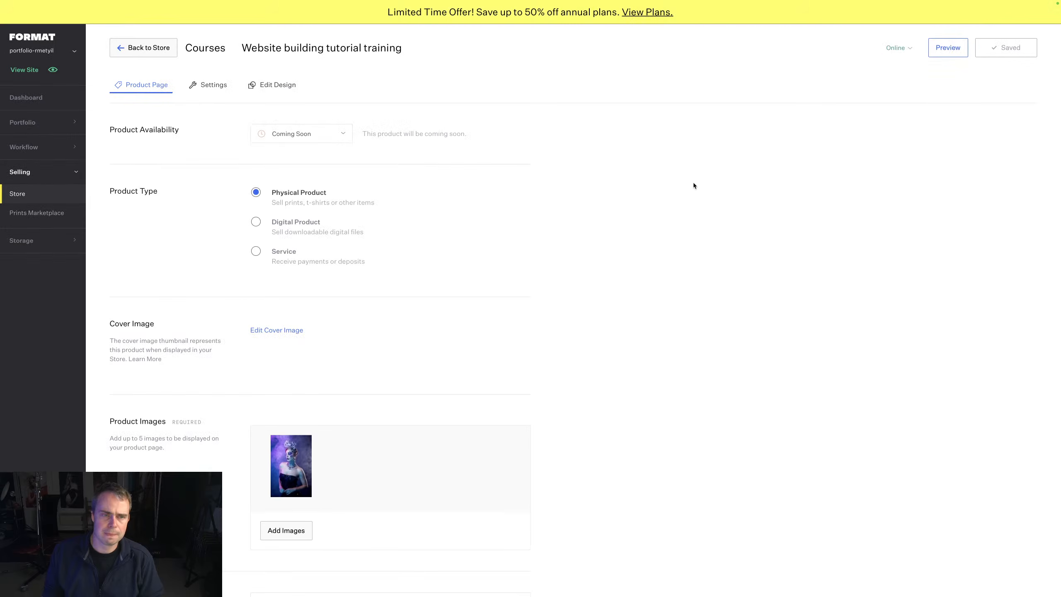
scroll(362, 441, "down", 15)
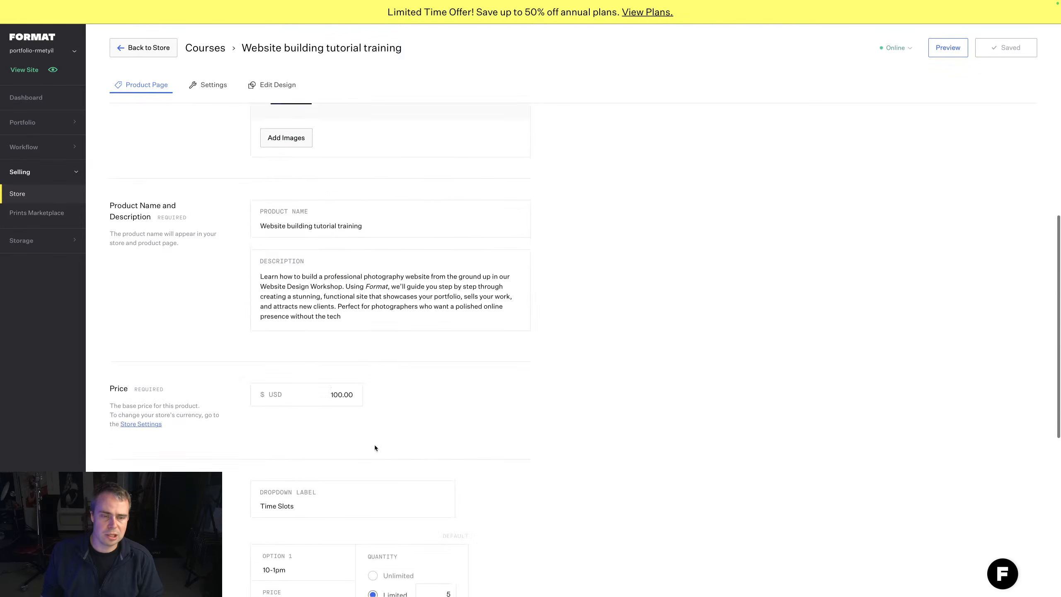
scroll(375, 445, "down", 1)
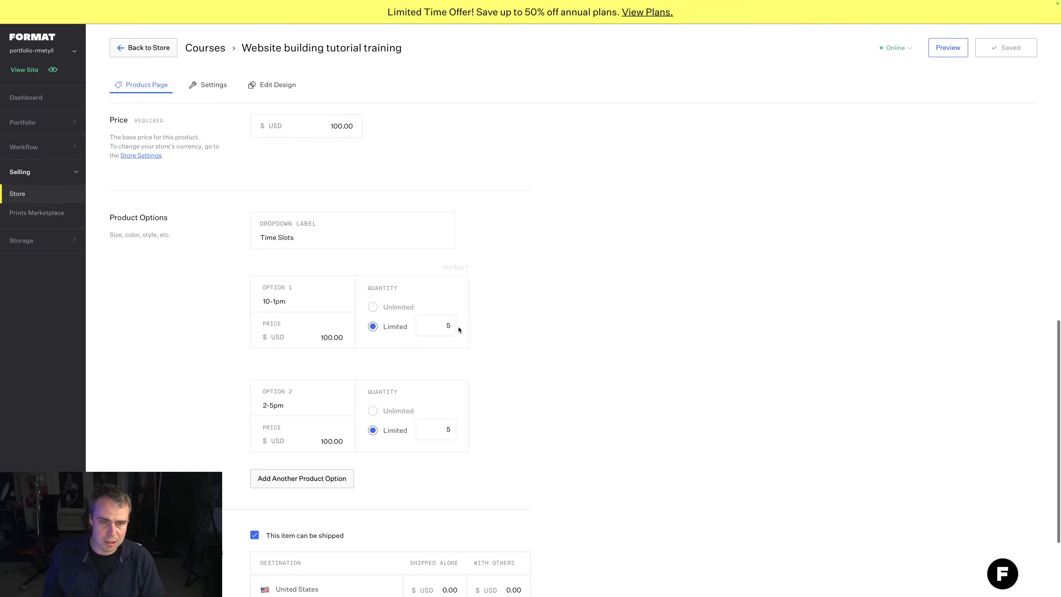
scroll(392, 311, "up", 15)
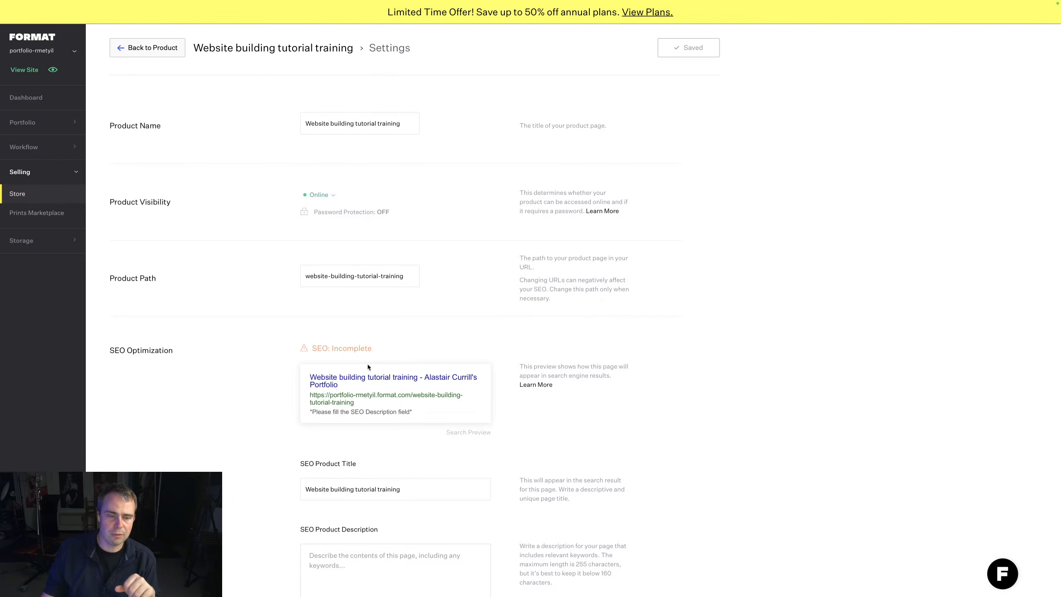
Step: Examine the training product's settings, including its visibility, path and SEO title and description
scroll(368, 366, "down", 4)
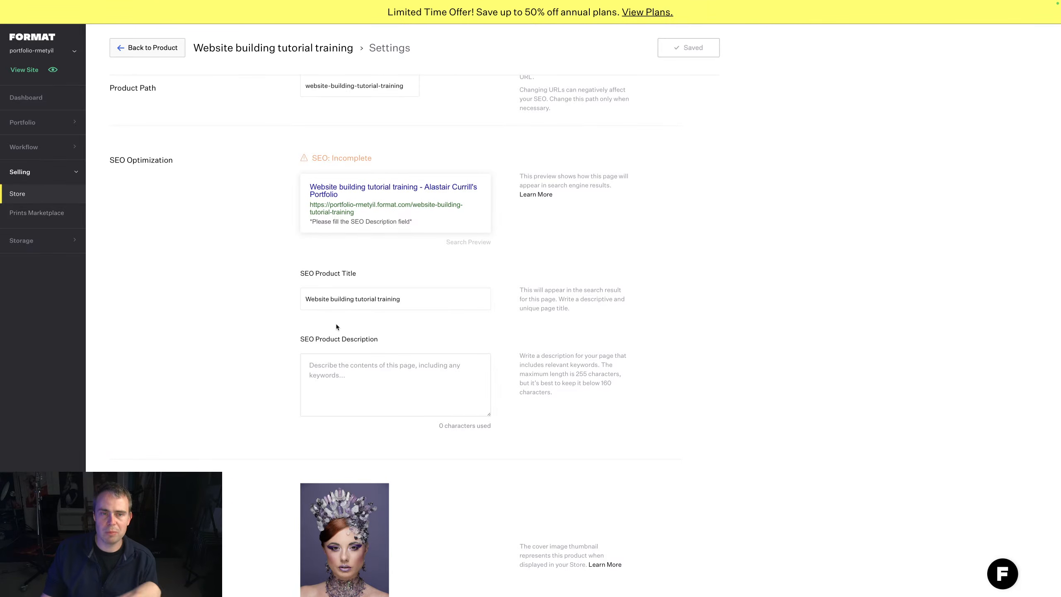
scroll(388, 382, "down", 4)
scroll(389, 384, "up", 8)
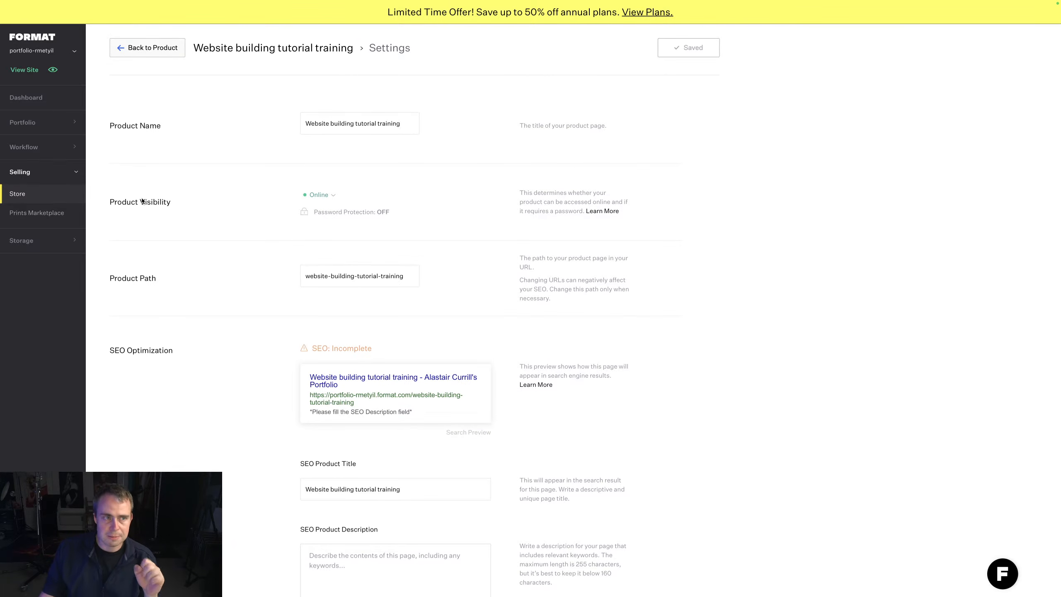
Step: Examine the Portfolio gallery's settings, including its gallery URL, SEO title, SEO description and cover image
left_click(28, 124)
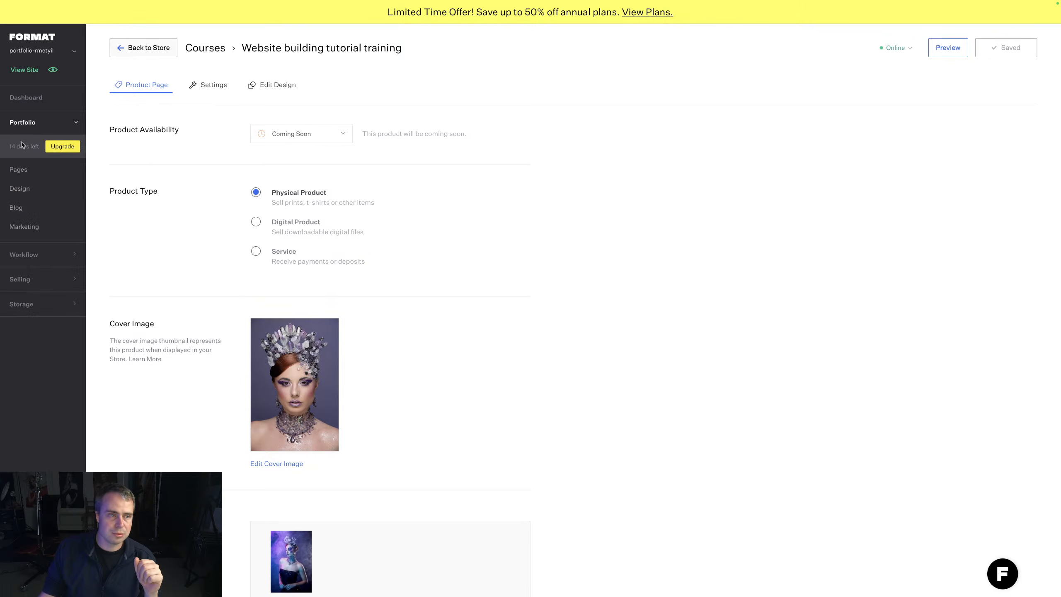
left_click(81, 162)
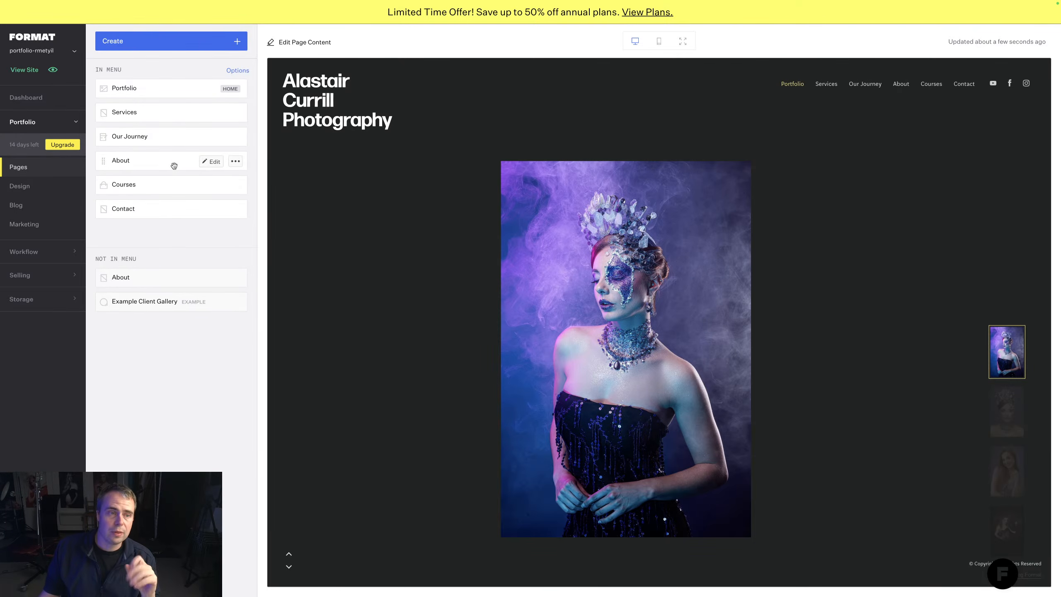
left_click(376, 97)
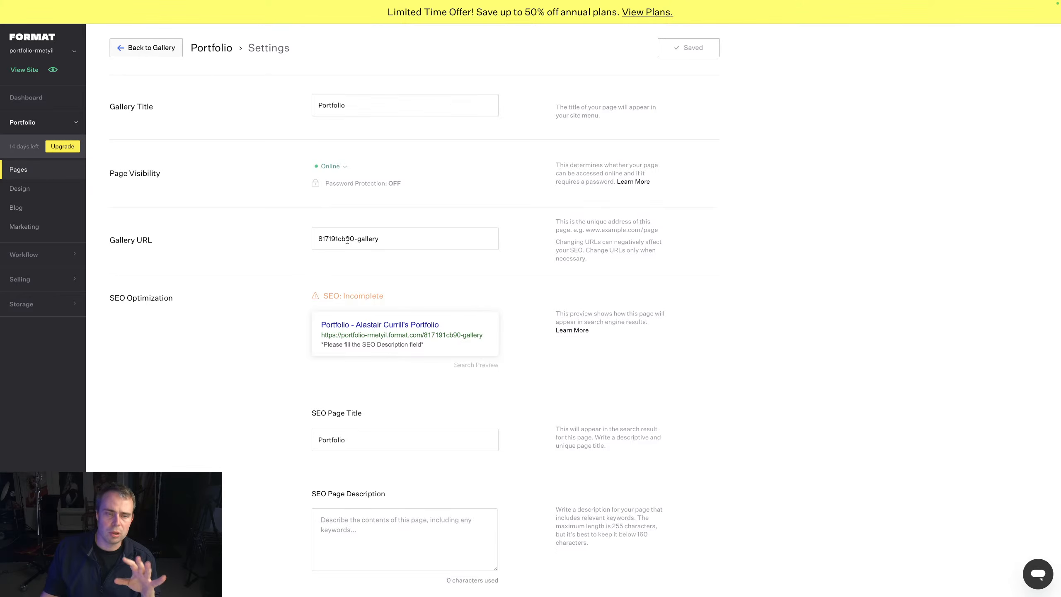
scroll(408, 414, "down", 1)
scroll(408, 414, "down", 3)
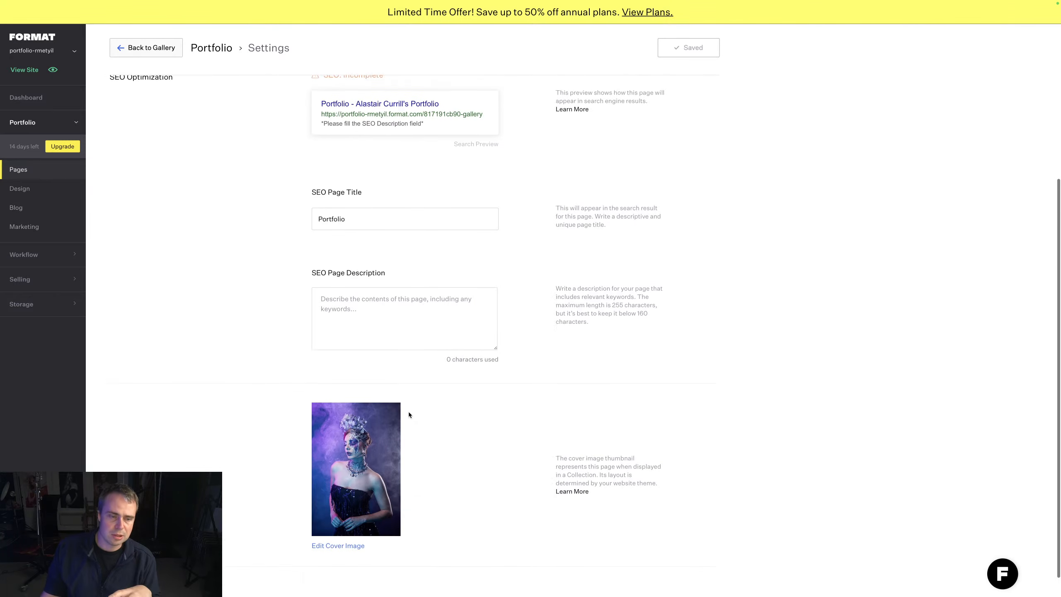
scroll(361, 478, "up", 2)
scroll(360, 477, "down", 3)
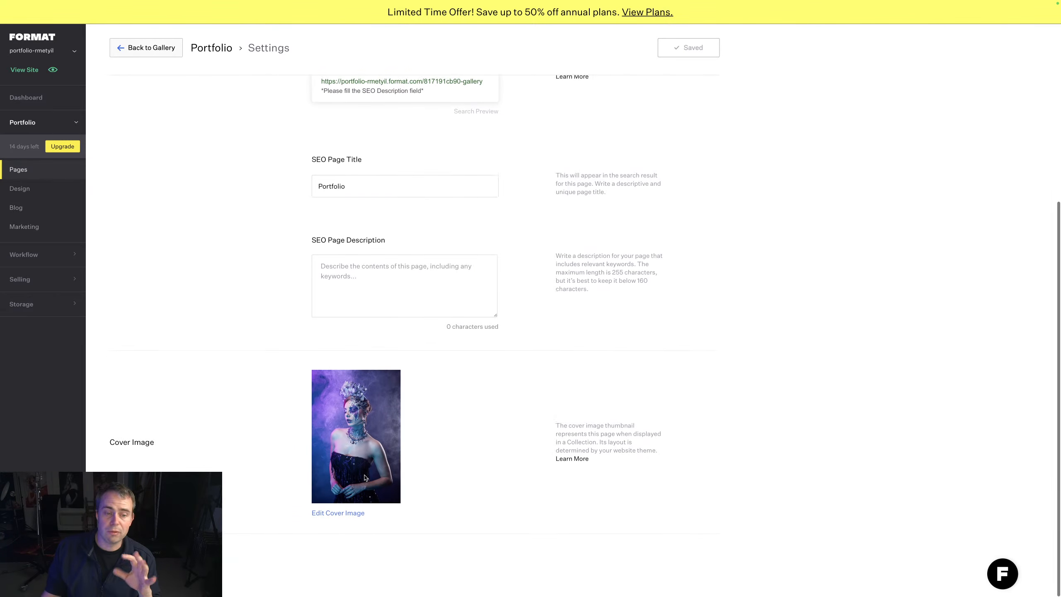
scroll(519, 267, "up", 5)
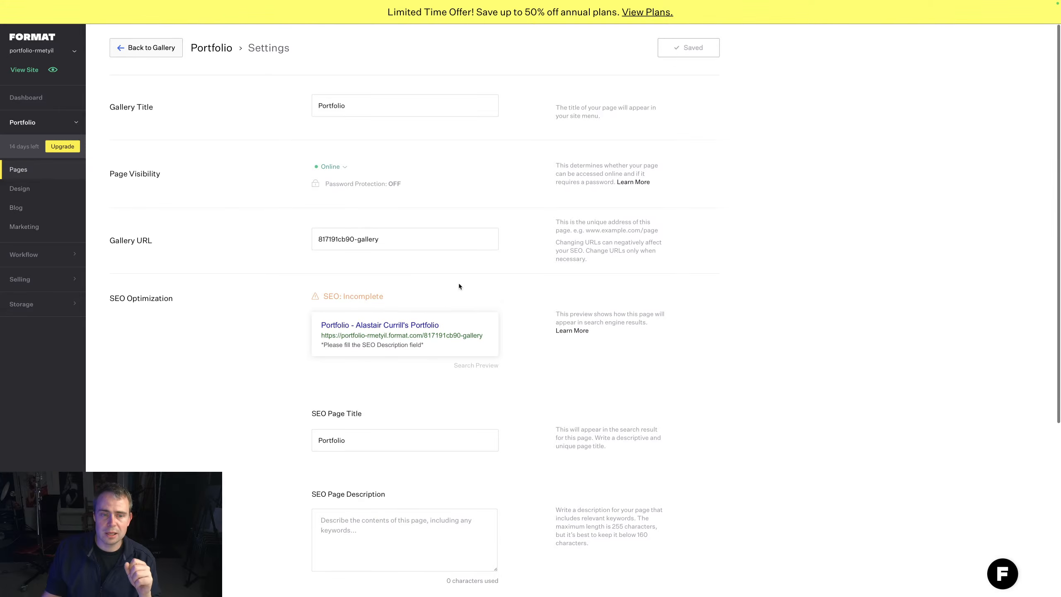
left_click_drag(388, 237, 316, 229)
scroll(343, 234, "down", 5)
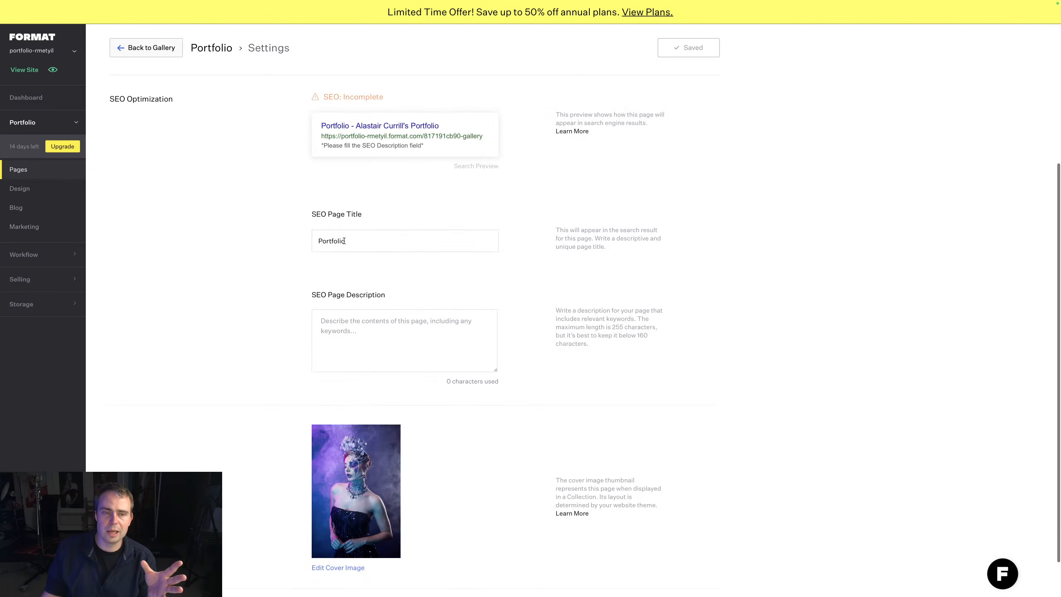
scroll(359, 298, "up", 5)
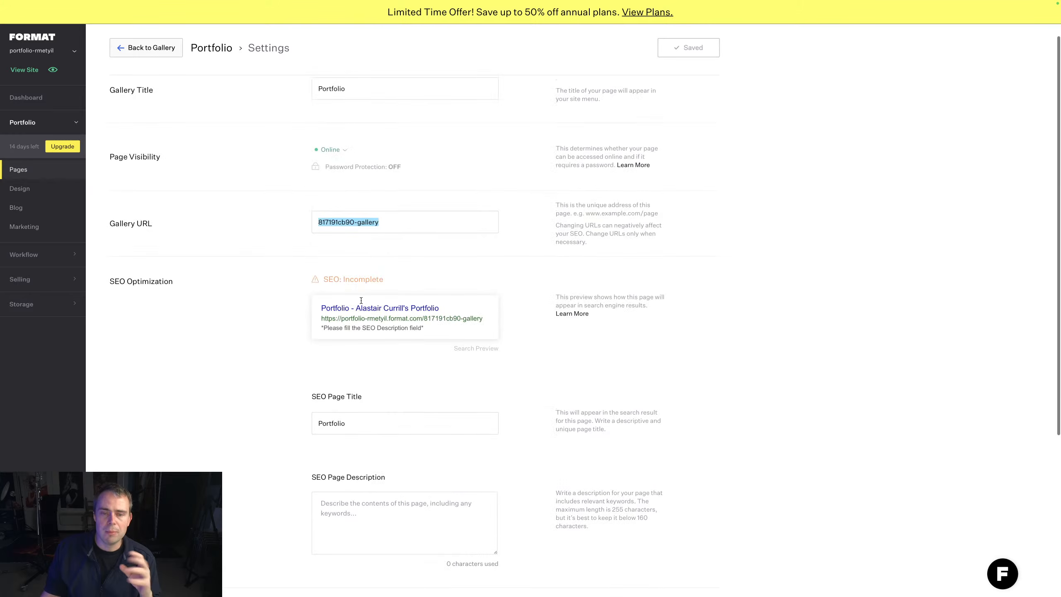
scroll(361, 303, "up", 1)
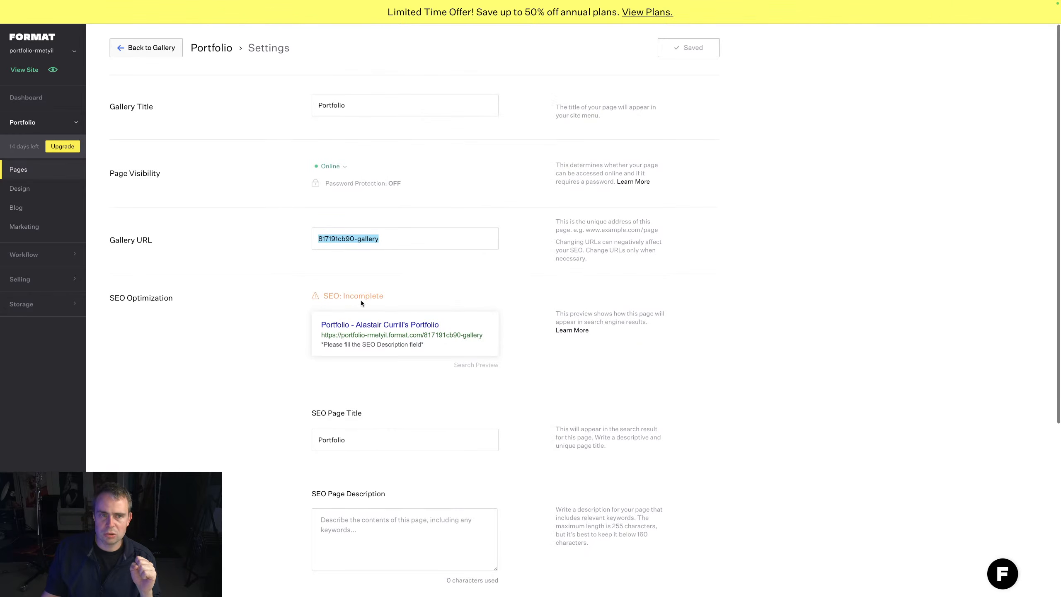
Step: Return to the site's page list and create a submenu titled "Galleries"
left_click(135, 47)
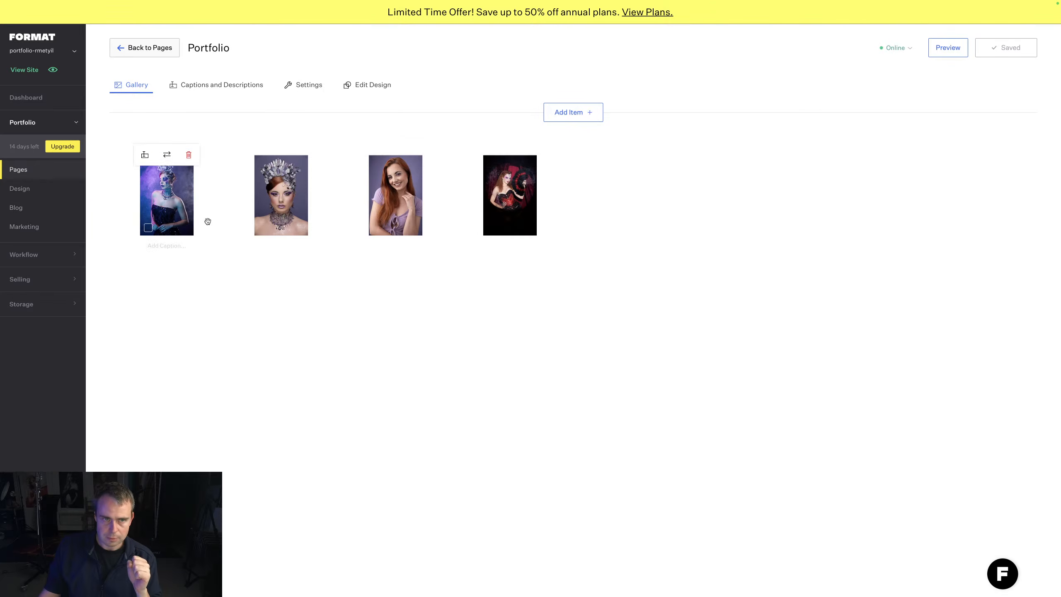
left_click(166, 48)
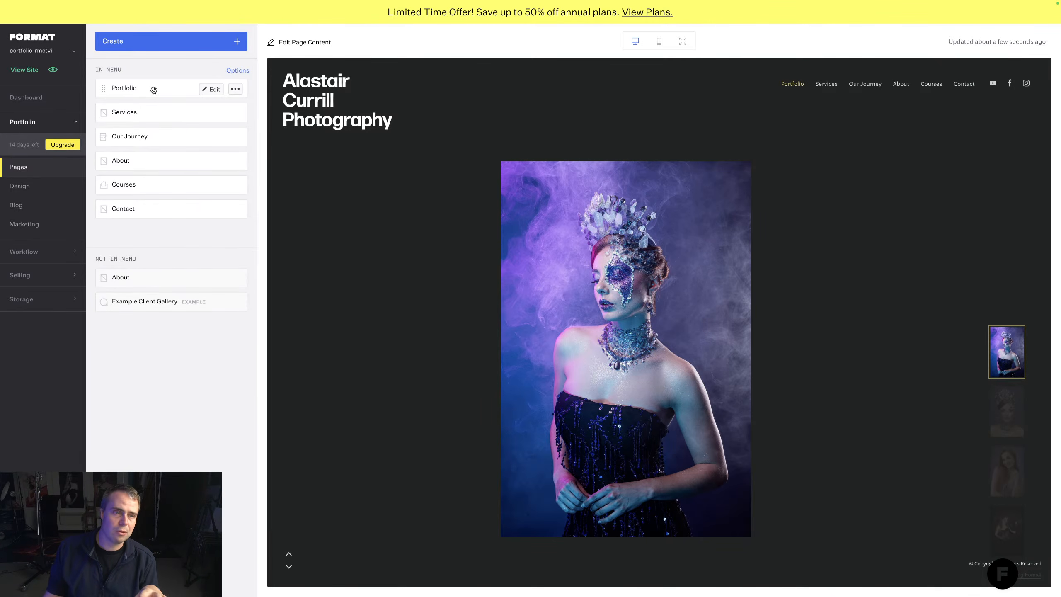
left_click(179, 41)
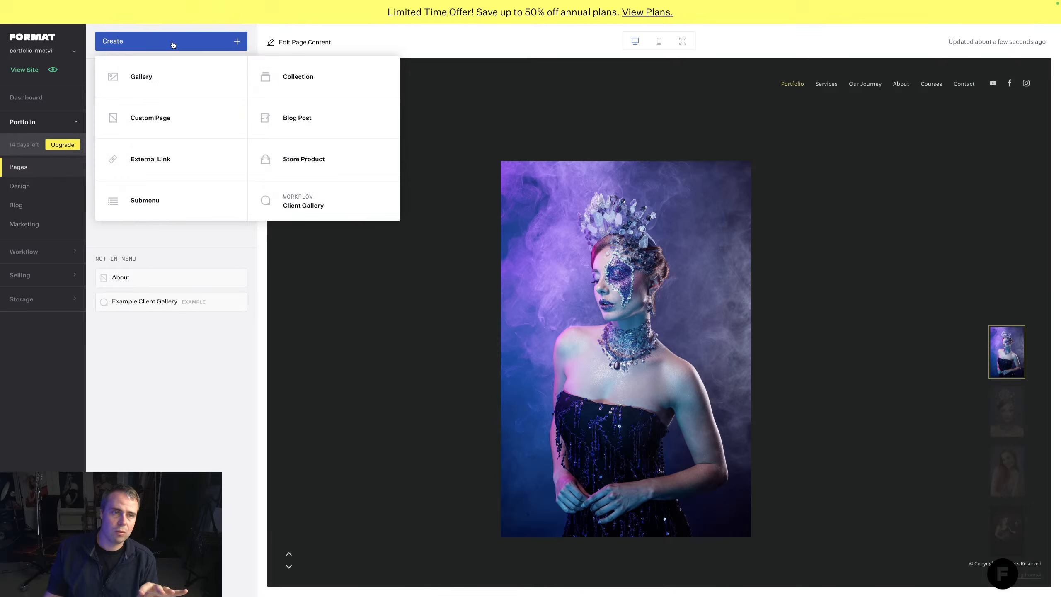
left_click(165, 202)
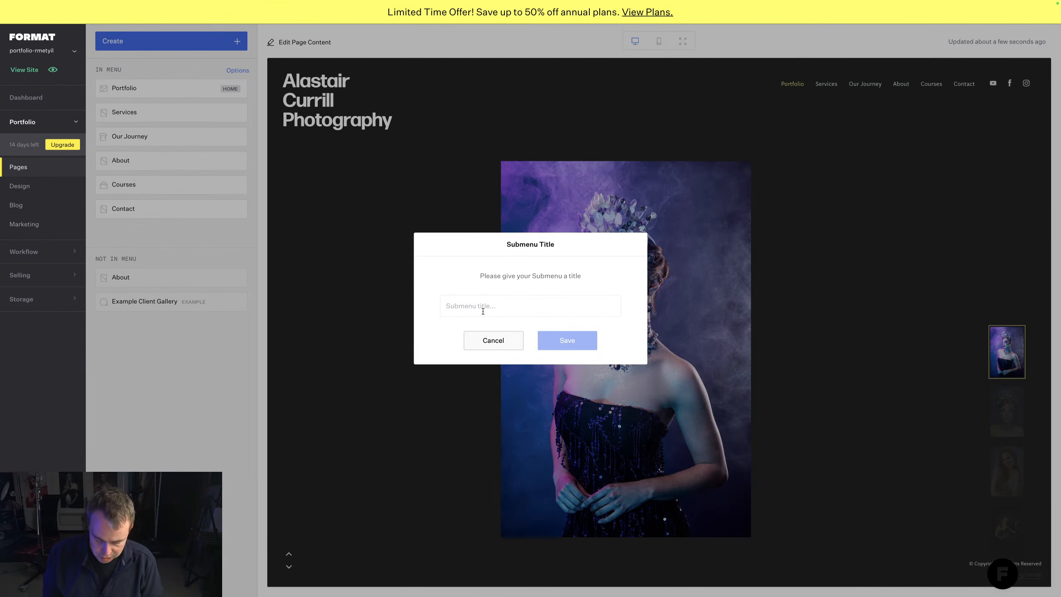
type("Gallerie")
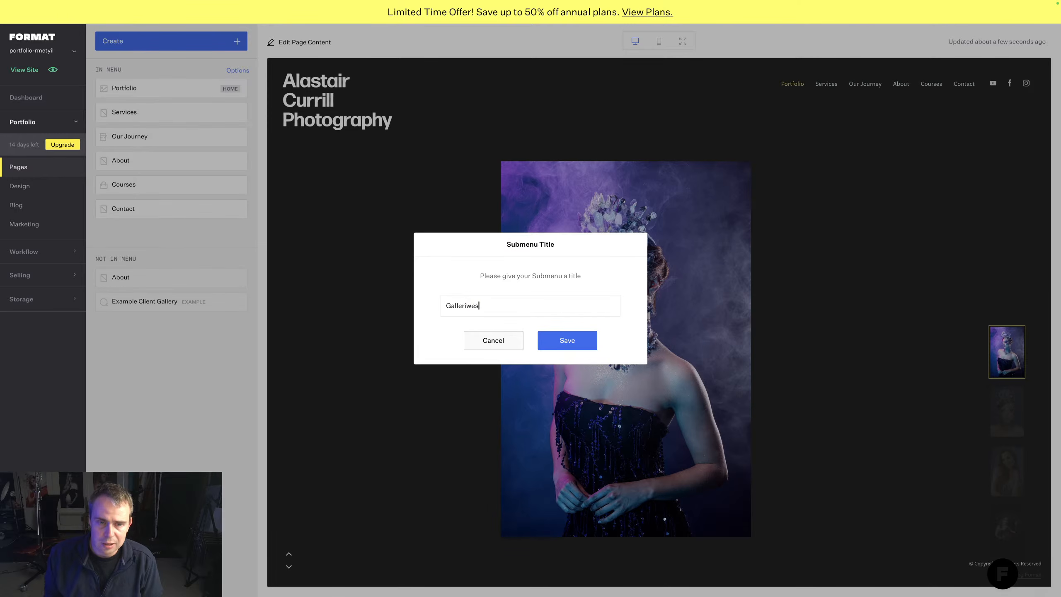
type("s")
left_click(569, 343)
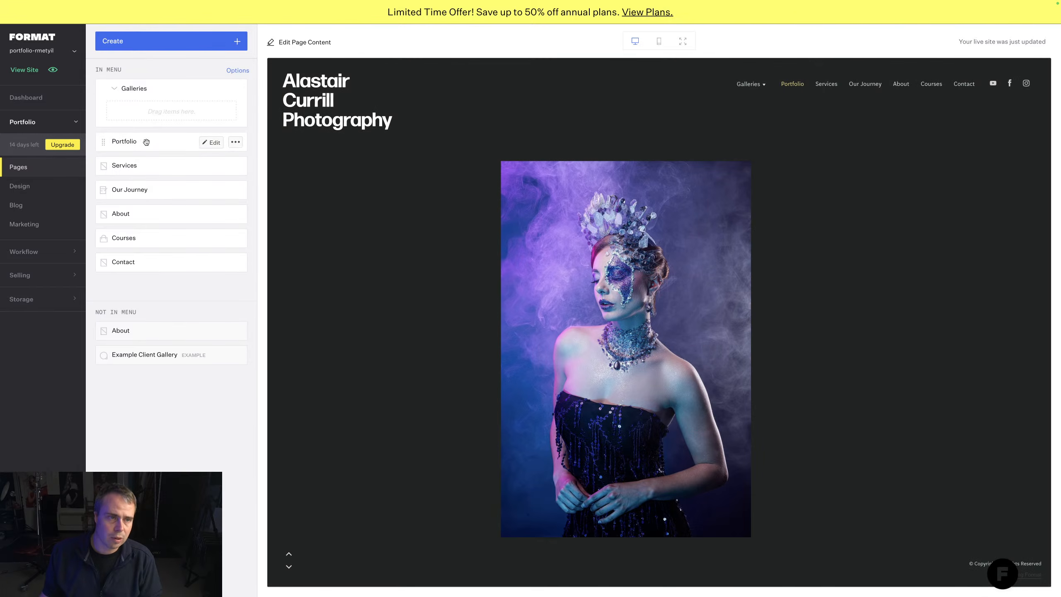
Step: Move the Portfolio gallery into the Galleries submenu and rename it "Fashion" with the gallery URL "fashion"
left_click_drag(144, 142, 148, 113)
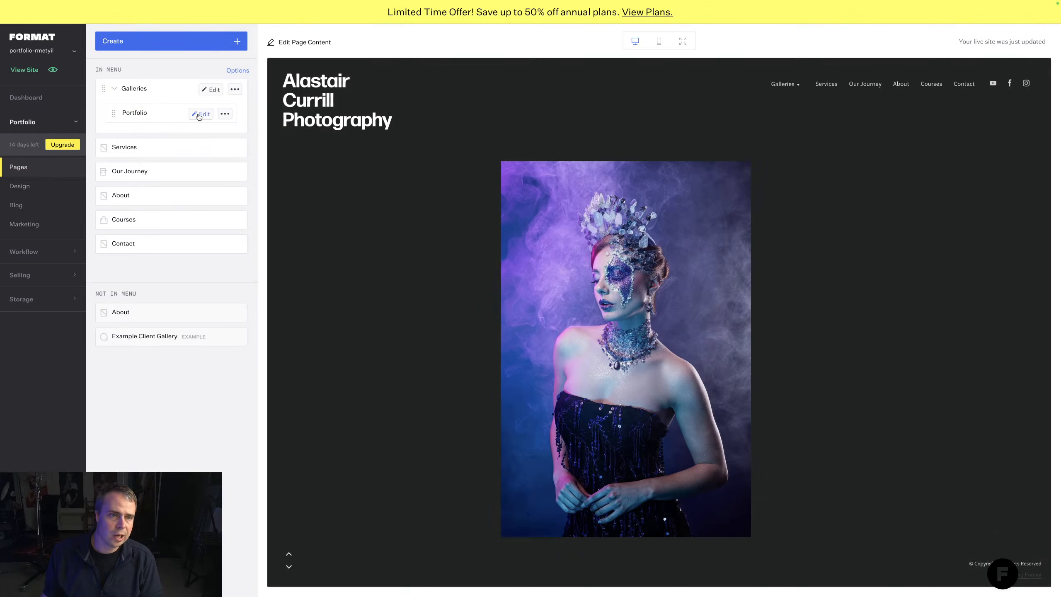
left_click(200, 114)
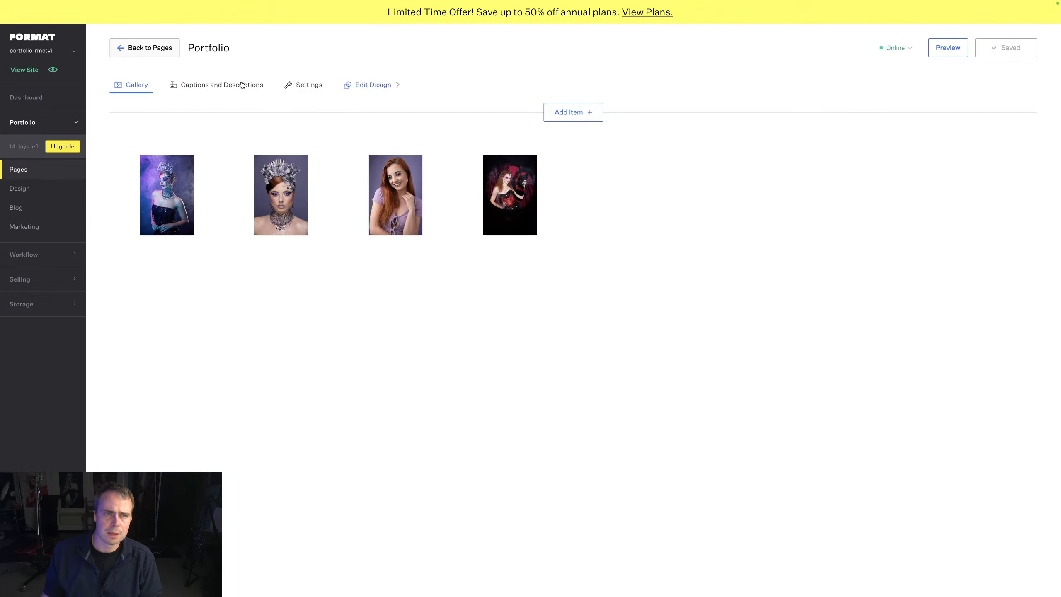
left_click(213, 50)
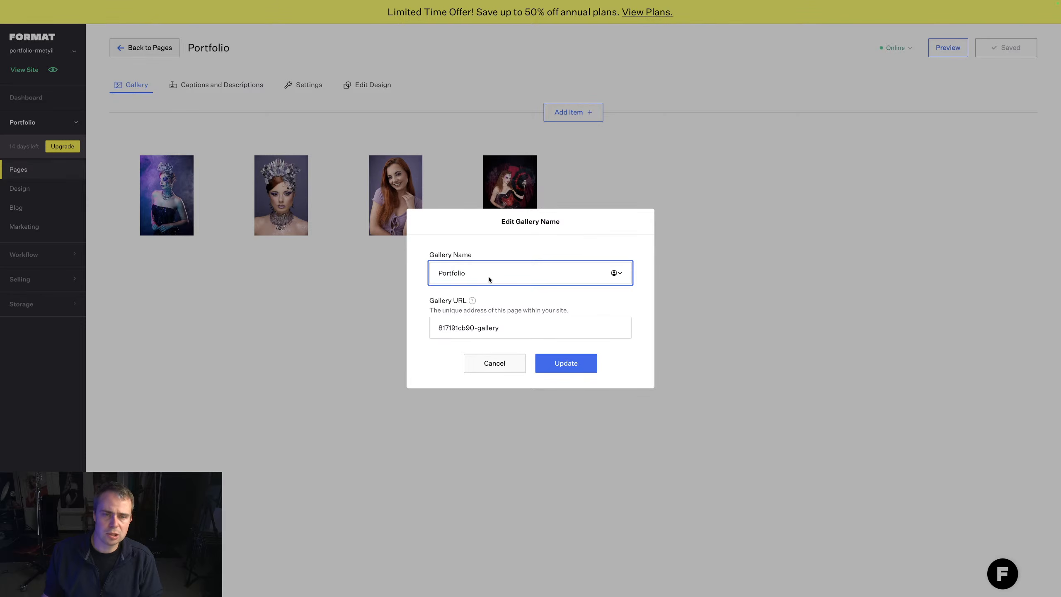
double_click(474, 272)
type("Fashion")
left_click(524, 327)
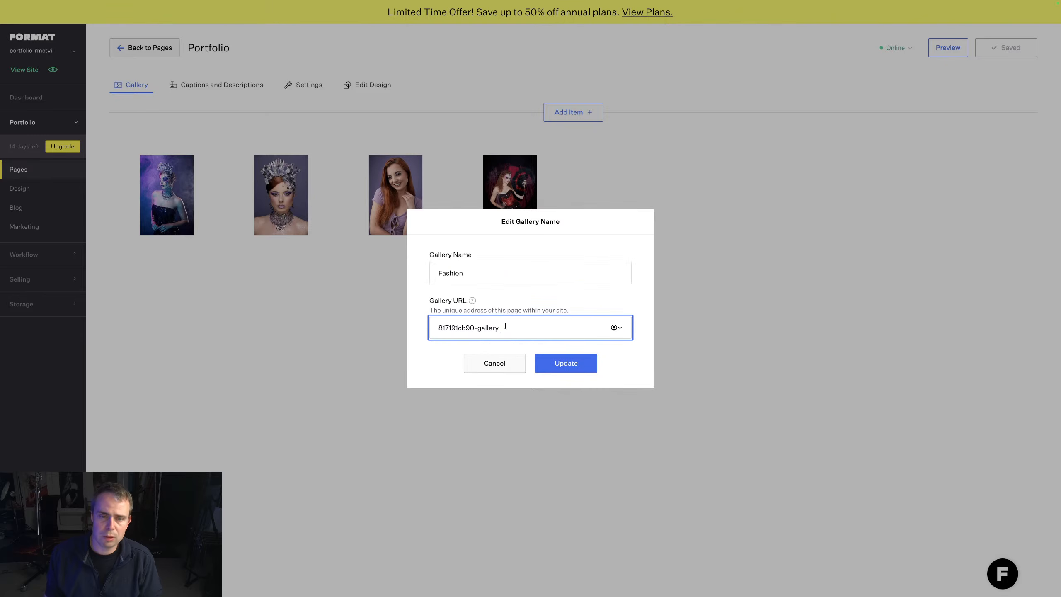
key("ctrl+a")
type("fashion")
left_click(560, 365)
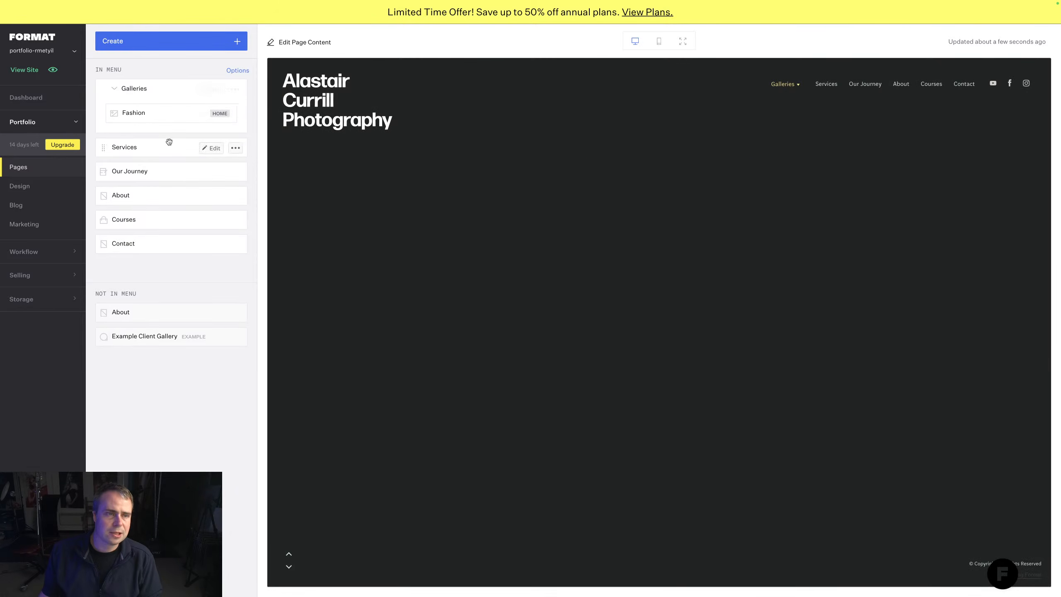
Step: Create a new gallery named "Family"
left_click(133, 39)
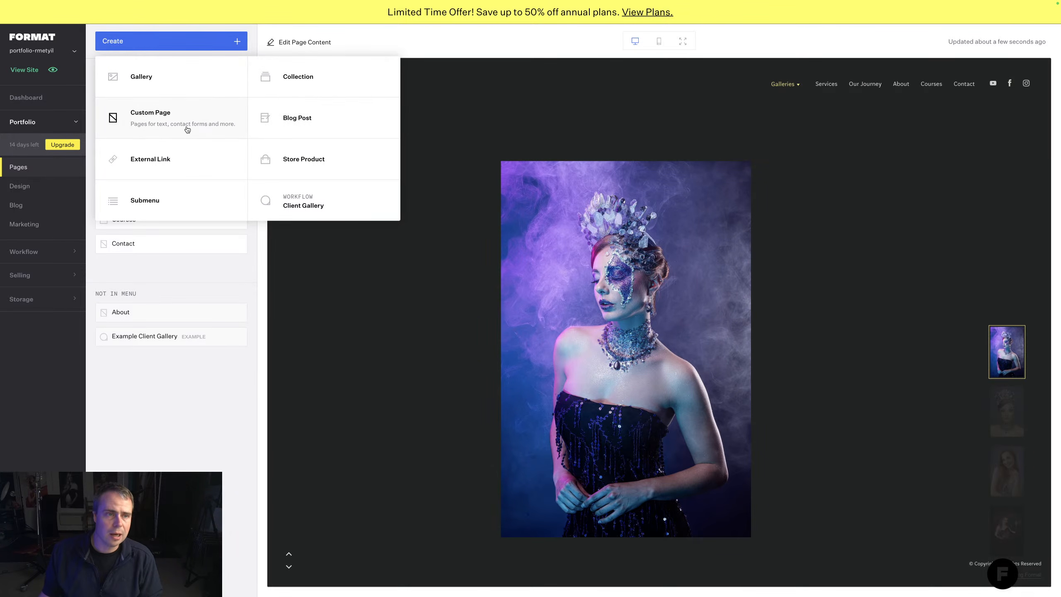
left_click(188, 78)
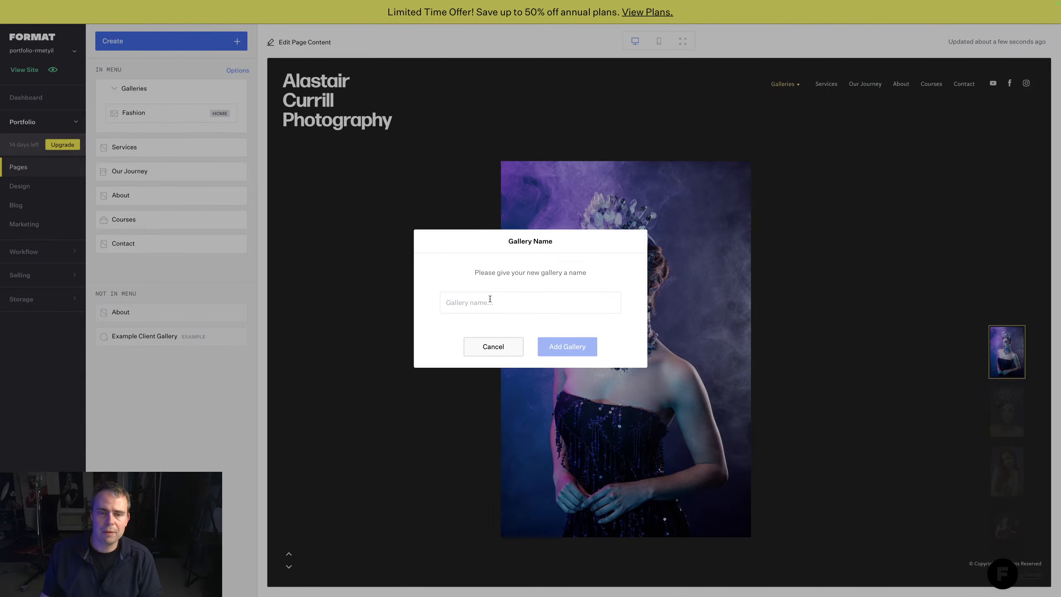
type("Family")
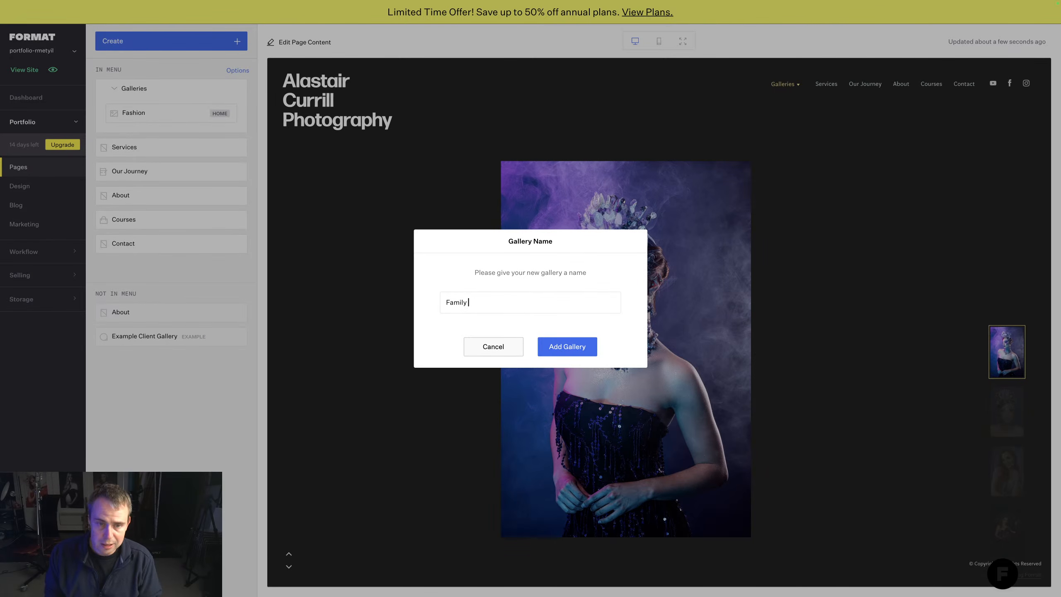
left_click(584, 352)
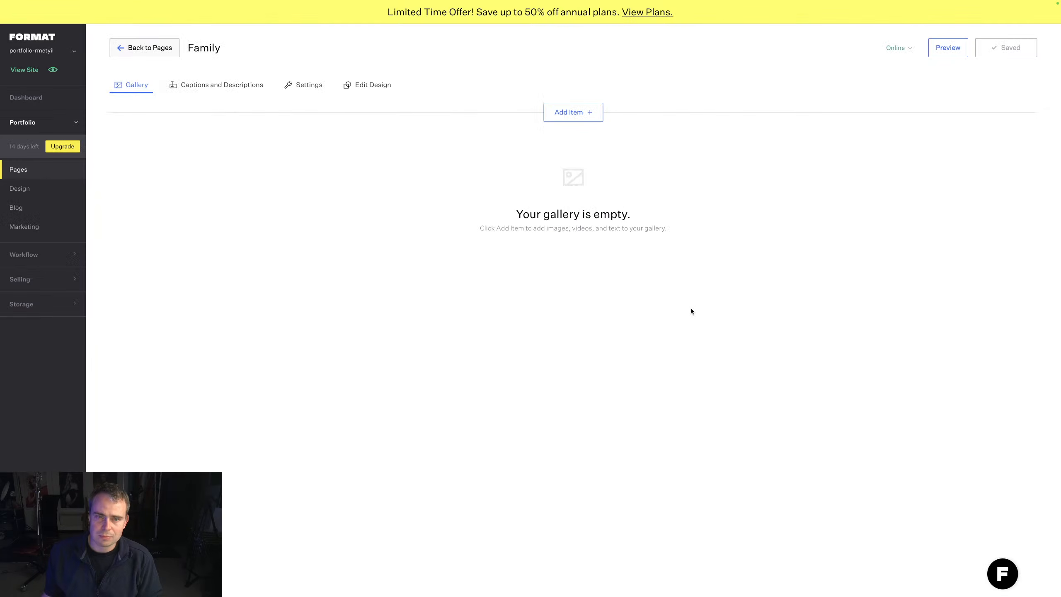
Step: Import the studio image from the site's existing About page into the Family gallery and save the changes
left_click(575, 112)
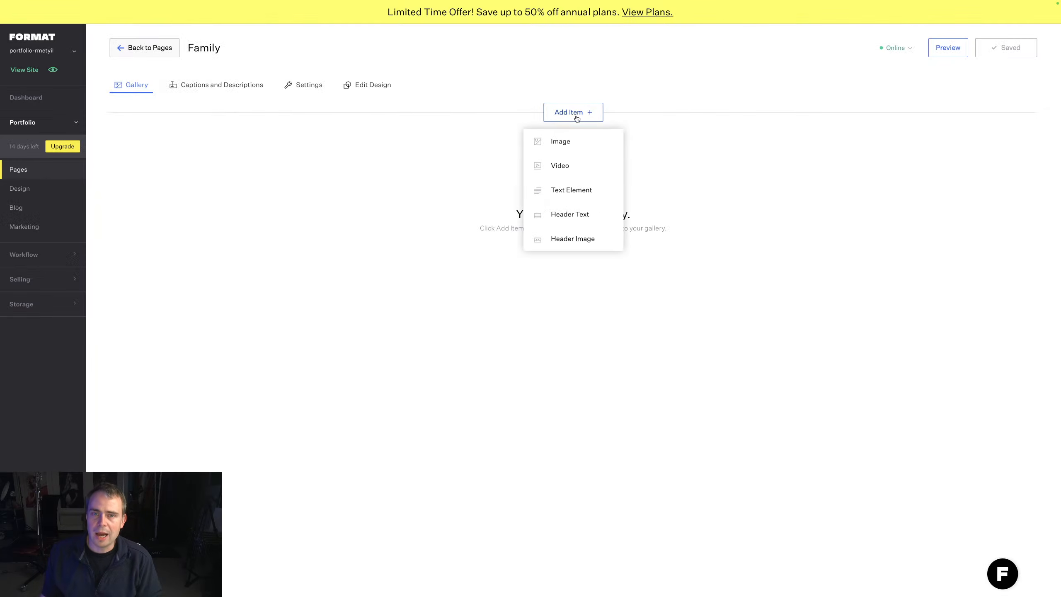
left_click(573, 143)
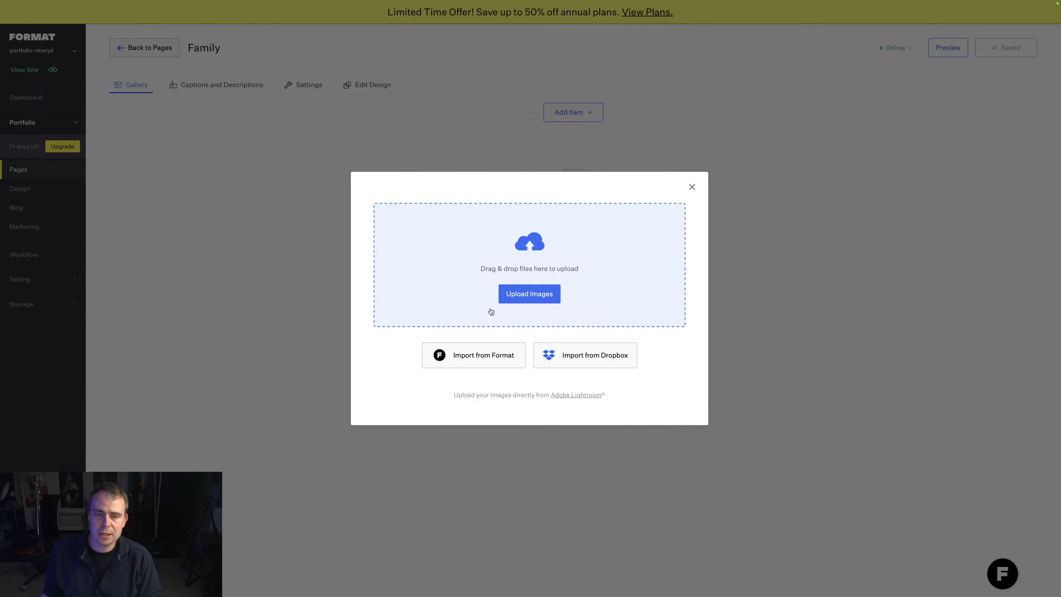
left_click(489, 355)
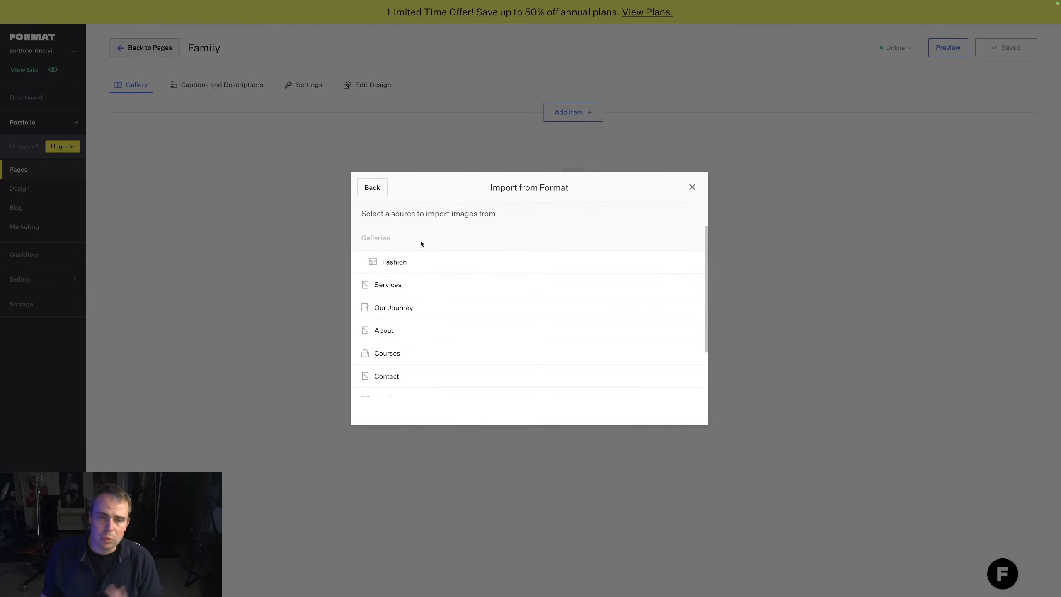
left_click(399, 265)
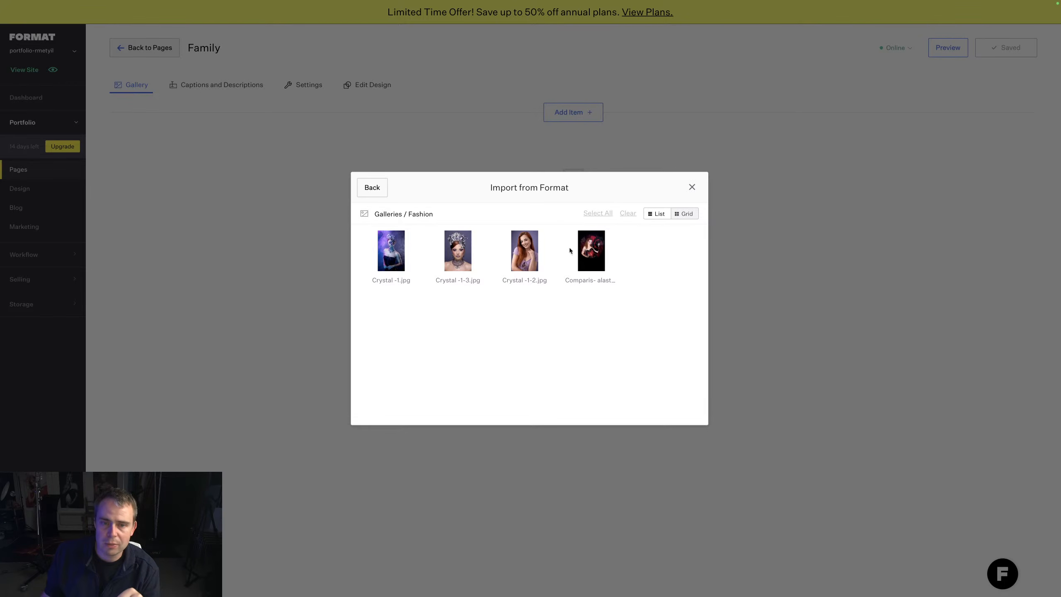
left_click(371, 189)
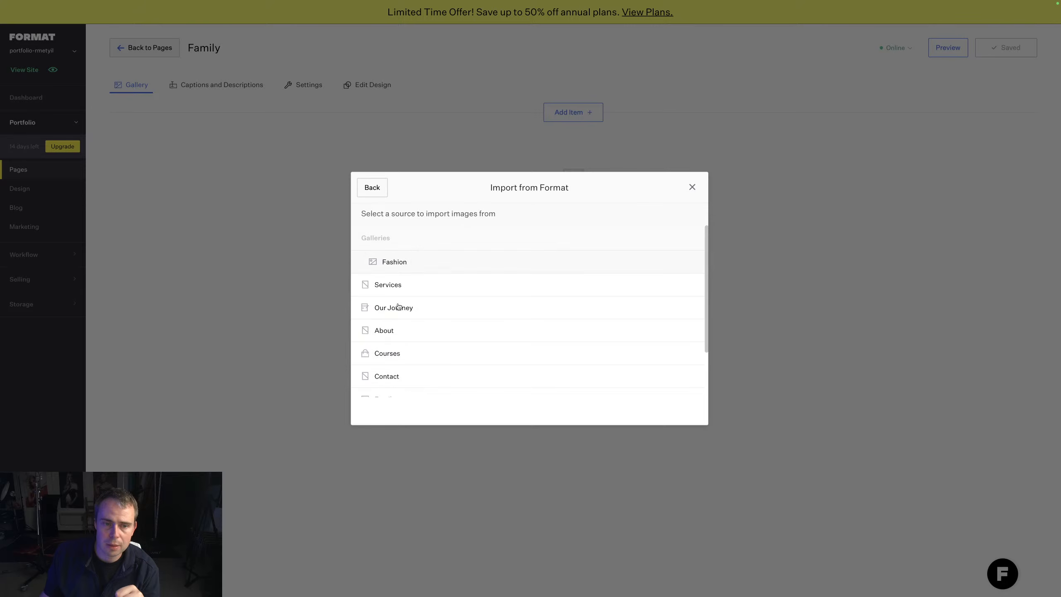
left_click(411, 332)
left_click(410, 249)
left_click(682, 411)
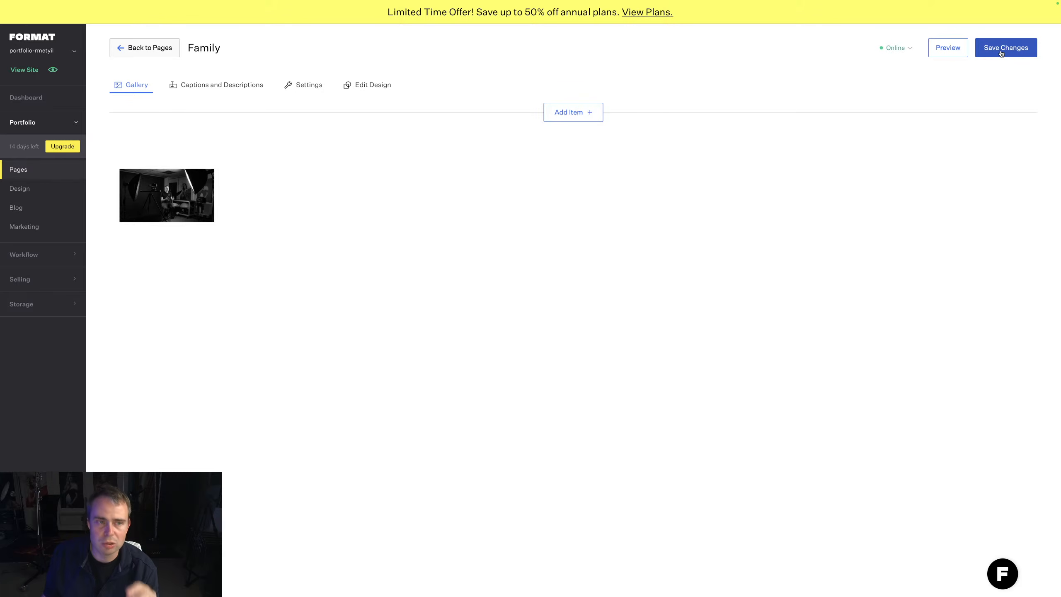
left_click(1001, 52)
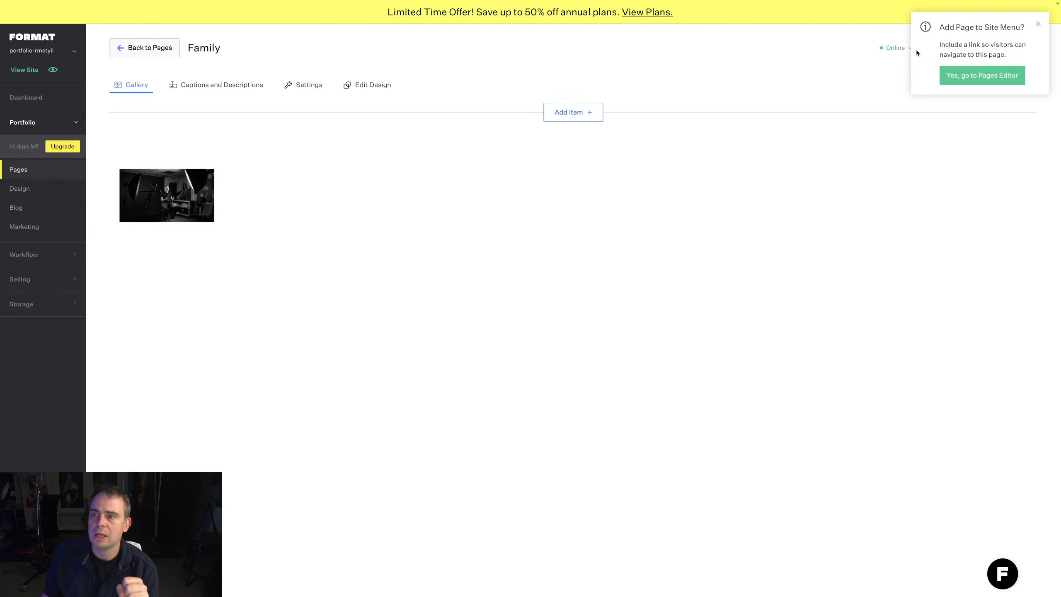
left_click(1038, 24)
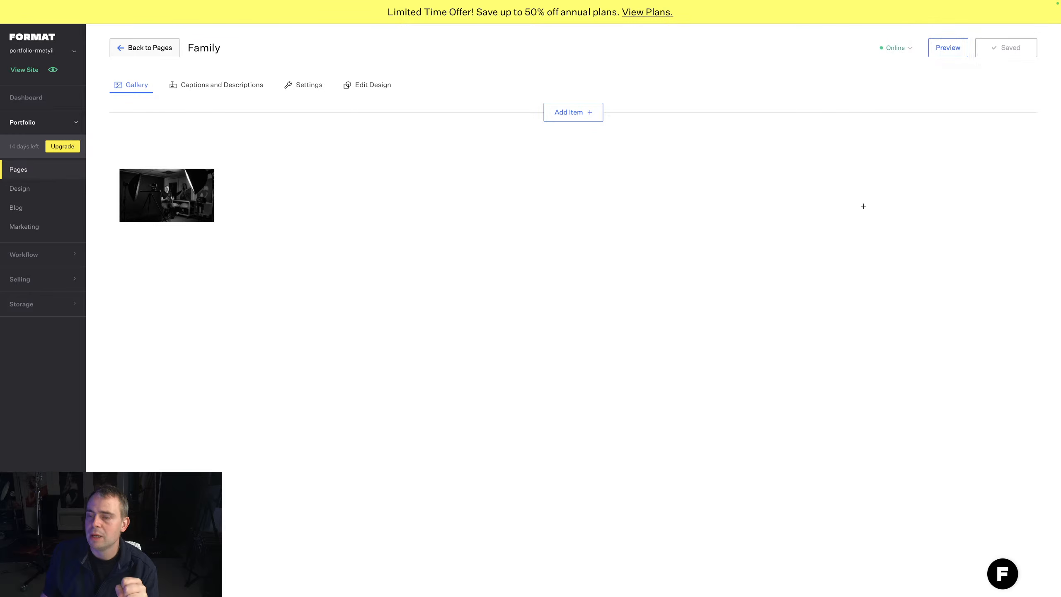
Step: Return to the site's page list and place the Family gallery below Fashion in the Galleries submenu
left_click(42, 171)
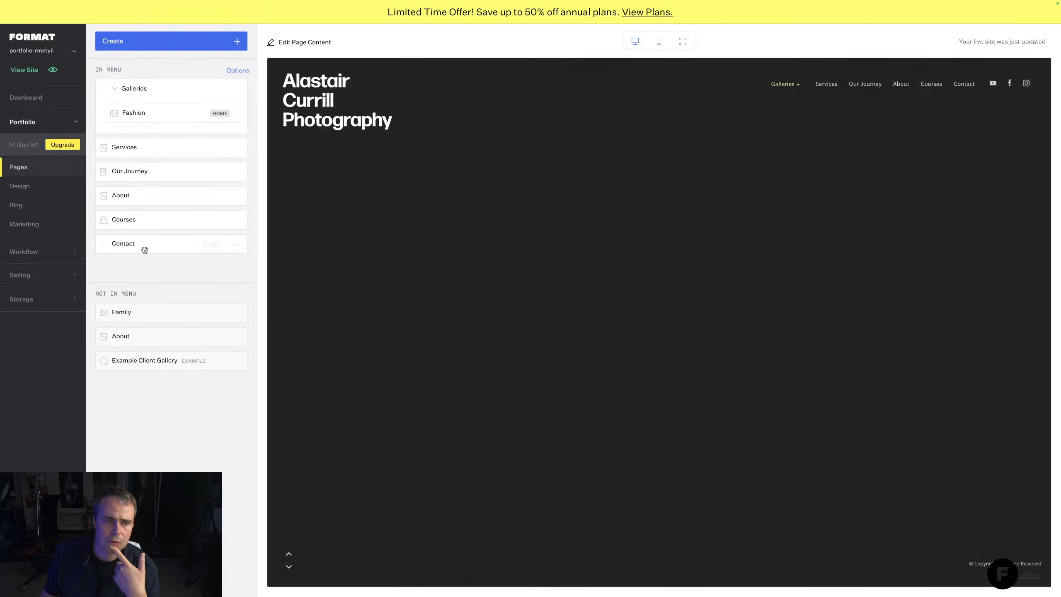
left_click_drag(180, 312, 186, 134)
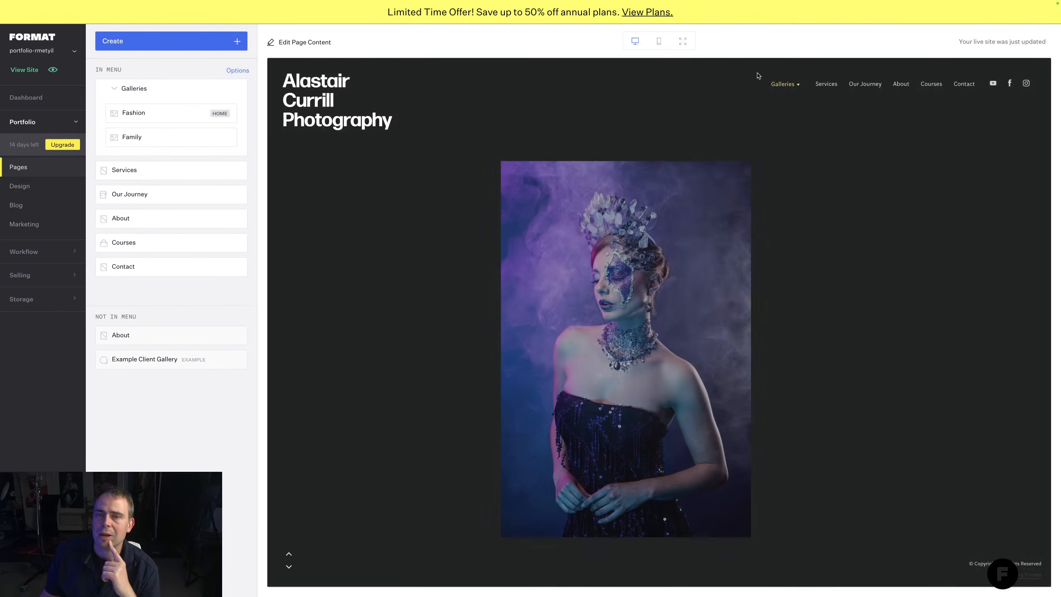
Step: Check the Galleries dropdown in the site preview and view the Our Journey blog page
mouse_move(789, 83)
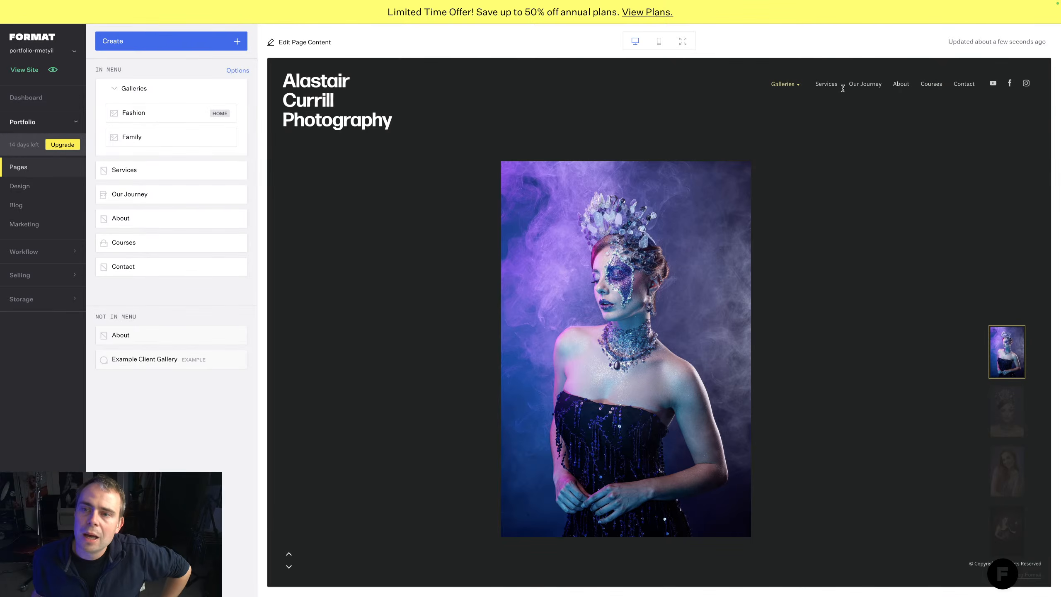
left_click(872, 88)
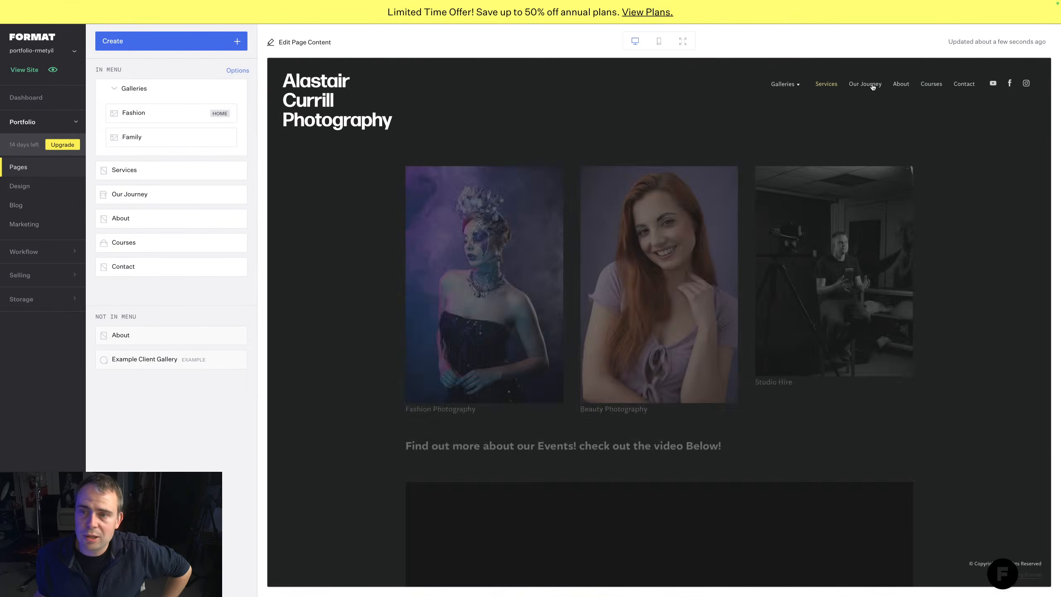
left_click(873, 87)
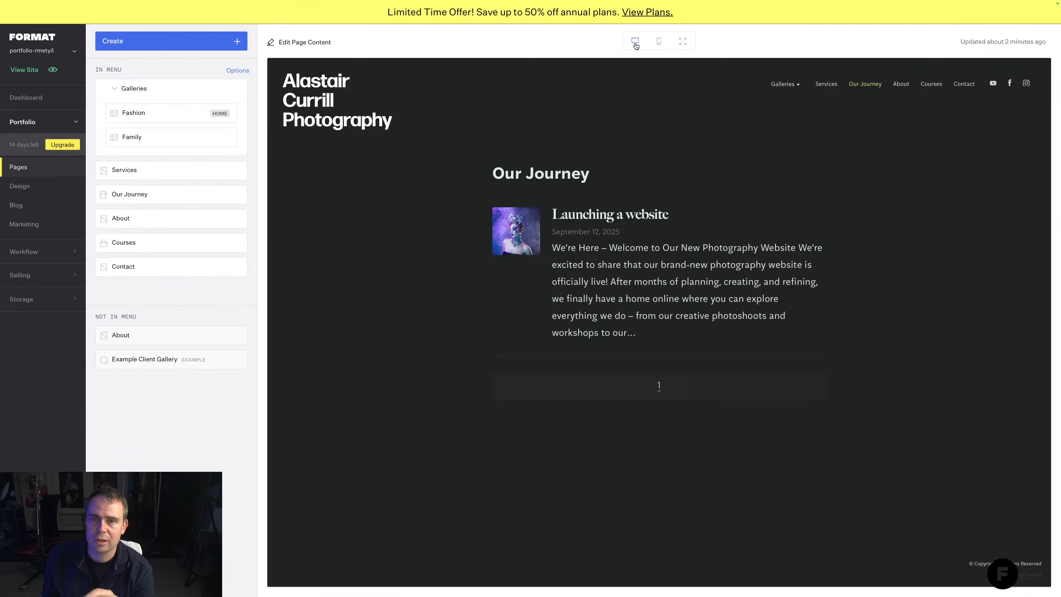
Step: Preview the site in the mobile layout, checking its navigation menu and looking through the Fashion gallery
left_click(659, 41)
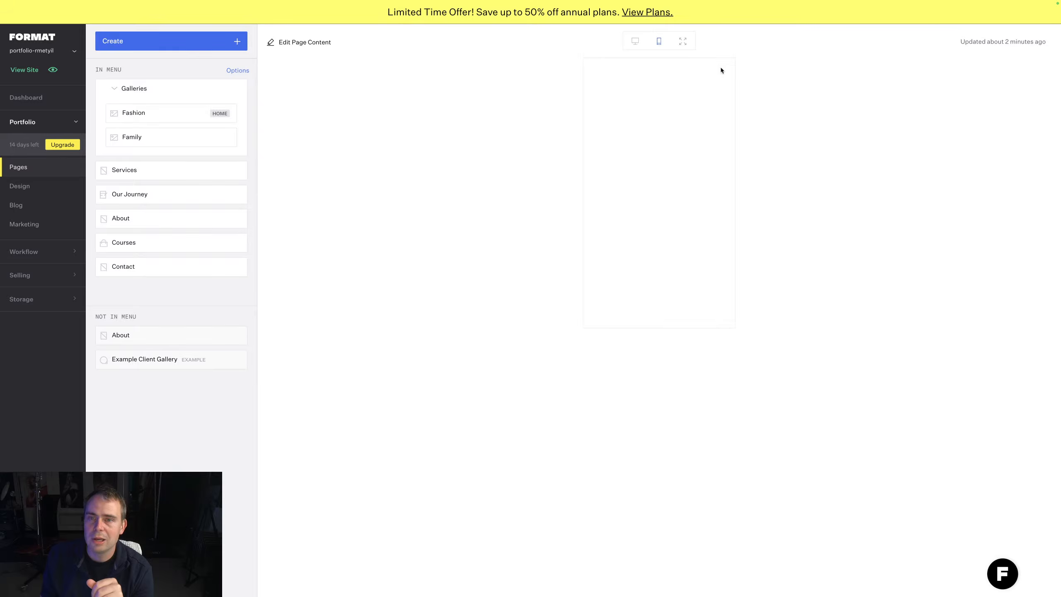
left_click(716, 72)
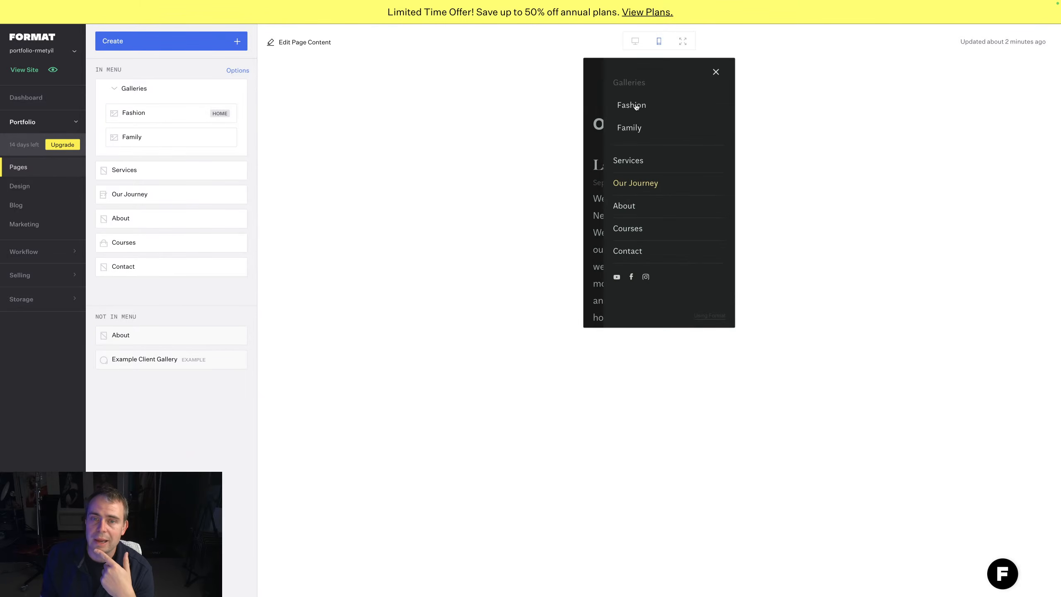
left_click(676, 105)
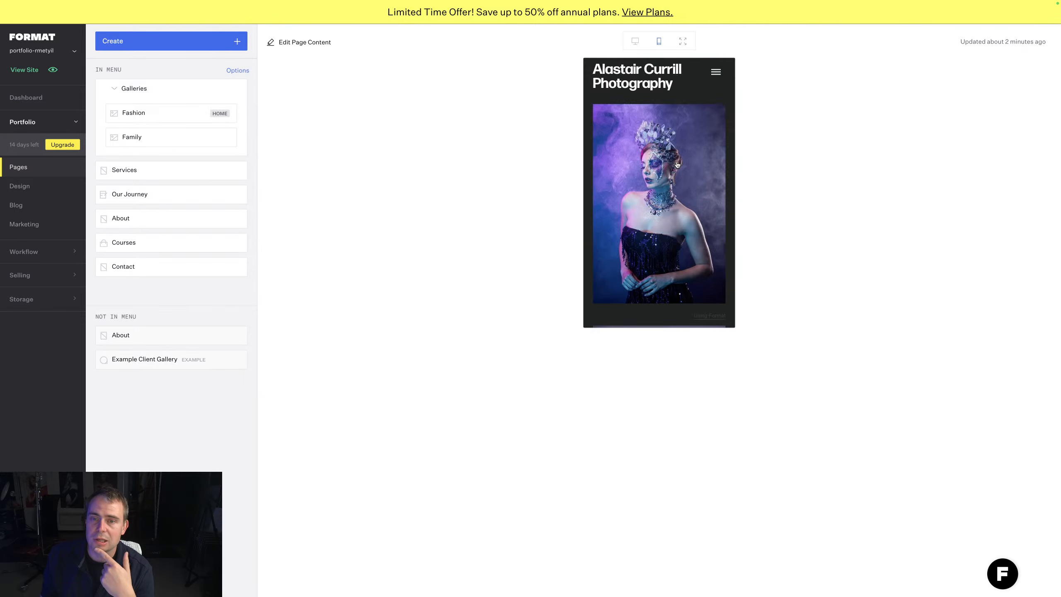
scroll(677, 164, "down", 3)
scroll(678, 165, "down", 9)
scroll(678, 164, "up", 10)
scroll(678, 164, "down", 9)
scroll(678, 164, "down", 3)
scroll(678, 164, "up", 10)
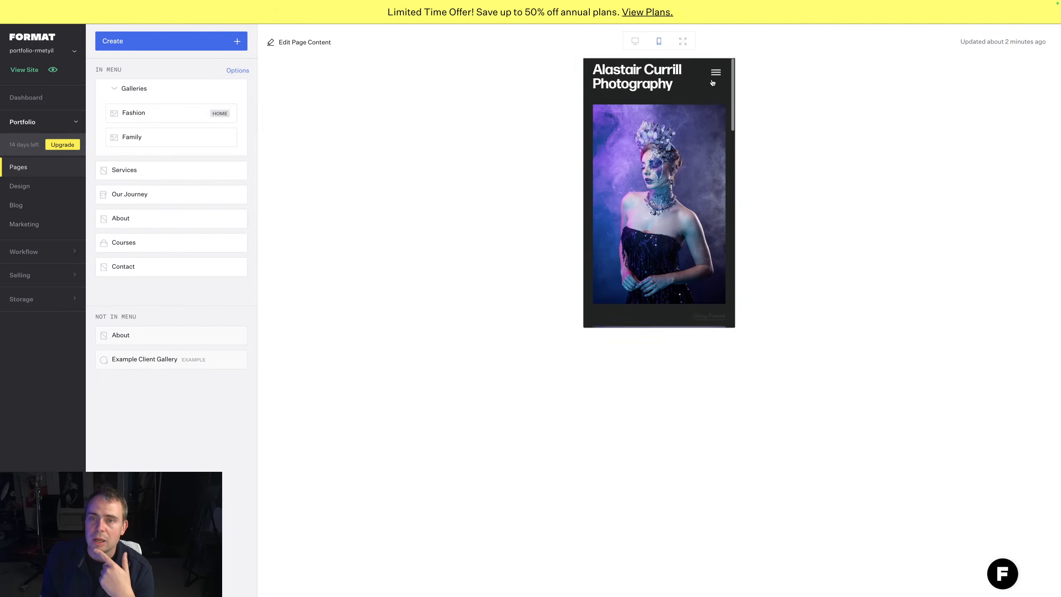
Step: Compare the Fashion gallery in the expanded preview and the mobile preview
left_click(682, 41)
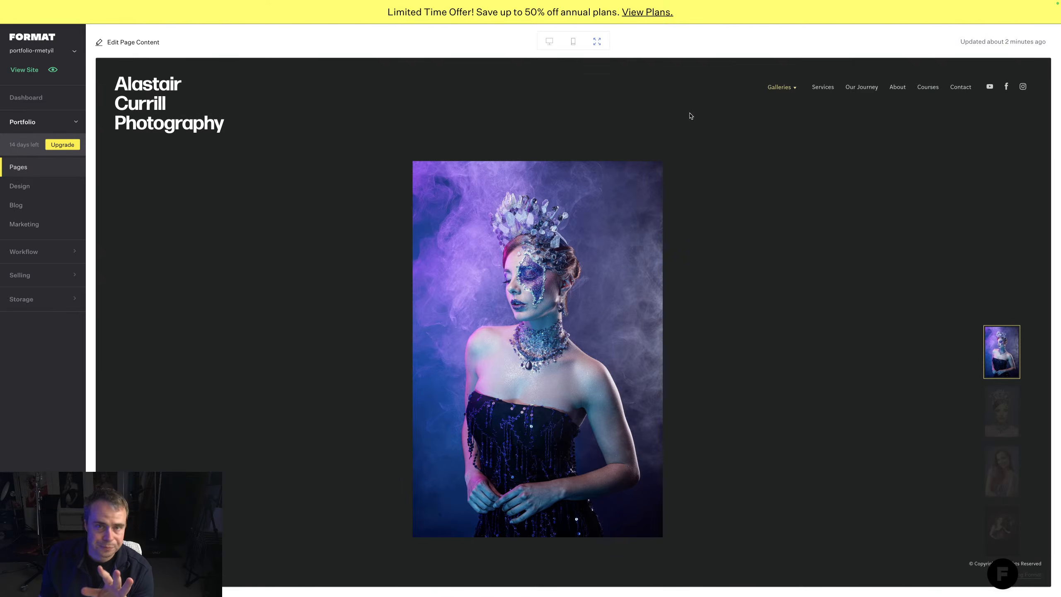
scroll(833, 232, "down", 3)
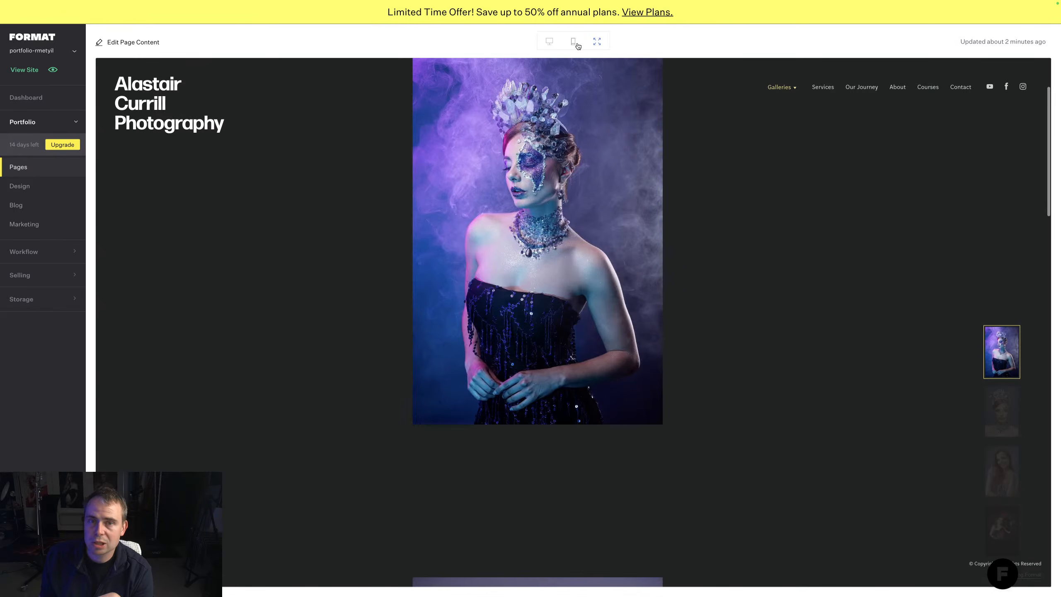
left_click(577, 44)
scroll(682, 162, "down", 3)
scroll(683, 162, "down", 5)
scroll(682, 162, "up", 5)
scroll(682, 162, "down", 5)
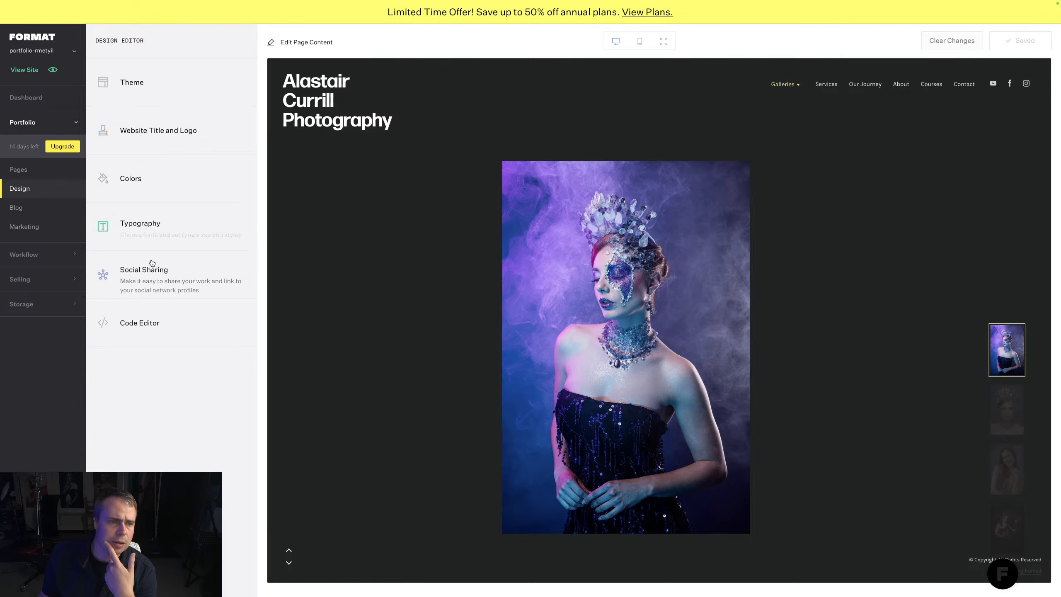
Step: Review the design editor's Social Sharing settings, including the share button and the linked social networks
left_click(202, 252)
scroll(147, 311, "down", 5)
scroll(147, 315, "up", 5)
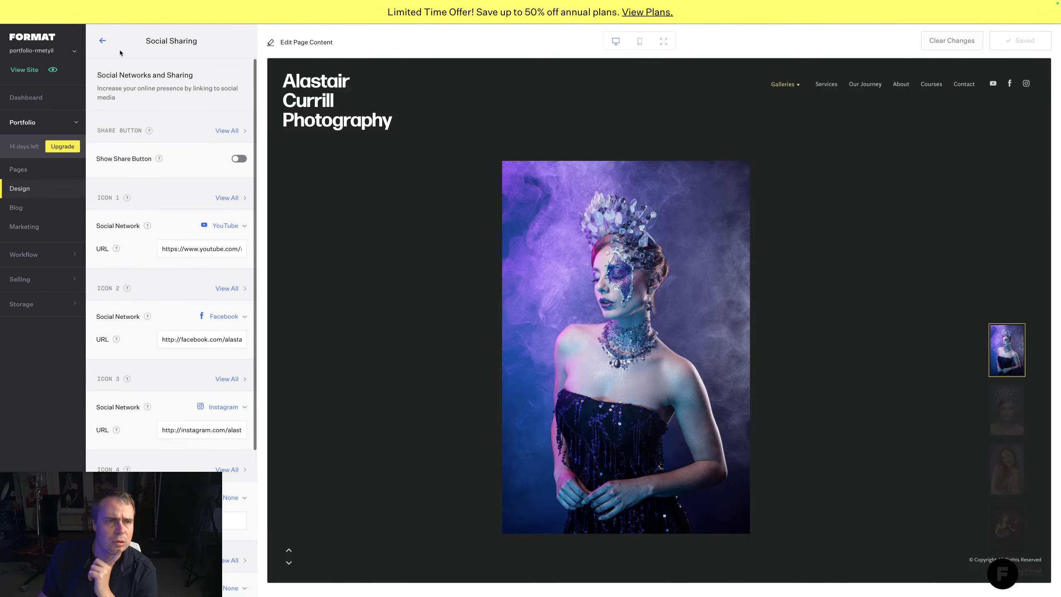
Step: Examine the theme options for the site menu, footer, gallery pages, custom pages, collection pages, store and client galleries
left_click(103, 41)
left_click(158, 78)
scroll(172, 198, "down", 15)
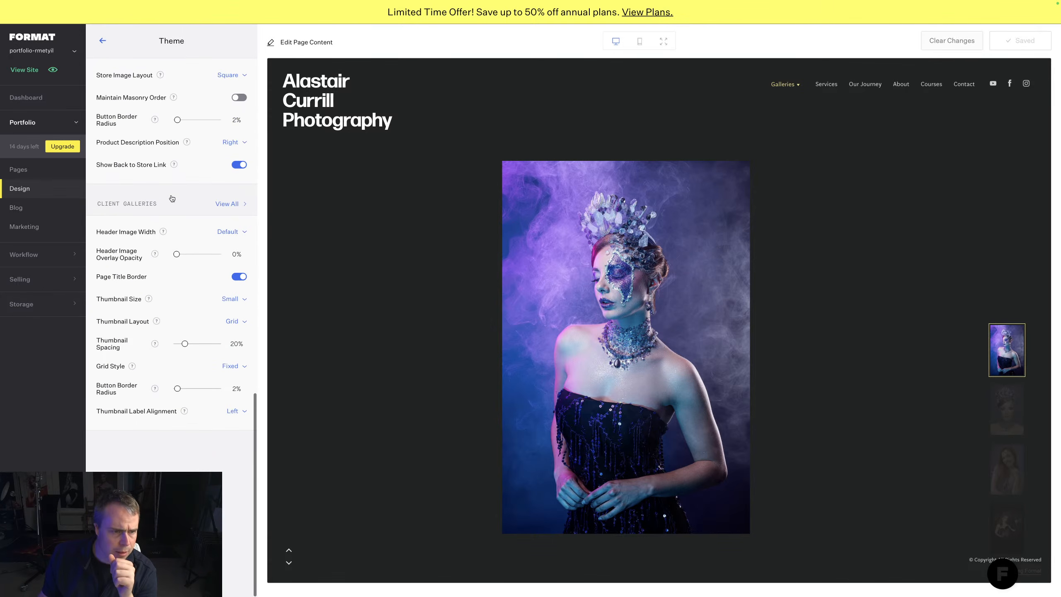
scroll(167, 200, "up", 3)
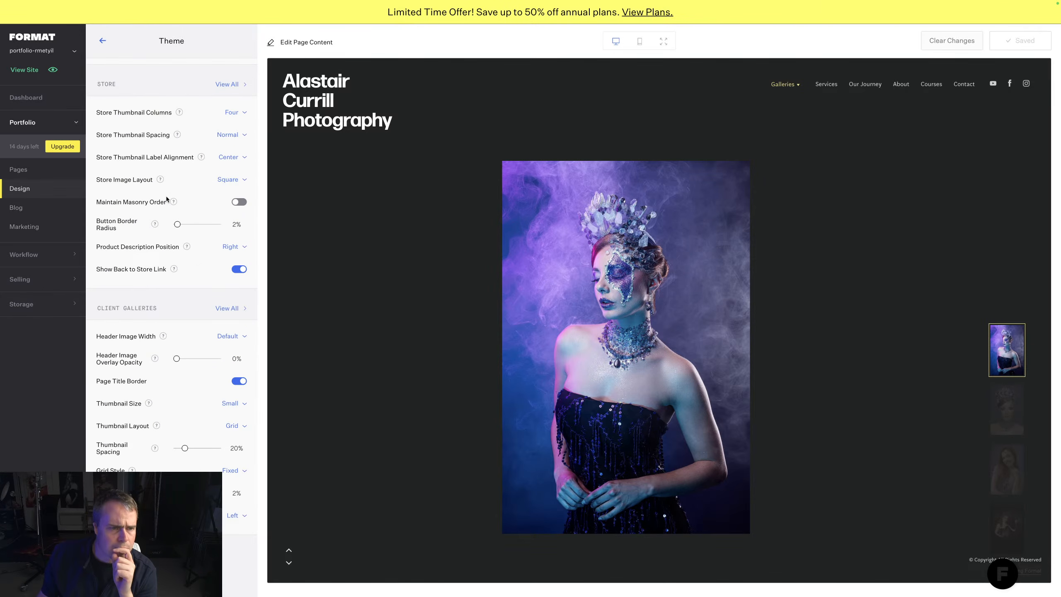
scroll(167, 199, "up", 3)
scroll(166, 199, "up", 6)
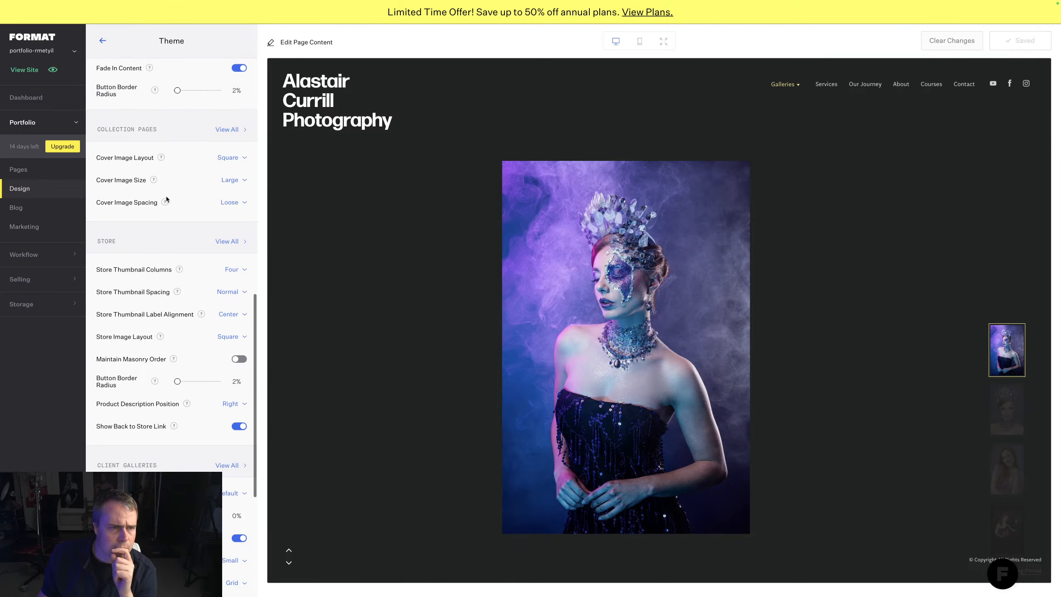
scroll(167, 199, "up", 5)
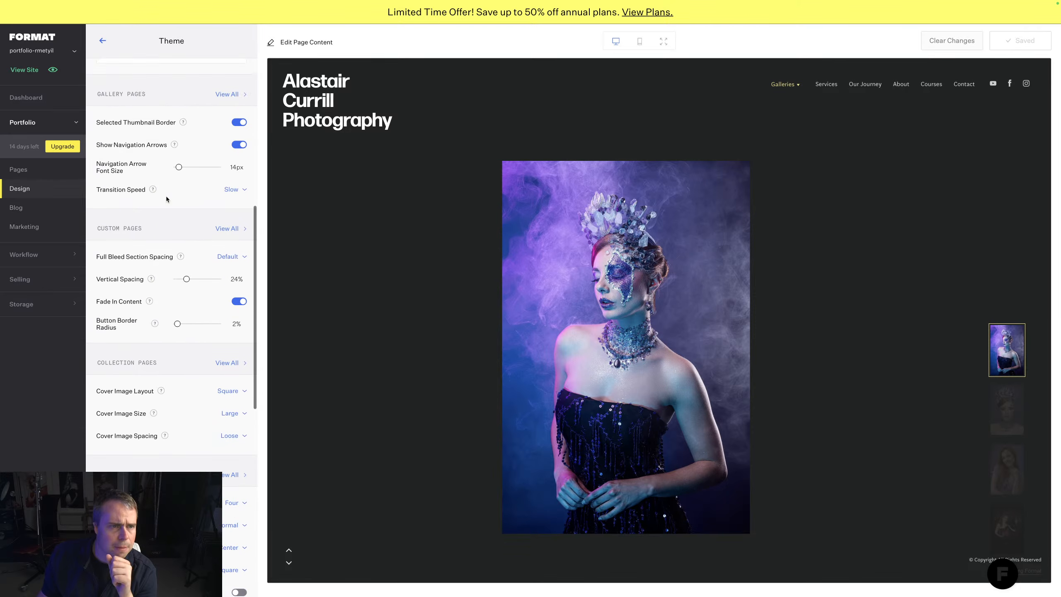
scroll(166, 199, "up", 3)
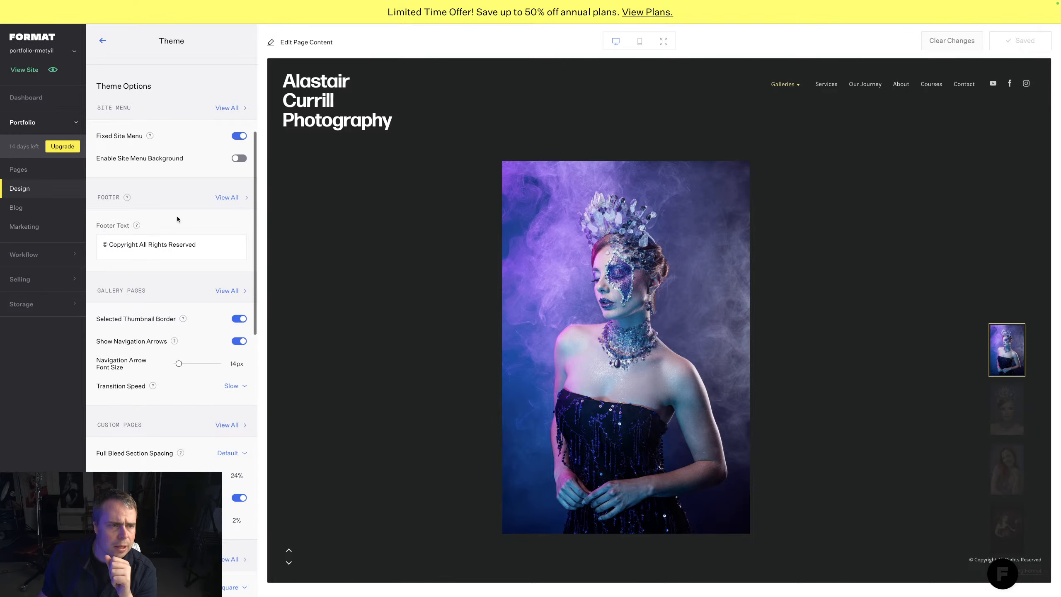
Step: Extend the footer copyright text with "to" and the photography business name, and check the footer in the gallery preview
triple_click(201, 244)
left_click(209, 243)
left_click_drag(209, 243, 167, 246)
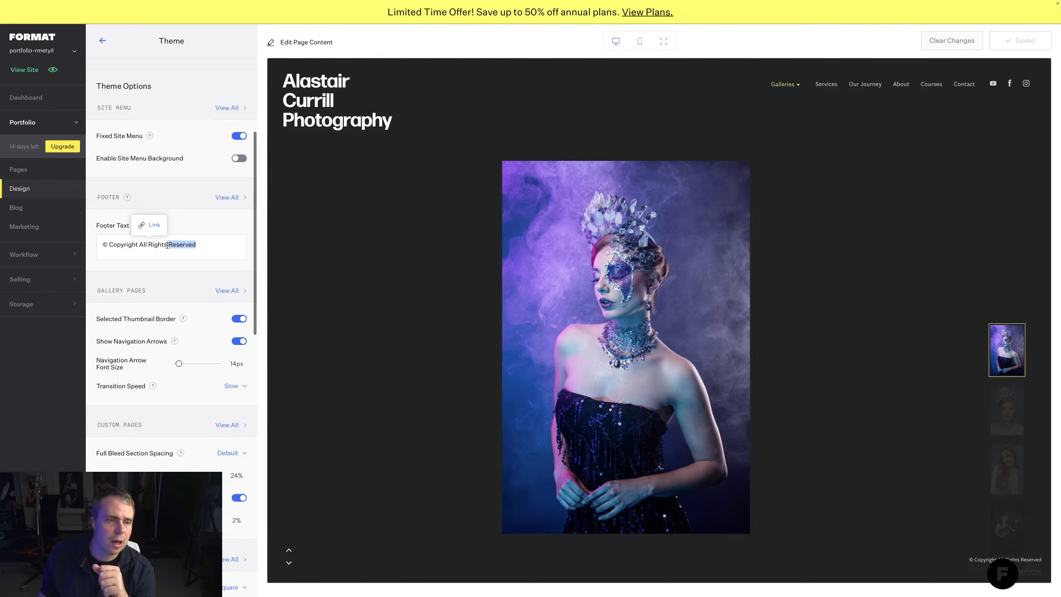
left_click(214, 244)
type("to Alastair Currill ")
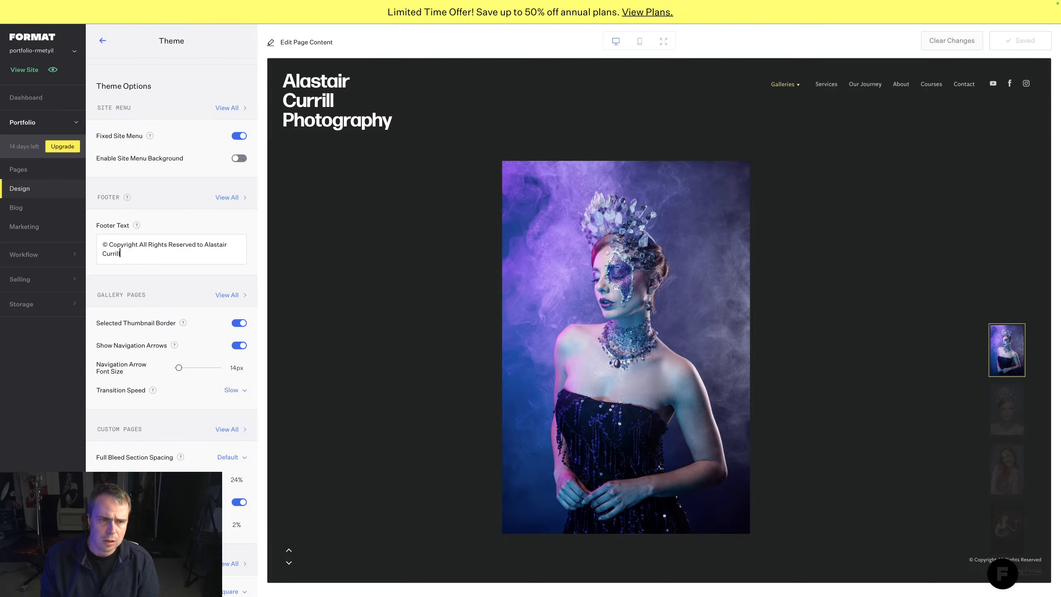
type("Photography")
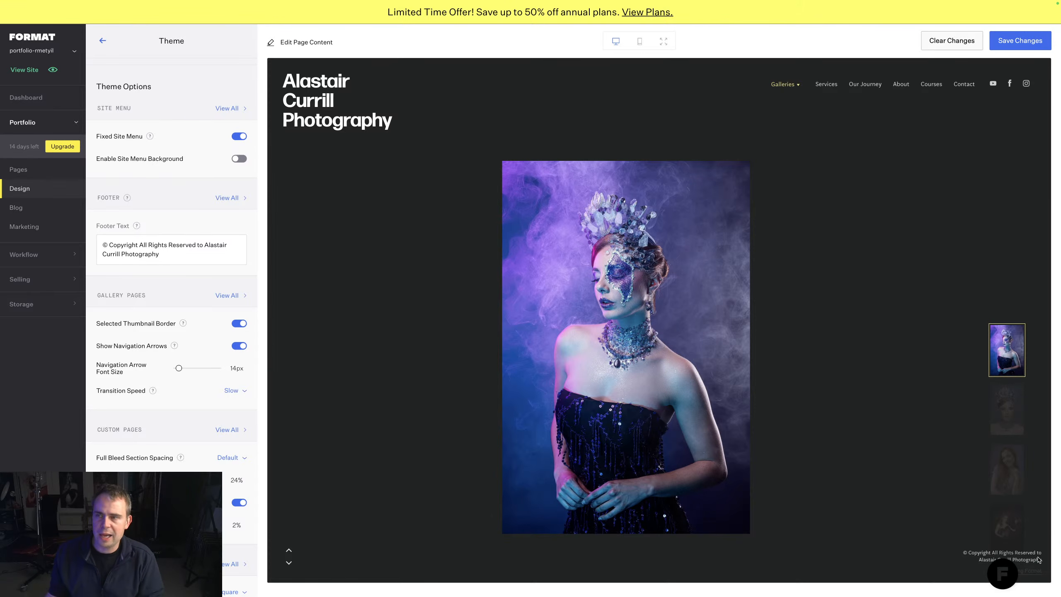
scroll(470, 266, "down", 15)
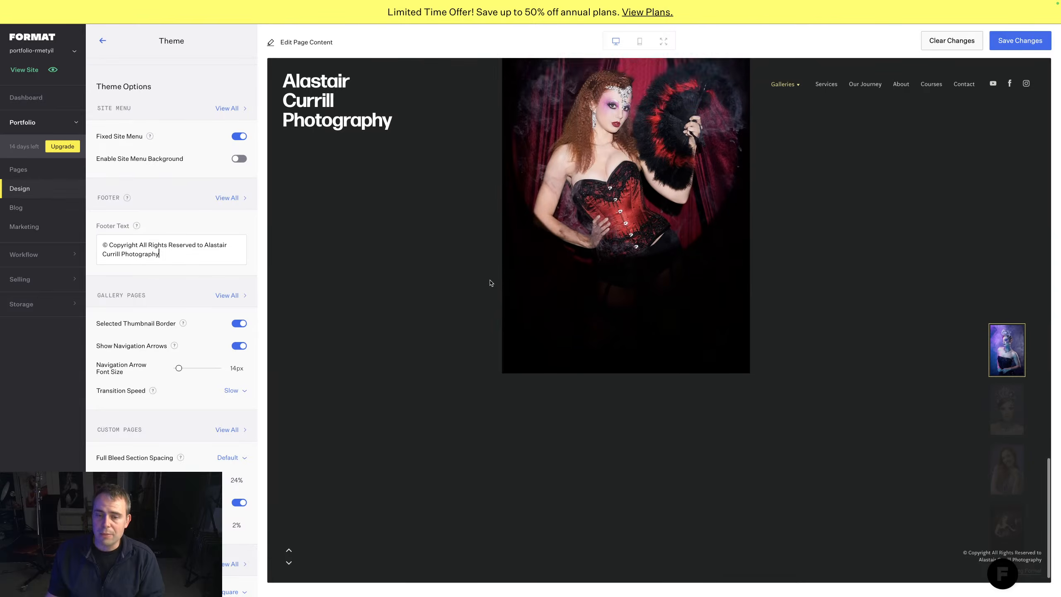
scroll(492, 280, "up", 10)
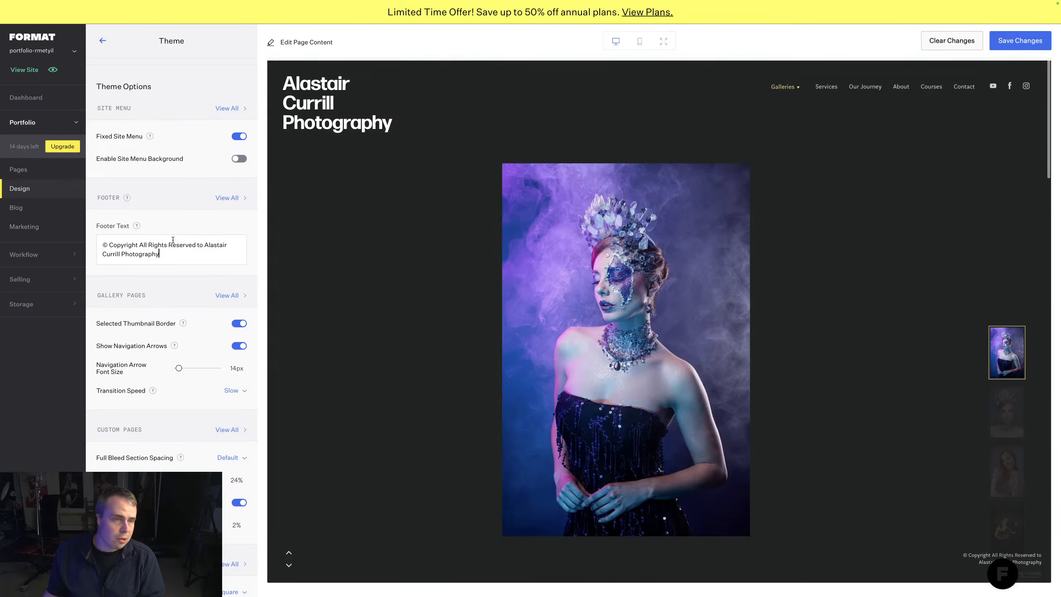
Step: Save the theme changes that contain the new footer text
scroll(199, 215, "up", 5)
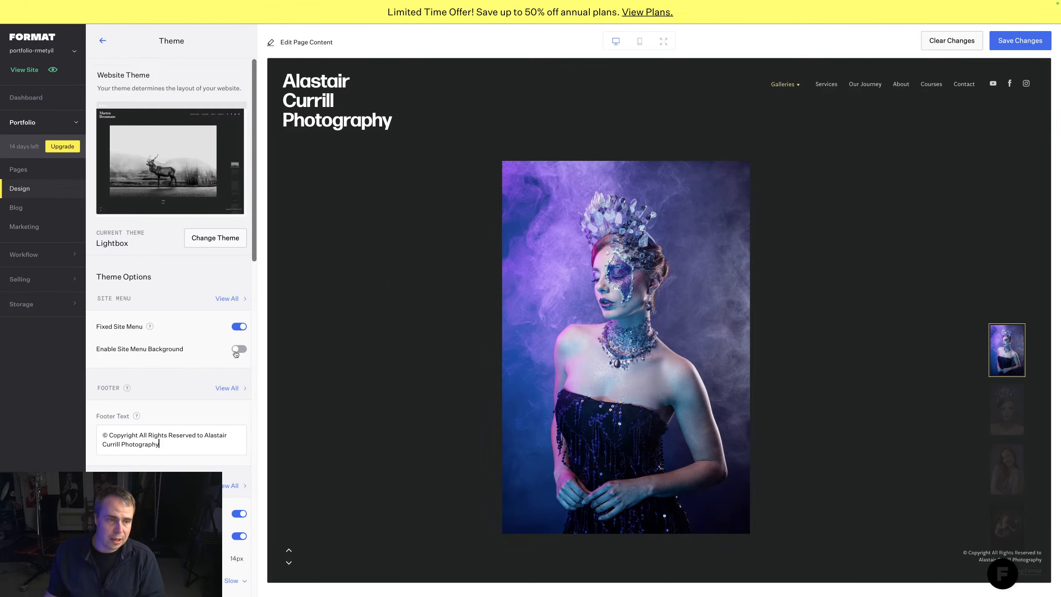
left_click(25, 208)
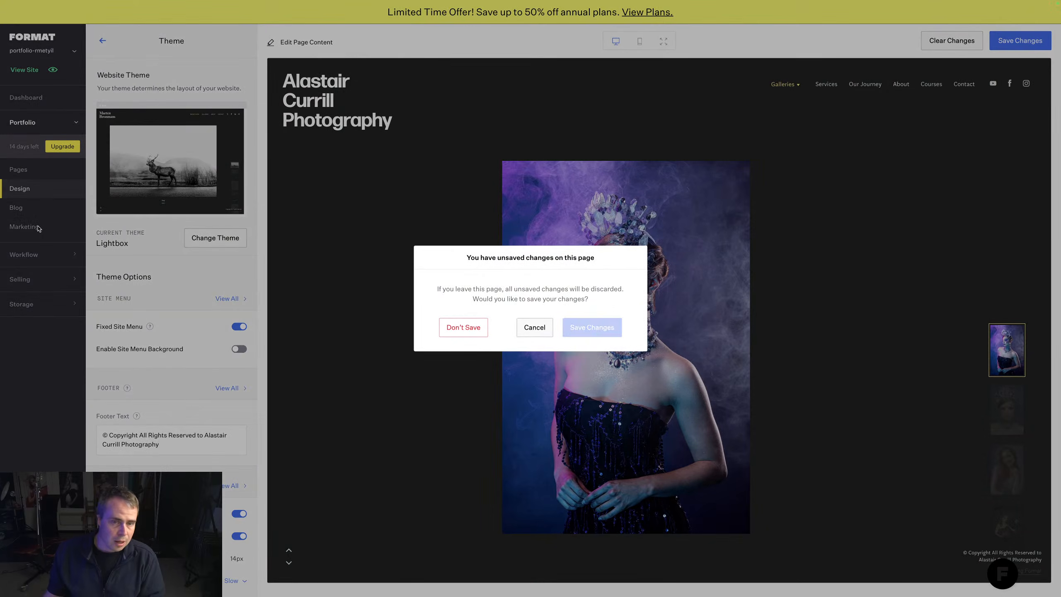
left_click(534, 328)
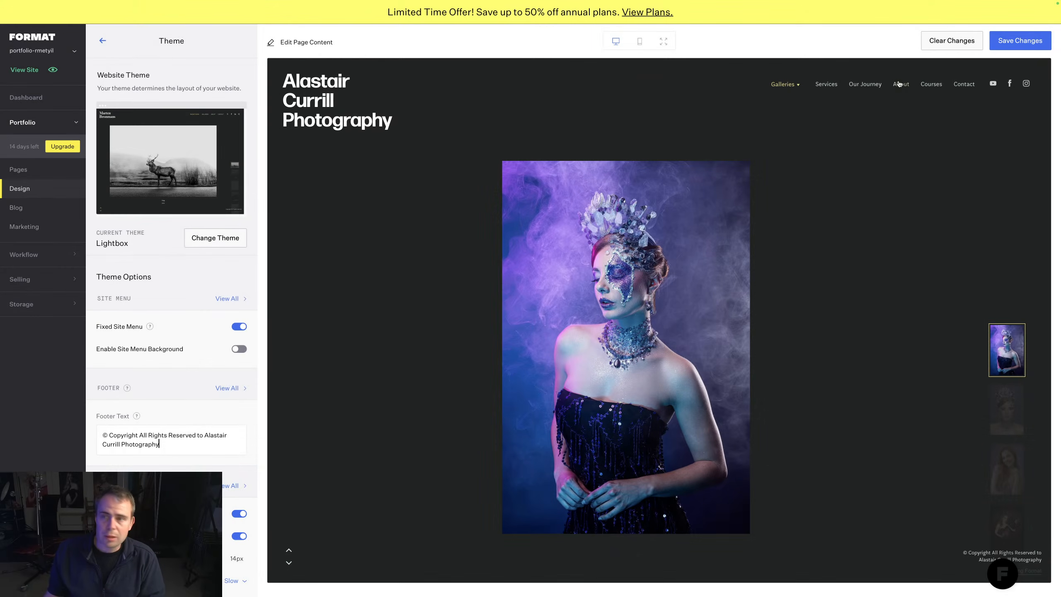
left_click(1021, 41)
left_click(583, 325)
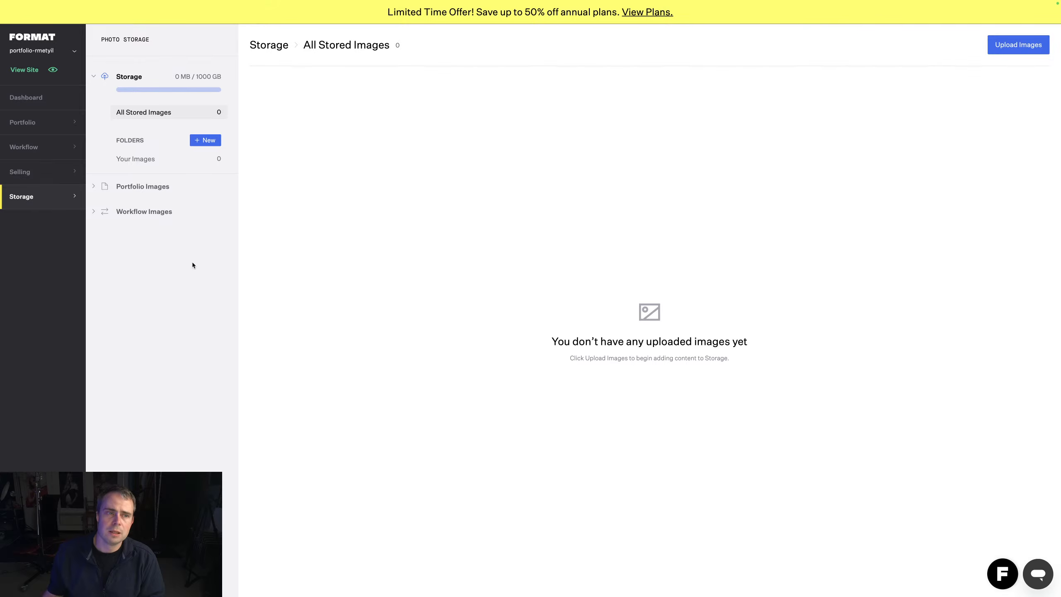
Step: Check the Your Images storage folder, and start a new listing in the Prints Marketplace
left_click(148, 161)
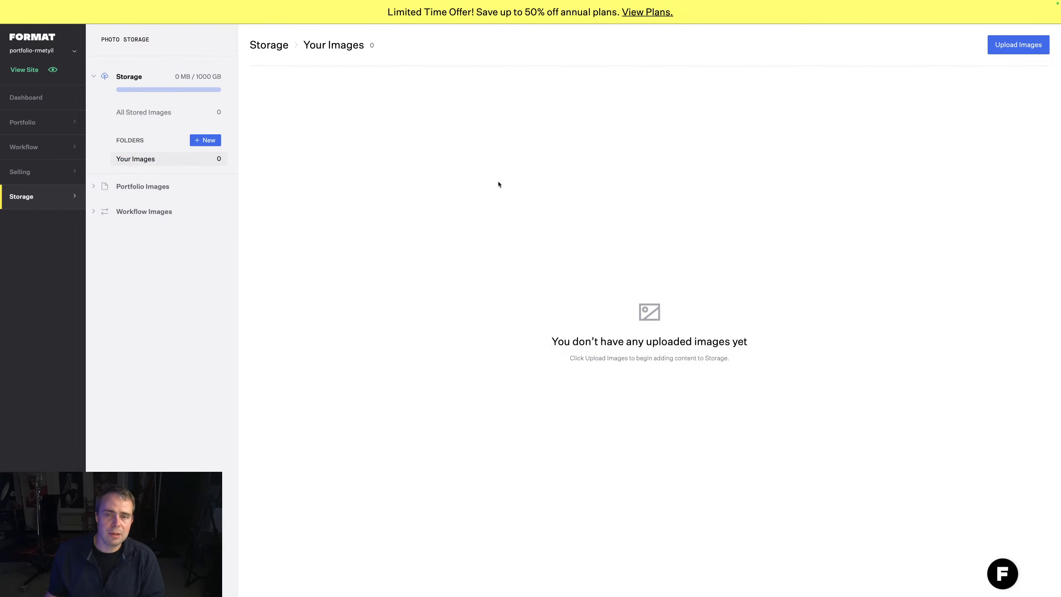
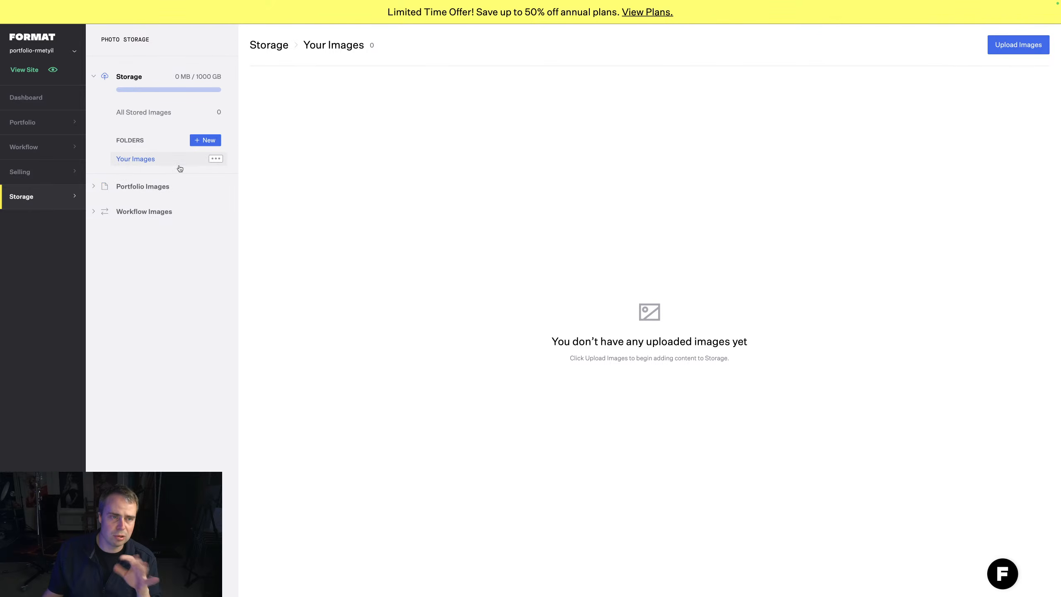
left_click(29, 178)
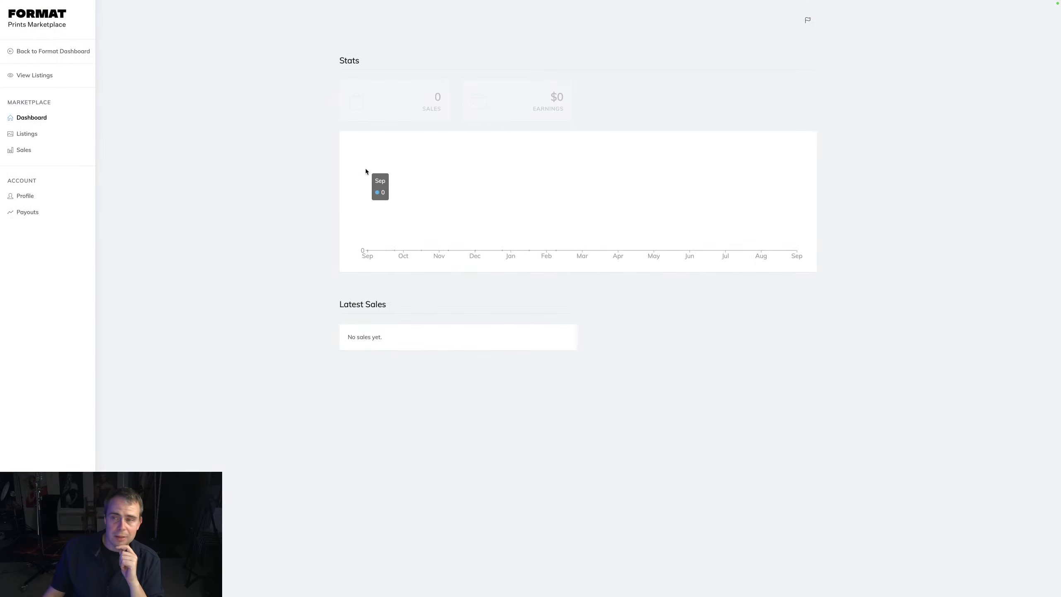
left_click(37, 141)
left_click(424, 190)
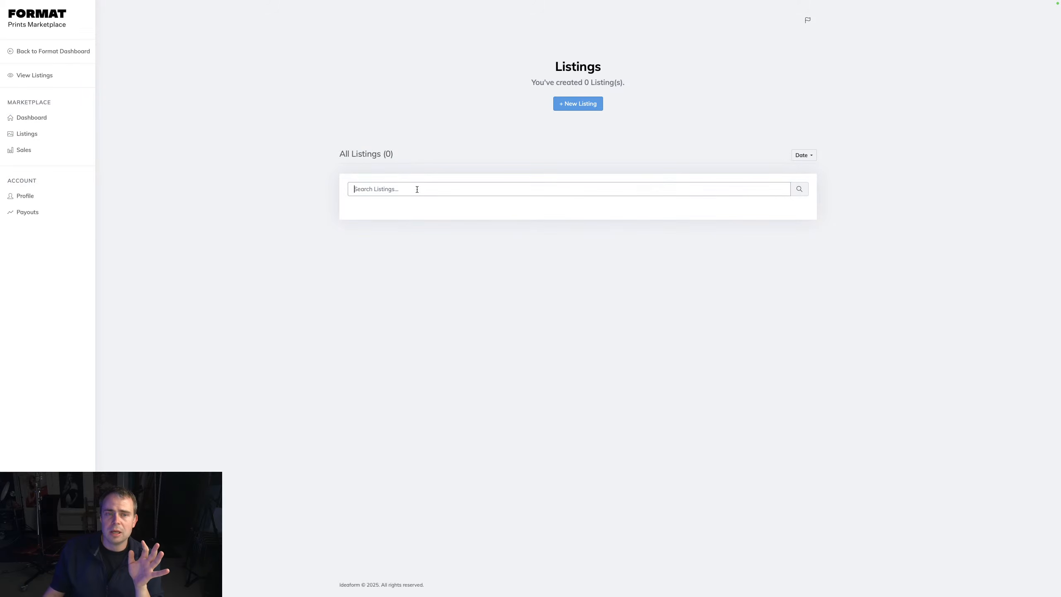
left_click(584, 107)
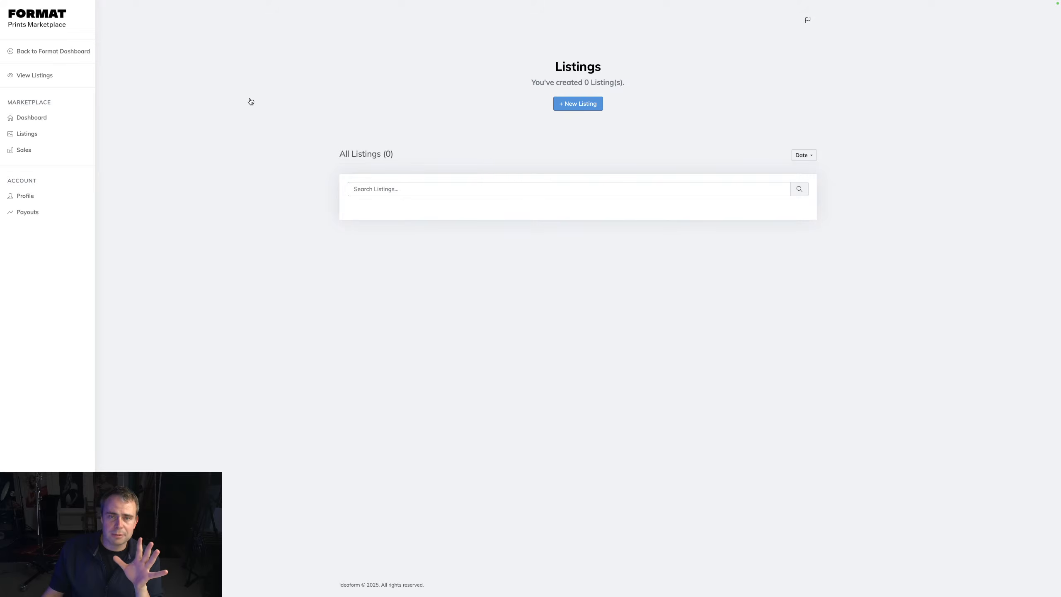
Step: Search the computer for "jellyfish" and upload jellyfish-2.jpg as the listing's image
left_click(514, 187)
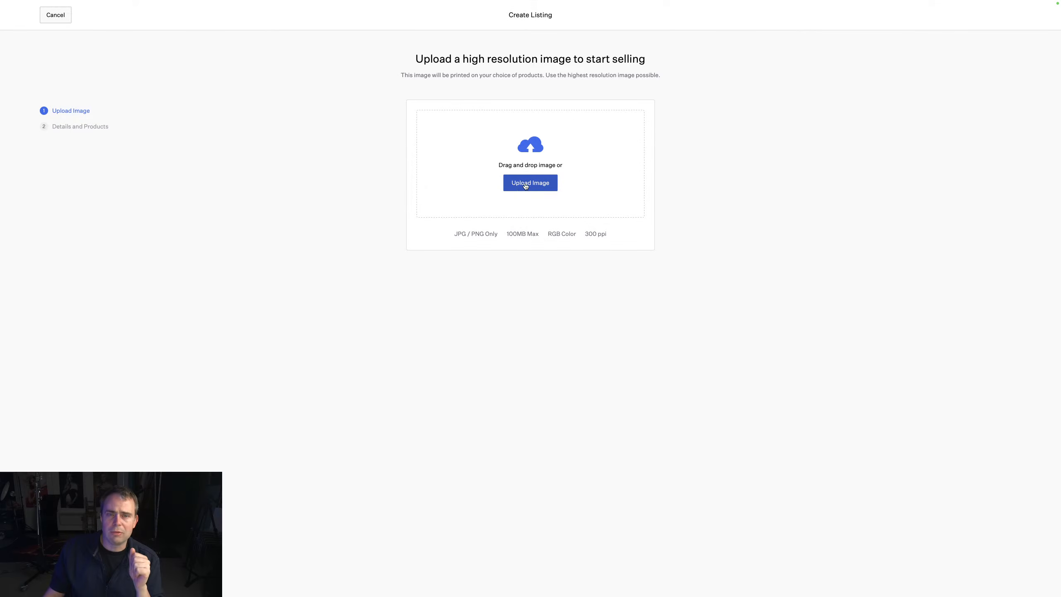
left_click(619, 395)
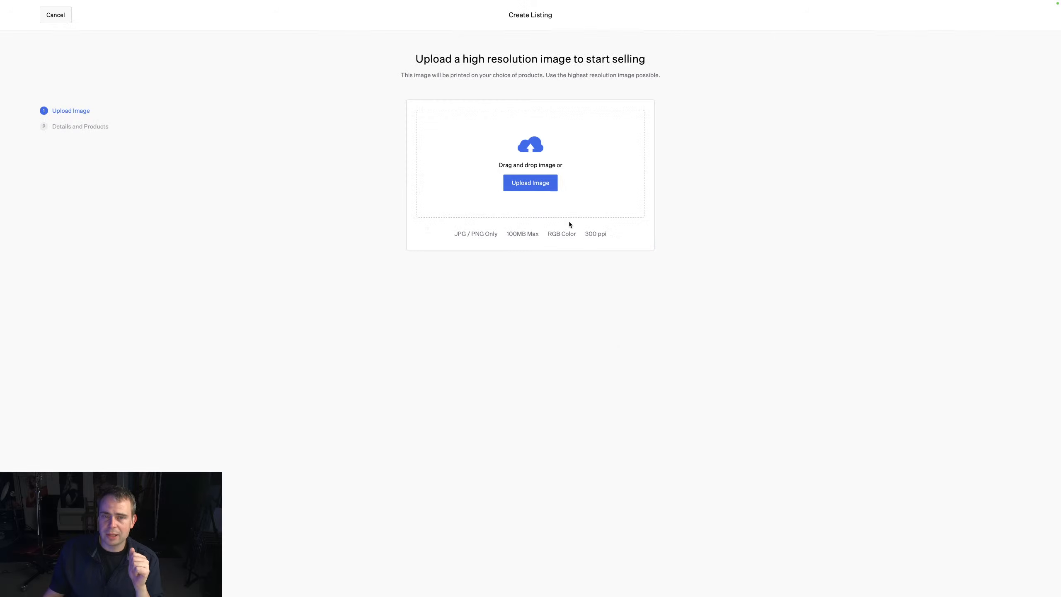
left_click(574, 181)
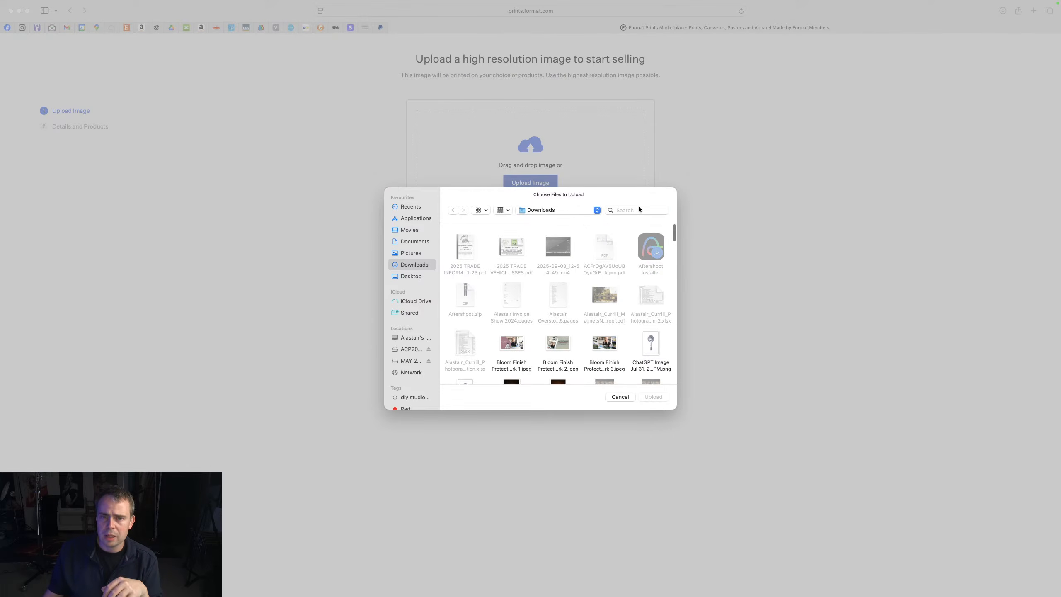
type("jelly")
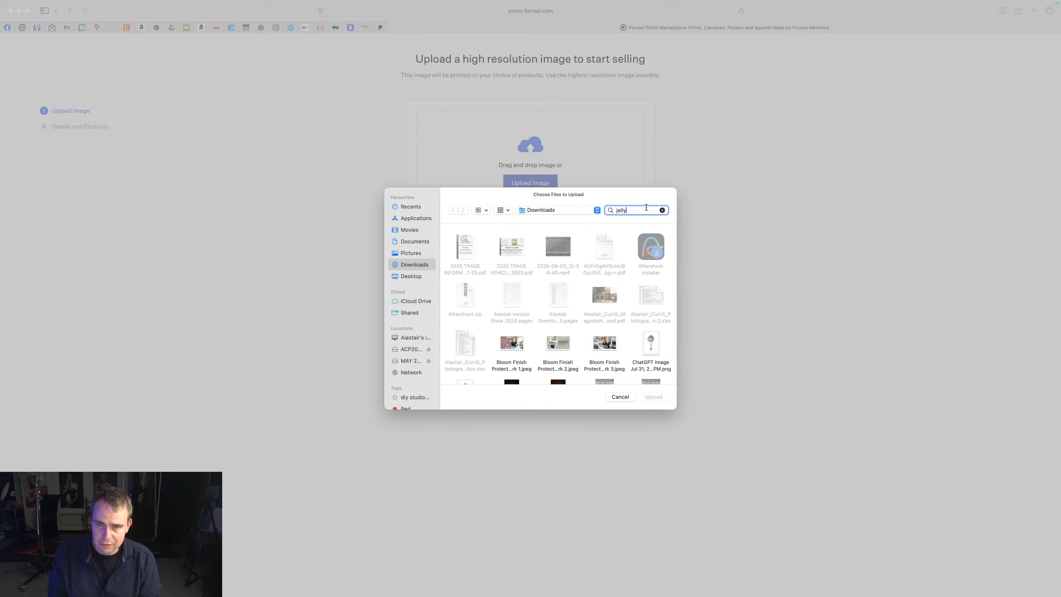
type("fish")
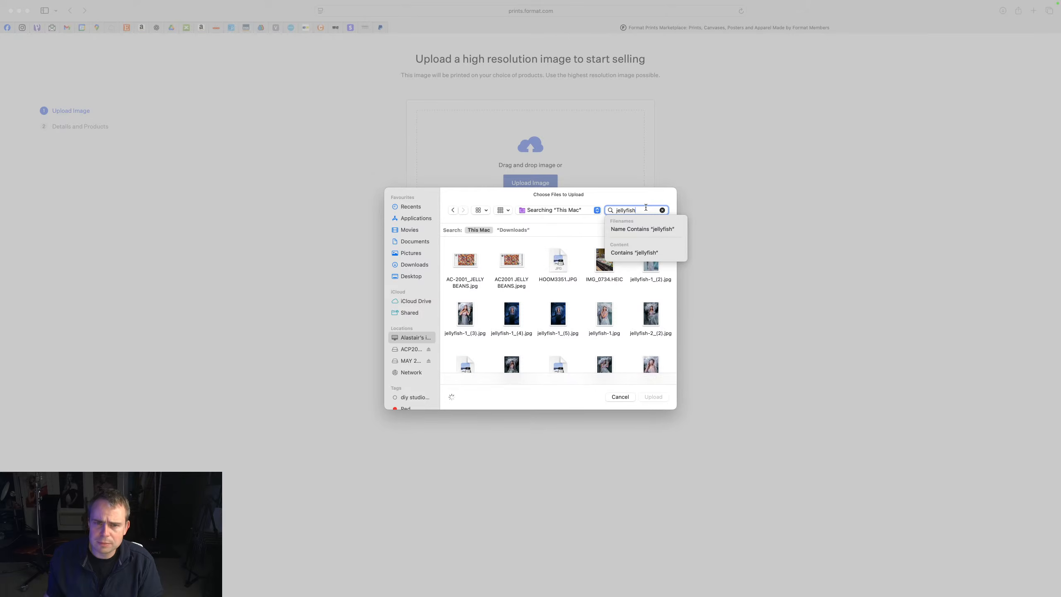
left_click(513, 320)
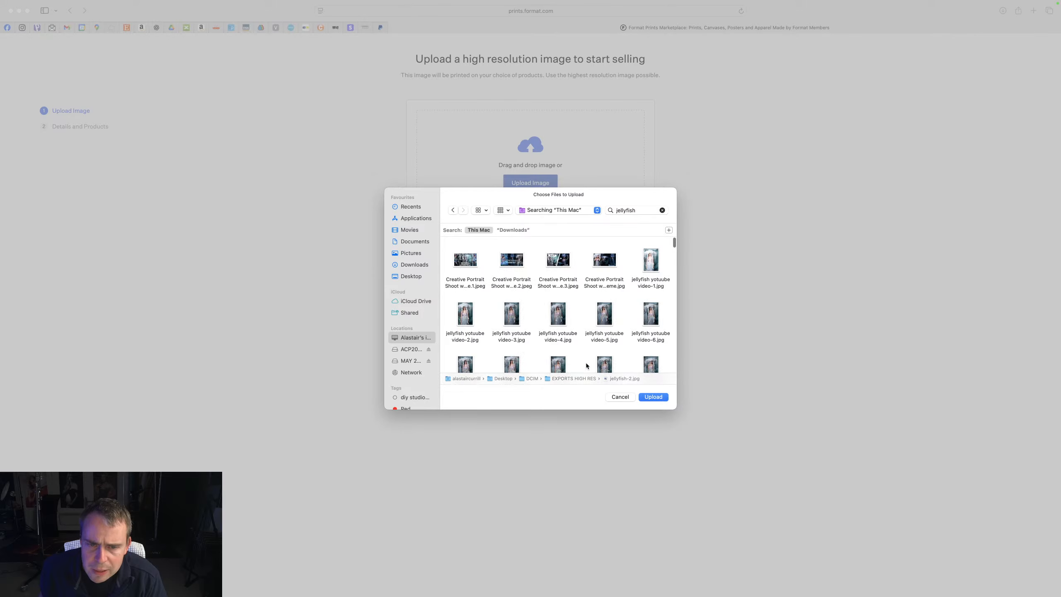
left_click(654, 397)
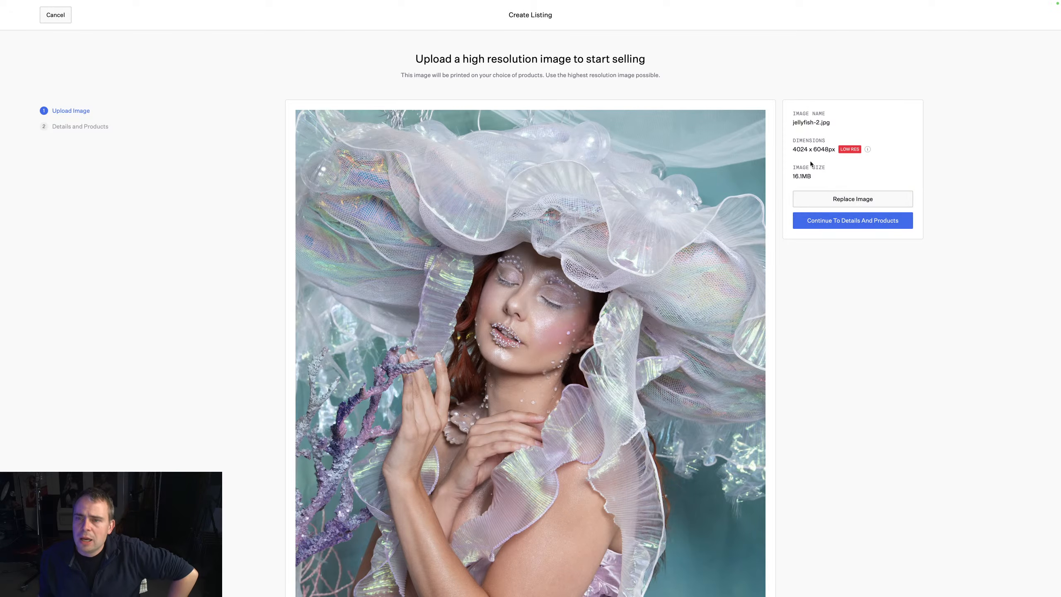
Step: Continue to the listing's details and products, enable Professional Prints, and review the title and keyword fields
mouse_move(867, 151)
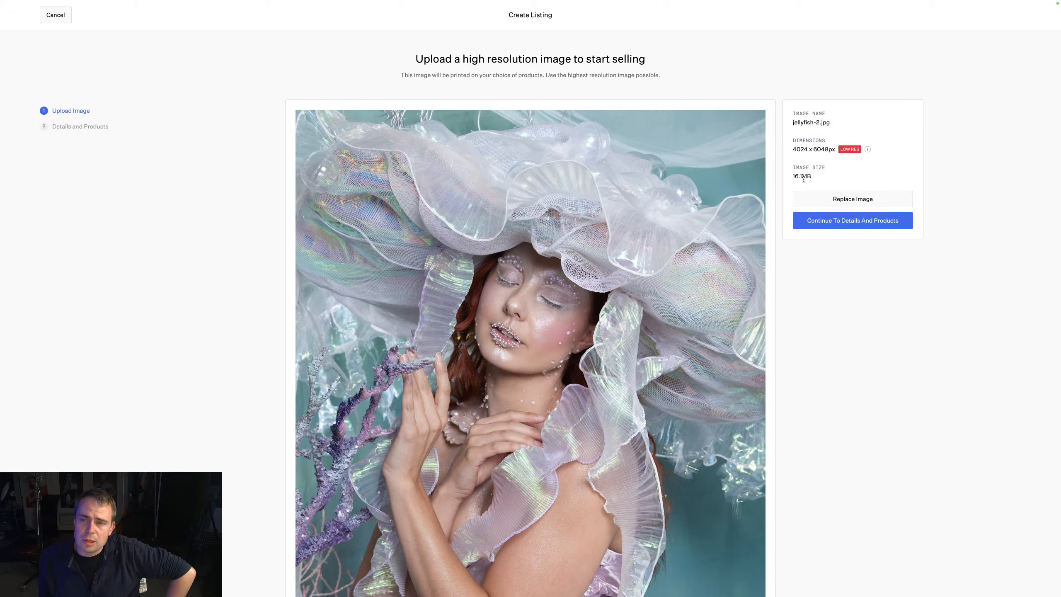
left_click(863, 220)
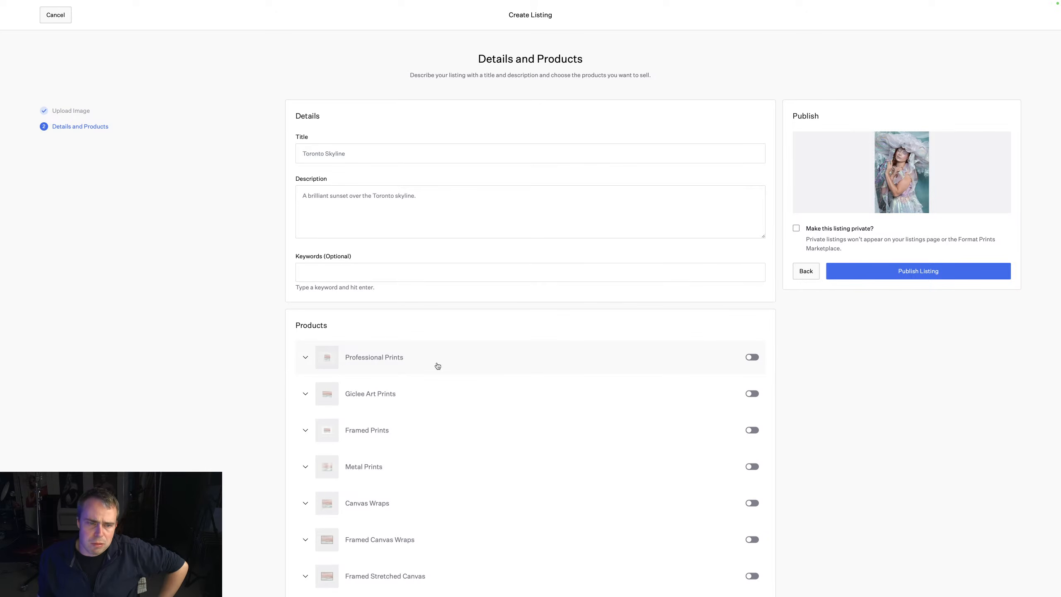
left_click(752, 357)
scroll(557, 300, "down", 2)
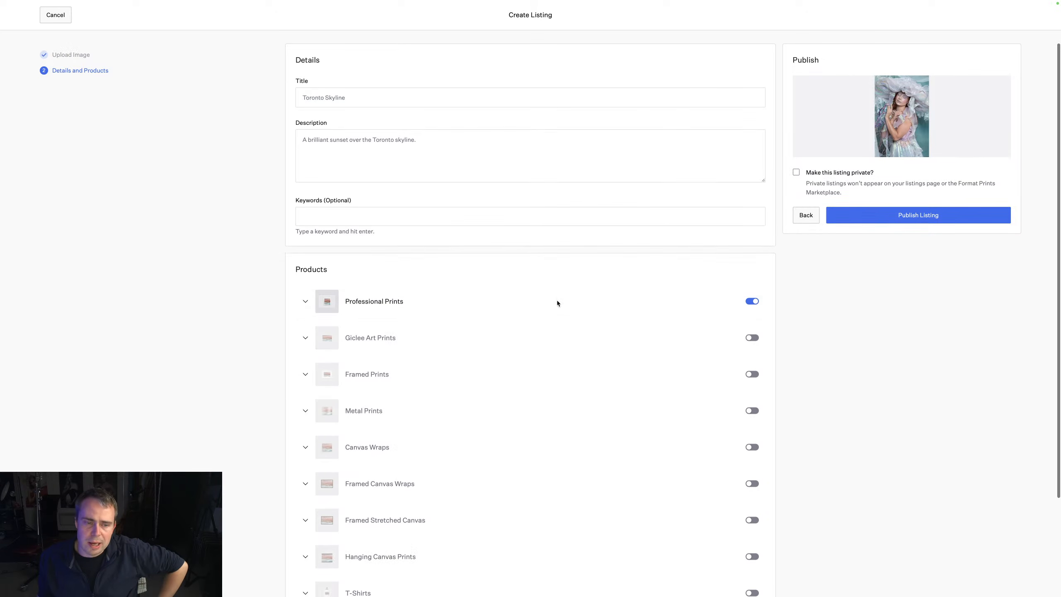
scroll(558, 303, "down", 1)
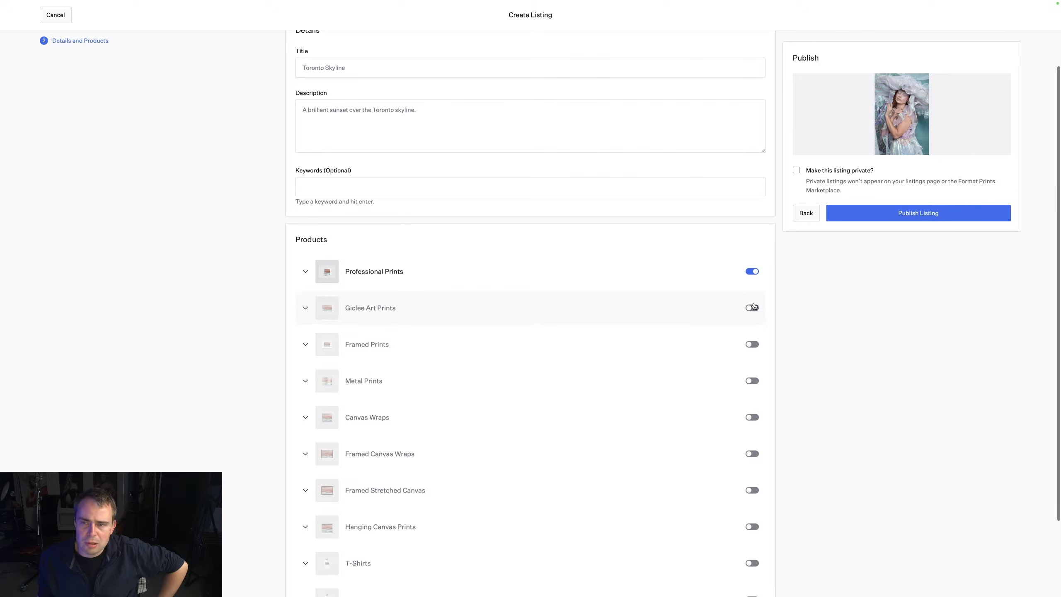
scroll(472, 213, "up", 3)
left_click(383, 148)
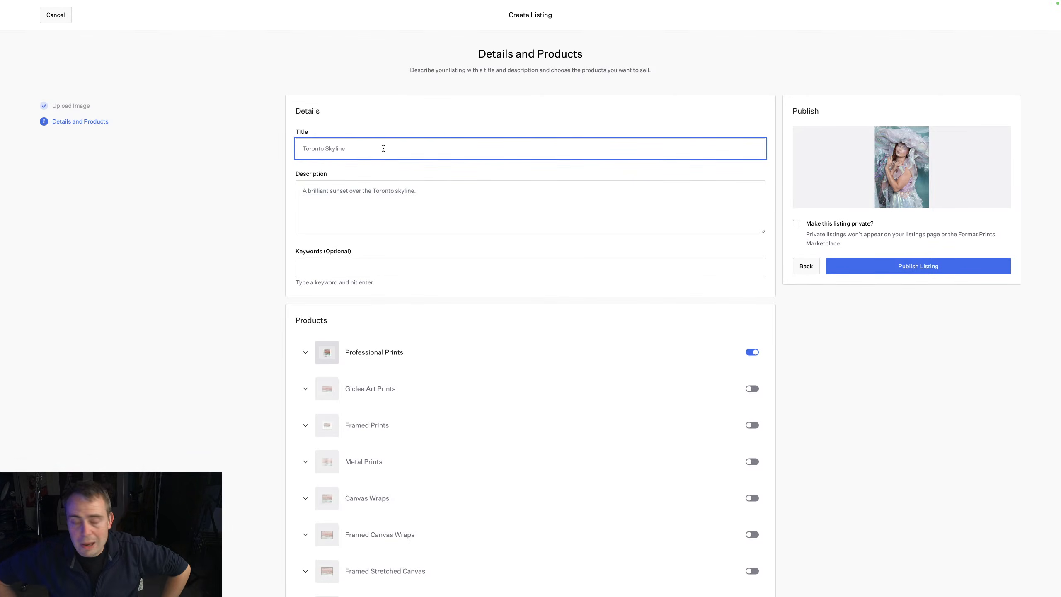
left_click(316, 264)
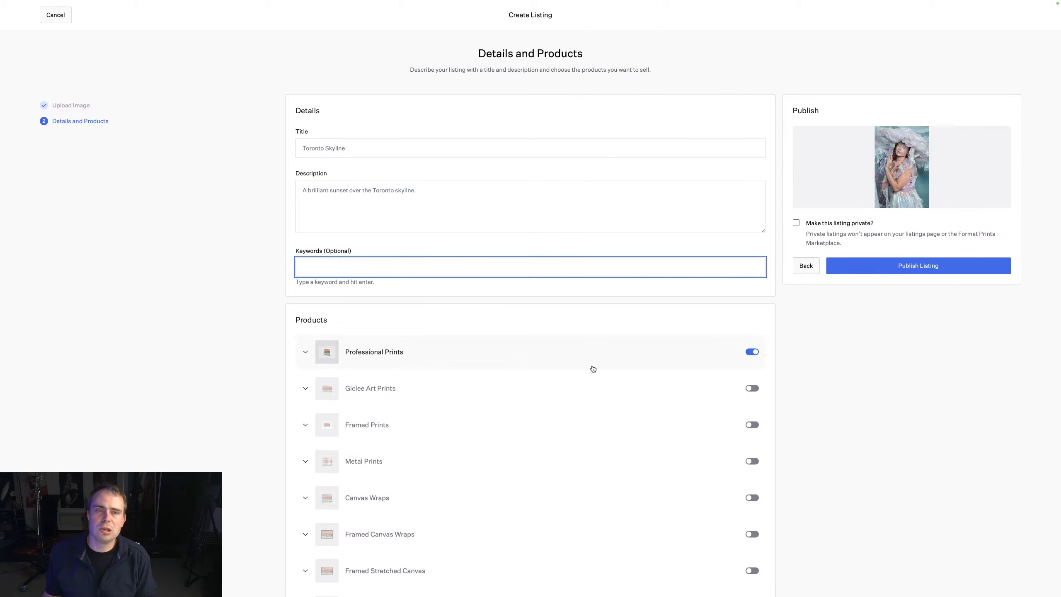
Step: Expand the T-Shirts product and enable it for the listing
scroll(447, 390, "down", 2)
scroll(446, 390, "down", 2)
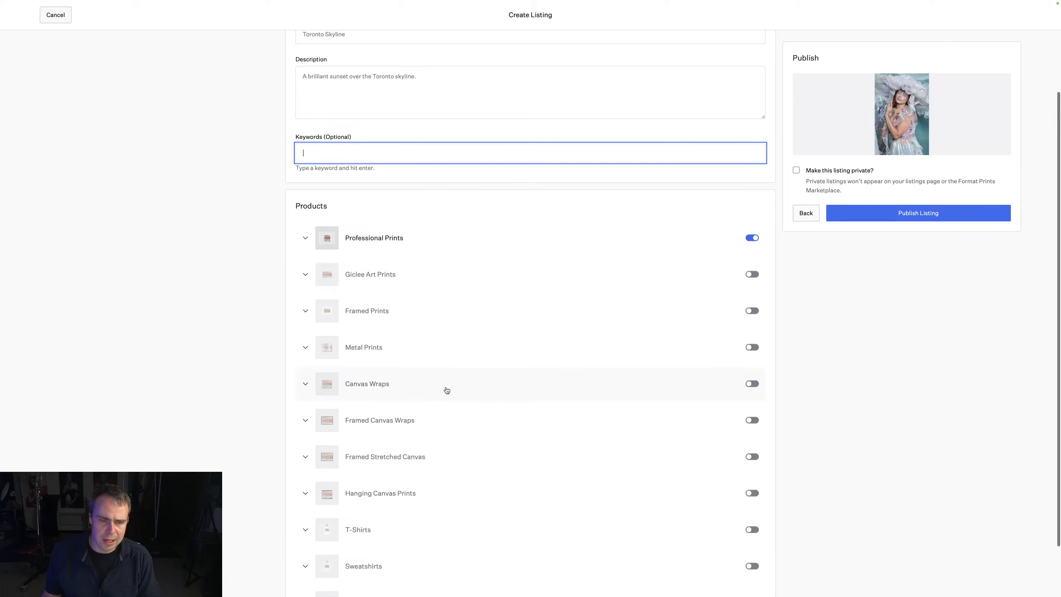
left_click(449, 465)
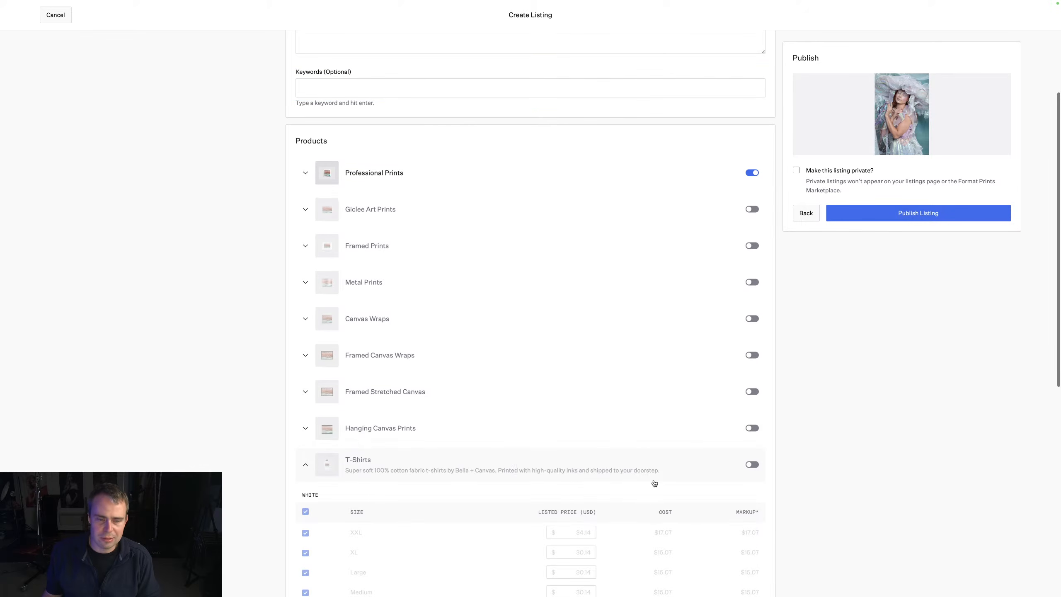
scroll(532, 445, "down", 3)
left_click(752, 338)
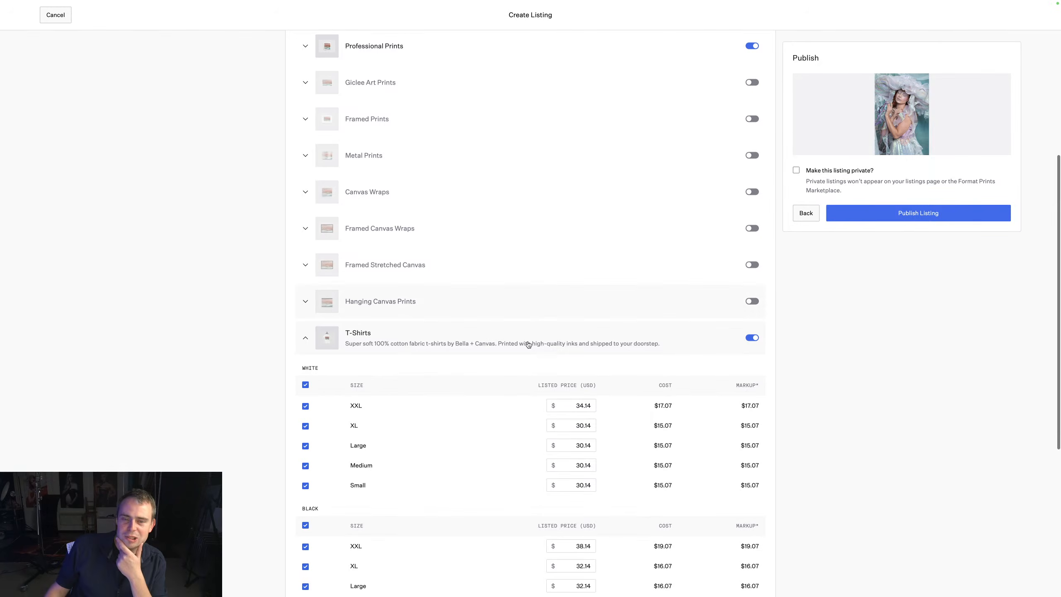
Step: Set the listed price of the white T-shirt to $35.00 for XXL and $30.00 for XL
left_click_drag(646, 406, 691, 404)
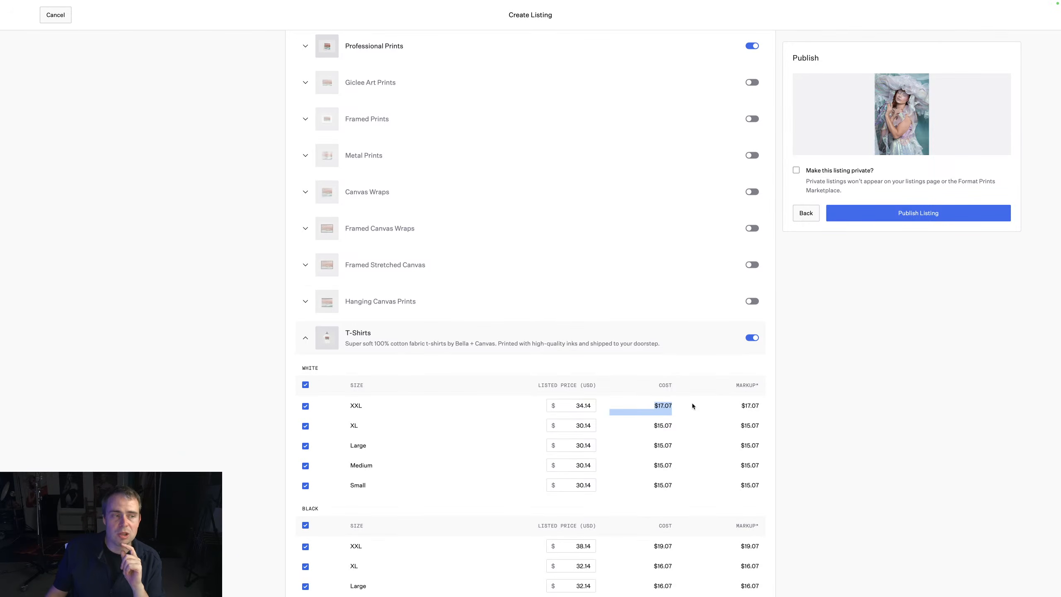
double_click(578, 405)
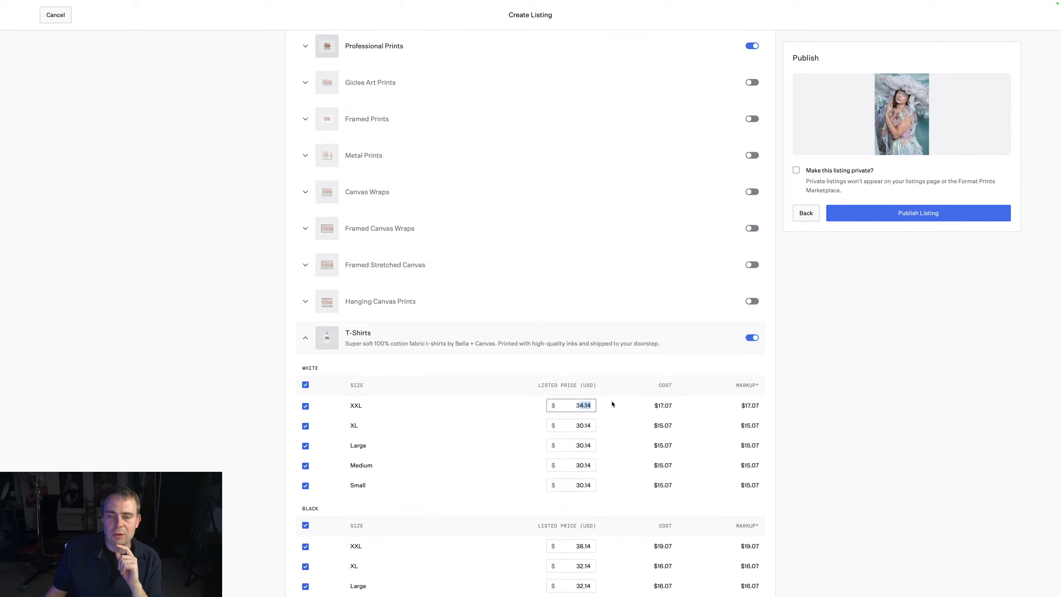
type("35.00")
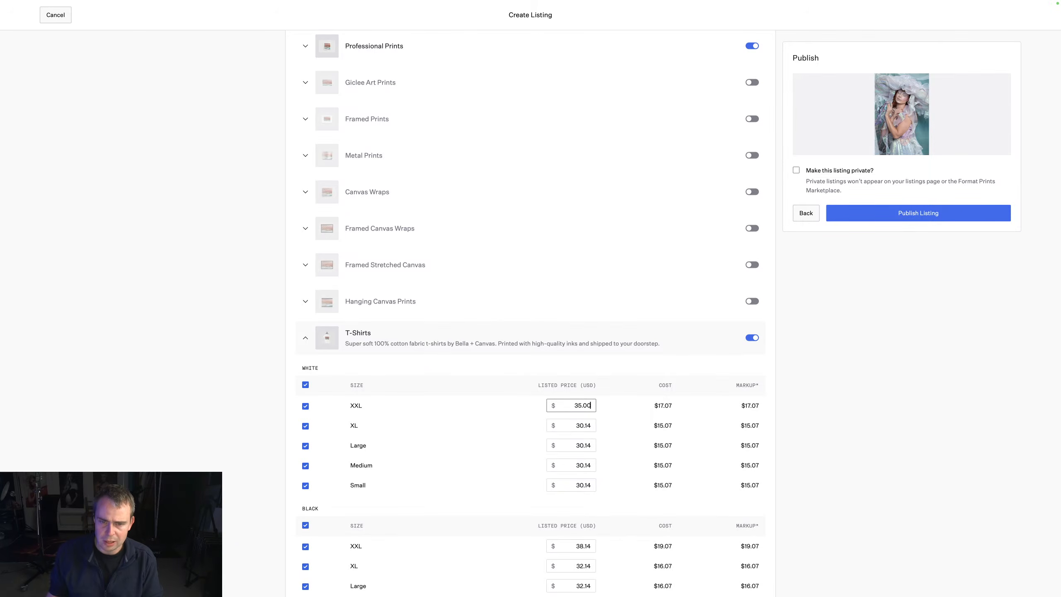
left_click(581, 425)
key("BackSpace")
key("BackSpace")
type("00")
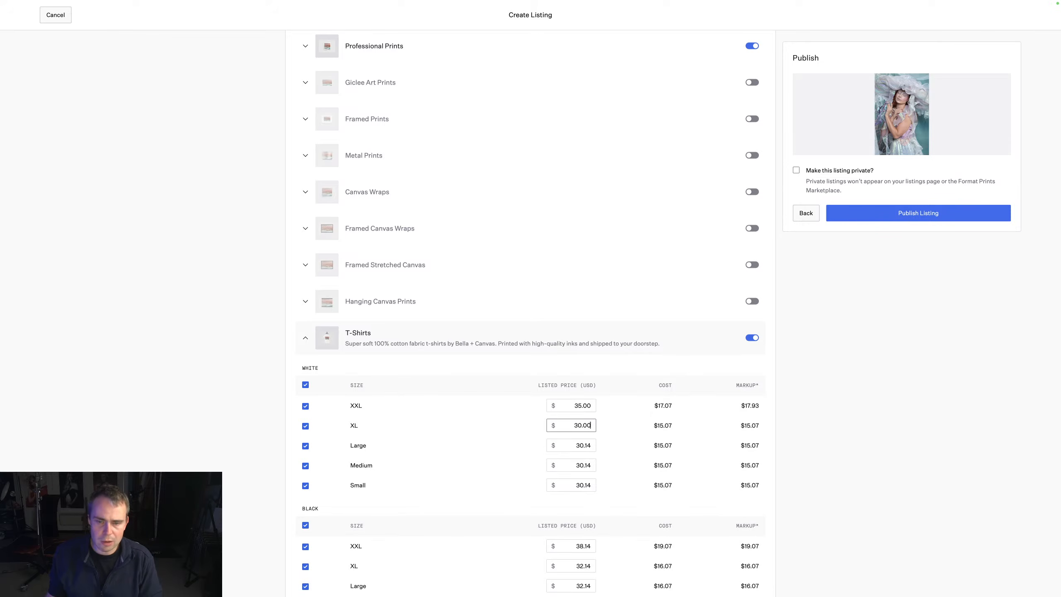
Step: Set the listed price of the white T-shirt's Large, Medium and Small sizes to $30.00 each
left_click(589, 444)
key("BackSpace")
key("BackSpace")
type("00")
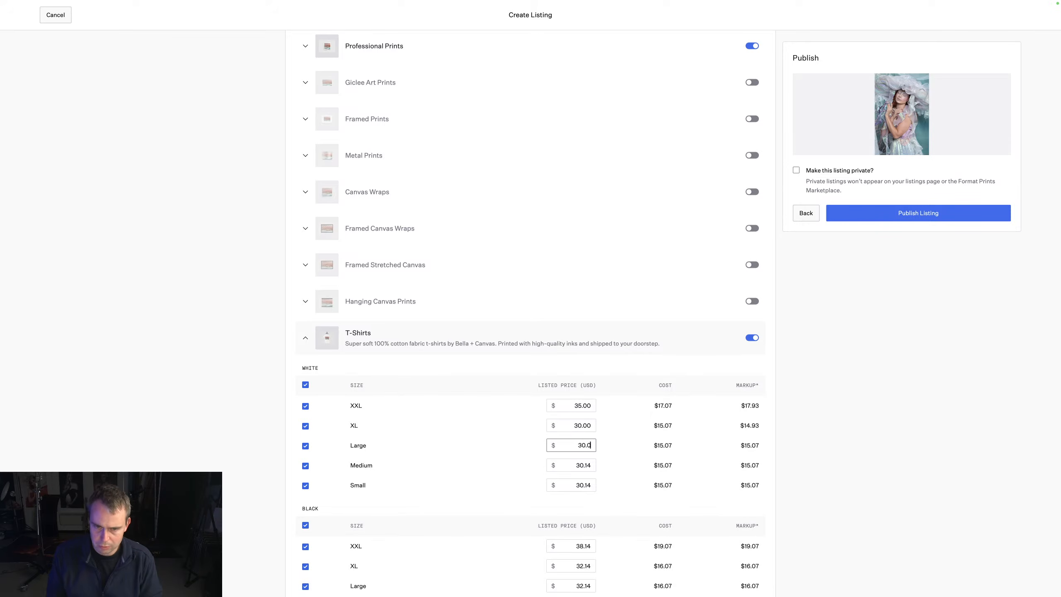
left_click(583, 465)
key("BackSpace")
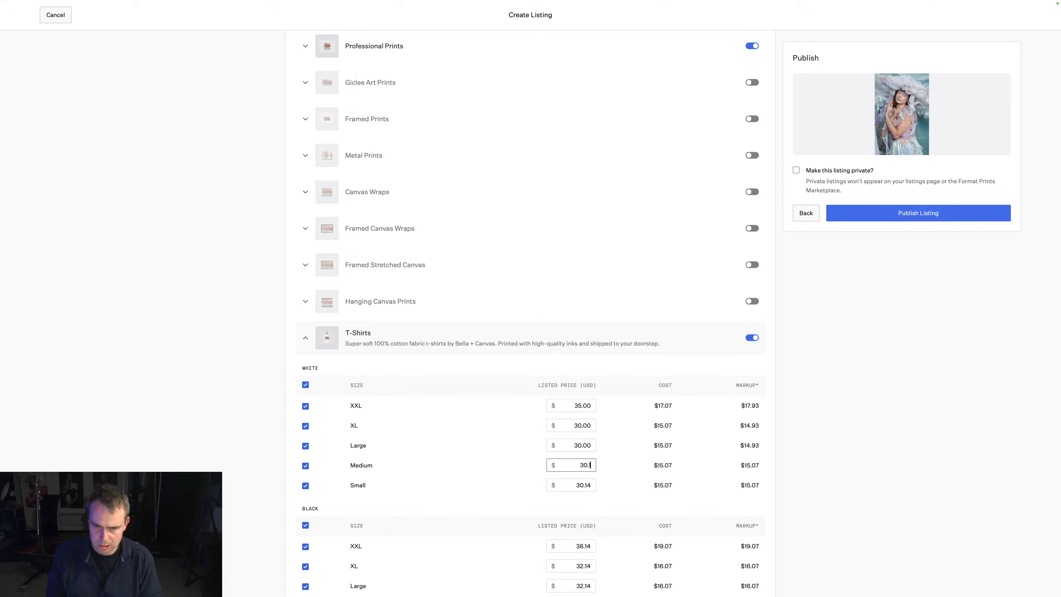
left_click(589, 482)
key("BackSpace")
key("BackSpace")
key("BackSpace")
Step: Review the black and grey T-shirt prices, and try to publish the listing
scroll(559, 379, "down", 7)
scroll(560, 380, "down", 1)
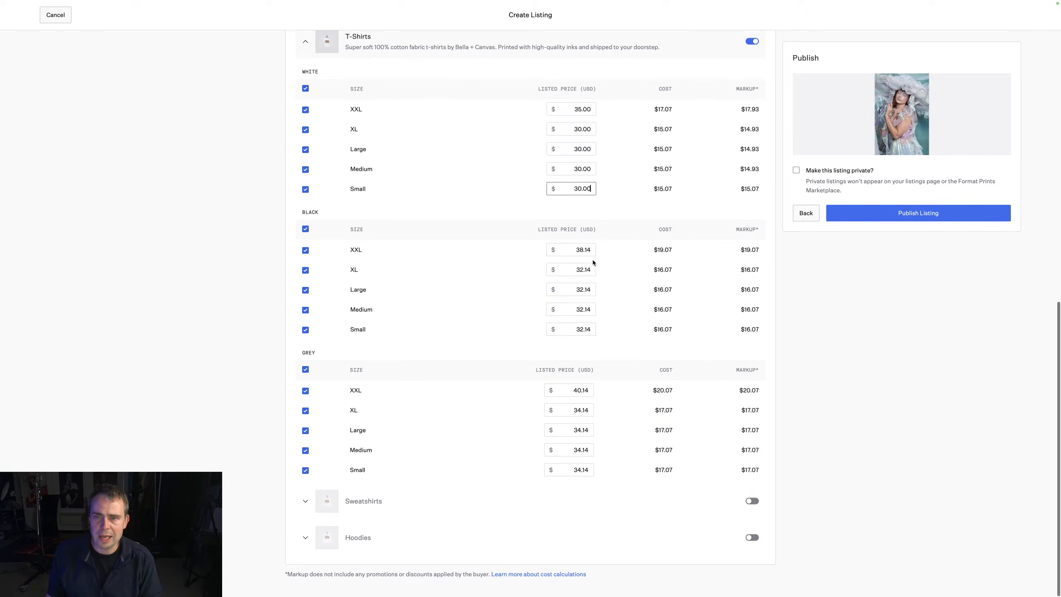
scroll(591, 263, "up", 2)
scroll(590, 264, "down", 2)
scroll(587, 268, "up", 2)
scroll(587, 270, "up", 13)
scroll(672, 291, "down", 10)
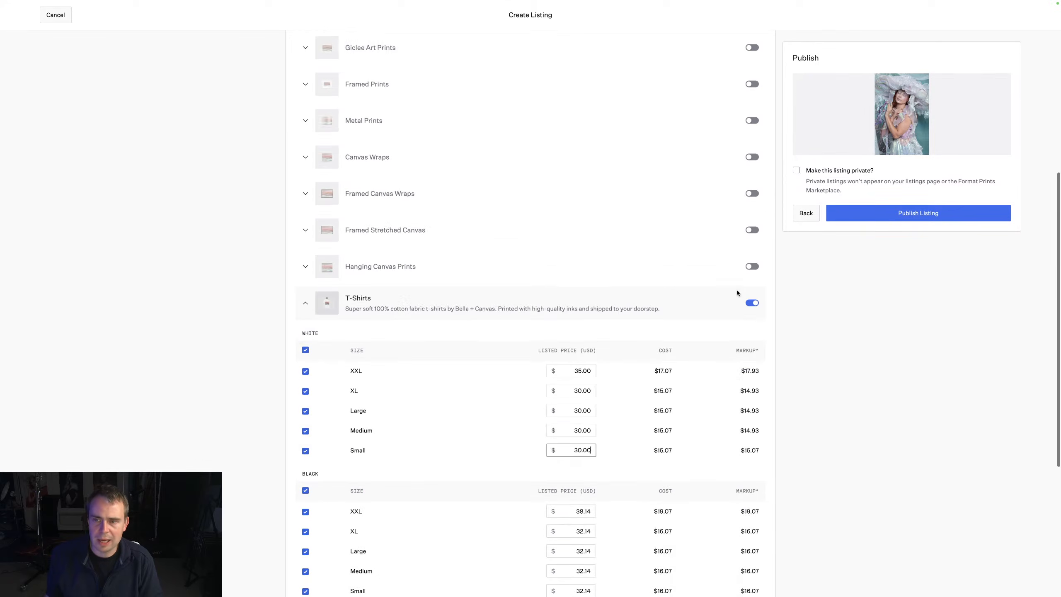
scroll(736, 290, "up", 10)
left_click(887, 276)
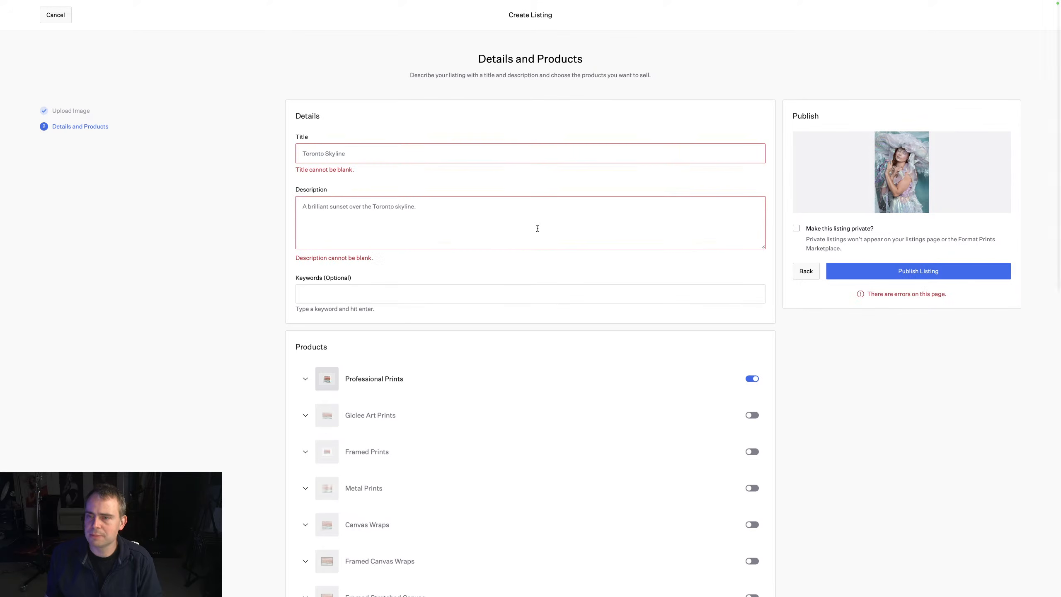
Step: Title the listing "Jelly With" followed by the model's first name, and copy the title
left_click(362, 154)
type("Jelly With Hannah")
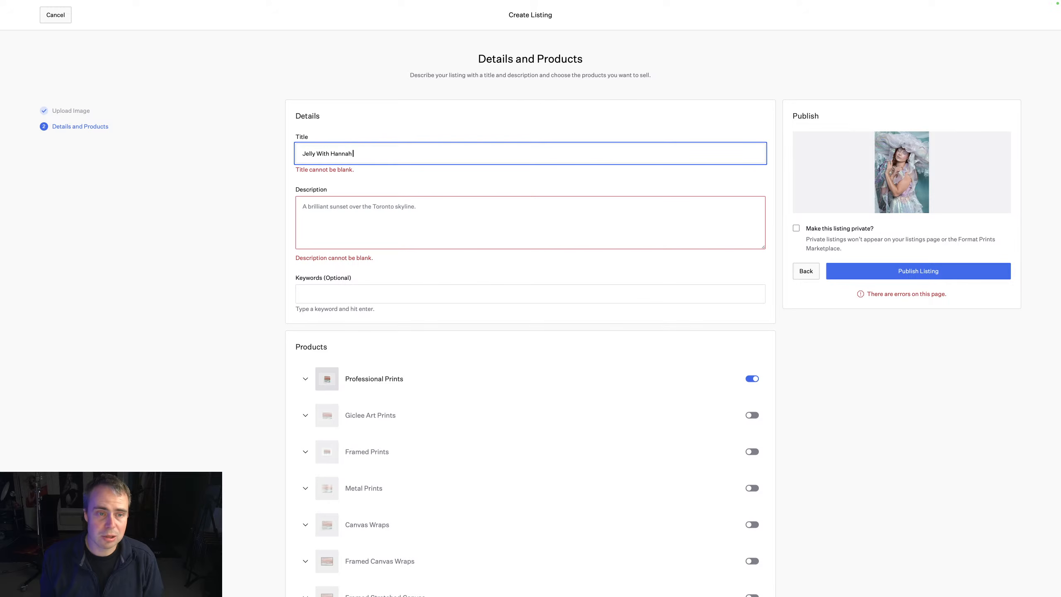
left_click_drag(365, 152, 229, 152)
key("ctrl+c")
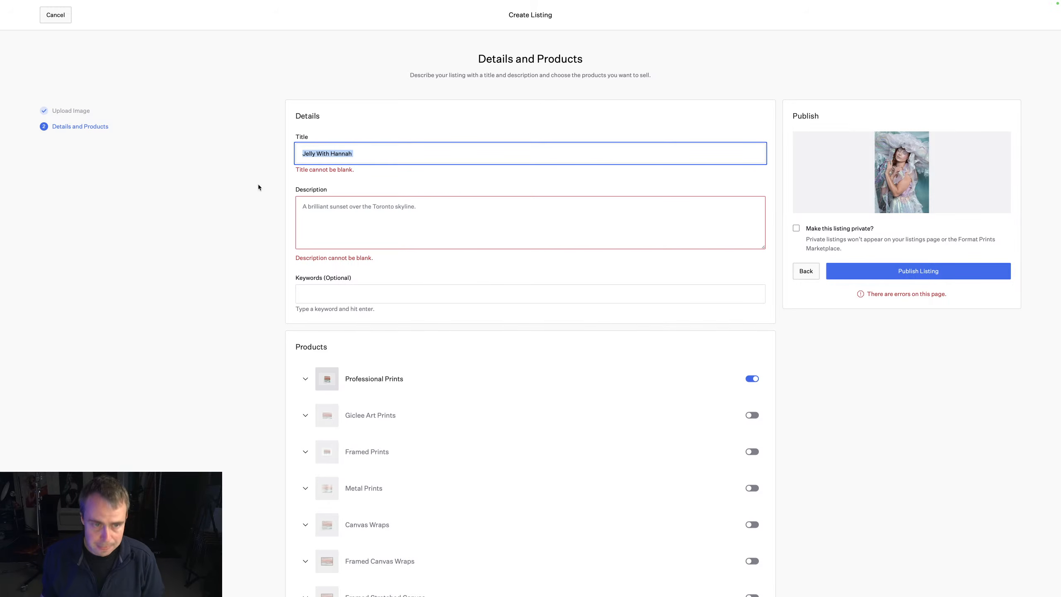
Step: Write the description as the copied title followed by "taken at" and the photographer's business name
left_click(392, 213)
key("ctrl+v")
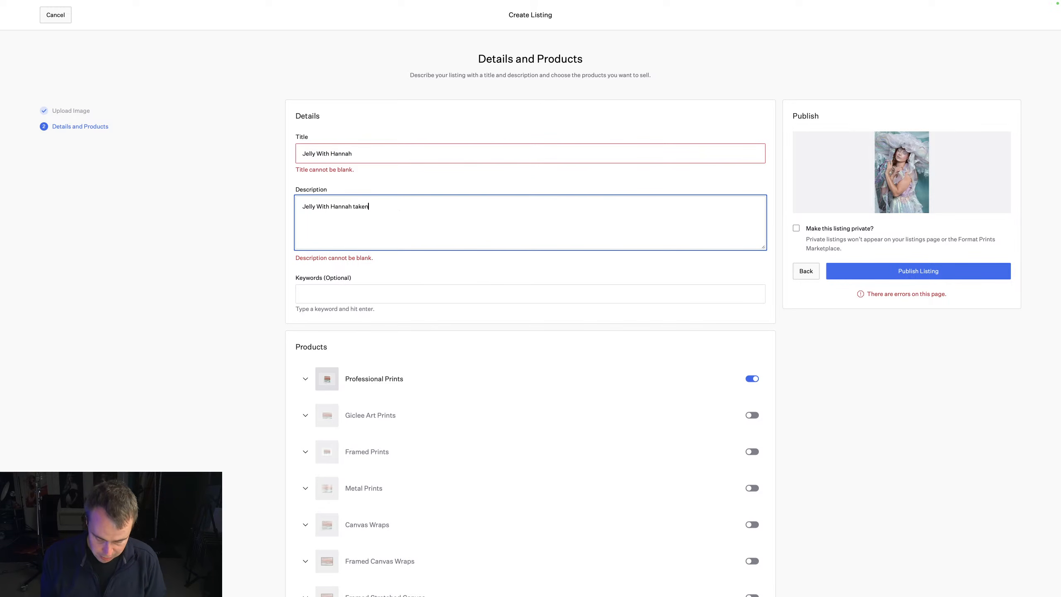
type("taken at alastair")
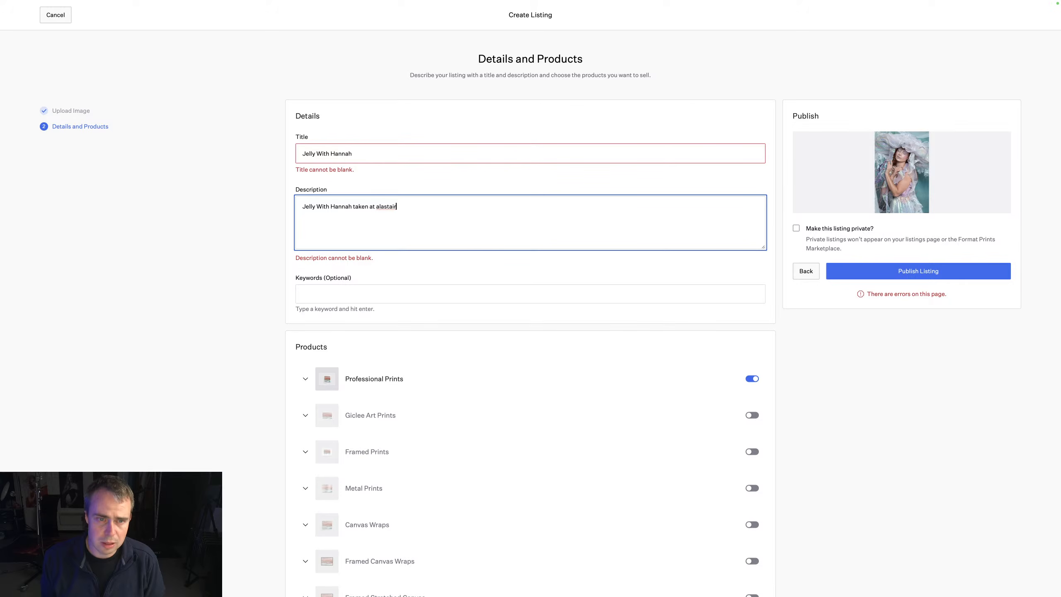
key("BackSpace")
key("BackSpace")
key("BackSpace")
key("BackSpace")
key("BackSpace")
key("BackSpace")
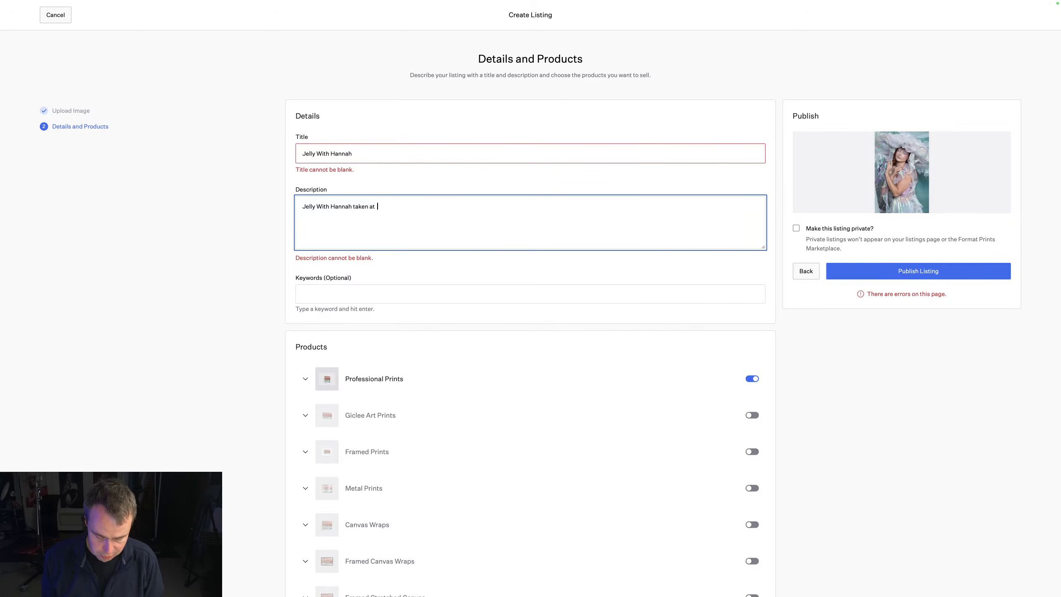
type("stair")
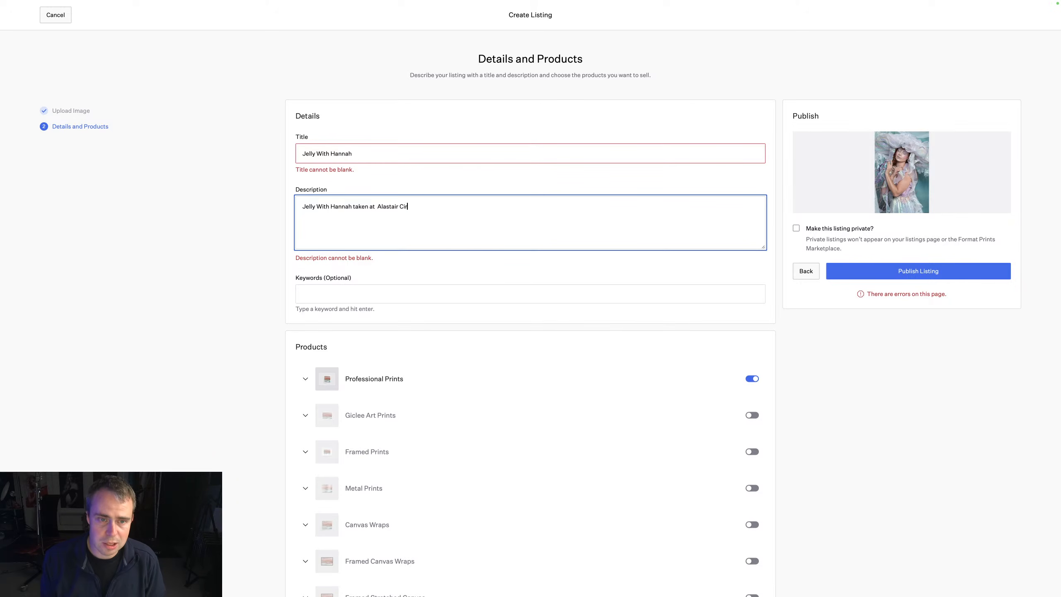
type(" Currill")
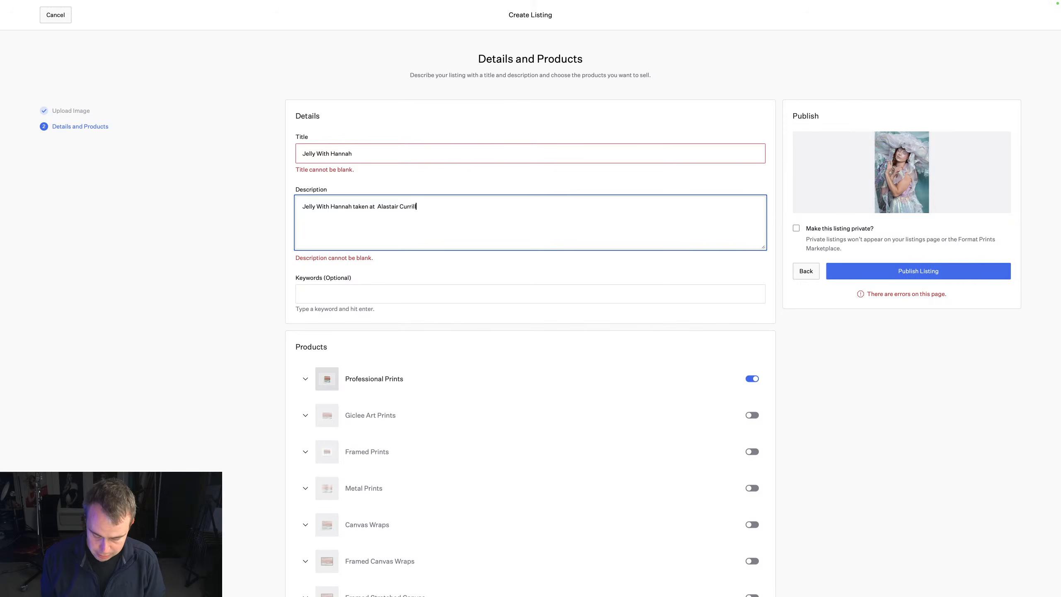
type(" Phpt")
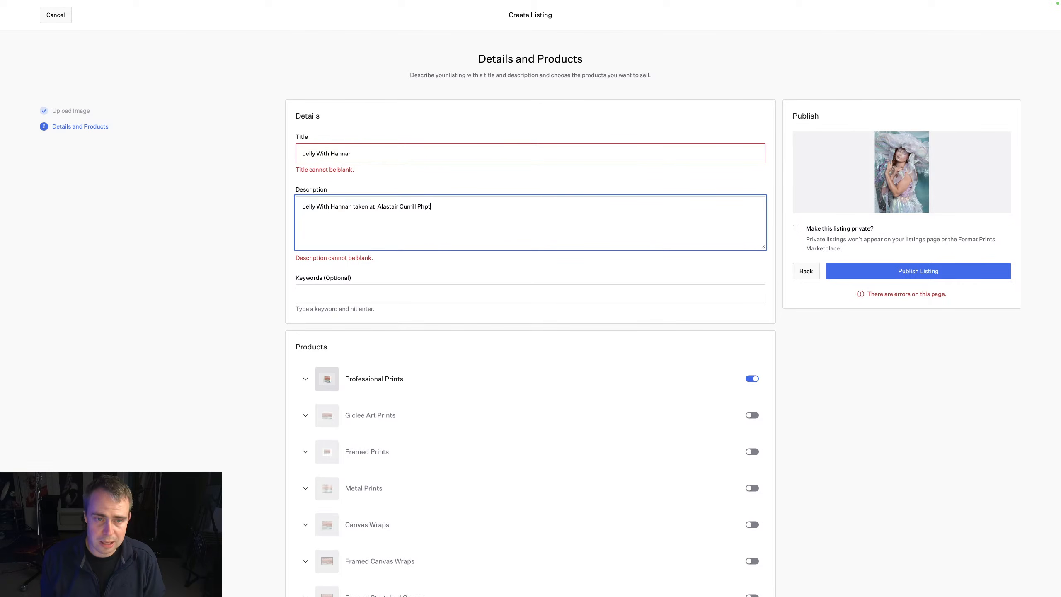
type("ootograpo")
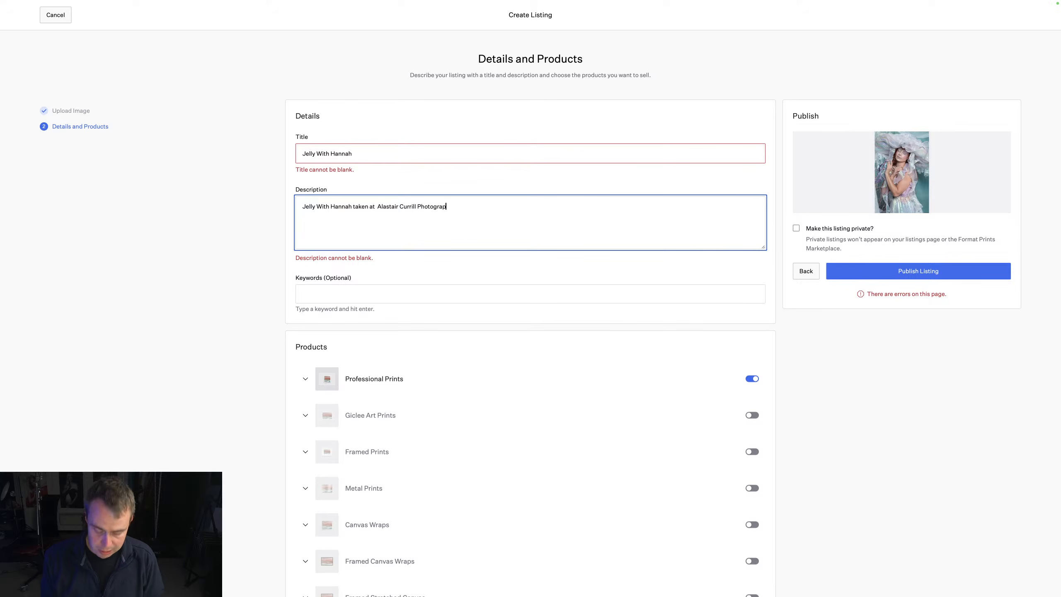
Step: Add the keyword "Jellyfish Underwater" to the listing
left_click(316, 291)
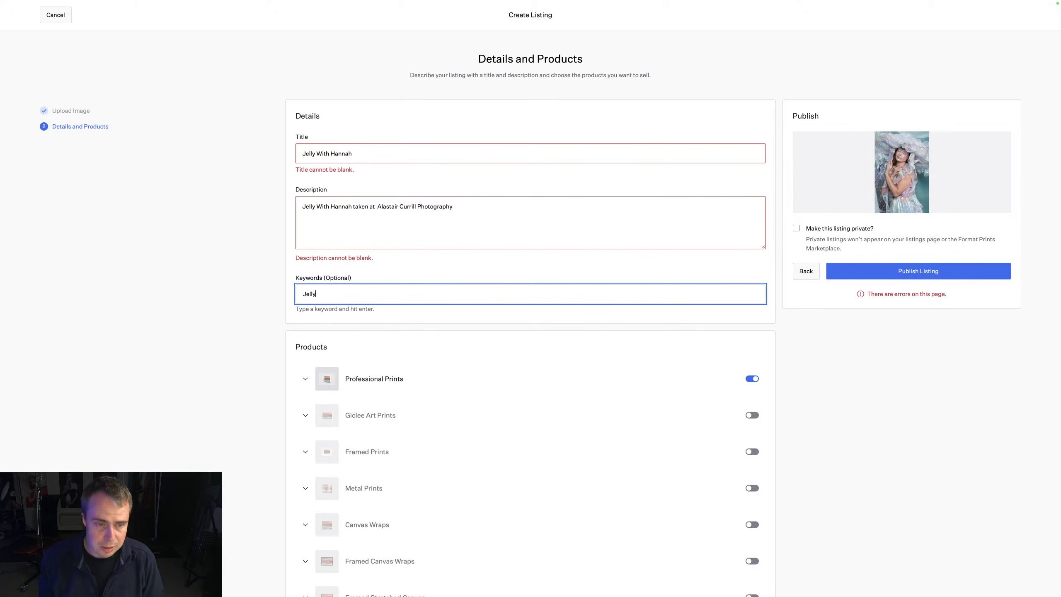
type("Jellyfish Underwater")
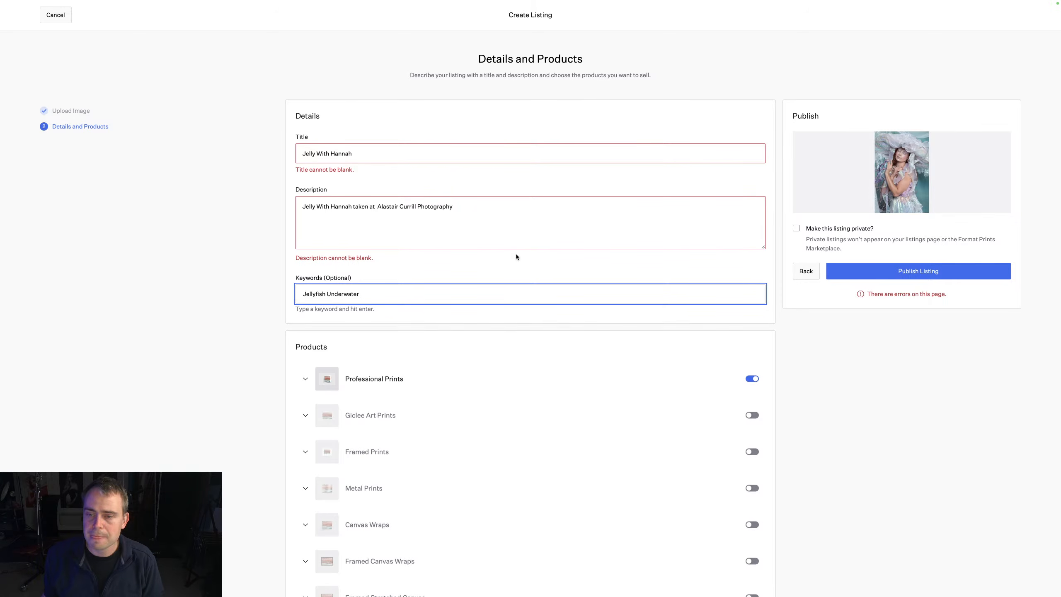
type(",")
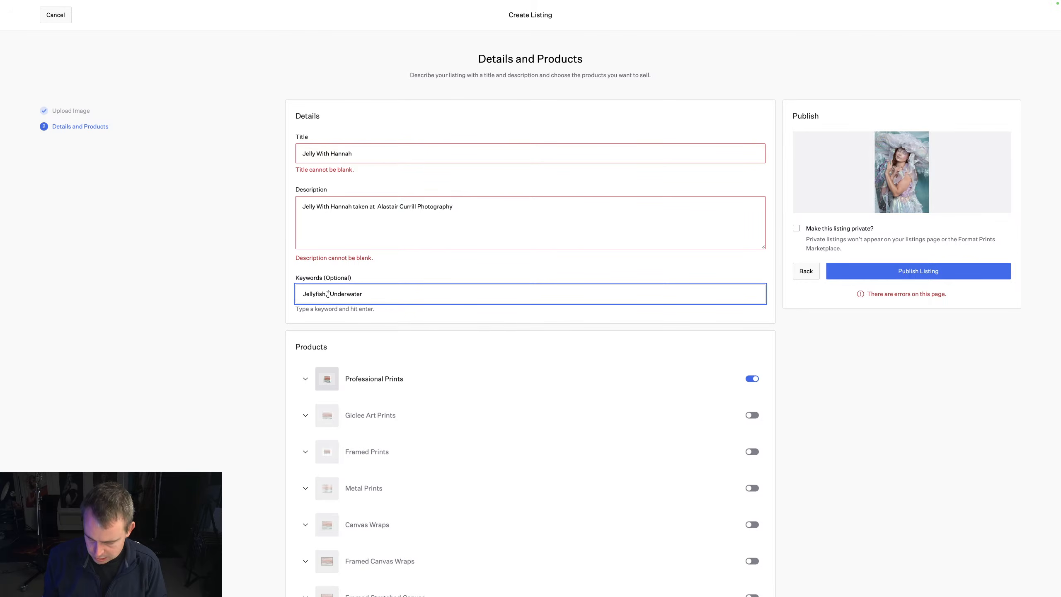
key("BackSpace")
key("Return")
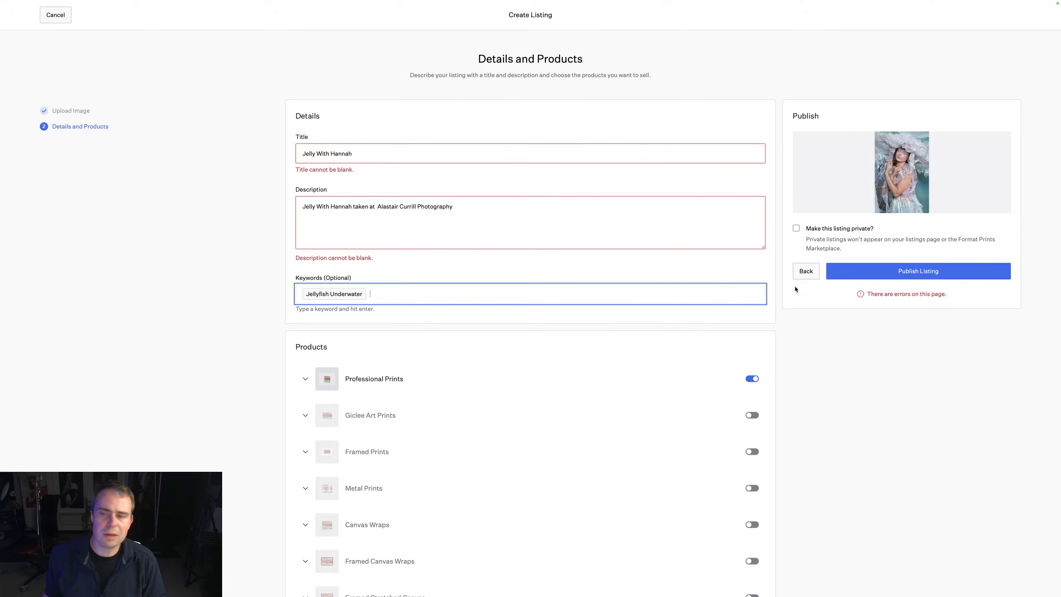
Step: Publish the listing, reopen it from the listings page to save it again, and dismiss the notification
left_click(840, 272)
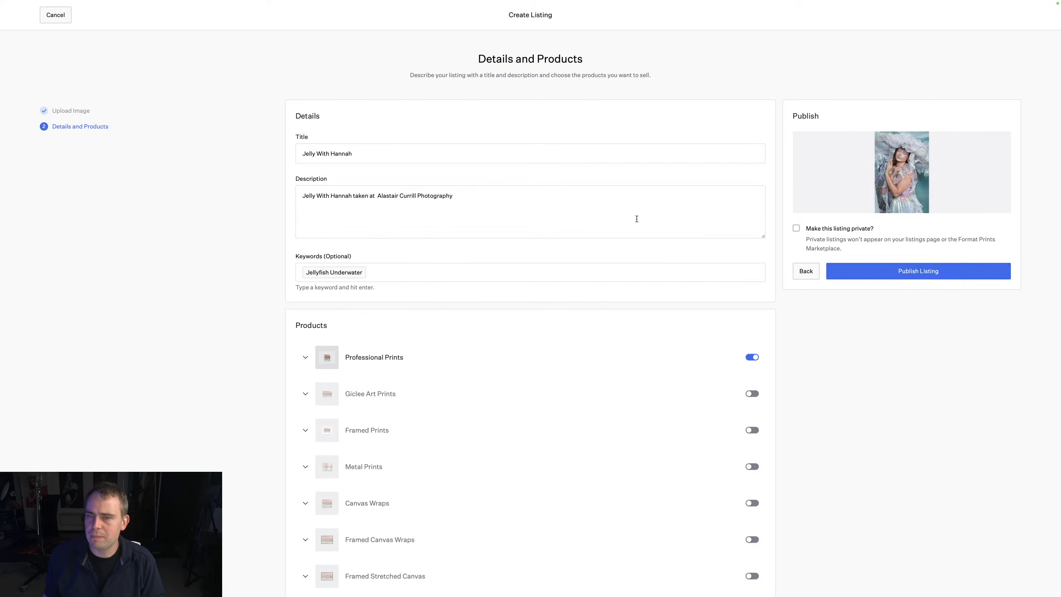
left_click(932, 272)
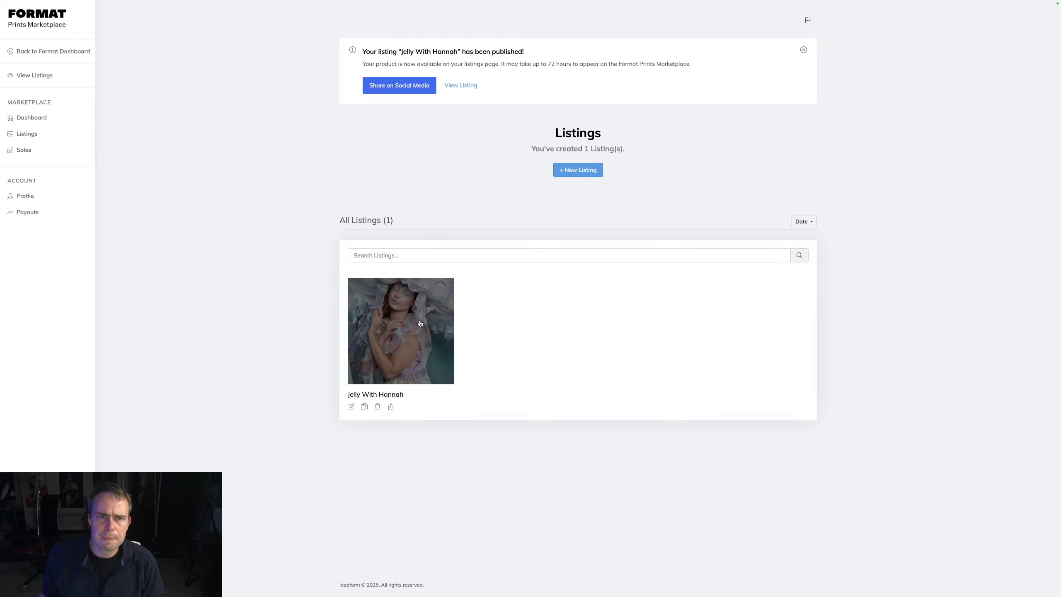
left_click(413, 336)
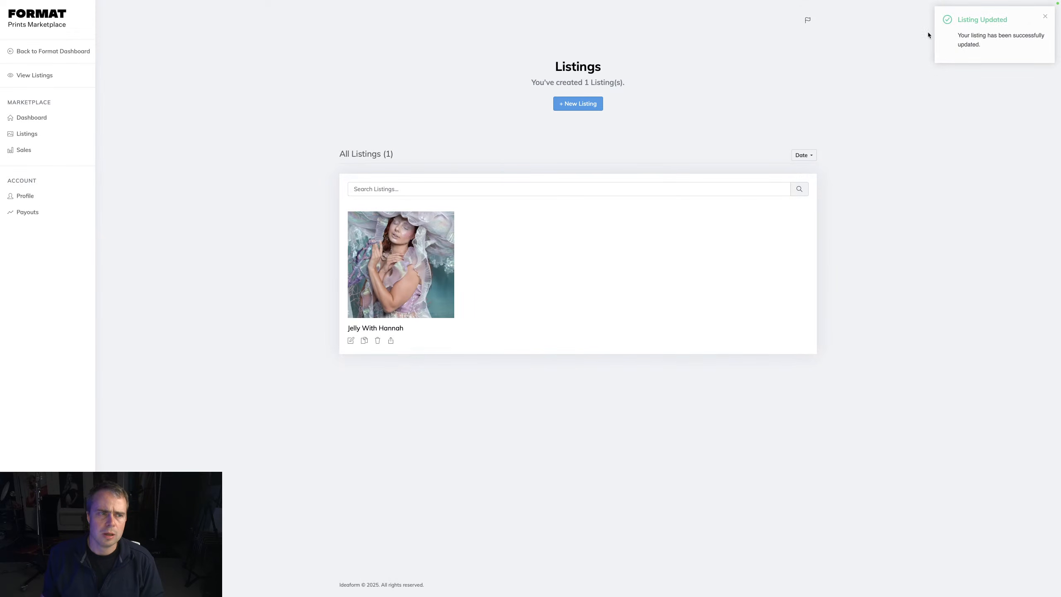
left_click(1046, 17)
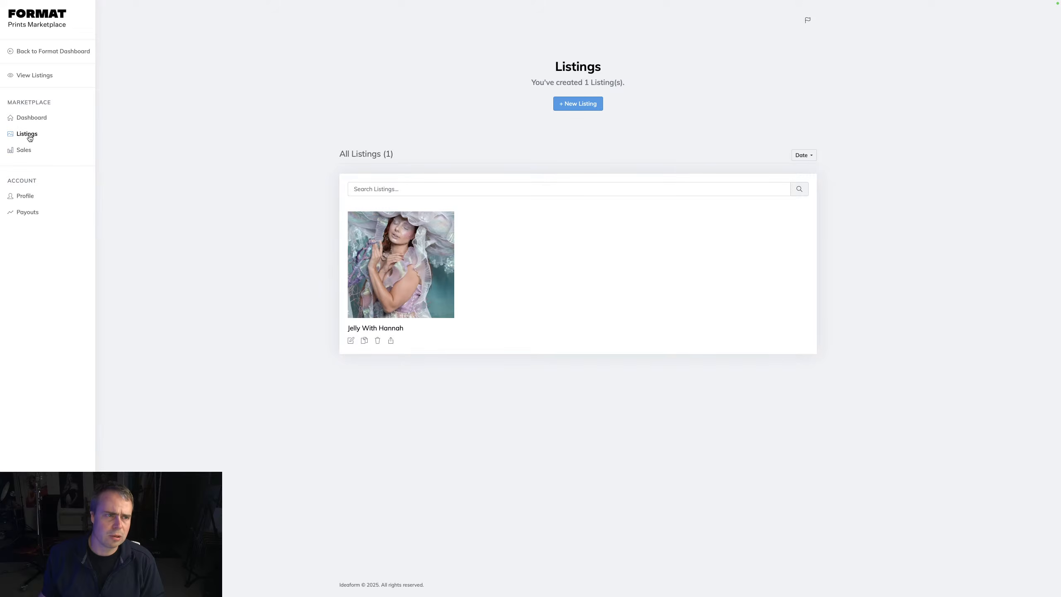
Step: Leave the marketplace for the main site dashboard, and view the portfolio's Pages
left_click(21, 150)
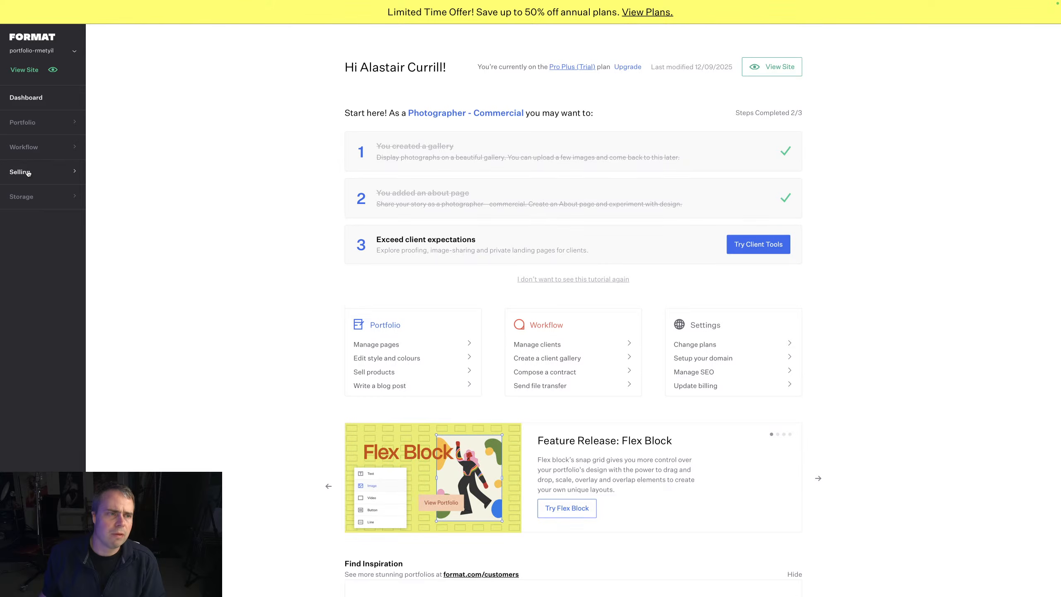
left_click(42, 118)
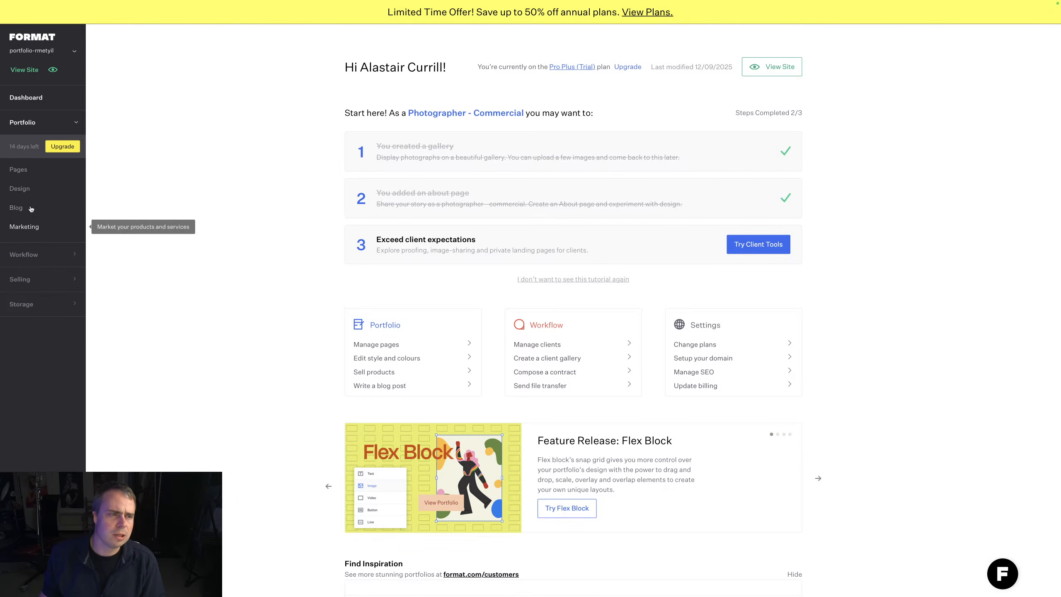
left_click(18, 169)
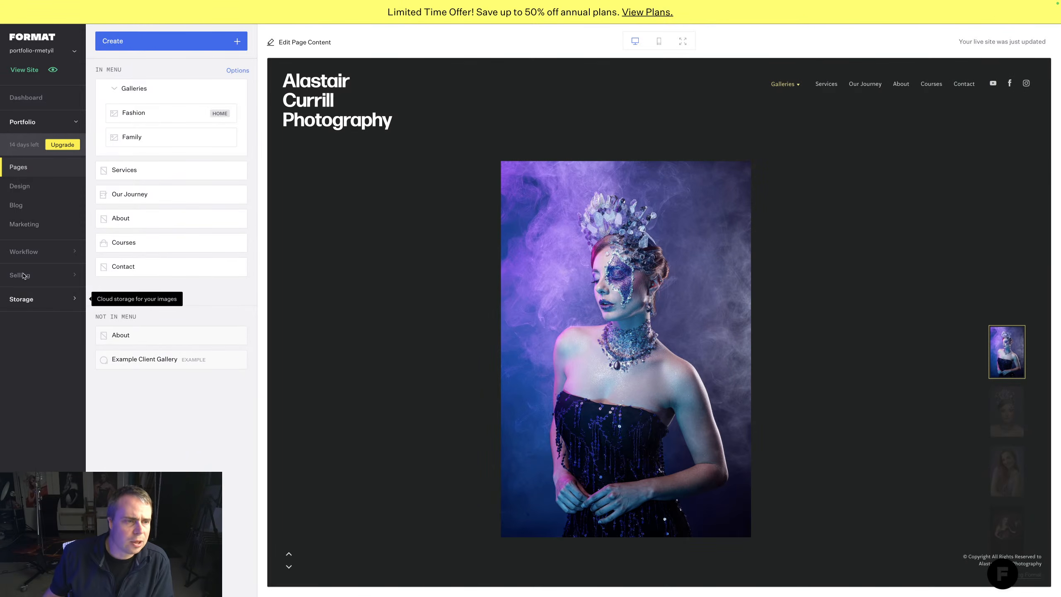
Step: Return to the Prints Marketplace, view the public listings page, and open the new jellyfish print's product page
left_click(21, 299)
left_click(33, 177)
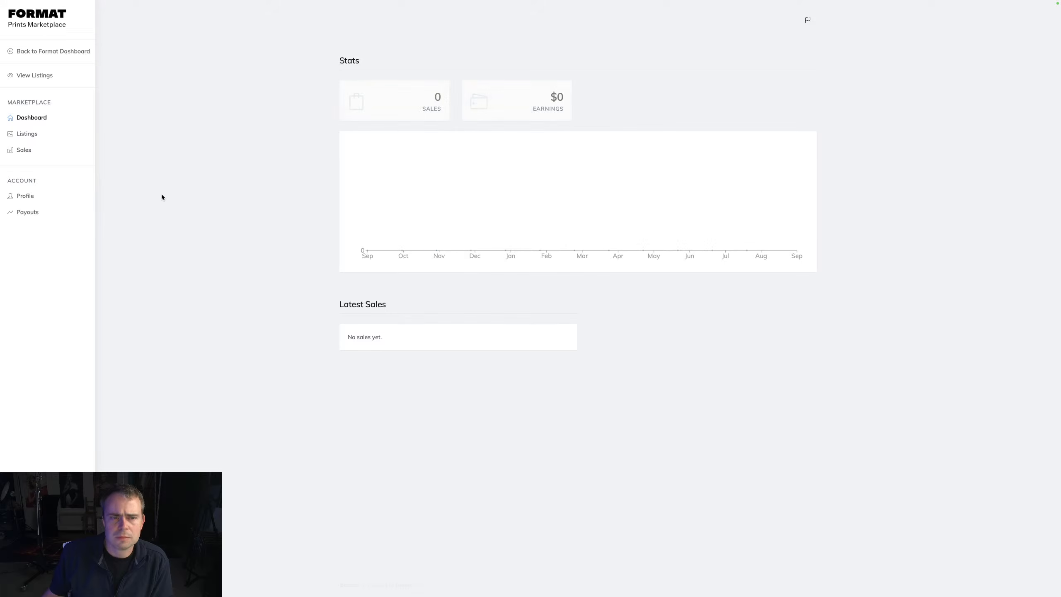
left_click(36, 77)
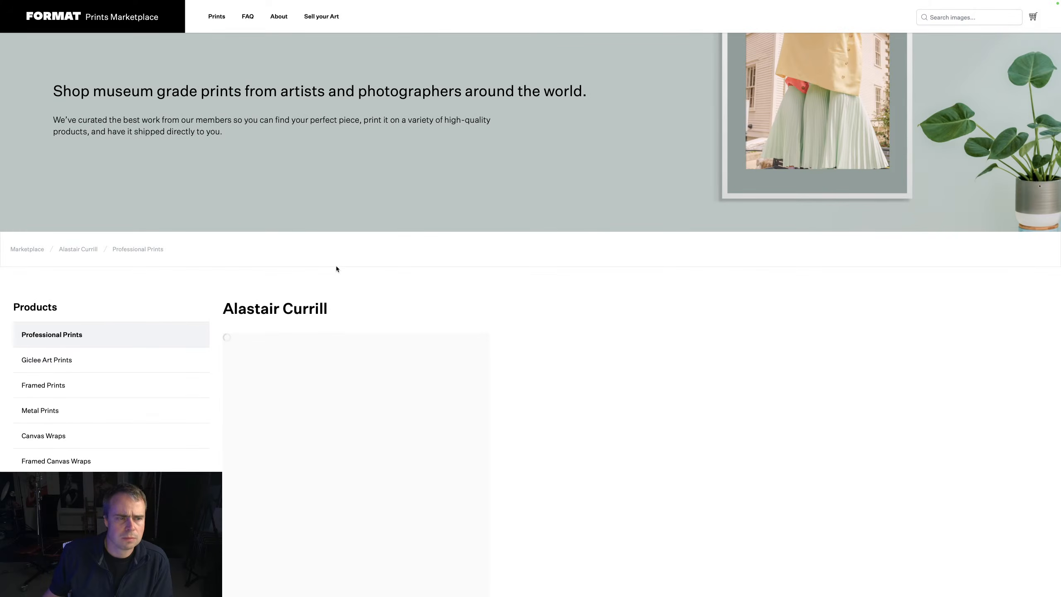
scroll(336, 263, "down", 3)
scroll(337, 269, "down", 3)
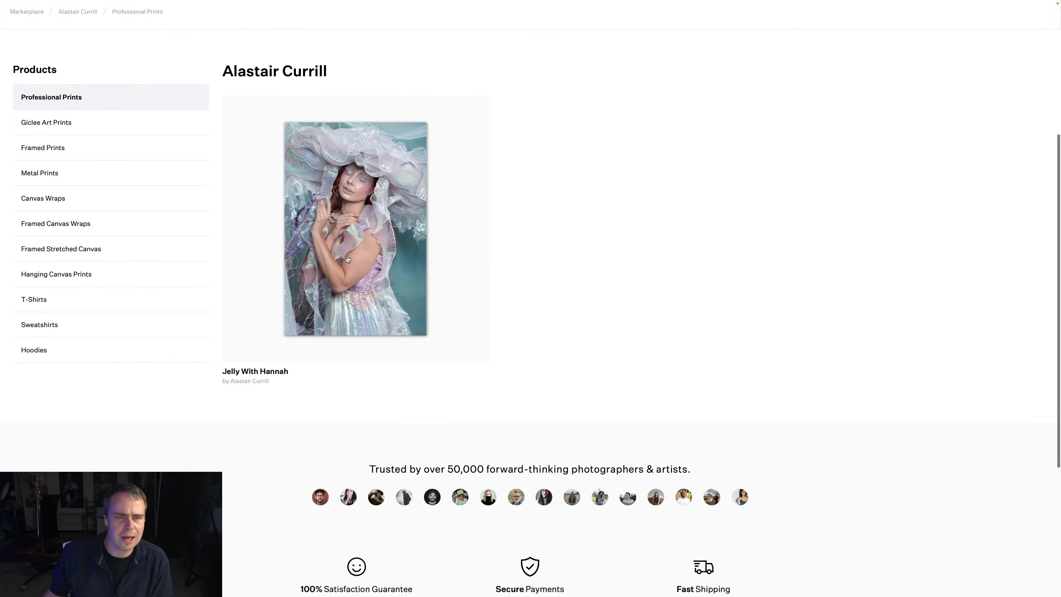
left_click(434, 213)
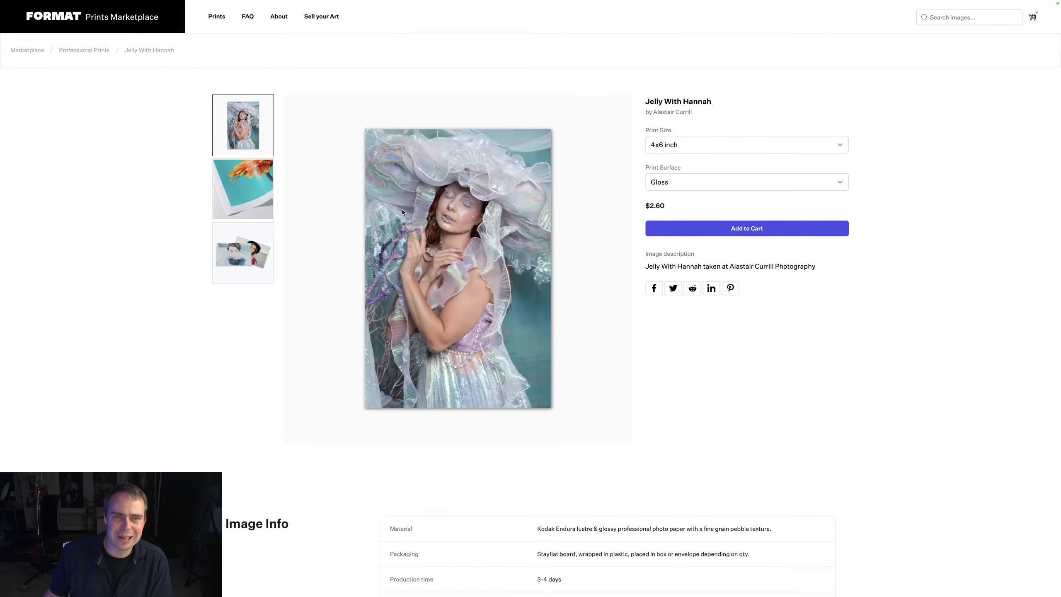
Step: Choose the Lustre surface and 16x24 inch size for the print, and look through its other preview images
left_click(715, 181)
left_click(715, 188)
left_click(720, 152)
left_click(721, 173)
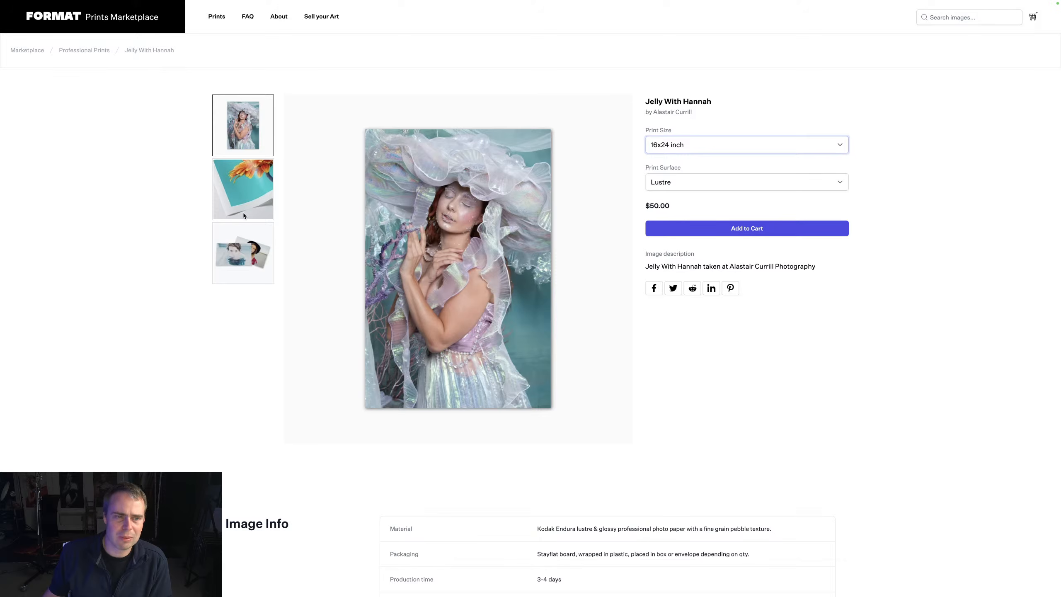
left_click(242, 197)
left_click(237, 262)
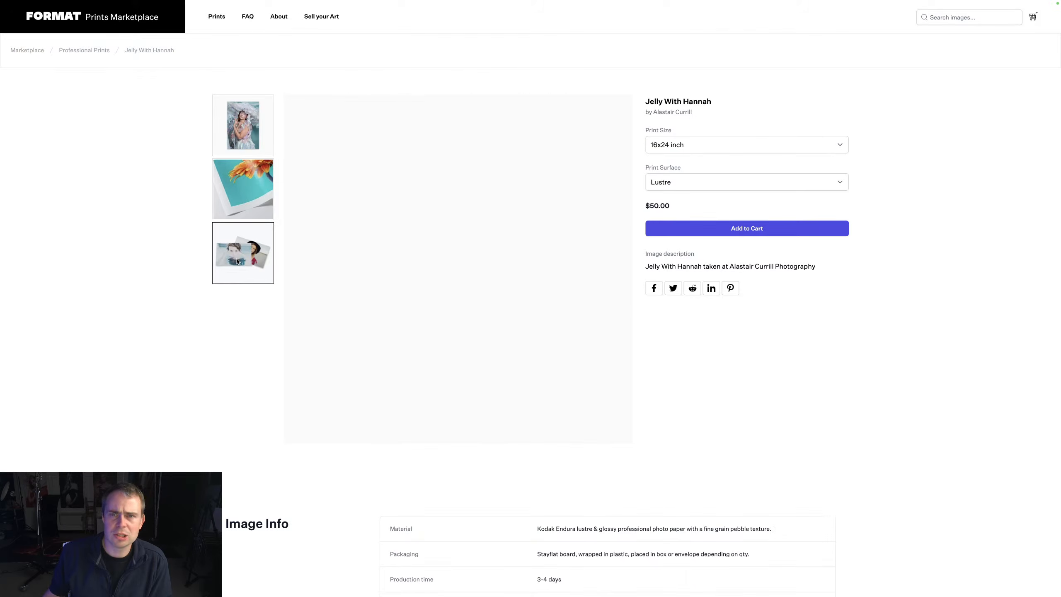
Step: Check the available print sizes for the jellyfish print, keeping 16x24 inch, and return to its main preview image
scroll(275, 246, "down", 8)
scroll(275, 246, "up", 7)
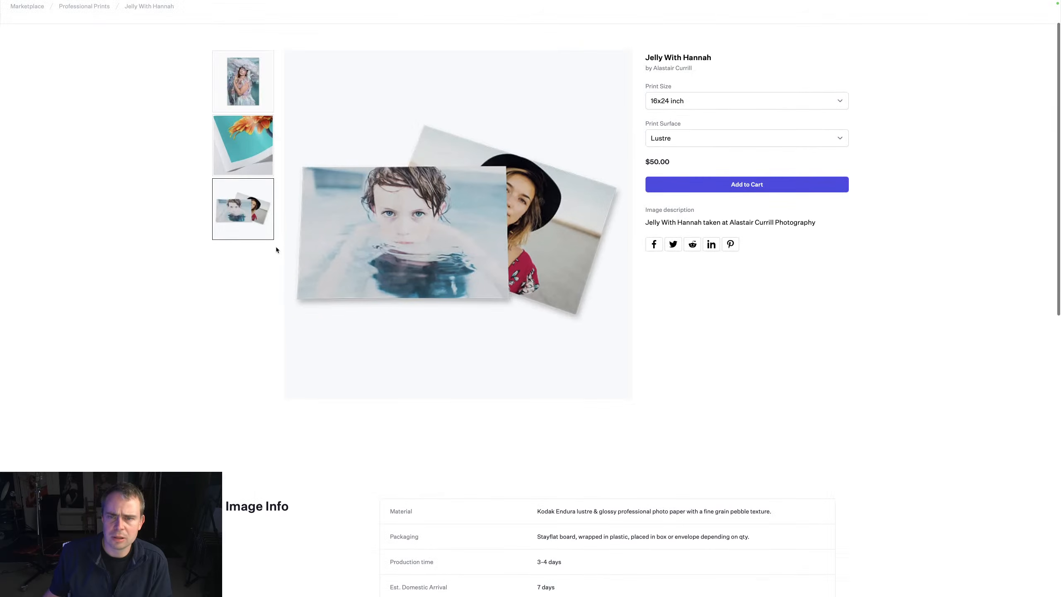
left_click(711, 101)
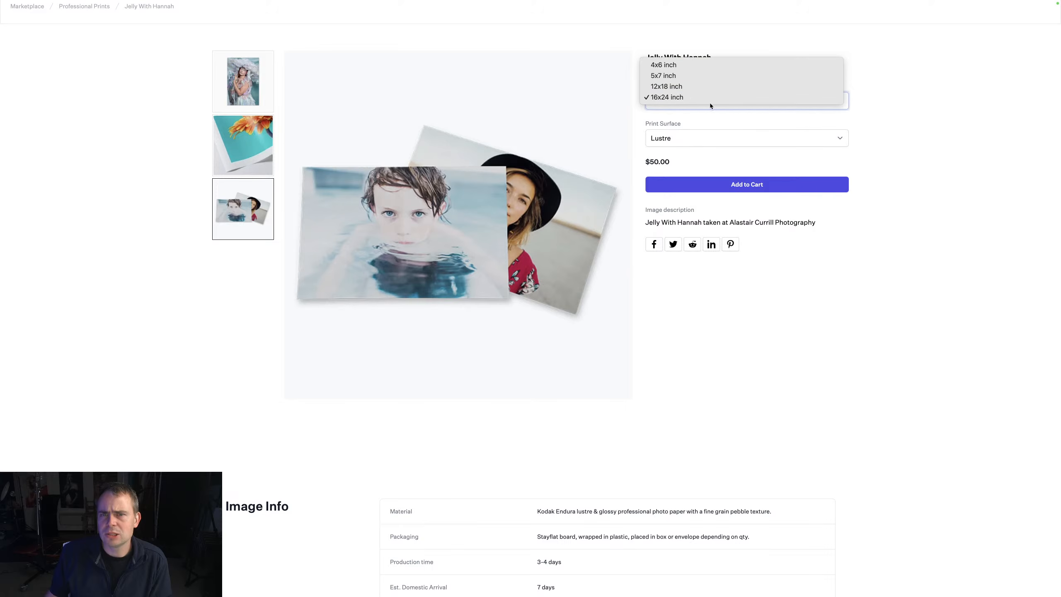
left_click(710, 103)
left_click(713, 96)
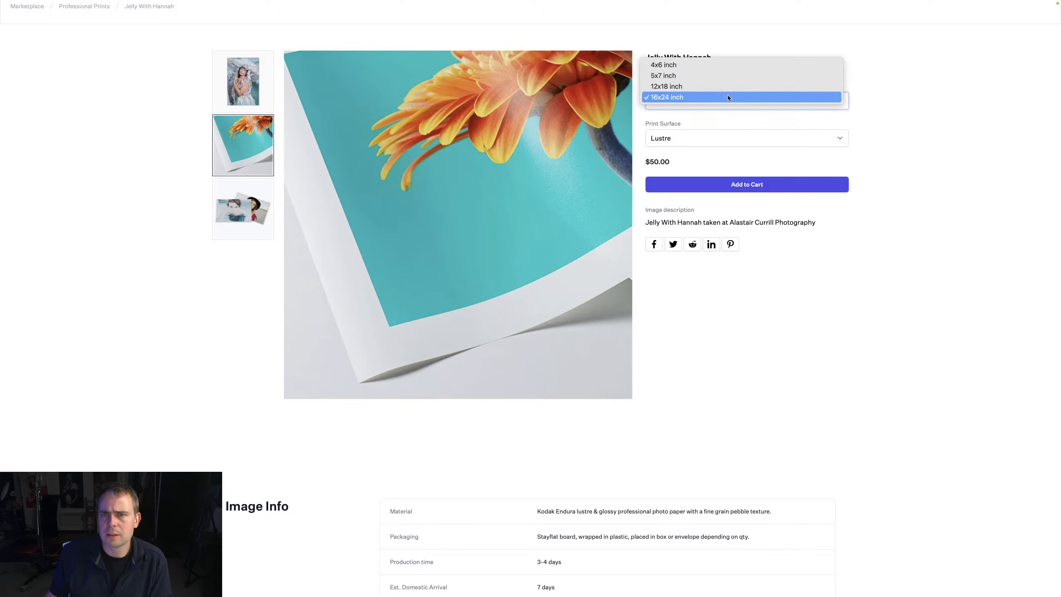
left_click(718, 101)
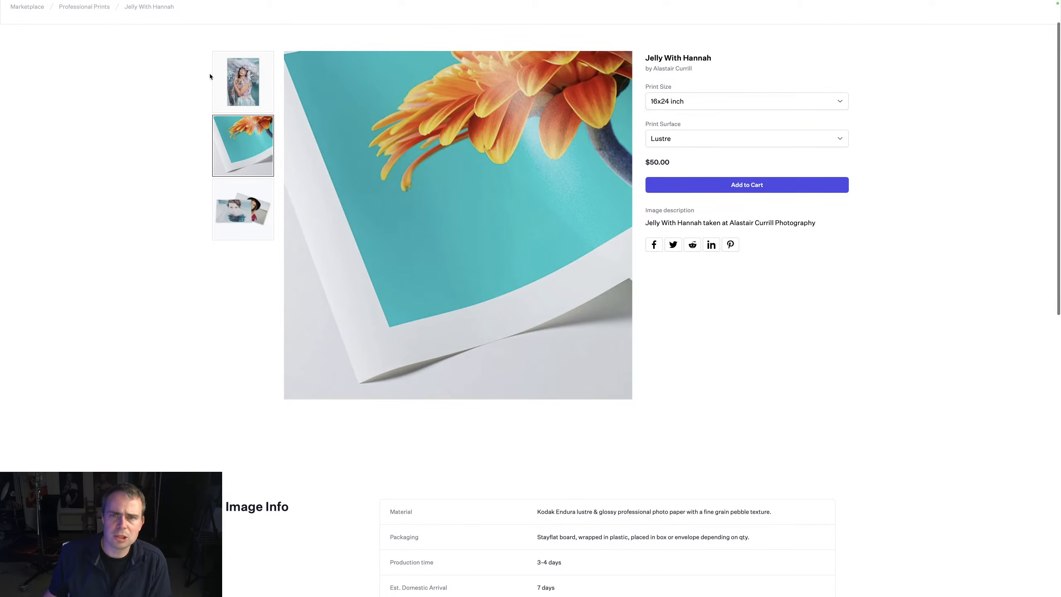
left_click(236, 81)
scroll(690, 99, "up", 2)
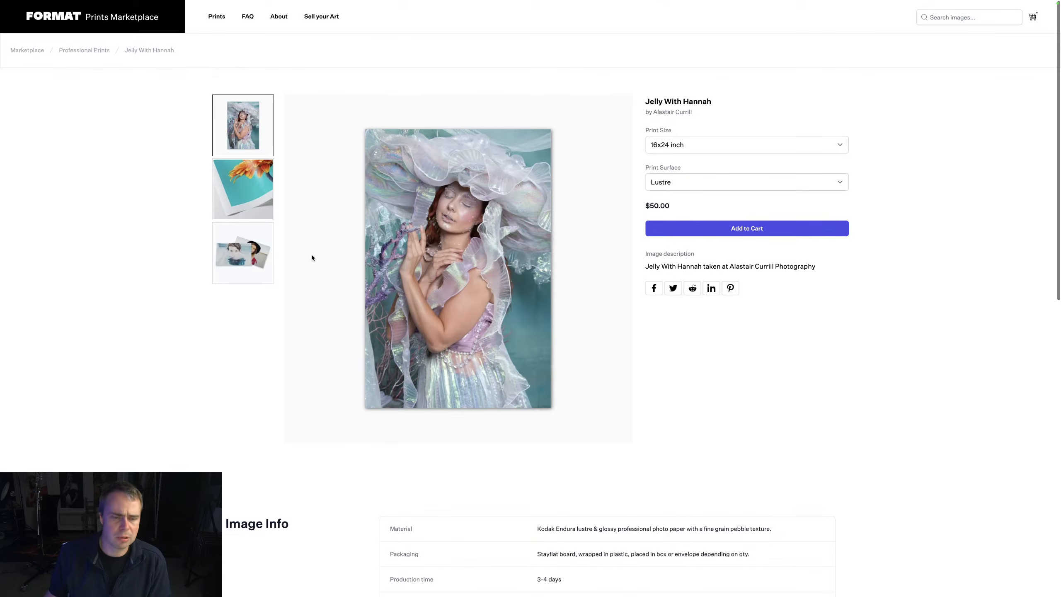
Step: Examine the print's Image Info, and view all Professional Prints listed by the same artist
scroll(314, 255, "down", 10)
scroll(315, 256, "up", 10)
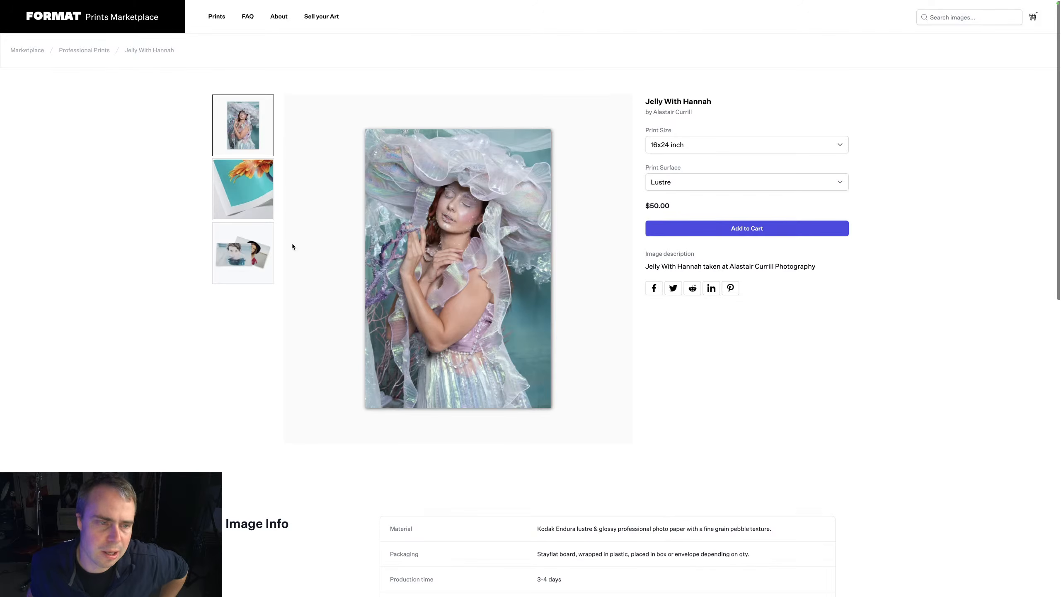
scroll(399, 233, "down", 5)
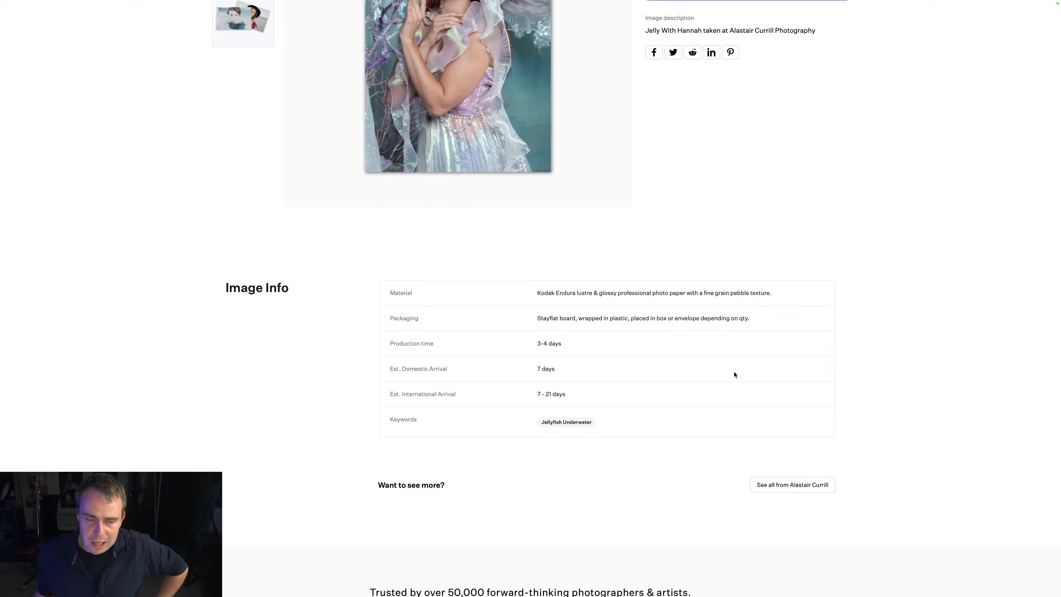
left_click(813, 485)
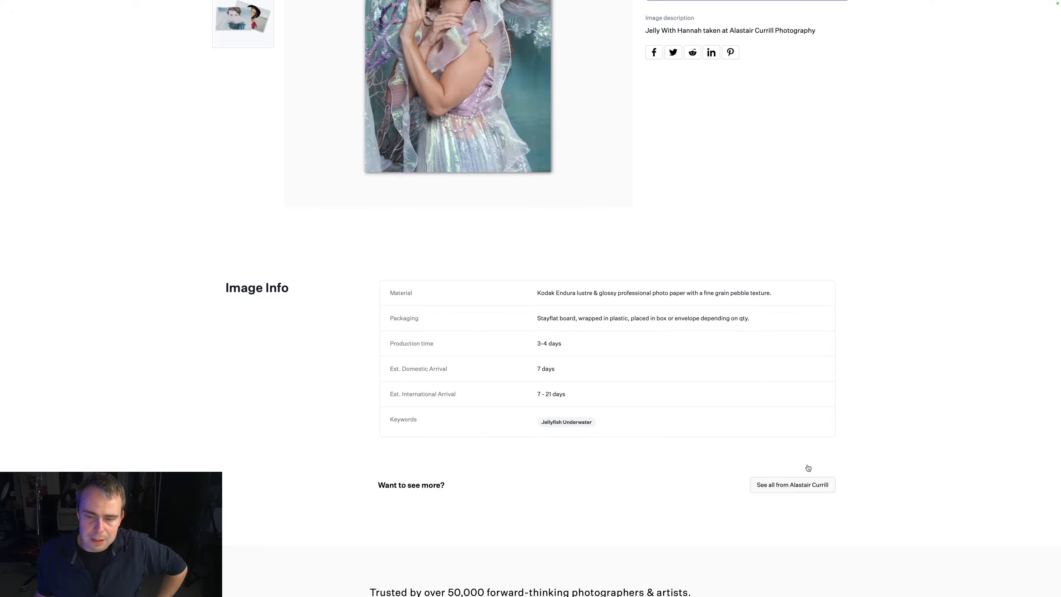
scroll(101, 361, "down", 8)
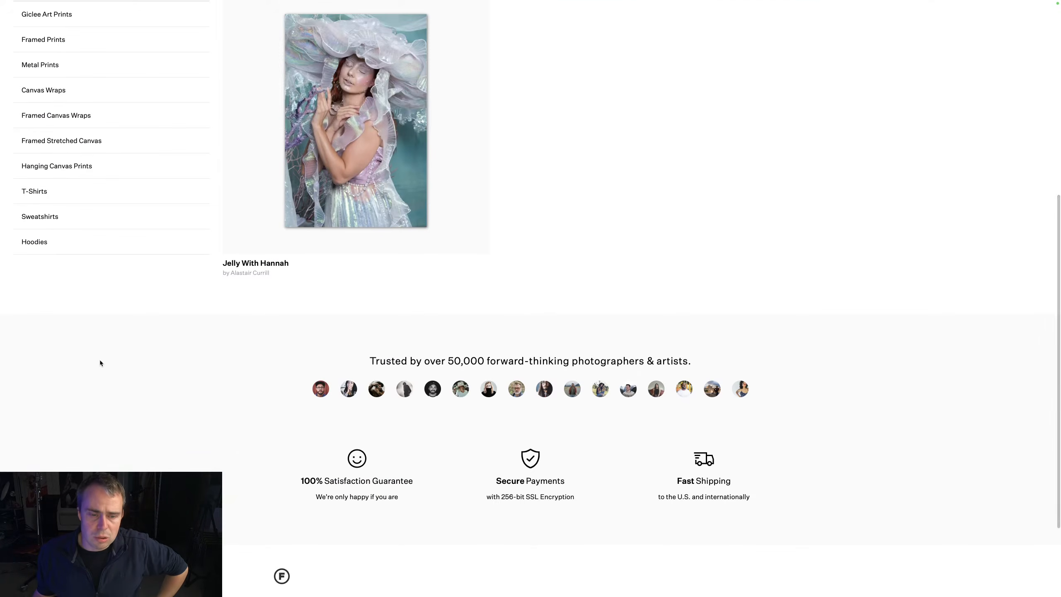
scroll(99, 360, "down", 4)
scroll(99, 360, "up", 15)
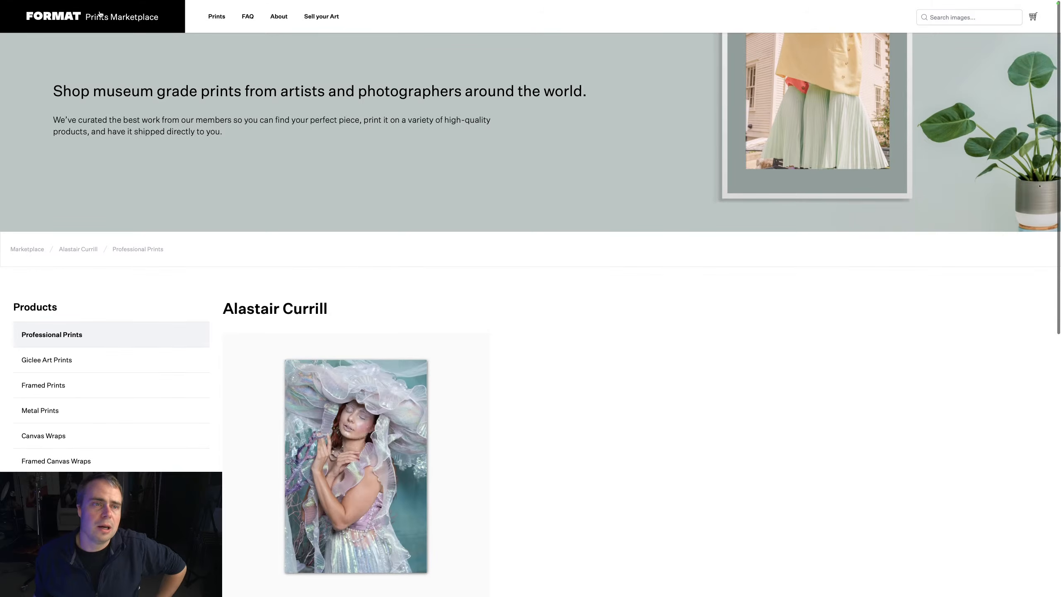
Step: Open the marketplace's general Professional Prints page and look over its product categories and prints
left_click(114, 19)
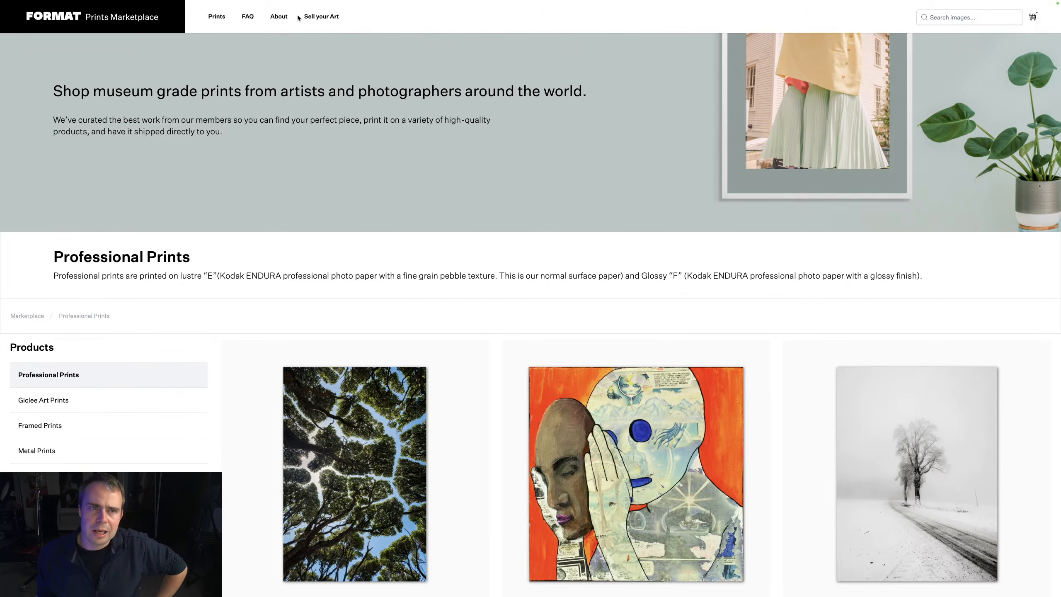
scroll(158, 222, "down", 5)
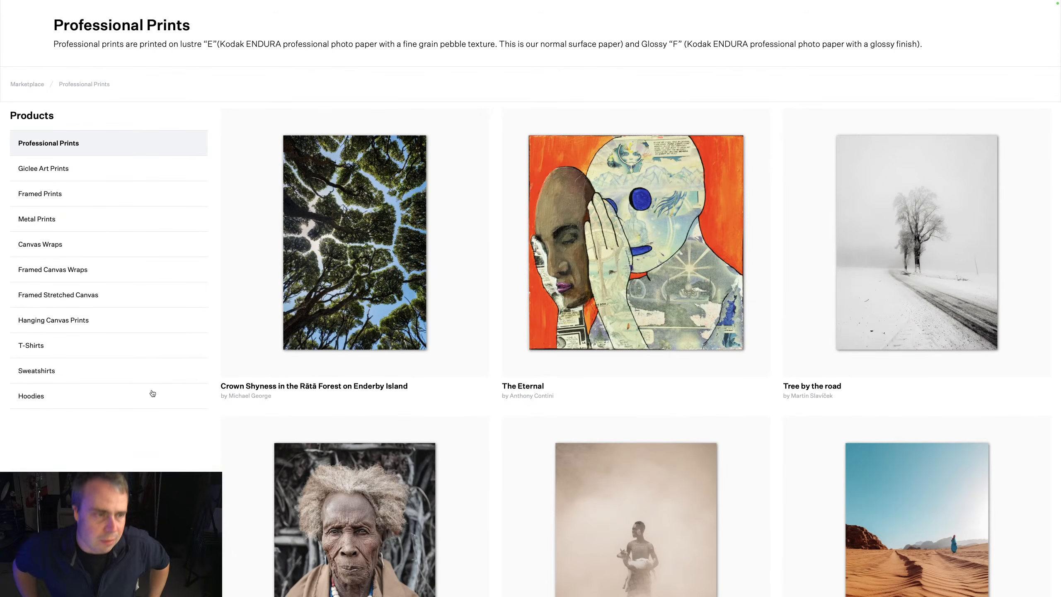
scroll(134, 204, "up", 5)
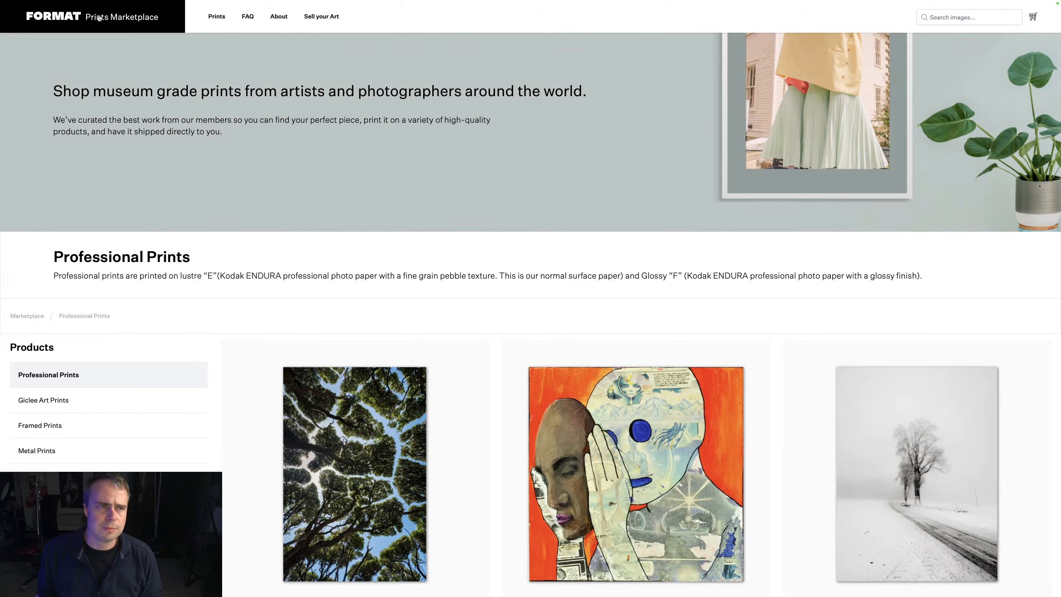
Step: Return to the seller's marketplace dashboard, view the Listings page, and go back to the main Format dashboard
mouse_move(796, 3)
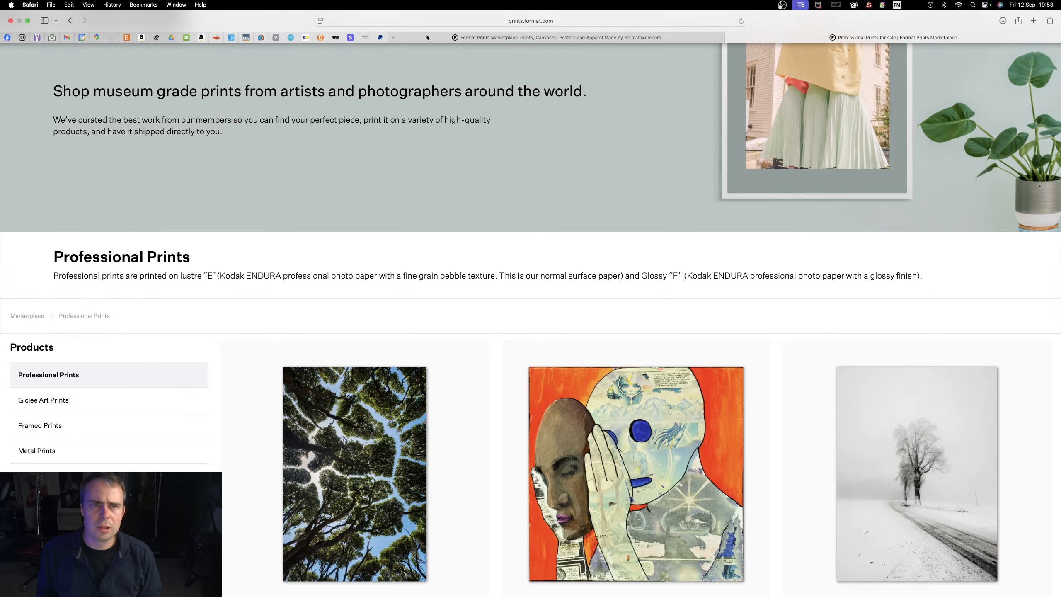
left_click(532, 36)
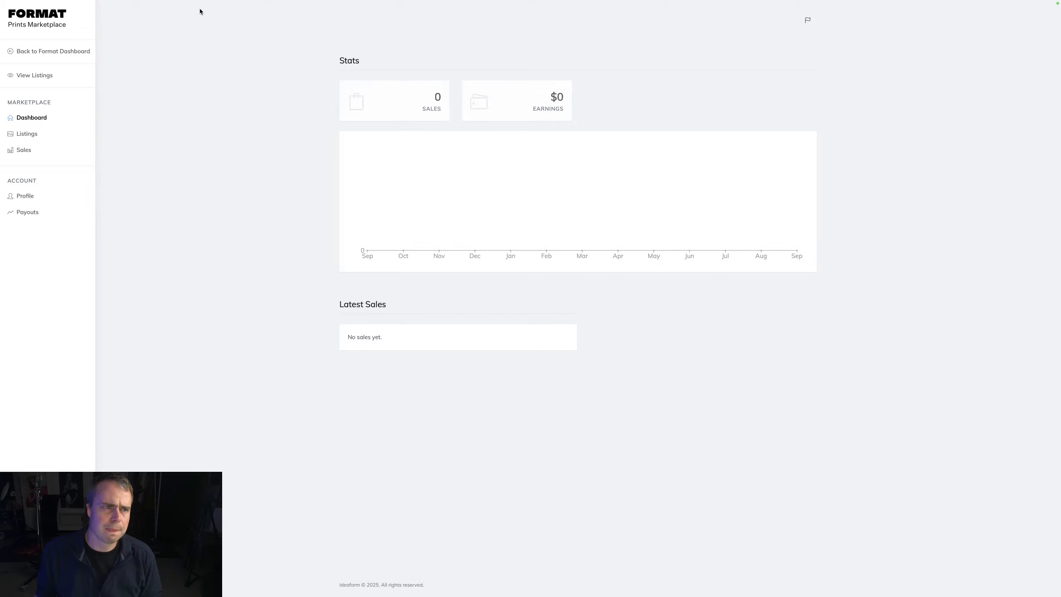
left_click(34, 144)
left_click(32, 135)
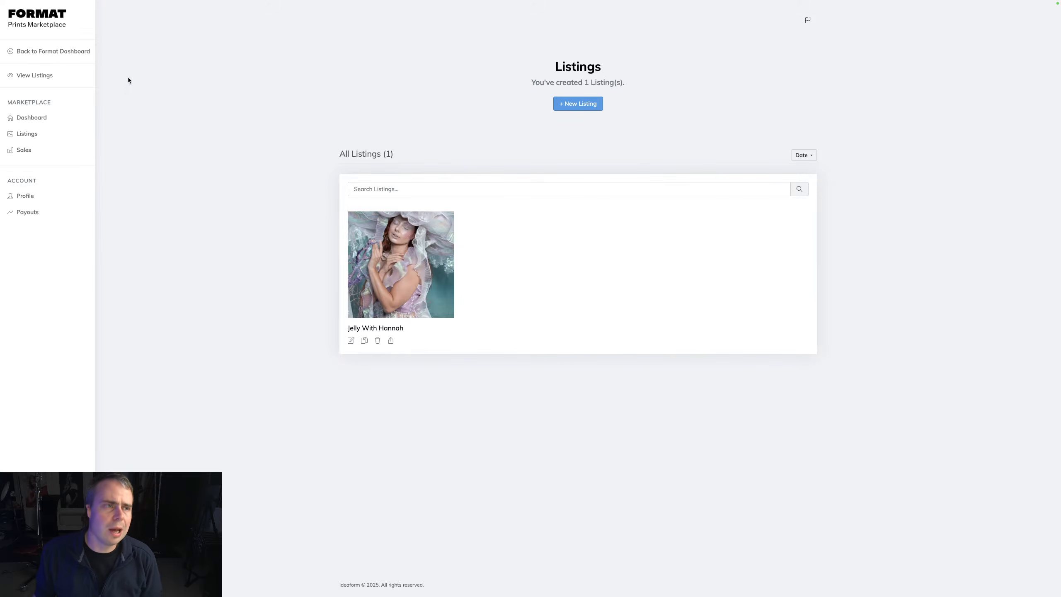
left_click(39, 51)
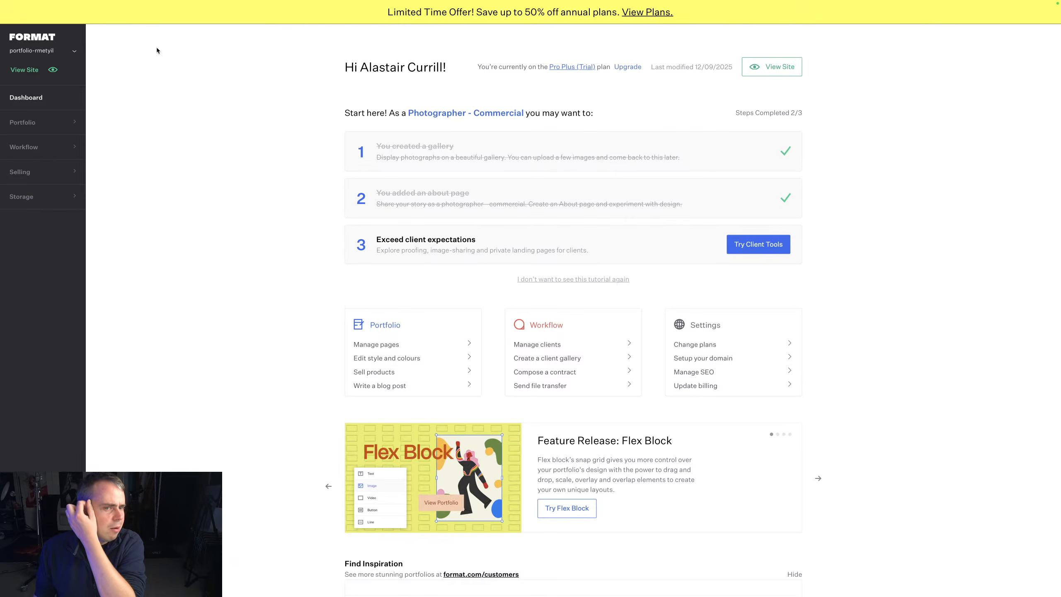
Step: Look over the Workflow client tools and return through the dashboard to the portfolio's Pages
left_click(758, 245)
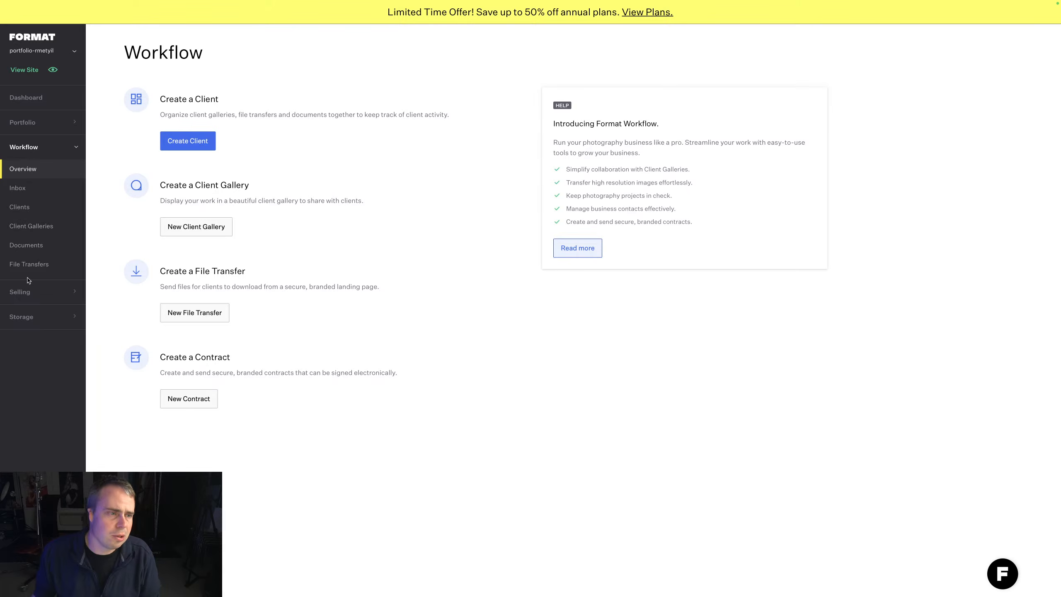
left_click(28, 121)
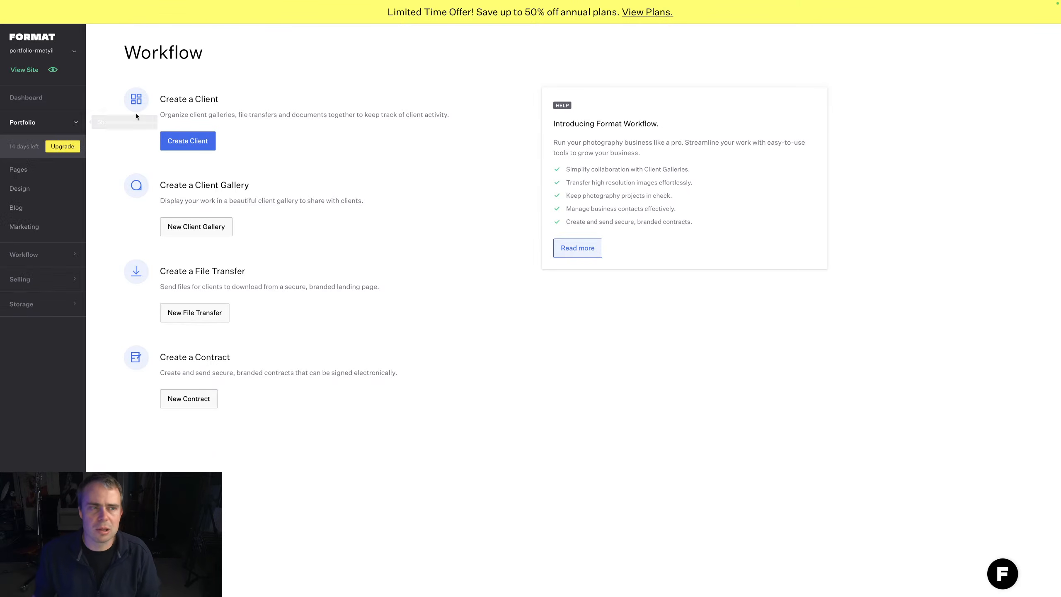
left_click(31, 107)
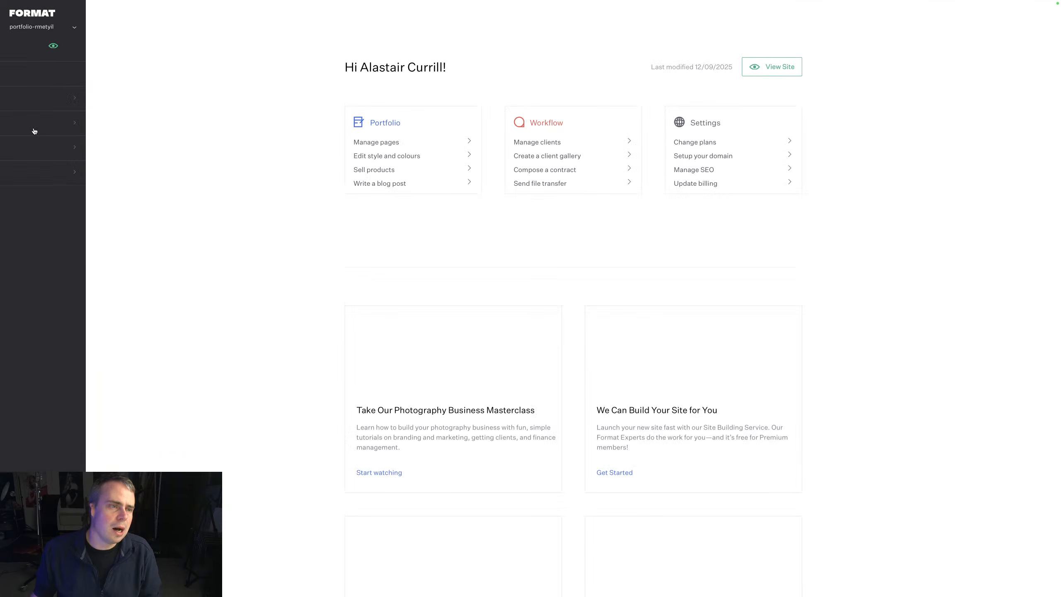
left_click(26, 123)
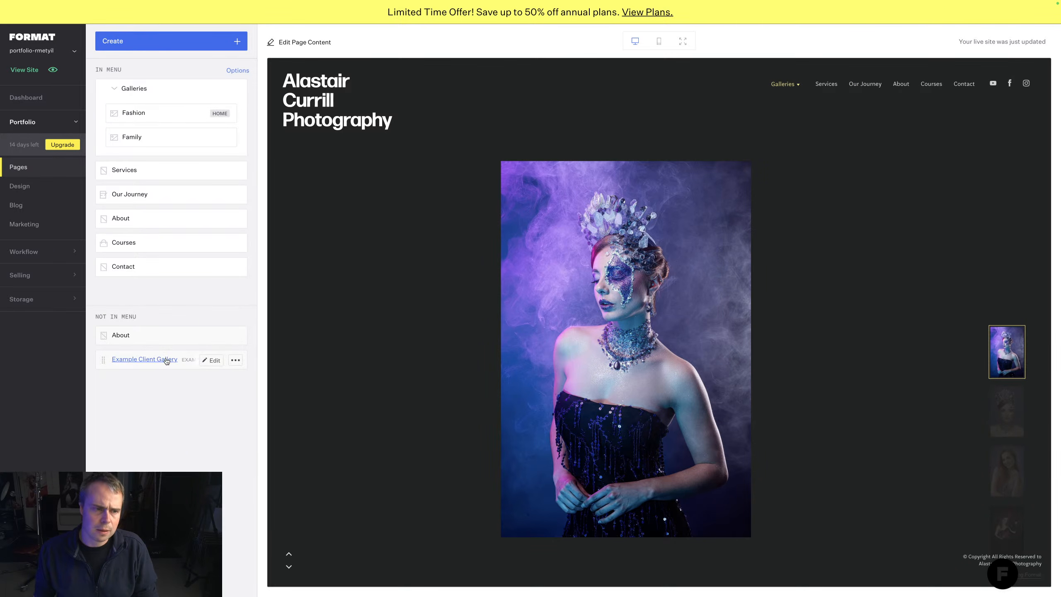
Step: Create a new store product named Shop from the portfolio's Pages
left_click(234, 42)
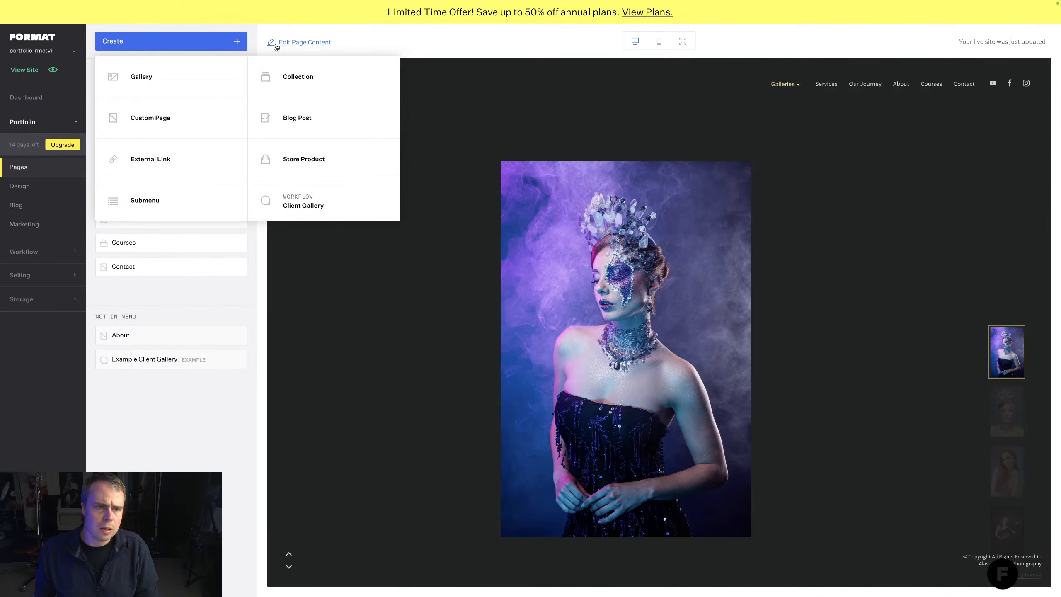
left_click(313, 158)
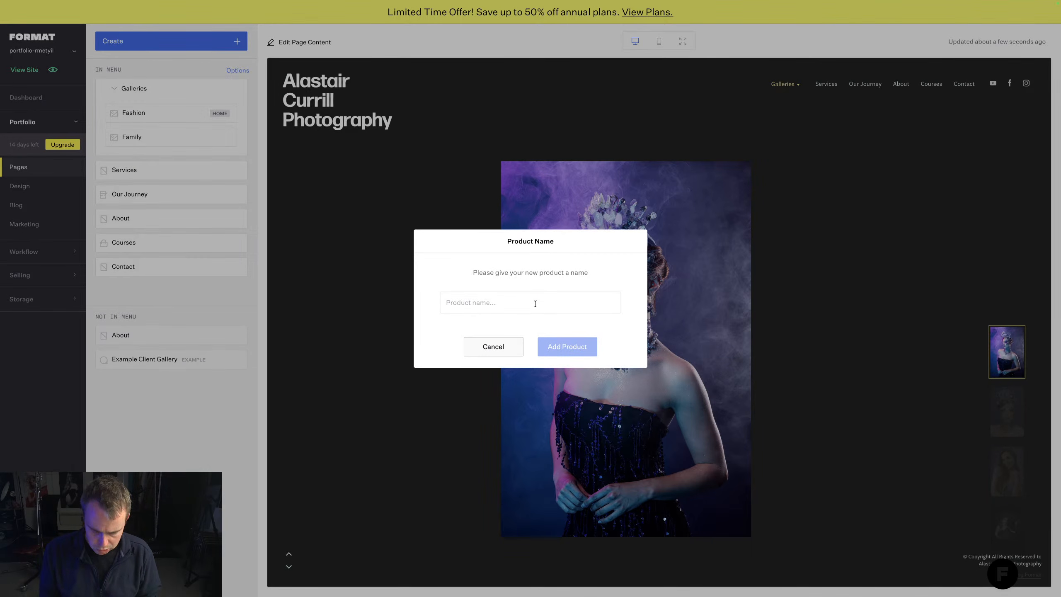
type("Shop")
key("Return")
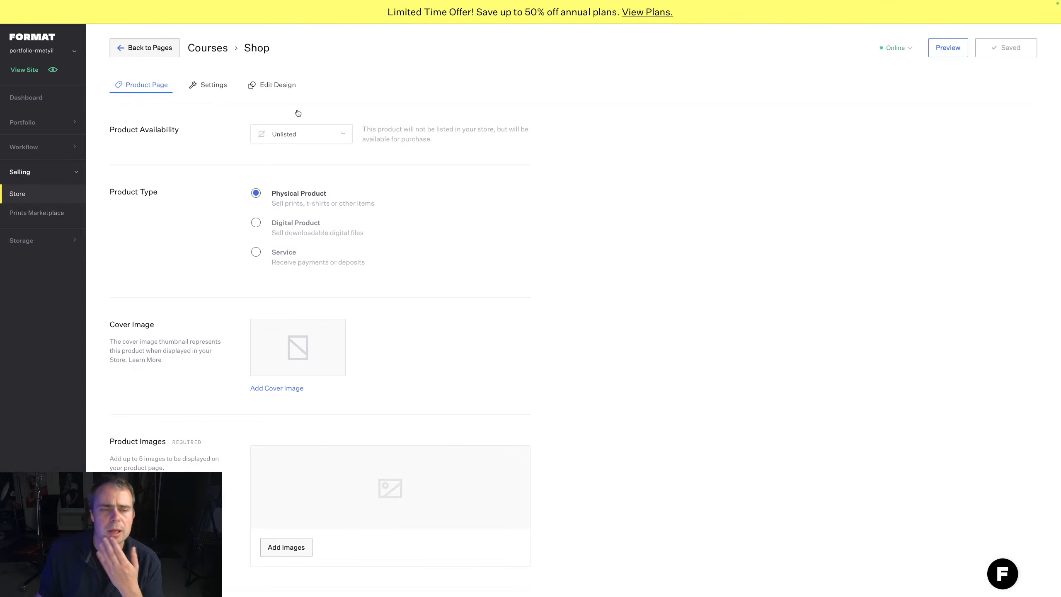
left_click(209, 43)
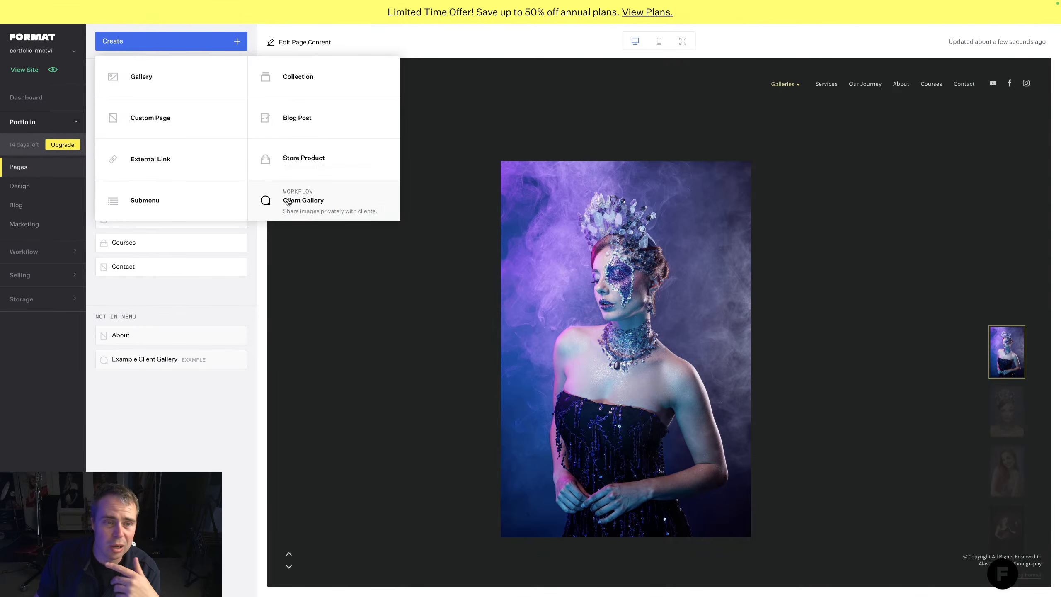
left_click(309, 173)
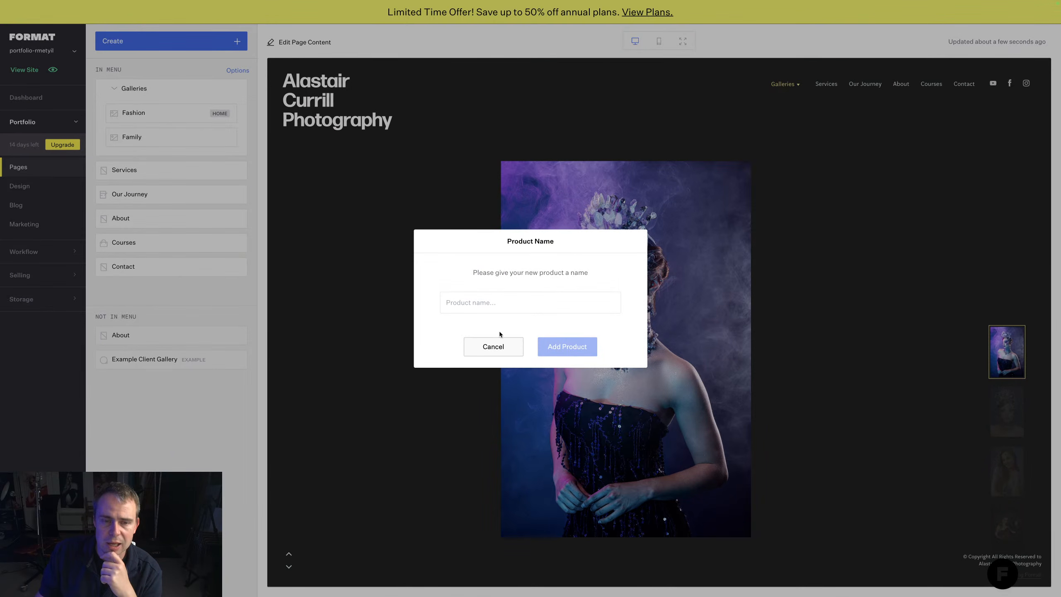
left_click(497, 350)
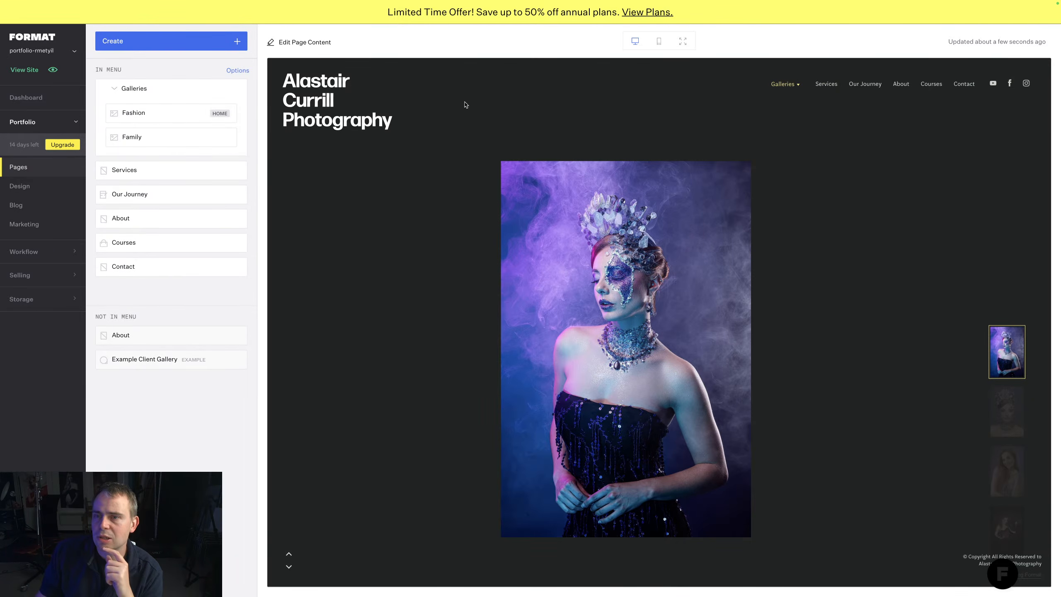
Step: Look through the Services page in the site preview and open its content for editing
scroll(613, 309, "down", 5)
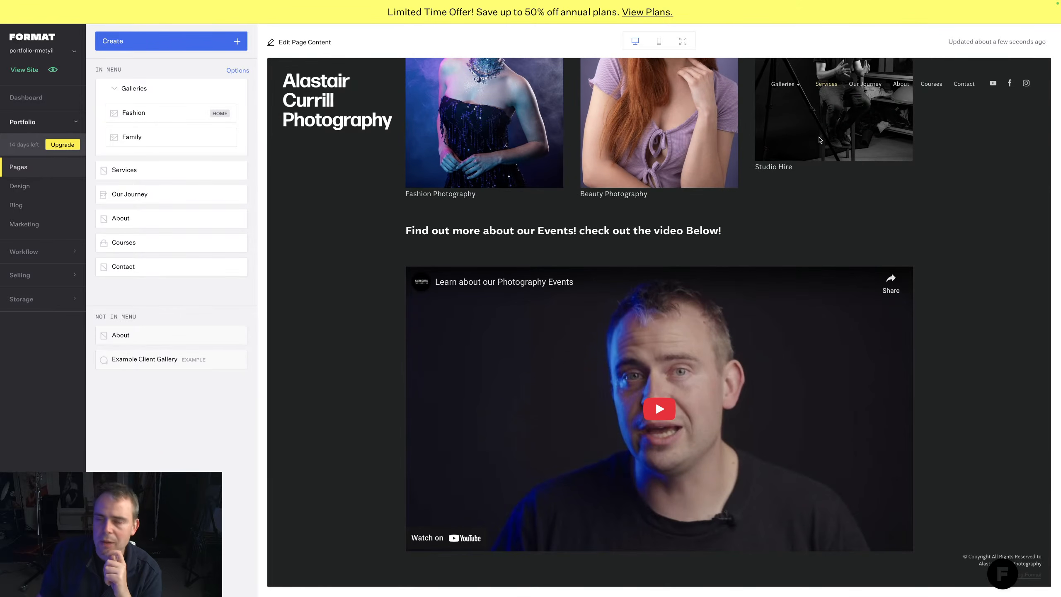
scroll(820, 137, "up", 5)
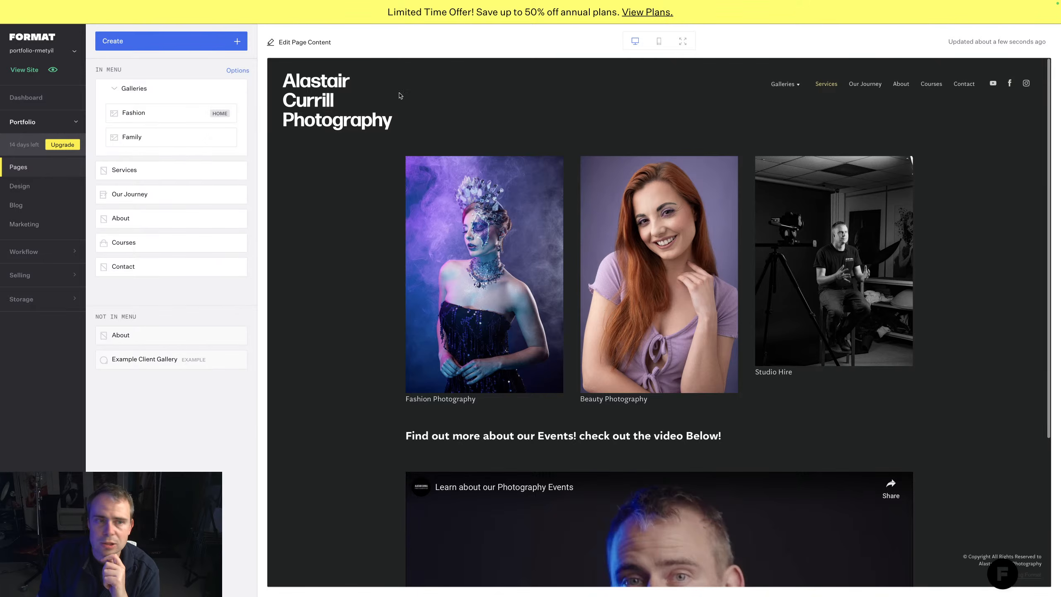
left_click(441, 145)
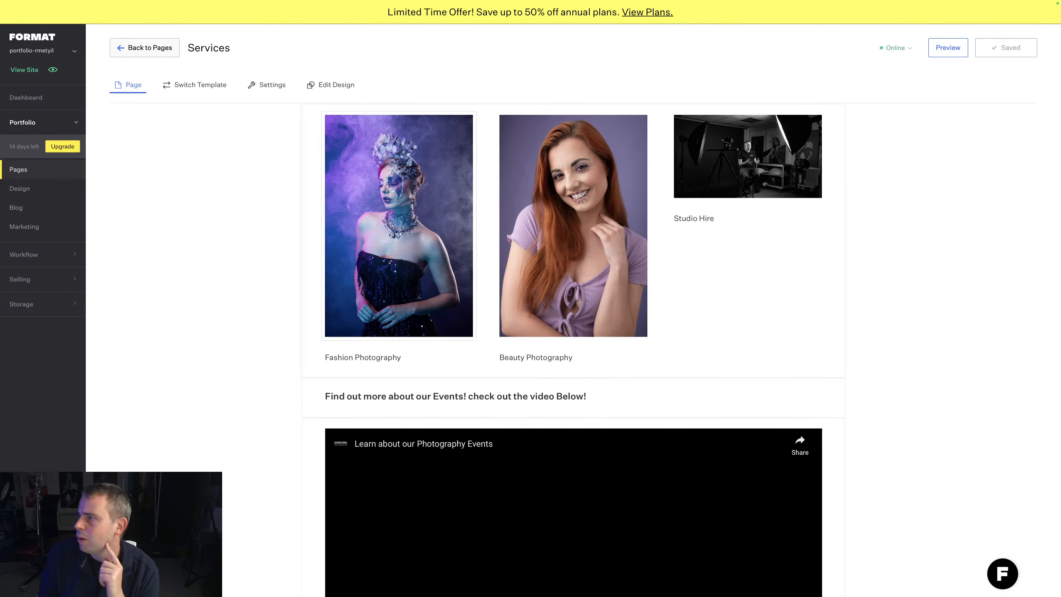
Step: Replace the Fashion Photography caption on the Services page with "Website building tutorial training"
scroll(497, 295, "down", 2)
left_click(401, 284)
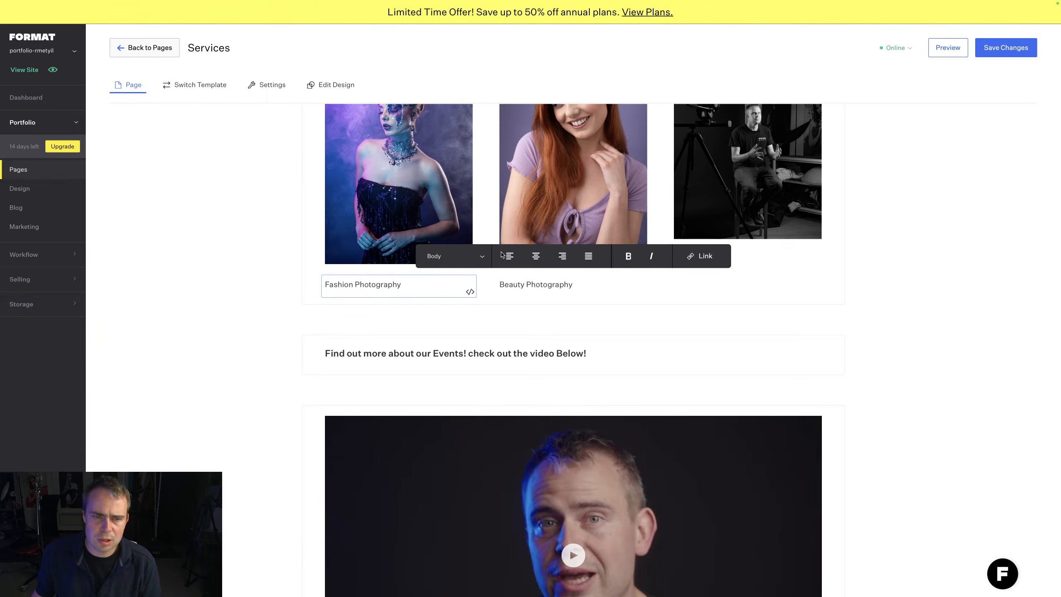
left_click_drag(435, 284, 302, 257)
type("We")
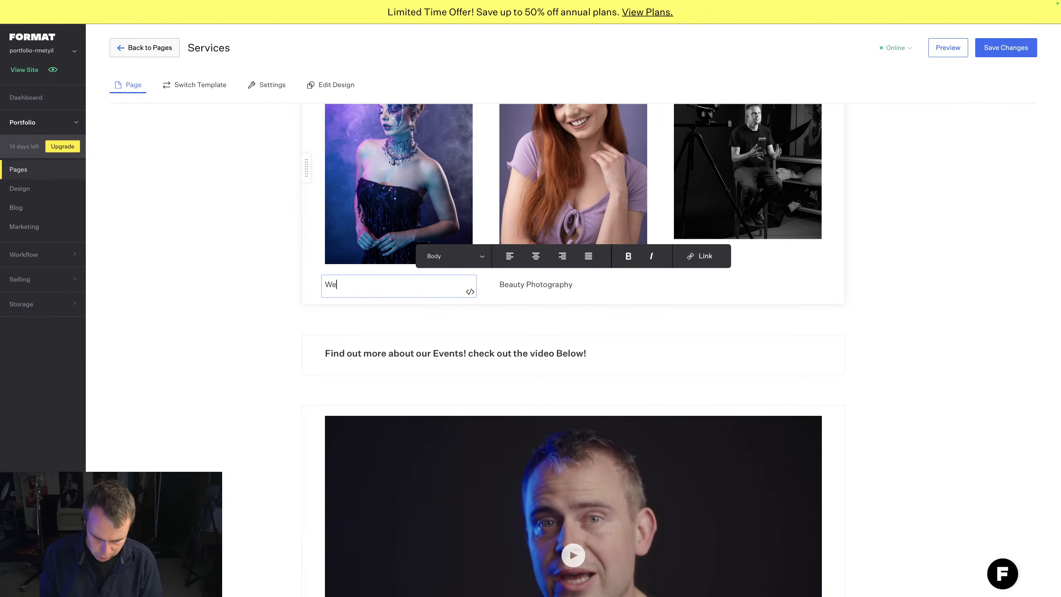
type("biste ")
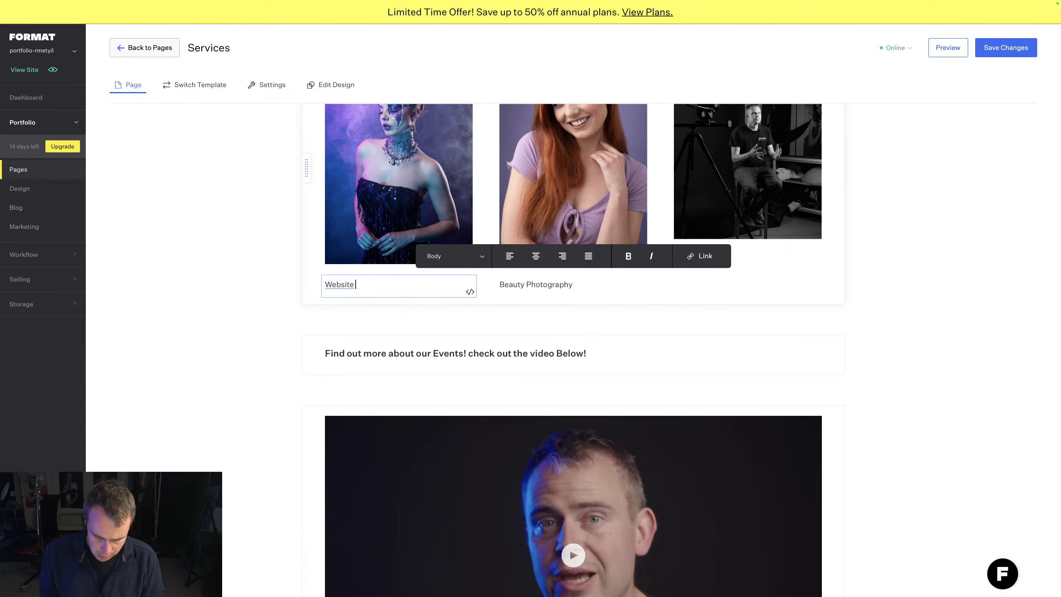
type("Design vu")
key("BackSpace")
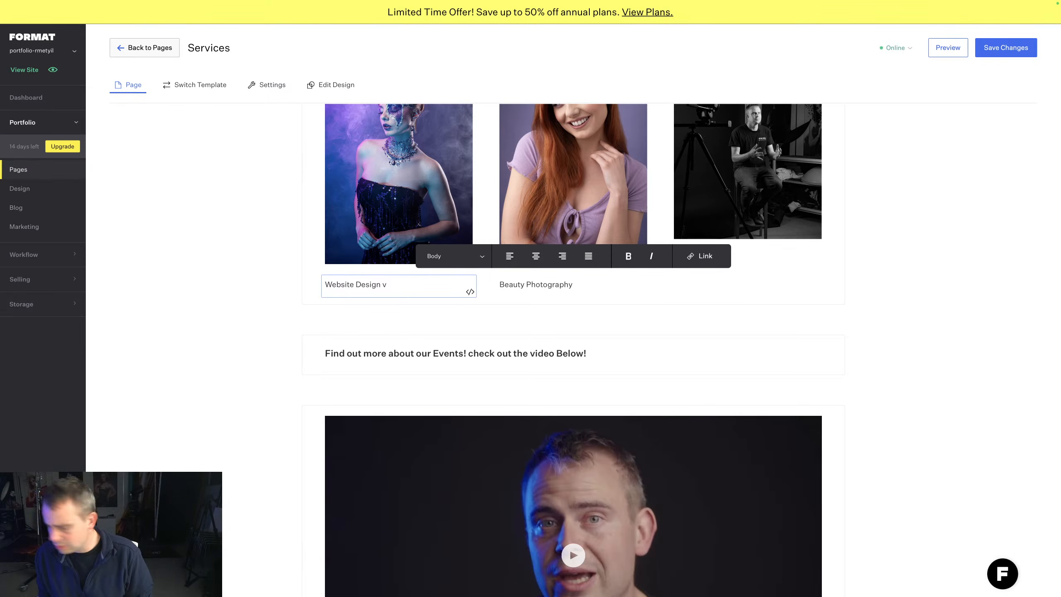
key("ctrl+a")
type("Website building tutorial training")
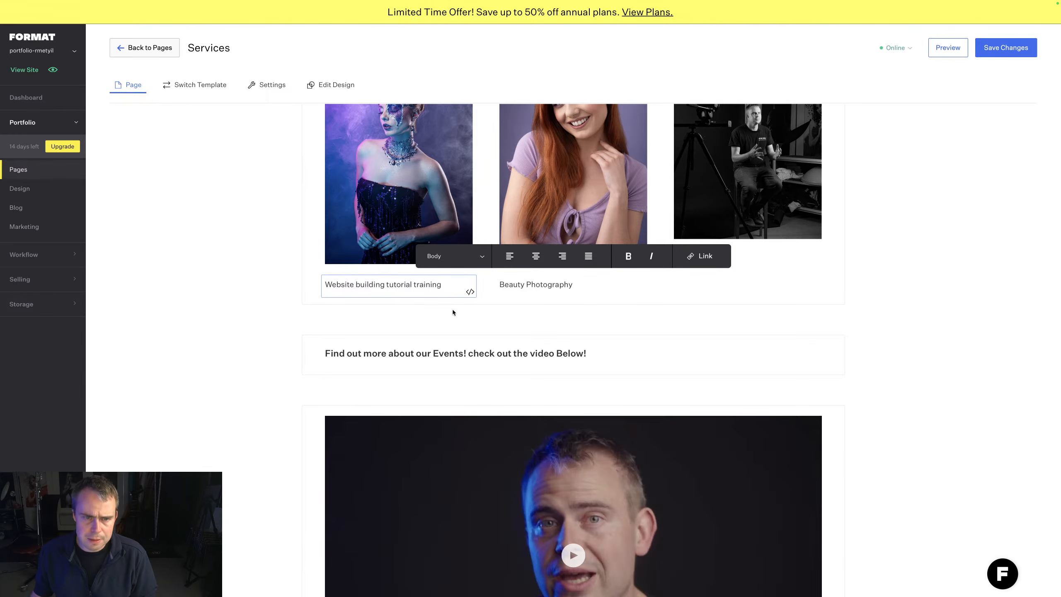
Step: Add the Website Design Workshop description below the "Website building tutorial training" caption on the Services page
key("Return")
type("Learn how to build a professional photography website from the ground up in our Website Design Workshop. Using Format, we’ll guide you step by step through creating a stunning, functional site that showcases your portfolio, sells your work, and attracts new clients. Perfect for photographers who want a polished online presence without the tech")
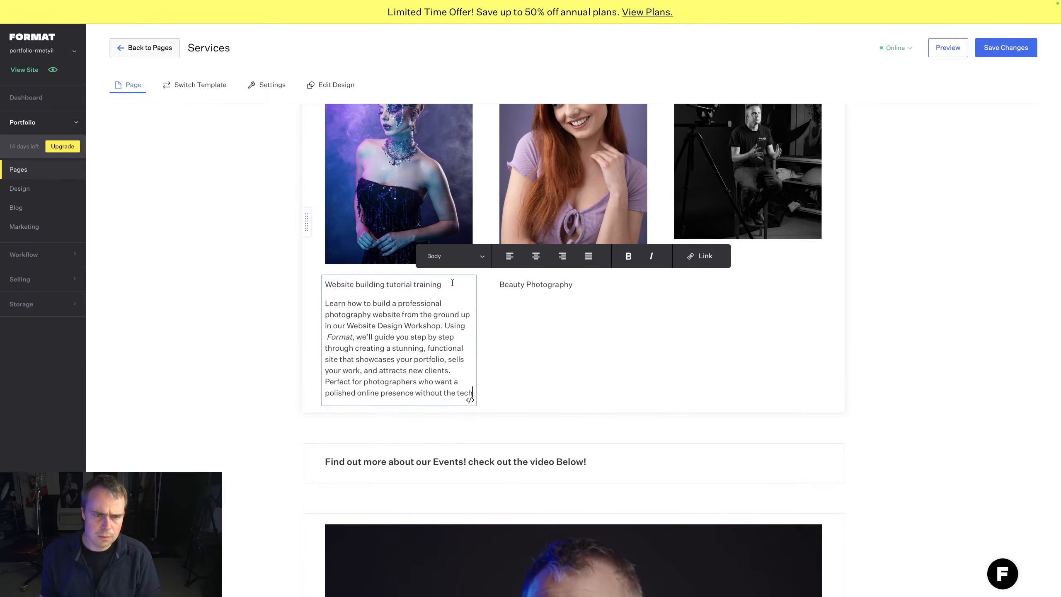
key("Return")
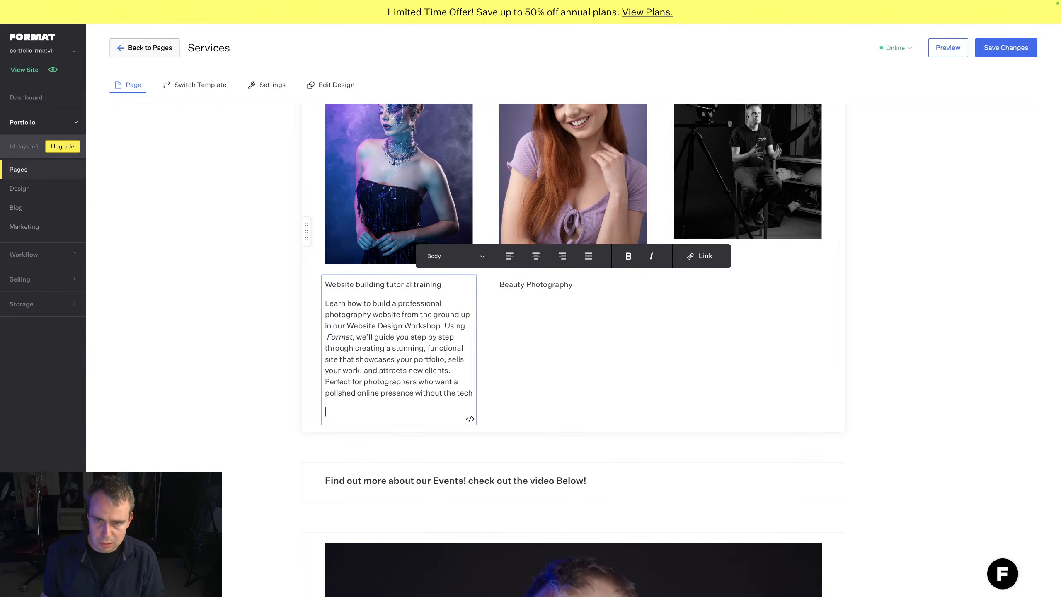
Step: Format the "Website building tutorial training" caption in the Heading text style
left_click(453, 261)
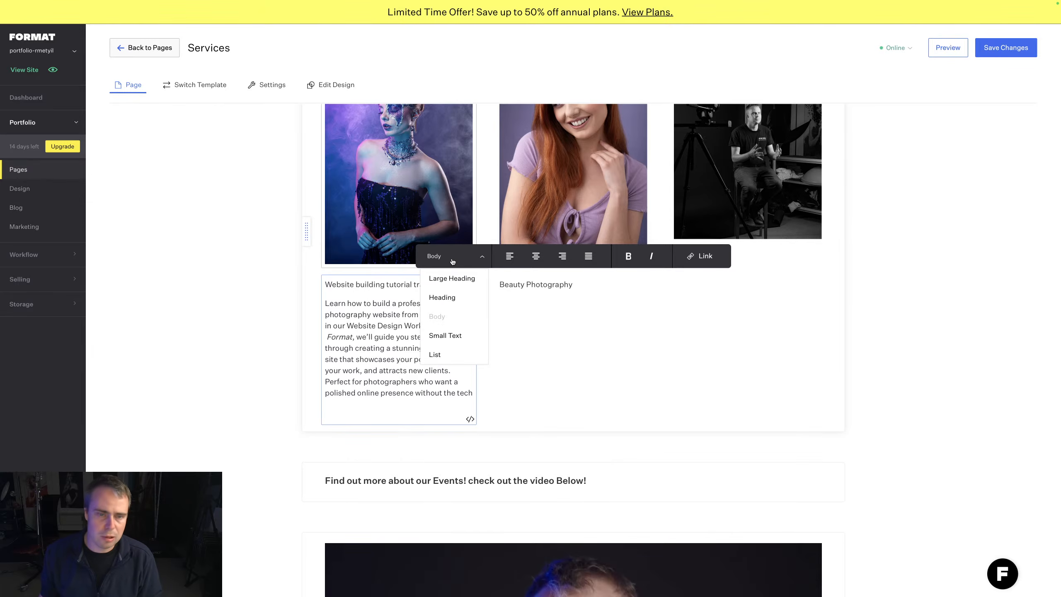
left_click(445, 298)
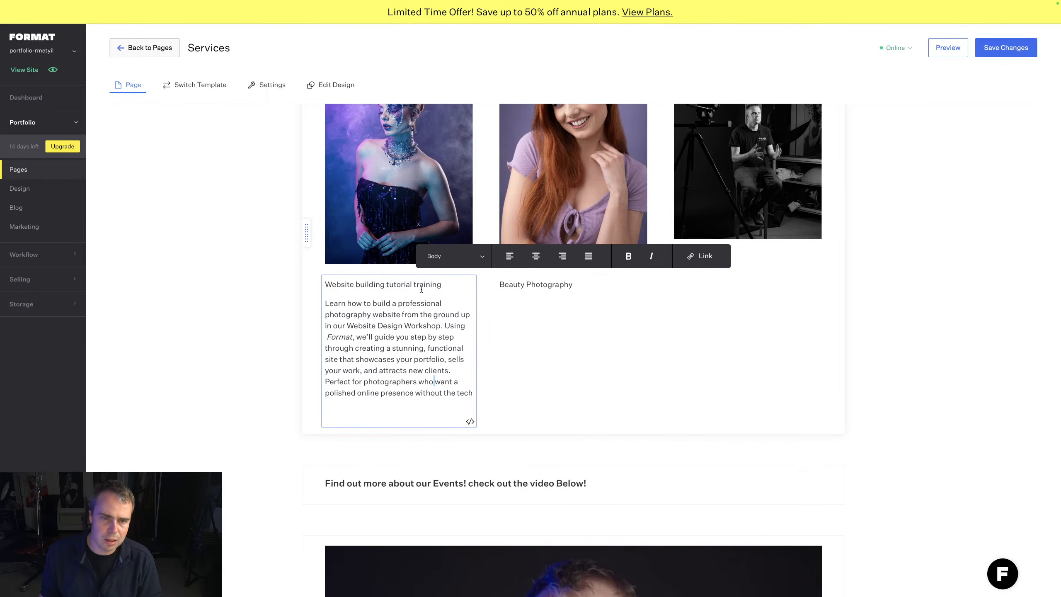
left_click_drag(442, 285, 324, 285)
left_click(443, 256)
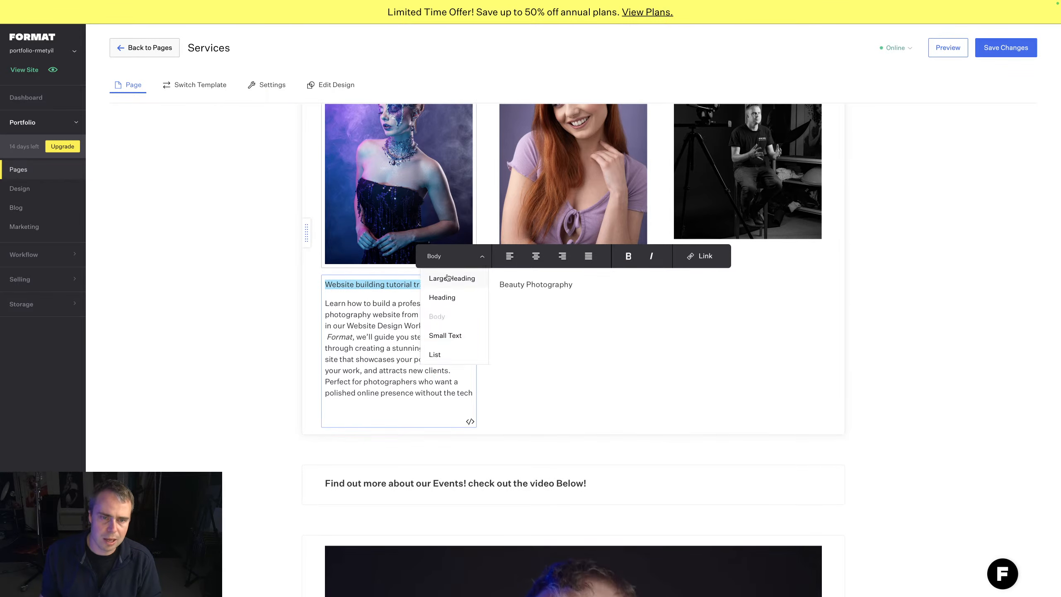
left_click(443, 296)
Step: Add the line "CLICK HERE TO BOOK" beneath the workshop description and try to attach a link to it
key("Down")
left_click(471, 391)
key("Return")
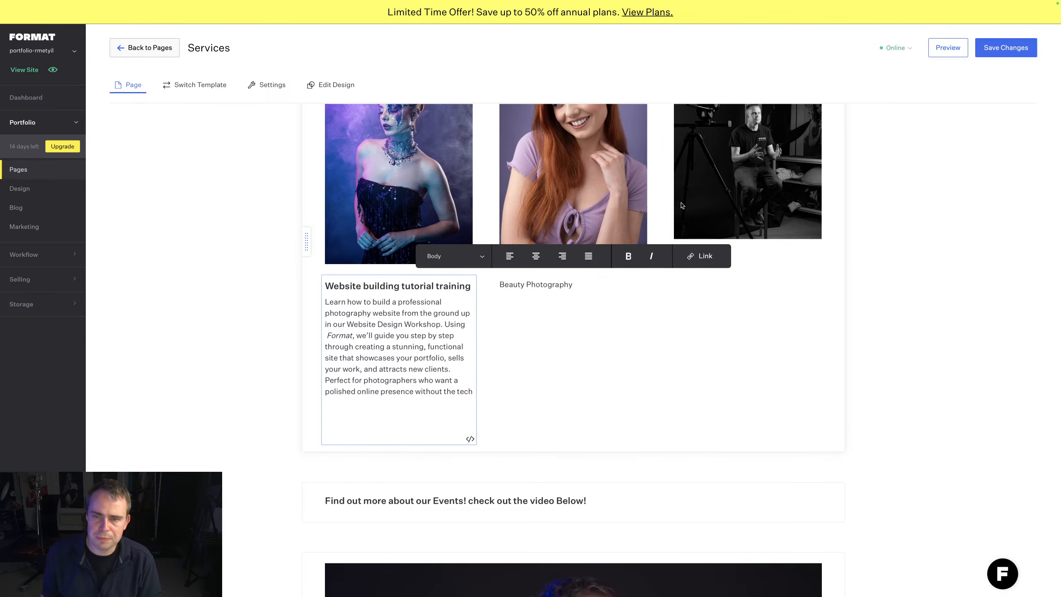
left_click(702, 256)
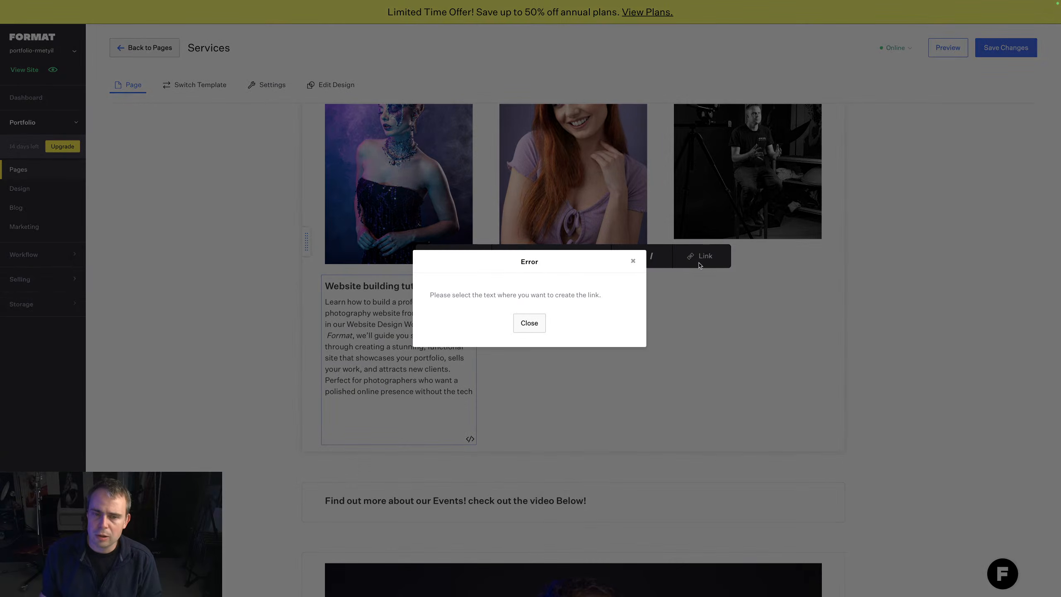
left_click(537, 326)
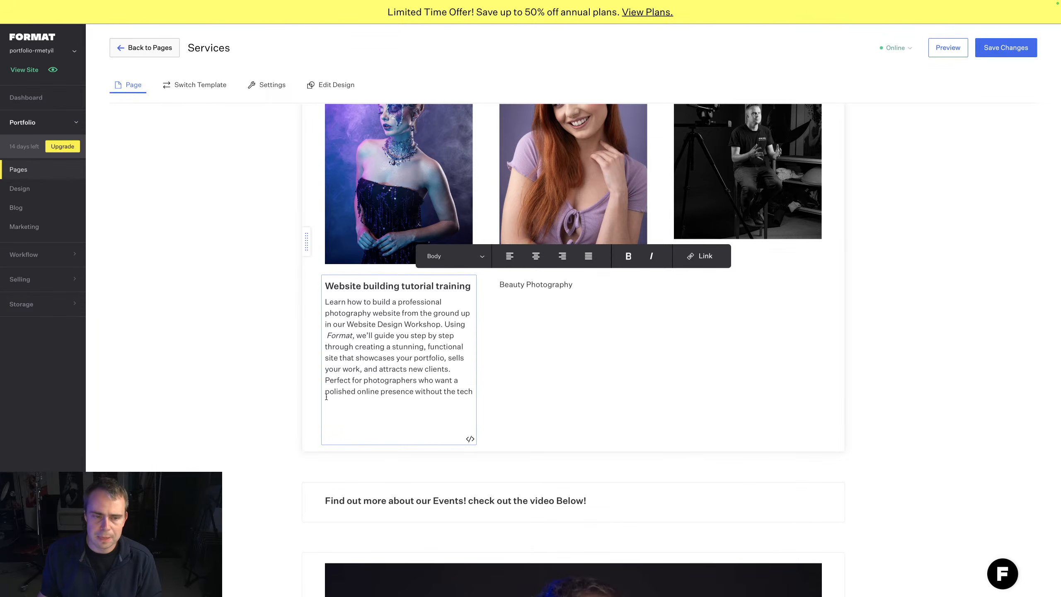
type("CLICK")
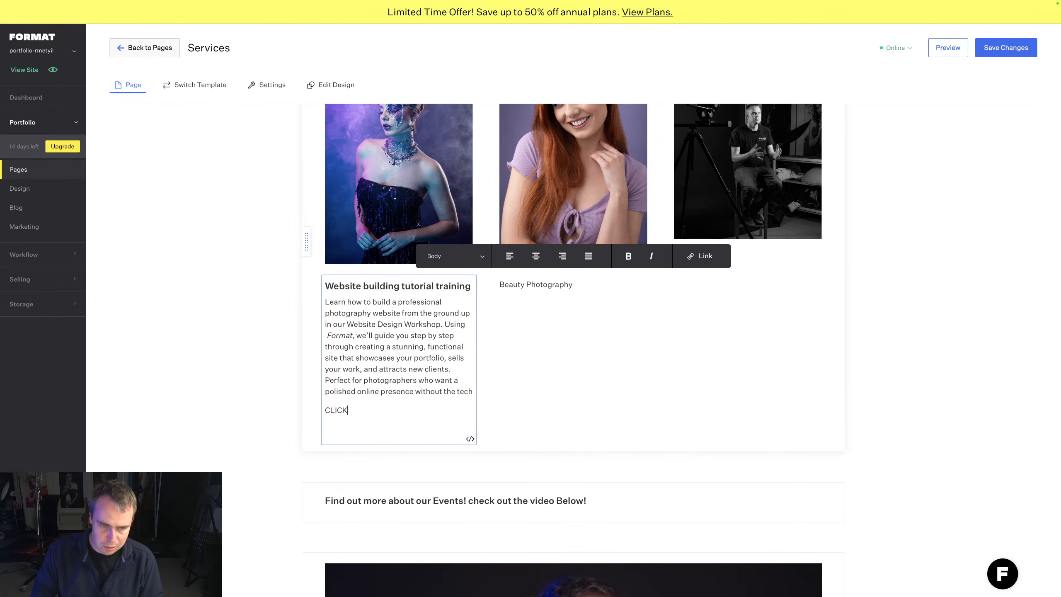
type(" HERE TO BOOK")
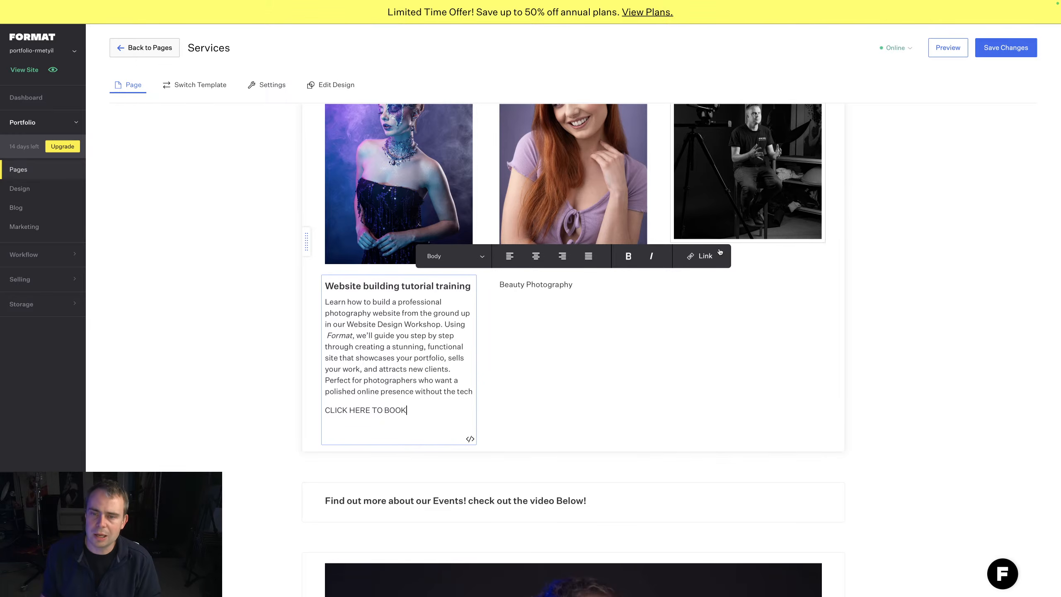
left_click(700, 256)
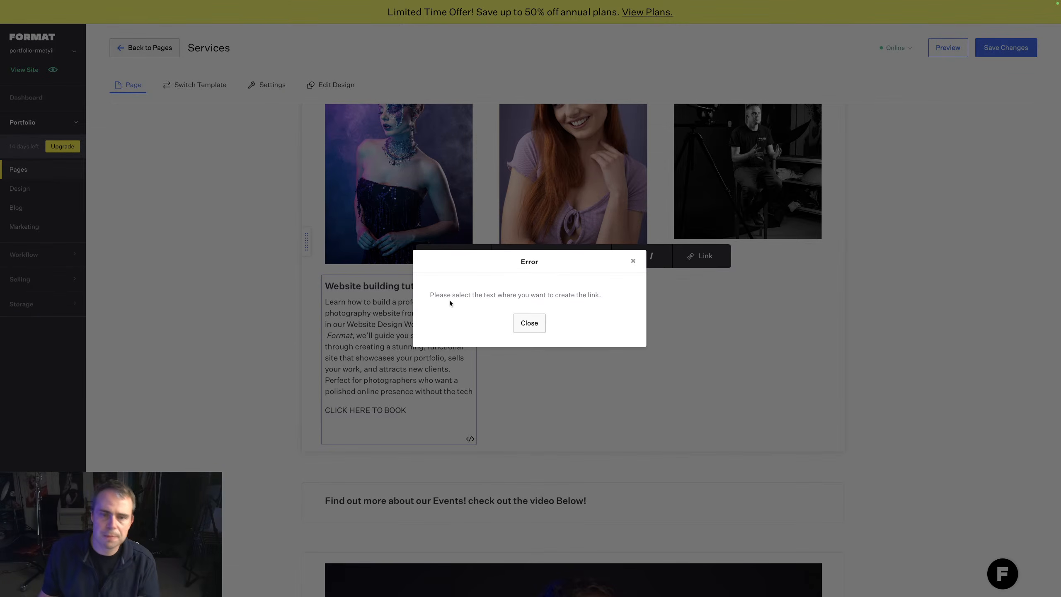
left_click(633, 261)
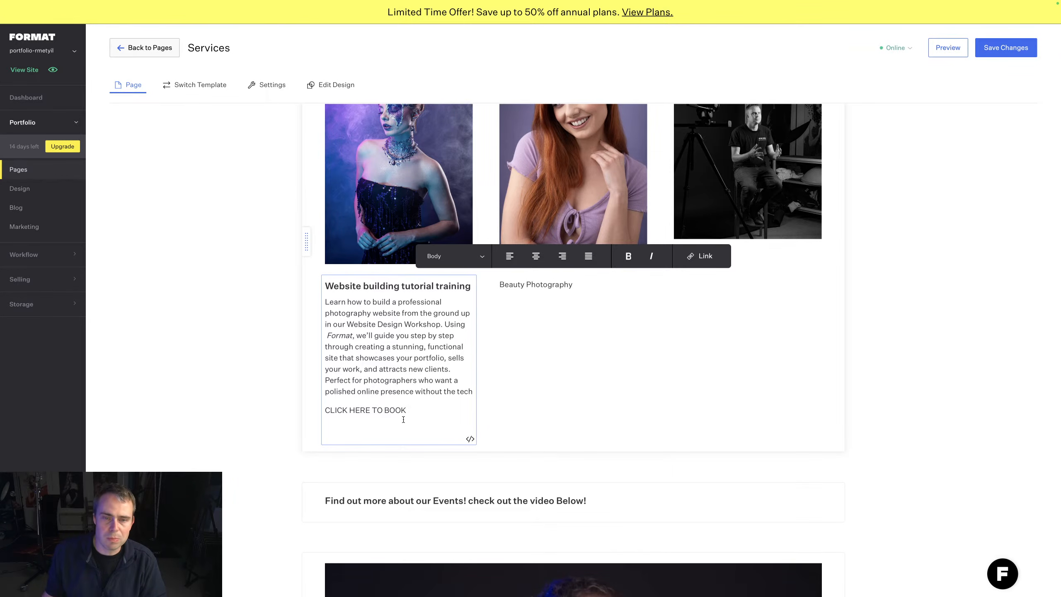
Step: Save the new workshop text on the Services page
left_click(419, 167)
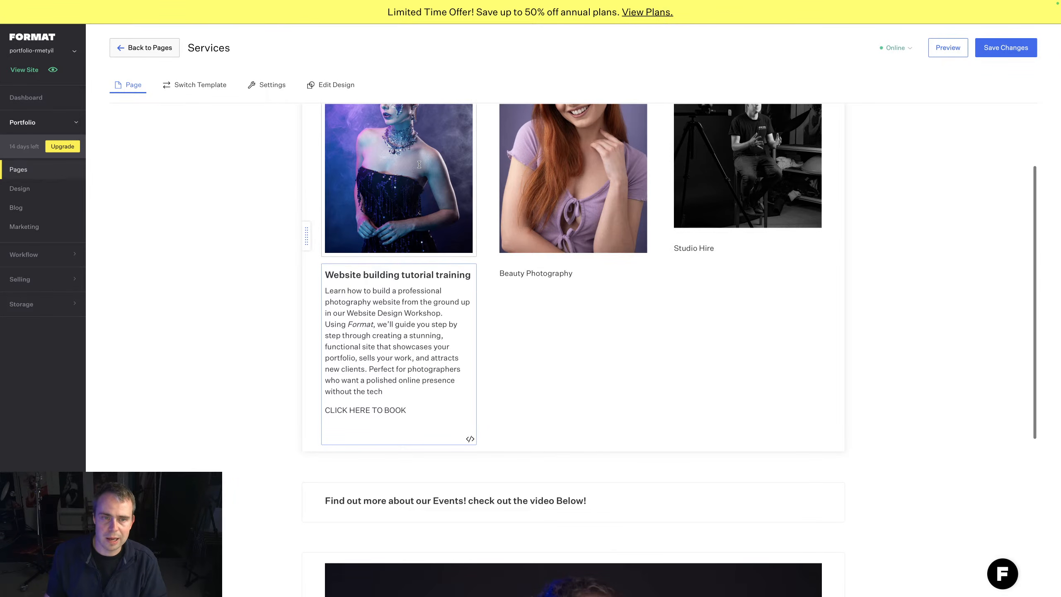
scroll(419, 164, "up", 3)
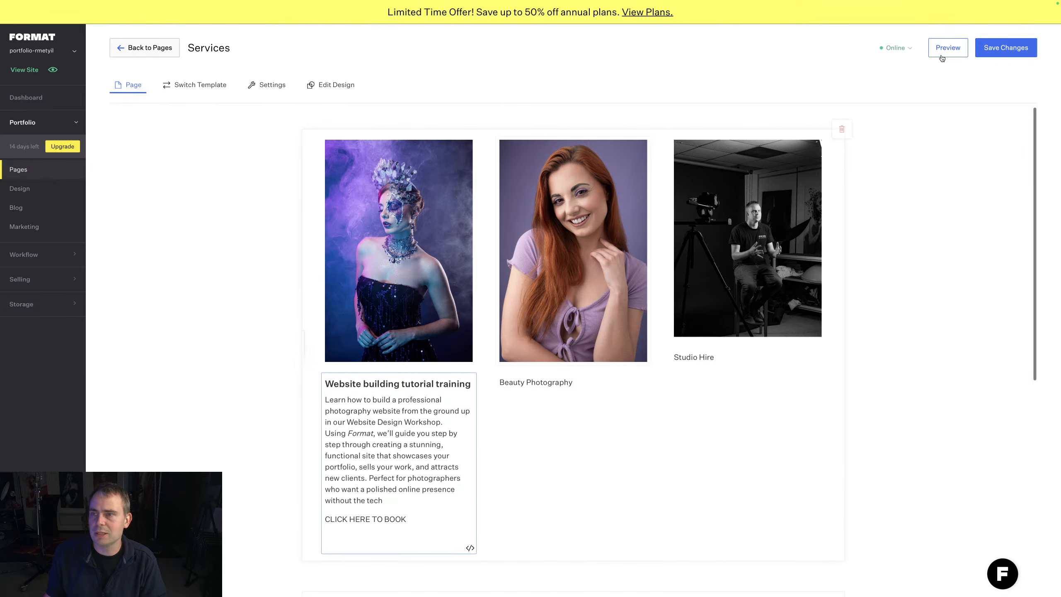
left_click(994, 50)
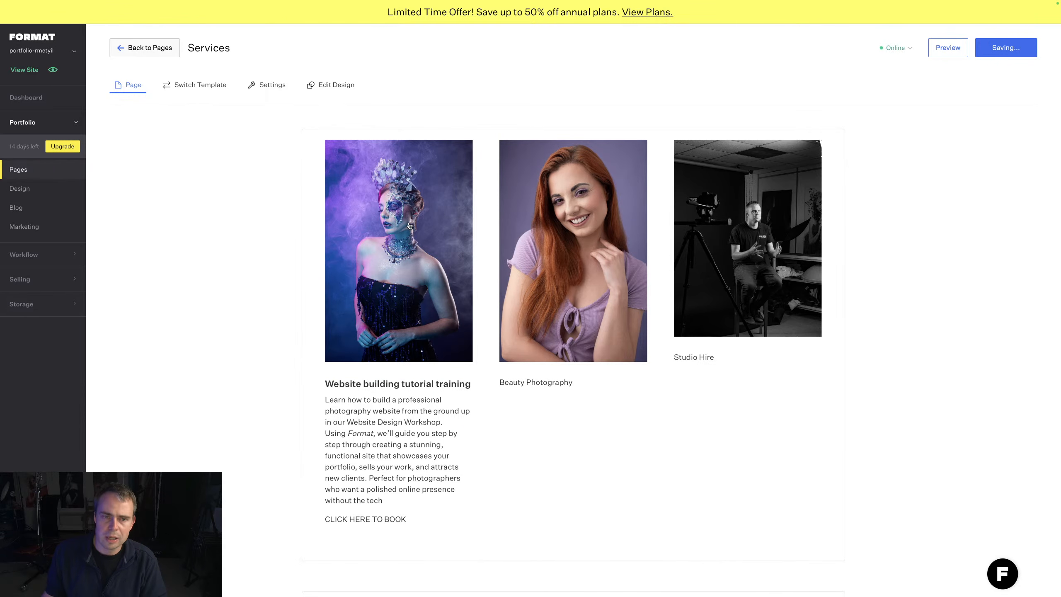
Step: Link the fashion photo above the workshop text to the "Website building tutorial training" product page
left_click(410, 226)
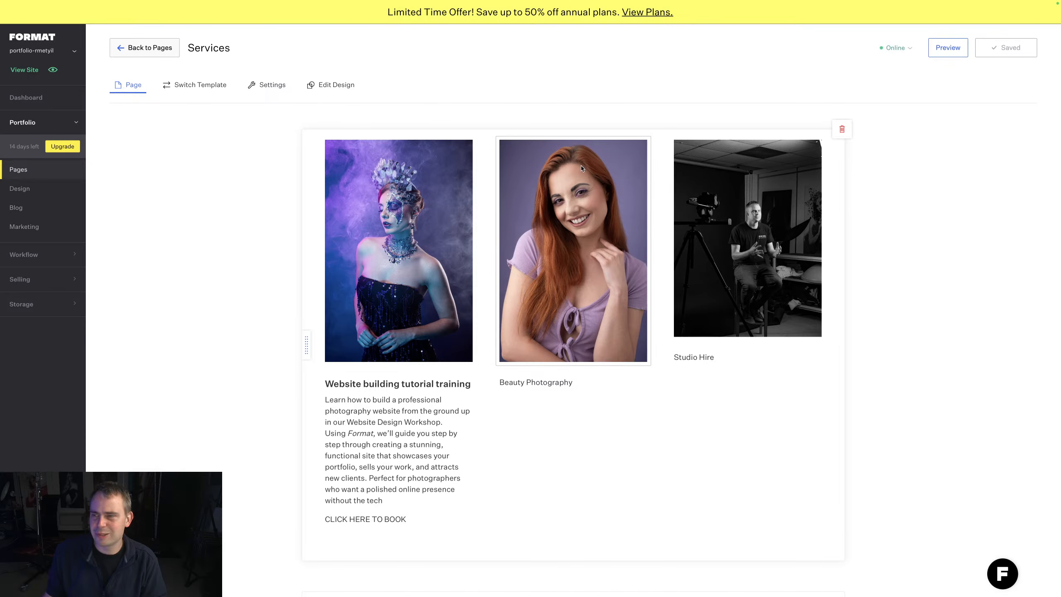
left_click(426, 196)
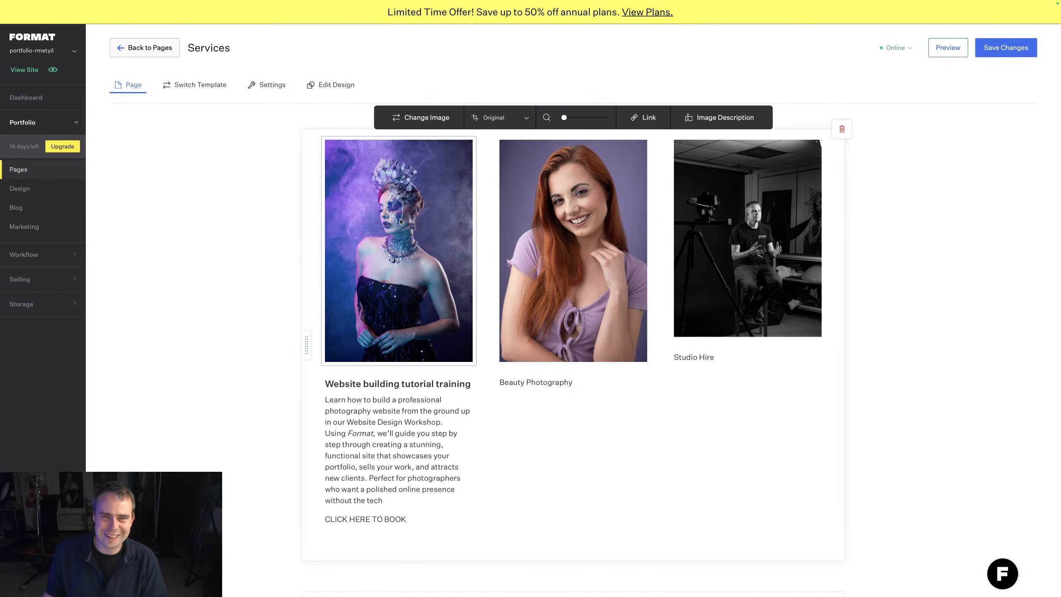
left_click(645, 116)
left_click(490, 306)
scroll(498, 415, "down", 5)
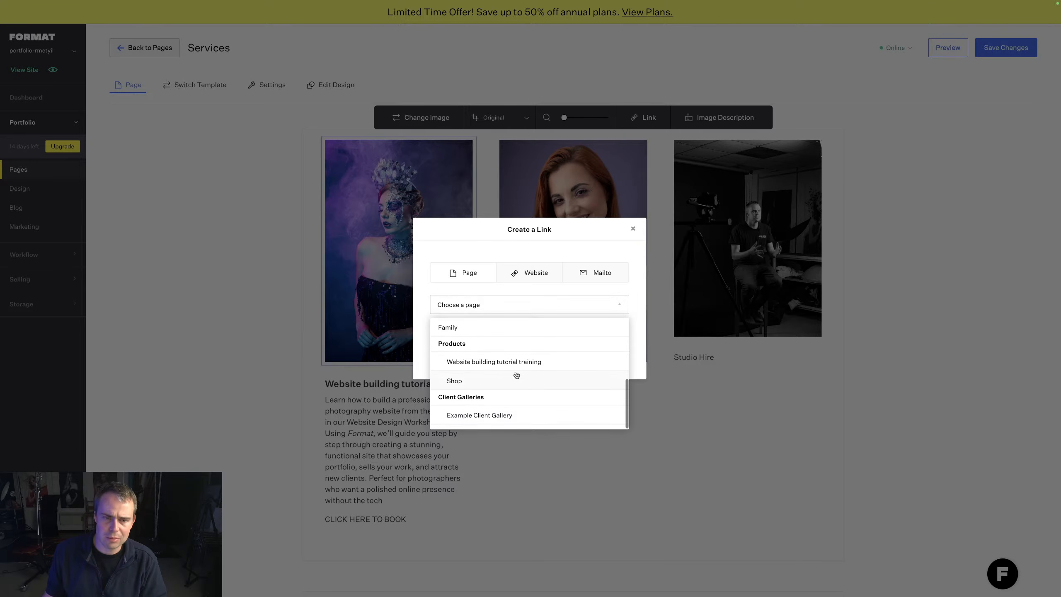
left_click(501, 362)
left_click(606, 357)
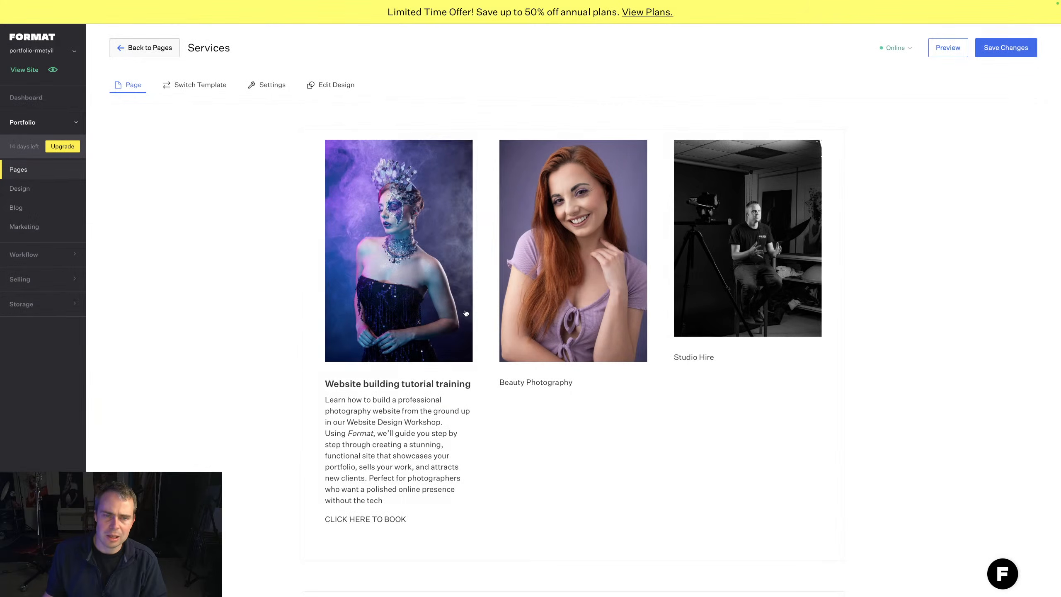
Step: Save the Services page and test the fashion photo's product link in the site preview
left_click(986, 46)
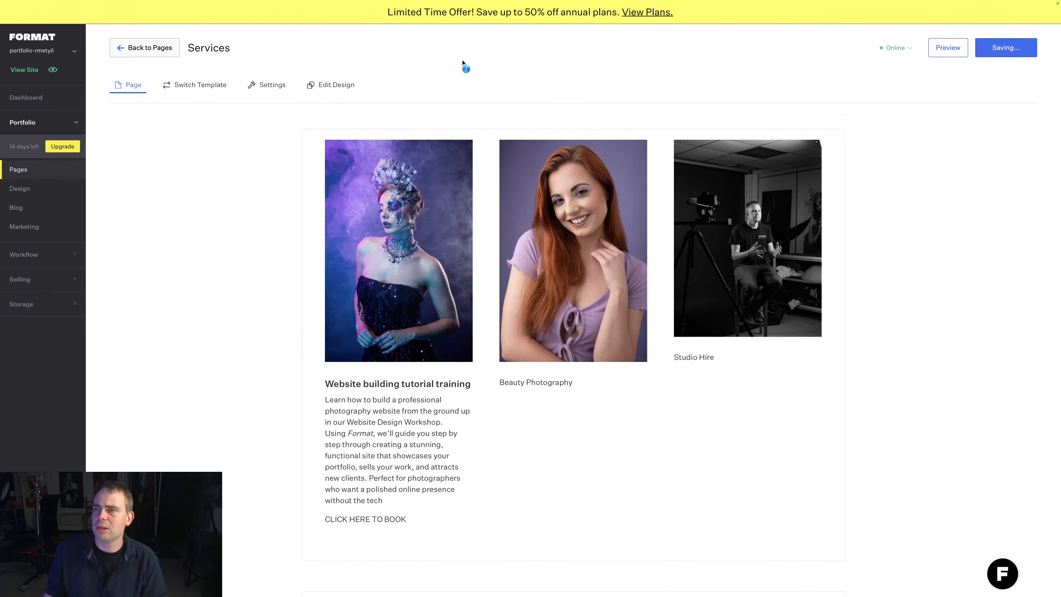
left_click(28, 175)
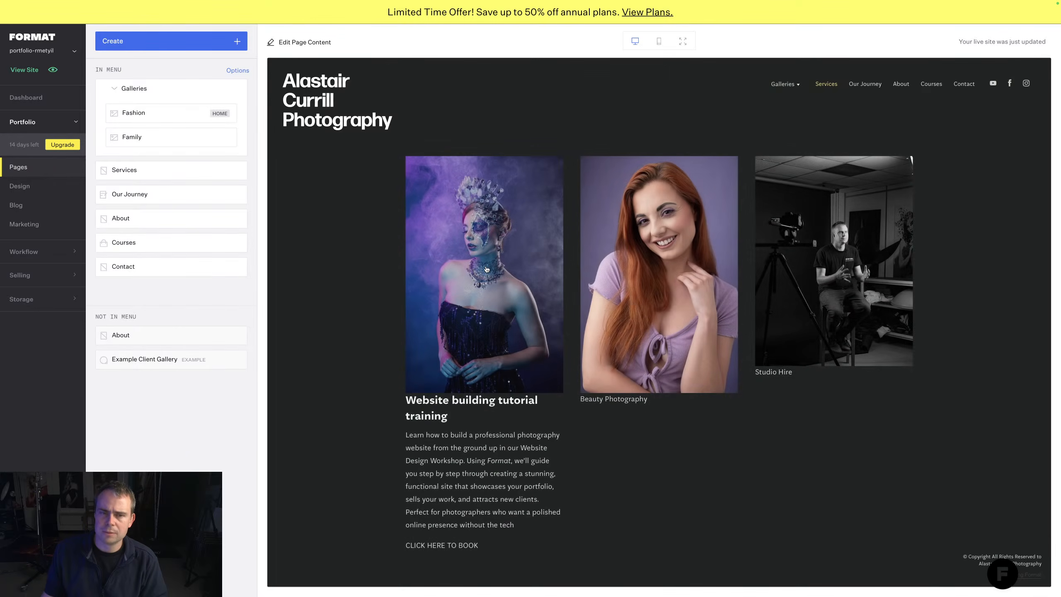
left_click(486, 269)
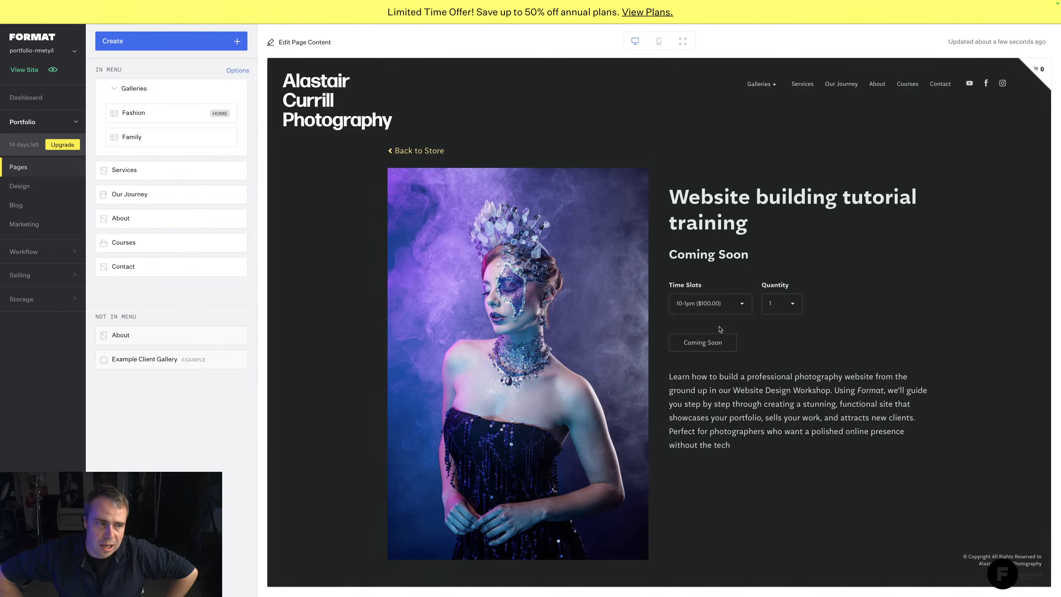
Step: Switch to the Pro Plus site and open its Beginners page for editing
left_click(65, 55)
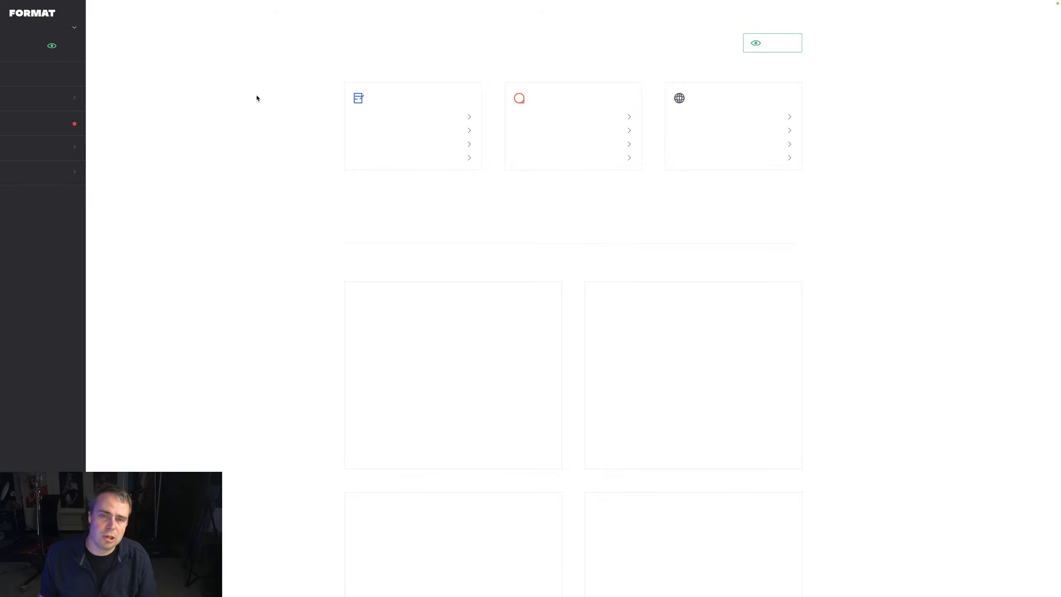
left_click(23, 99)
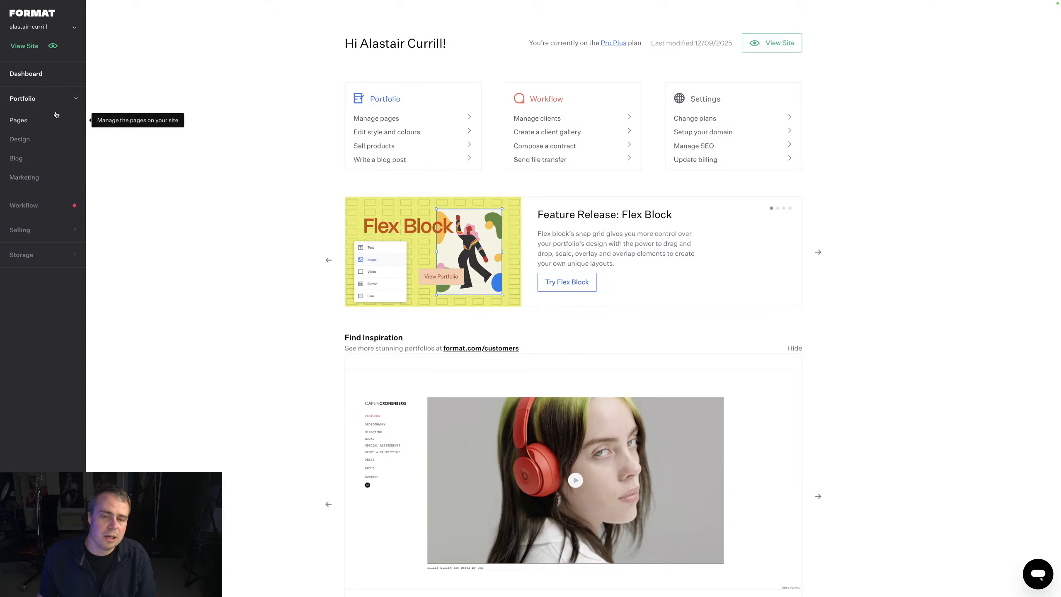
left_click(357, 95)
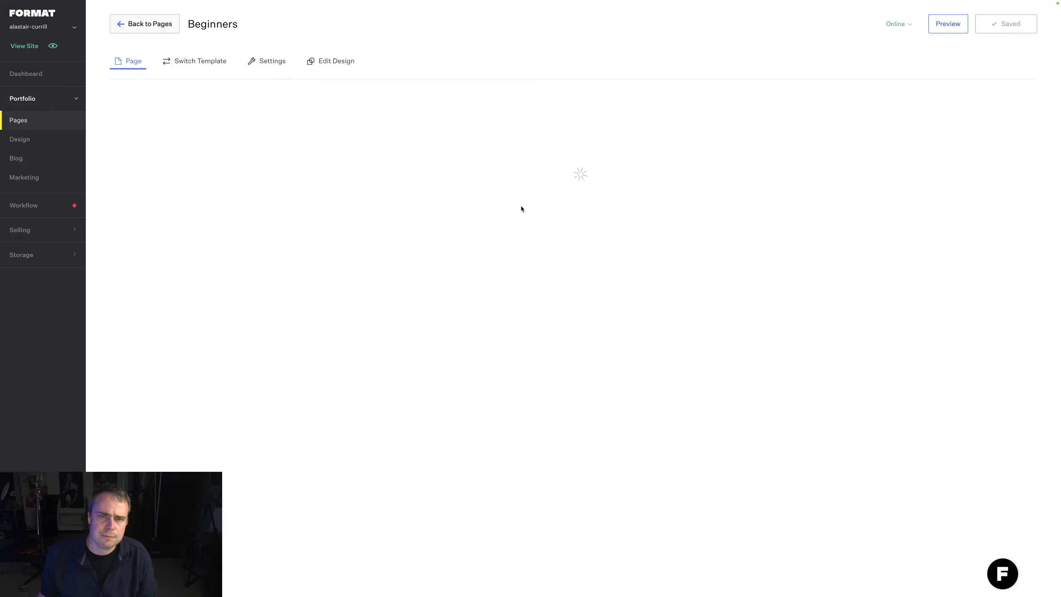
Step: Examine the link settings of "Click here to book" under Get to know your camera, cancel the link dialog, and save the page
scroll(510, 318, "down", 1)
scroll(510, 318, "down", 4)
left_click_drag(431, 543, 367, 544)
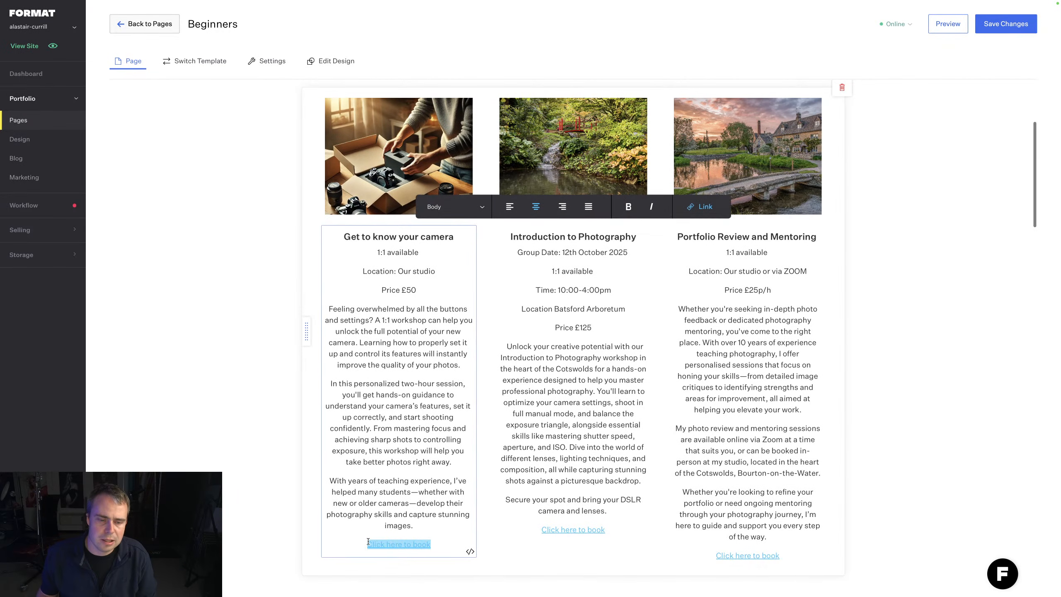
left_click(704, 213)
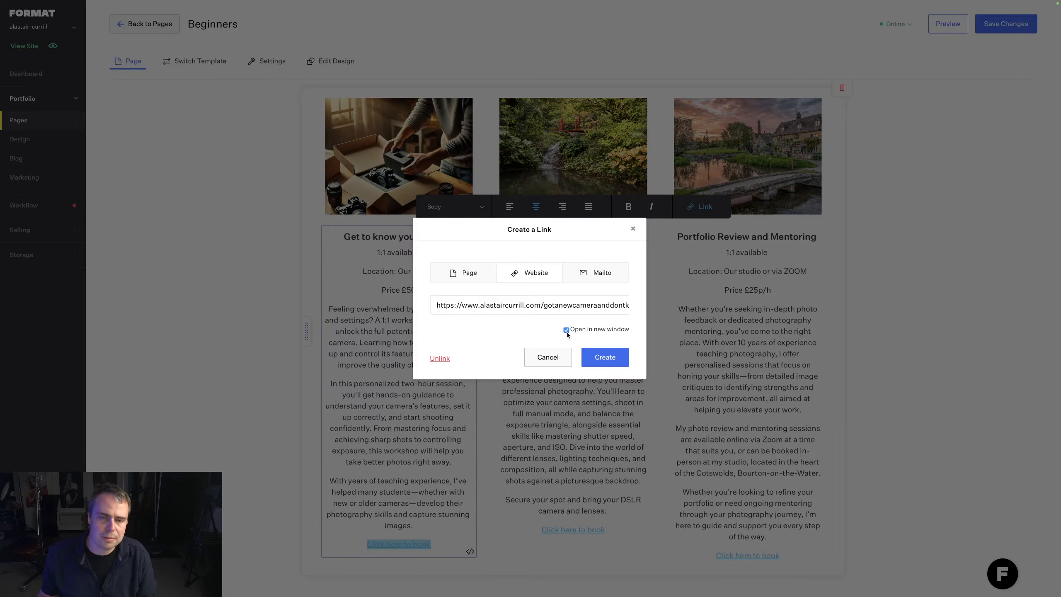
left_click(556, 357)
left_click(1006, 23)
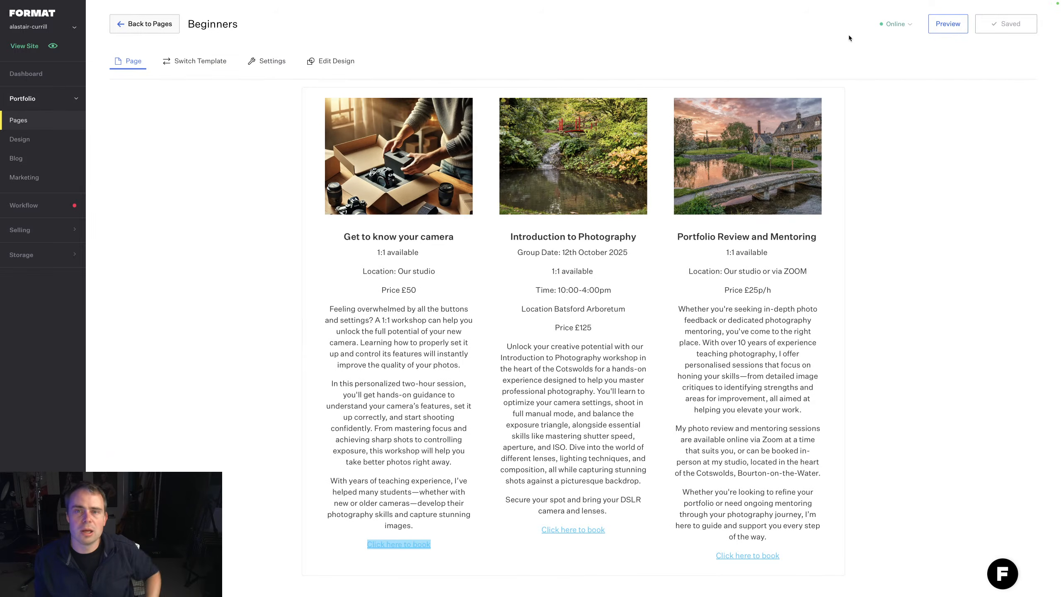
Step: Return to the trial site's Domain Settings and view the help options in the Information Center
left_click(54, 28)
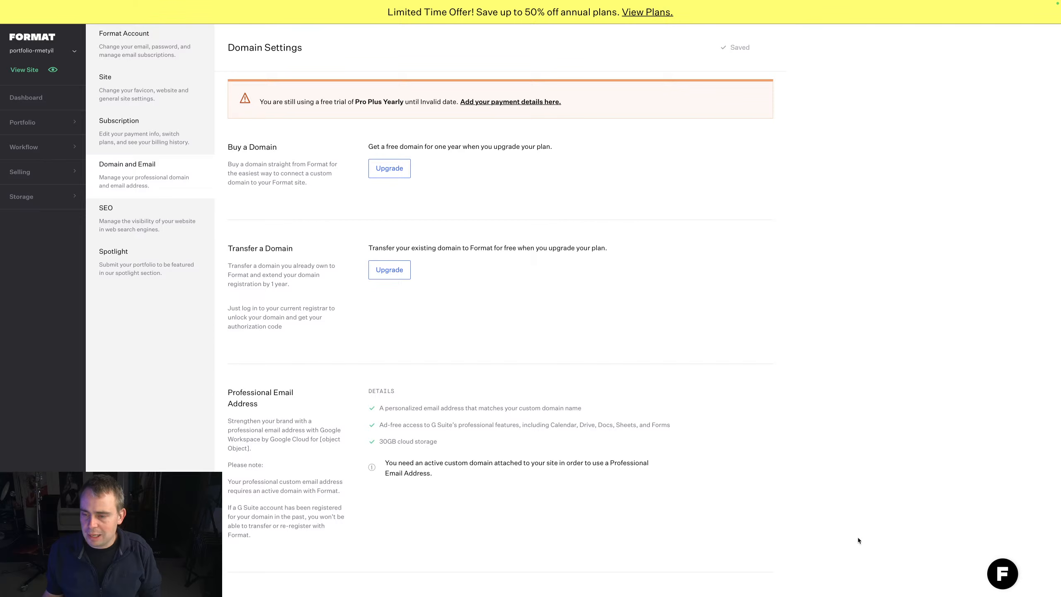
left_click(999, 572)
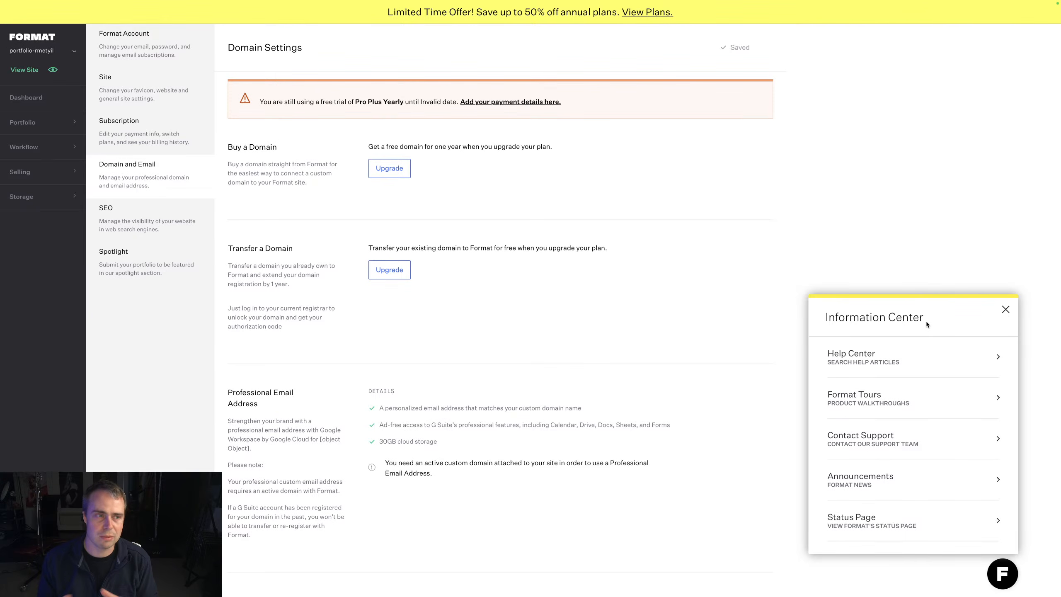
left_click(1005, 312)
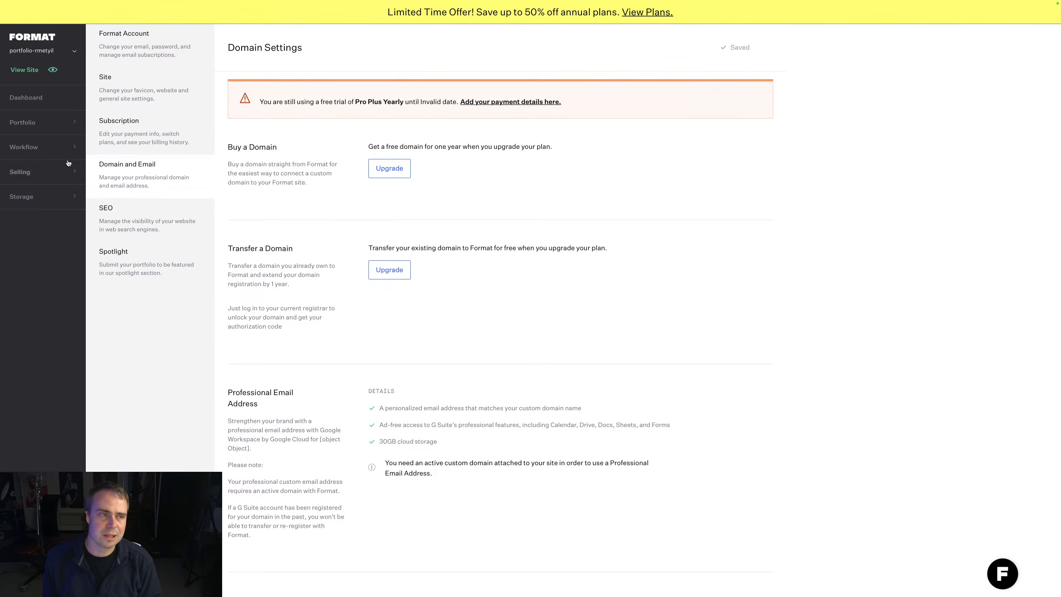
Step: Look over the portfolio's Pages and Chapter 1 of the Photography Business Masterclass with its resources
left_click(28, 122)
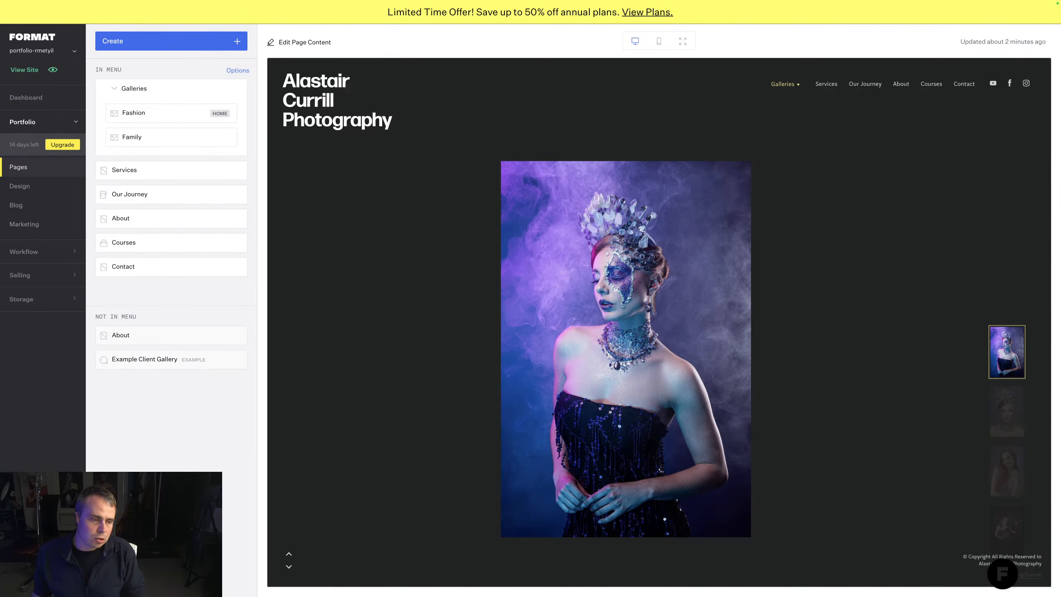
left_click(188, 468)
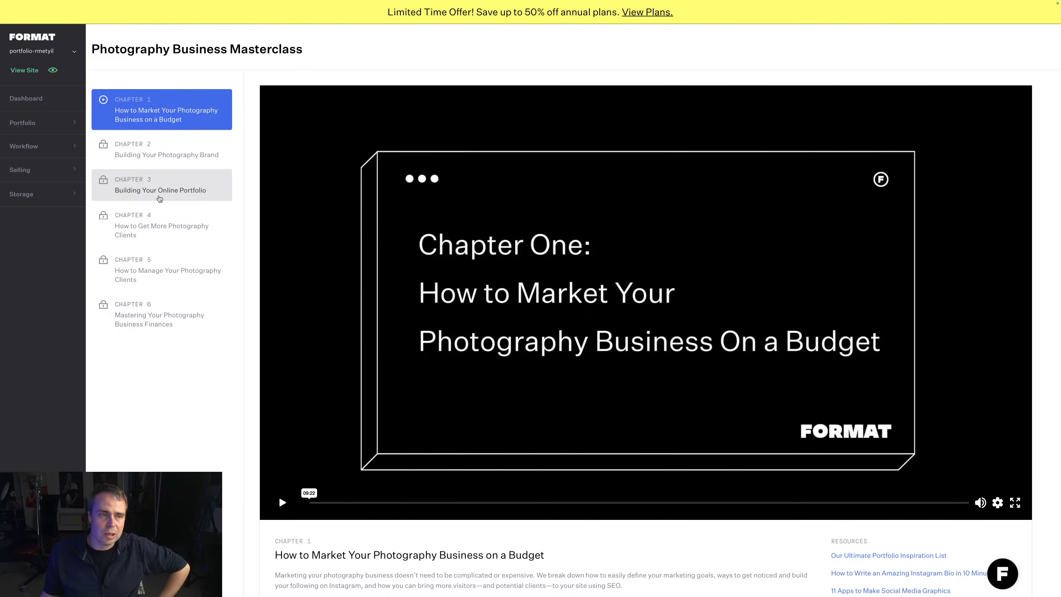
scroll(437, 271, "down", 5)
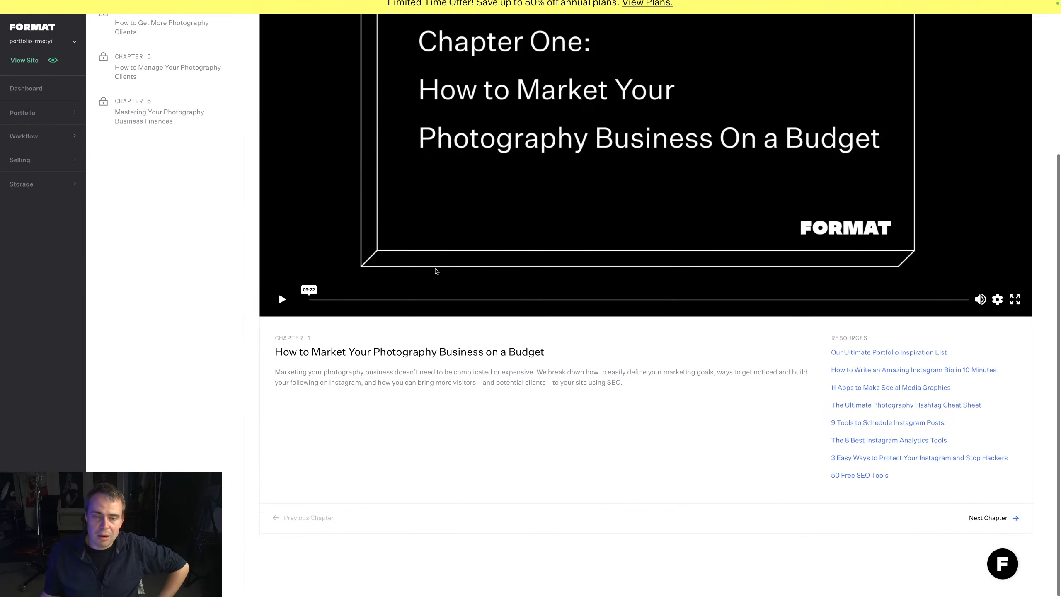
scroll(435, 272, "up", 5)
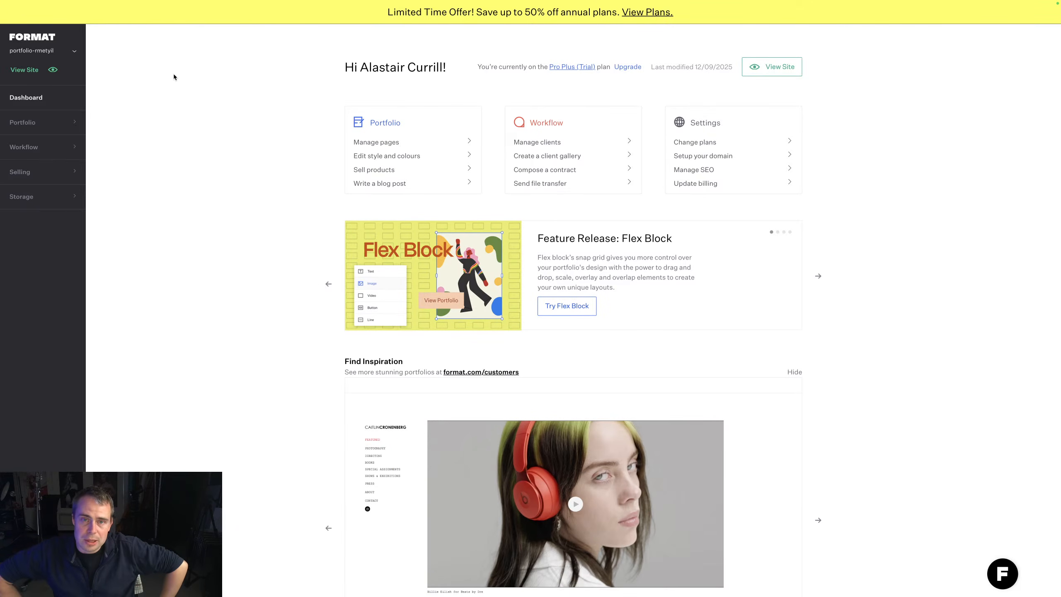
Step: Open the Contact page for editing and add an Instagram Feed section below the mailing list
left_click(23, 122)
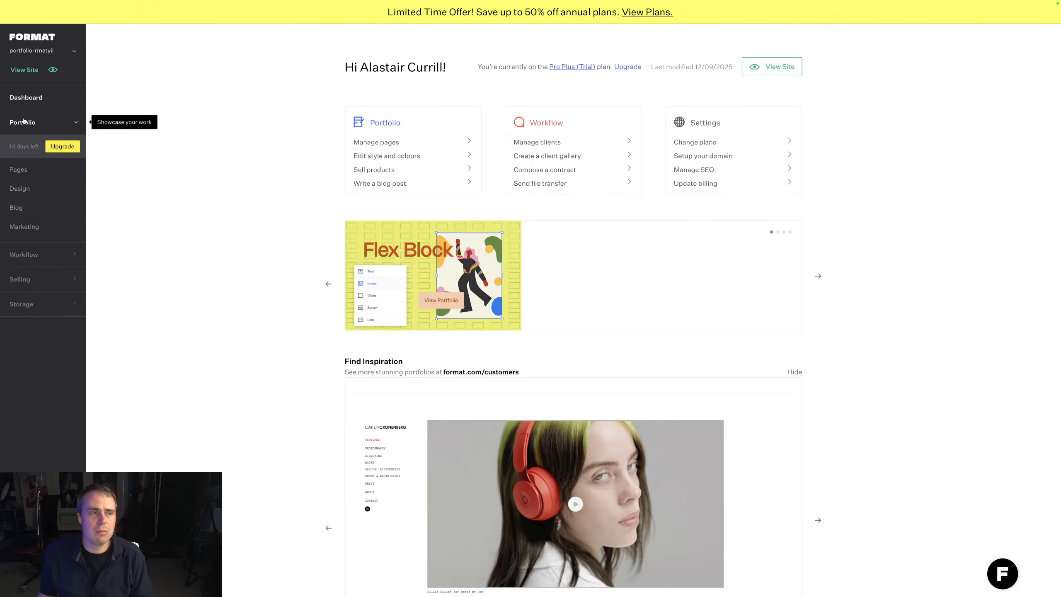
left_click(28, 169)
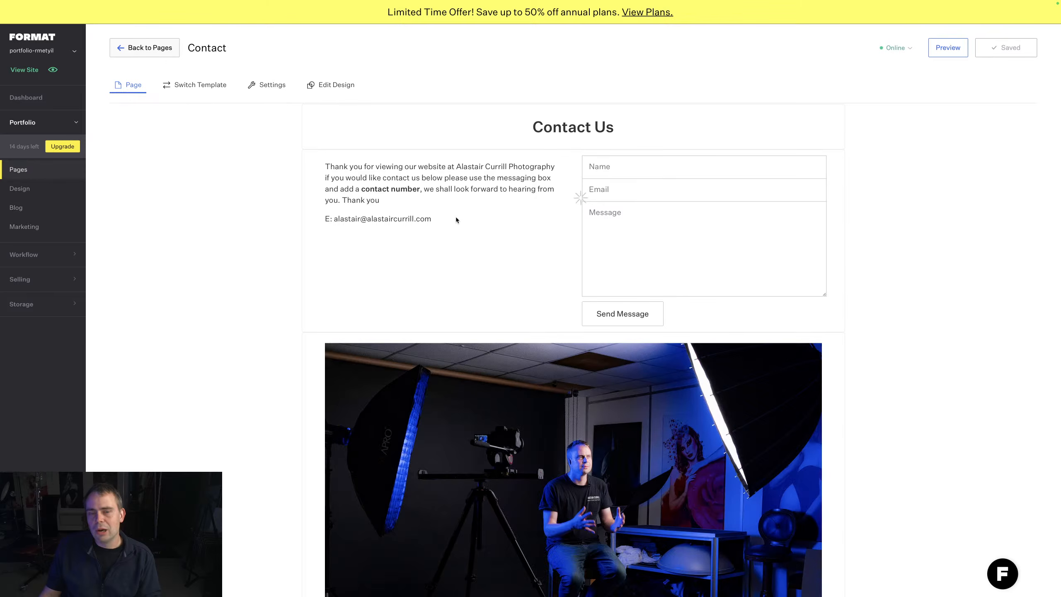
scroll(468, 232, "down", 5)
scroll(521, 405, "down", 10)
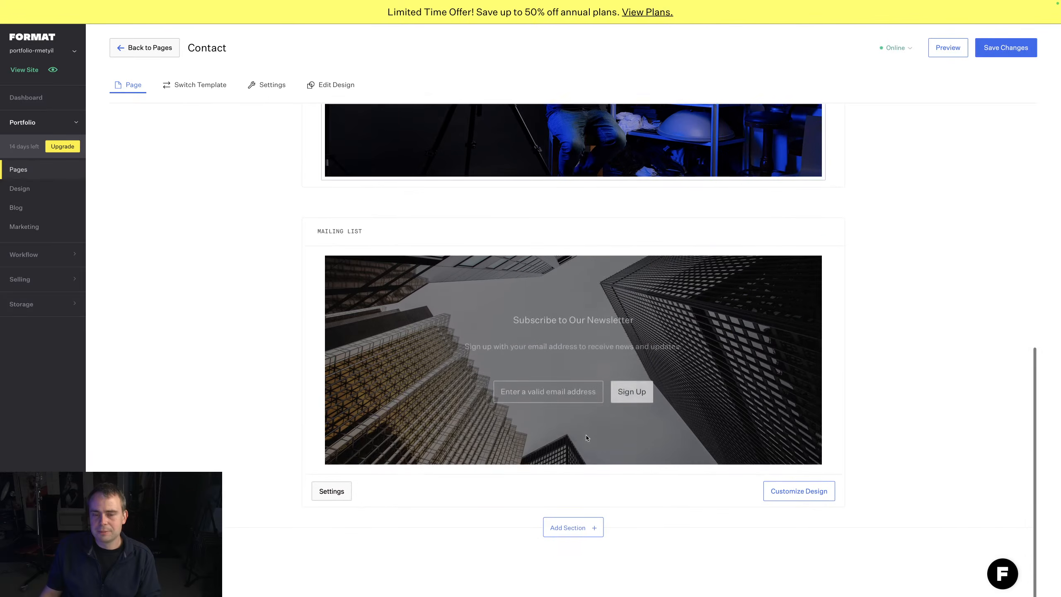
left_click(556, 550)
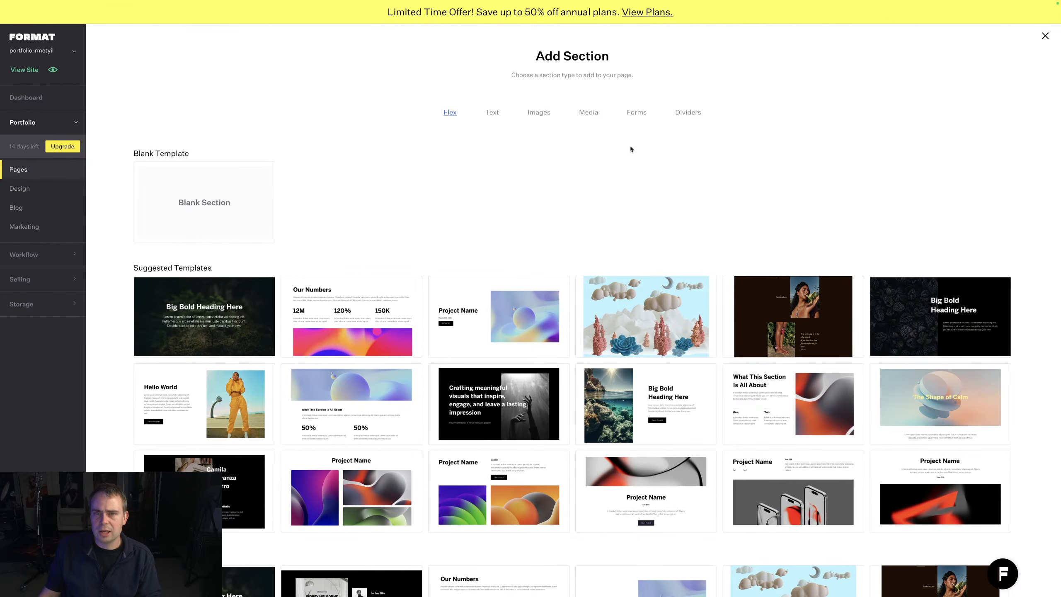
left_click(632, 112)
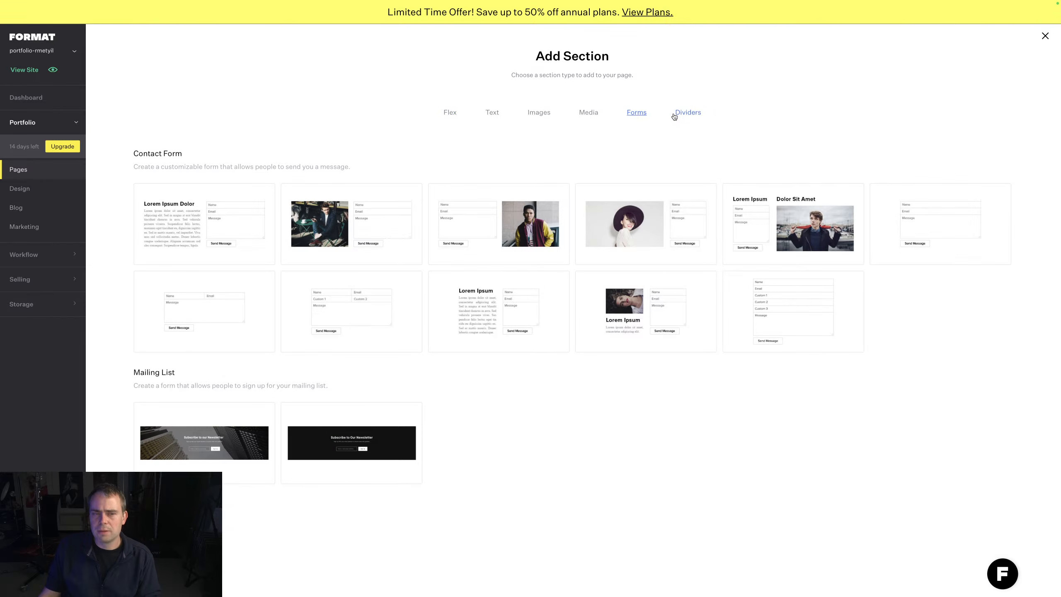
left_click(590, 113)
scroll(280, 371, "down", 15)
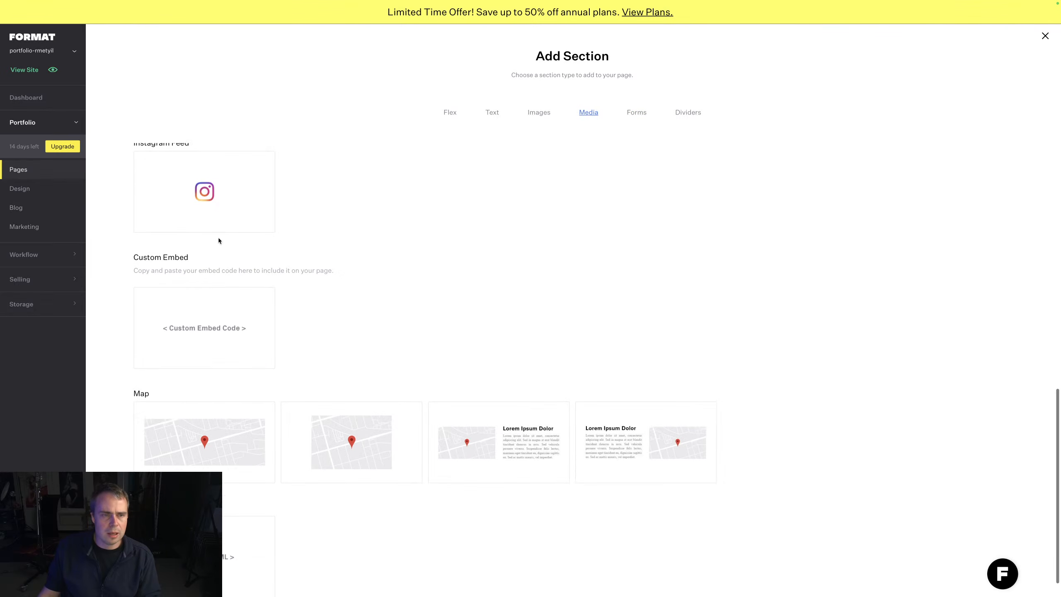
mouse_move(204, 193)
scroll(209, 199, "up", 1)
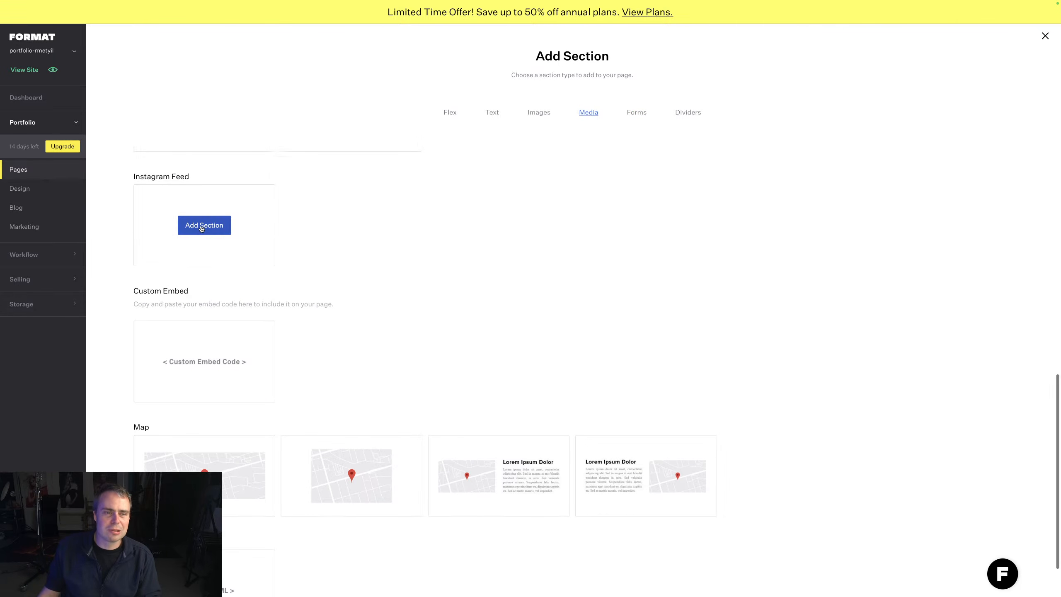
left_click(203, 226)
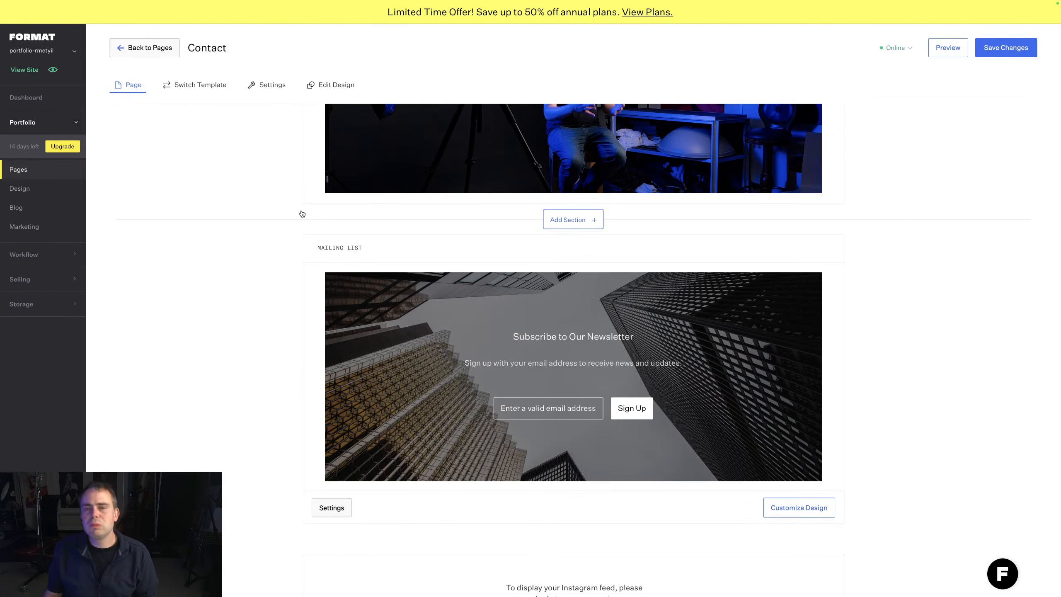
Step: Connect the new feed section to the Instagram account, review the images, and save the page while switching to the Design editor
scroll(434, 340, "down", 3)
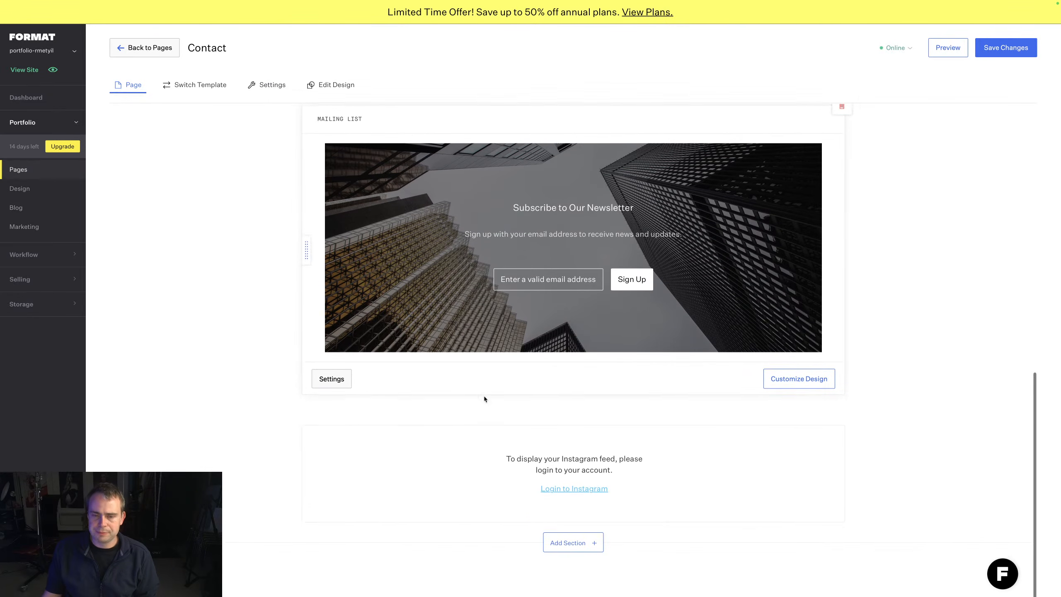
left_click(578, 488)
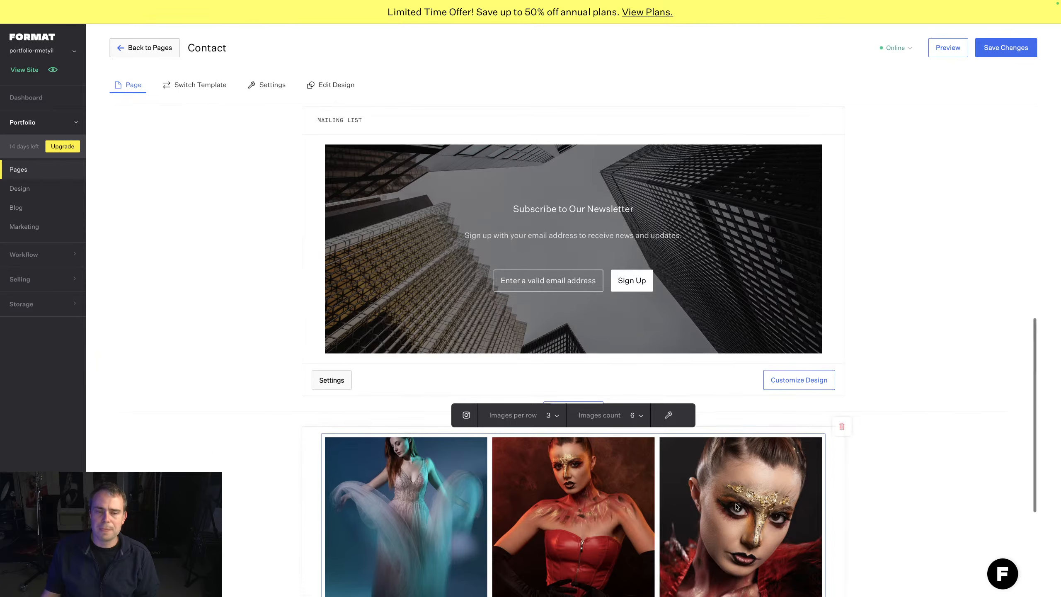
scroll(571, 405, "down", 6)
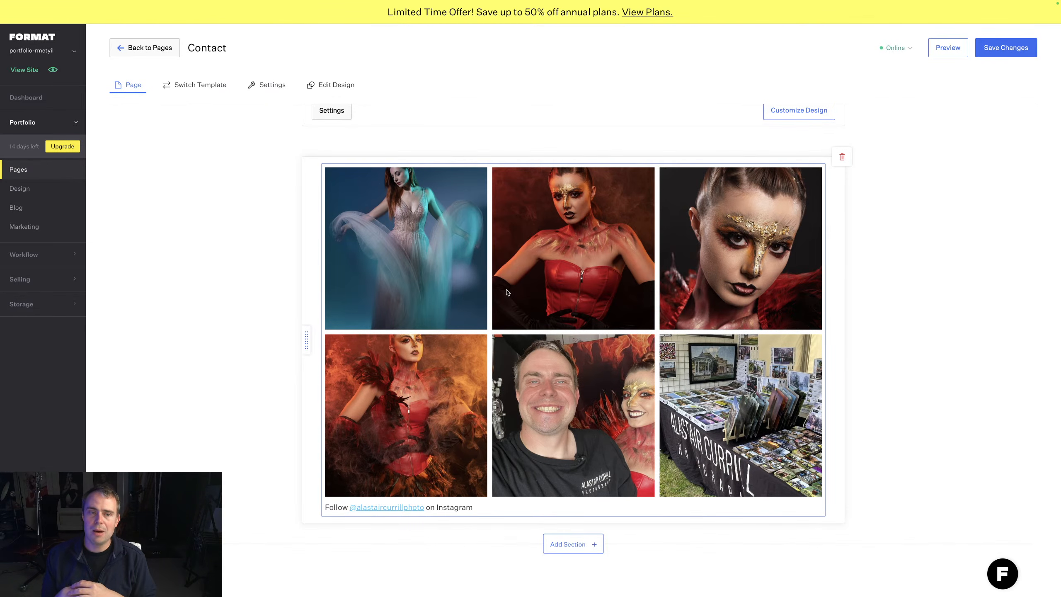
scroll(497, 286, "up", 2)
scroll(472, 272, "down", 2)
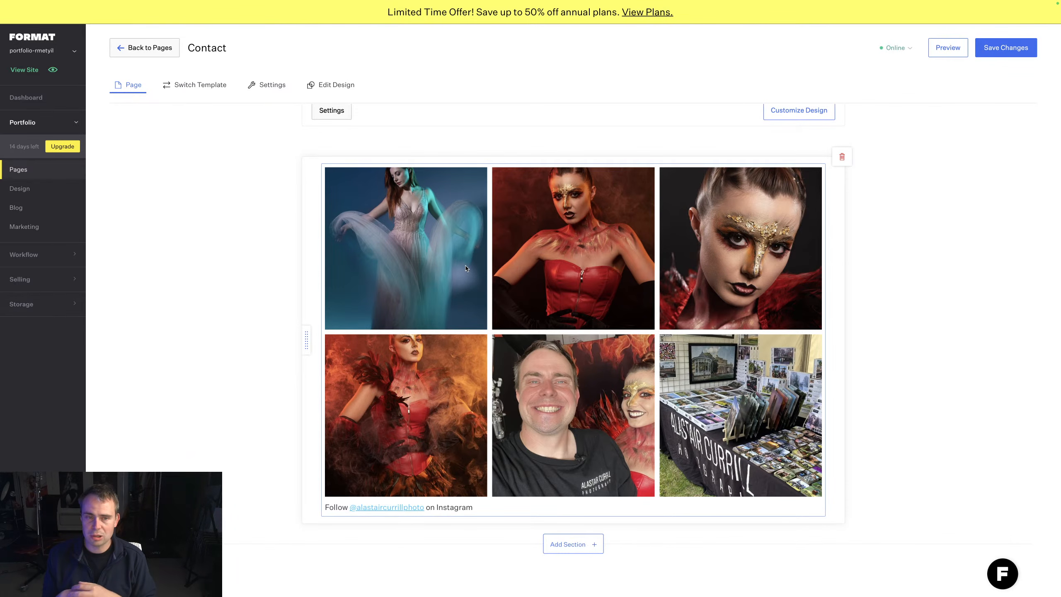
scroll(466, 268, "up", 2)
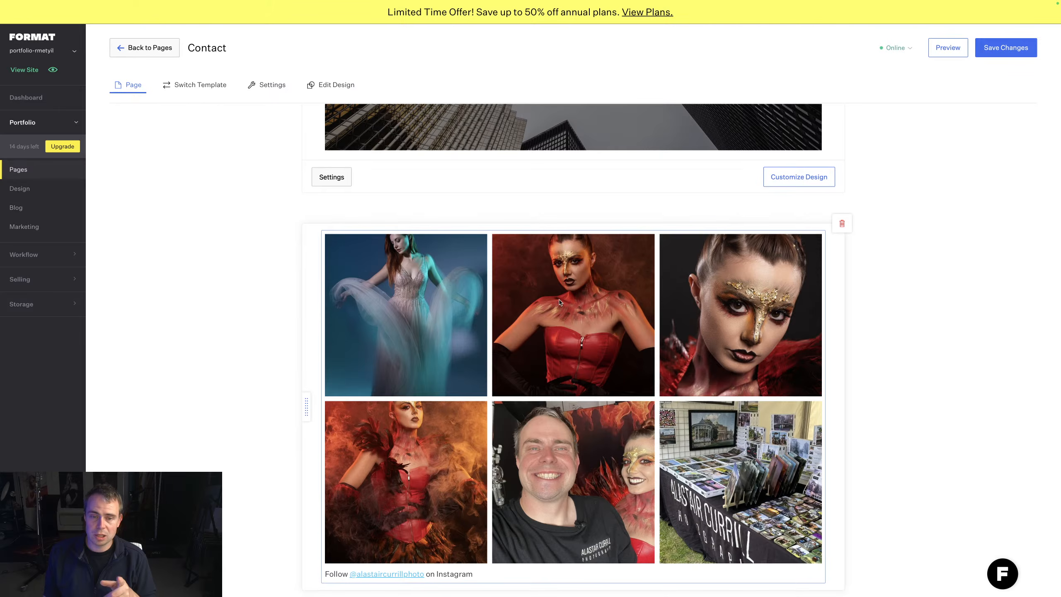
scroll(546, 383, "down", 2)
scroll(545, 382, "up", 4)
scroll(545, 385, "down", 4)
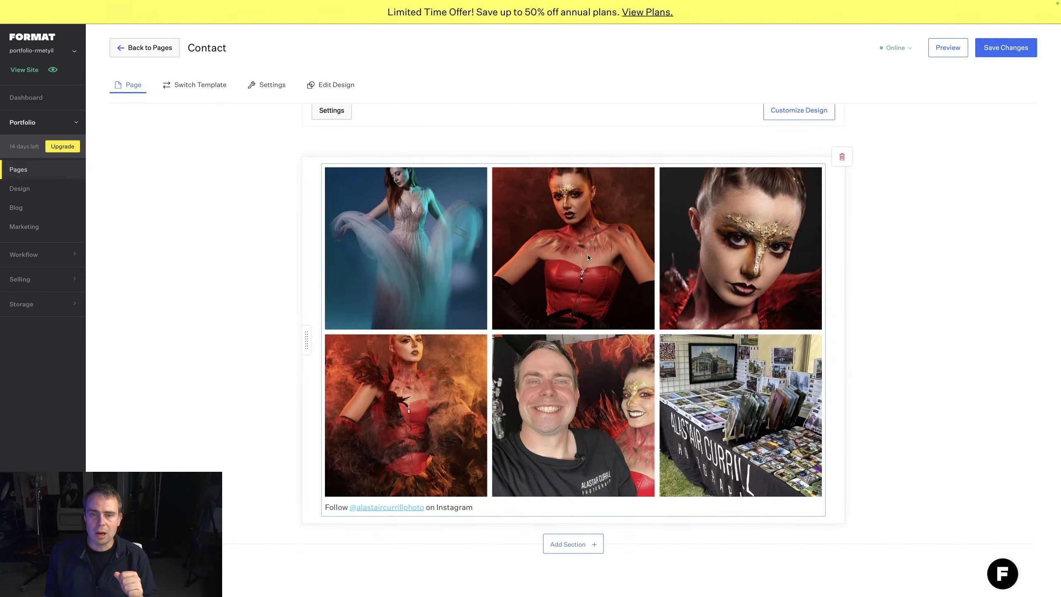
left_click(24, 189)
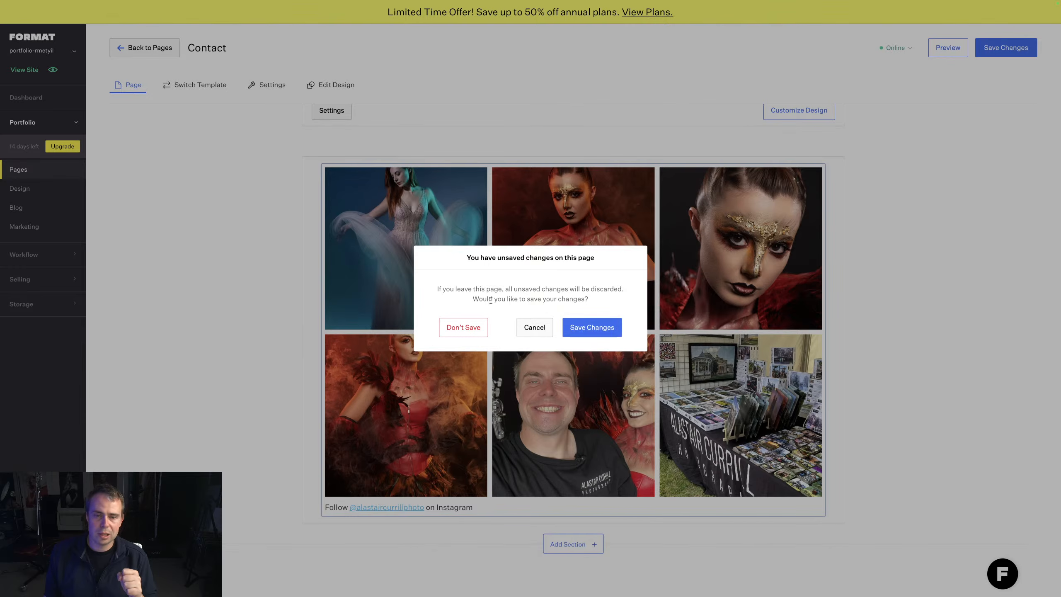
left_click(591, 327)
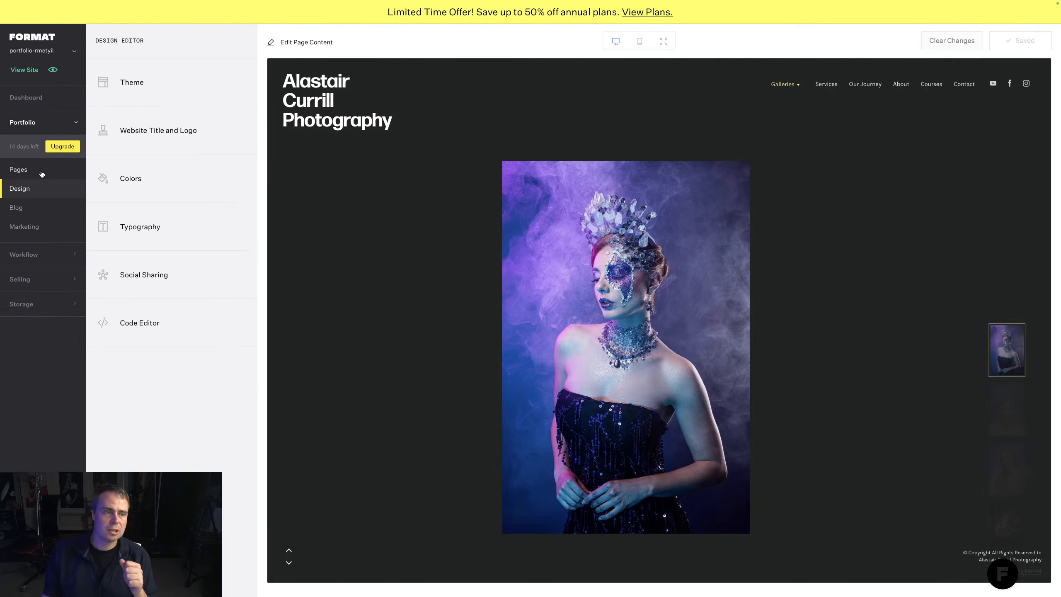
Step: Open the Fashion gallery, cancel the ashes-78.jpg upload, add rise of the phoenix-1.jpg instead, and save the gallery
left_click(41, 172)
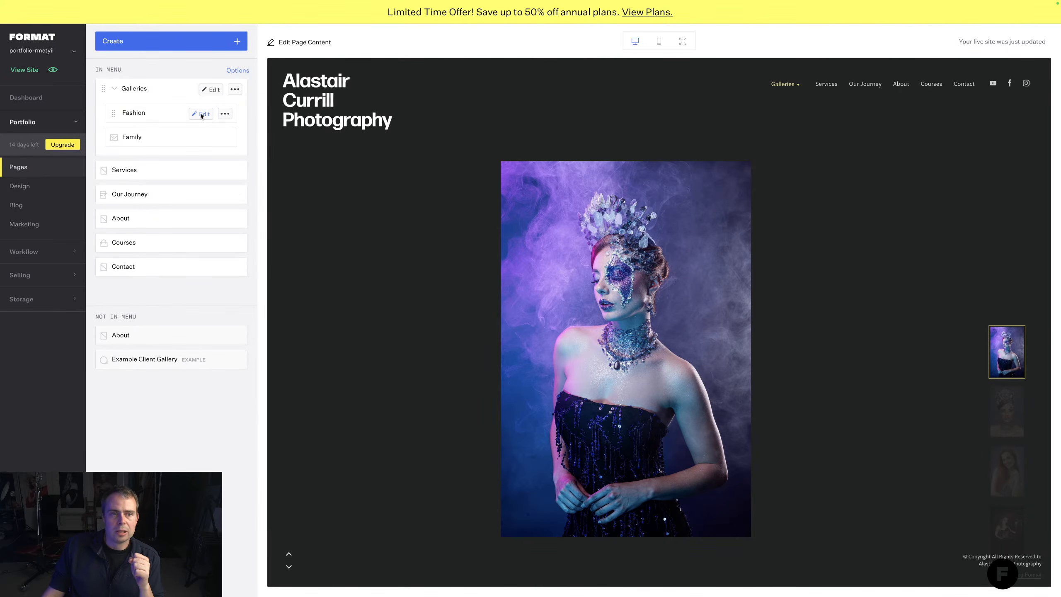
left_click(201, 114)
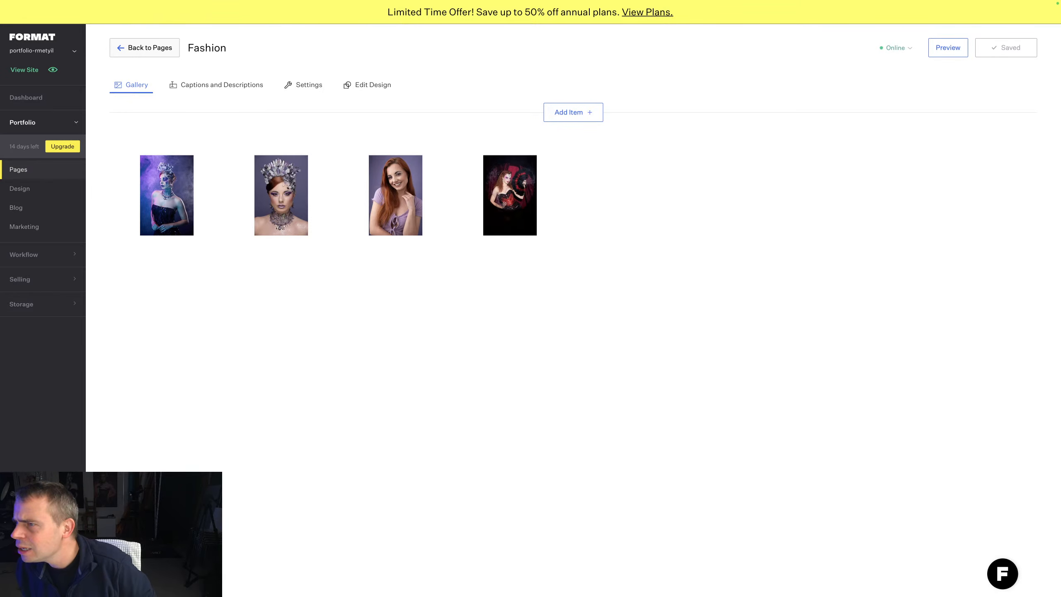
left_click_drag(912, 171, 729, 213)
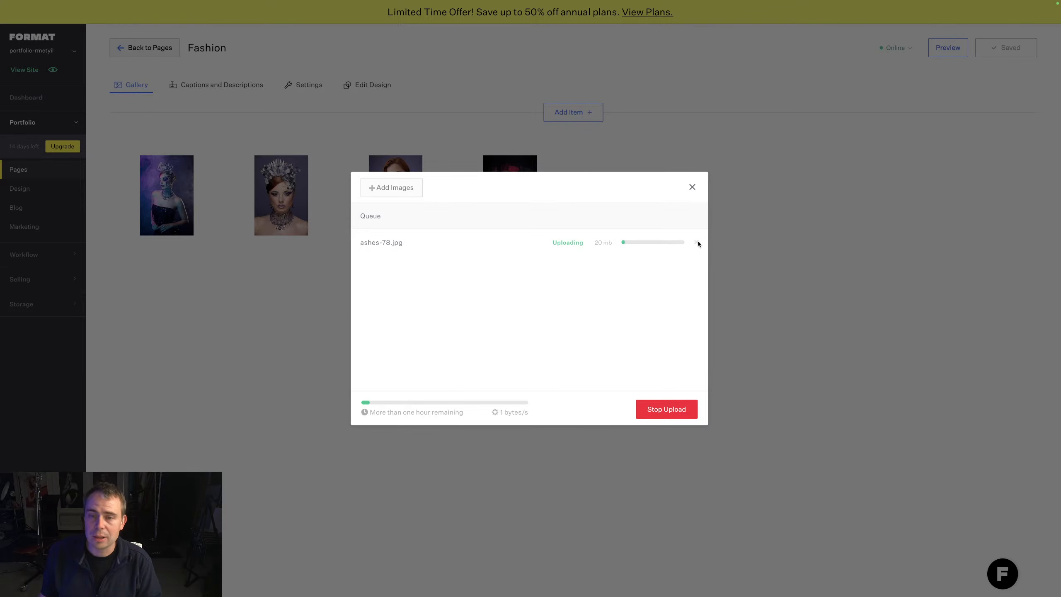
left_click(696, 242)
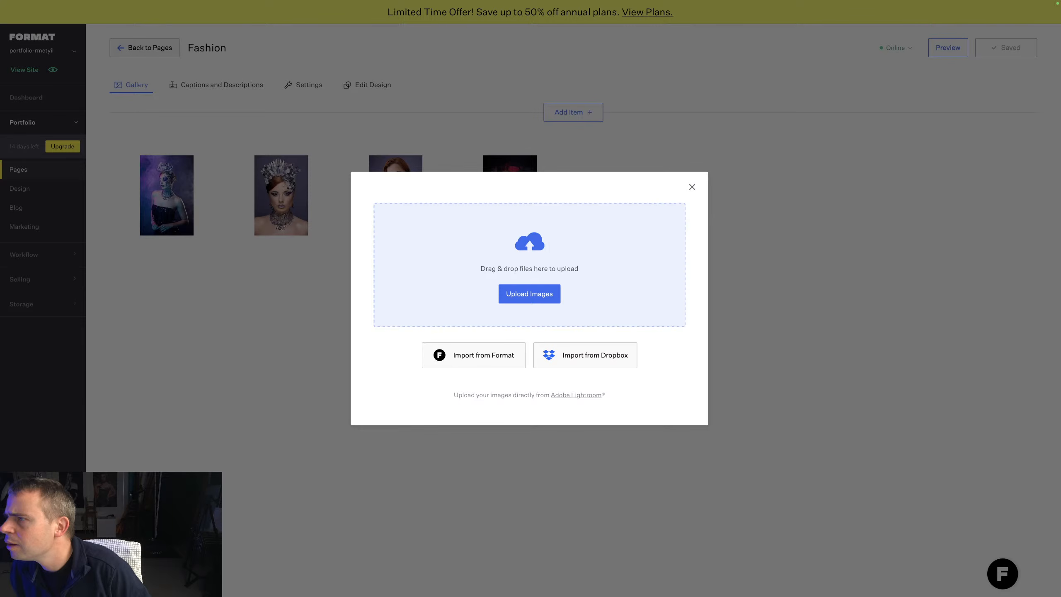
left_click_drag(710, 267, 512, 280)
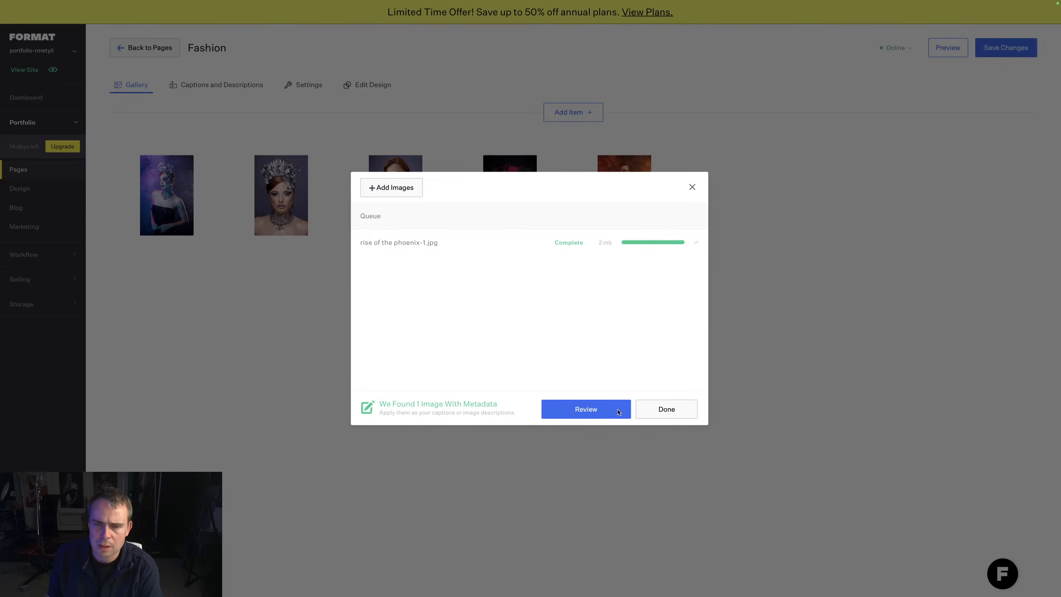
left_click(667, 409)
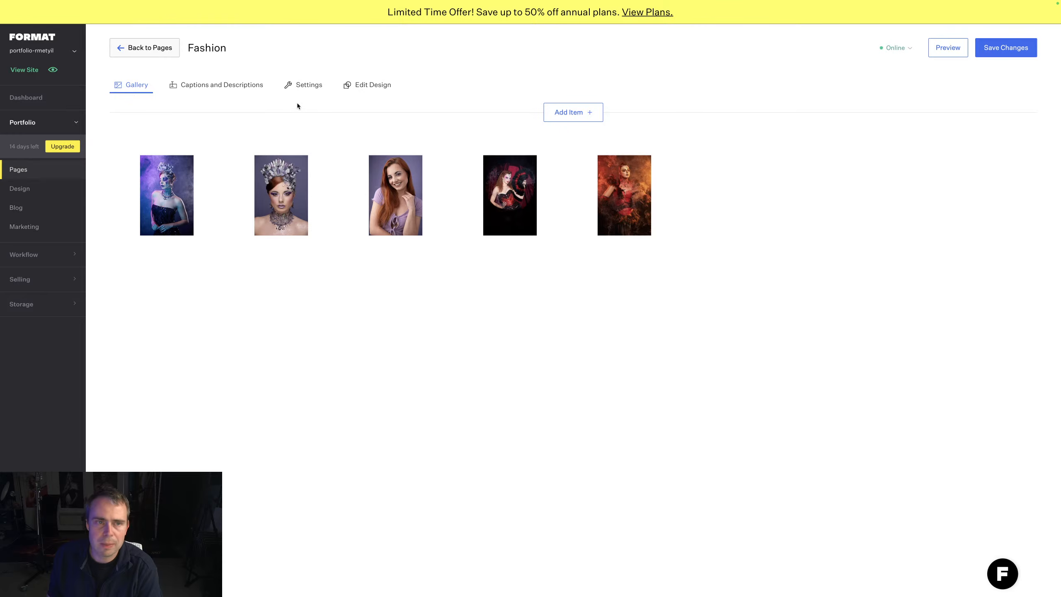
left_click(360, 86)
left_click(595, 333)
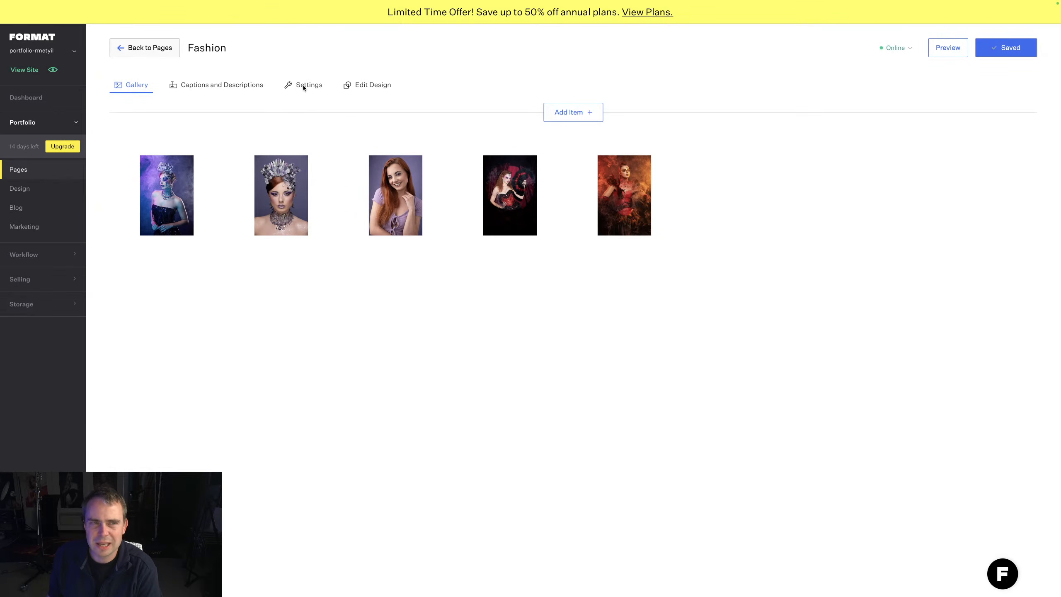
Step: Look over the Fashion gallery's title, visibility, URL and SEO settings
left_click(318, 86)
scroll(454, 263, "down", 6)
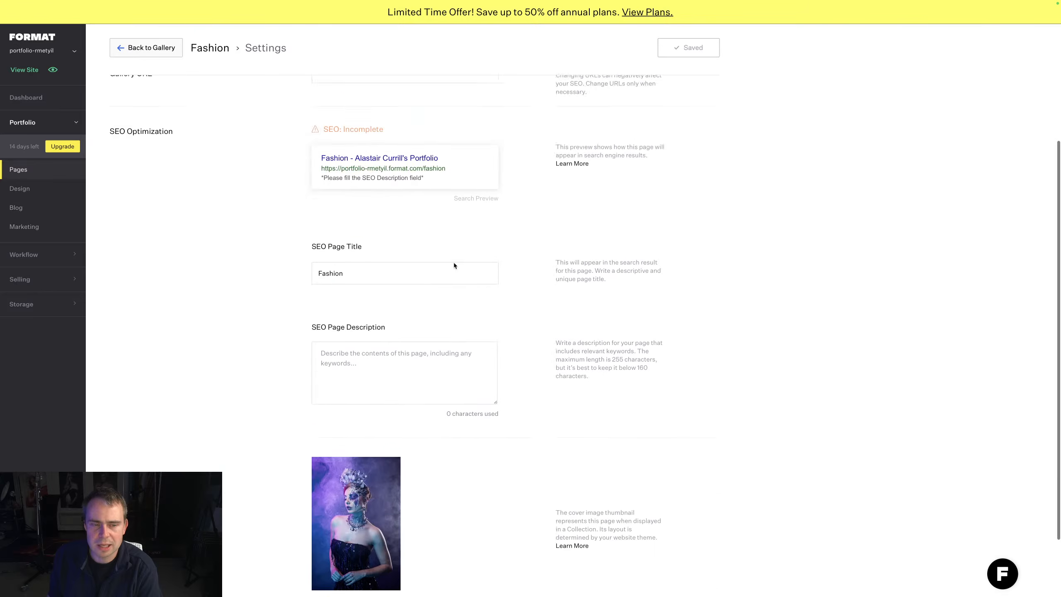
scroll(454, 262, "up", 6)
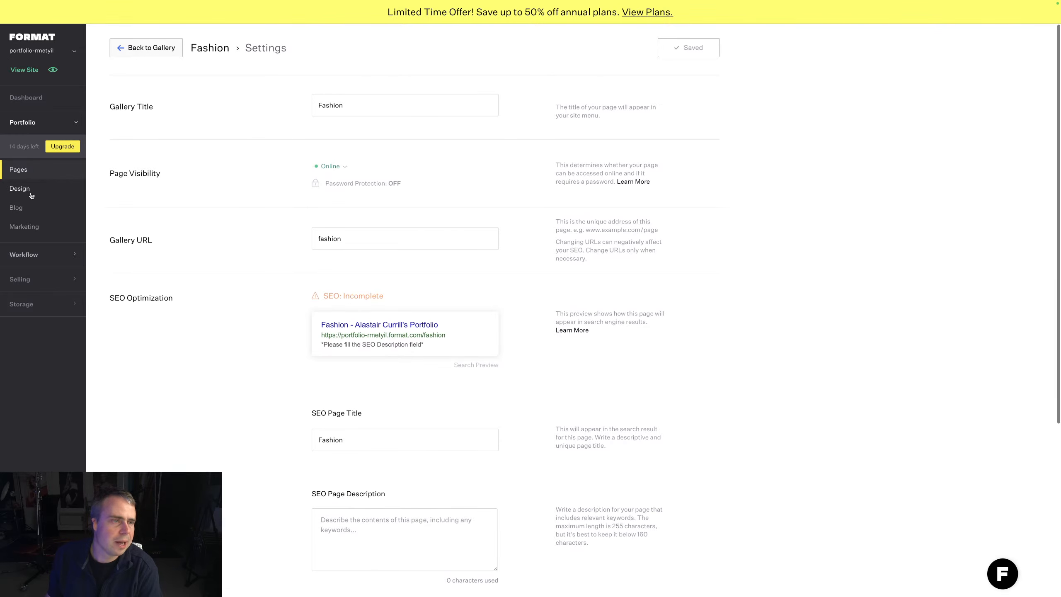
Step: Return to the portfolio's Pages through the Dashboard and view the Fashion gallery's new red-costume image in the site preview
left_click(26, 98)
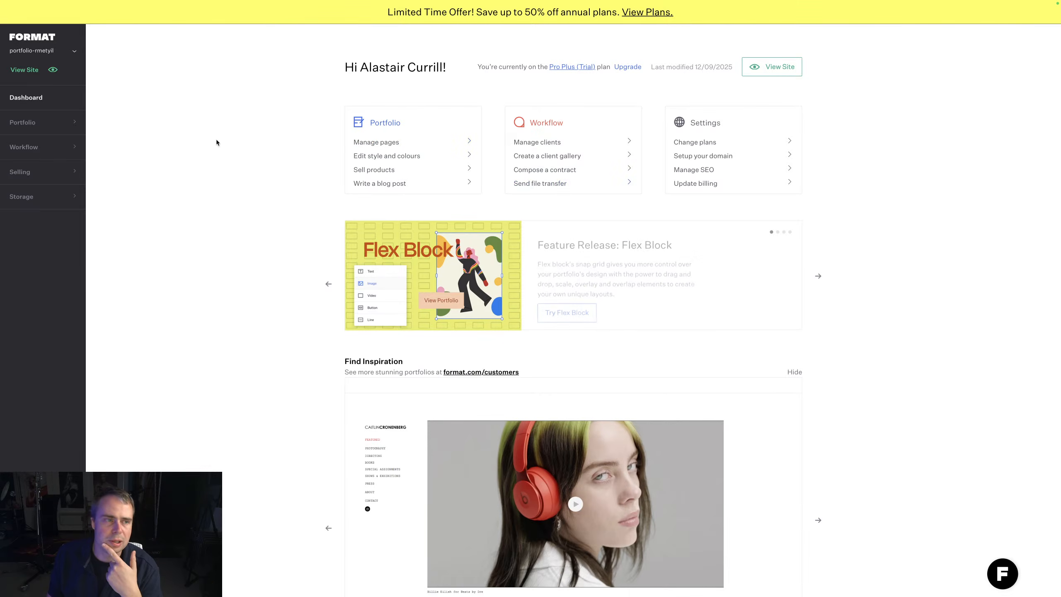
left_click(49, 125)
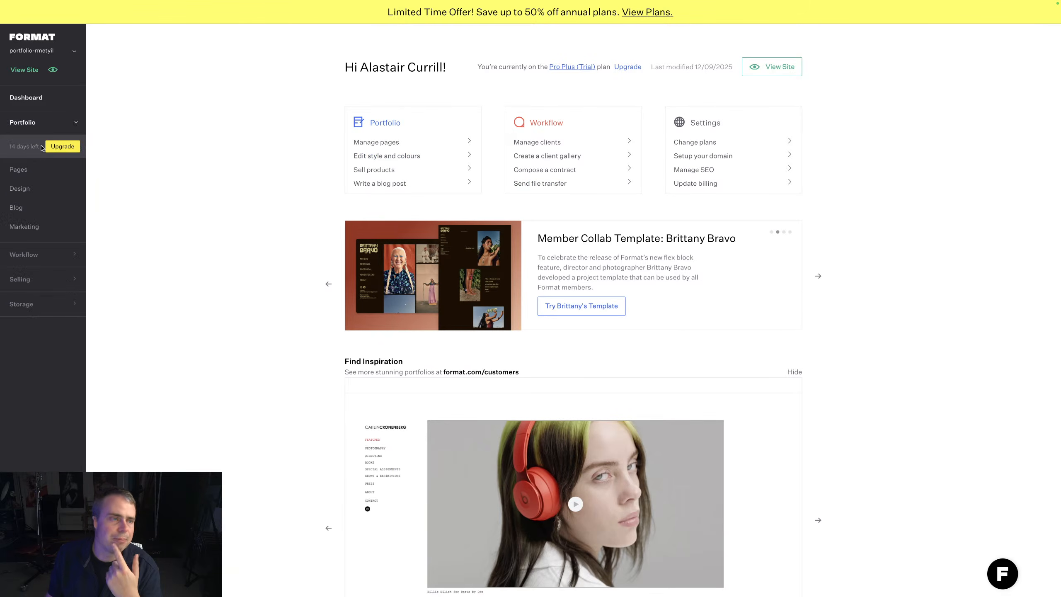
left_click(72, 157)
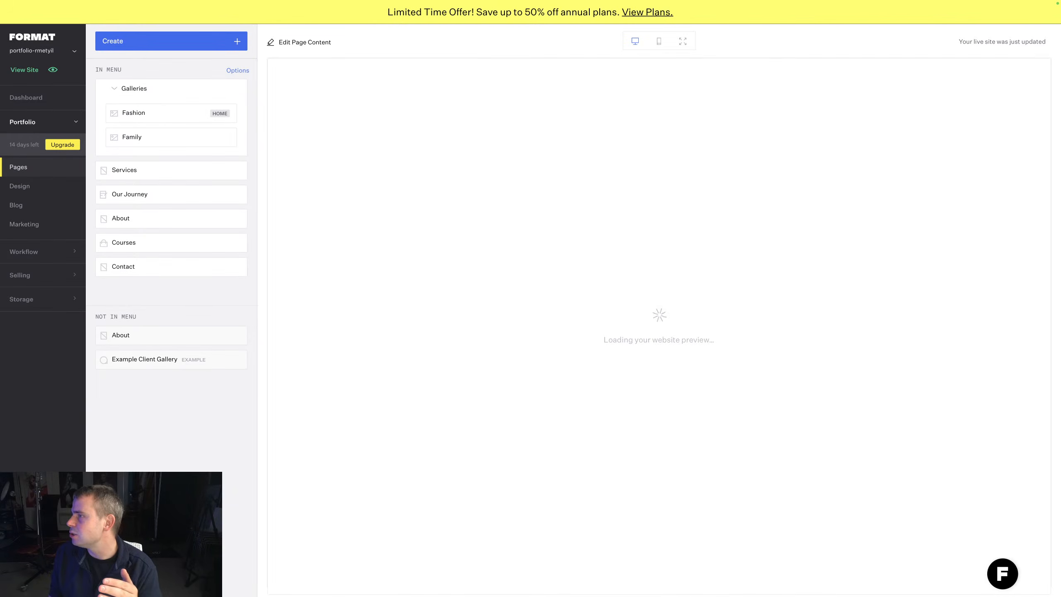
key("ctrl+Up")
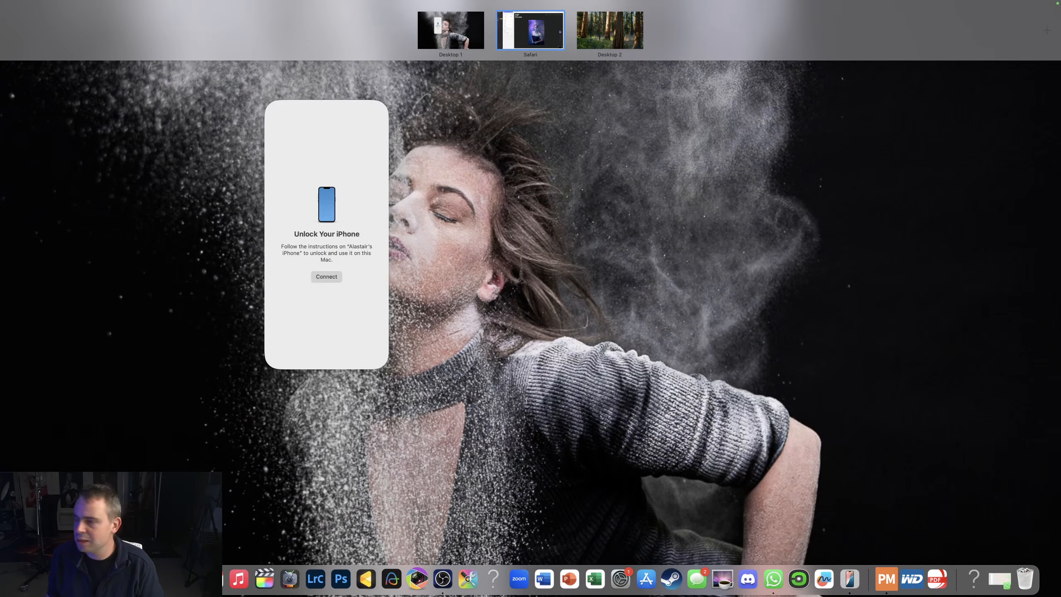
key("ctrl+Up")
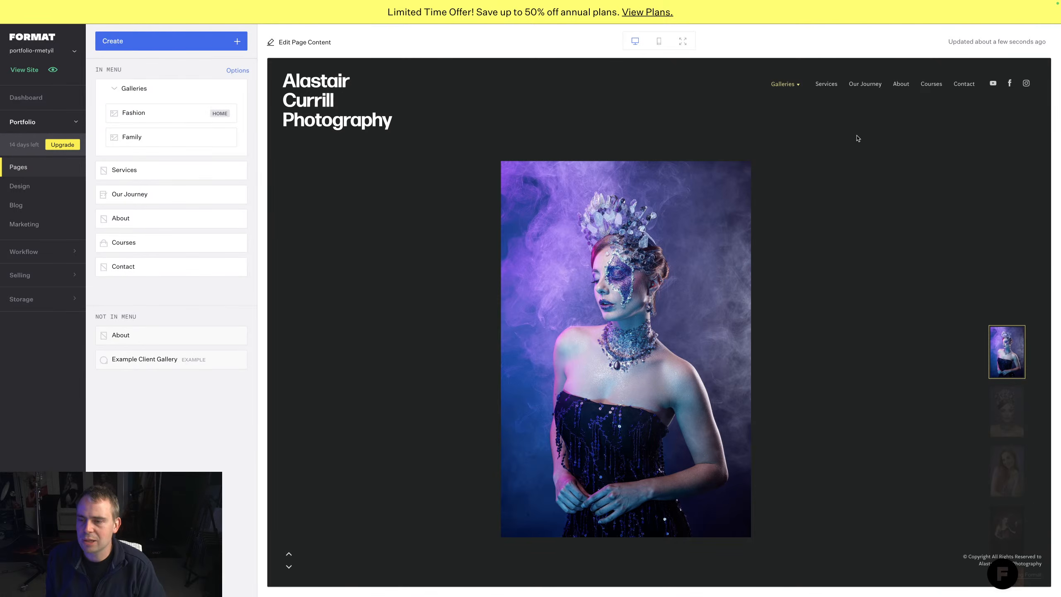
scroll(652, 156, "down", 10)
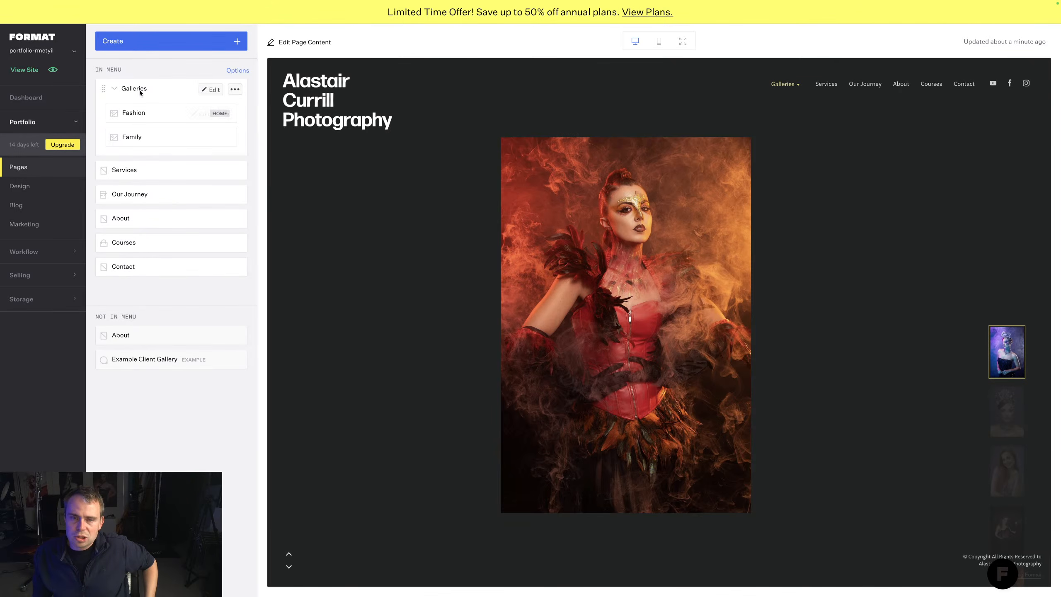
left_click_drag(578, 270, 633, 217)
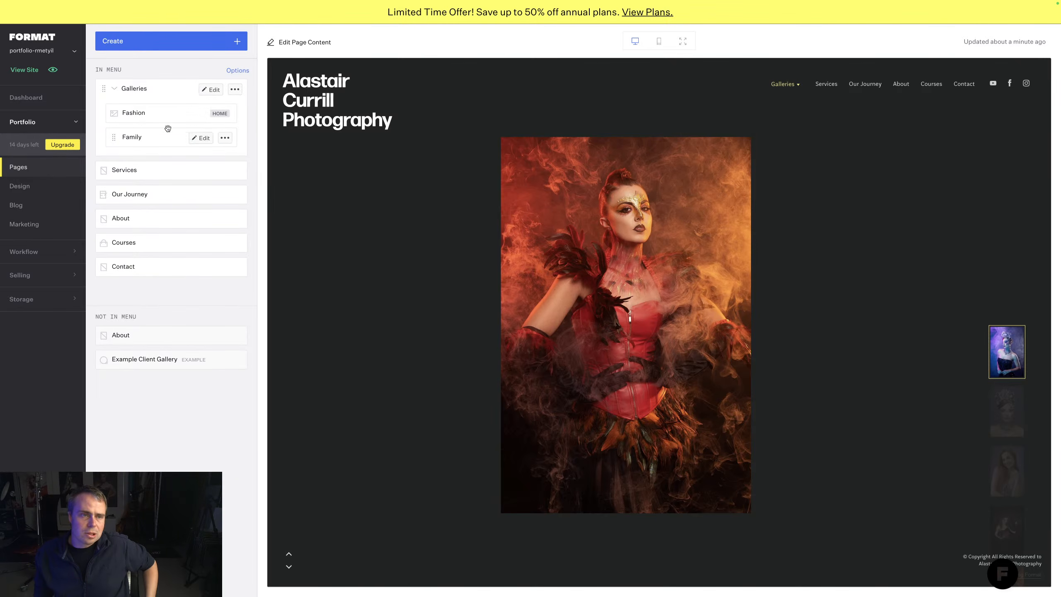
Step: Reopen the Fashion gallery, move the red-costume phoenix image to second place, and save the changes
left_click(856, 131)
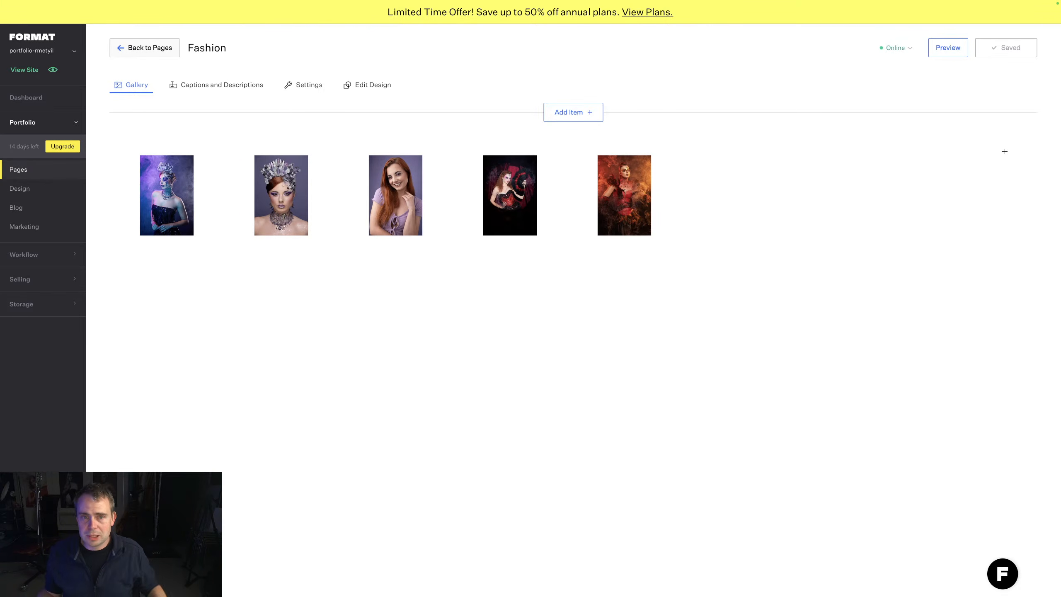
left_click_drag(635, 190, 255, 197)
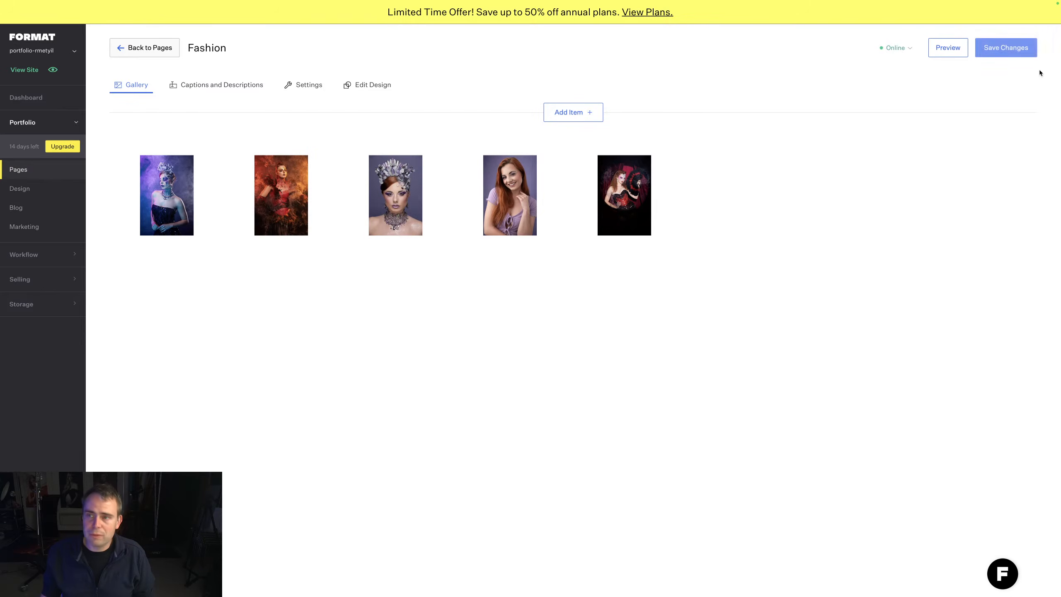
left_click(1006, 48)
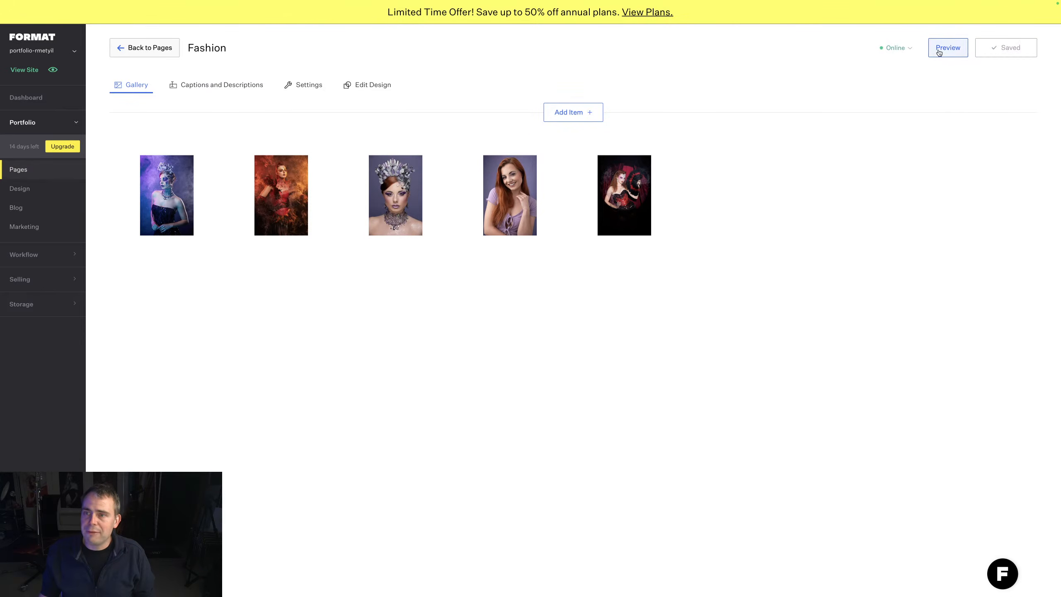
Step: Preview the Fashion gallery, close the preview, and review the reordered images in the site preview on Pages
left_click(942, 49)
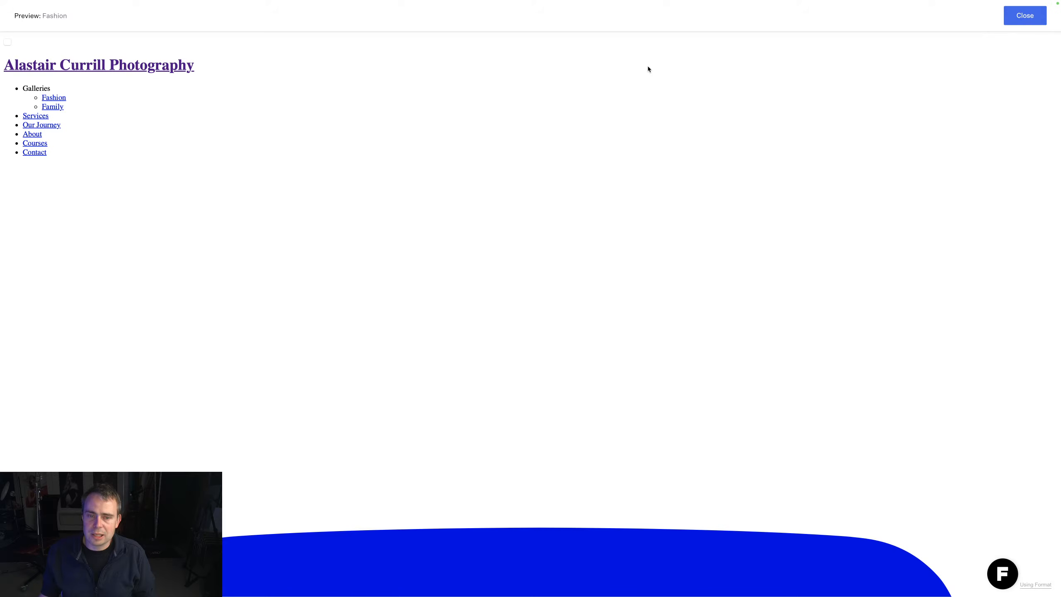
left_click(1023, 15)
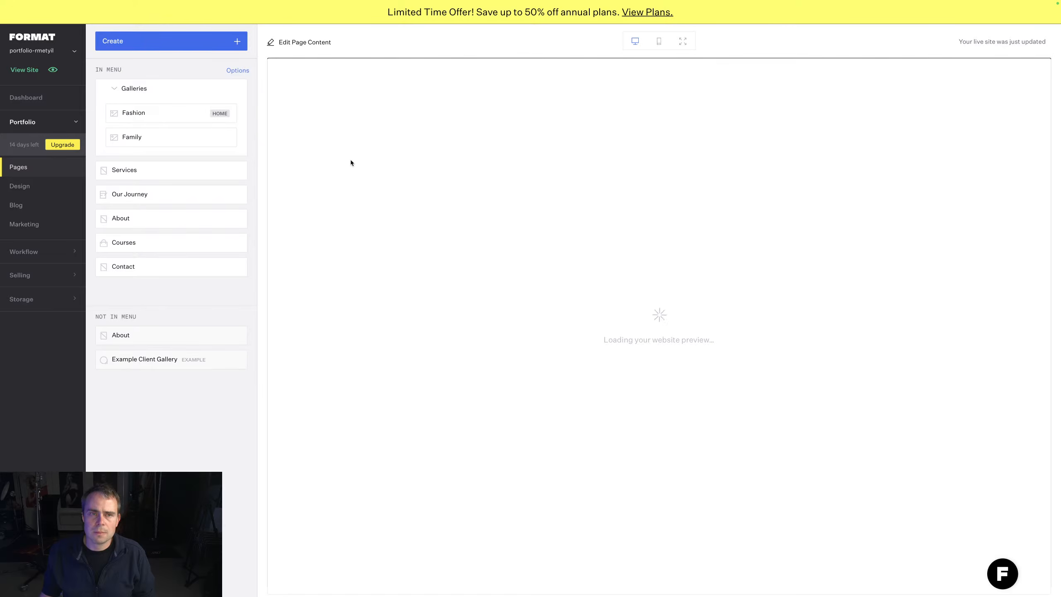
scroll(735, 257, "down", 10)
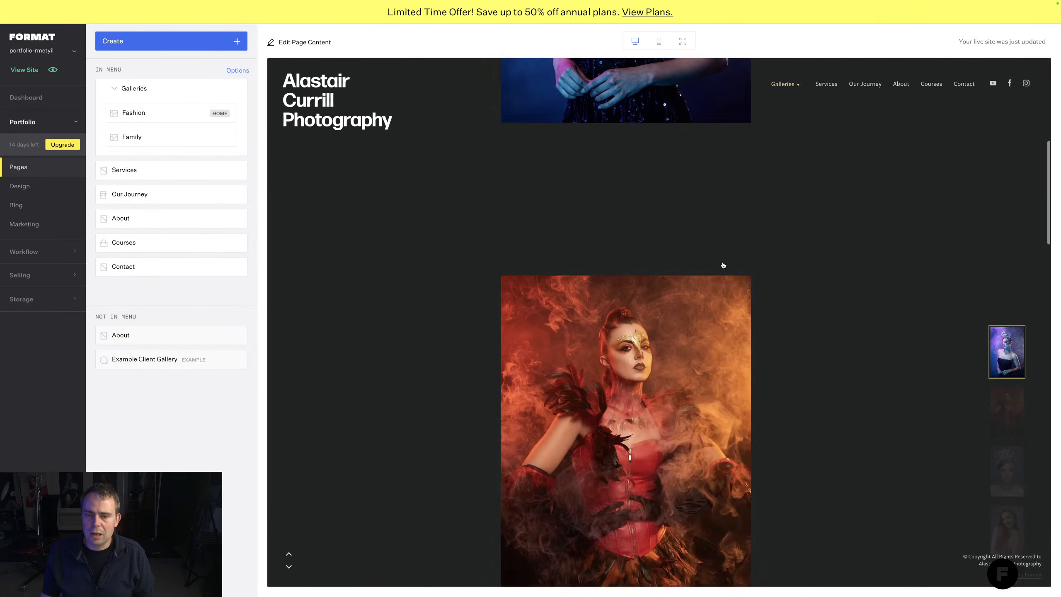
scroll(723, 265, "down", 5)
scroll(665, 239, "down", 15)
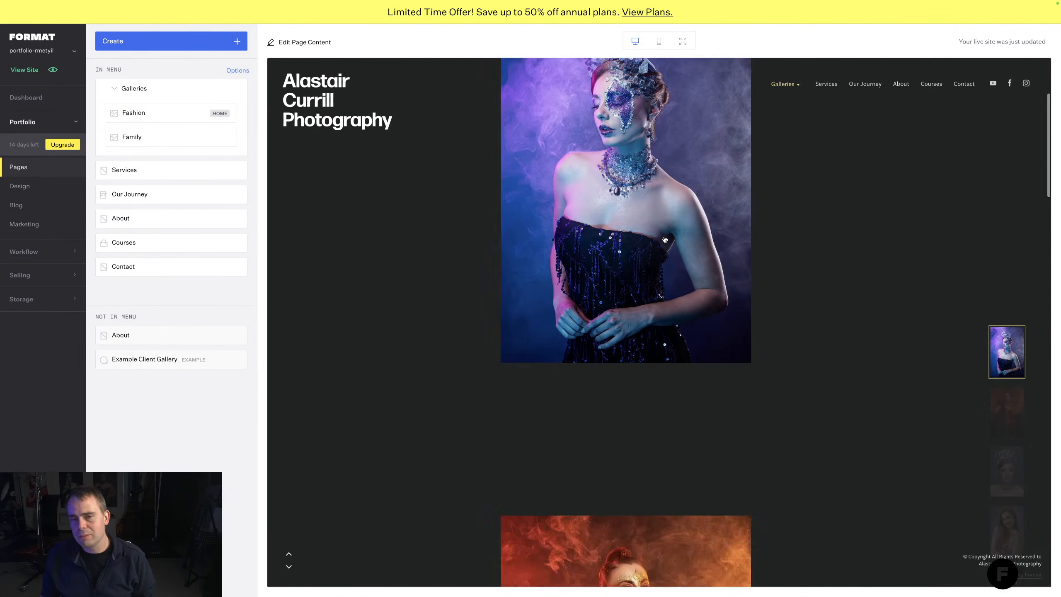
scroll(665, 239, "down", 15)
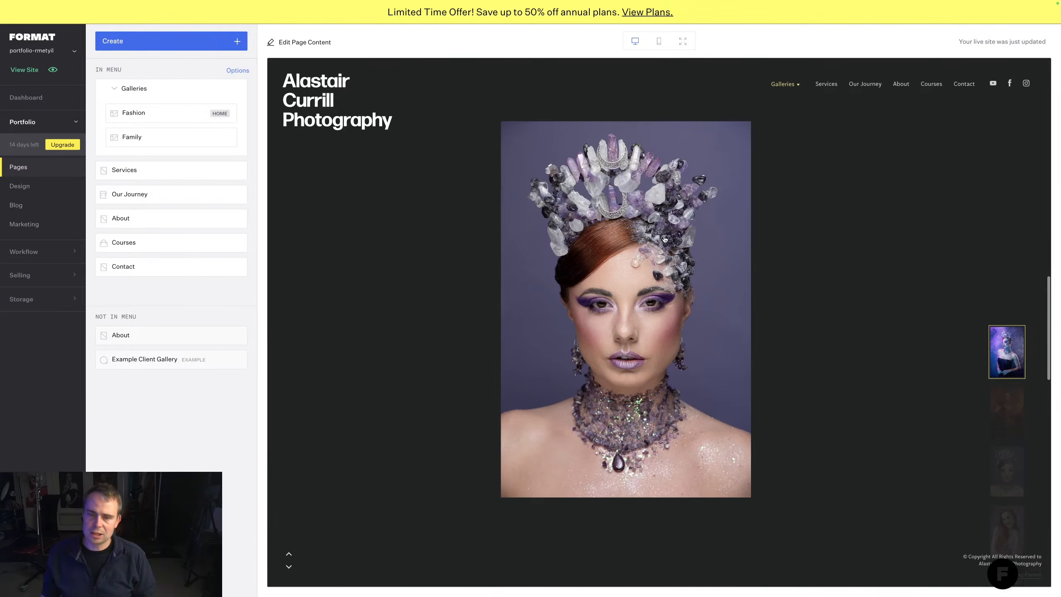
scroll(665, 239, "up", 10)
scroll(665, 239, "up", 10)
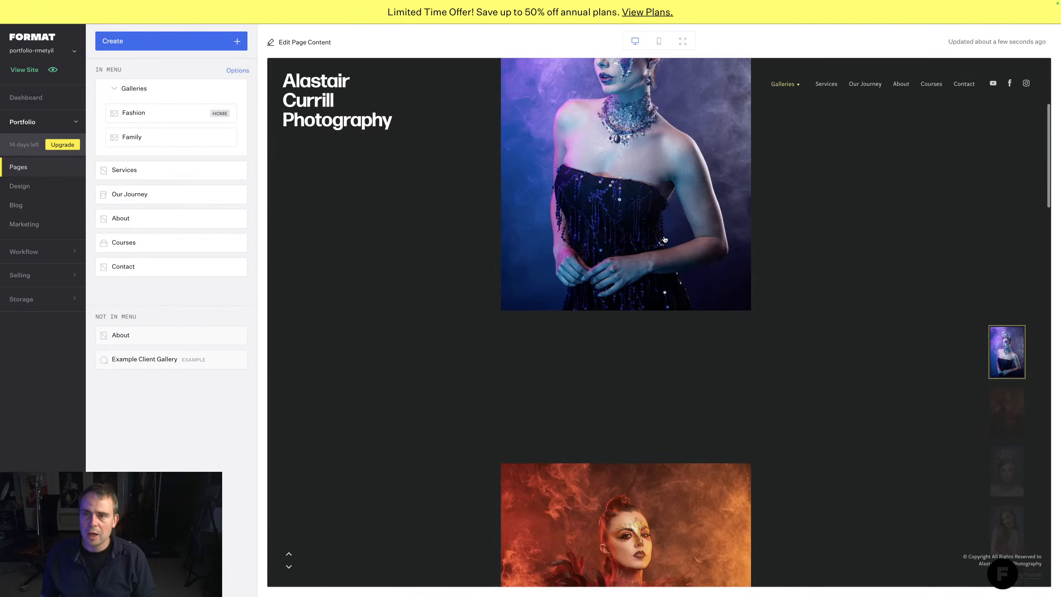
scroll(665, 239, "down", 10)
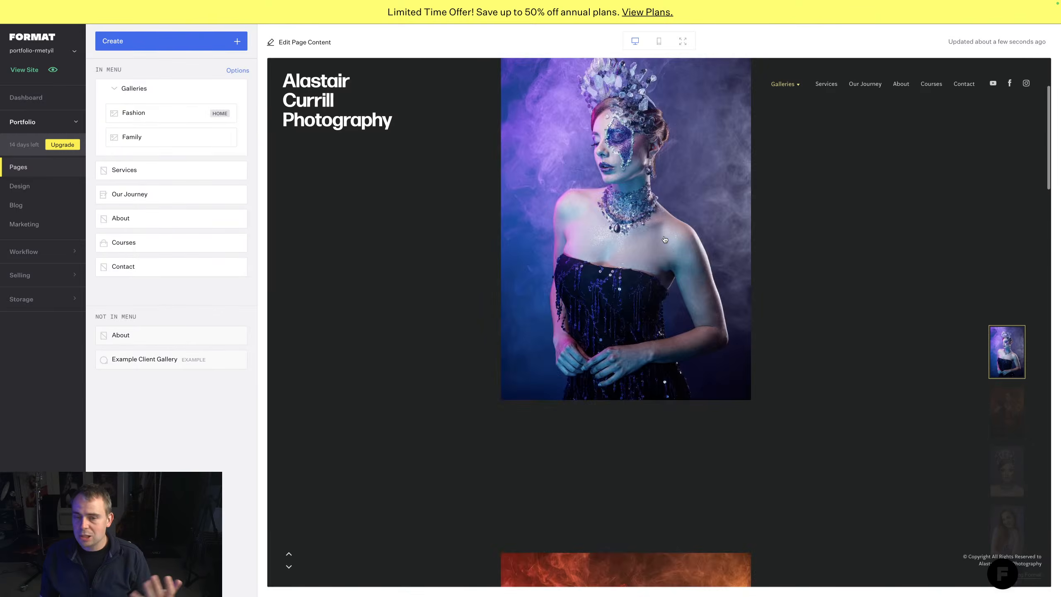
scroll(665, 239, "up", 6)
scroll(665, 239, "up", 5)
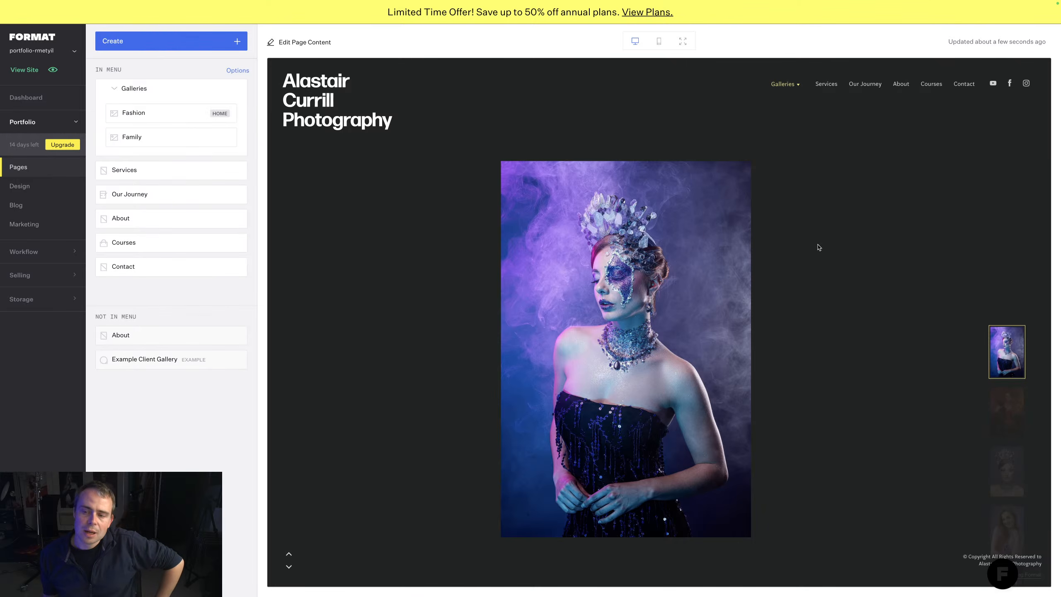
scroll(644, 316, "down", 10)
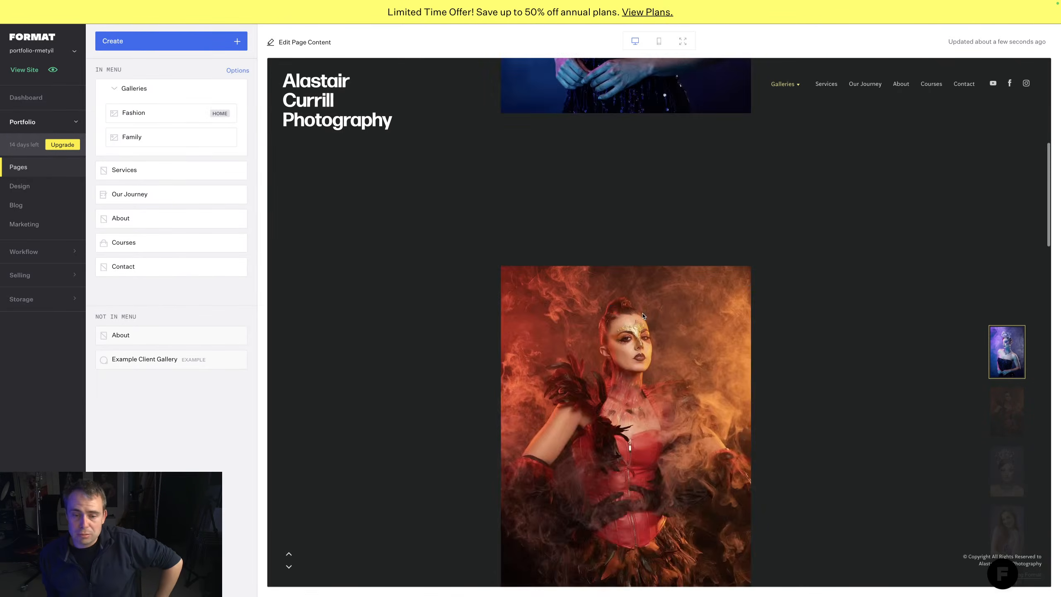
scroll(644, 316, "down", 10)
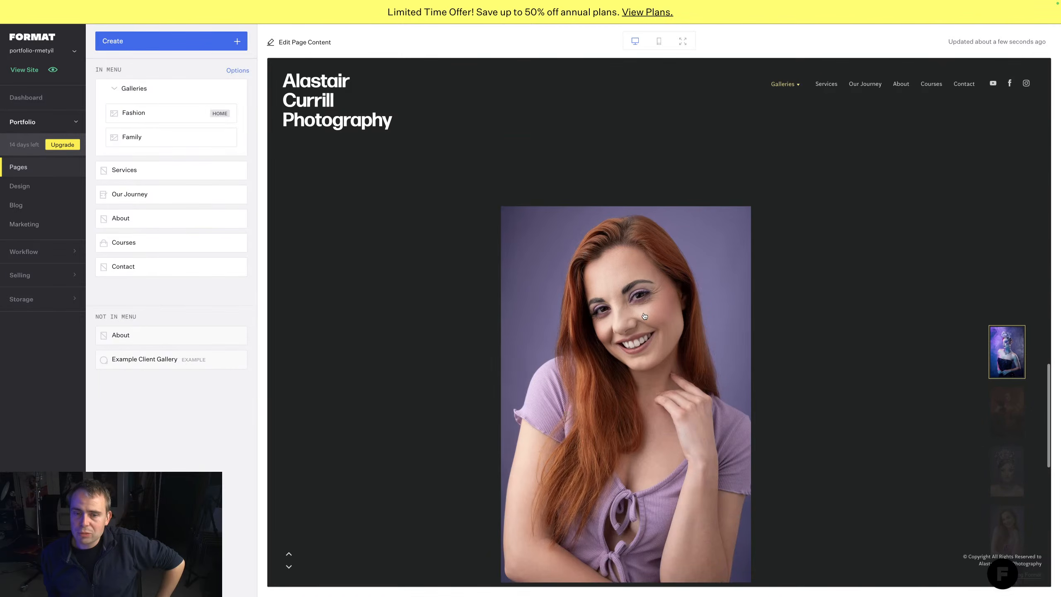
scroll(644, 316, "up", 15)
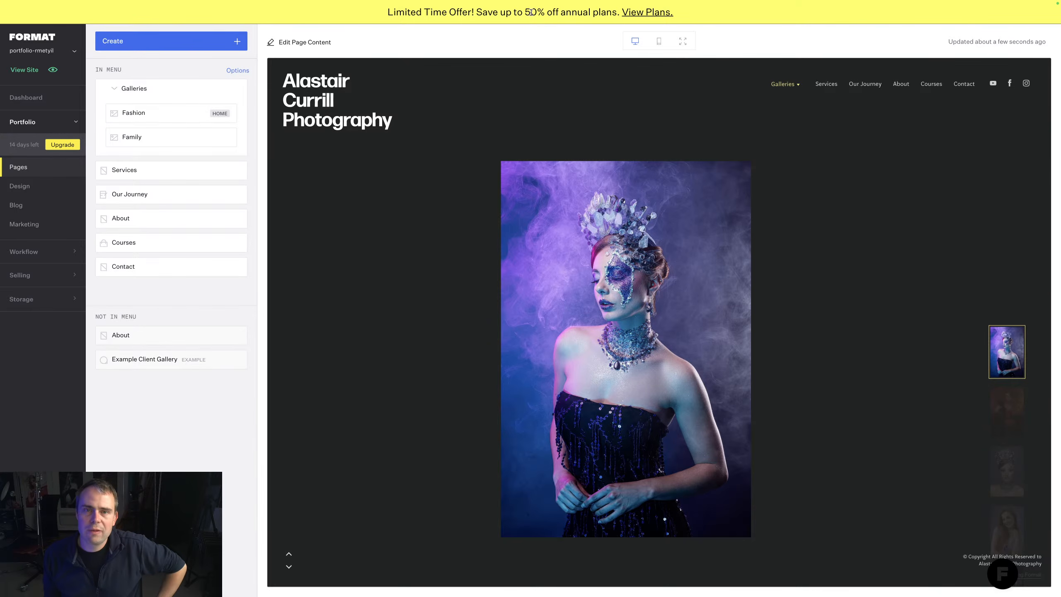
Step: Open the discounted annual plans and examine Pro Plus's image storage, priority support, client contracts and online store product allowance
left_click_drag(525, 12, 617, 12)
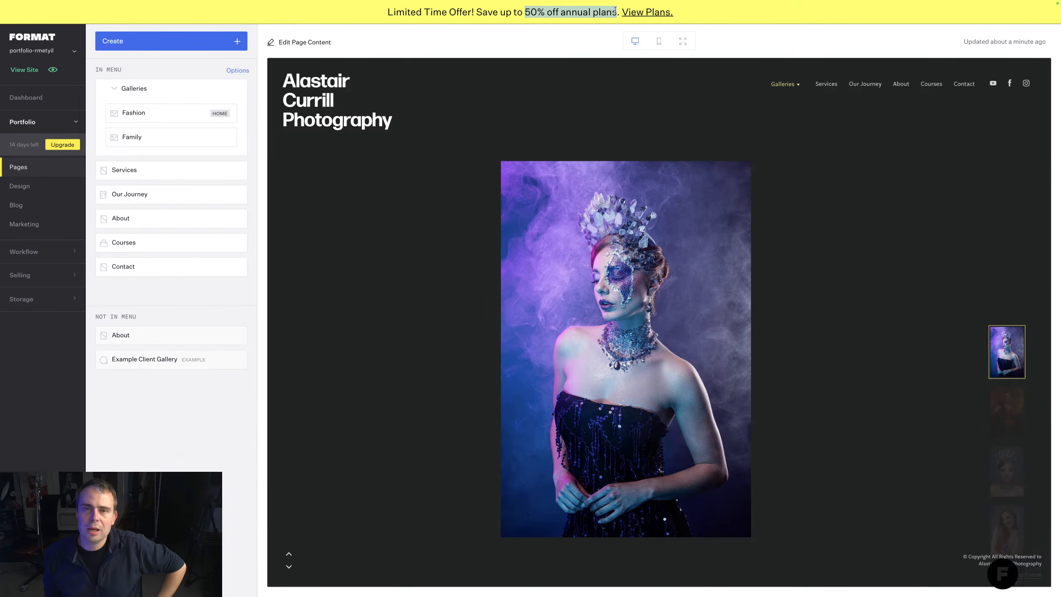
left_click(578, 9)
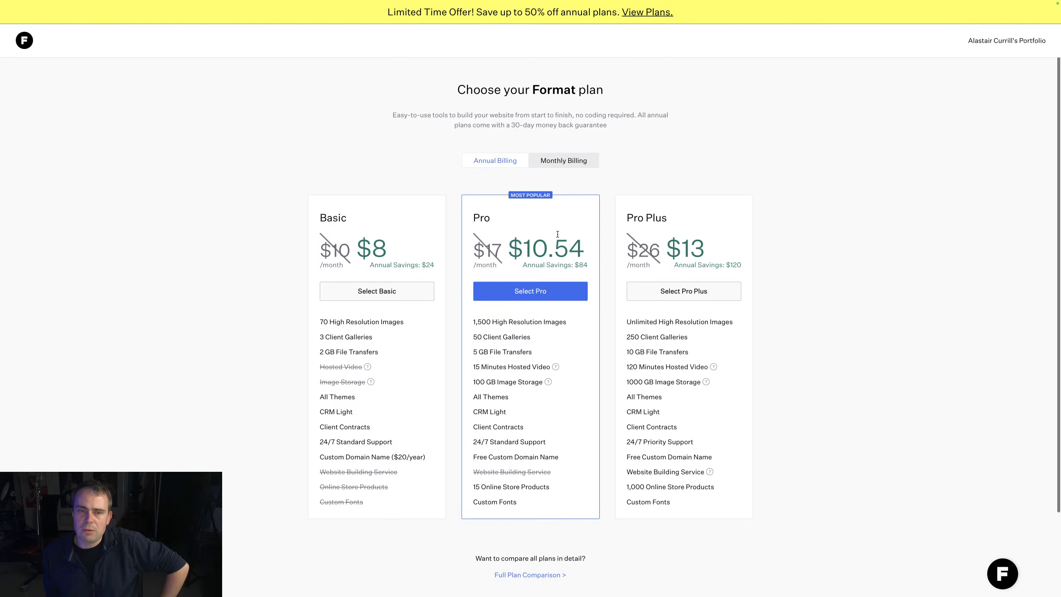
scroll(558, 234, "down", 1)
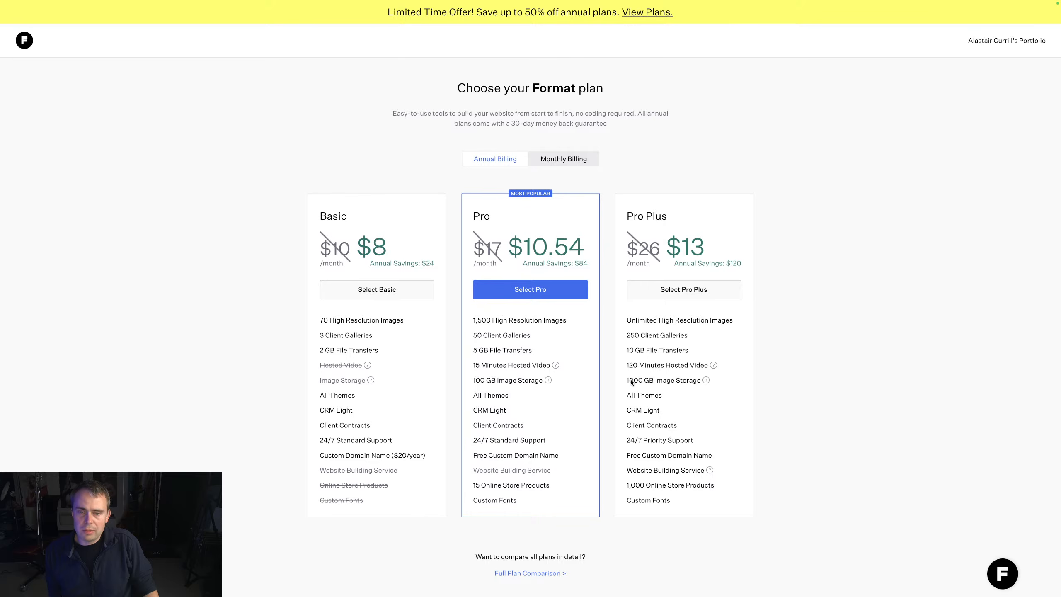
left_click_drag(626, 380, 701, 382)
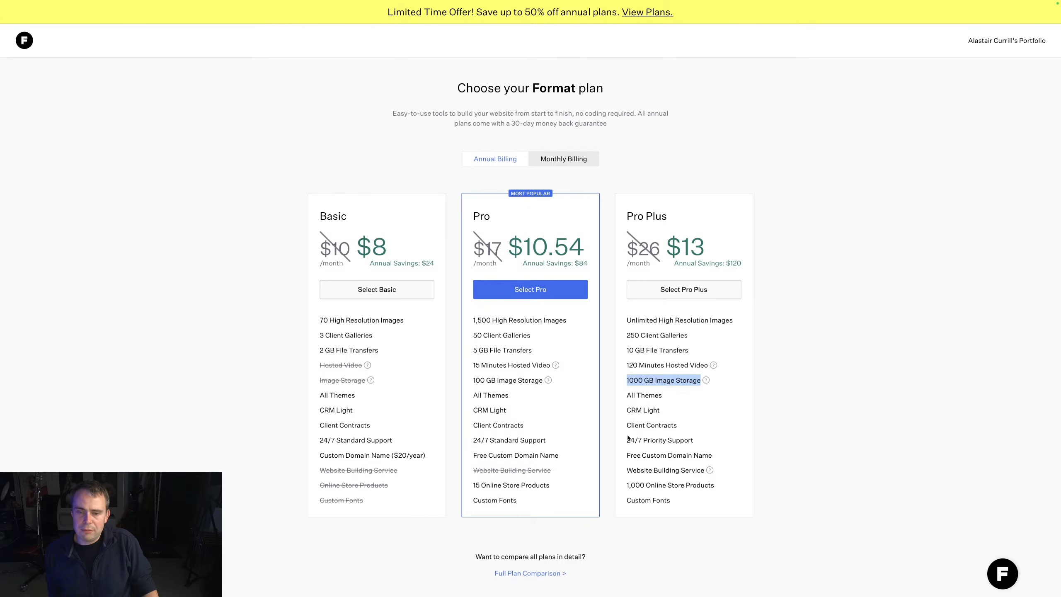
left_click_drag(629, 437, 682, 445)
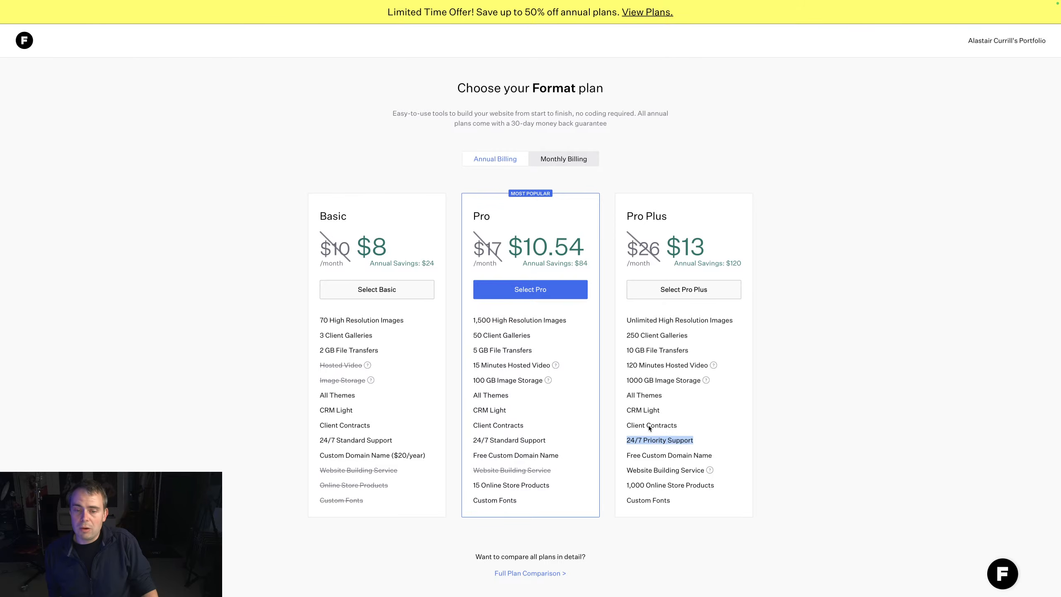
left_click_drag(627, 426, 678, 426)
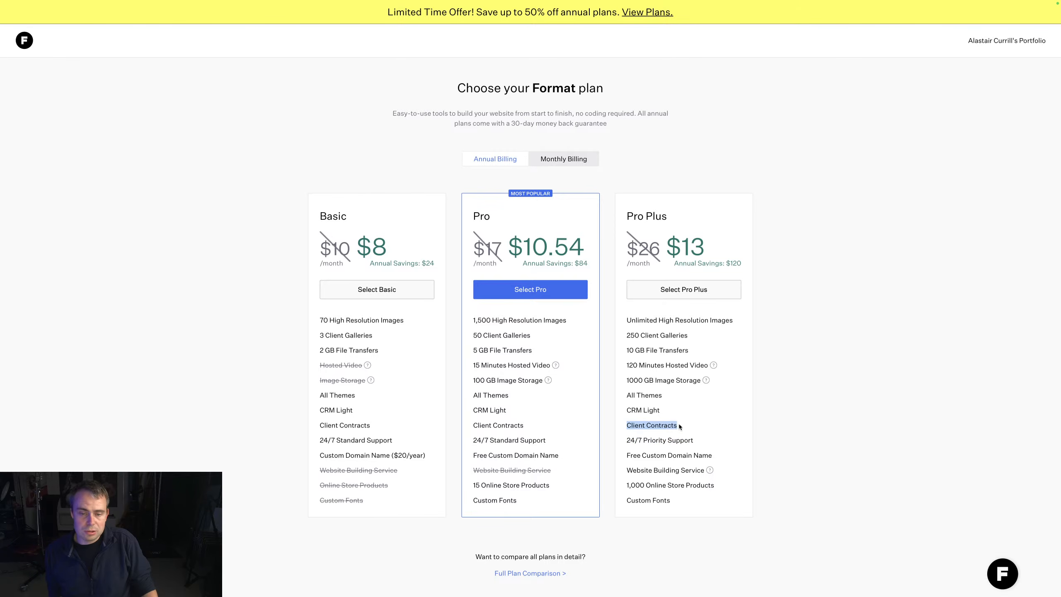
left_click_drag(627, 488, 717, 491)
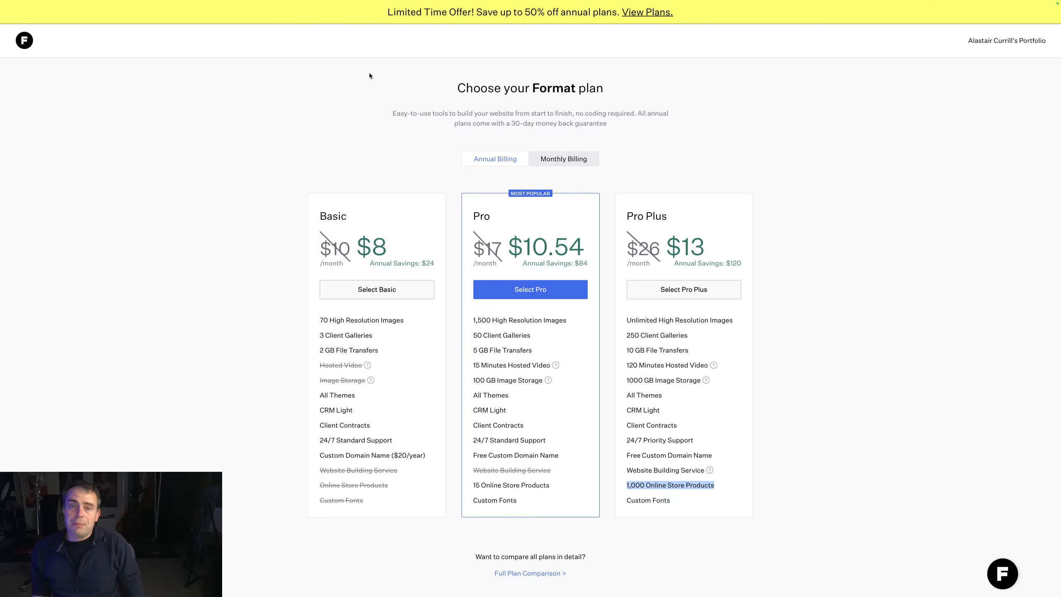
Step: Leave the plans page, return to the portfolio's Pages through the Dashboard, and look through the Fashion gallery's images again
left_click(1029, 34)
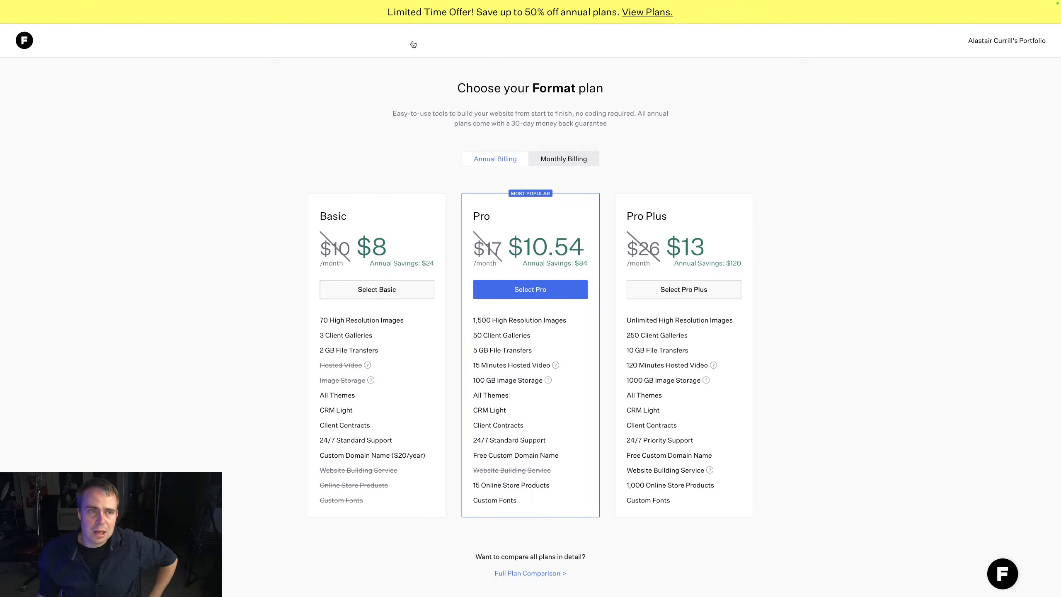
left_click(69, 20)
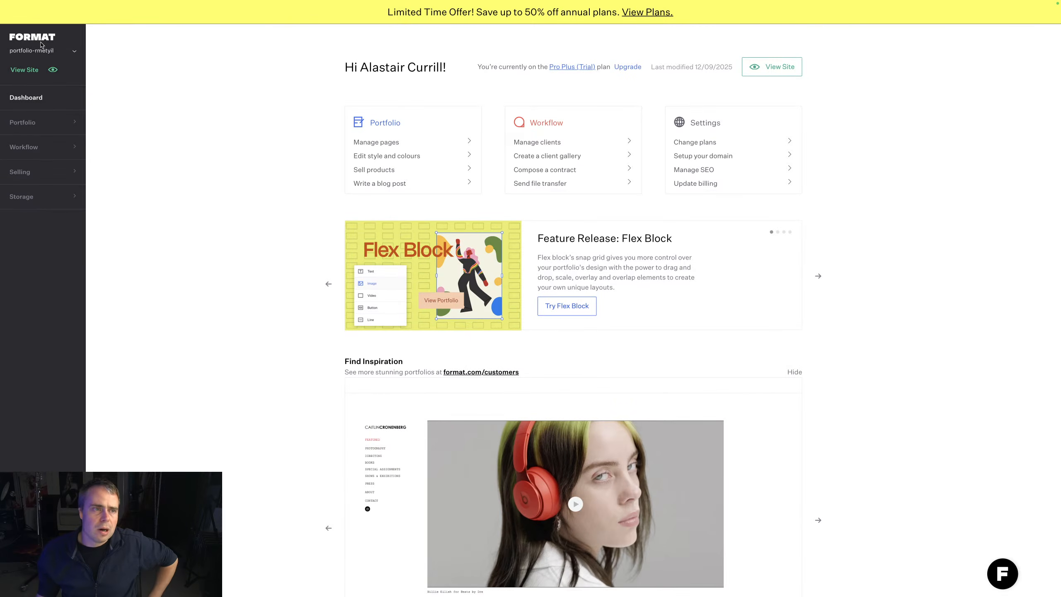
left_click(24, 146)
left_click(31, 125)
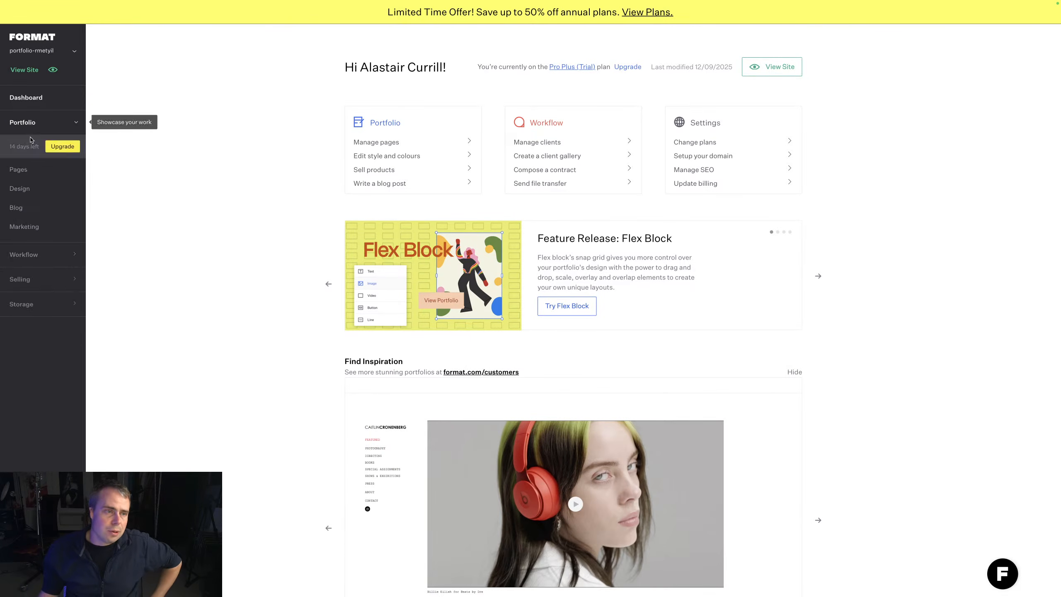
left_click(19, 169)
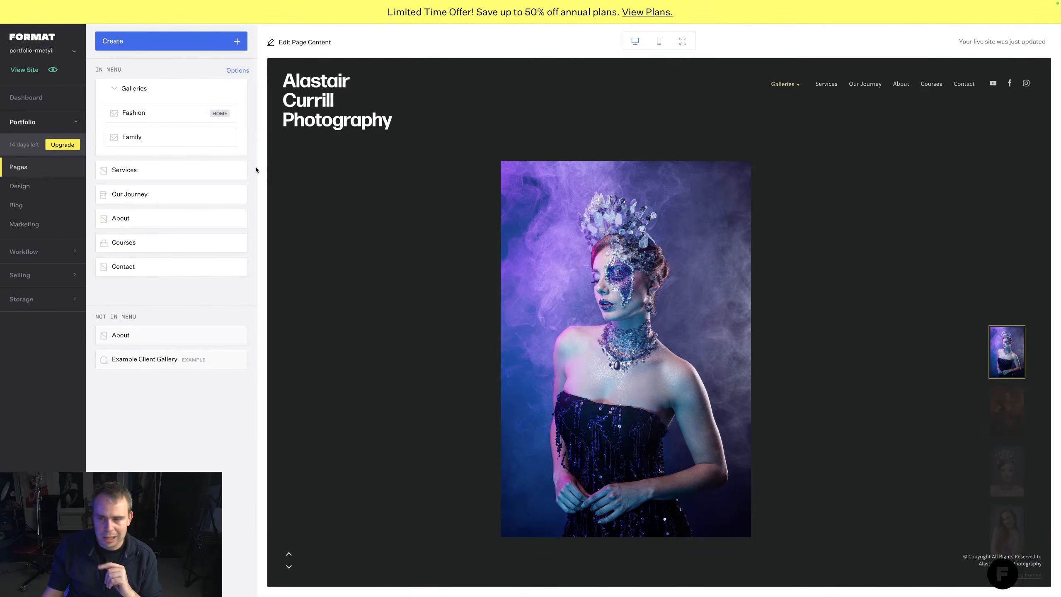
scroll(496, 280, "down", 10)
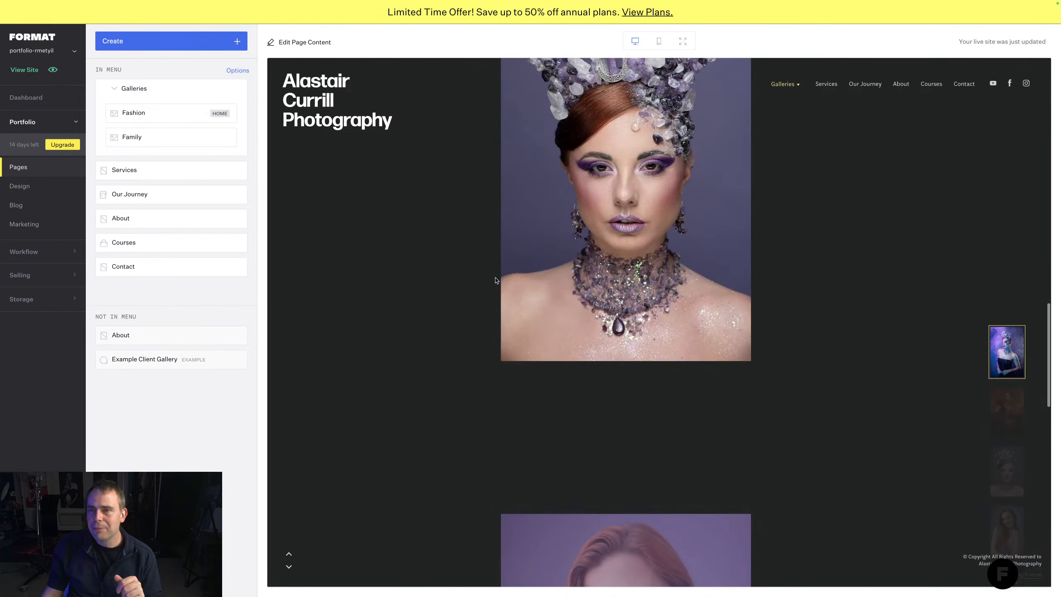
scroll(495, 280, "down", 5)
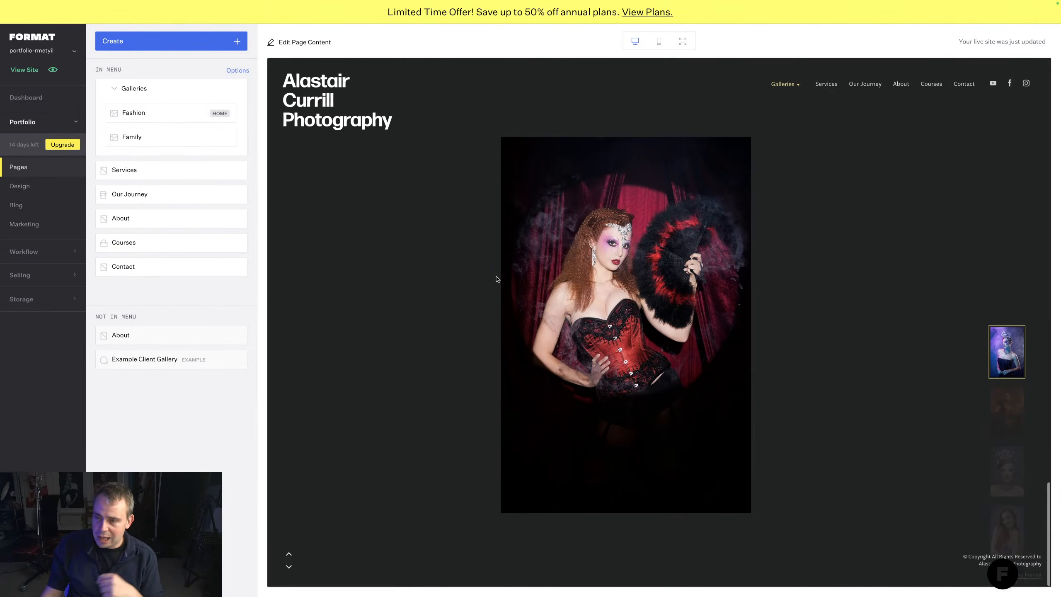
scroll(497, 280, "up", 2)
scroll(496, 276, "up", 15)
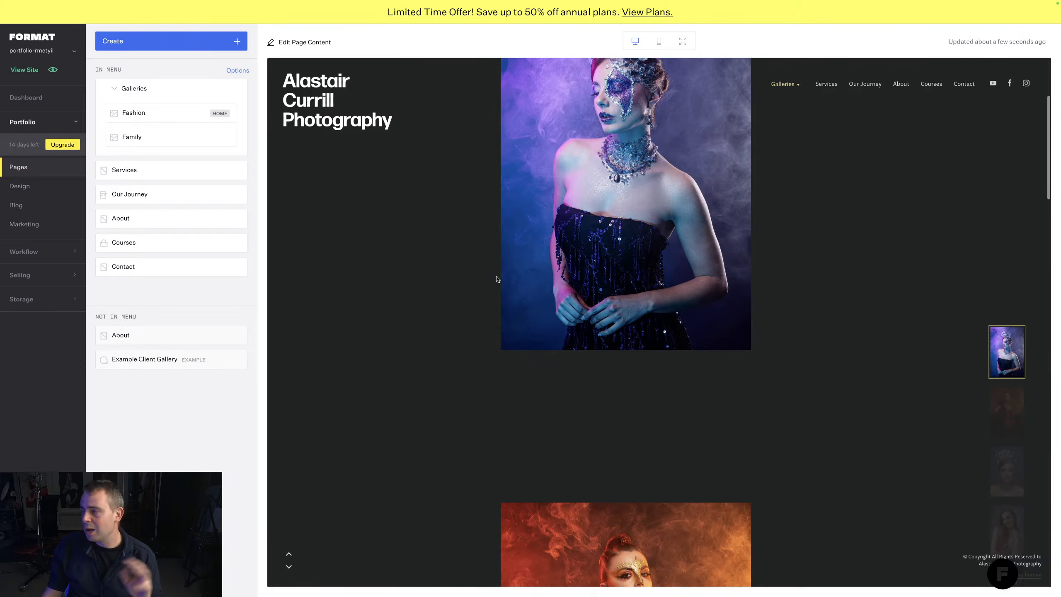